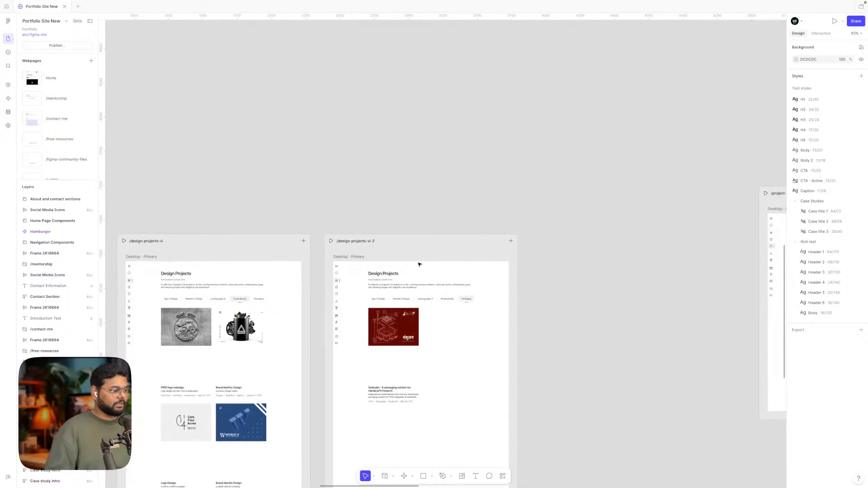
- Review the /project-detail-page draft and the stack of case study wireframe blocks beside it
scroll(419, 264, "right", 5)
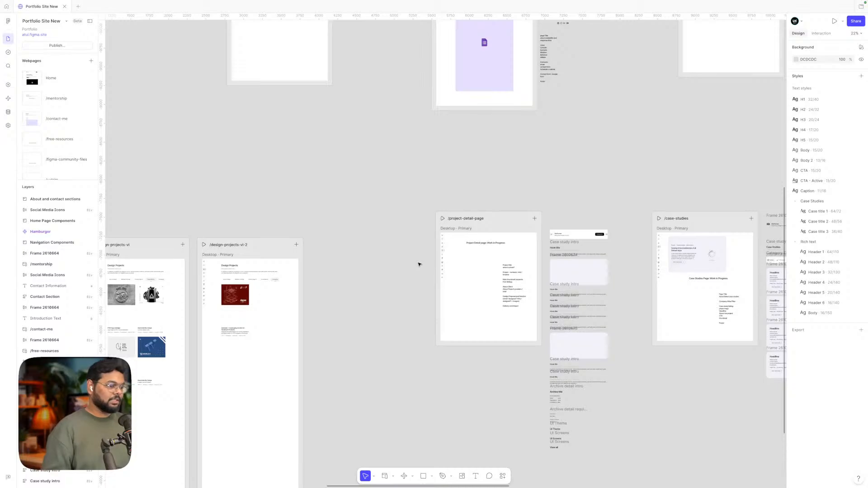
scroll(489, 412, "up", 6)
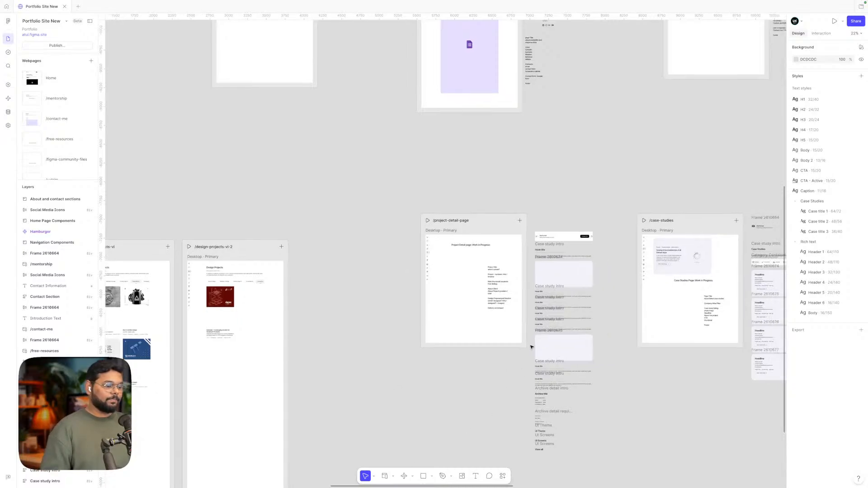
scroll(531, 347, "up", 2)
scroll(531, 347, "right", 1)
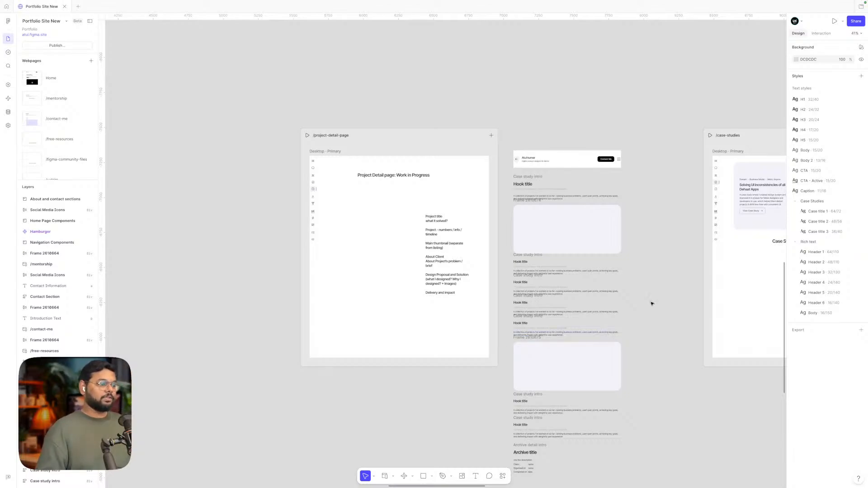
scroll(651, 302, "down", 4)
scroll(651, 303, "down", 1)
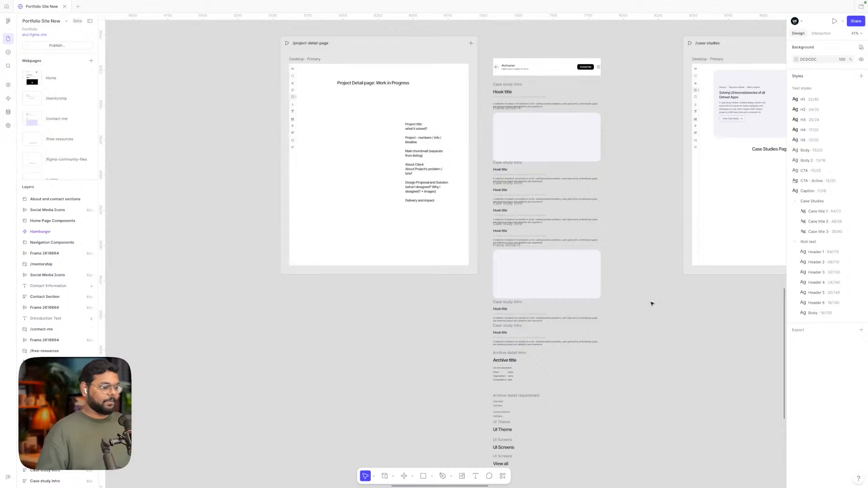
scroll(651, 303, "down", 2)
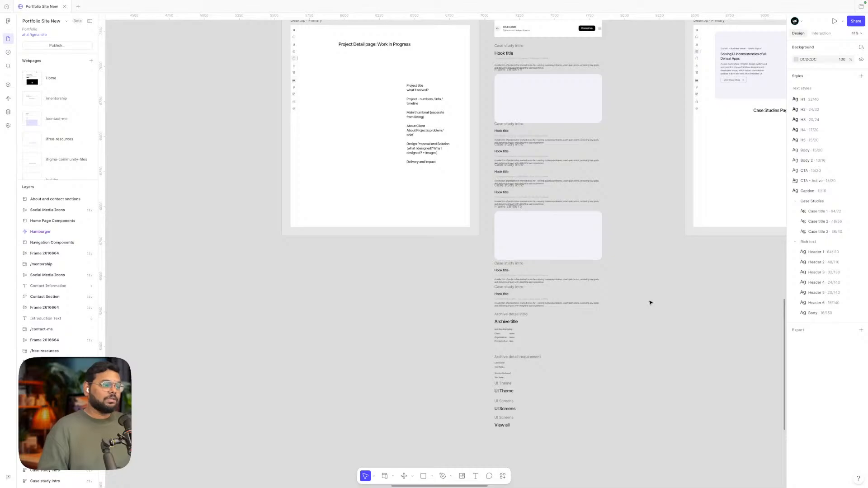
scroll(608, 332, "down", 2)
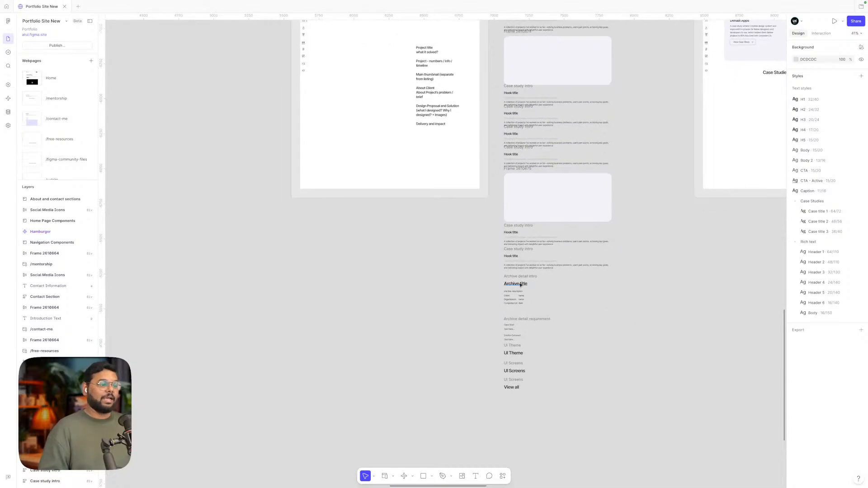
- Select the archive detail, UI Theme, UI Screens and View all frames beside /project-detail-page to examine them with the draft
left_click_drag(496, 277, 628, 436)
scroll(658, 383, "up", 3)
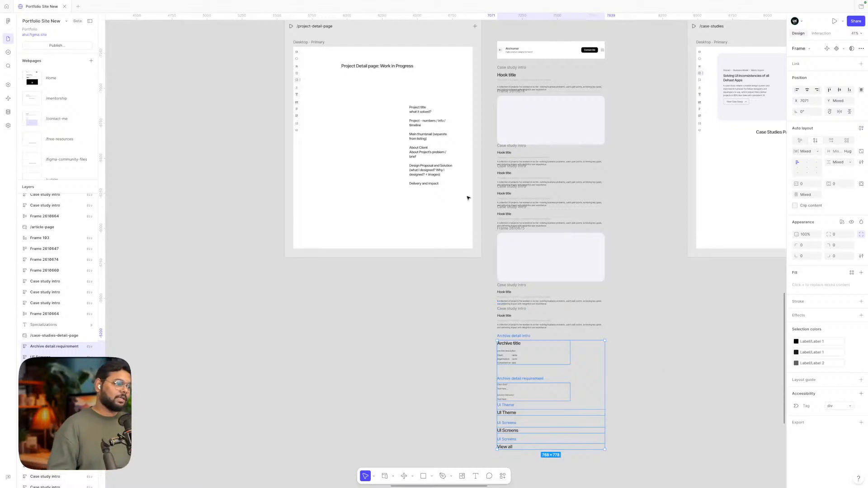
scroll(467, 197, "up", 2)
scroll(468, 197, "right", 2)
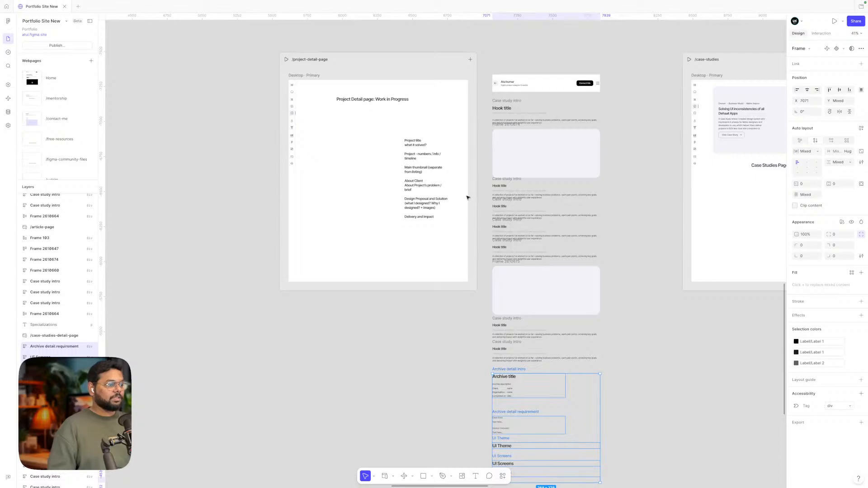
scroll(468, 197, "right", 3)
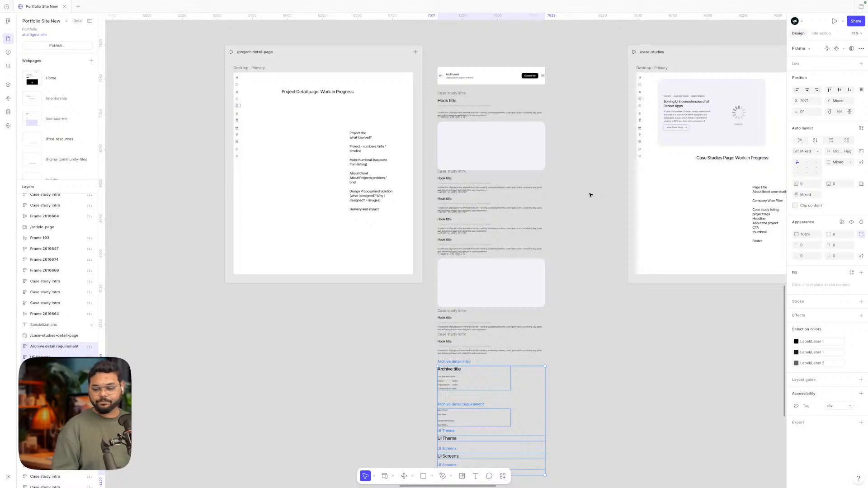
- Inspect the content outline text on the /project-detail-page desktop frame, clear the selection and survey the neighbouring pages
scroll(590, 195, "up", 4)
left_click(426, 186)
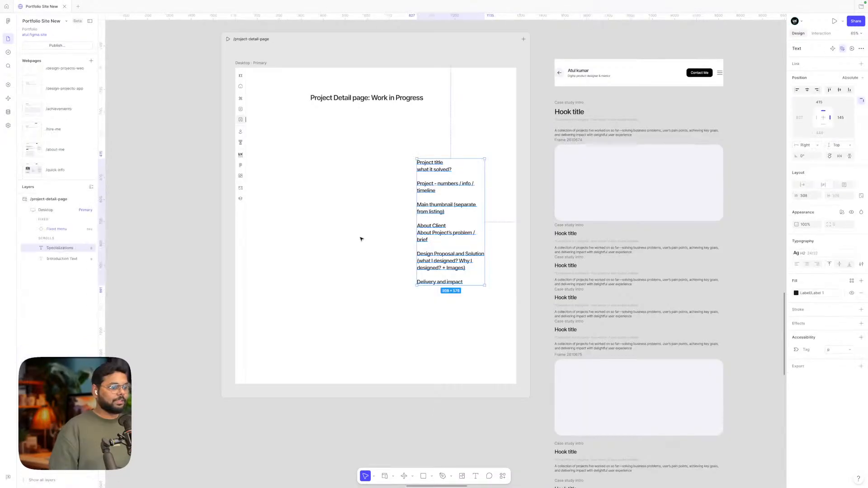
left_click(174, 158)
scroll(175, 159, "down", 5)
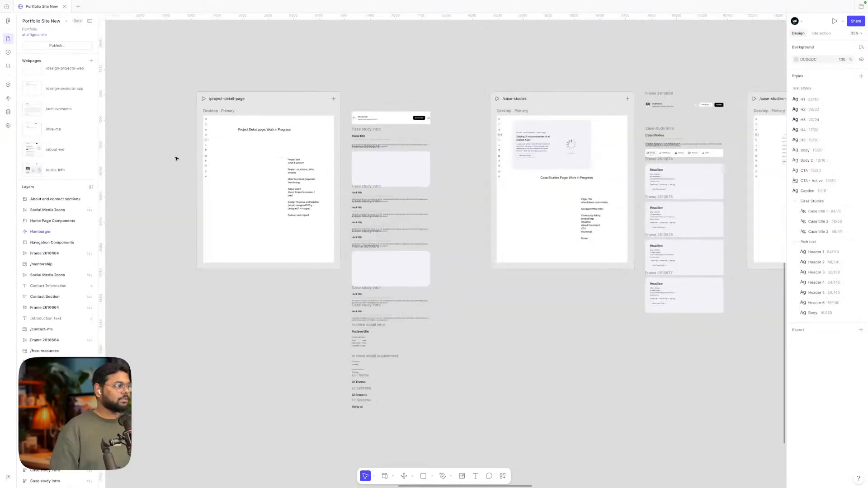
scroll(151, 151, "down", 4)
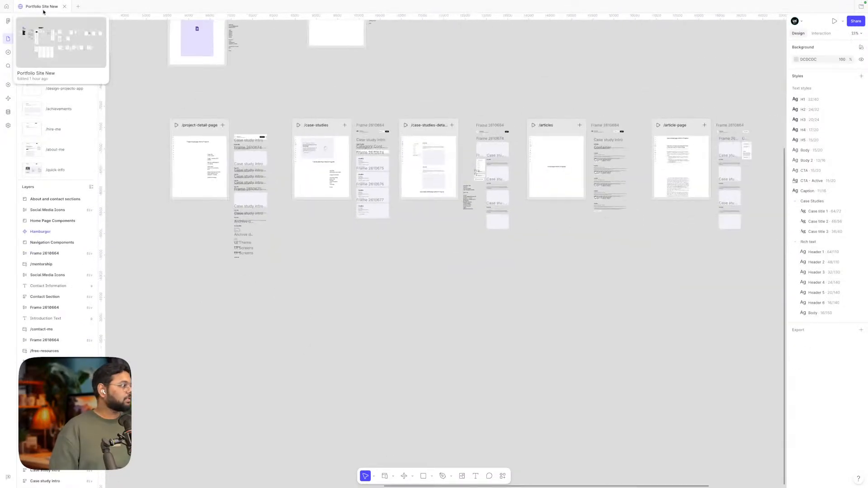
- Open the older Portfolio Site file from the Portfolio project
left_click(6, 6)
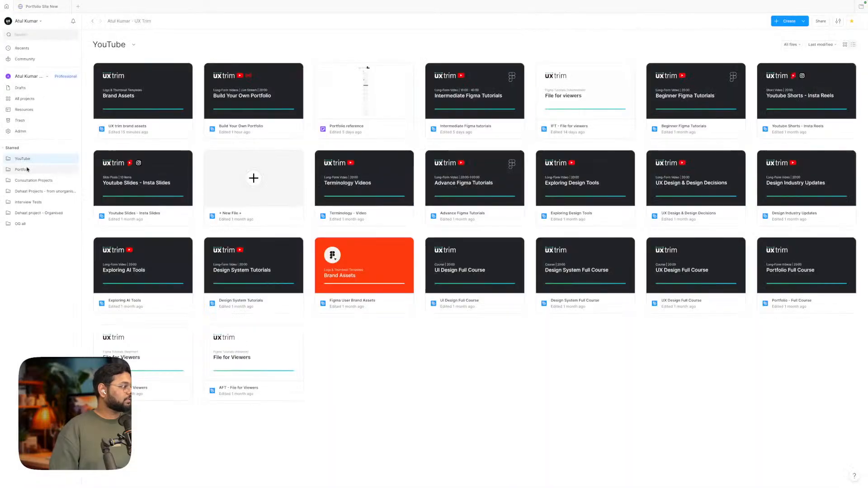
left_click(20, 170)
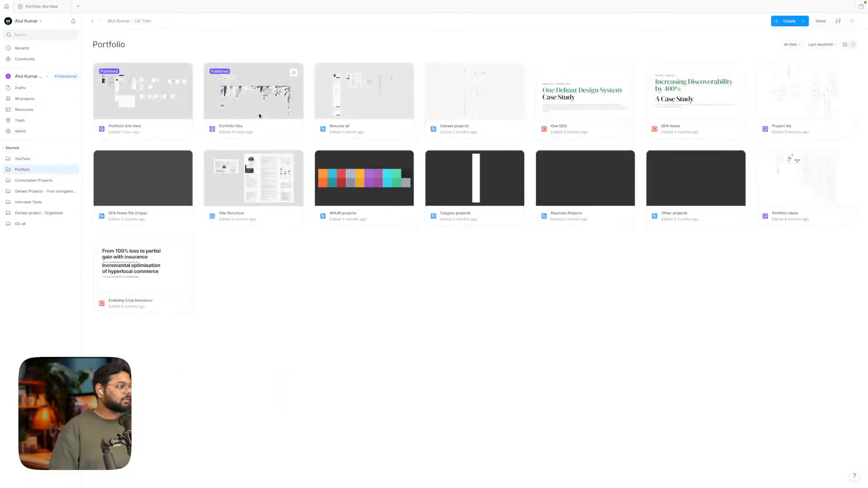
left_click(238, 110)
double_click(238, 110)
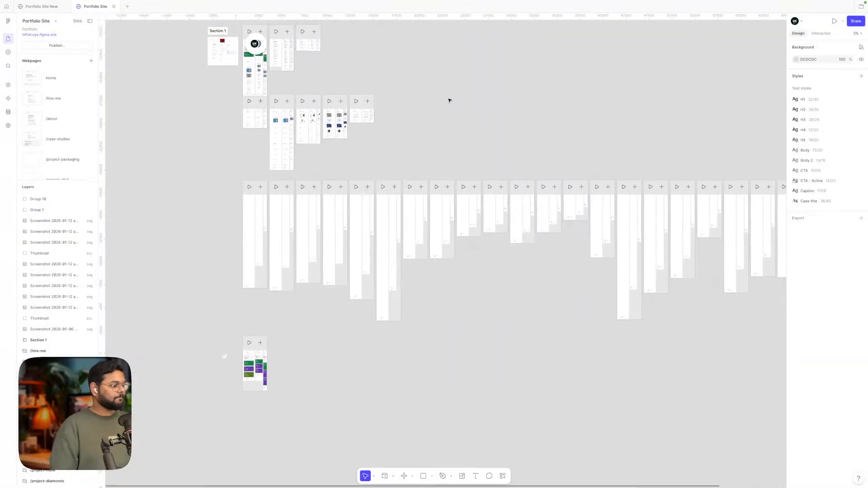
- Look through the row of individual project pages from /project-doc onward
scroll(275, 208, "up", 5)
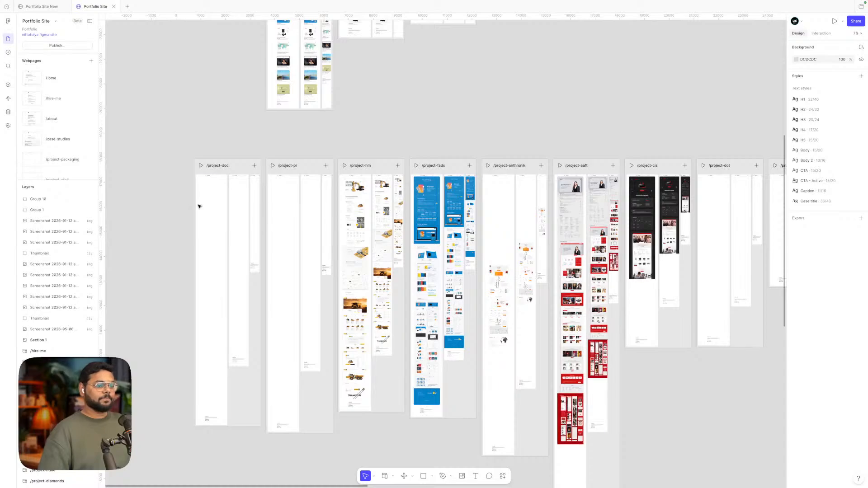
scroll(182, 203, "right", 10)
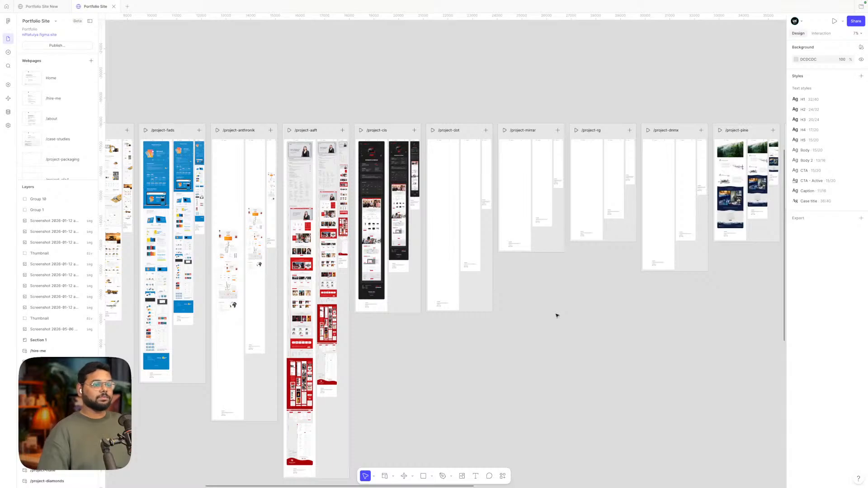
scroll(541, 235, "right", 5)
scroll(540, 234, "right", 6)
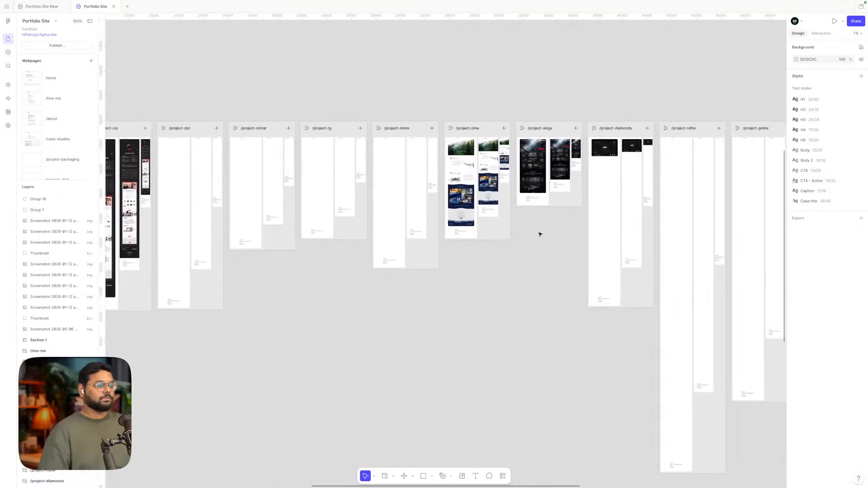
- Examine the desktop and tablet layouts of the /project-dot page, including their project images
scroll(486, 196, "left", 10)
scroll(423, 163, "up", 5)
left_click(414, 167)
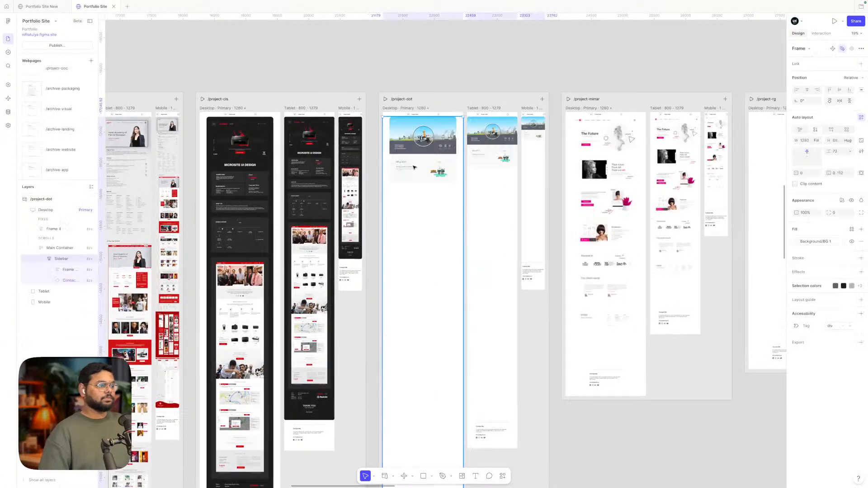
scroll(413, 167, "up", 5)
left_click(412, 167)
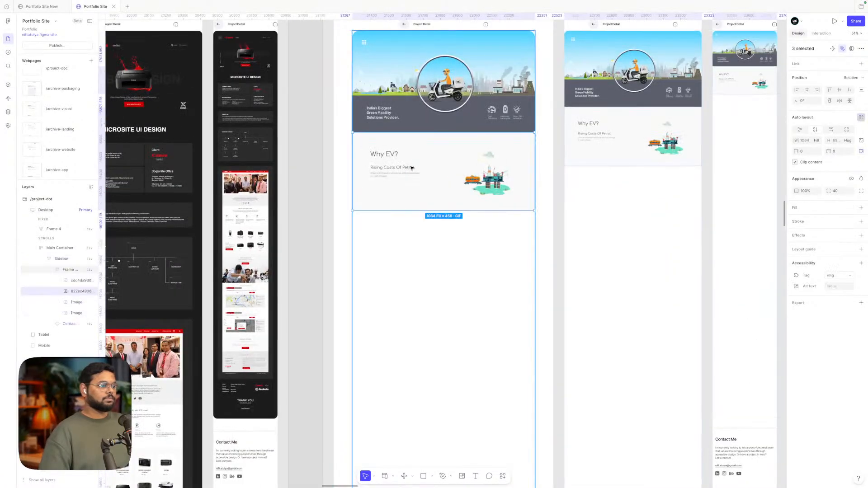
left_click(621, 214)
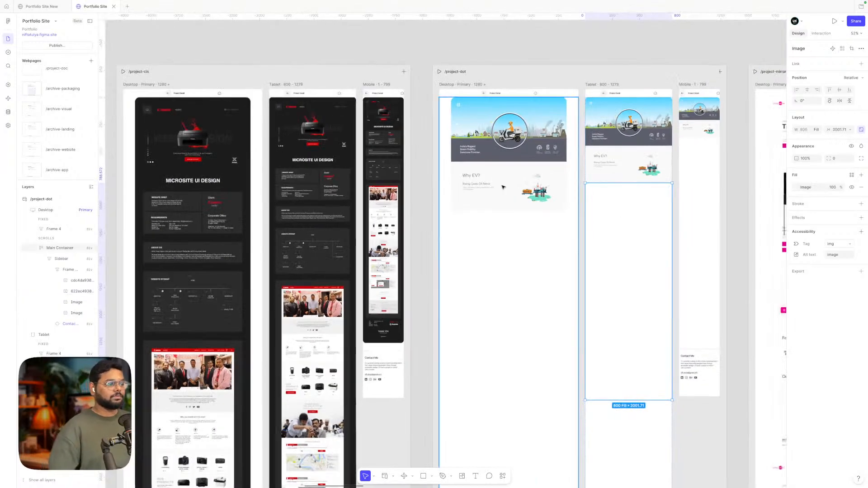
scroll(505, 188, "up", 2)
left_click(503, 187)
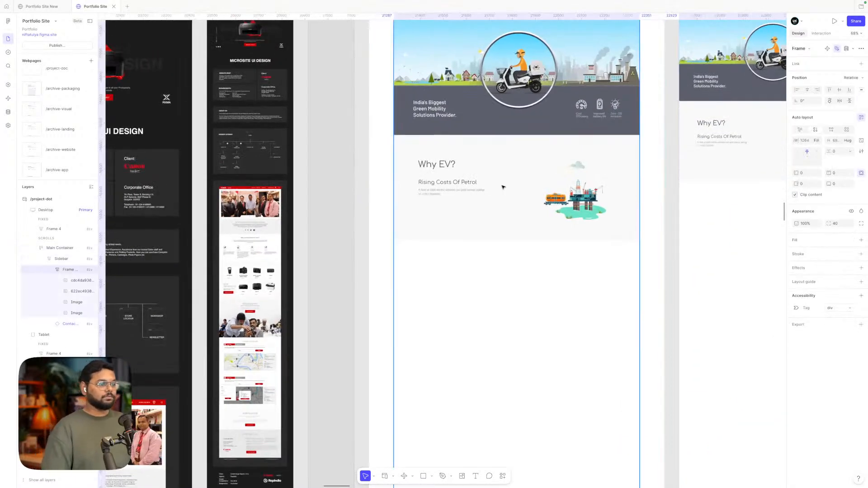
- Inspect the hero and "Why EV?" images in the /project-dot desktop frame at close range, and clear the selection
scroll(503, 188, "down", 4)
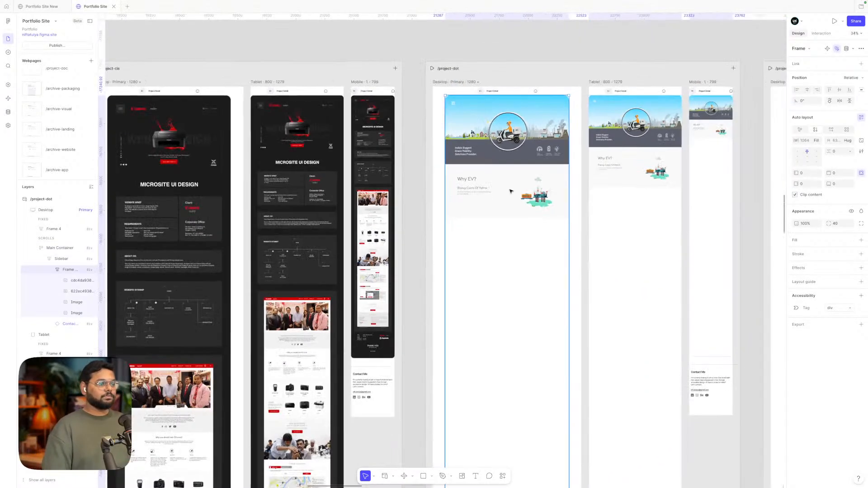
left_click(511, 191)
scroll(510, 192, "down", 6)
scroll(510, 191, "up", 7)
scroll(511, 190, "down", 2)
scroll(523, 120, "up", 6)
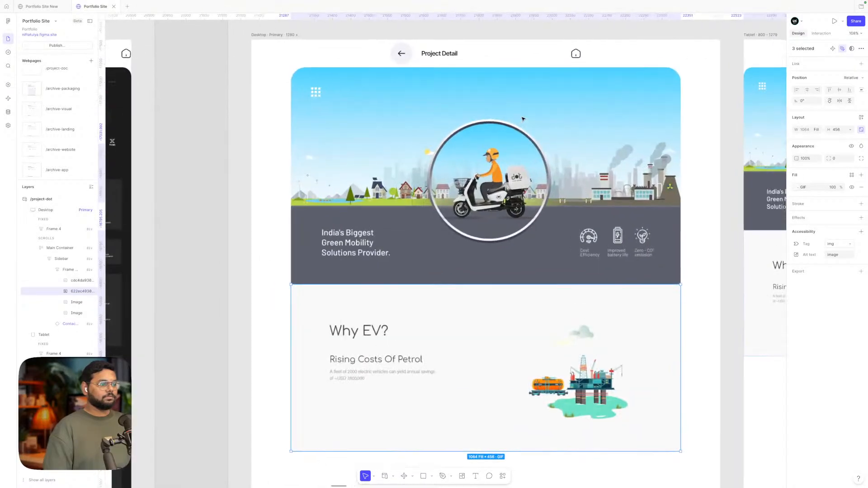
scroll(522, 119, "down", 10)
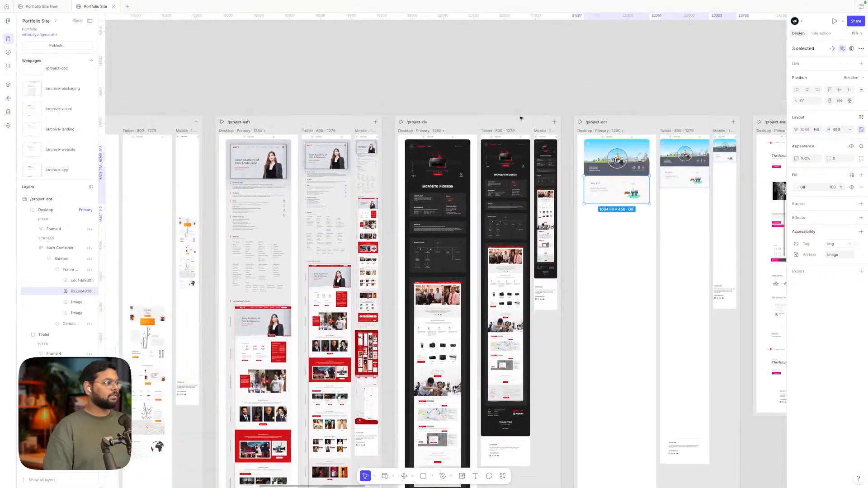
scroll(529, 113, "down", 2)
left_click(541, 97)
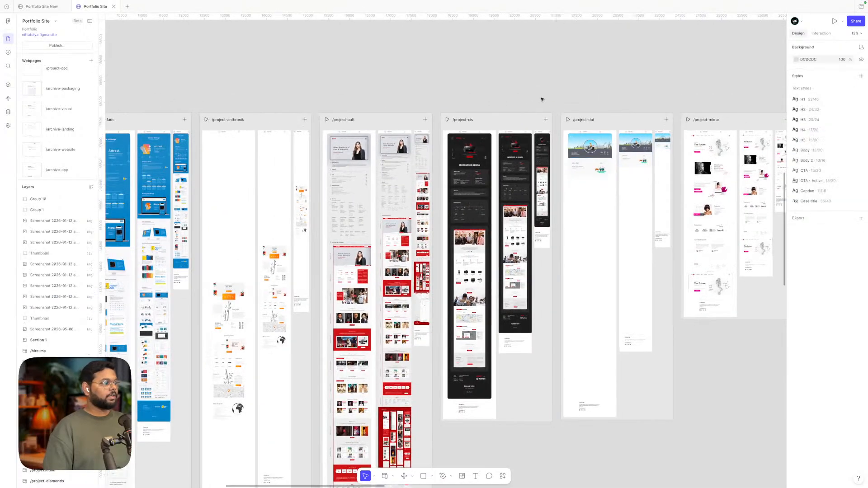
- Examine the project listings on the /archive-website and /archive-landing pages, including the DOT EV logistics and Canon Image Square cards
scroll(540, 97, "down", 5)
scroll(339, 214, "up", 6)
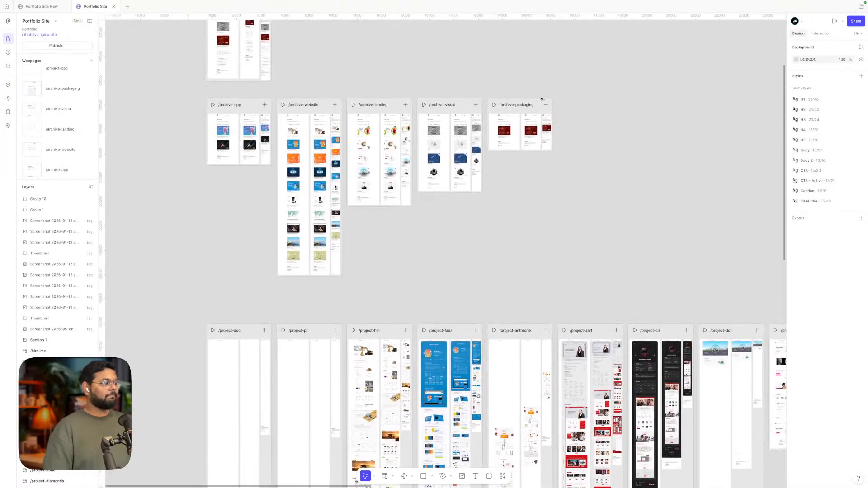
scroll(339, 214, "up", 2)
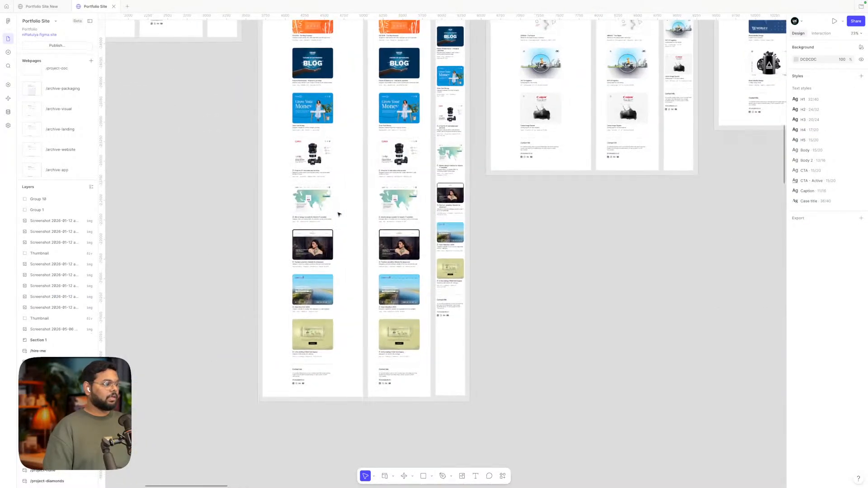
scroll(338, 214, "up", 4)
scroll(629, 148, "up", 10)
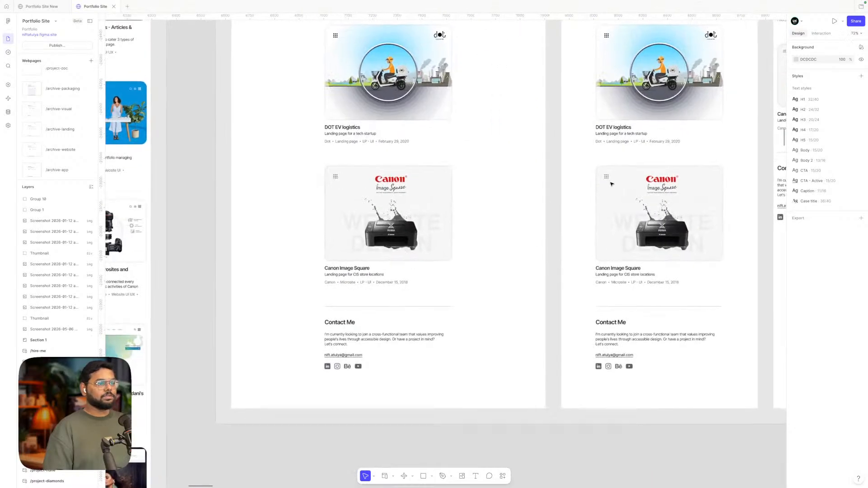
scroll(652, 147, "down", 3)
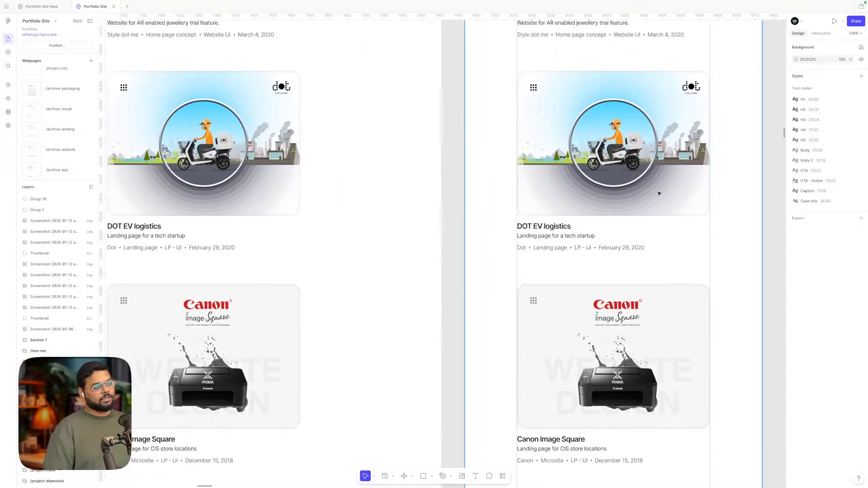
scroll(658, 192, "down", 2)
scroll(659, 193, "down", 10)
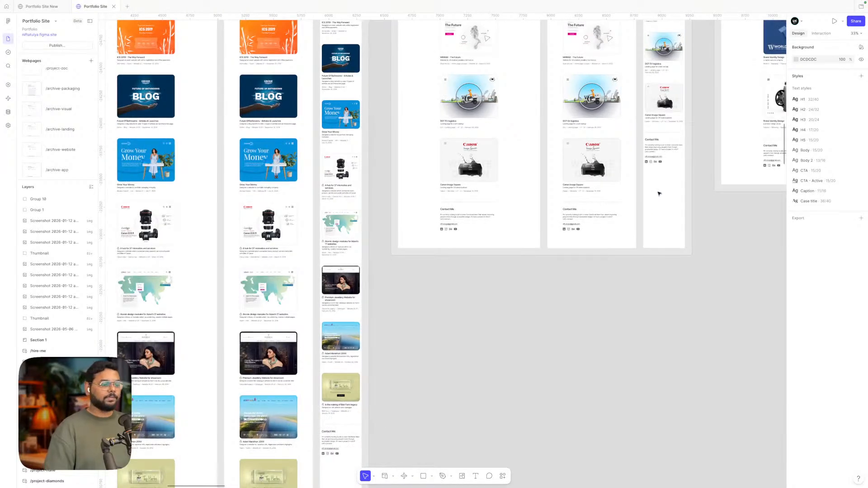
- Compare the layouts of the /archive-website, /archive-landing and /archive-visual pages side by side
scroll(659, 194, "down", 3)
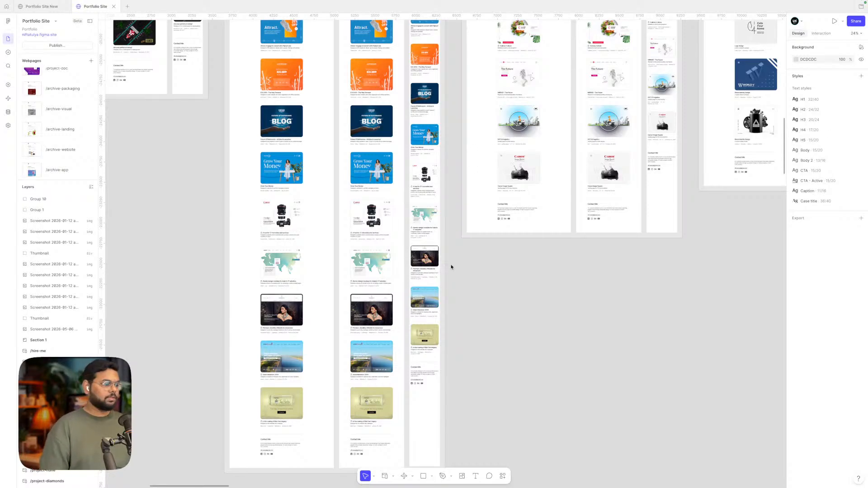
scroll(507, 288, "up", 5)
scroll(506, 287, "right", 3)
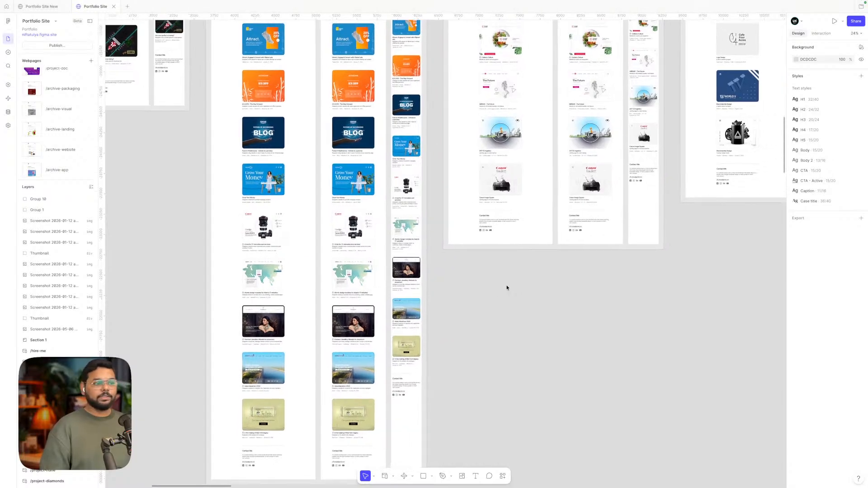
scroll(506, 287, "down", 3, "ctrl")
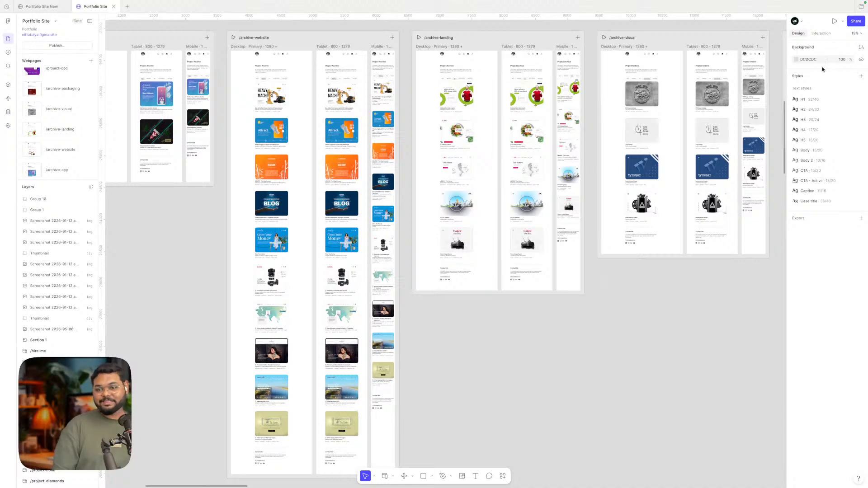
scroll(722, 295, "right", 5)
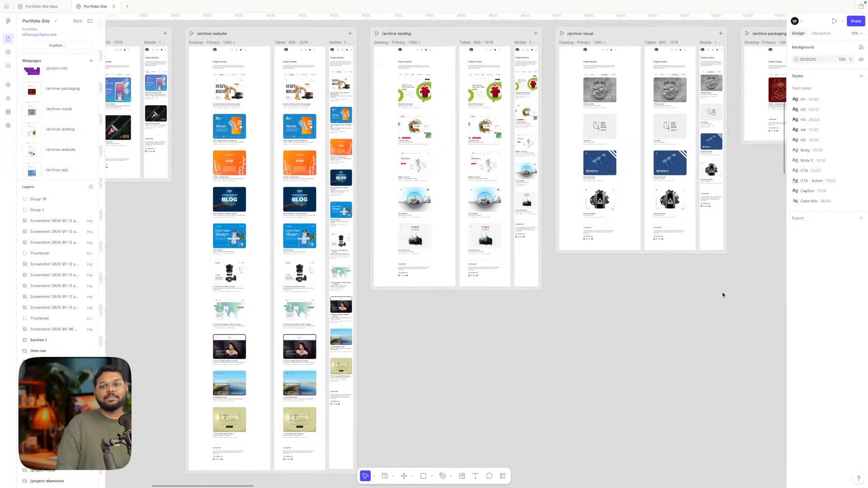
- Examine the row of archive pages from /archive-app to /archive-packaging as a whole
scroll(722, 294, "right", 1)
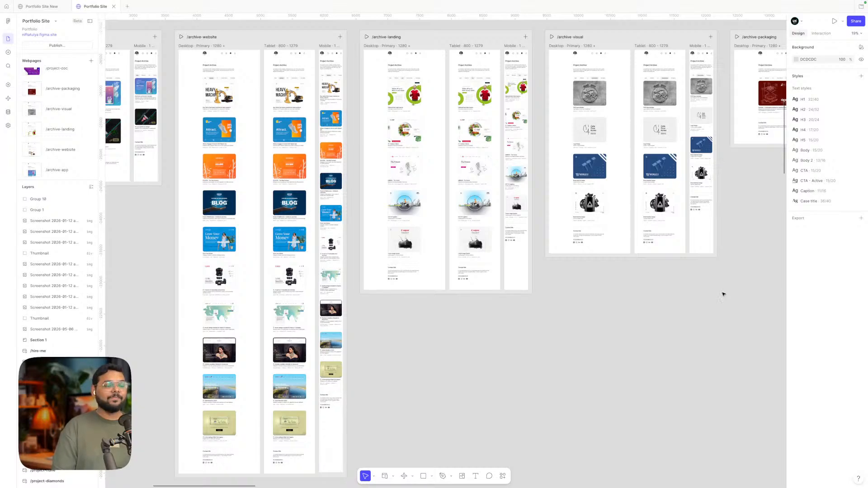
scroll(709, 303, "right", 1)
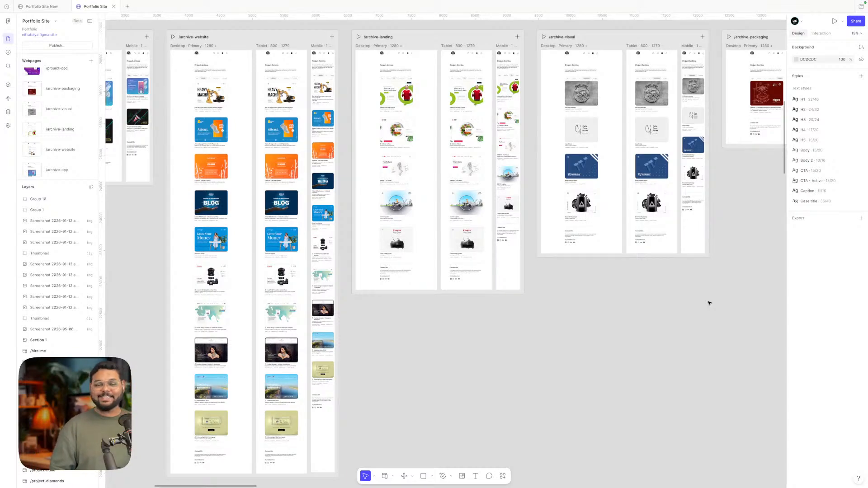
scroll(657, 305, "left", 1)
scroll(658, 305, "down", 2)
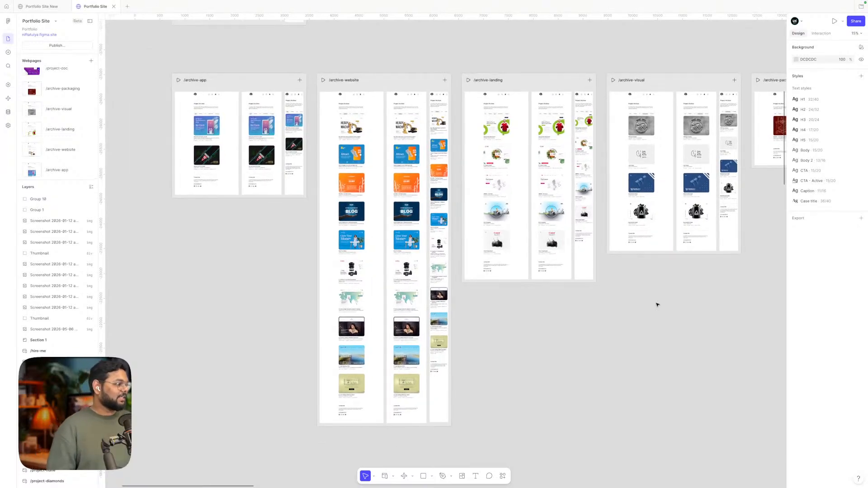
scroll(658, 305, "right", 5)
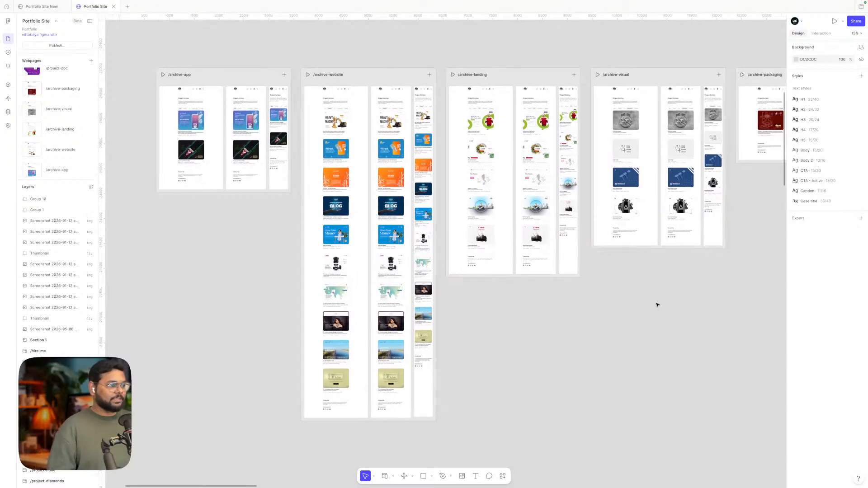
scroll(657, 305, "down", 1)
scroll(657, 305, "down", 3)
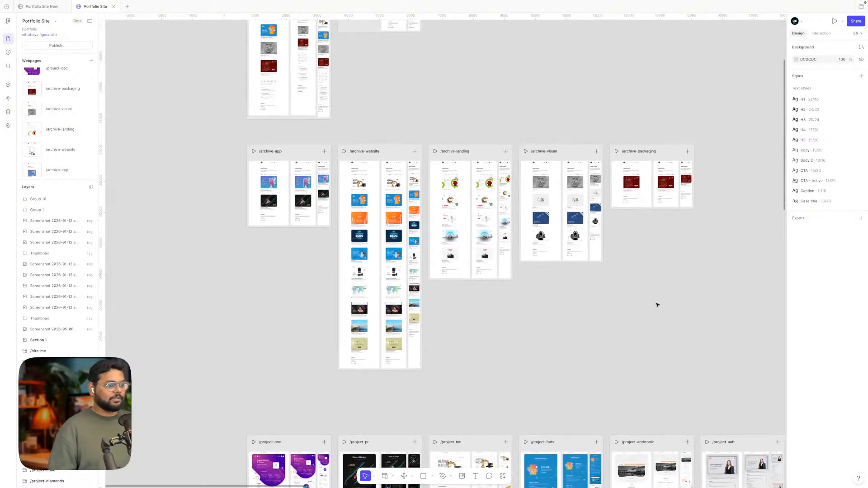
- Inspect the "The Future" video block in the /project-mirrar desktop frame at close range, and clear the selection
scroll(657, 304, "down", 8)
scroll(658, 304, "down", 2)
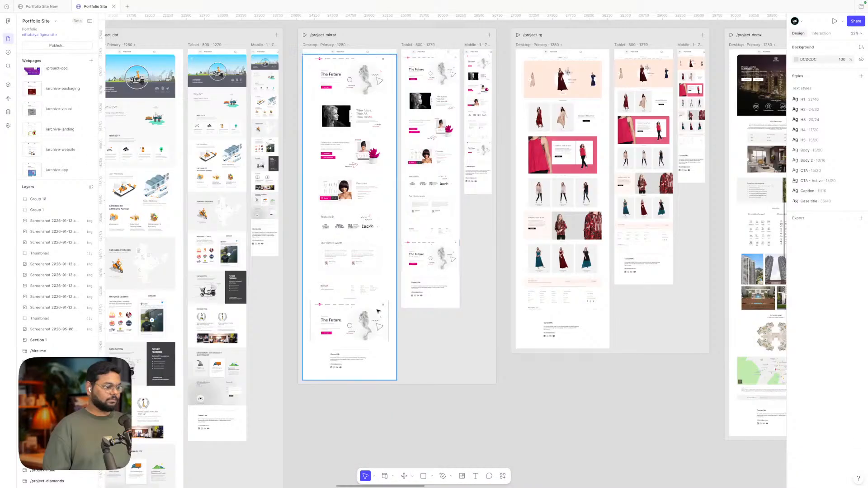
left_click(362, 324)
double_click(362, 324)
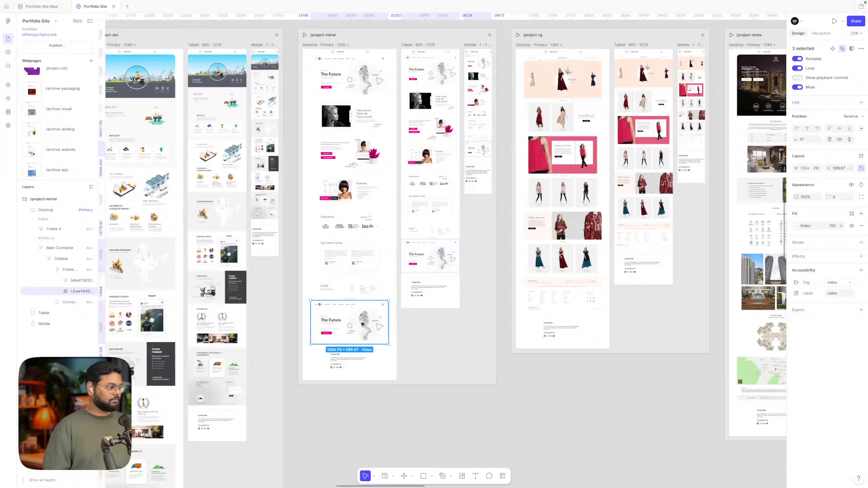
scroll(354, 325, "up", 10)
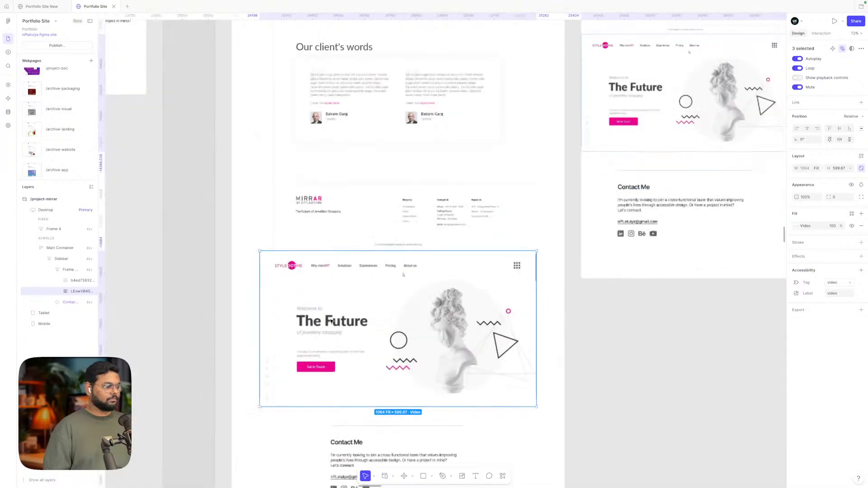
scroll(331, 321, "down", 2)
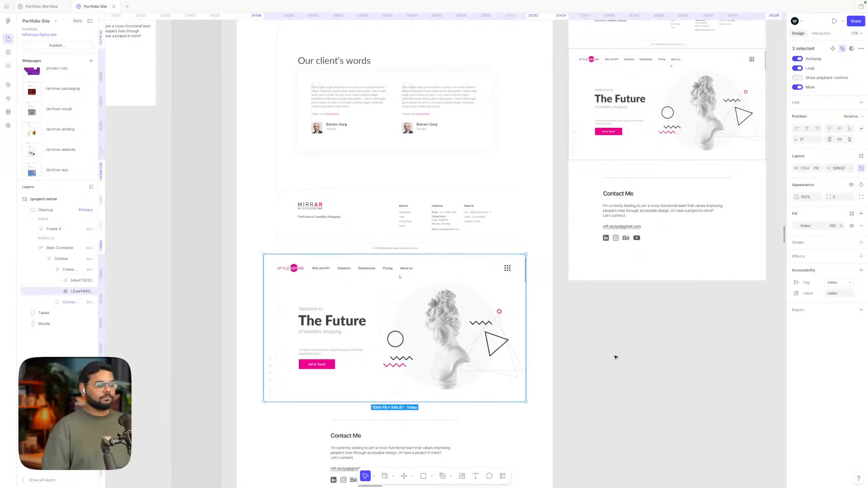
left_click(631, 360)
scroll(632, 360, "down", 4)
scroll(632, 360, "down", 3)
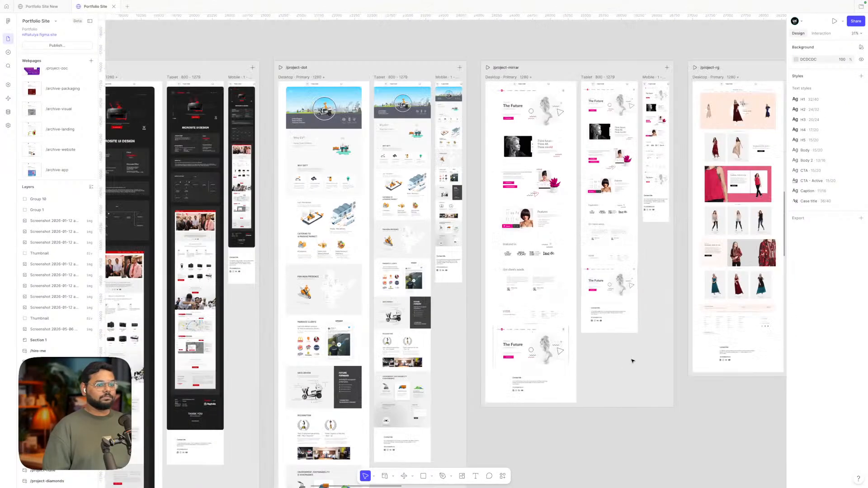
- Examine the project page layouts from /project-mirrar through /project-diamonds, /project-ndhe and /project-grohe
scroll(632, 360, "right", 10)
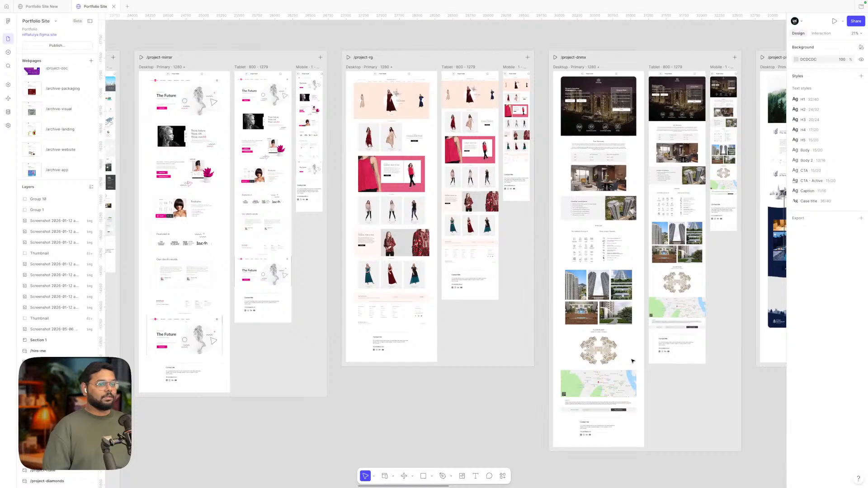
scroll(632, 360, "down", 1)
scroll(632, 360, "left", 2)
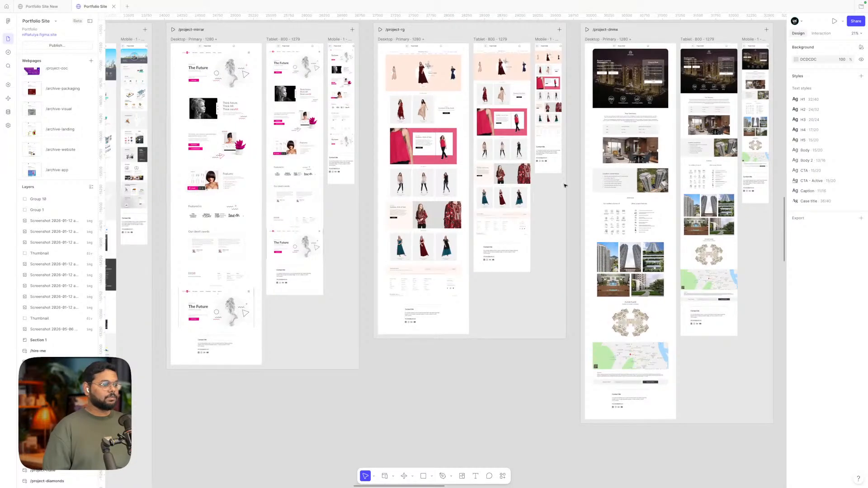
scroll(566, 200, "right", 5)
scroll(567, 200, "up", 1)
scroll(550, 148, "right", 20)
scroll(550, 148, "down", 1)
scroll(550, 148, "right", 5)
scroll(551, 148, "down", 1)
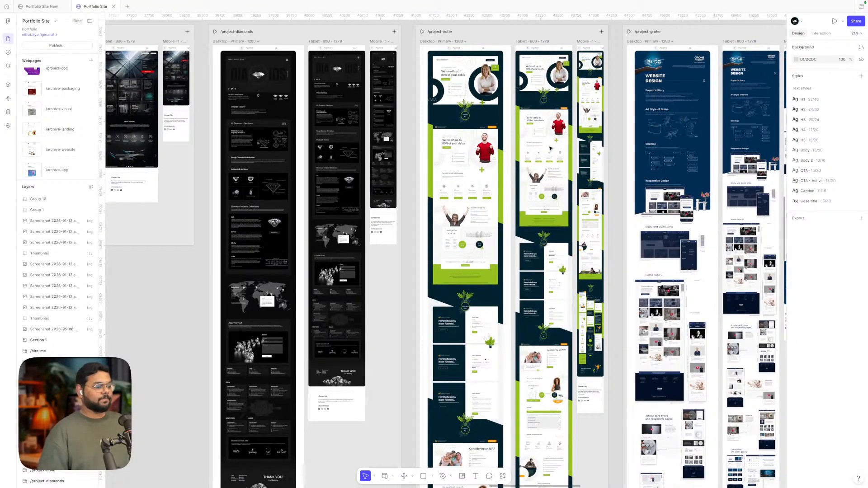
scroll(550, 148, "down", 2)
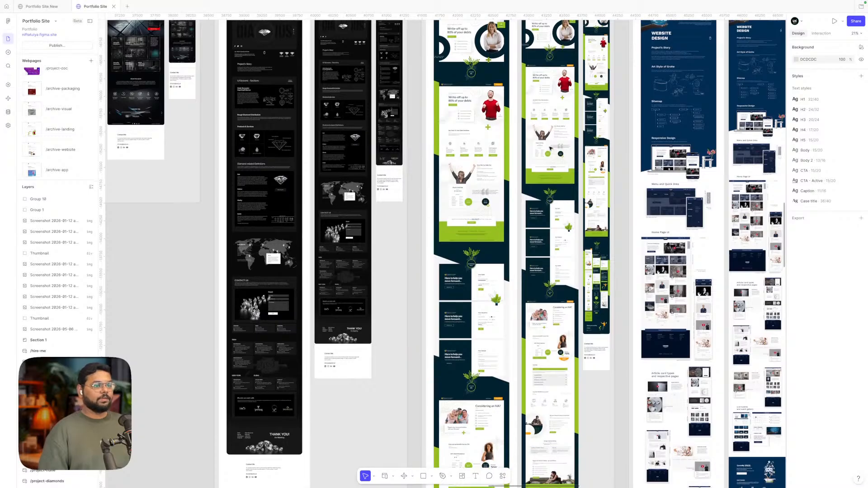
scroll(550, 148, "down", 4)
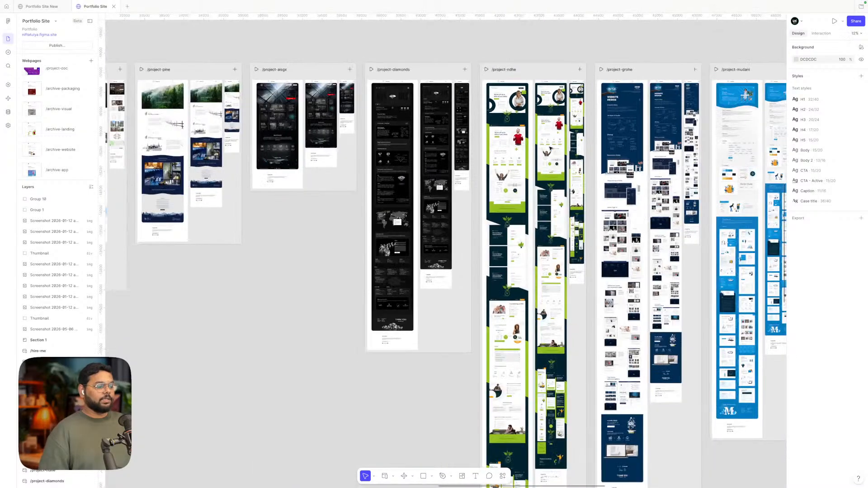
scroll(502, 90, "up", 3)
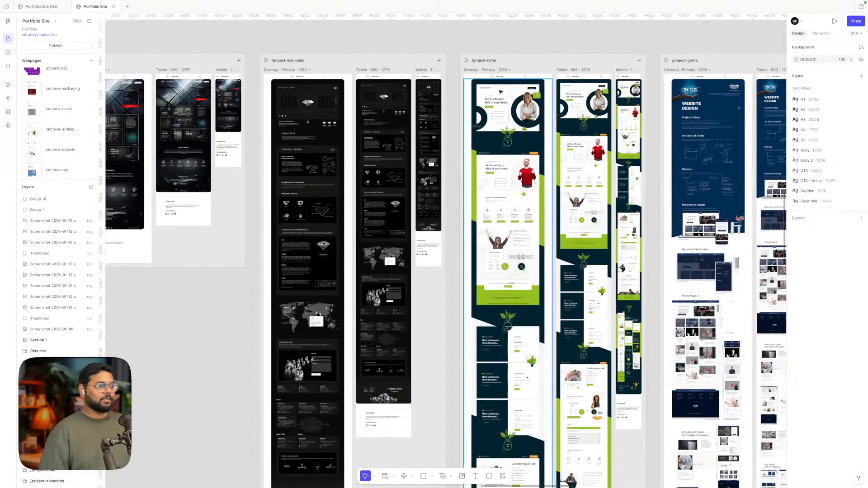
- Select the desktop Main Container of /project-ndhe and inspect its landing page images at close range
left_click(501, 91)
scroll(501, 92, "down", 3)
scroll(500, 92, "down", 2)
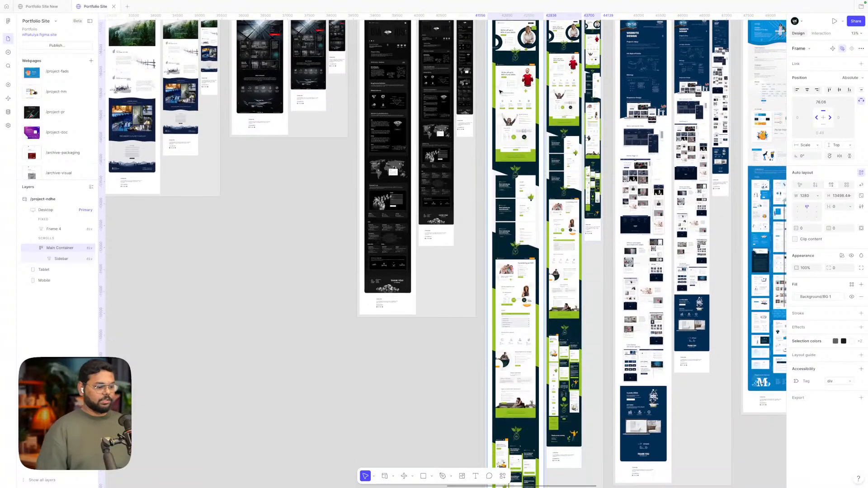
scroll(491, 386, "up", 5)
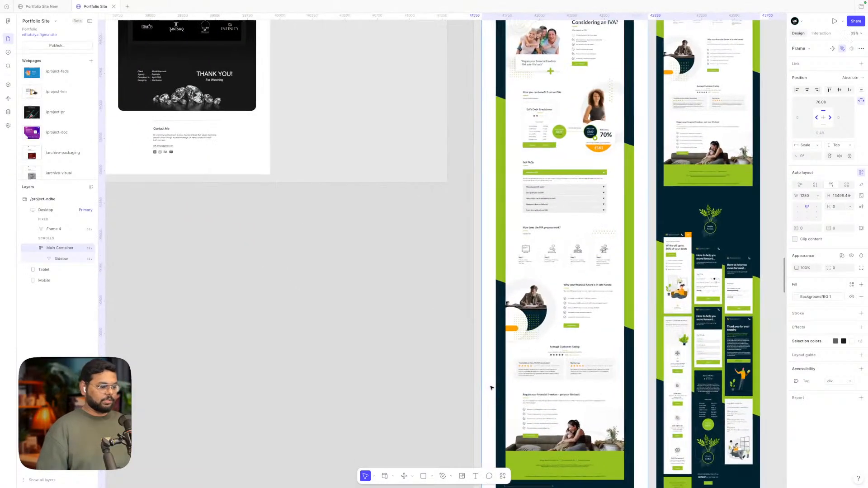
scroll(491, 388, "down", 4)
scroll(556, 299, "up", 2)
scroll(556, 299, "up", 2)
scroll(553, 194, "up", 4)
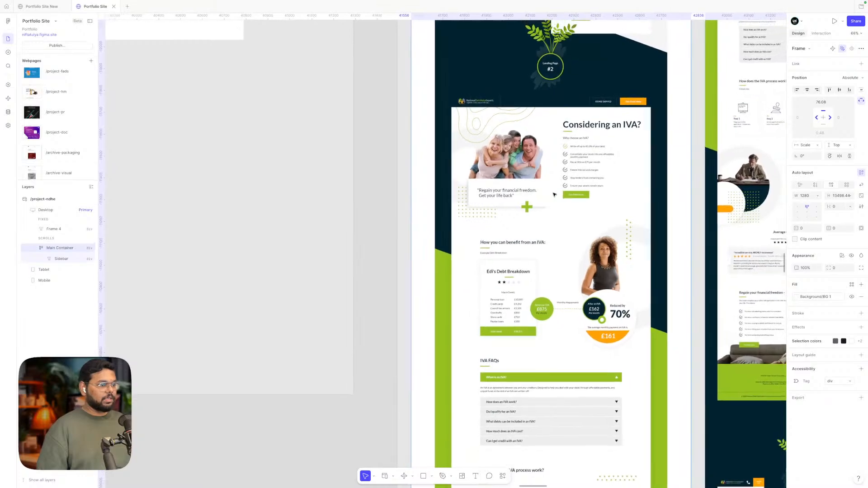
scroll(554, 194, "down", 8)
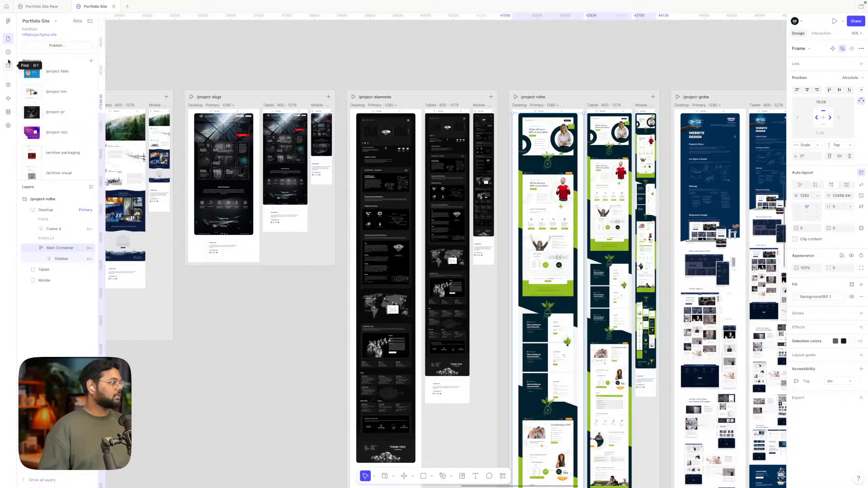
- Switch to the Portfolio Site New file and paste the copied /project-ndhe containers near /project-detail-page
left_click(34, 7)
scroll(270, 256, "left", 6)
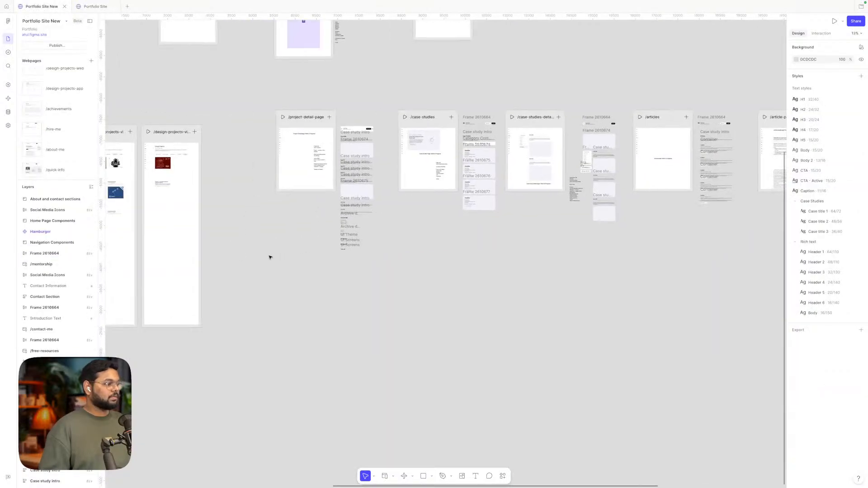
scroll(306, 226, "up", 5)
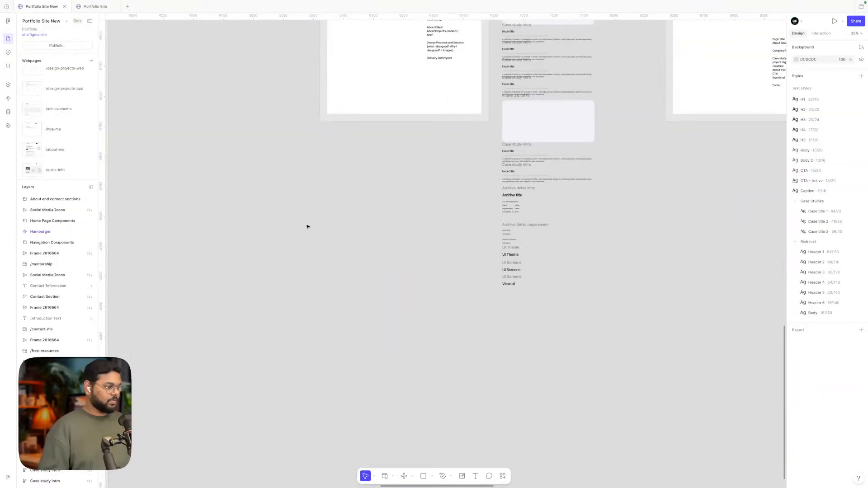
key("ctrl+v")
scroll(354, 272, "down", 5)
scroll(451, 169, "up", 3)
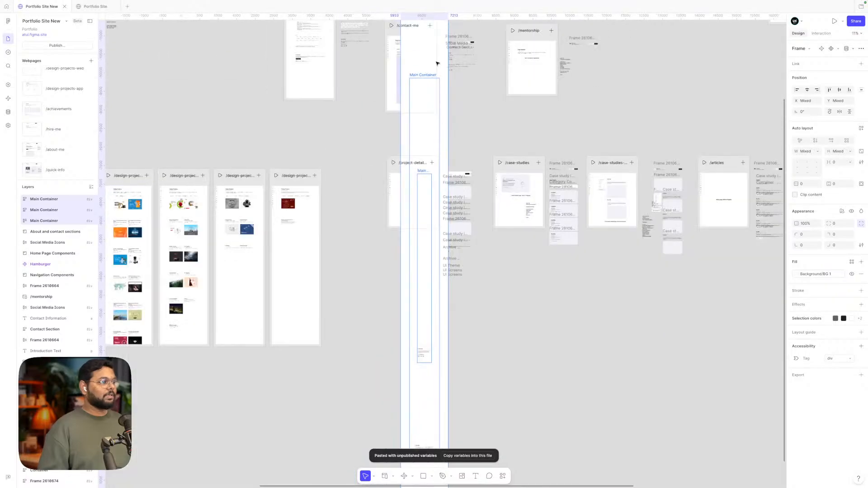
- Move the pasted containers to the empty canvas below /project-detail-page and delete the tablet and mobile versions
scroll(437, 59, "down", 3)
left_click_drag(438, 62, 397, 238)
left_click(387, 243)
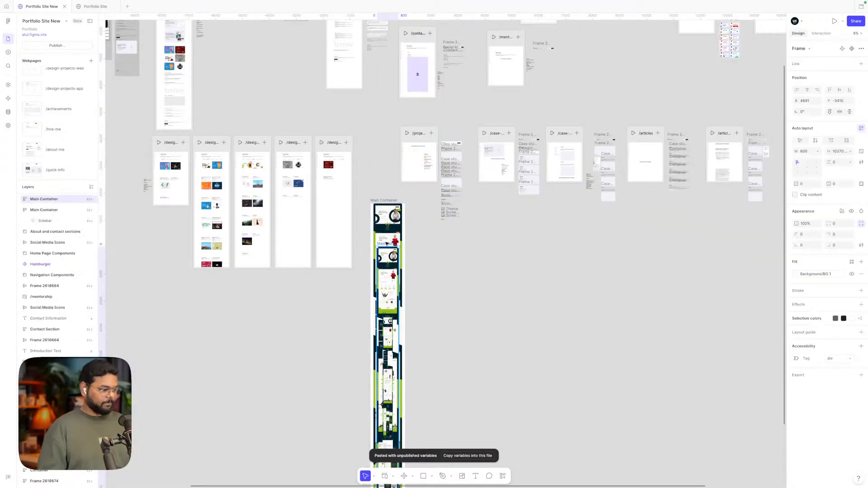
left_click_drag(387, 243, 443, 245)
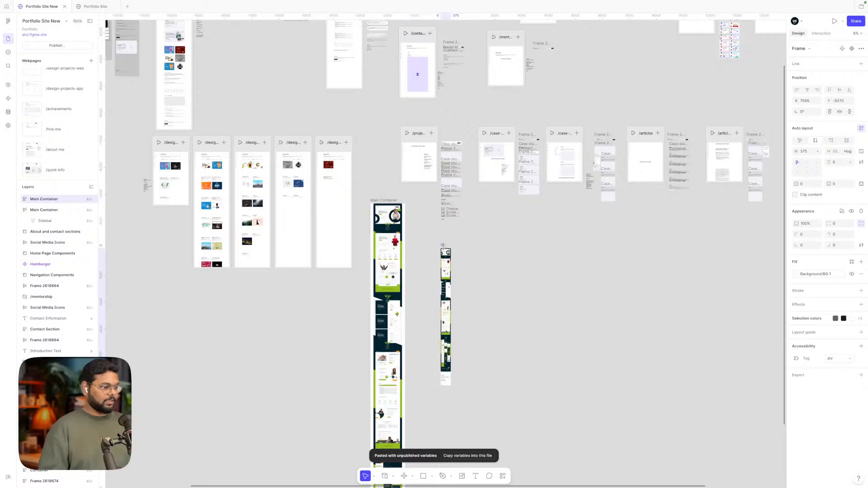
key("Delete")
- Place the remaining desktop Main Container directly beside the /project-detail-page frame
scroll(399, 186, "up", 3)
left_click_drag(370, 206, 341, 84)
scroll(370, 181, "up", 5)
scroll(392, 102, "up", 3)
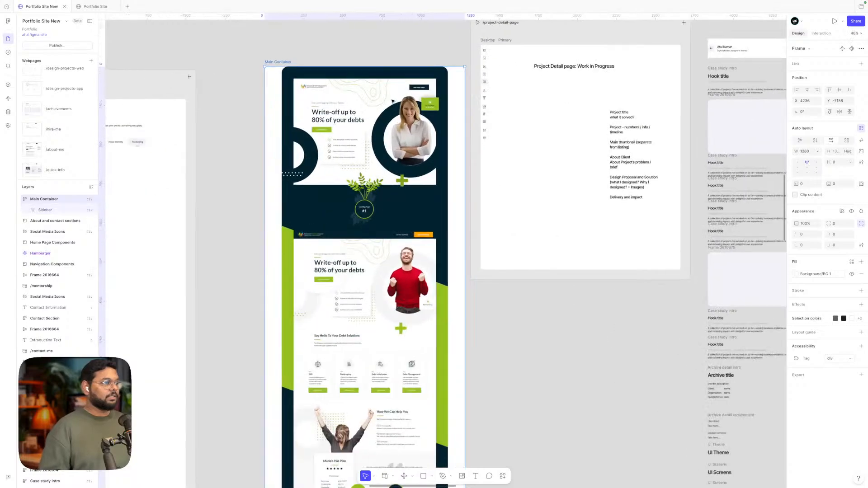
- Ungroup the pasted Main Container and the Sidebar frame inside it
scroll(392, 102, "up", 2)
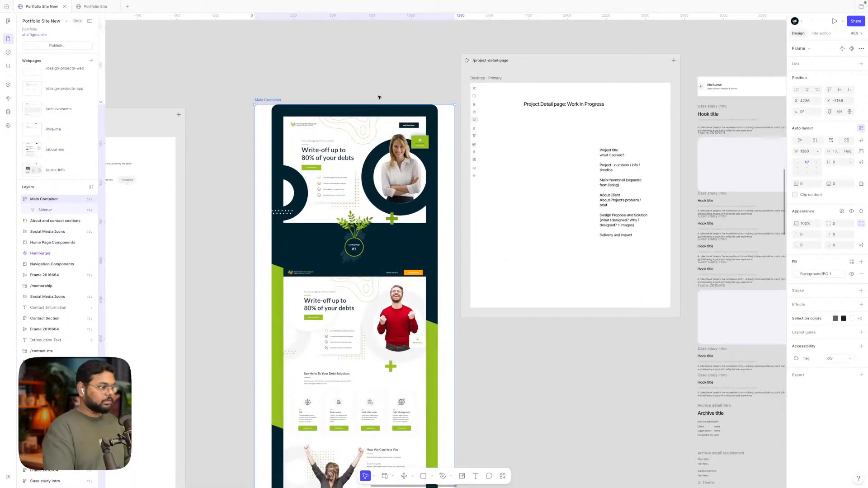
key("ctrl+shift+g")
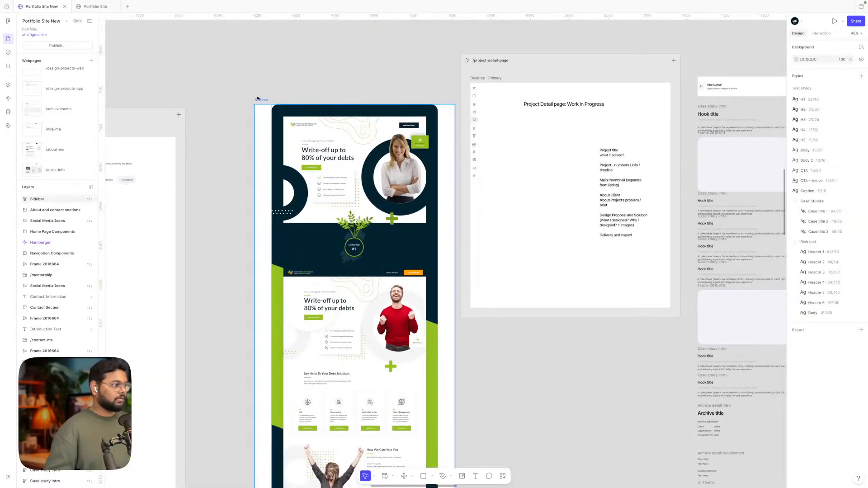
scroll(257, 101, "down", 3)
scroll(257, 101, "down", 3)
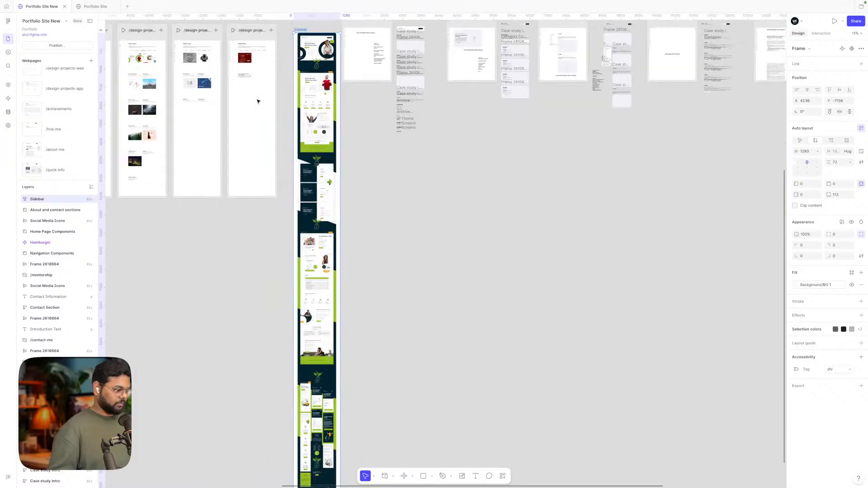
key("ctrl+shift+g")
- Delete the leftover contact section beneath the pasted project images
scroll(379, 308, "down", 5)
left_click(353, 330)
scroll(318, 334, "up", 5)
left_click(317, 337)
key("Delete")
- Ungroup Frame 2610641 into separate project images and clear the selection
scroll(320, 339, "up", 20)
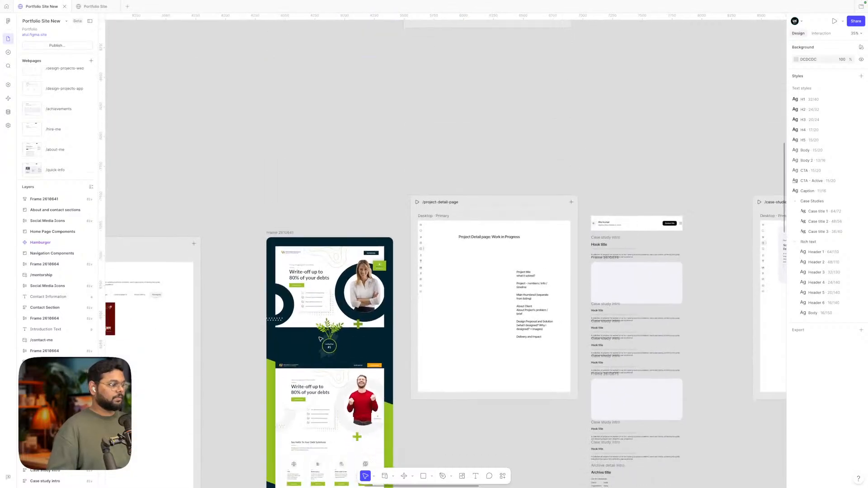
scroll(320, 339, "down", 1)
left_click(319, 339)
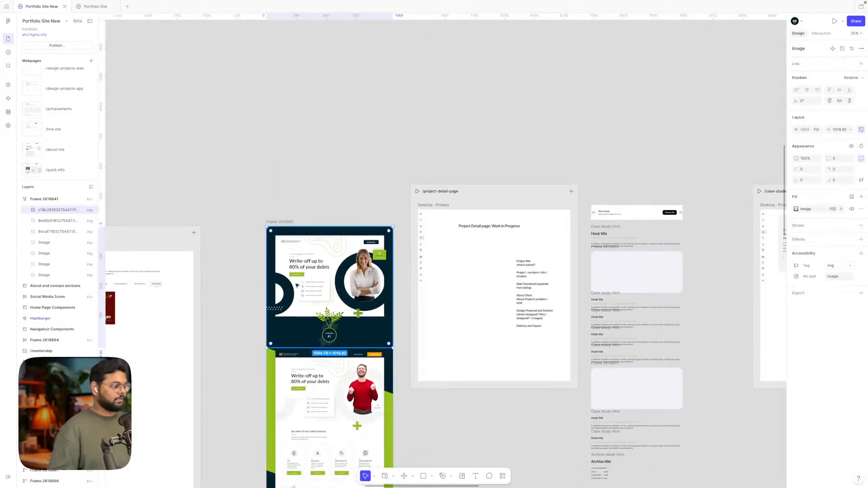
left_click(304, 169)
left_click(276, 221)
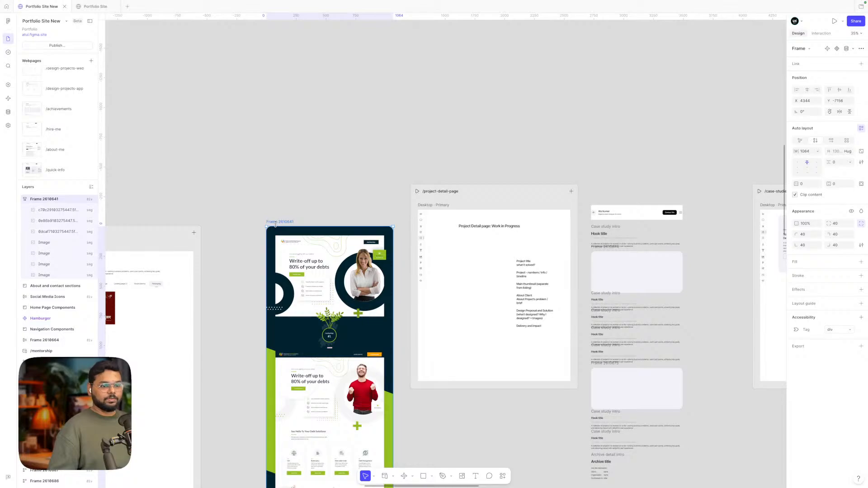
left_click(284, 179)
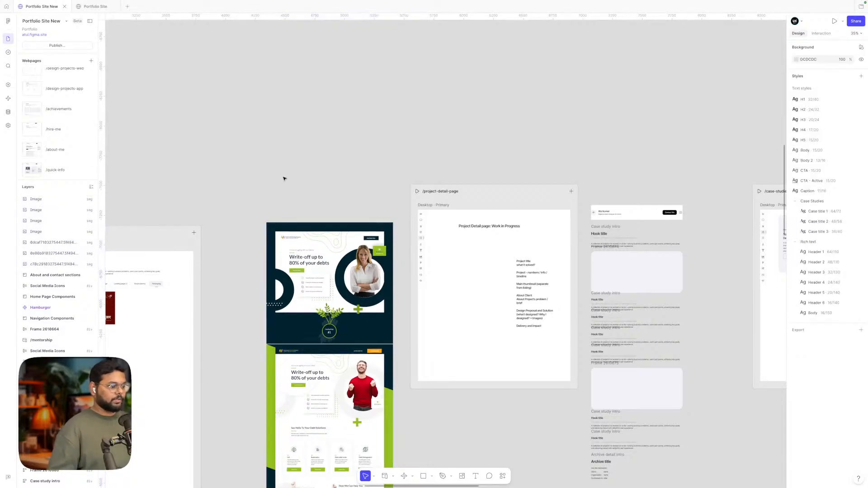
- Compare the pasted project images with the content outline and component blocks around /project-detail-page
scroll(285, 180, "down", 4)
scroll(488, 237, "up", 3)
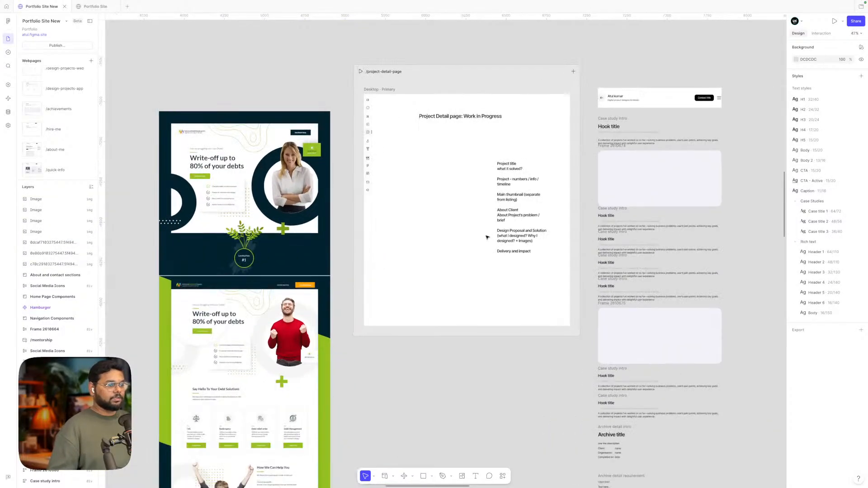
scroll(487, 237, "right", 4)
scroll(563, 154, "left", 3)
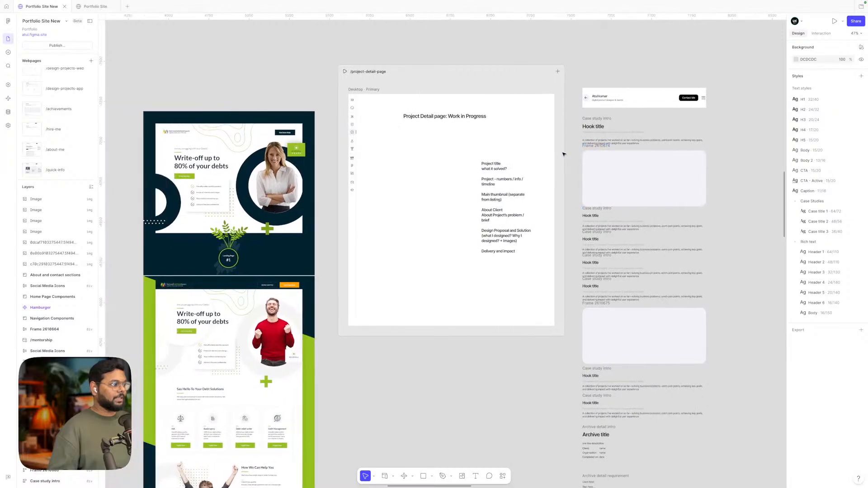
scroll(563, 155, "right", 2)
double_click(574, 136)
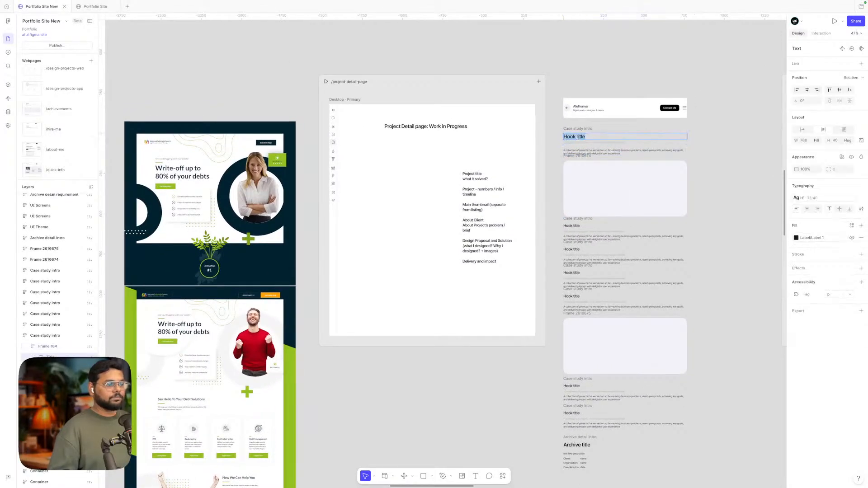
key("Escape")
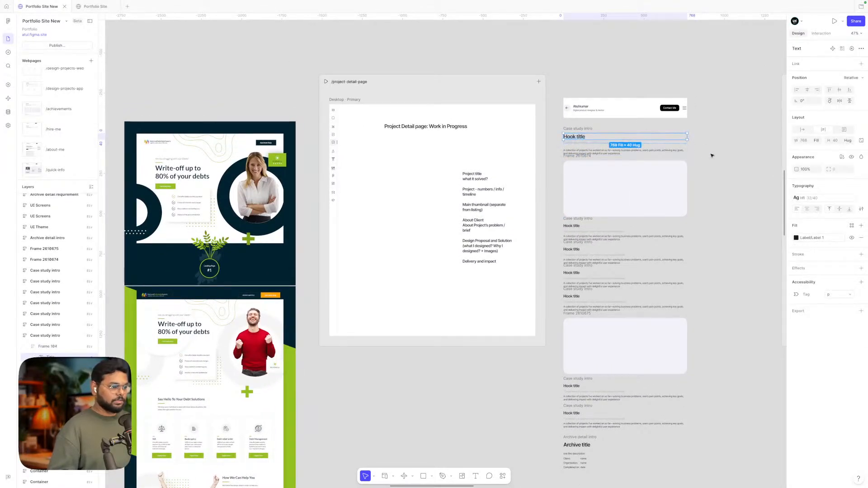
- Copy the National Debt Help Experts landing page item from the project list on /design-projects-lp
scroll(712, 156, "left", 3)
scroll(688, 154, "down", 5)
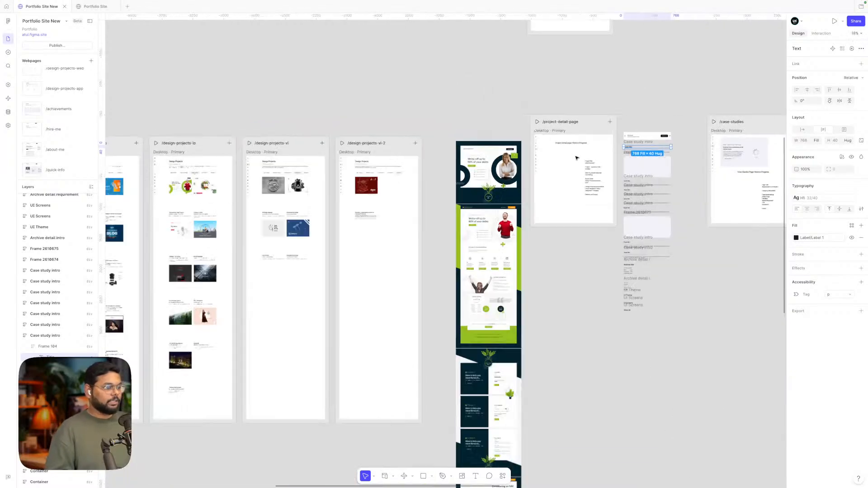
scroll(576, 159, "left", 4)
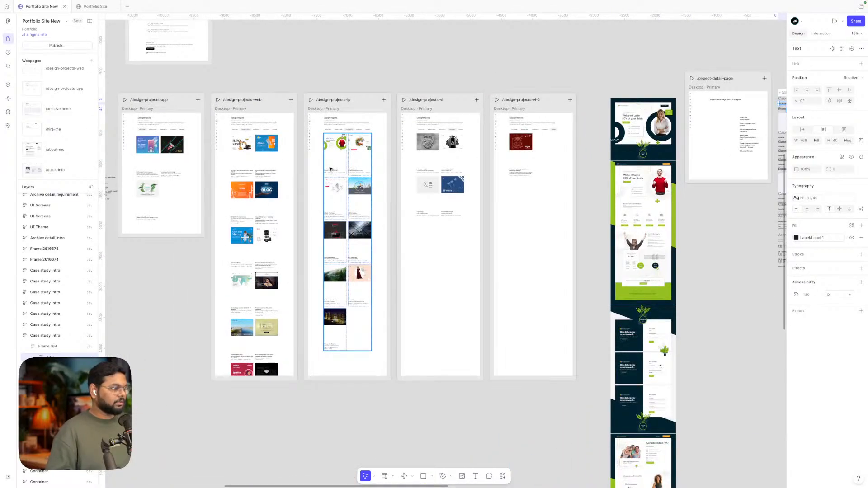
scroll(330, 168, "up", 6)
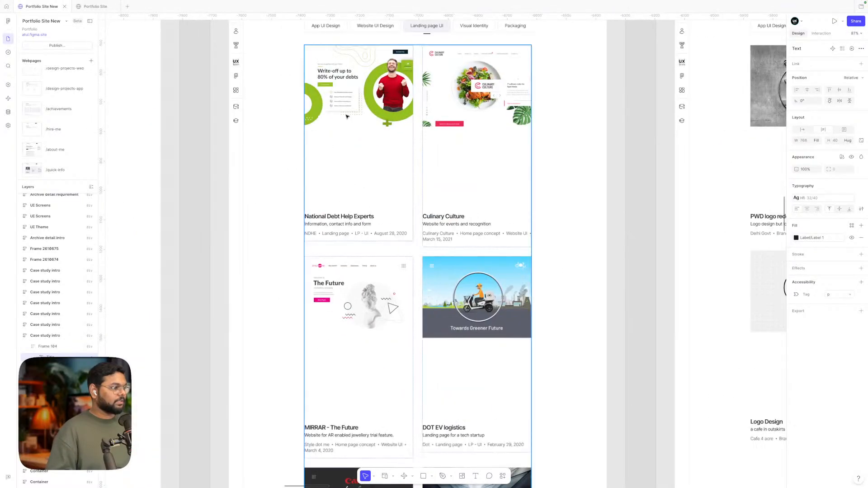
left_click(347, 116)
scroll(347, 114, "down", 3)
left_click_drag(345, 112, 665, 418)
left_click(368, 85)
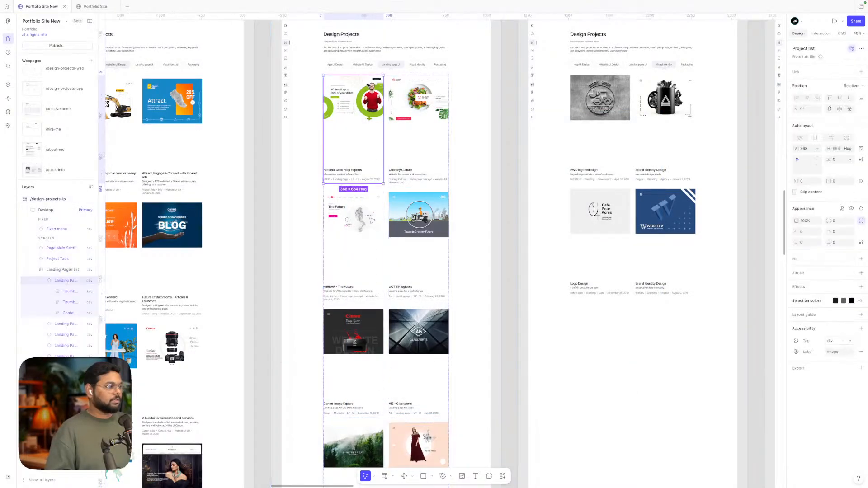
key("super+c")
- Try to paste the copied project item onto the empty canvas between /design-projects-vi-2 and the NDHE project images
scroll(357, 109, "right", 12)
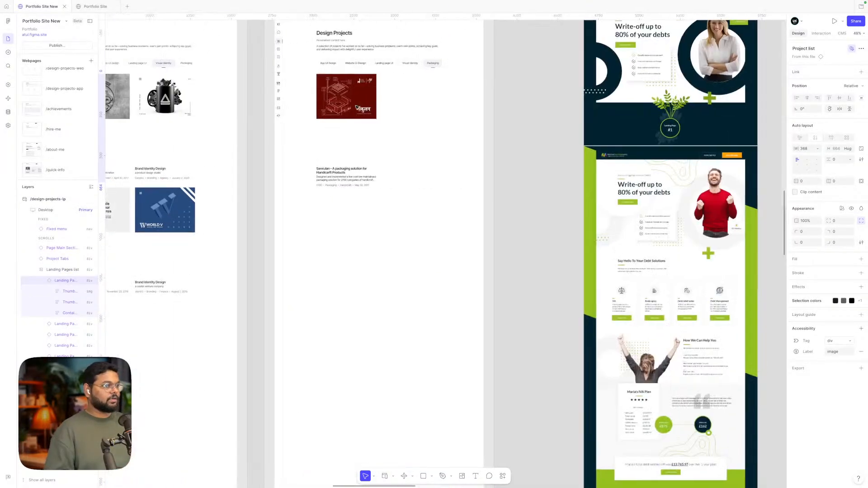
key("super+v")
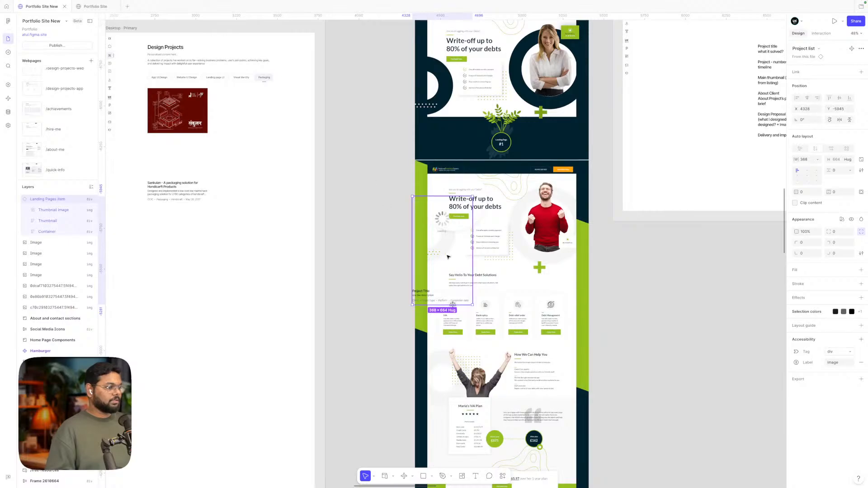
left_click_drag(363, 233, 370, 217)
- Capture the National Debt Help Experts title, description and metadata as a screenshot and drop it on the canvas below /project-detail-page
scroll(370, 218, "left", 3)
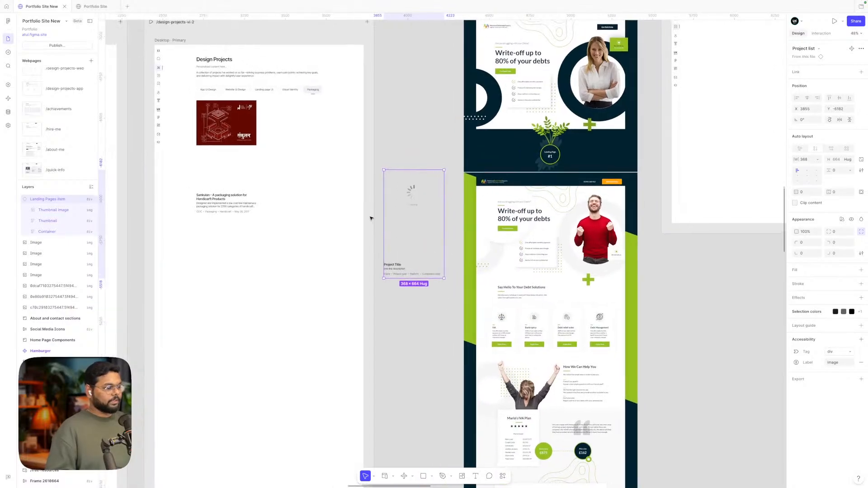
scroll(370, 218, "left", 2)
scroll(370, 218, "left", 15)
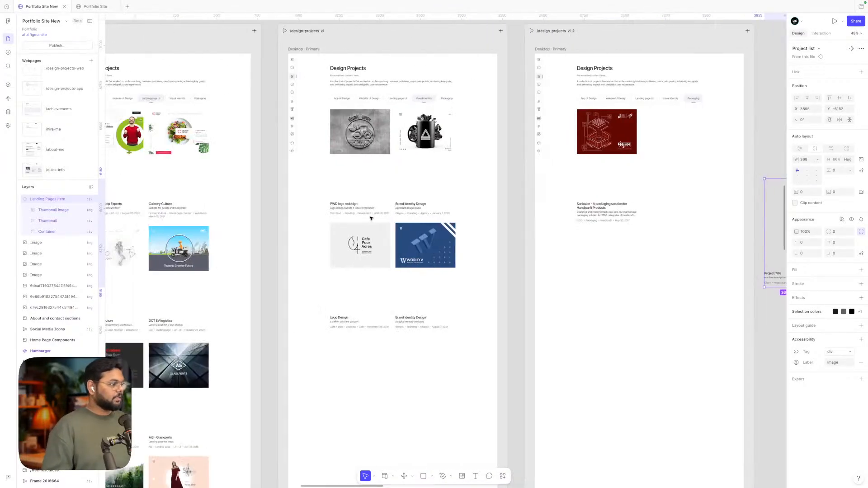
scroll(371, 218, "right", 2)
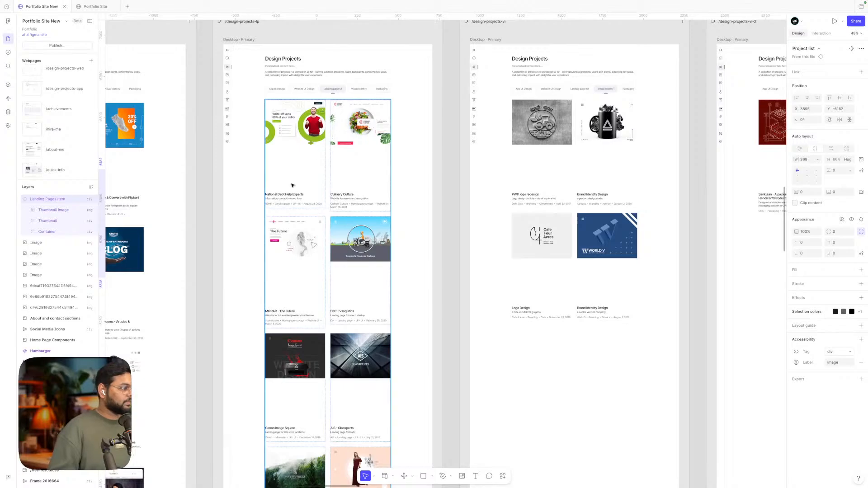
scroll(292, 186, "up", 5)
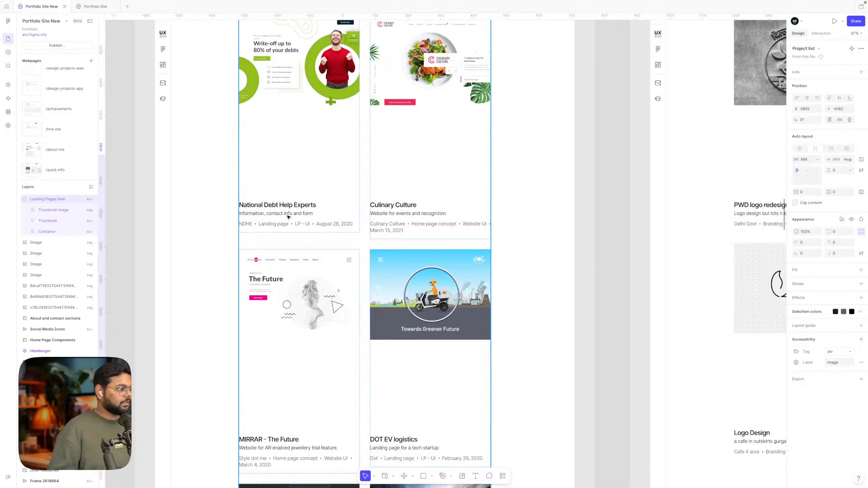
scroll(288, 217, "right", 2)
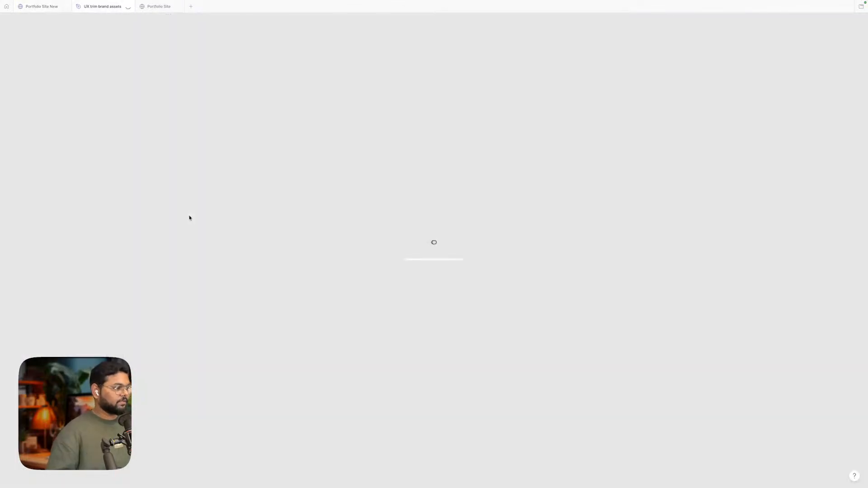
left_click(128, 7)
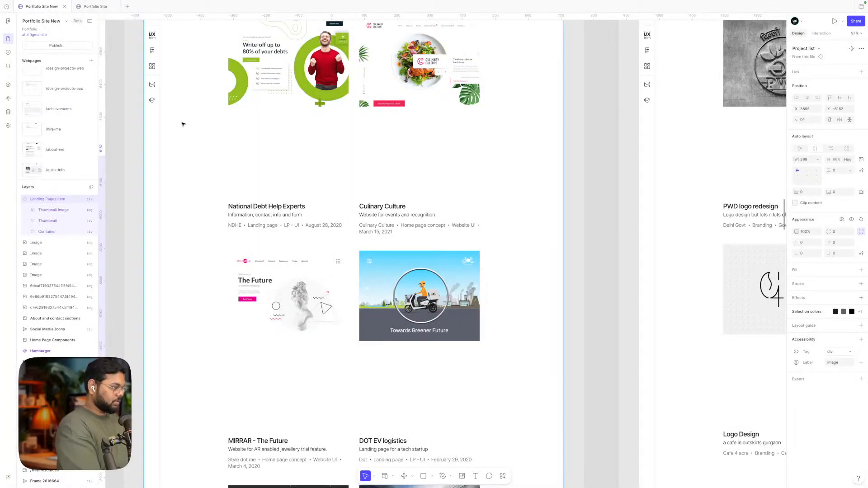
left_click_drag(225, 186, 346, 240)
scroll(346, 241, "down", 5)
scroll(347, 242, "right", 10)
left_click_drag(774, 470, 495, 271)
- Delete the pasted placeholder project item beside the NDHE images
scroll(494, 271, "up", 3)
left_click(258, 195)
key("Delete")
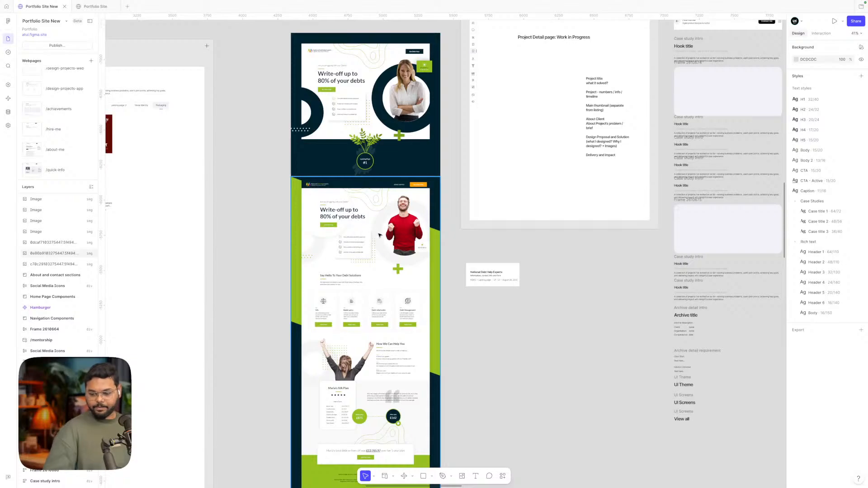
- Move the National Debt Help Experts screenshot into the /project-detail-page frame, beside the content outline text
left_click_drag(497, 282, 536, 109)
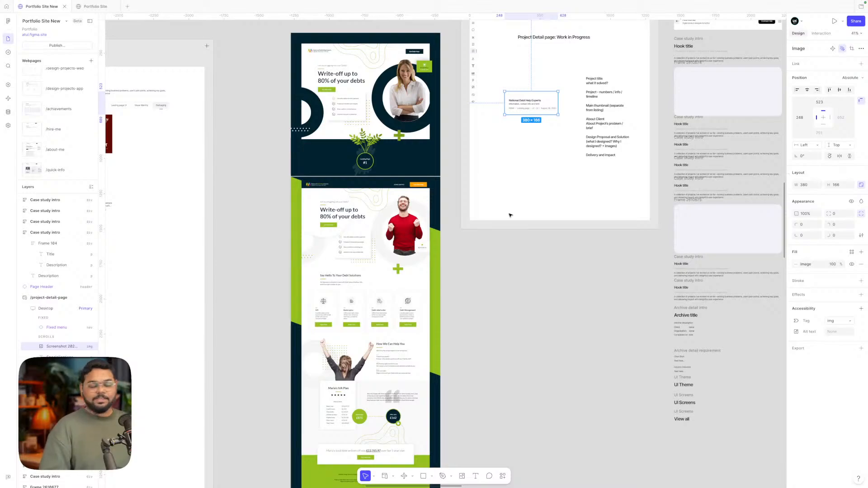
scroll(524, 273, "up", 3)
scroll(529, 132, "up", 2)
scroll(528, 132, "up", 4)
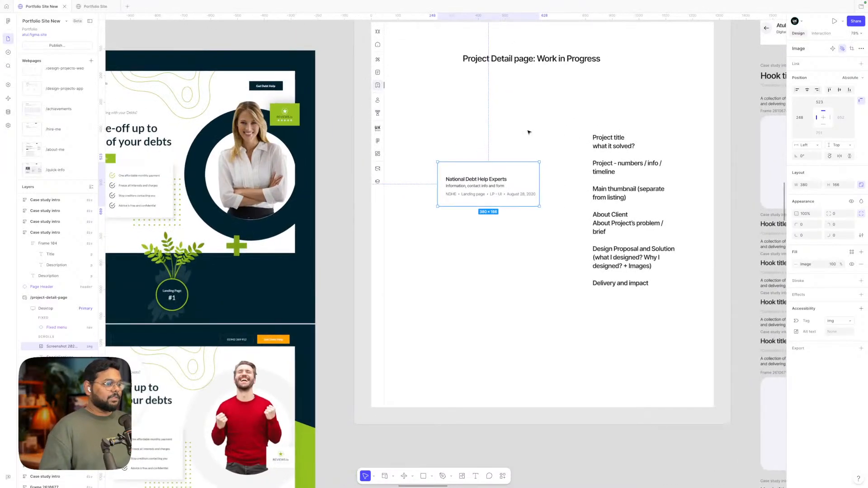
left_click_drag(487, 183, 485, 154)
scroll(485, 155, "down", 3)
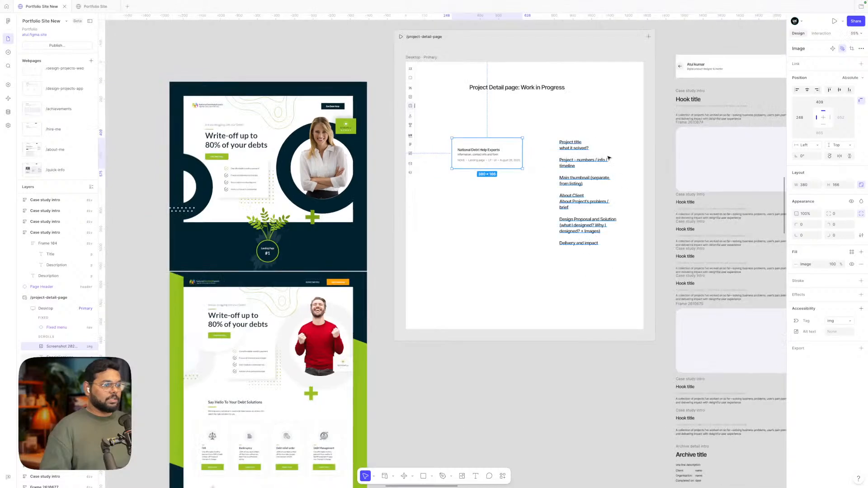
- Shift the content outline closer to the screenshot and move the screenshot just under the work-in-progress heading, at about X 194, Y 287
left_click_drag(582, 150, 564, 155)
scroll(563, 153, "up", 3)
left_click(497, 142)
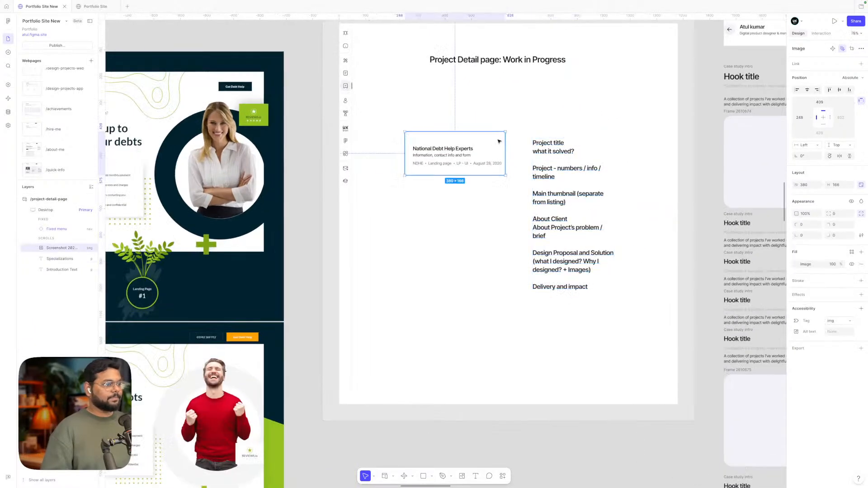
left_click_drag(471, 148, 455, 113)
- Start a new title in the first Case study intro block, replacing "Hook title" with "Lan"
scroll(455, 113, "right", 5)
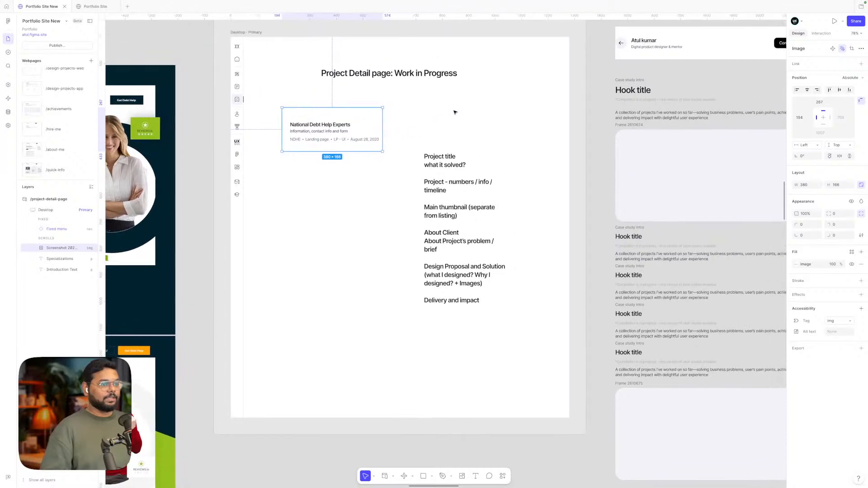
scroll(547, 137, "up", 1)
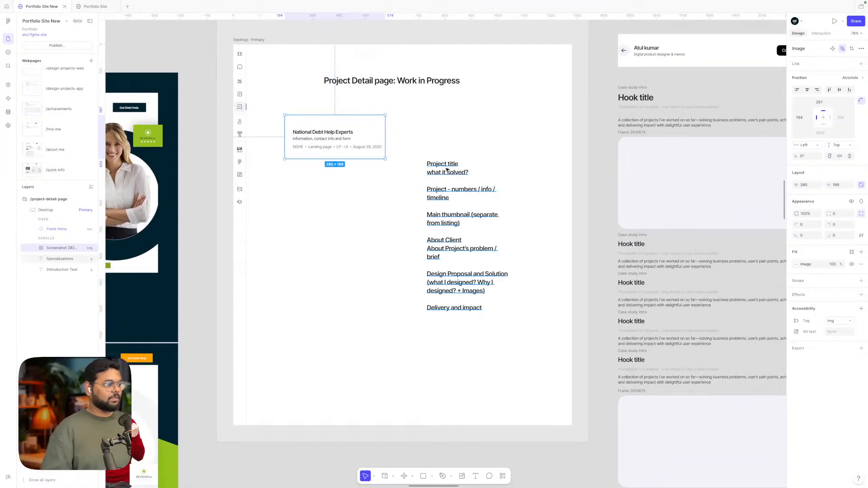
scroll(695, 119, "right", 3)
scroll(695, 119, "up", 1)
left_click(587, 111)
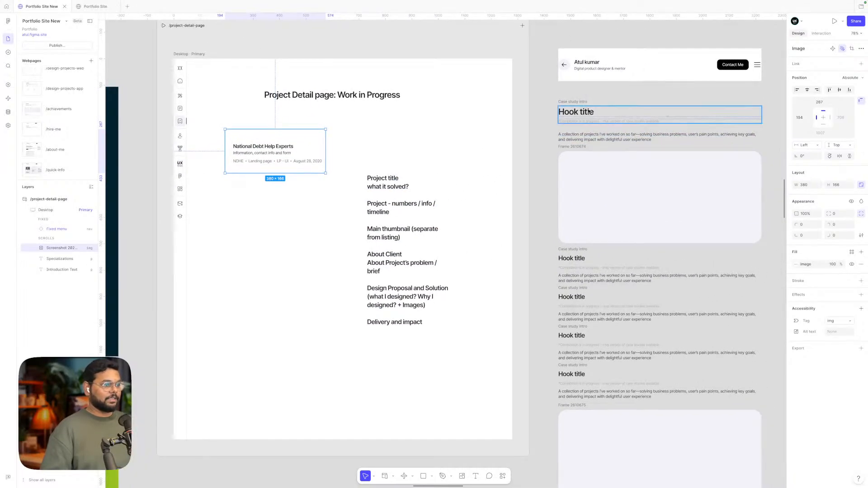
double_click(588, 112)
scroll(587, 111, "left", 8)
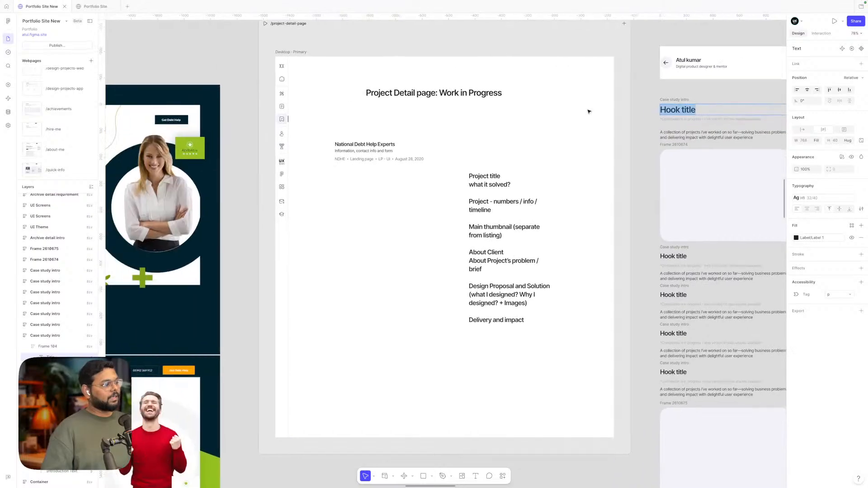
scroll(509, 125, "right", 4)
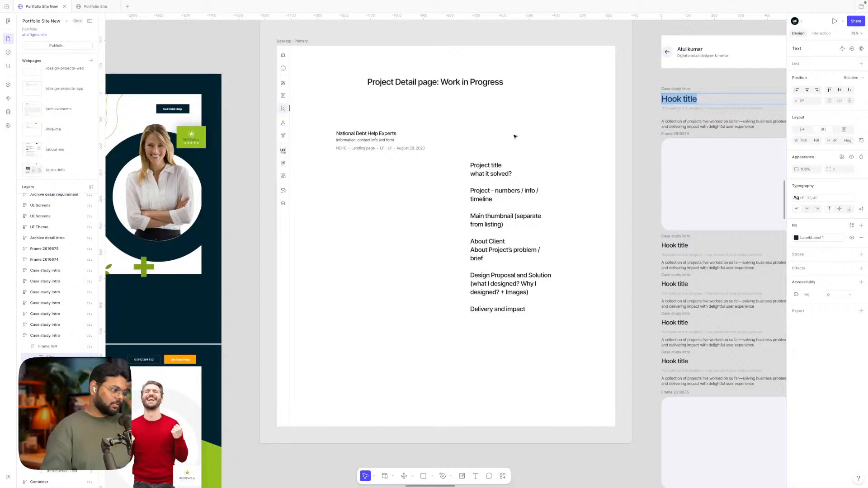
scroll(515, 136, "down", 5)
scroll(514, 137, "up", 4)
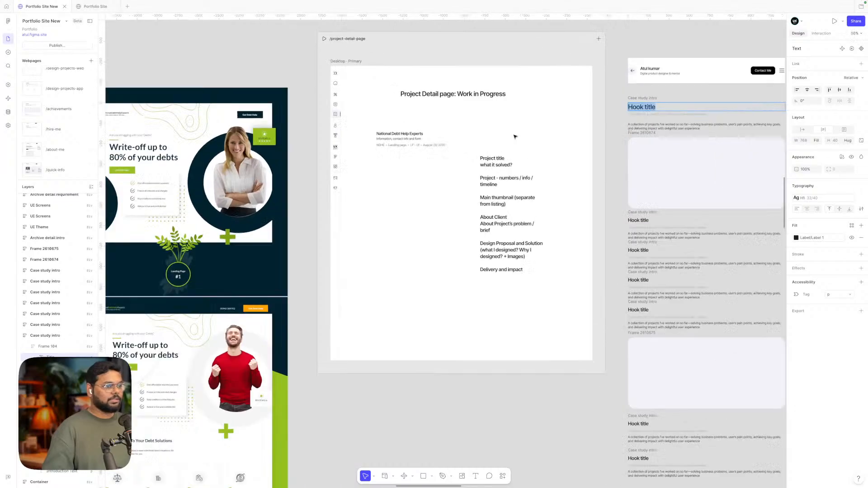
scroll(515, 137, "up", 1)
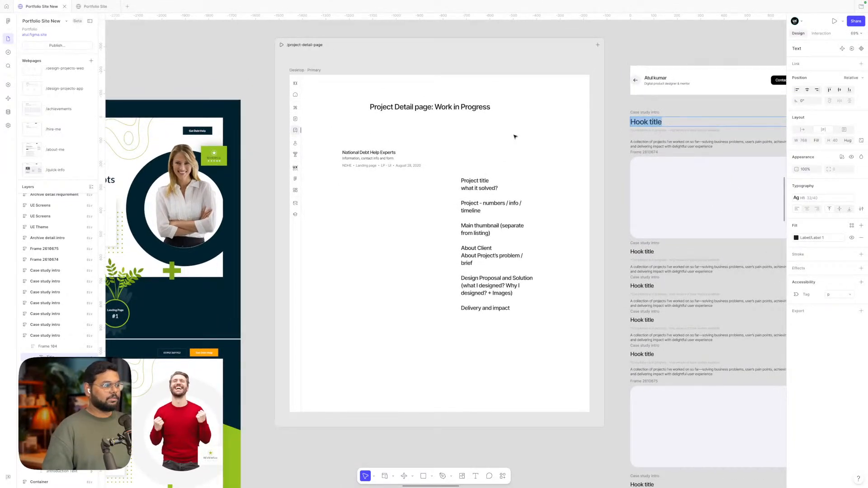
type("La")
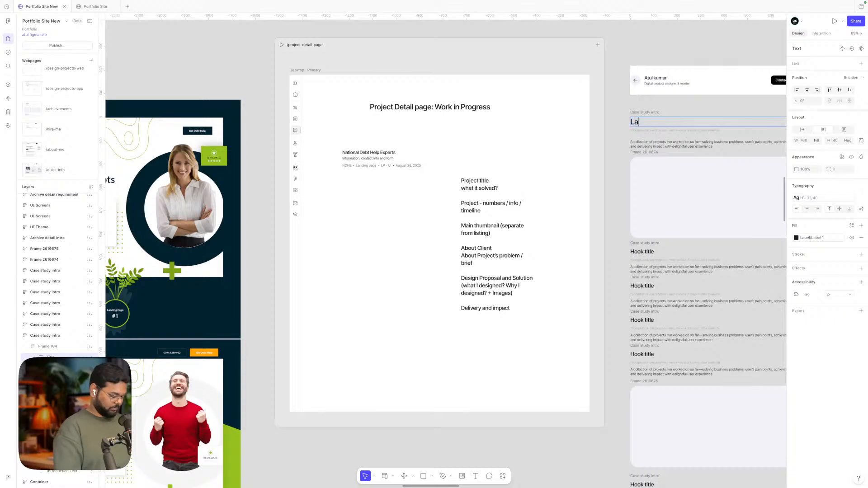
type("nin")
type("g")
key("BackSpace")
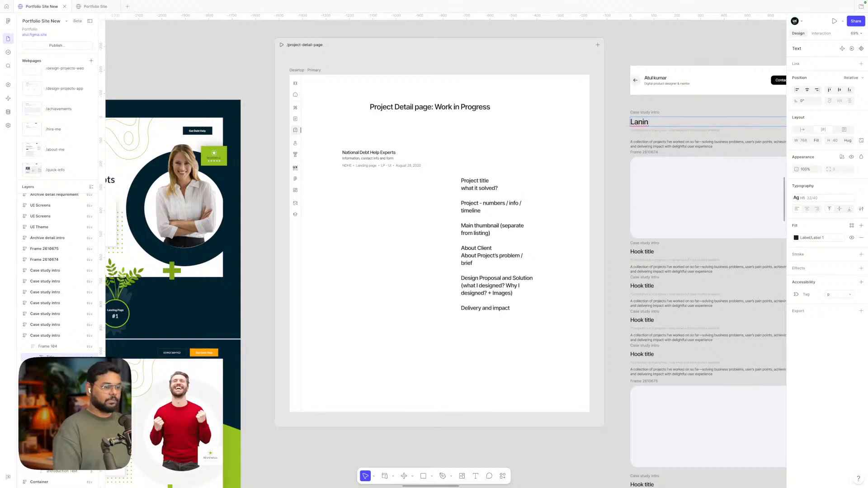
key("BackSpace")
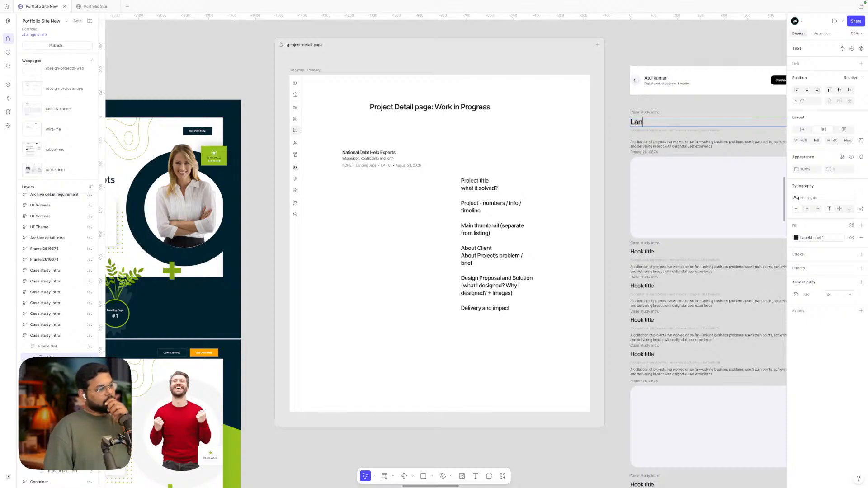
- Examine the NDHE landing page images, the project details and the content outline for ideas on wording the project title
scroll(507, 122, "left", 3)
scroll(506, 121, "down", 3)
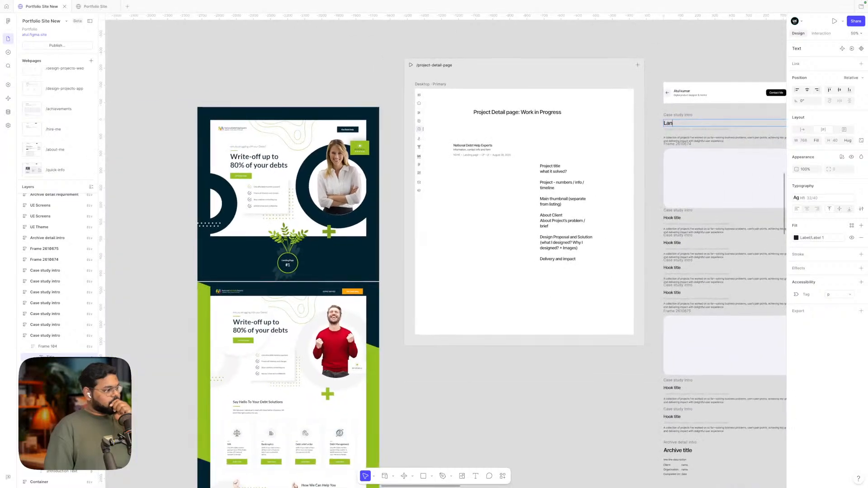
scroll(506, 121, "up", 1)
scroll(446, 268, "down", 1)
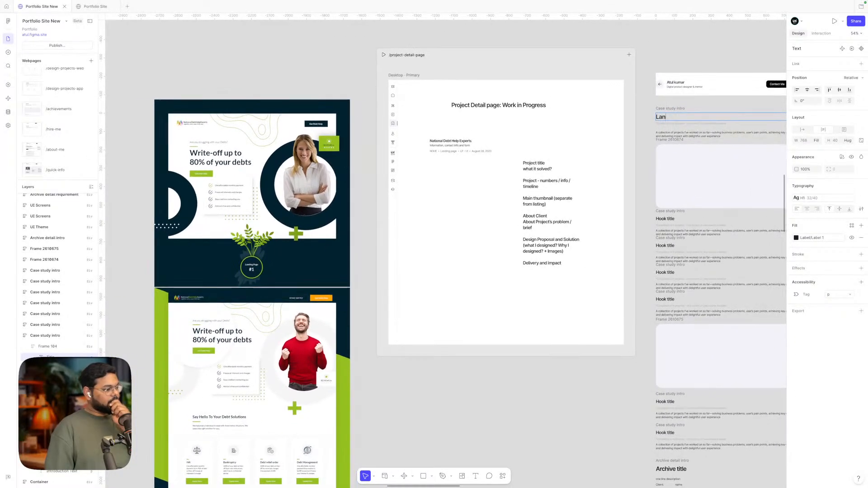
scroll(446, 269, "right", 1)
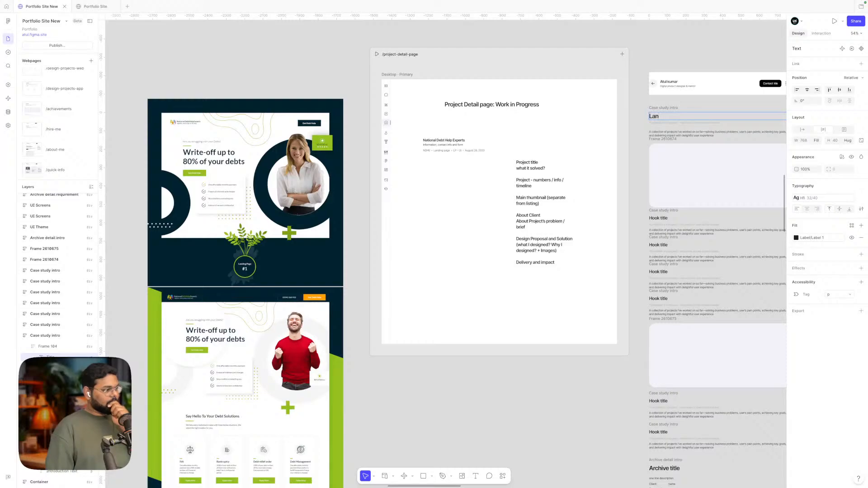
scroll(445, 268, "down", 1)
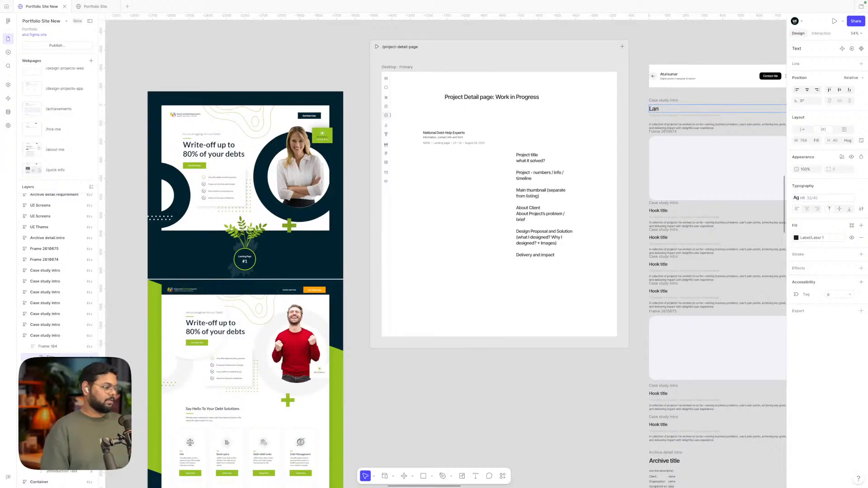
scroll(446, 269, "up", 1)
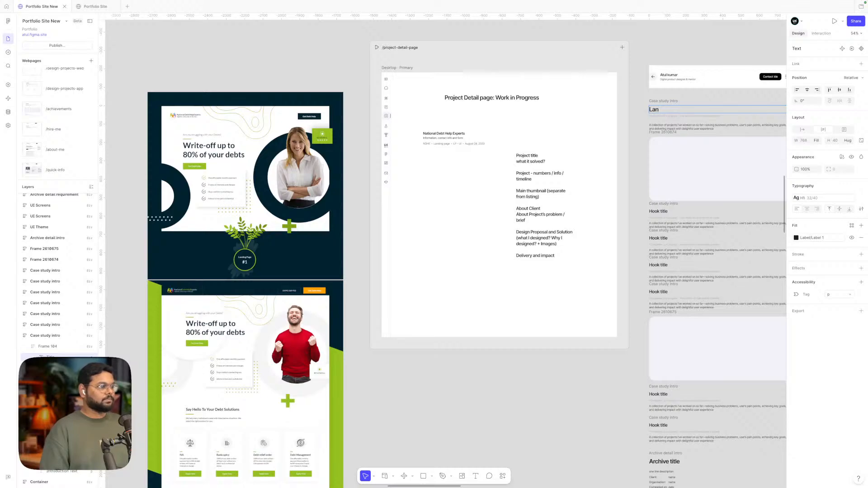
scroll(571, 126, "right", 1)
scroll(570, 126, "up", 1)
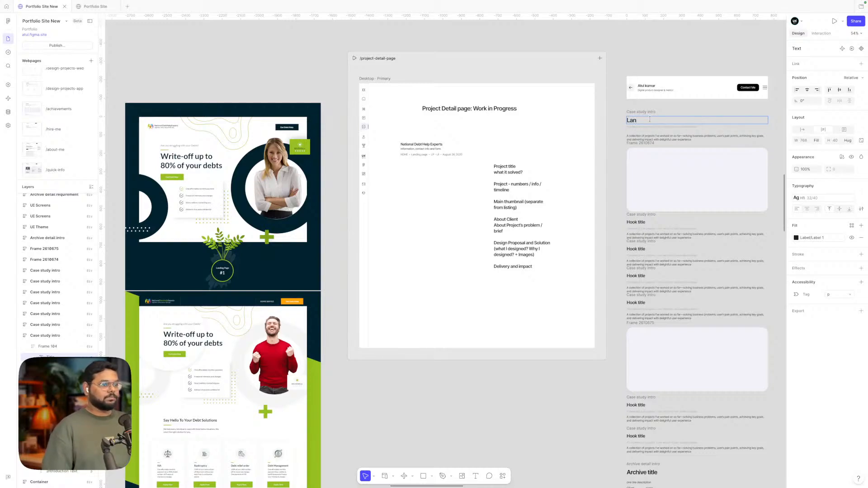
- Clear the unfinished "Lan" title from the first Case study intro block
key("BackSpace")
key("BackSpace")
key("BackSpace")
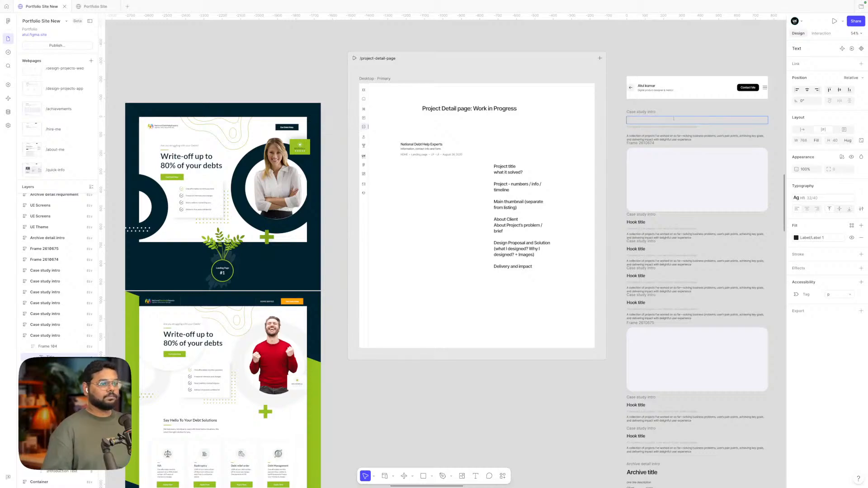
- Look through the NDHE project images from the first landing page down through the form, Landing Page #2 and the Mobile Screens
scroll(350, 186, "down", 15)
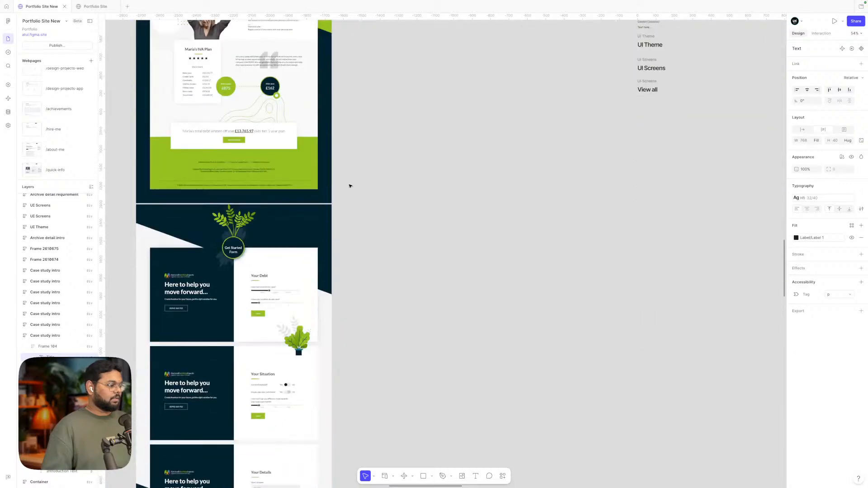
scroll(350, 185, "left", 4)
scroll(350, 186, "down", 10)
scroll(350, 186, "left", 2)
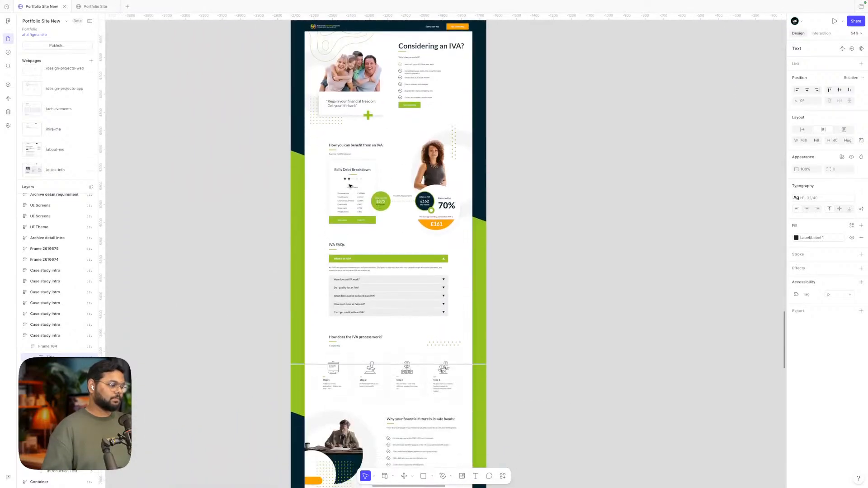
scroll(349, 186, "down", 4)
scroll(349, 186, "left", 1)
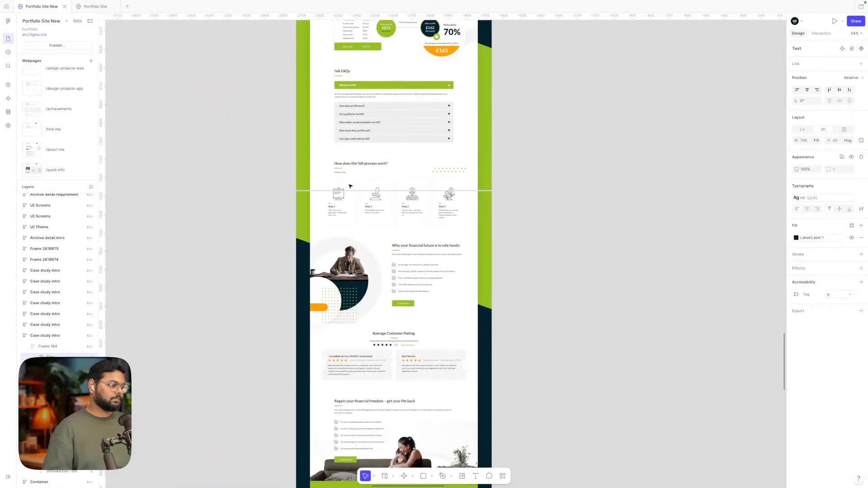
scroll(350, 186, "down", 6)
scroll(350, 185, "left", 1)
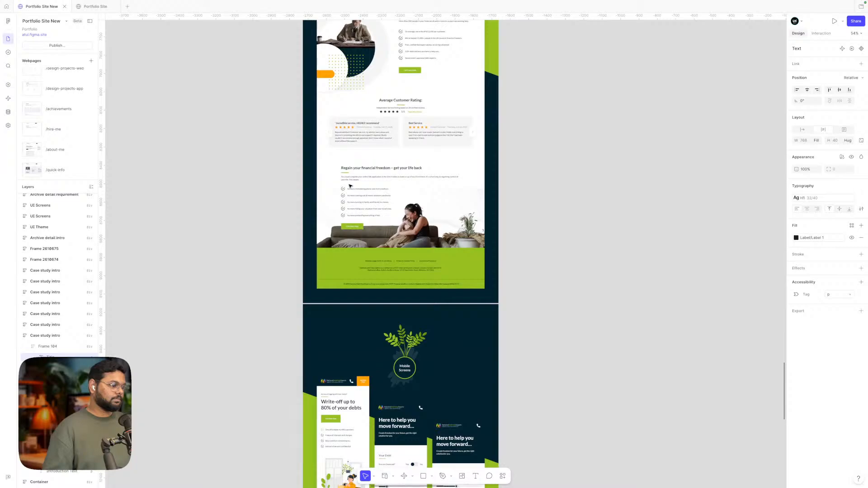
scroll(349, 186, "up", 5)
scroll(340, 236, "down", 7)
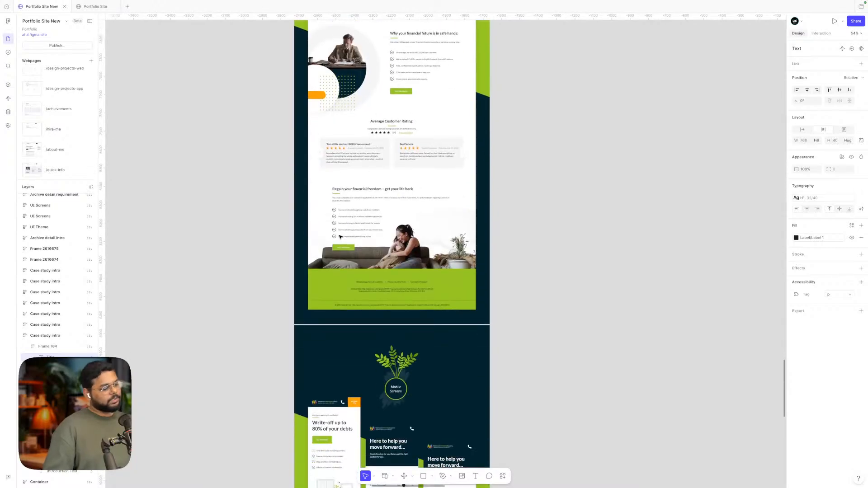
scroll(340, 236, "right", 1)
scroll(340, 236, "down", 5)
scroll(340, 236, "left", 1)
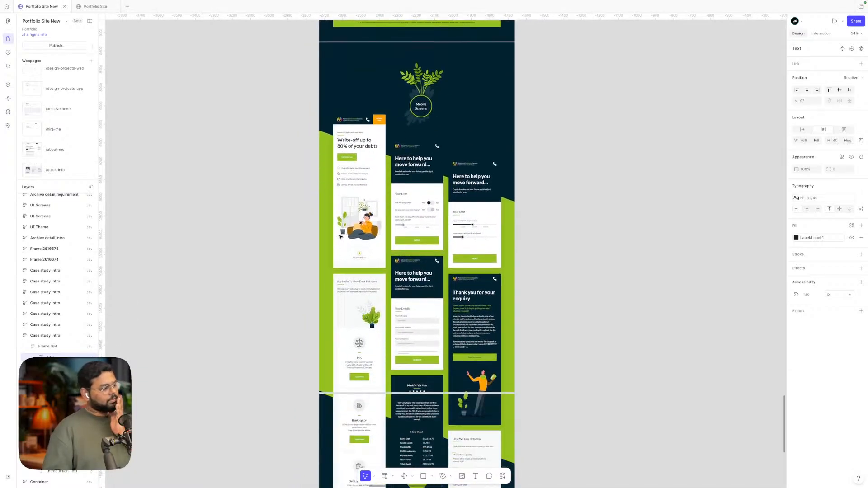
- Return to the Landing Page #1 image and read its headline and benefit list alongside the project details and content outline
scroll(340, 236, "up", 20)
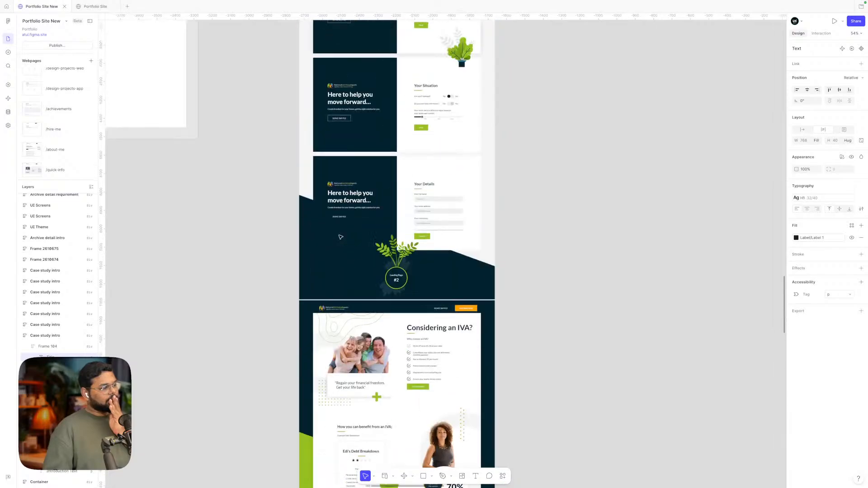
scroll(339, 236, "right", 1)
scroll(340, 236, "down", 2)
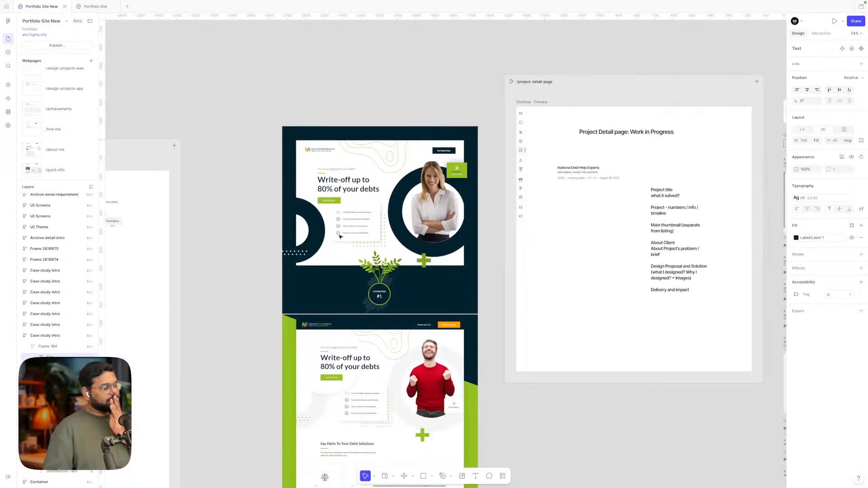
scroll(340, 236, "right", 1)
scroll(339, 236, "down", 1)
scroll(340, 236, "right", 2)
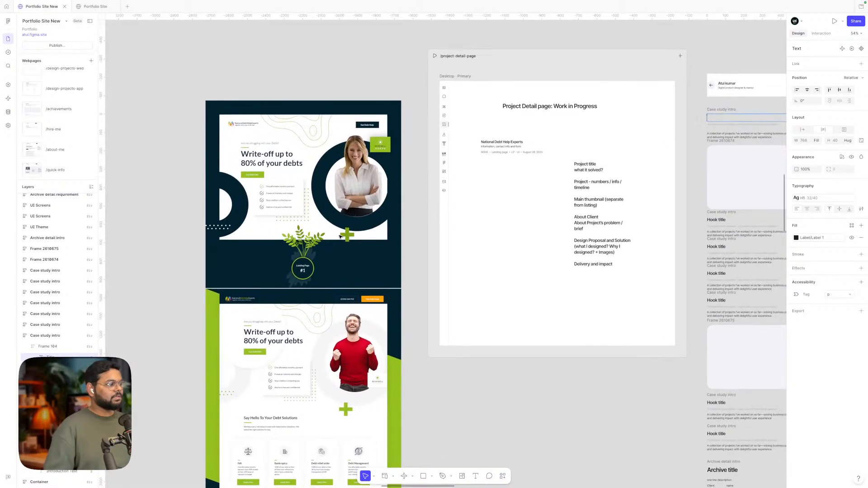
scroll(265, 152, "up", 5)
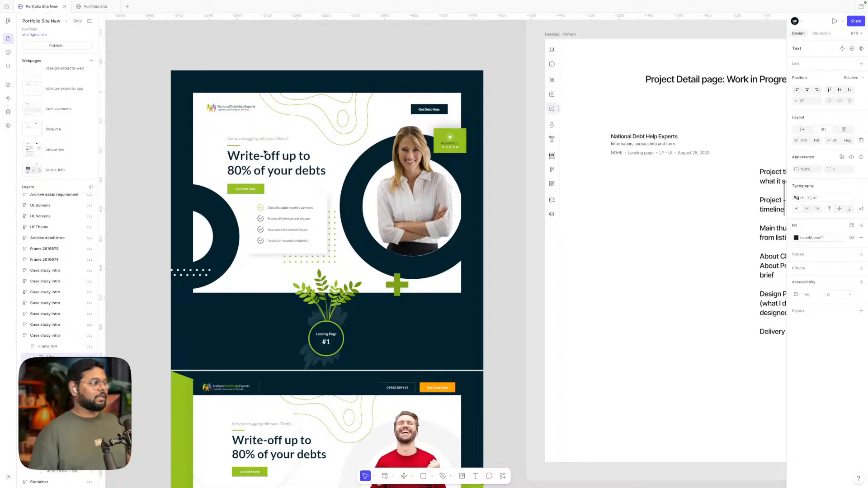
scroll(265, 153, "right", 1)
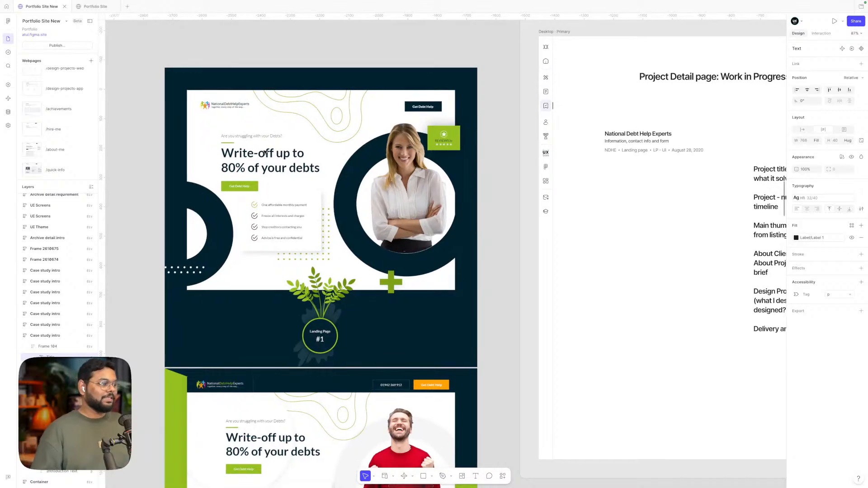
scroll(265, 153, "down", 1)
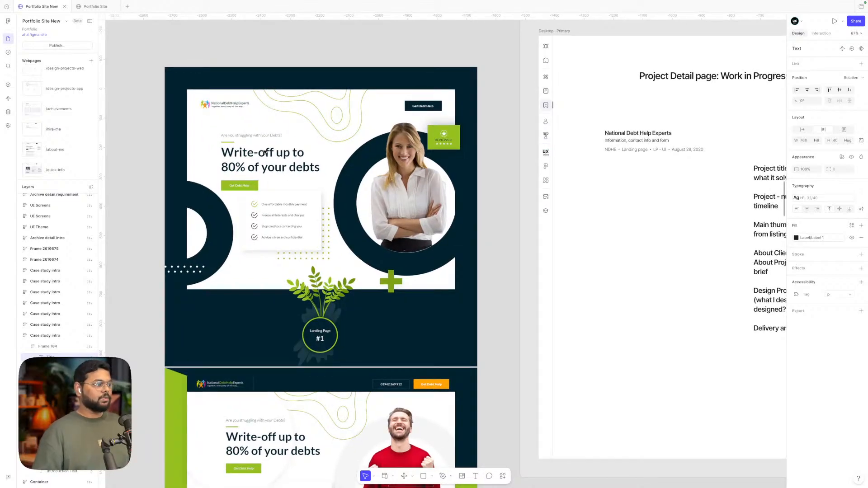
scroll(265, 152, "down", 5)
scroll(265, 153, "right", 1)
scroll(265, 153, "down", 1)
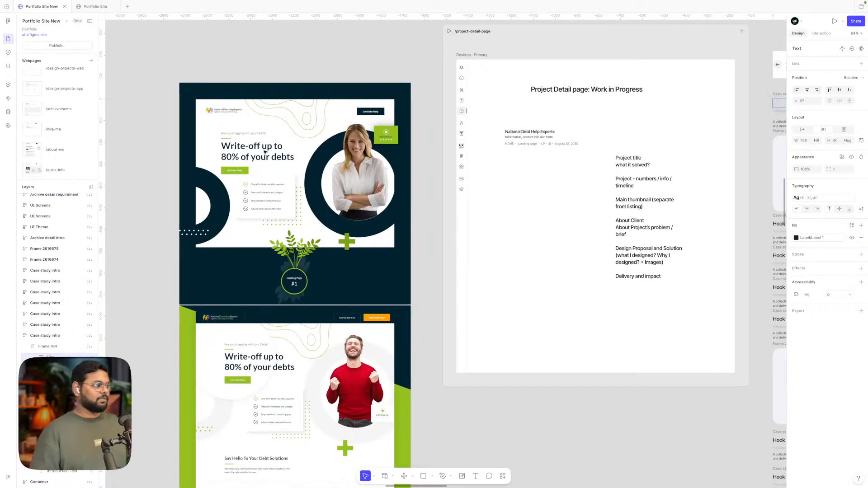
scroll(462, 293, "right", 4)
scroll(462, 293, "right", 5)
scroll(461, 293, "up", 1)
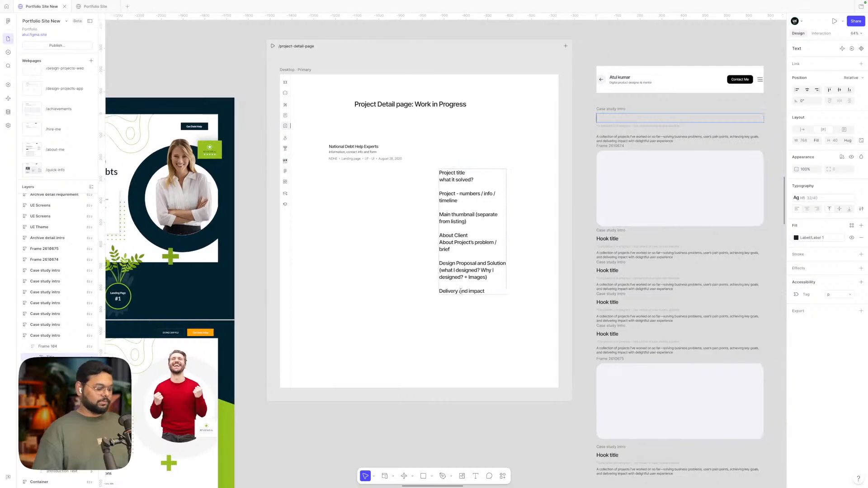
- Enter "fd" as a stand-in title in the first Case study intro block and leave text editing
type("d")
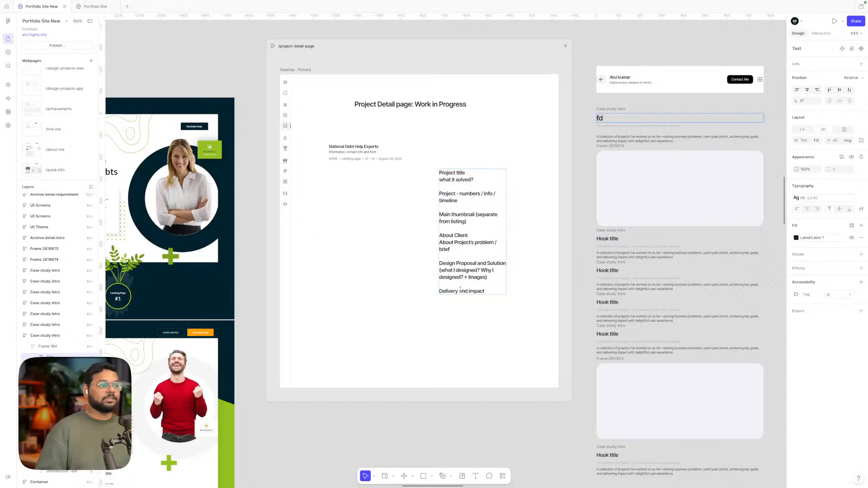
key("Escape")
key("Escape")
- Examine the Landing Page #1 design's hero and Debt Solutions sections next to the content outline
scroll(402, 294, "left", 3)
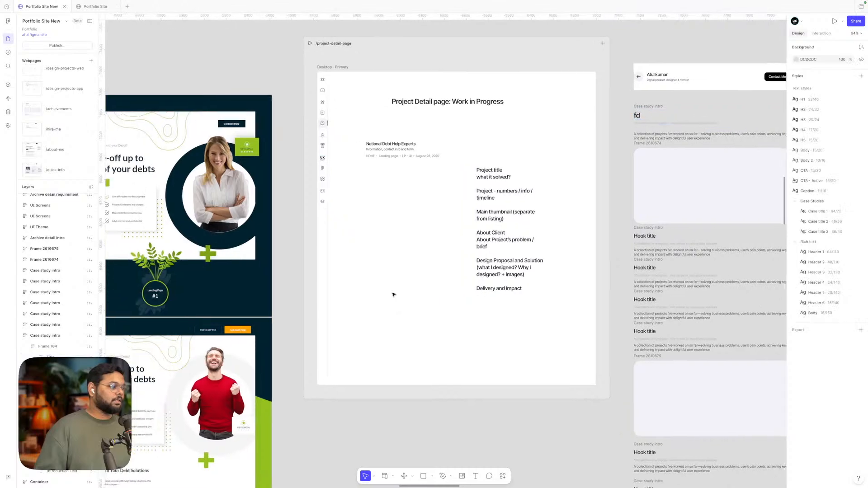
scroll(393, 294, "left", 3)
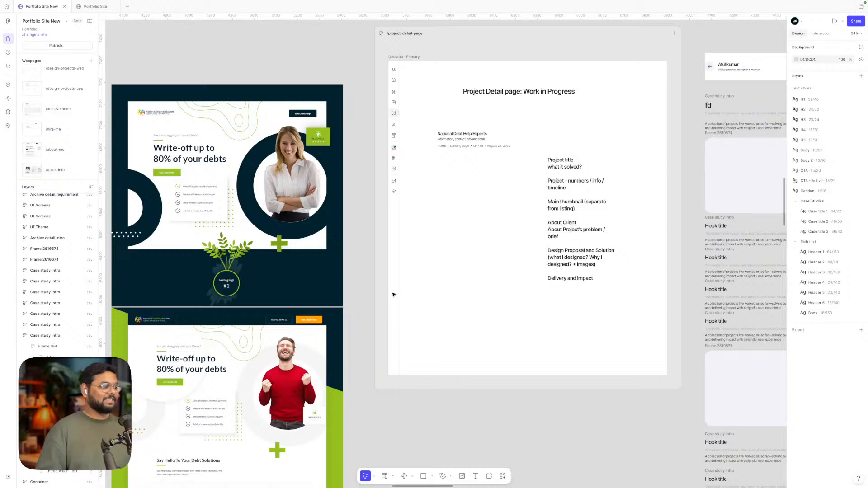
scroll(393, 295, "left", 3)
scroll(393, 295, "down", 2)
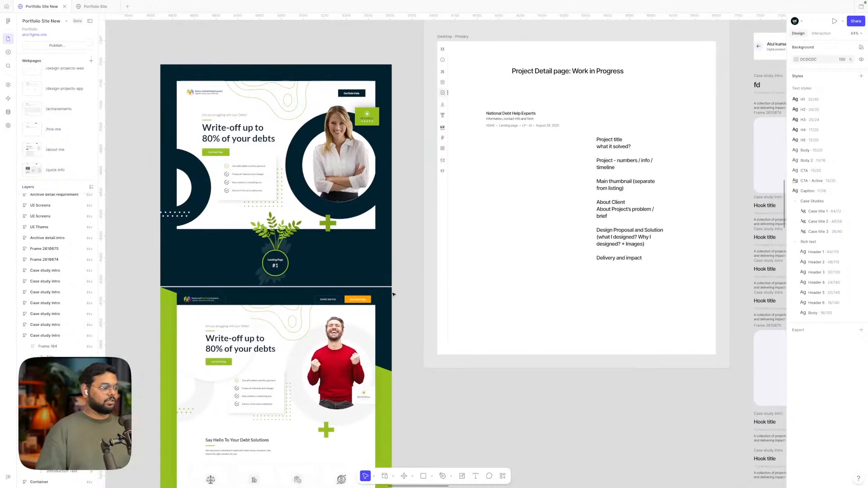
scroll(393, 295, "down", 2)
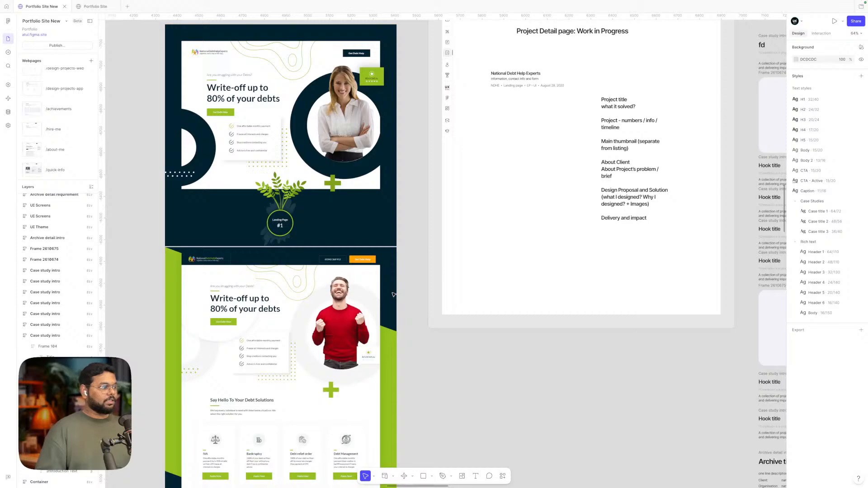
scroll(393, 295, "down", 1)
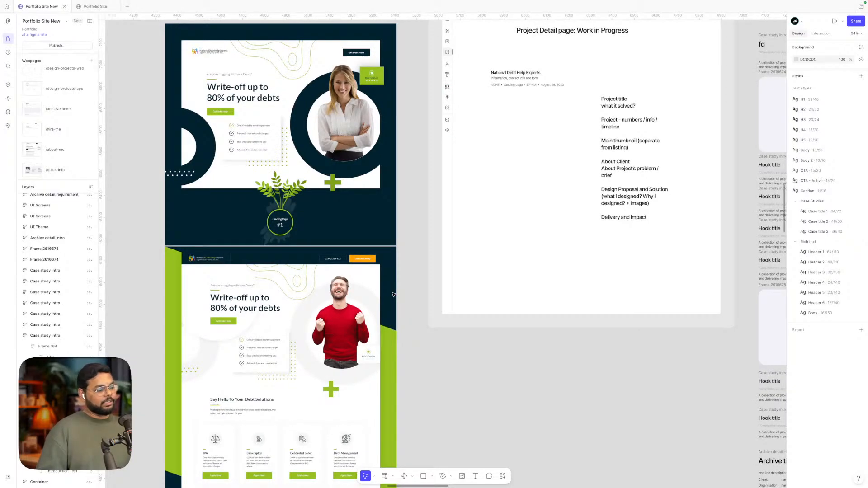
scroll(394, 295, "down", 5)
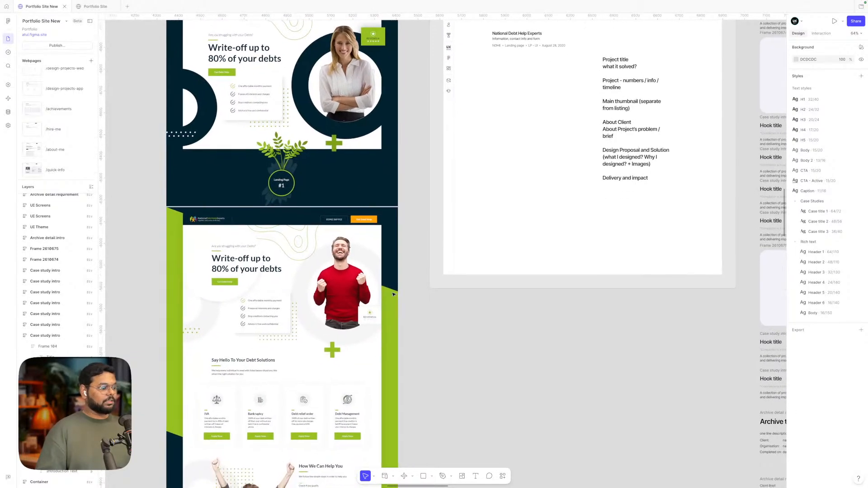
scroll(393, 294, "up", 1)
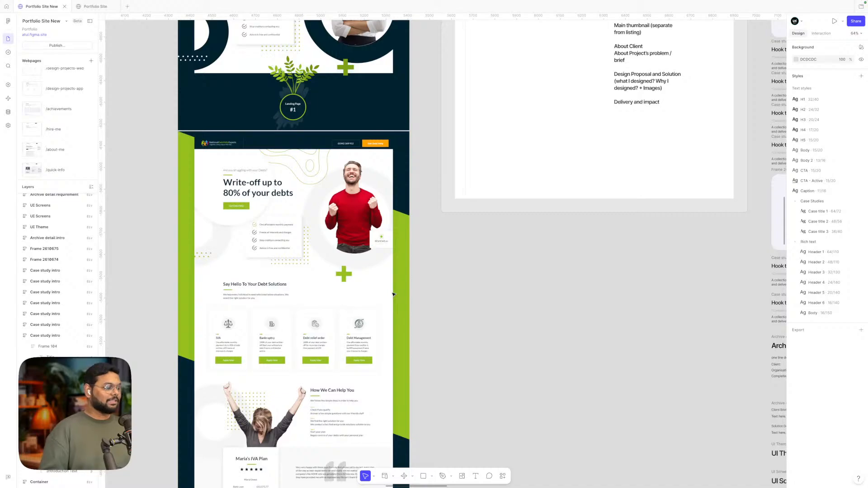
scroll(394, 295, "up", 7)
scroll(393, 294, "right", 2)
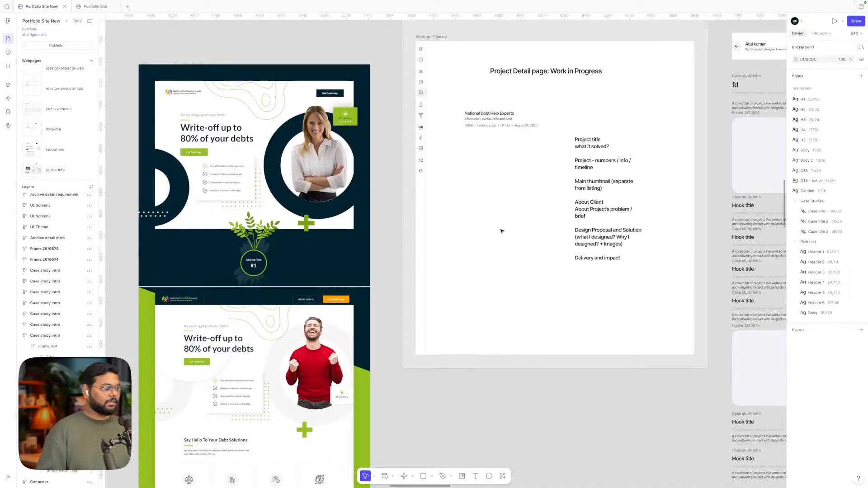
- Select the Landing Page #1 image and compare it with the project details, content outline and Case study intro blocks
scroll(320, 225, "down", 1)
left_click(320, 225)
left_click_drag(310, 229, 310, 225)
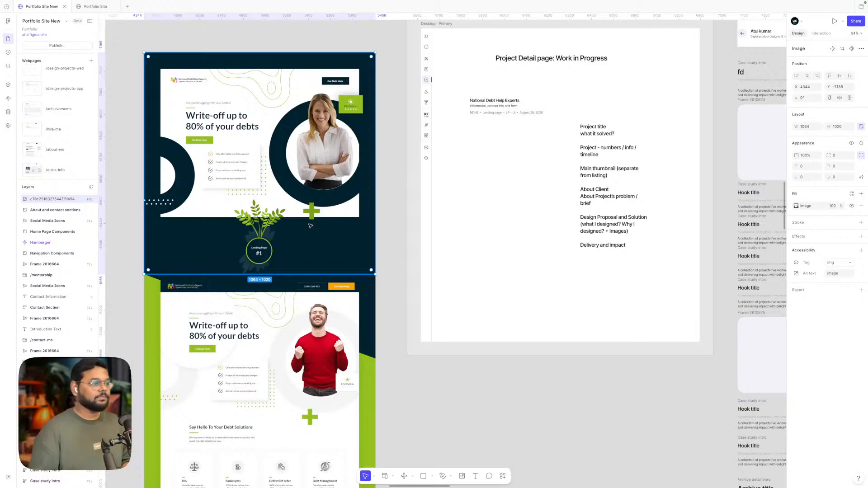
scroll(310, 225, "up", 1)
scroll(310, 225, "right", 2)
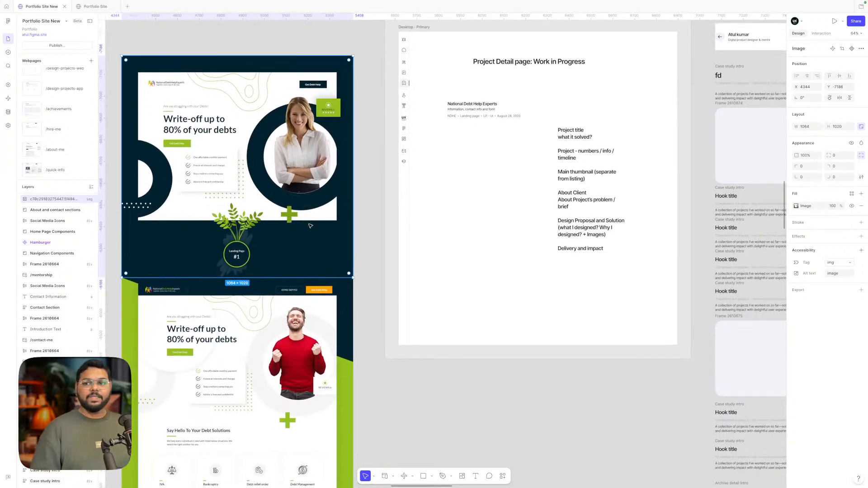
scroll(310, 226, "left", 3)
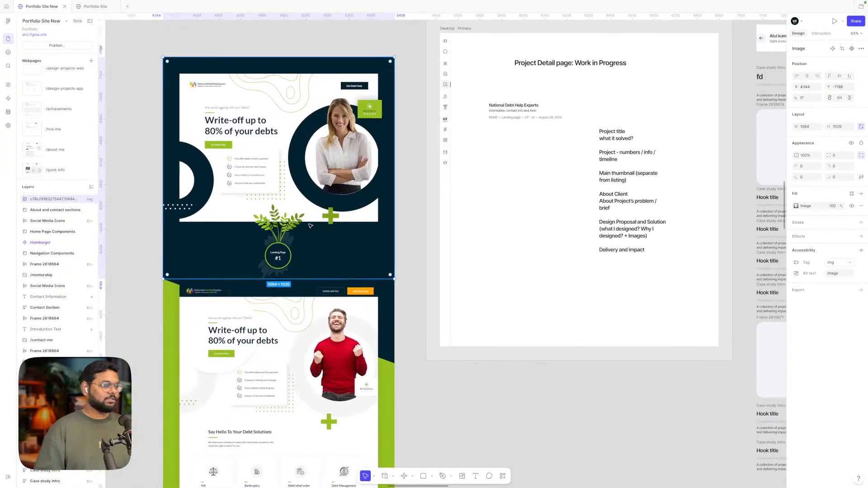
scroll(310, 226, "right", 2)
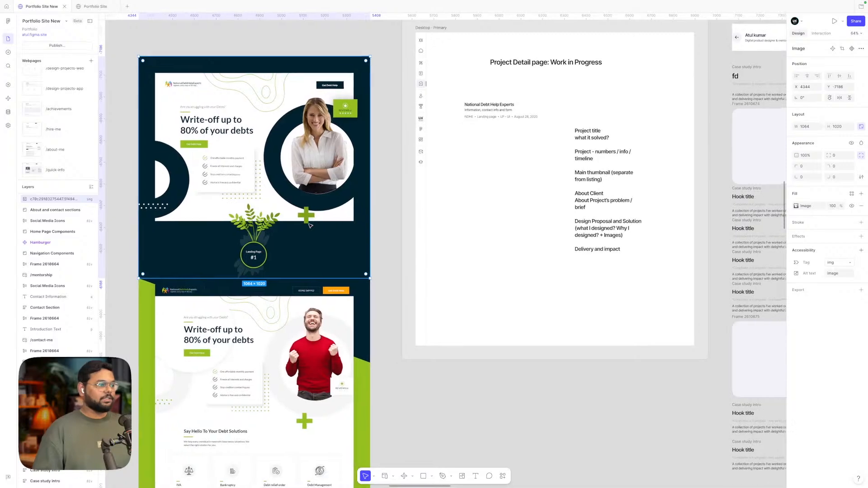
scroll(310, 225, "right", 6)
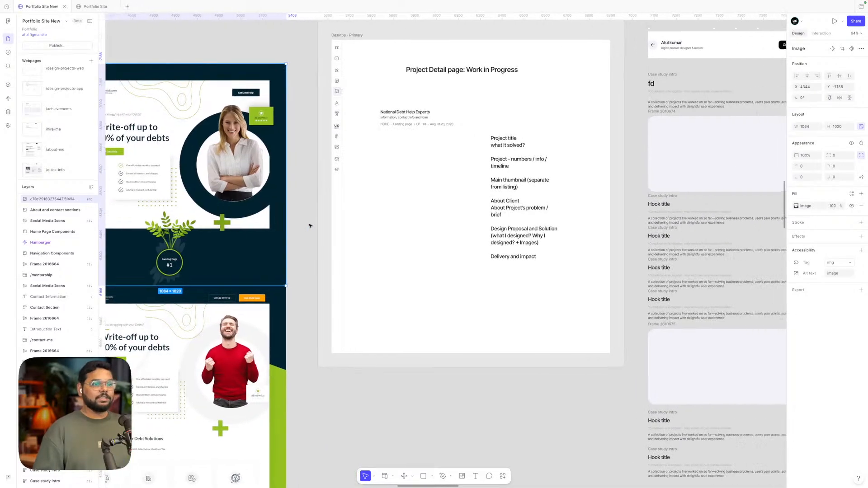
scroll(310, 226, "left", 9)
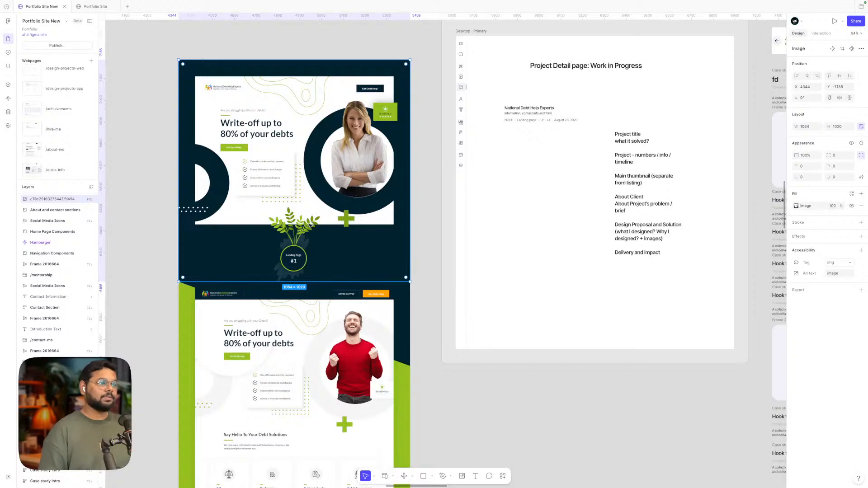
scroll(310, 225, "right", 2)
scroll(310, 225, "down", 1)
scroll(310, 225, "right", 2)
scroll(310, 225, "up", 1)
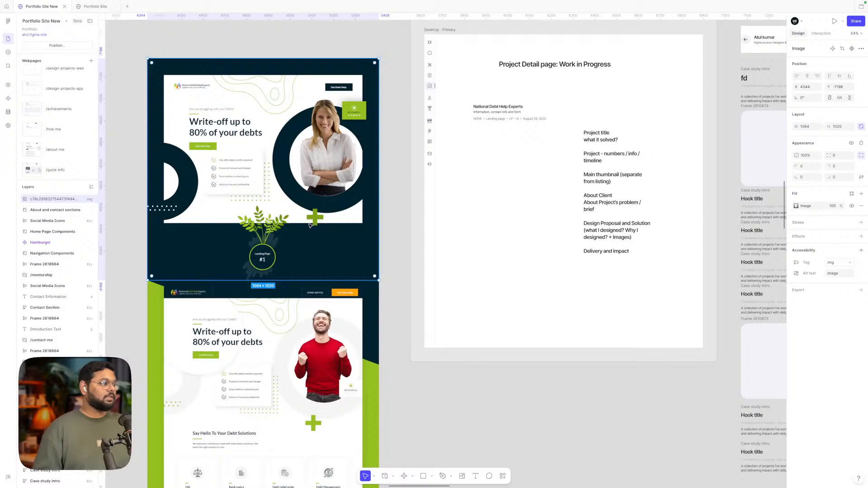
- Replace the stand-in title "fd" in the first Case study intro block with "Landing page for Debt Help Services"
scroll(310, 226, "right", 10)
scroll(310, 225, "up", 1)
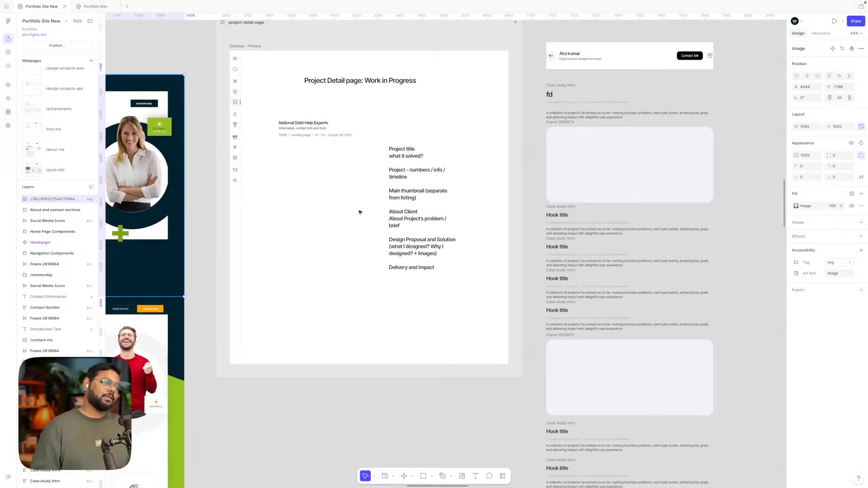
left_click(550, 94)
double_click(550, 94)
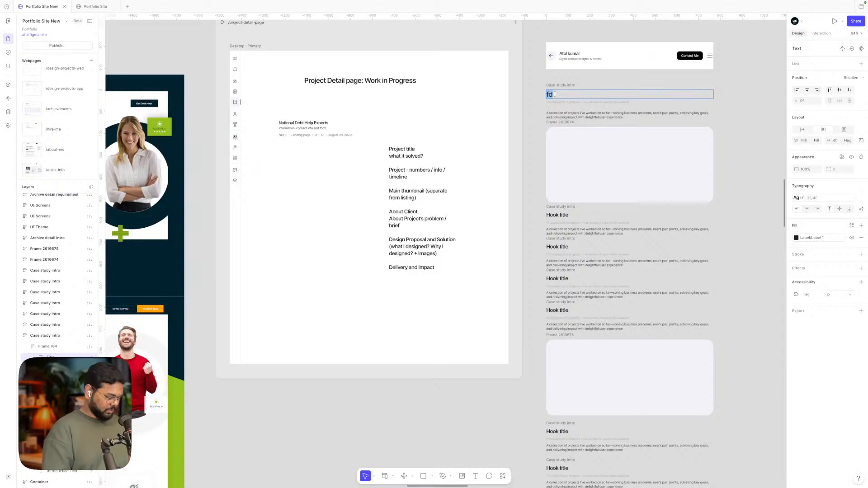
type("L")
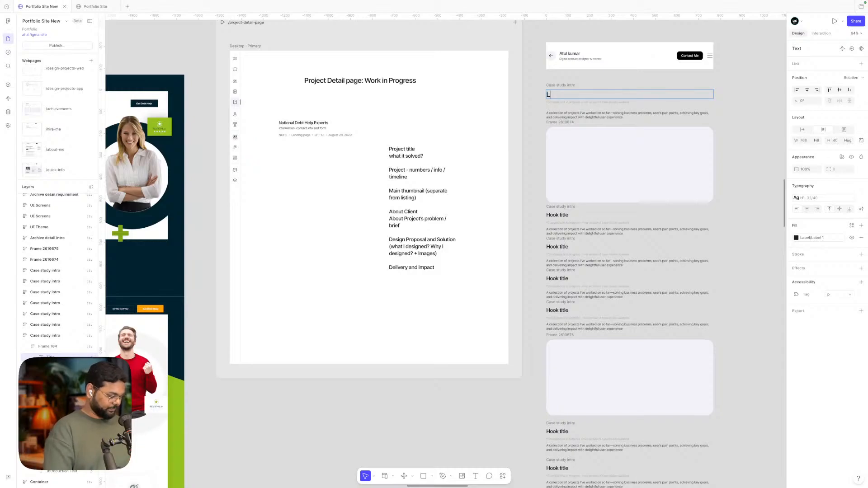
type("anding")
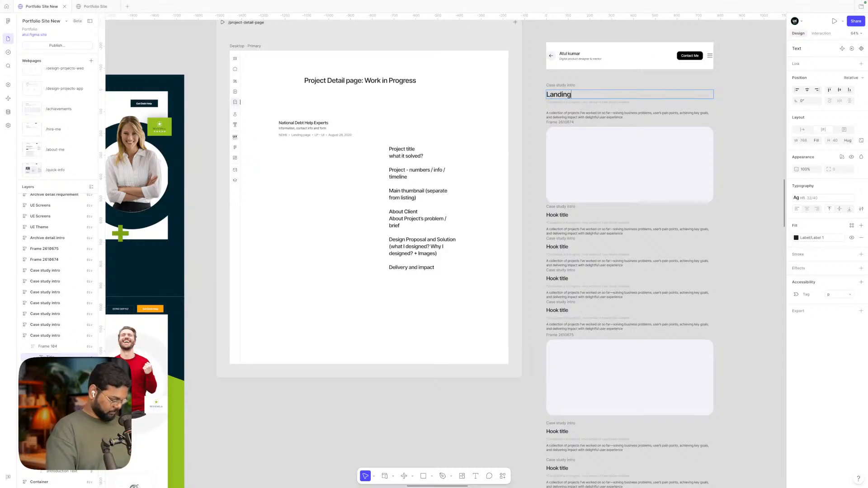
type(" page for")
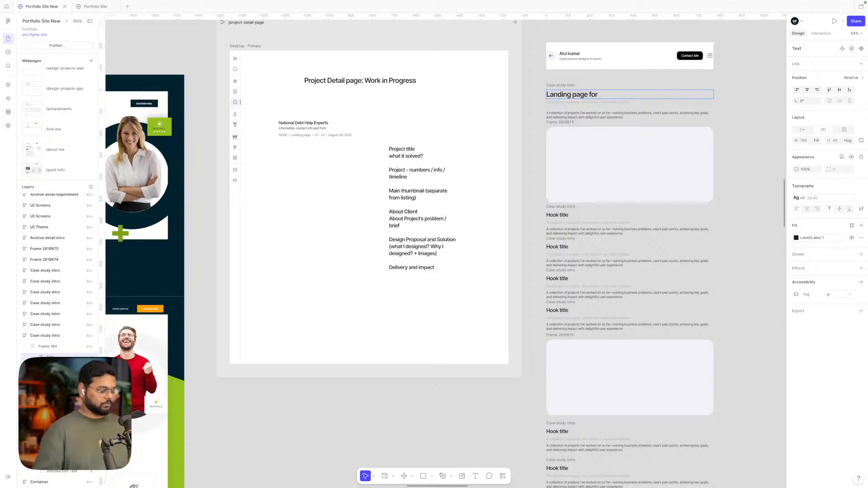
type(" De")
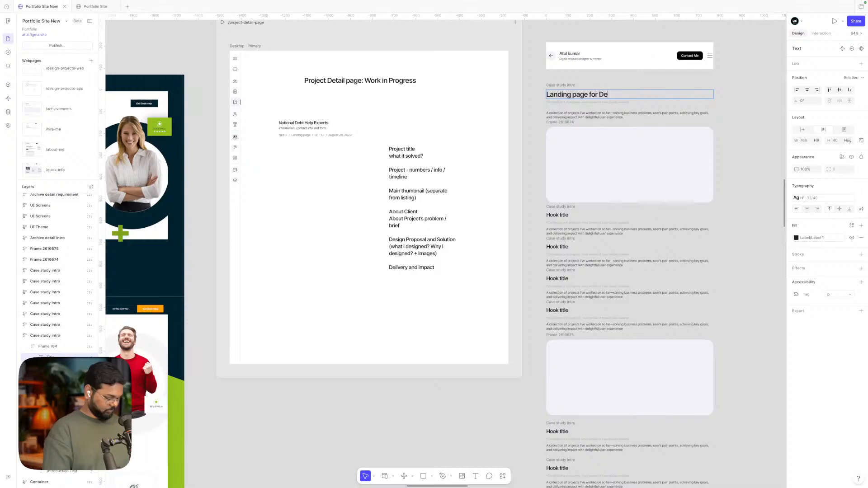
type("bt Help")
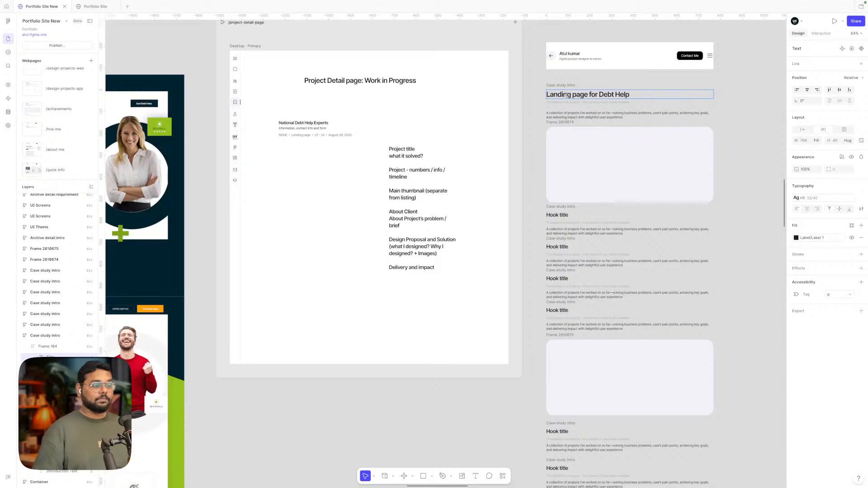
type("Ser")
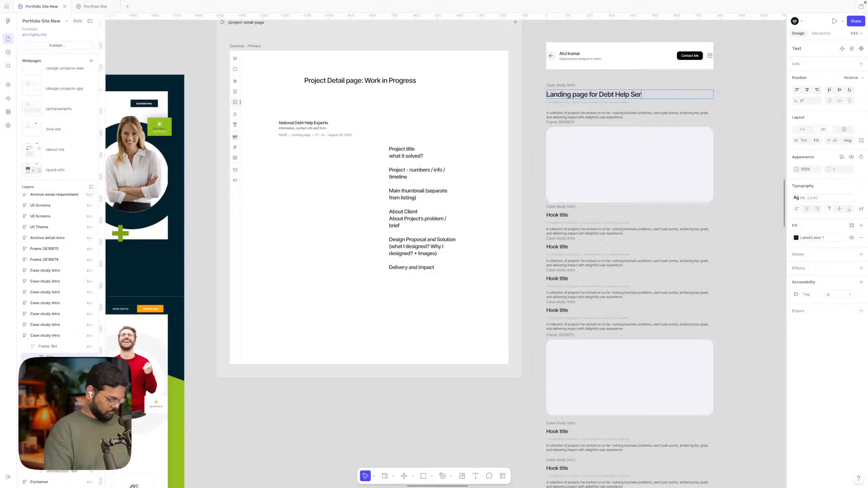
type("vice")
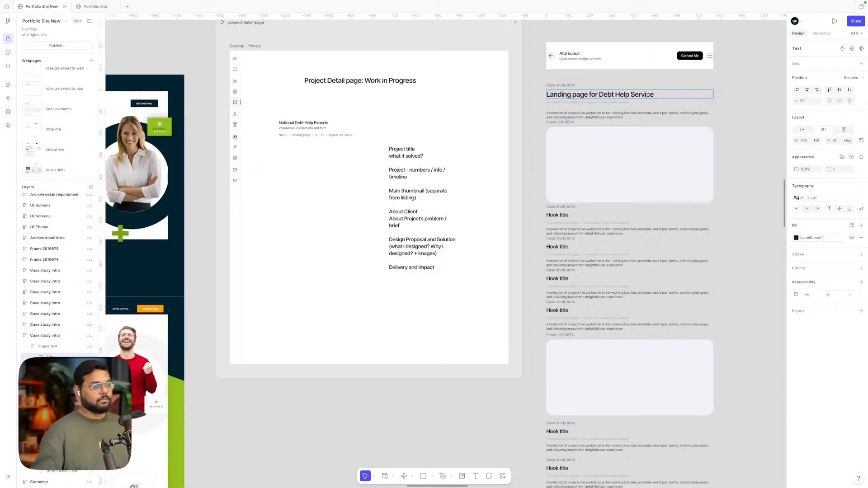
type("s")
key("Escape")
key("Escape")
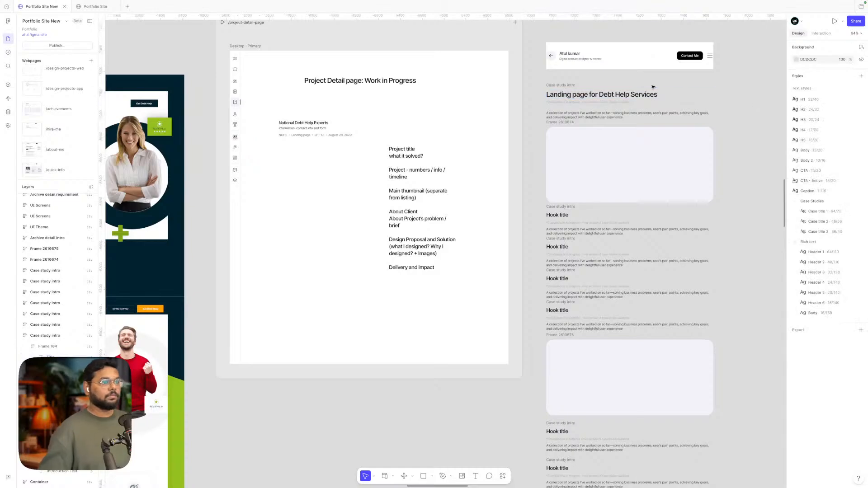
- Rename the Case study intro frame holding the Debt Help title as "Project intro"
scroll(654, 88, "up", 5)
scroll(653, 88, "down", 5)
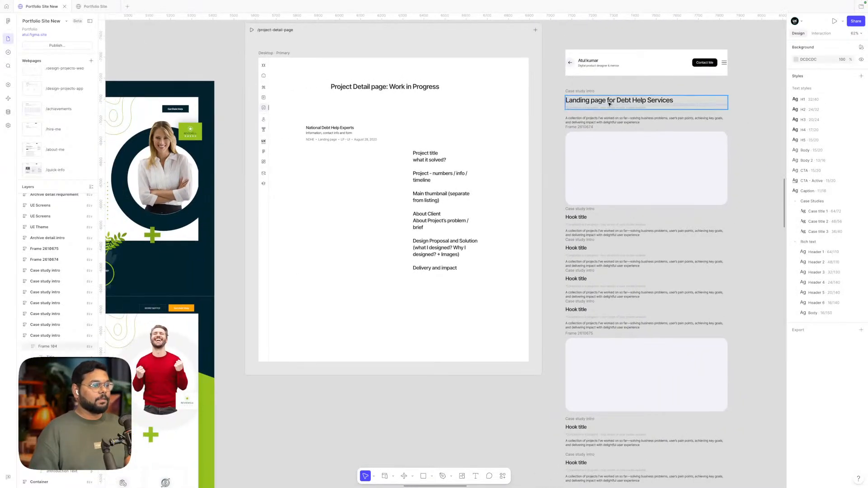
scroll(594, 110, "up", 3)
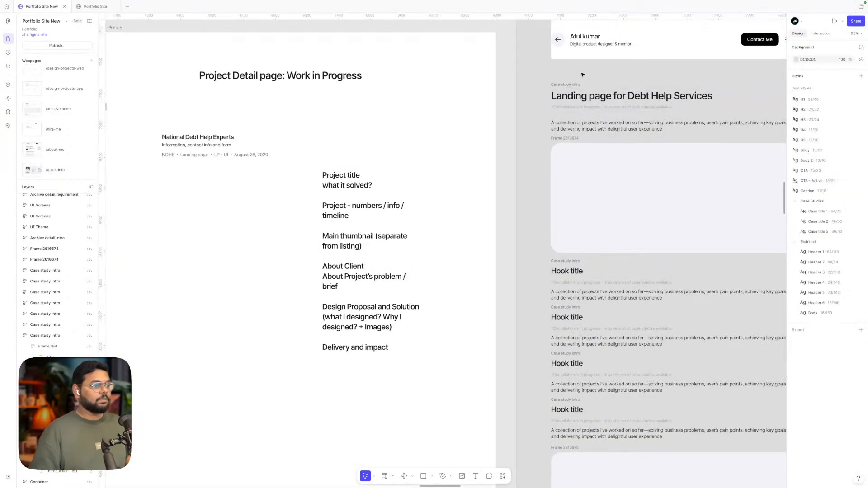
double_click(567, 84)
left_click(583, 79)
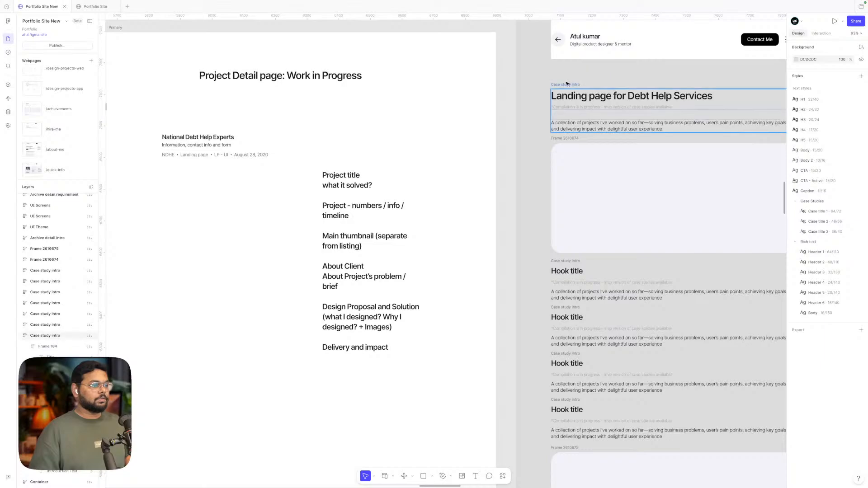
left_click(566, 84)
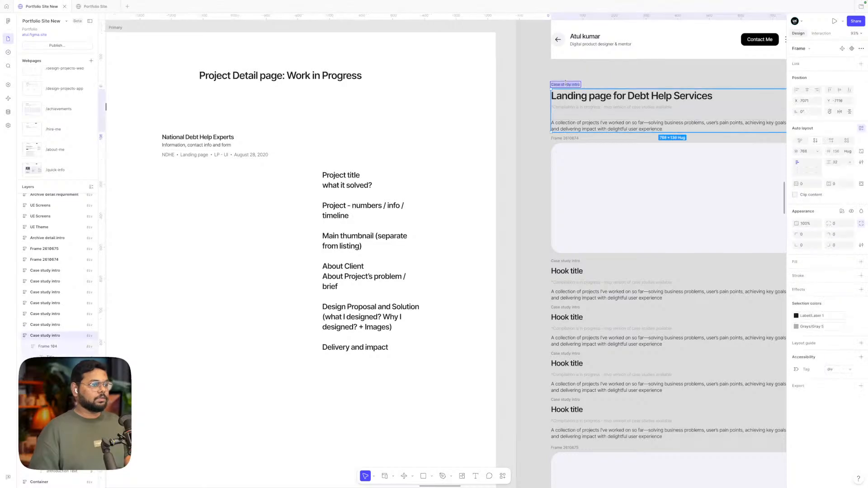
left_click(608, 84)
left_click(573, 85)
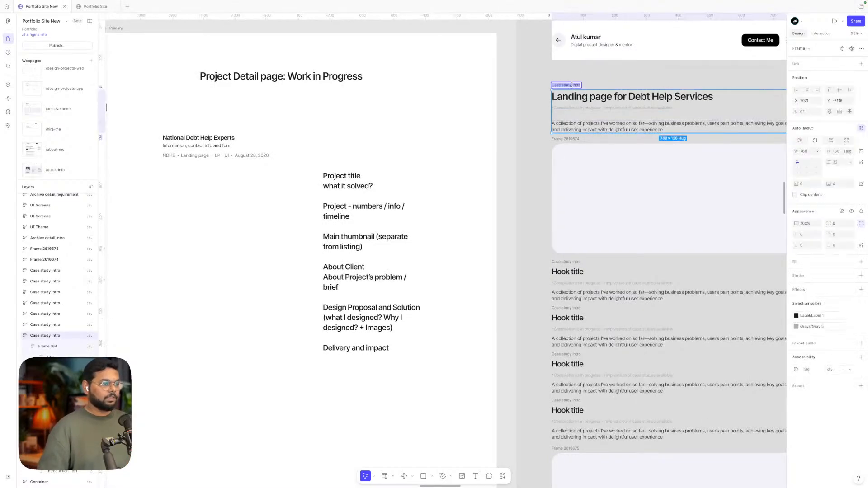
type("Project in")
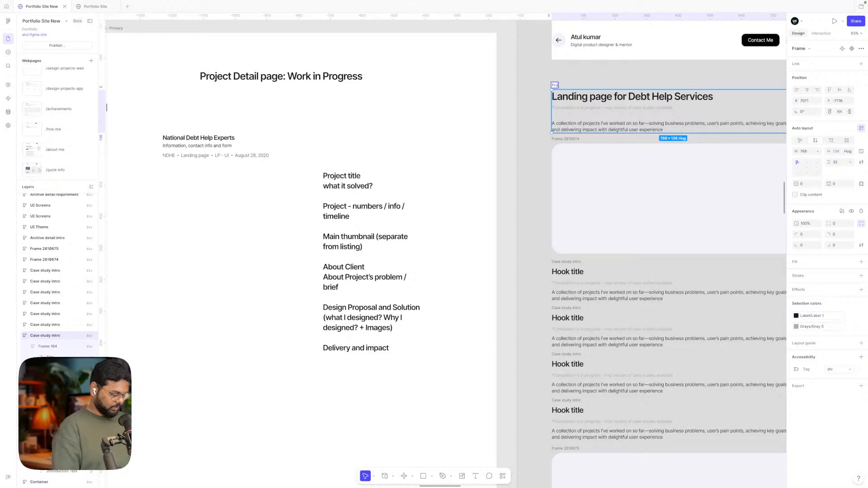
type("tro")
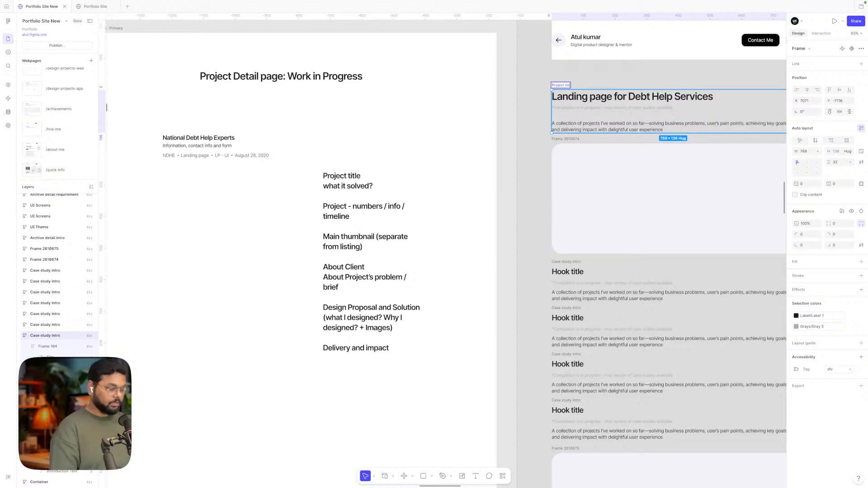
left_click(565, 73)
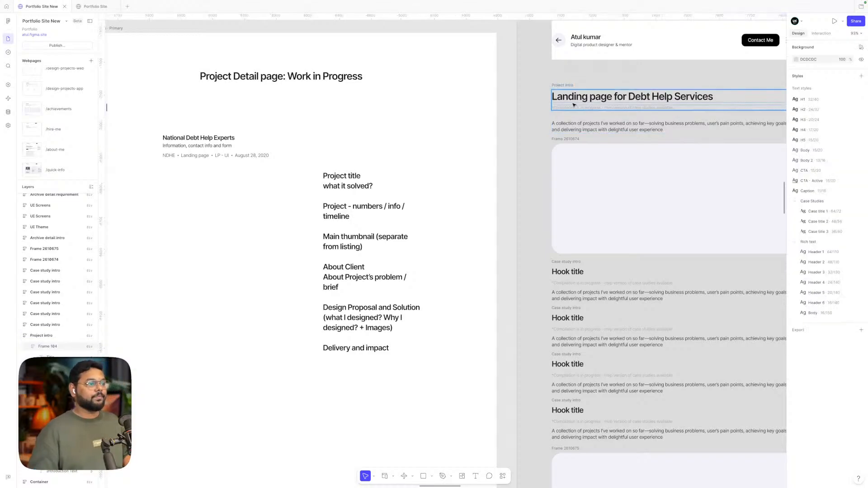
- Set the grey subtitle line under the Project intro title to fill its container's width
scroll(573, 116, "right", 2)
left_click(586, 104)
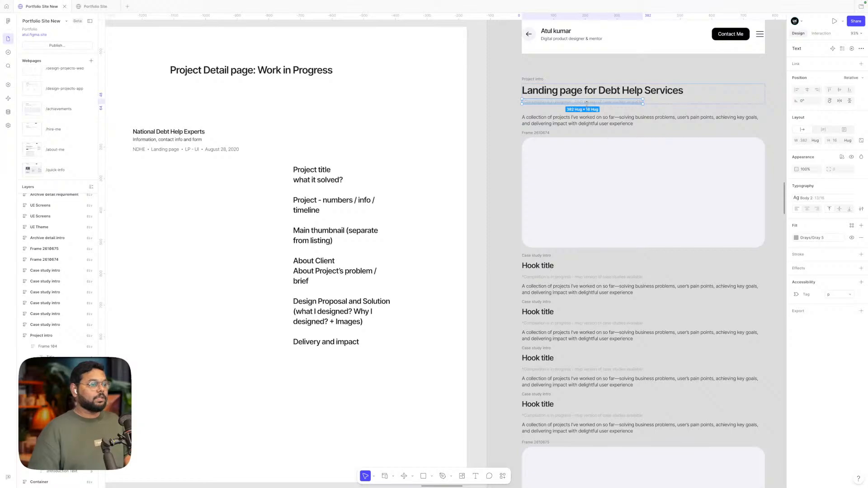
double_click(587, 102)
scroll(587, 101, "left", 2)
scroll(587, 101, "up", 1)
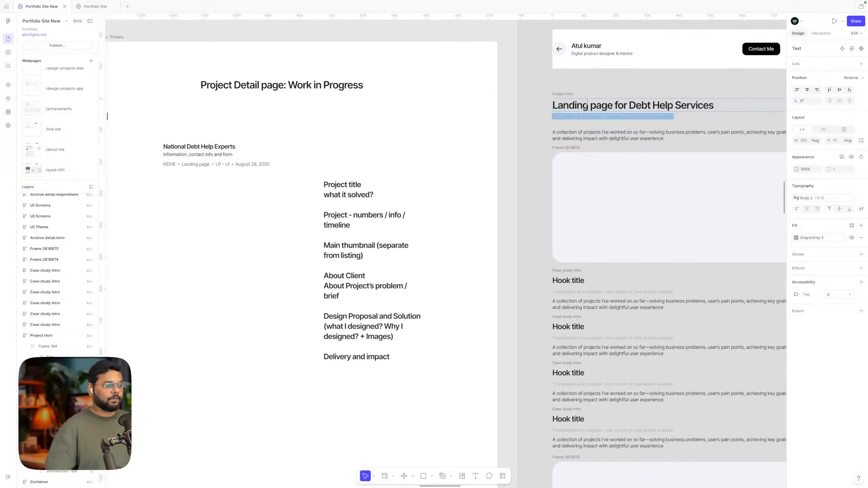
scroll(745, 144, "right", 5)
key("Escape")
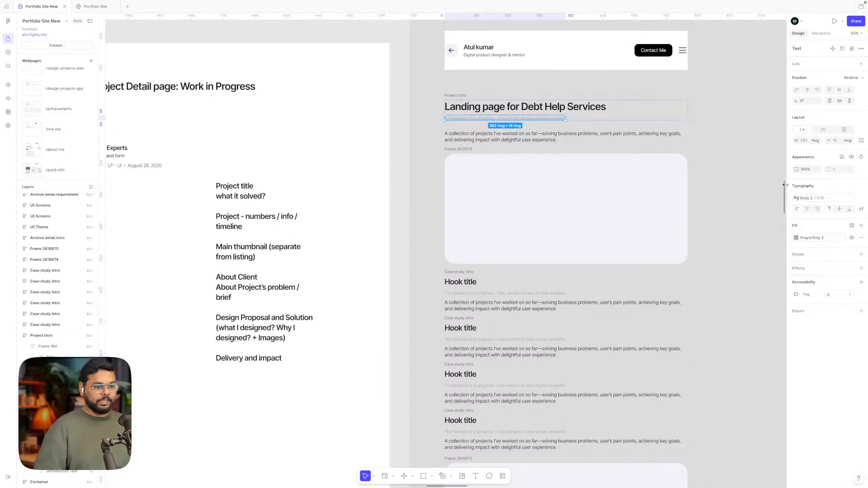
left_click(818, 140)
left_click(800, 148)
left_click(703, 125)
left_click(680, 118)
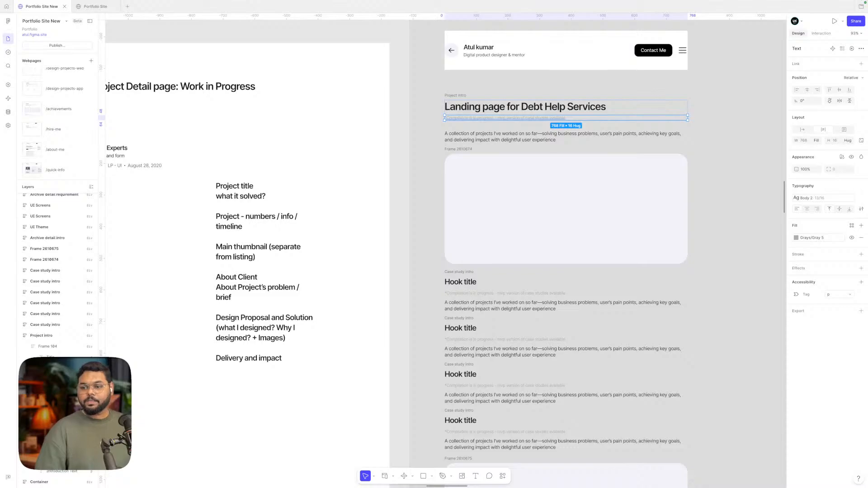
left_click(544, 83)
double_click(493, 117)
double_click(493, 117)
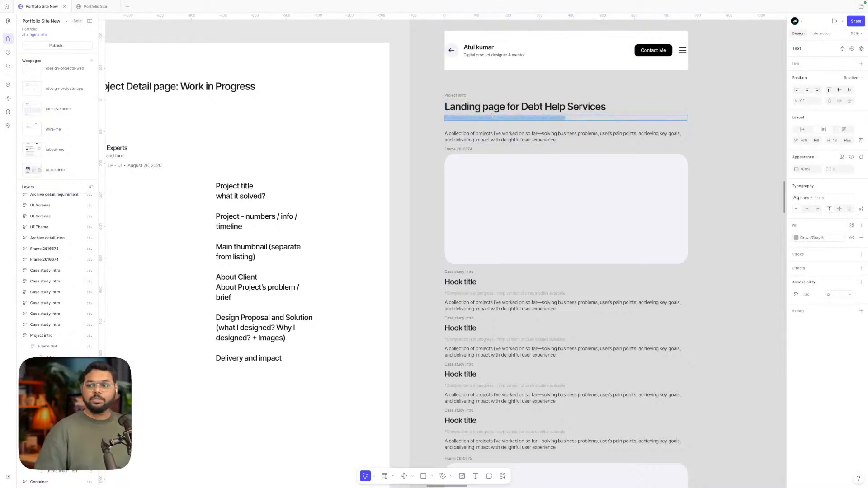
scroll(492, 117, "left", 1)
scroll(687, 88, "right", 1)
left_click(720, 95)
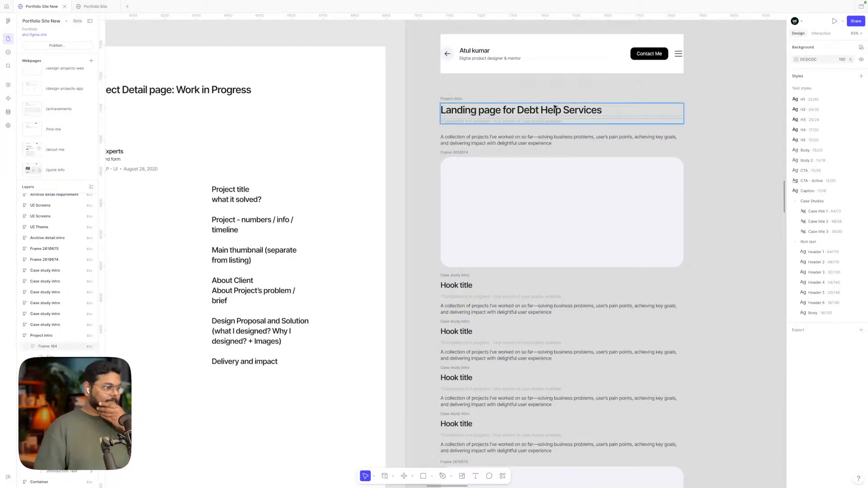
- Replace the grey subtitle placeholder under the Project intro title with "Created a landing page with"
left_click(507, 121)
double_click(507, 121)
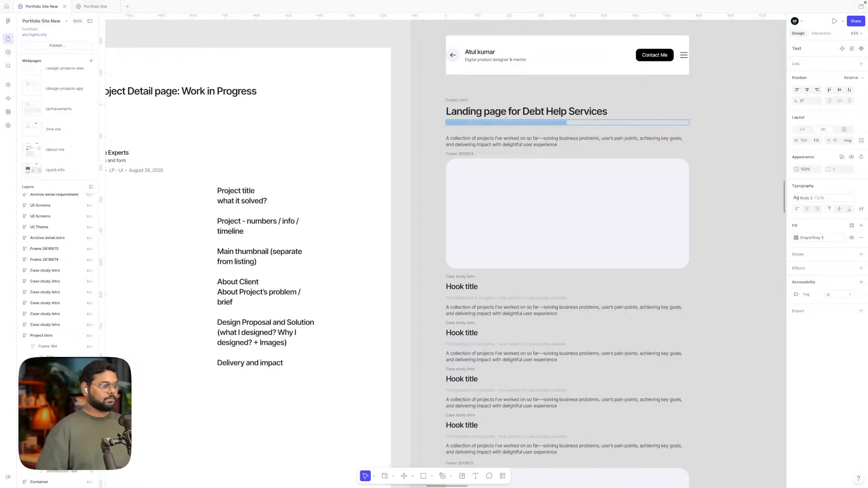
scroll(506, 119, "down", 3)
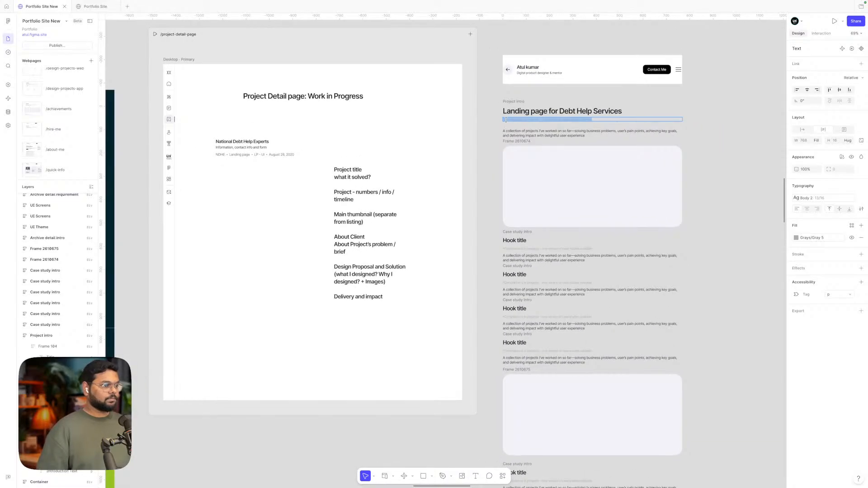
scroll(505, 120, "down", 2)
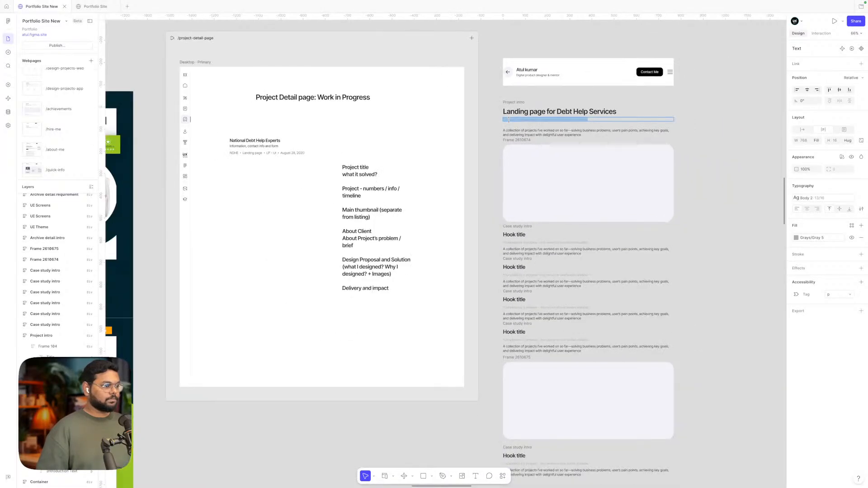
scroll(508, 120, "left", 8)
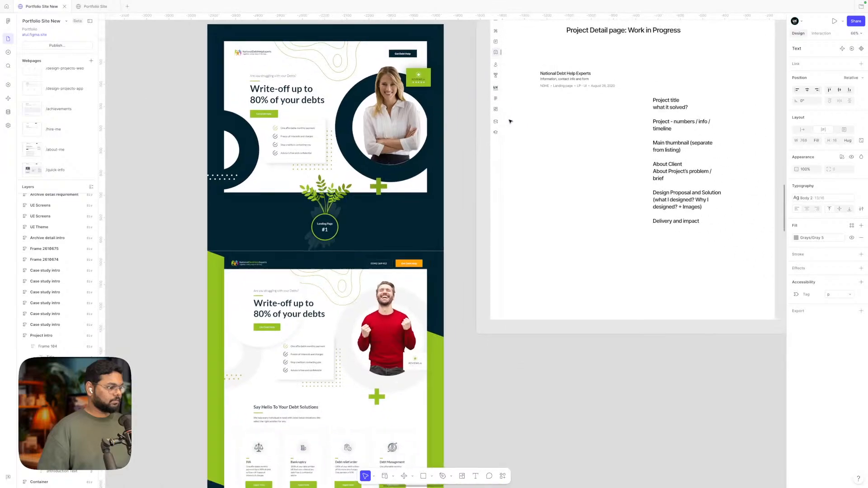
scroll(509, 120, "right", 7)
scroll(510, 120, "up", 5)
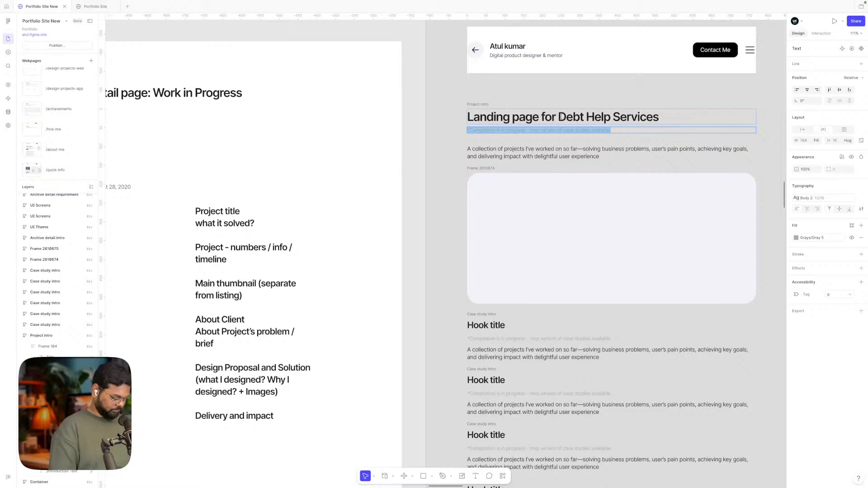
type("Created")
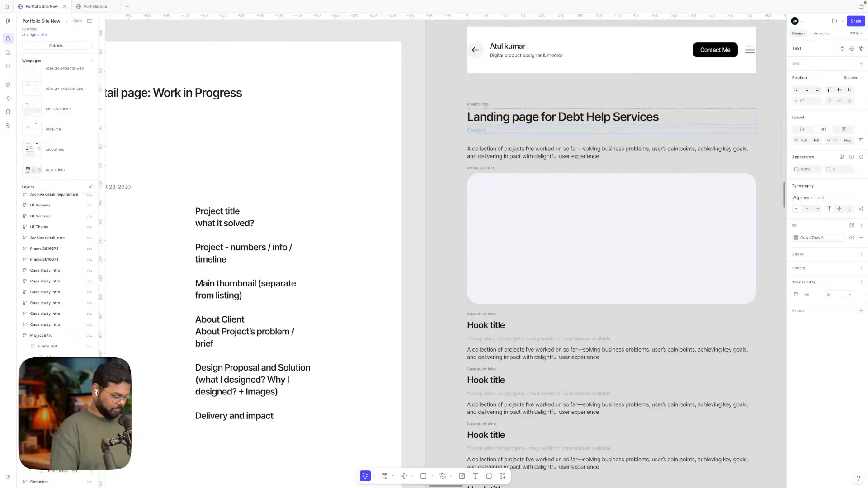
type(" a la")
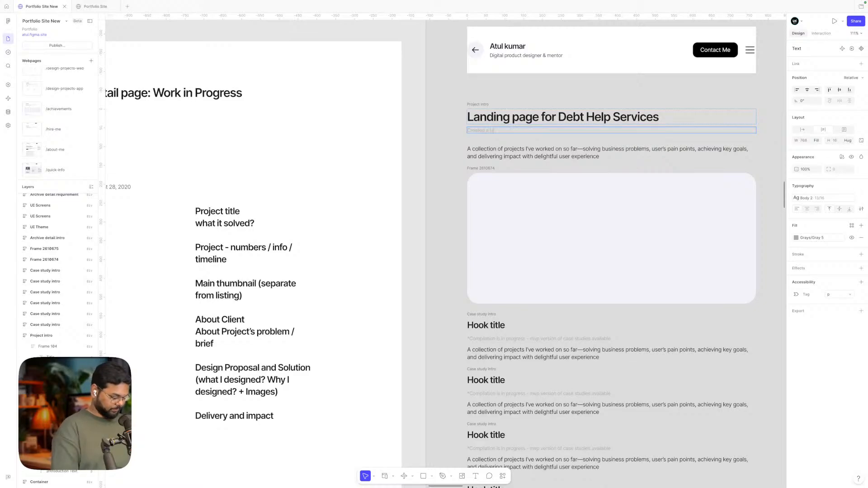
type("nding page with")
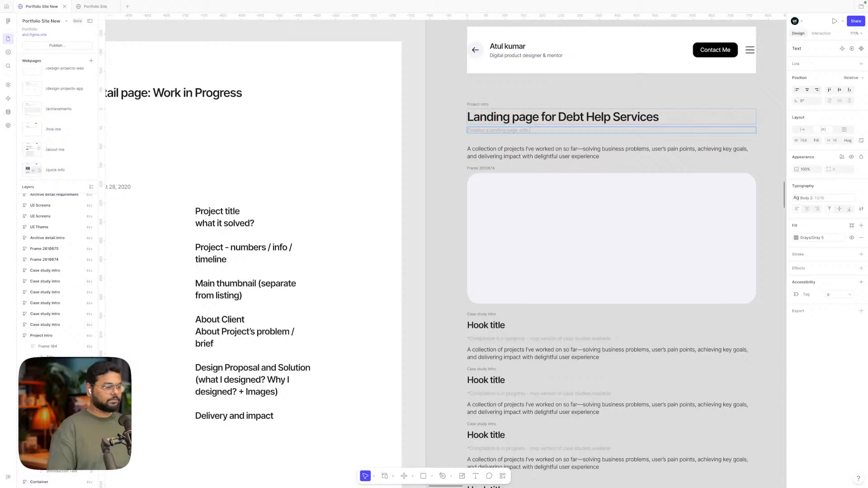
- Complete the subtitle with "UX copy for NDHE (National Debt Help Experts) to create an online presence for their Debt Help ervice"
scroll(772, 55, "down", 5)
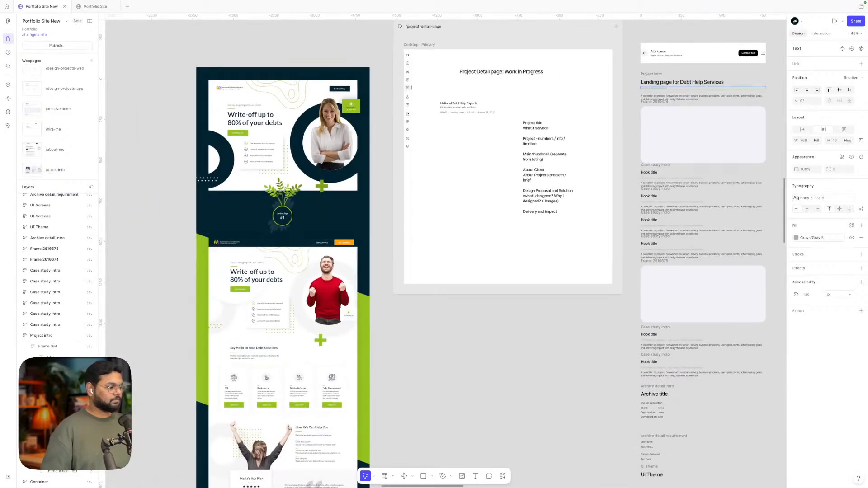
scroll(635, 94, "up", 3)
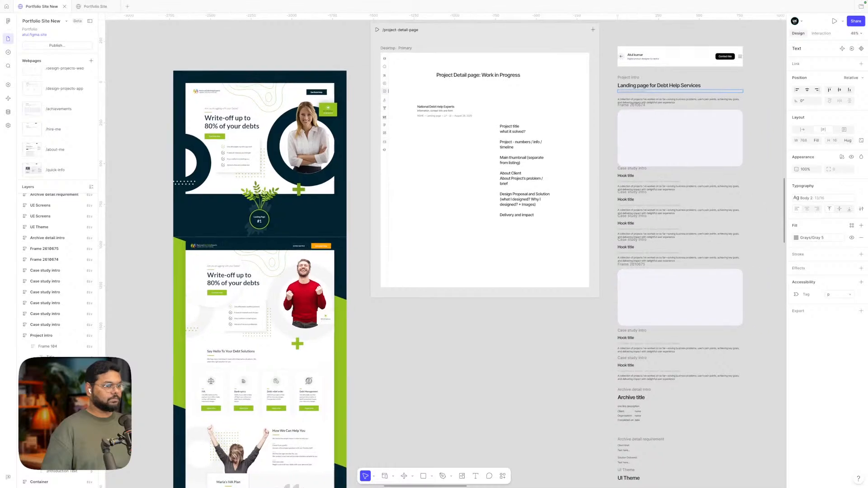
scroll(635, 93, "up", 5)
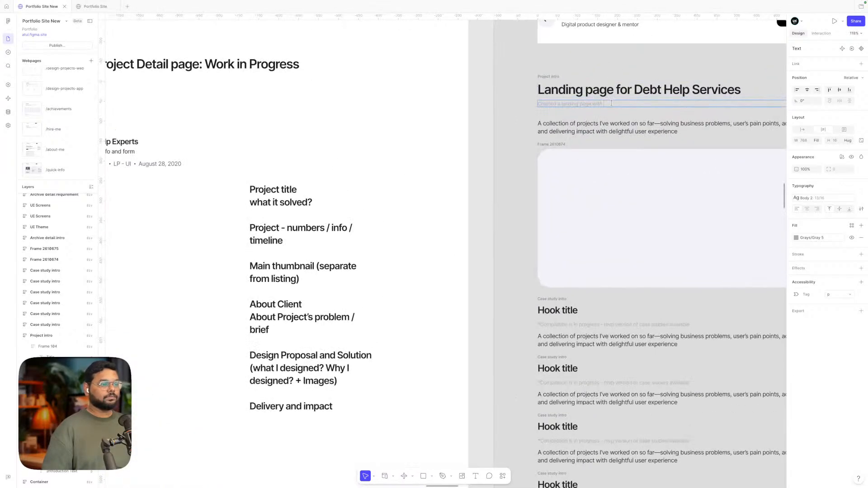
type("UI")
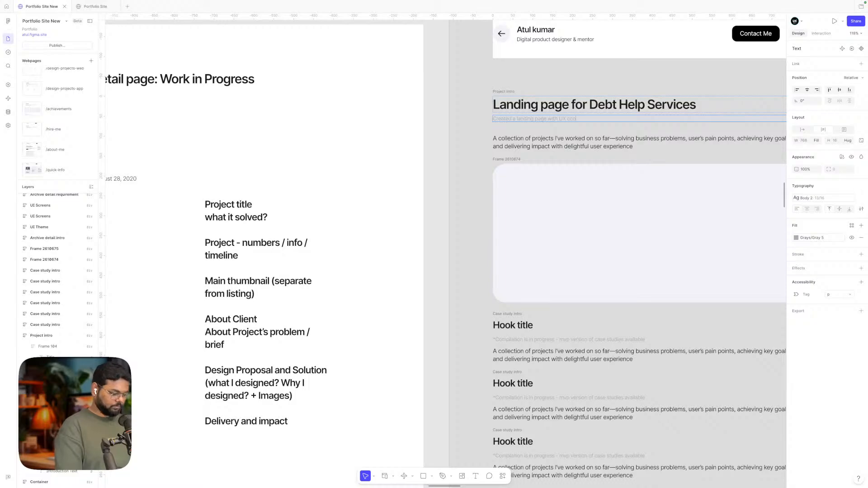
scroll(445, 251, "right", 2)
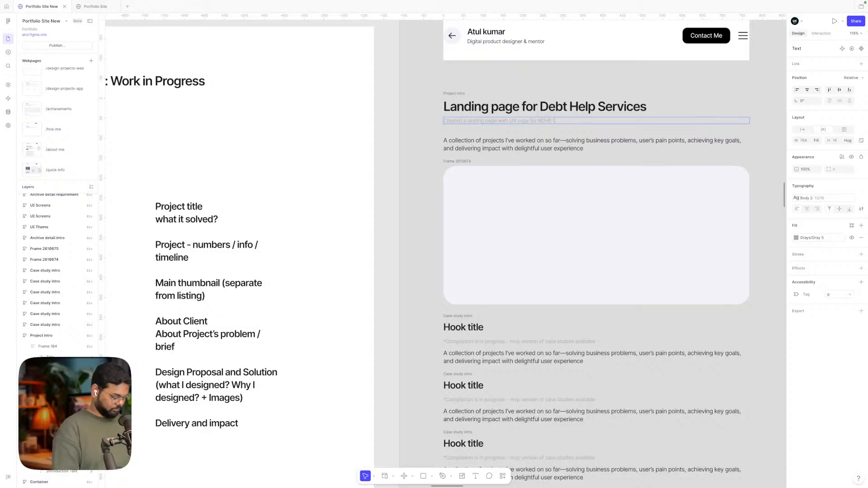
type("tional Debt Help Experts) to create an online presence for their Debt Help ervice")
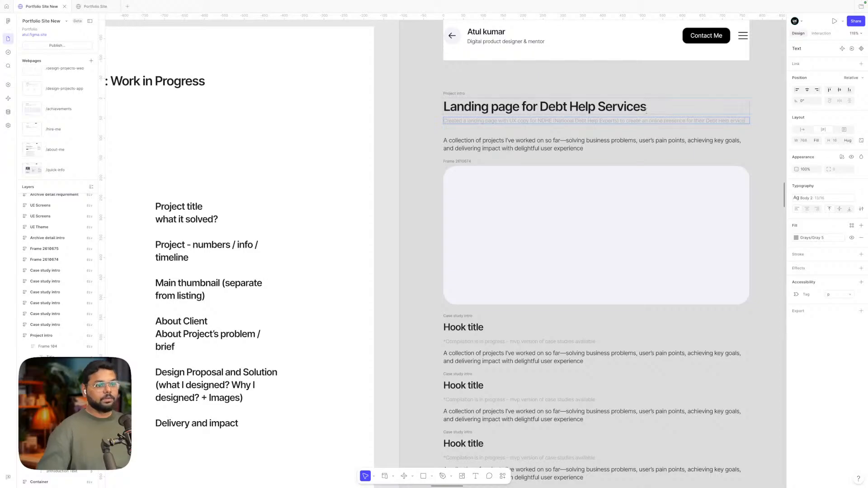
left_click(744, 81)
scroll(552, 99, "up", 4)
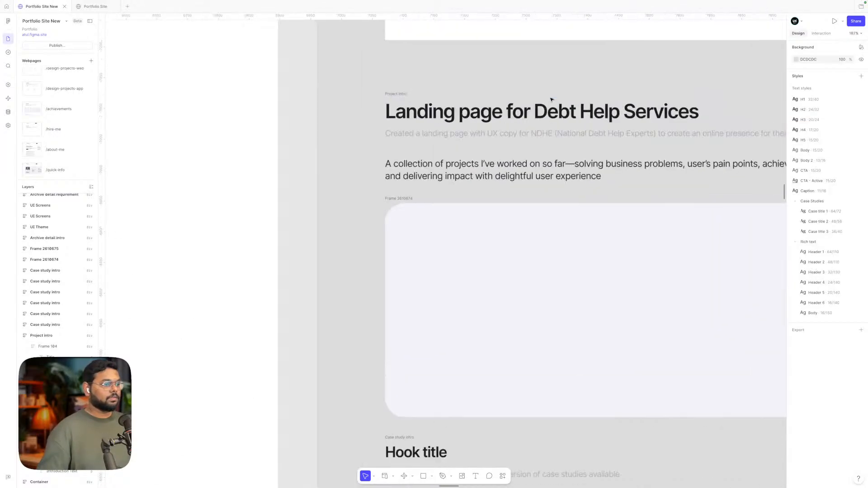
scroll(551, 99, "right", 3)
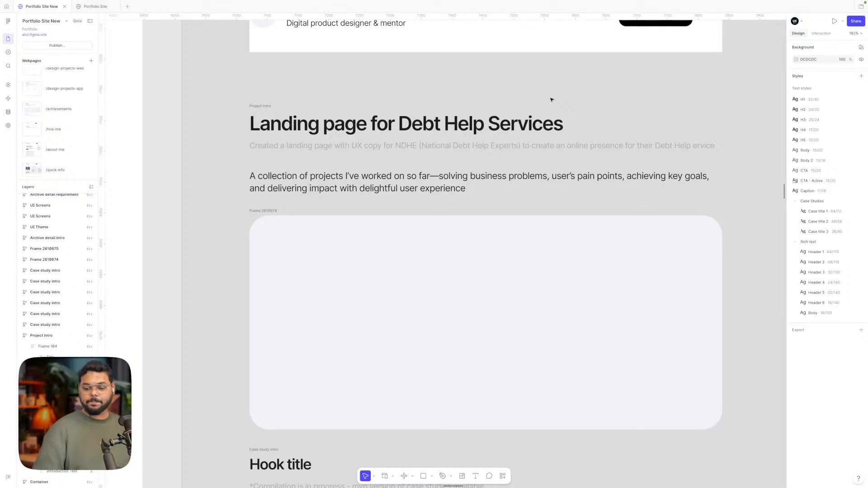
- Examine the description paragraph beneath the Project intro subtitle against the page's content outline
scroll(426, 157, "down", 1)
scroll(425, 157, "left", 1)
scroll(426, 157, "down", 5)
left_click(425, 163)
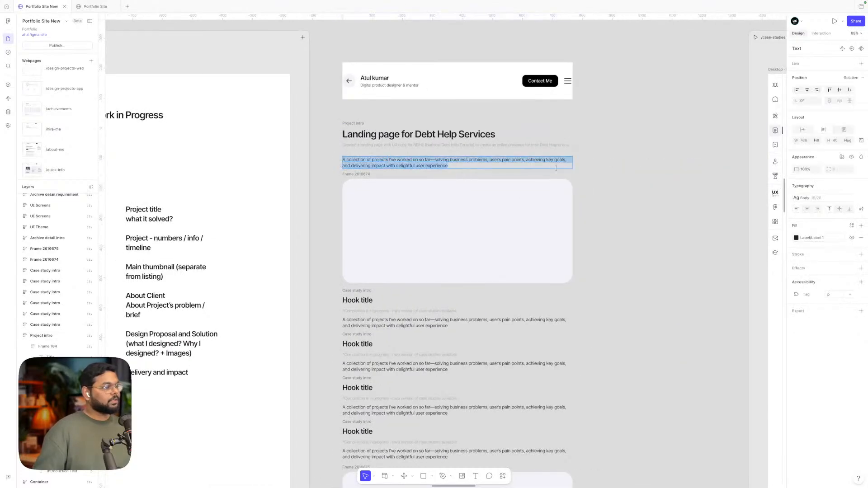
left_click(599, 170)
scroll(599, 170, "left", 5)
scroll(599, 170, "down", 3)
scroll(570, 165, "up", 3)
left_click(507, 155)
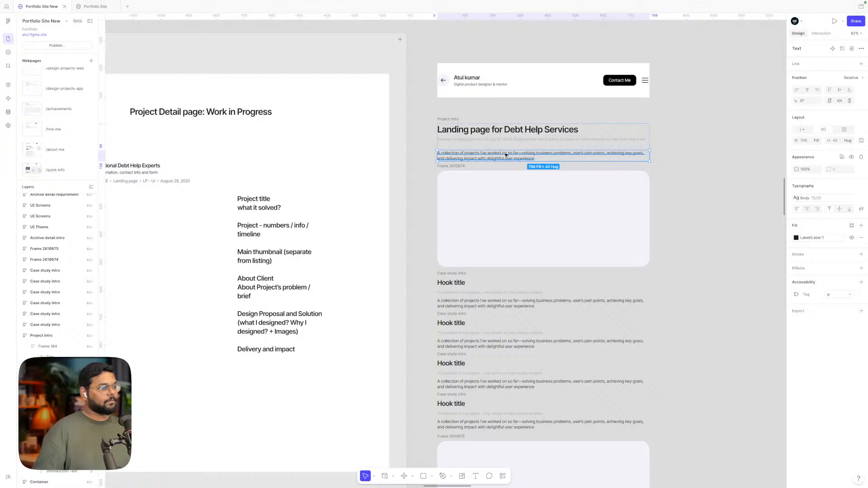
left_click(435, 151)
scroll(435, 150, "up", 3)
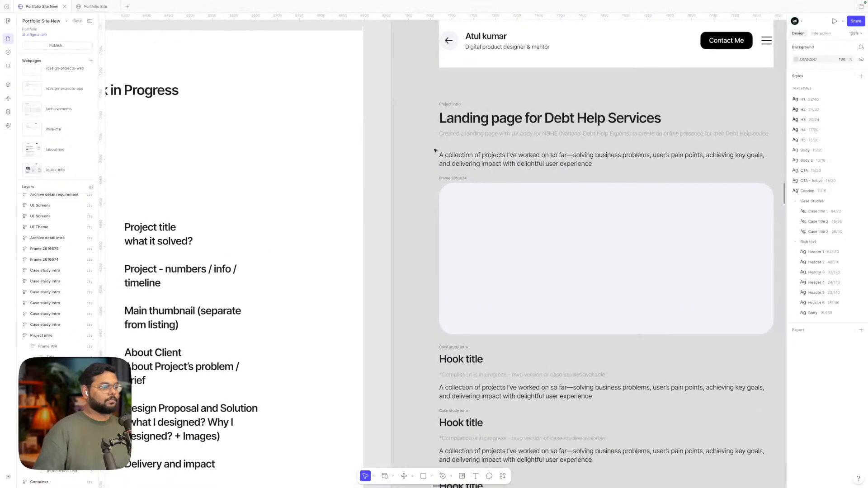
scroll(435, 150, "down", 1)
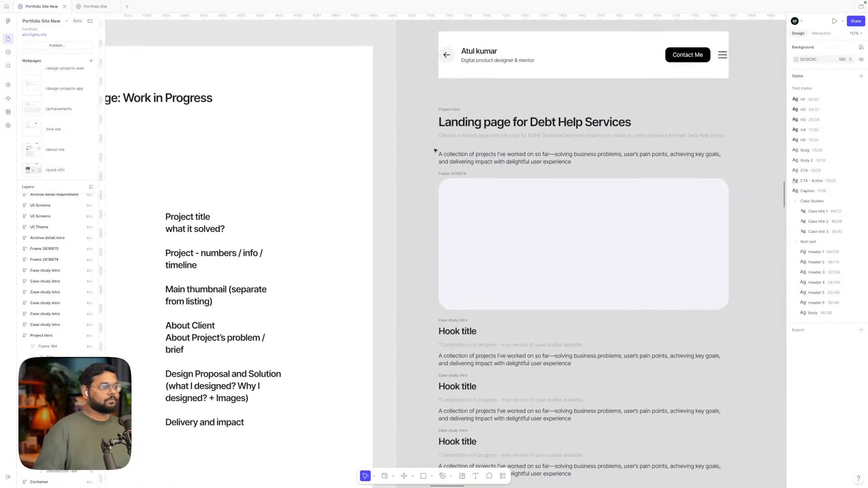
double_click(481, 162)
key("Escape")
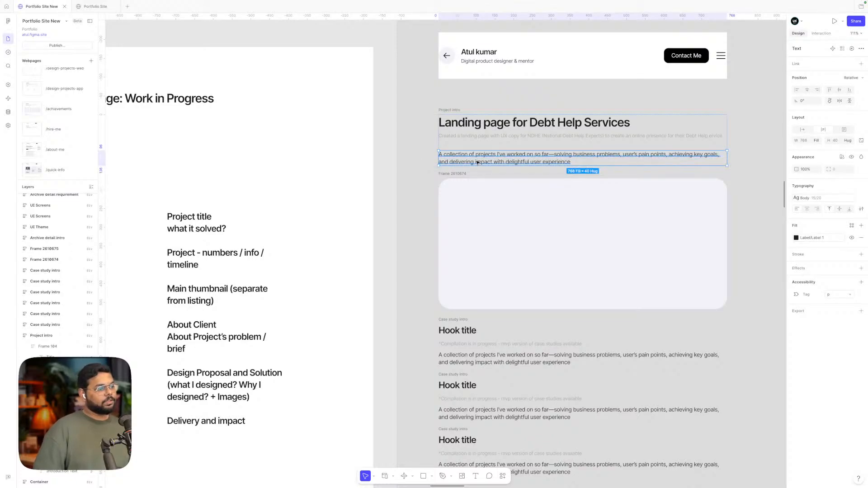
left_click(420, 156)
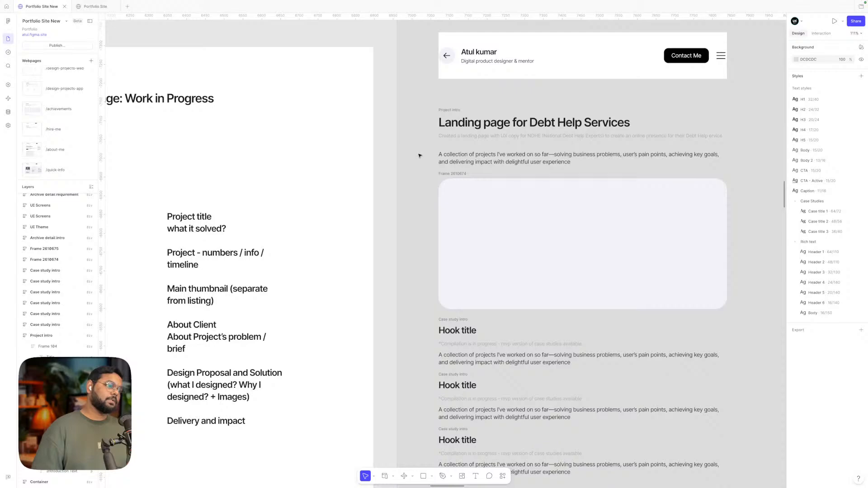
left_click(462, 158)
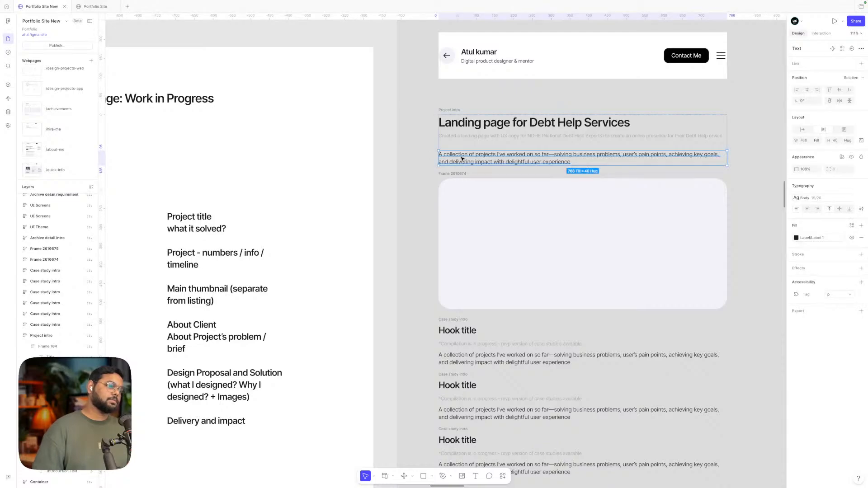
- Compare the National Debt Help Experts details screenshot with the content outline and the Project intro block
scroll(462, 159, "down", 5)
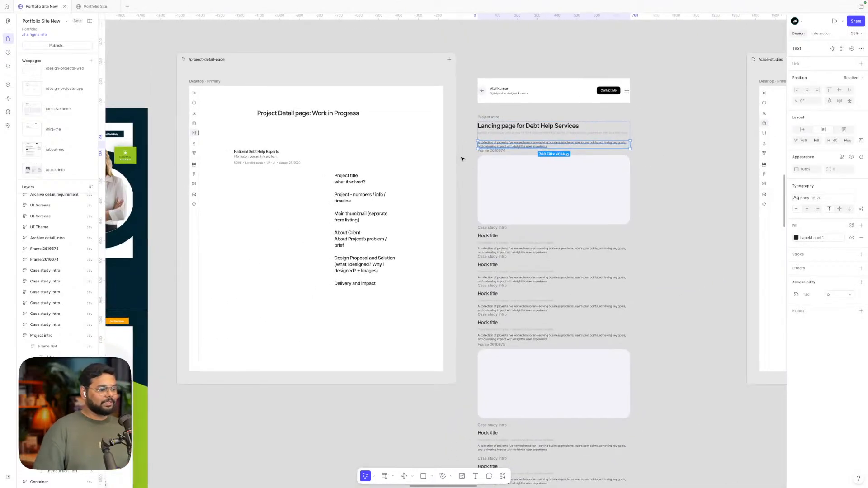
scroll(462, 159, "up", 5)
scroll(462, 159, "down", 4)
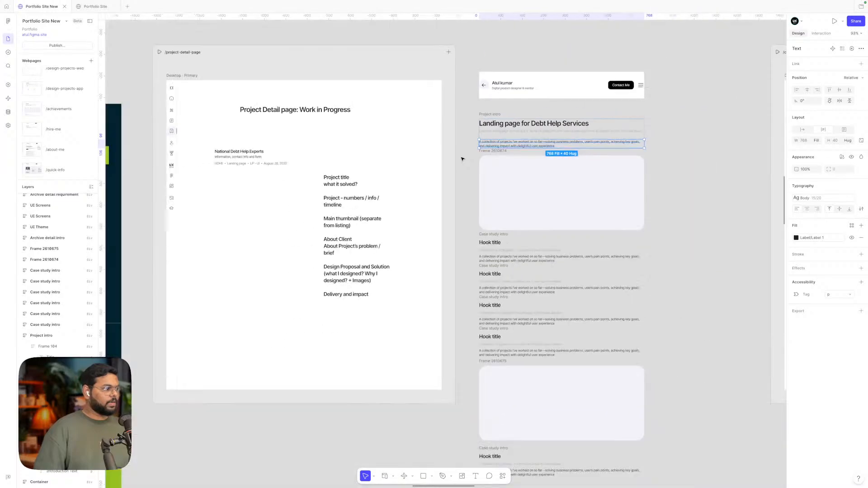
scroll(462, 159, "left", 3)
scroll(370, 154, "up", 3)
left_click(298, 178)
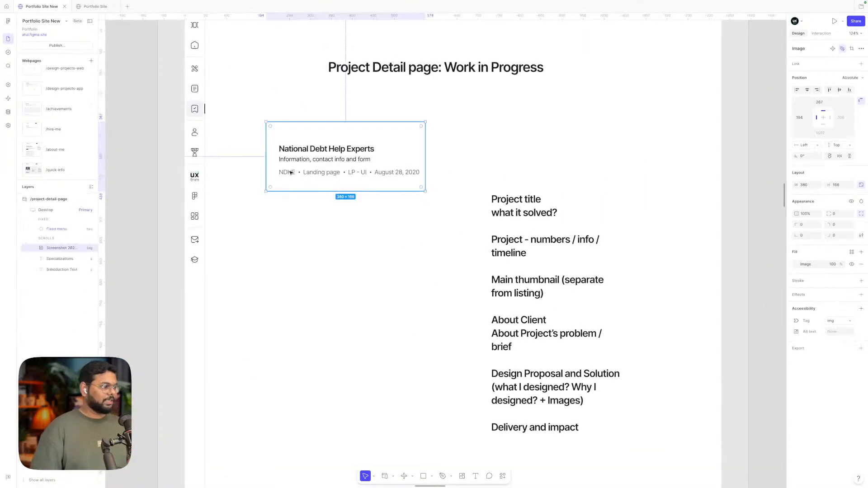
scroll(317, 180, "down", 4)
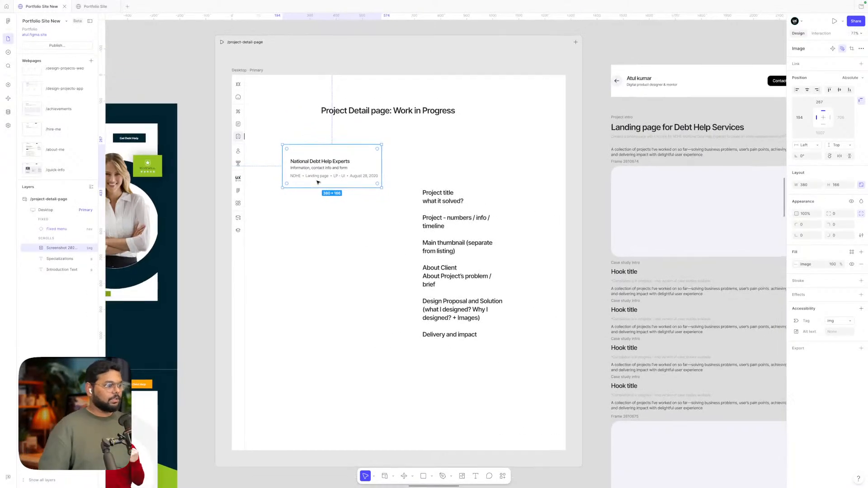
scroll(318, 181, "up", 3)
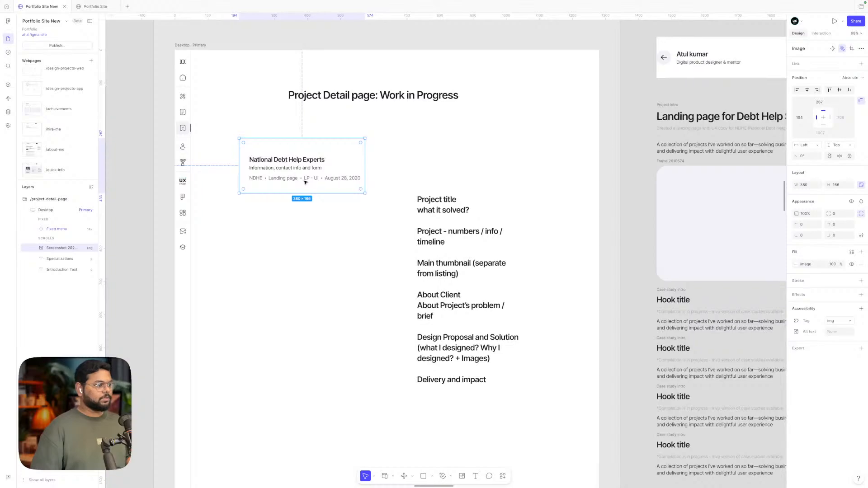
scroll(319, 182, "right", 3)
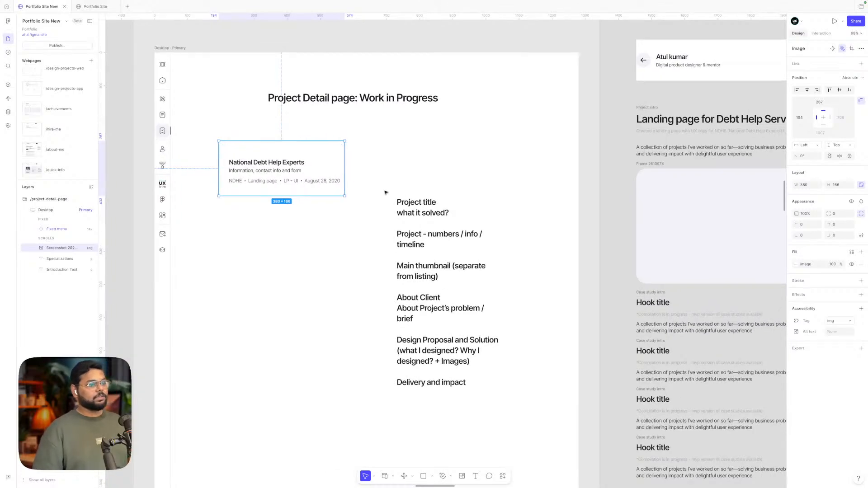
scroll(386, 192, "down", 2)
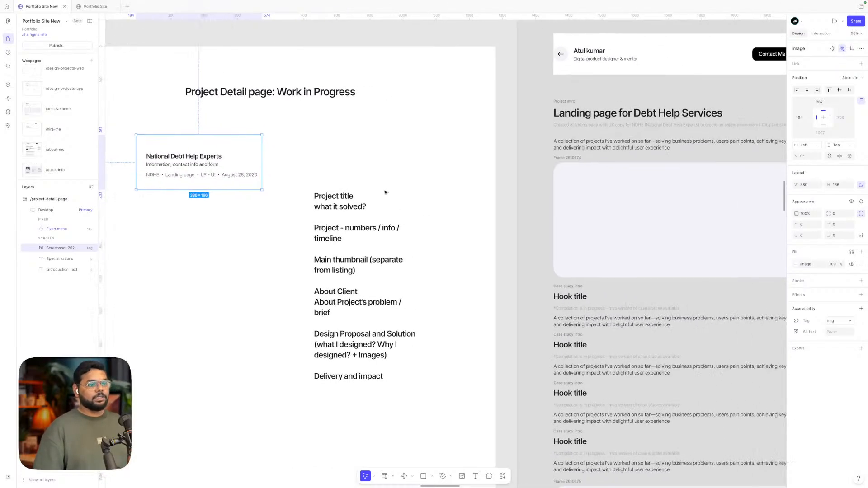
scroll(385, 192, "up", 3)
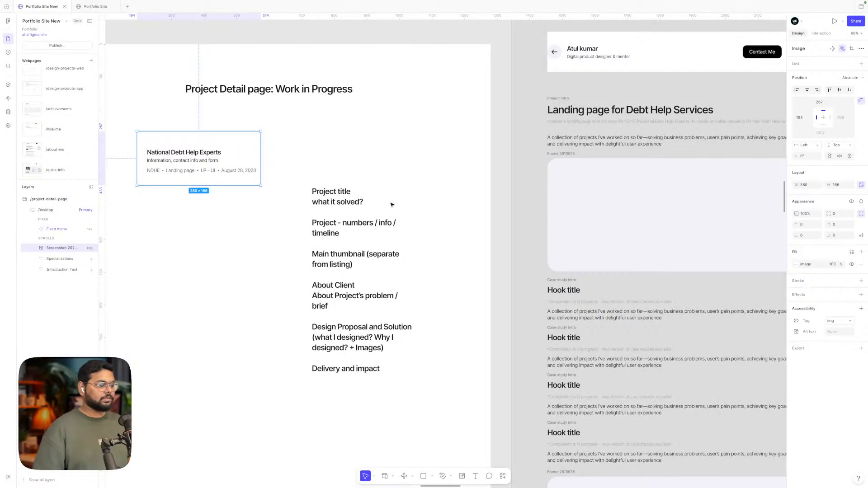
scroll(392, 201, "right", 3)
left_click(550, 136)
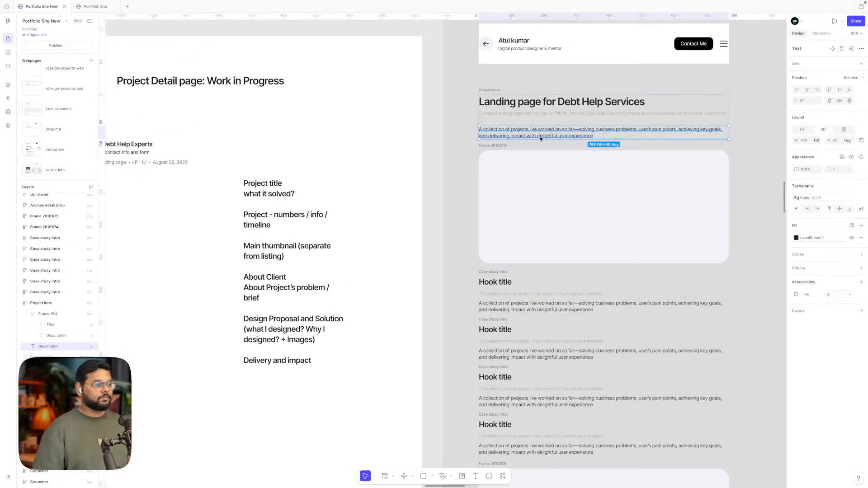
key("Delete")
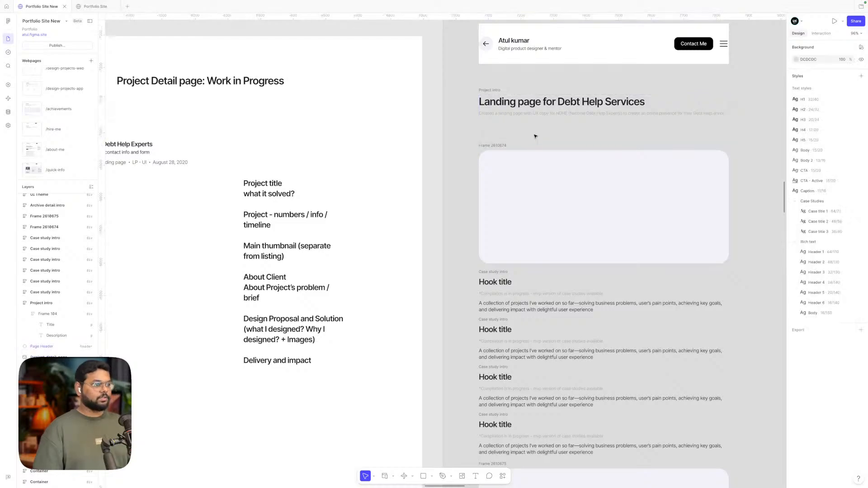
left_click_drag(490, 89, 489, 81)
key("ctrl+z")
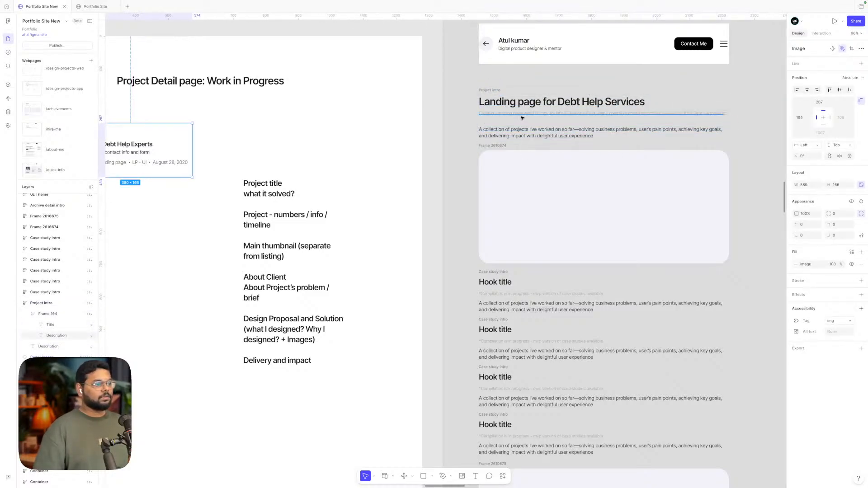
key("ctrl+z")
- Copy the text properties of the description paragraph onto the grey subtitle under the Project intro title
key("ctrl+alt+c")
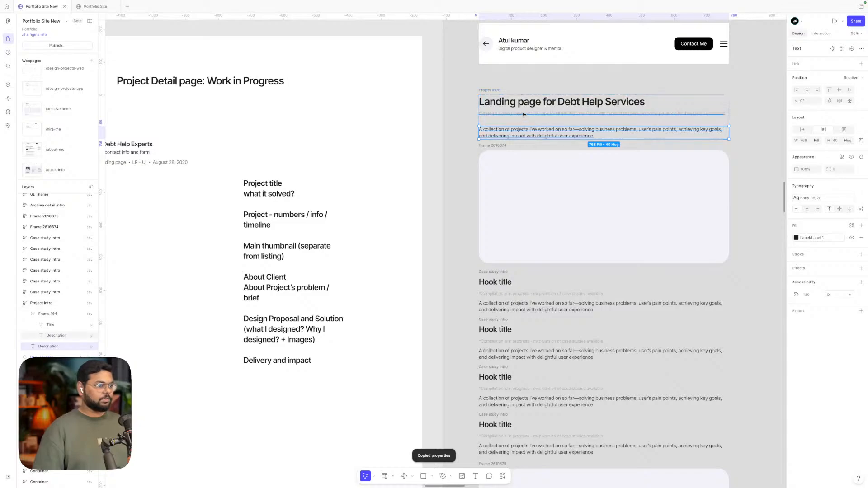
left_click(493, 114)
key("ctrl+alt+v")
left_click(455, 122)
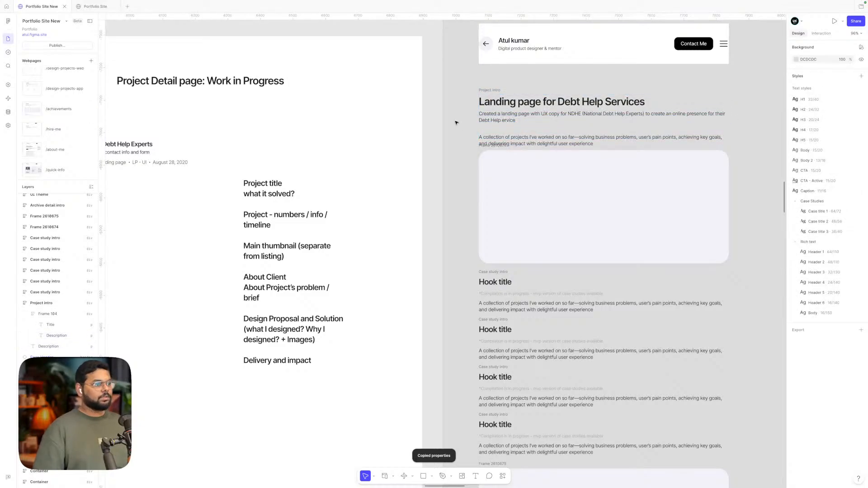
- Delete the placeholder description paragraph beneath the Project intro subtitle
left_click(522, 140)
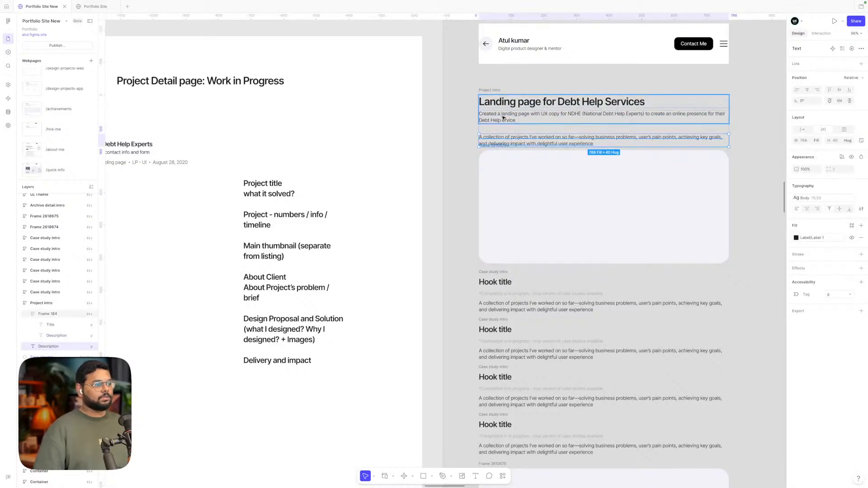
left_click(467, 115)
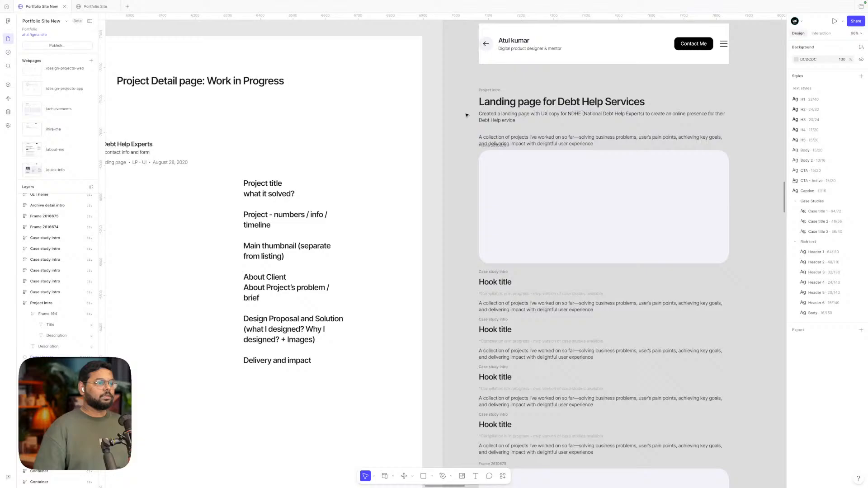
left_click(513, 141)
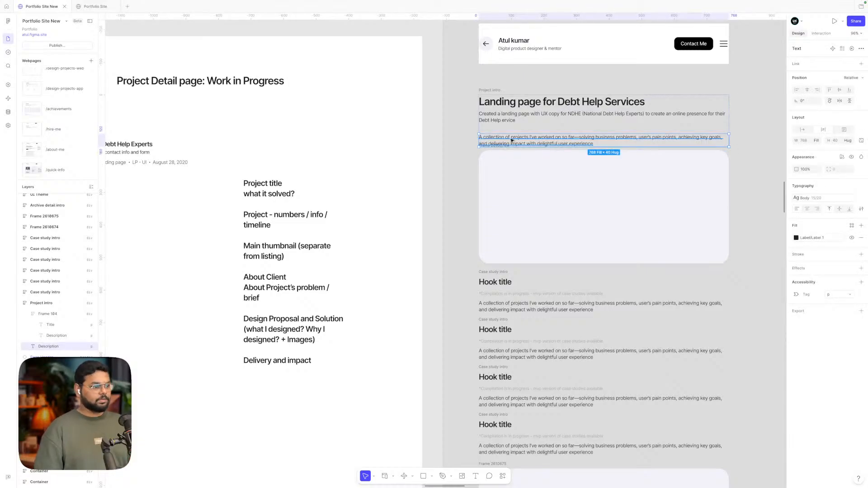
key("Delete")
scroll(503, 137, "down", 1)
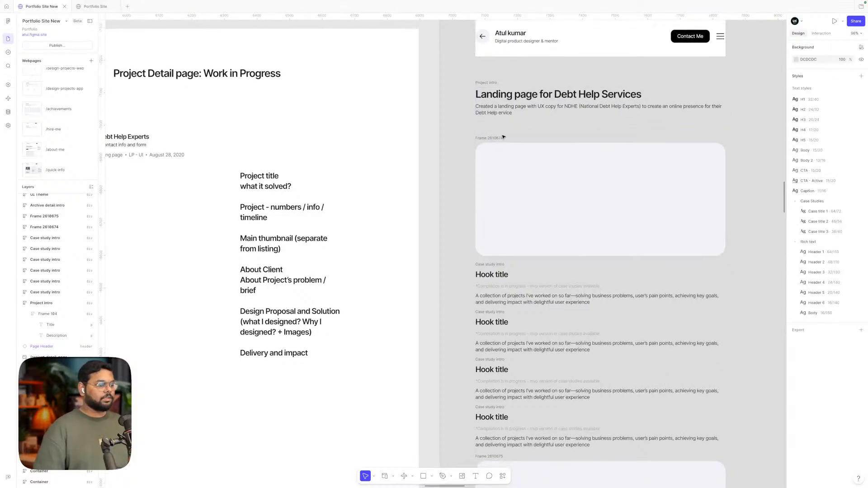
- Place the Project intro block on the /project-detail-page frame and move the details screenshot and "Work in Progress" heading out of its way
left_click(497, 123)
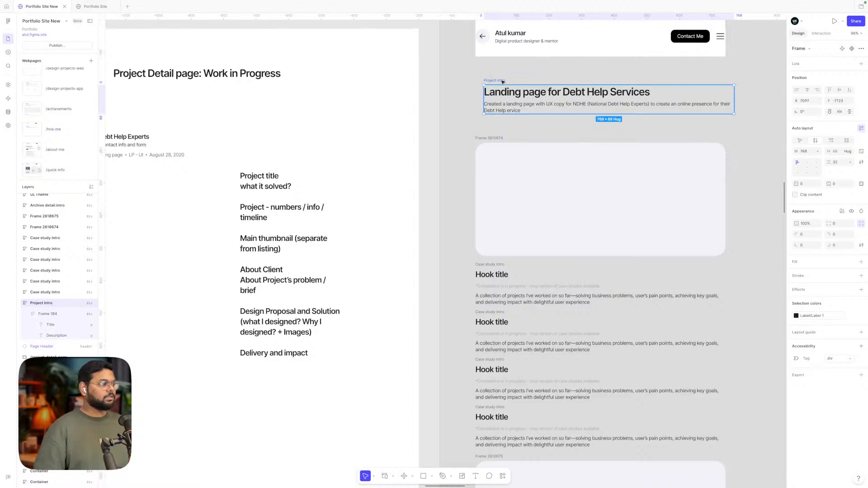
scroll(501, 82, "down", 3)
left_click_drag(334, 113, 427, 248)
left_click_drag(557, 95, 609, 92)
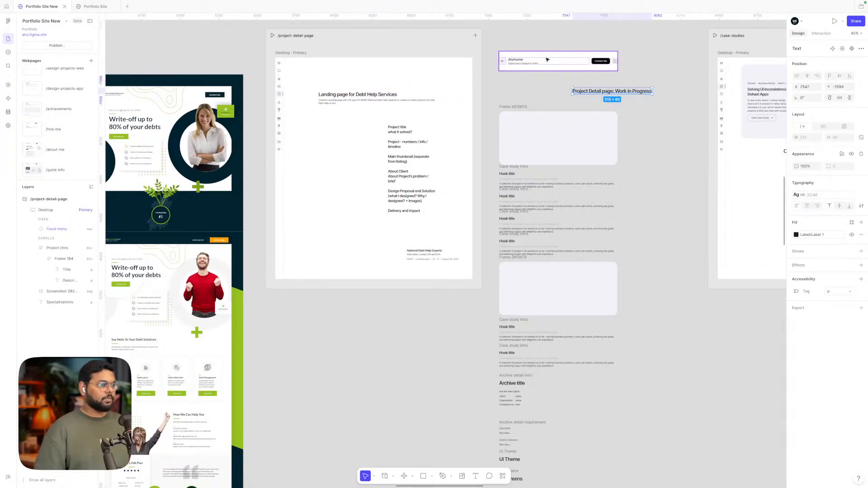
- Place the Page Header above the Project intro on the project detail page and hide its hamburger icon
left_click_drag(549, 55, 382, 59)
scroll(365, 69, "up", 5)
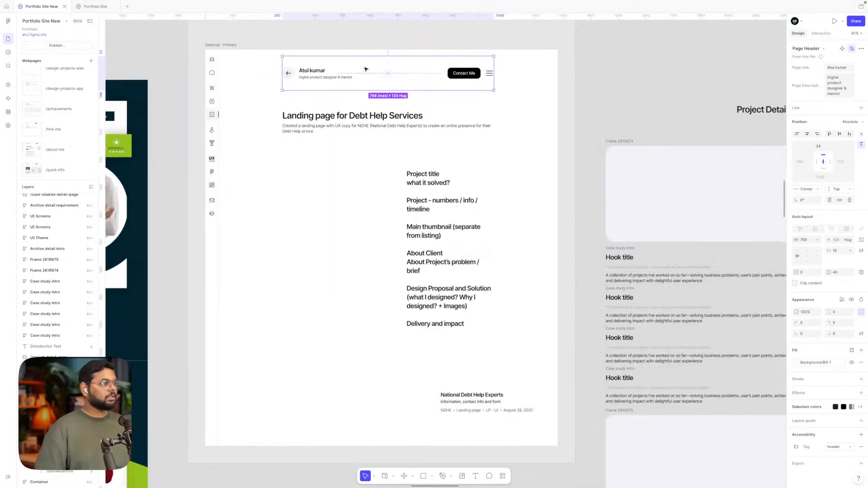
left_click(487, 75)
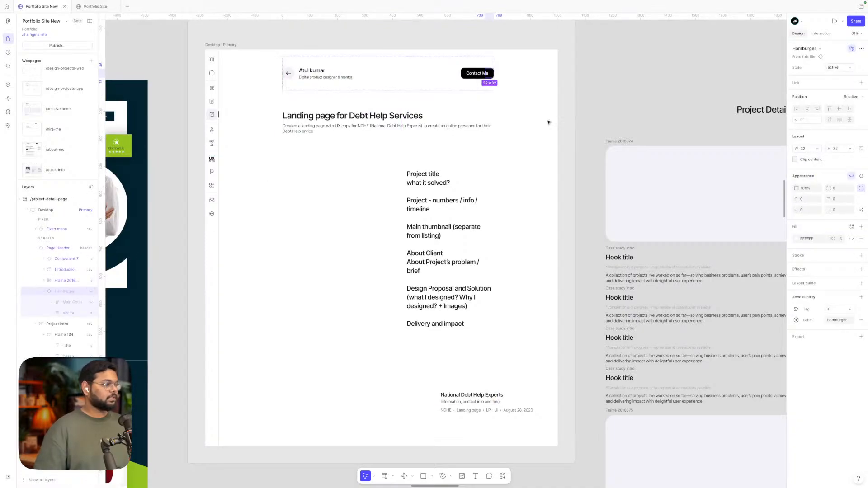
left_click(583, 94)
scroll(584, 94, "left", 2)
scroll(584, 94, "up", 1)
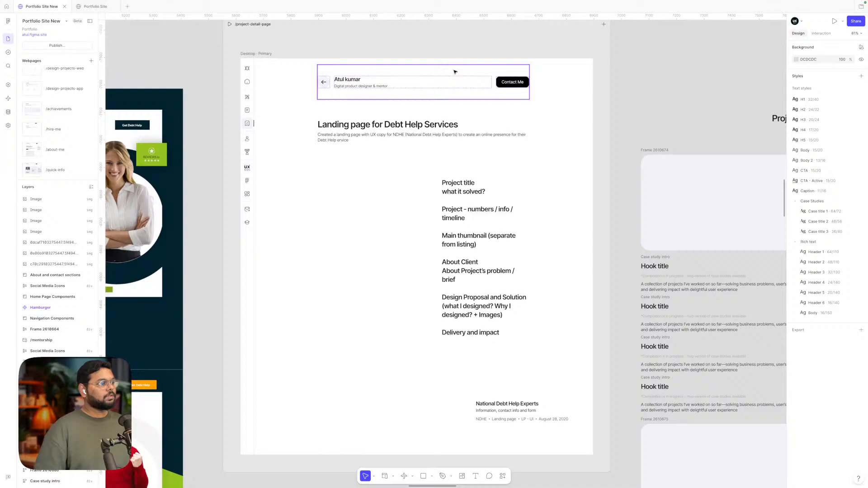
- Move the Page Header up so it sits flush with the top edge of the project detail page
left_click(381, 74)
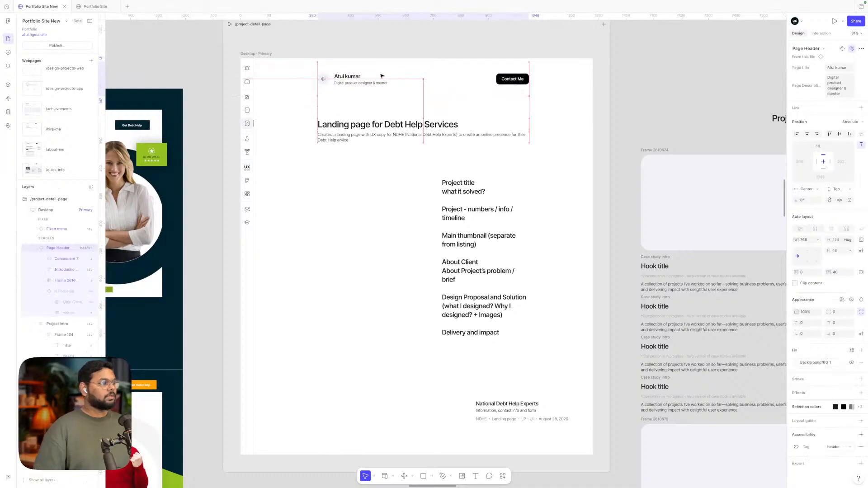
left_click(359, 100)
scroll(359, 100, "down", 2)
scroll(359, 100, "left", 2)
scroll(359, 100, "up", 1)
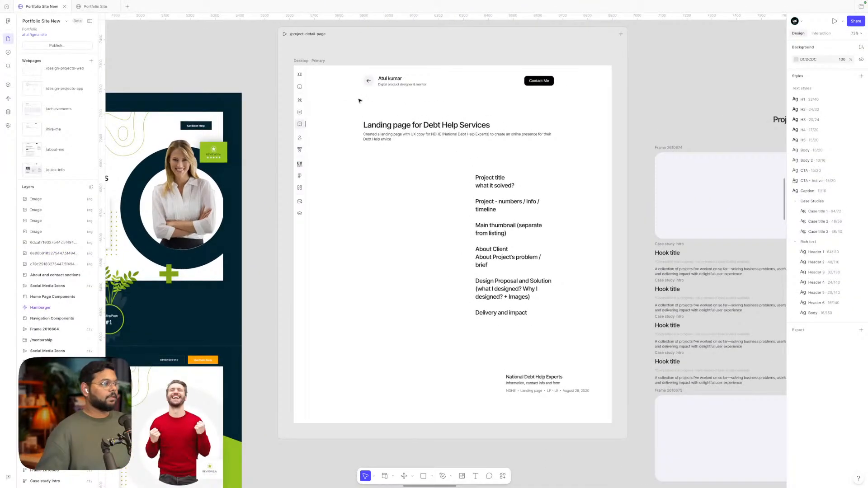
left_click(391, 81)
double_click(392, 79)
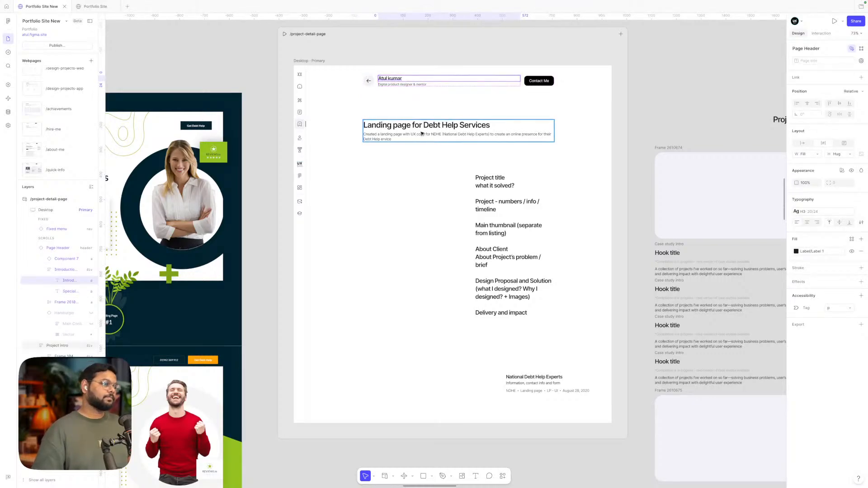
scroll(438, 112, "left", 5)
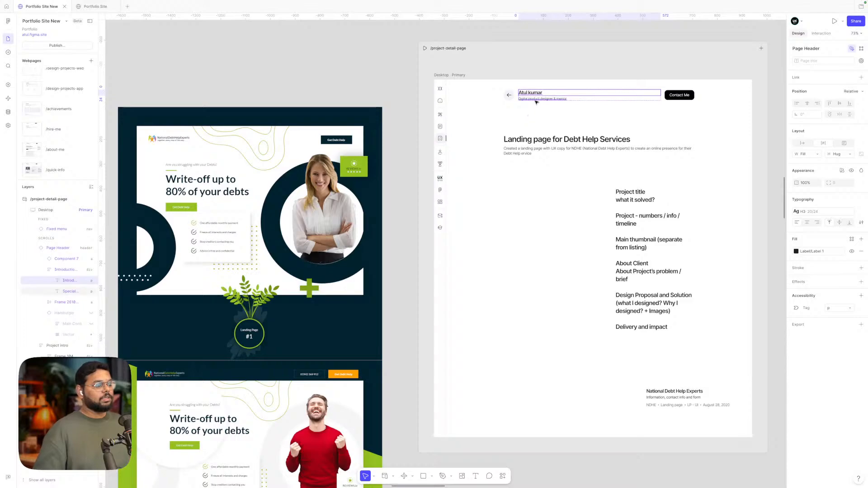
key("Escape")
key("Escape")
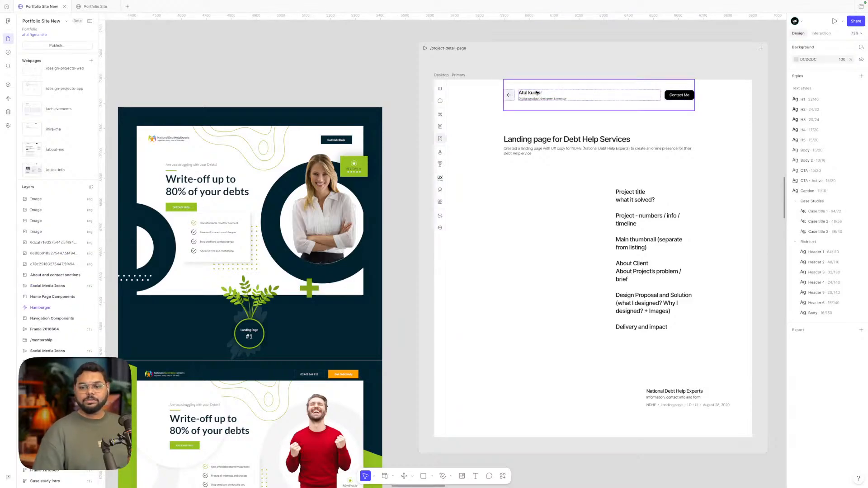
scroll(484, 117, "right", 1)
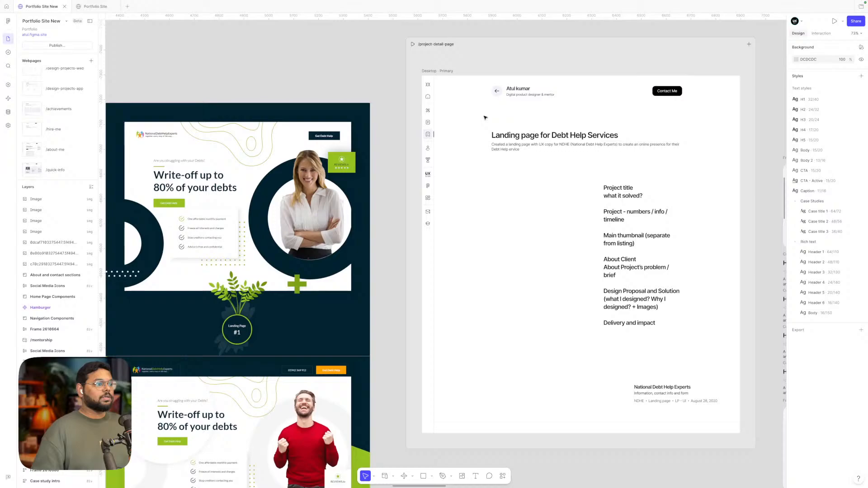
- In the Page Header main component, replace the name text with "Project / case study title"
double_click(522, 89)
scroll(522, 89, "up", 4)
scroll(511, 90, "down", 5)
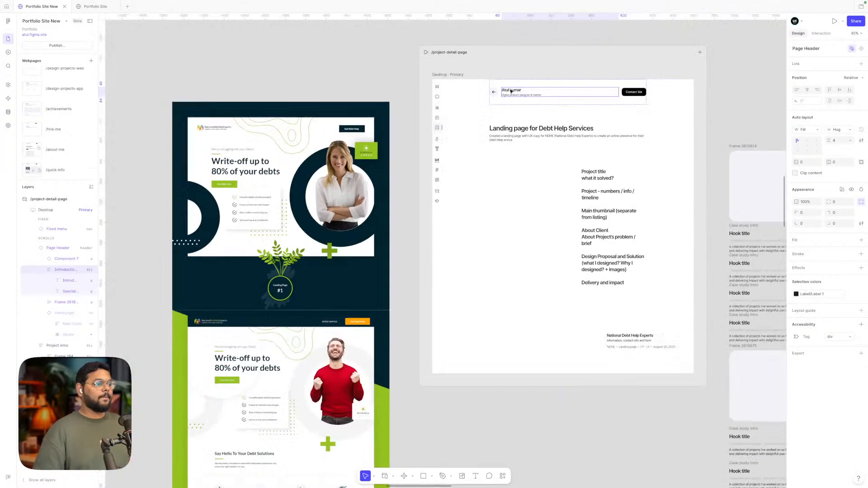
scroll(511, 91, "down", 8)
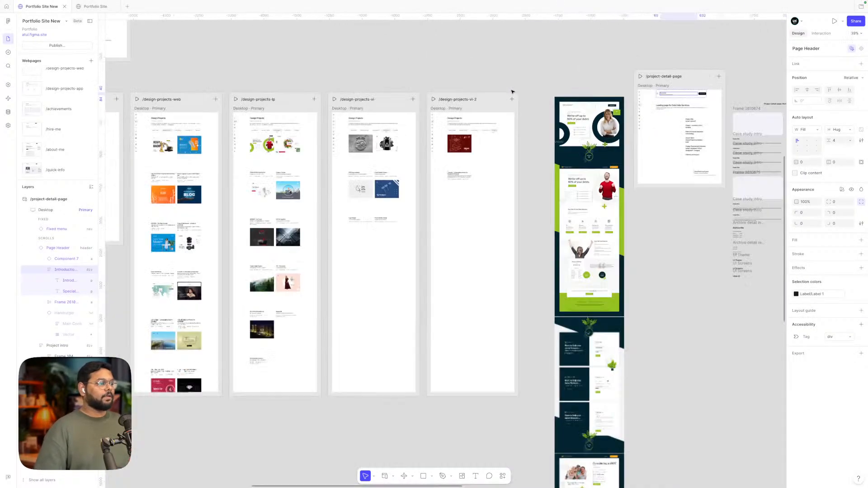
scroll(511, 91, "up", 6)
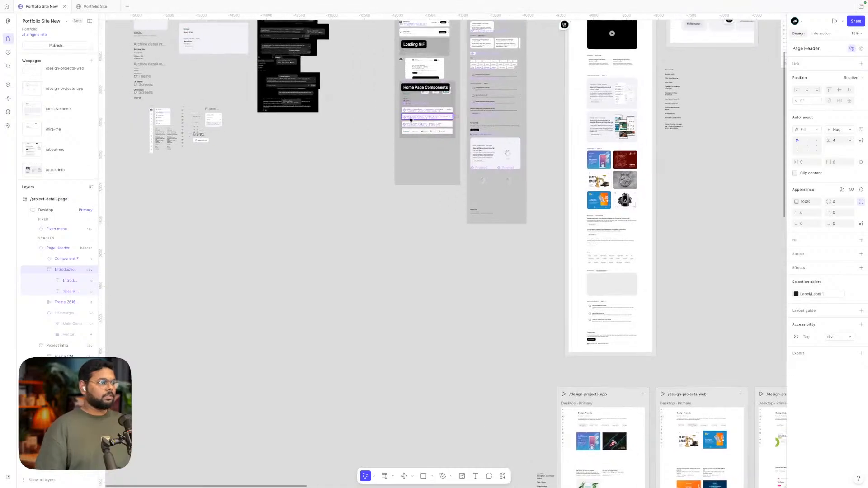
scroll(410, 120, "up", 5)
scroll(410, 119, "up", 6)
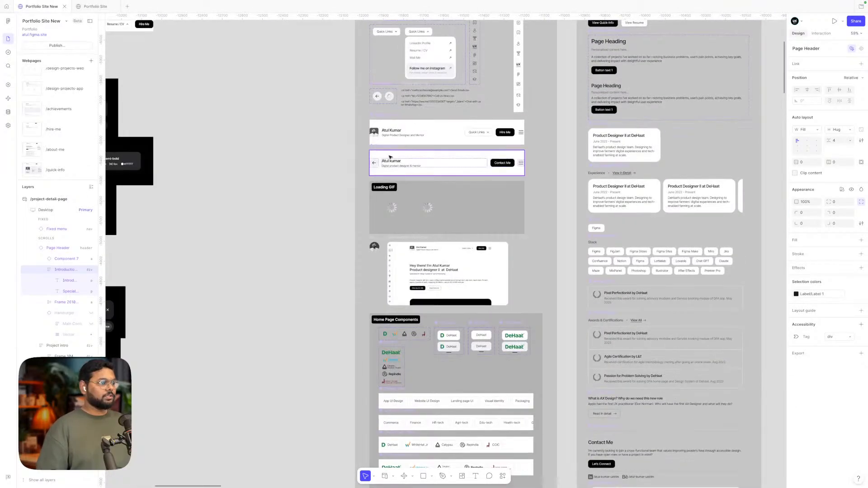
scroll(388, 161, "up", 5)
double_click(388, 169)
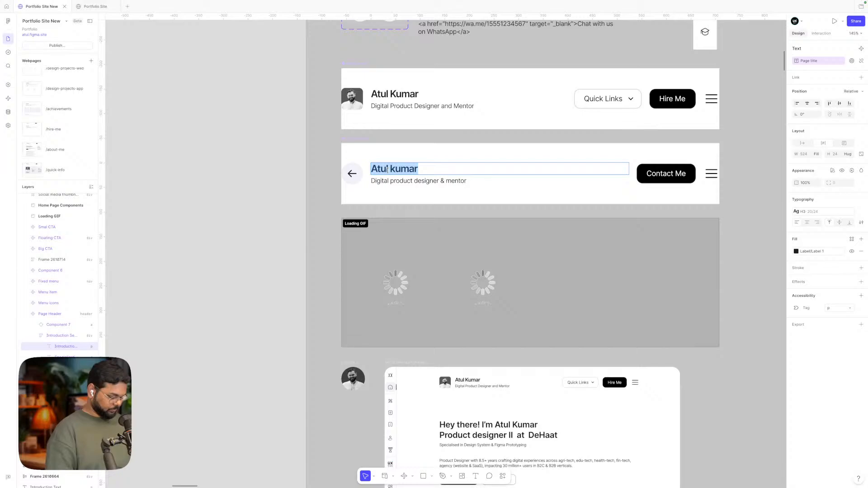
type("Pro")
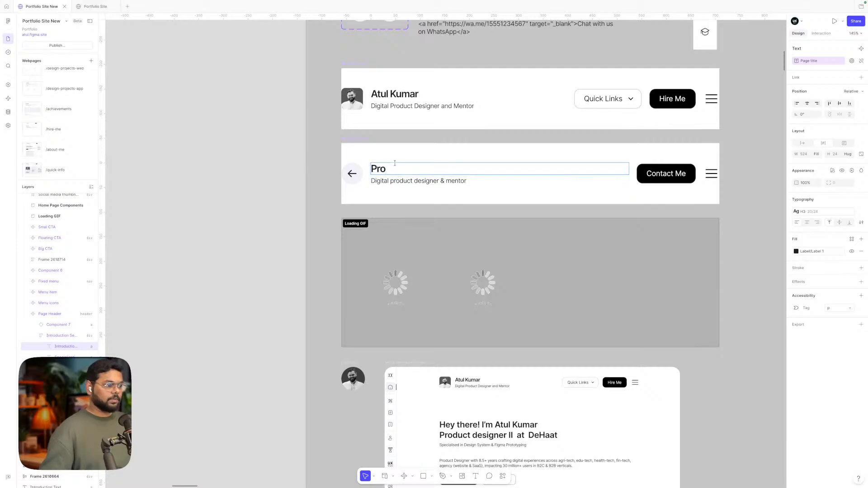
type("ject")
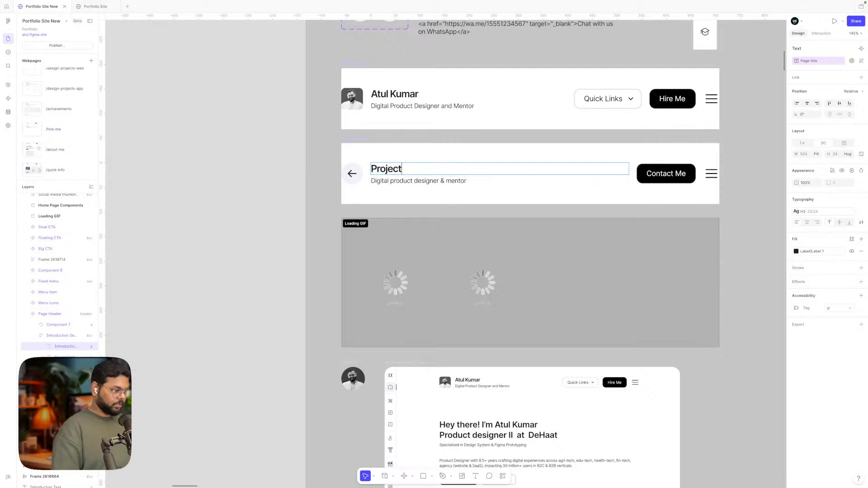
type(" / case")
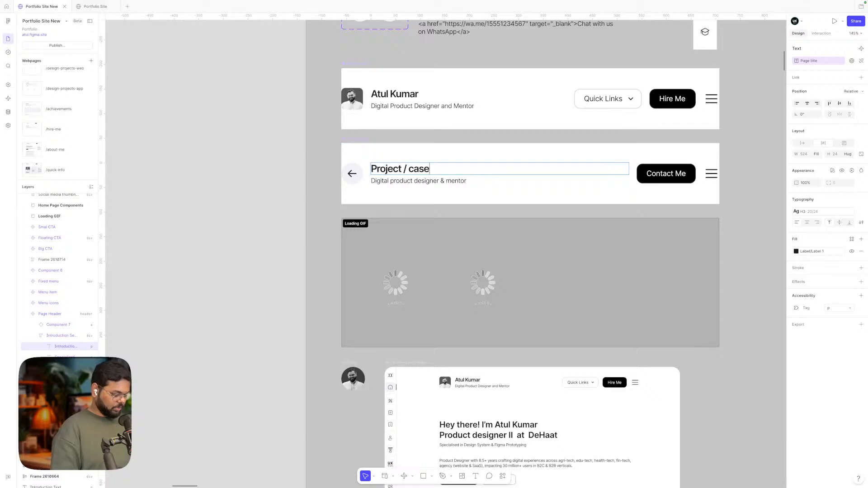
type(" stu")
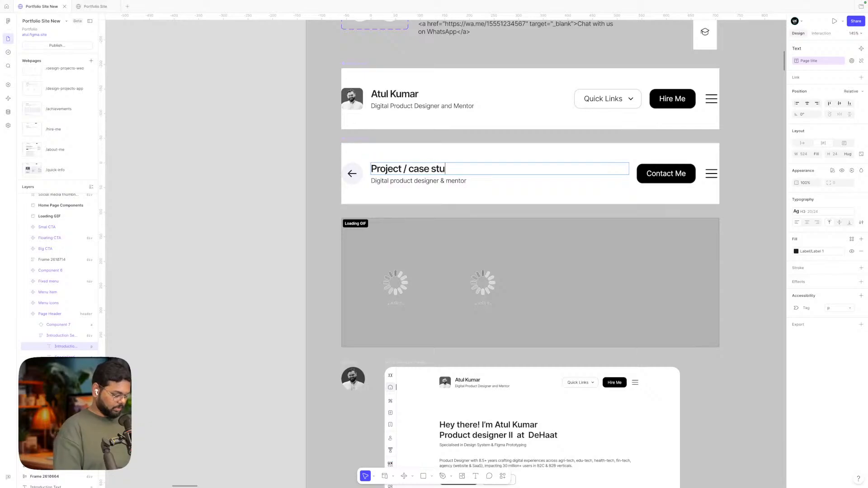
type("dy title")
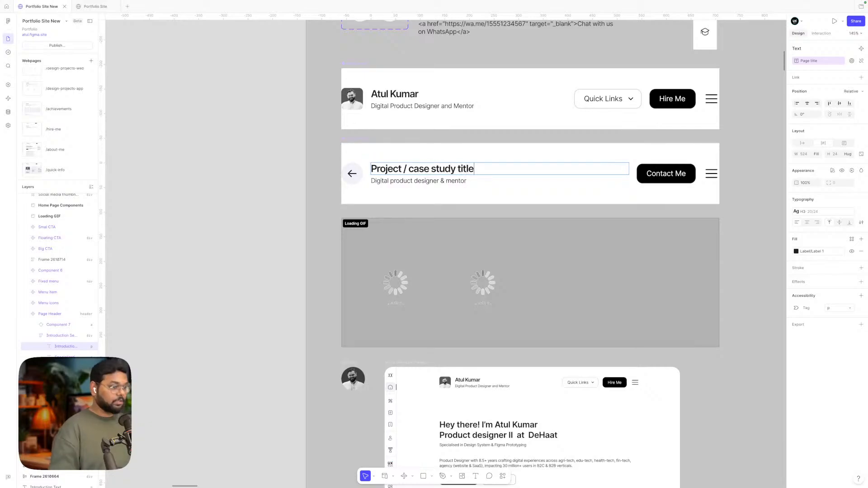
left_click(277, 174)
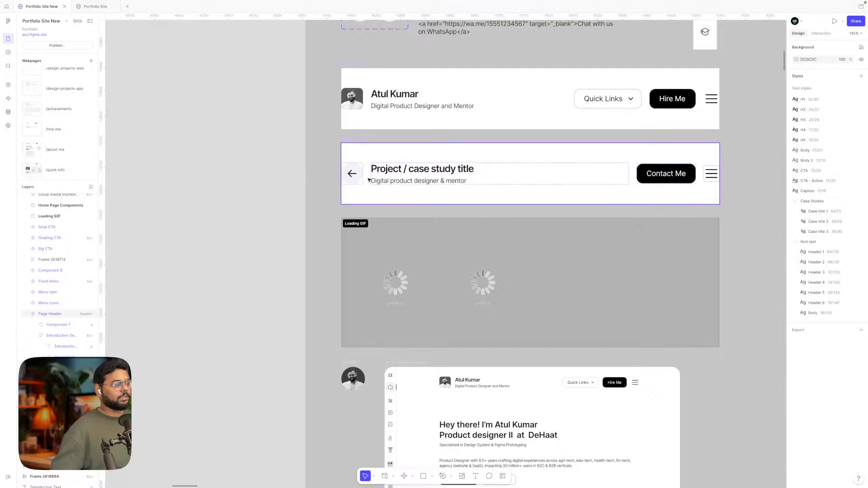
- Insert "/ Articles" before the word "title" in the Page Header component's title
double_click(420, 171)
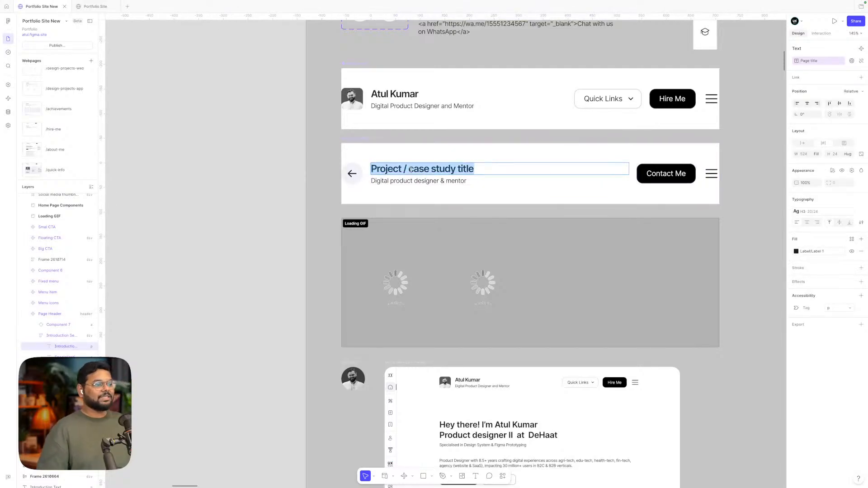
left_click(456, 169)
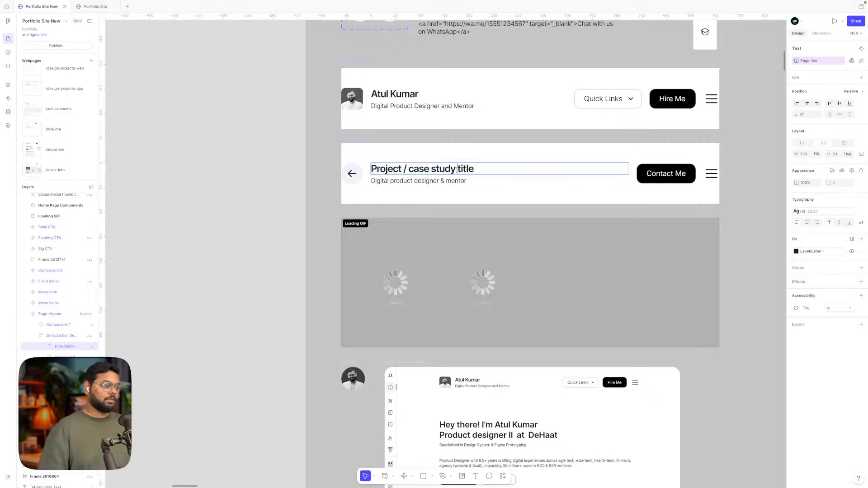
type("/ A")
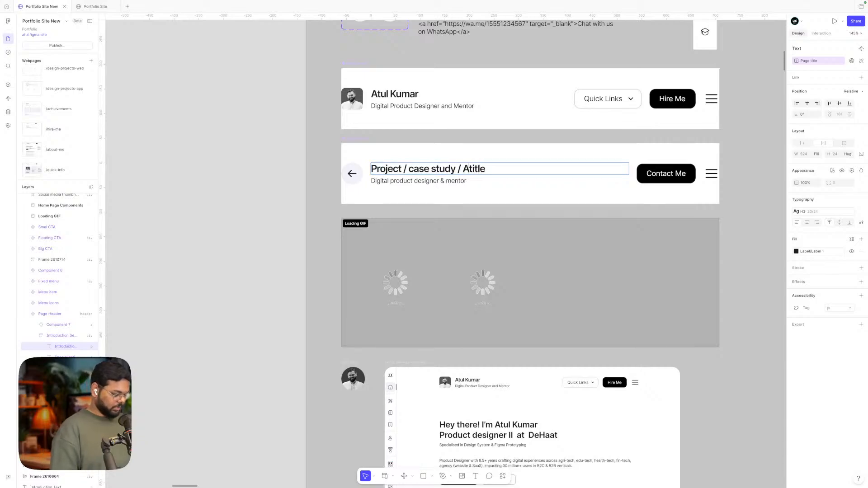
type("rticles")
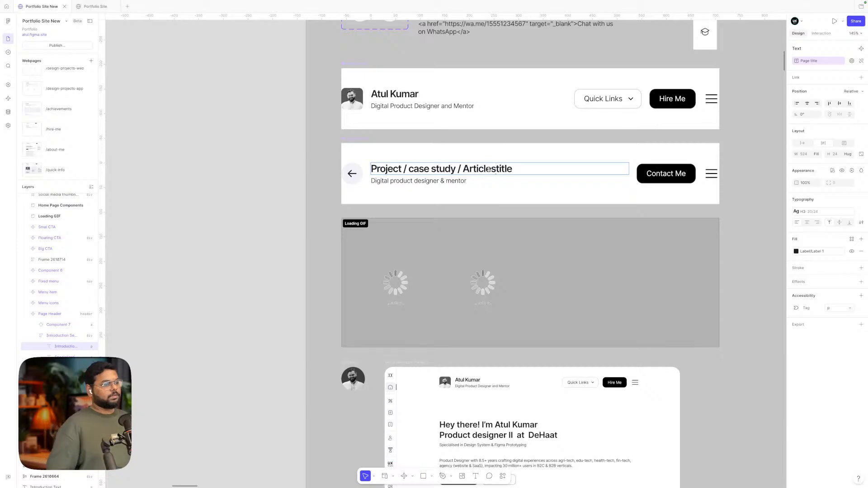
- Shorten the Page Header component's title to "Page title"
left_click_drag(496, 169, 369, 161)
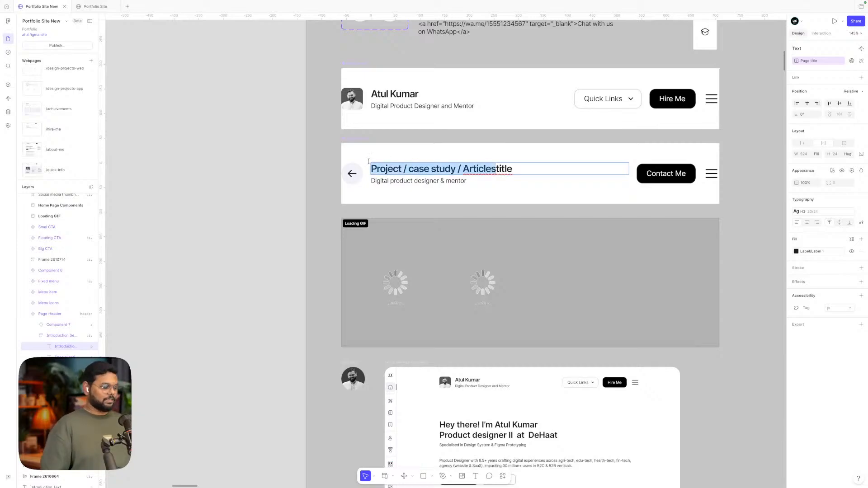
type("Page")
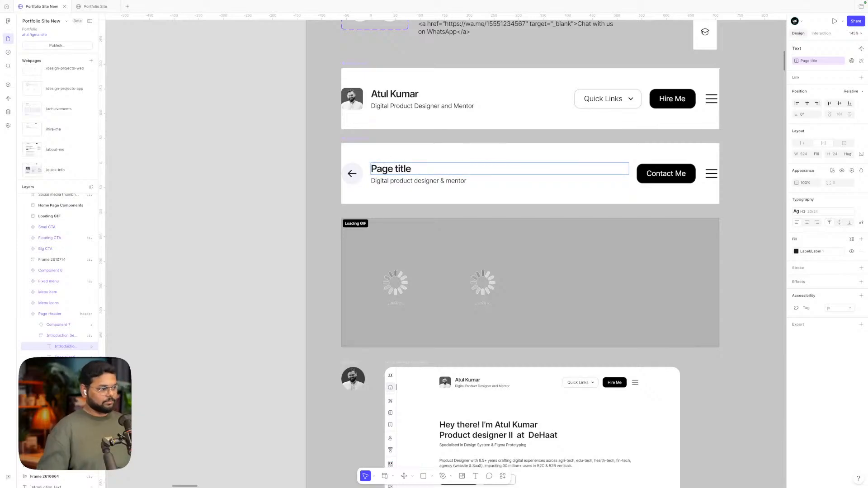
left_click(273, 184)
- Open the Page Header component's description for editing and look over the design projects pages for how headers are used
left_click(403, 182)
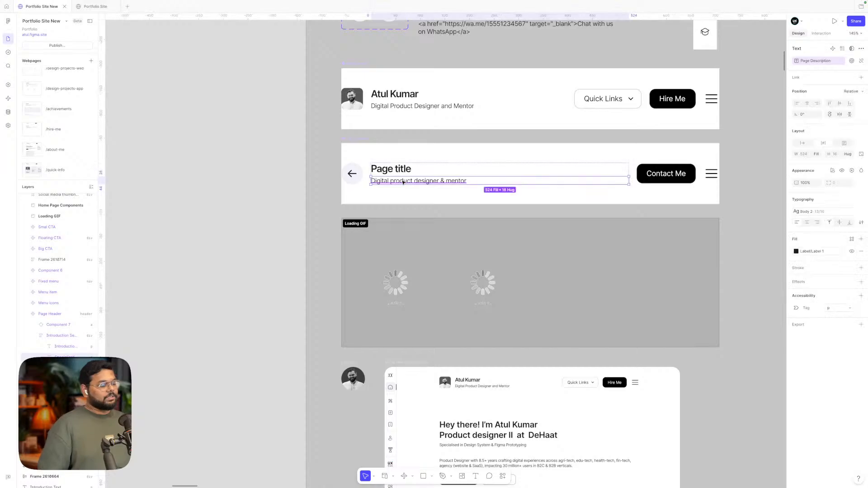
scroll(403, 182, "up", 3)
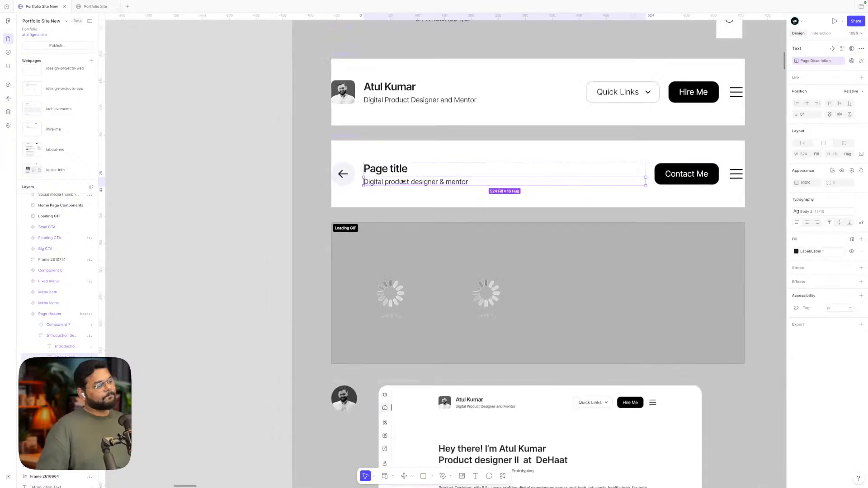
double_click(403, 182)
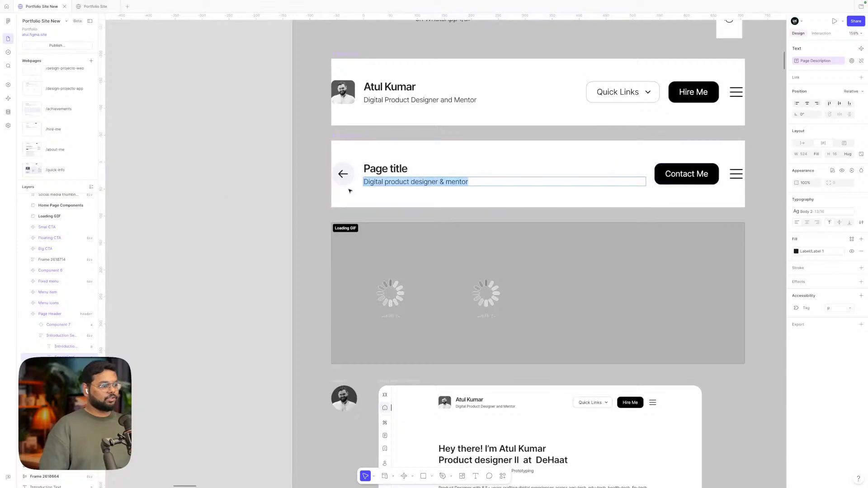
scroll(275, 201, "down", 3)
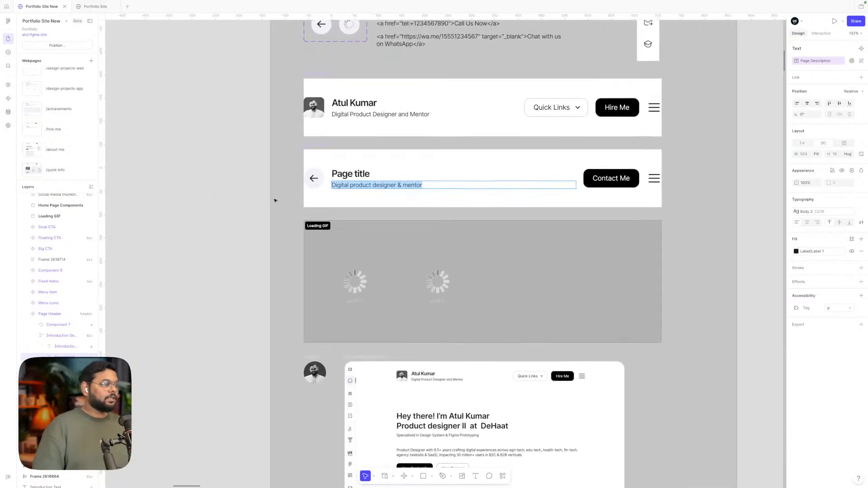
scroll(275, 201, "down", 3)
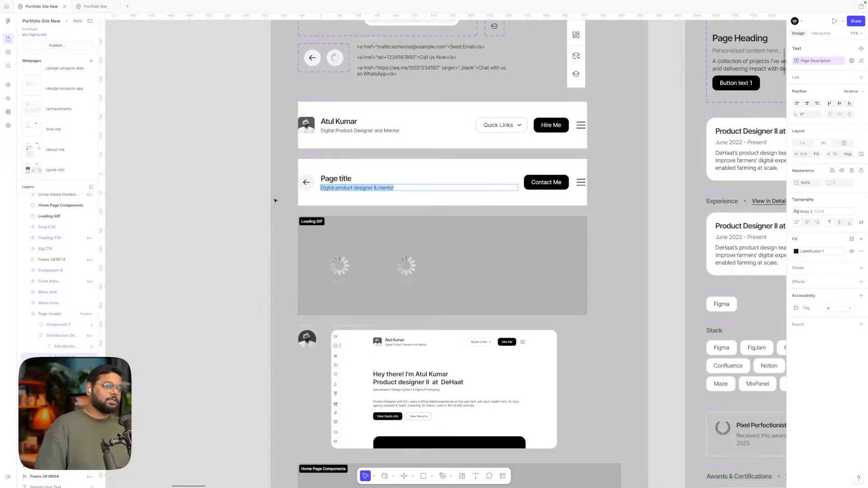
scroll(274, 201, "down", 10)
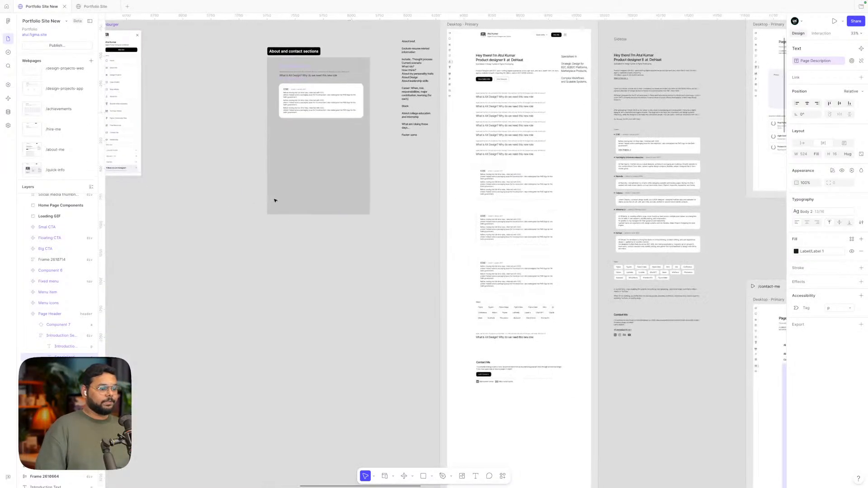
scroll(275, 200, "down", 8)
scroll(275, 201, "down", 2)
scroll(333, 298, "up", 8)
scroll(333, 298, "left", 1)
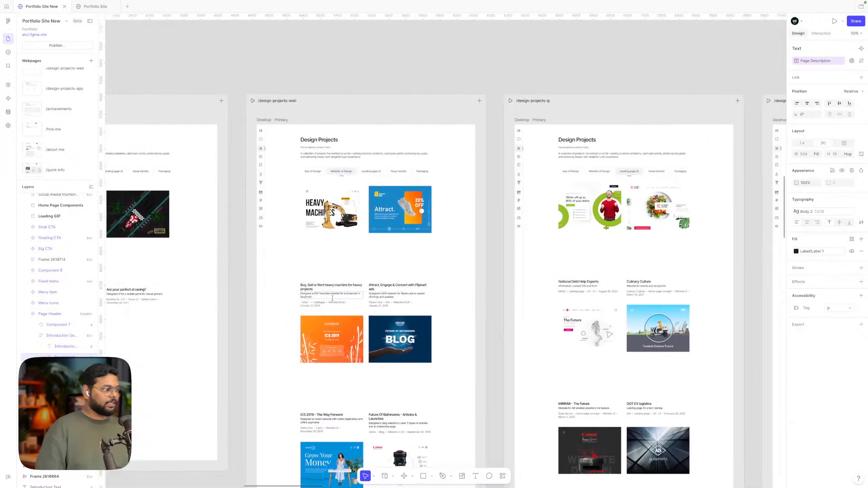
scroll(332, 299, "left", 1)
scroll(332, 298, "up", 1)
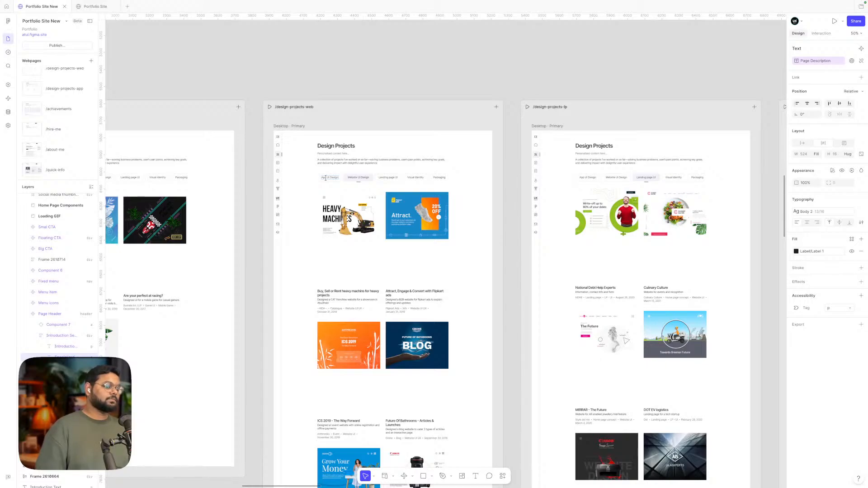
scroll(488, 187, "down", 5)
scroll(487, 186, "right", 5)
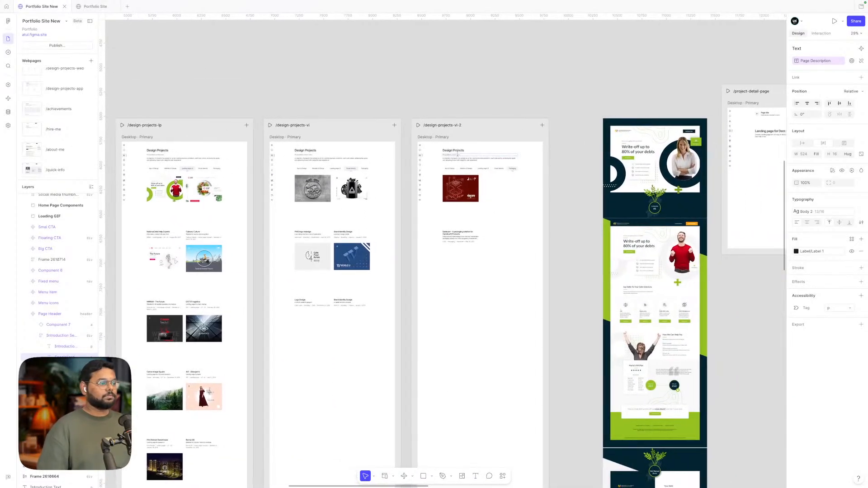
scroll(458, 153, "up", 5)
scroll(457, 154, "down", 5)
- Review the about-me, achievements and contact-me pages, and return to the project detail page's header
right_click(459, 152)
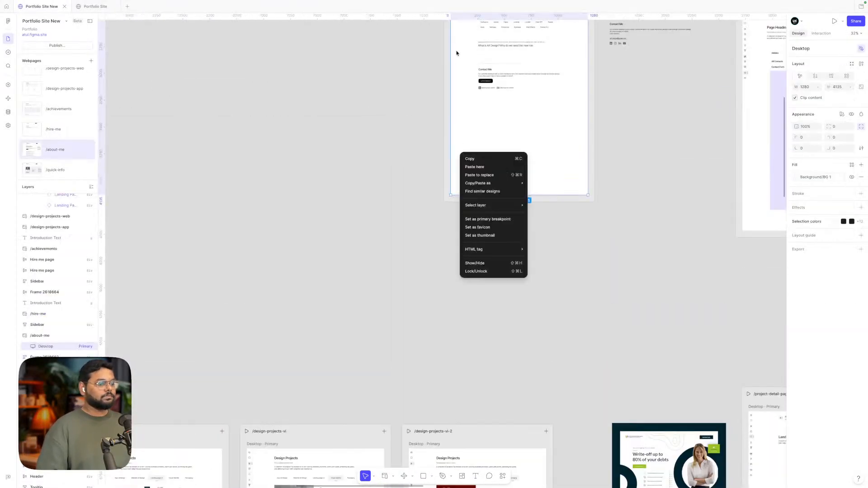
left_click(615, 232)
scroll(615, 232, "down", 6)
scroll(616, 232, "right", 5)
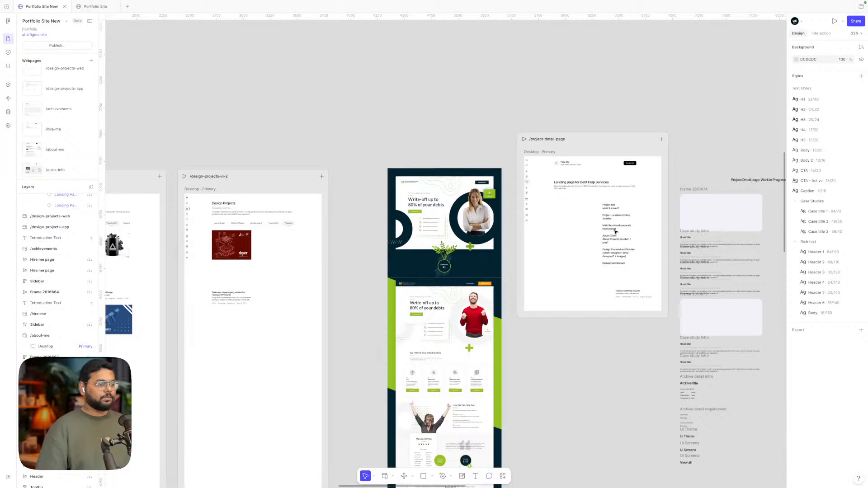
scroll(615, 232, "up", 12)
scroll(614, 232, "up", 3)
scroll(615, 232, "left", 4)
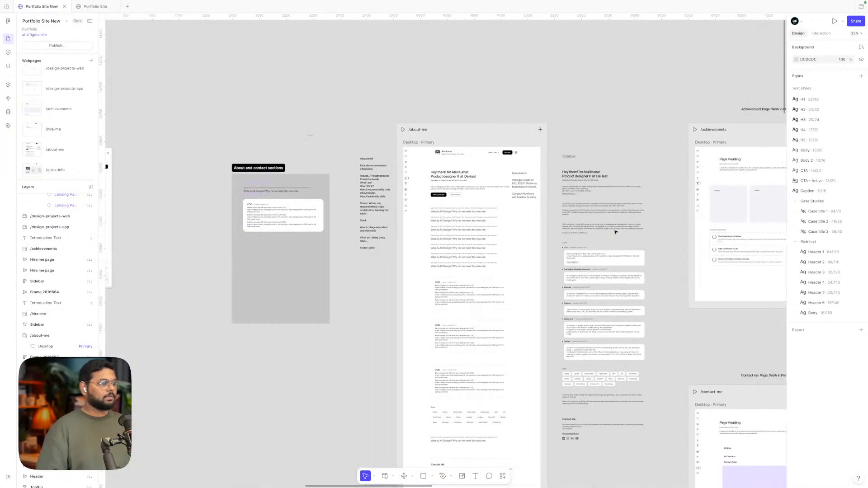
scroll(615, 232, "right", 5)
scroll(614, 232, "down", 2)
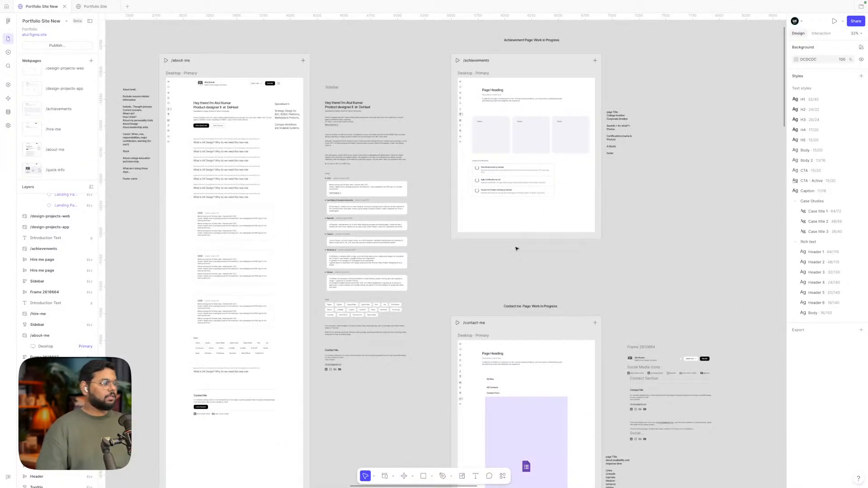
scroll(542, 267, "down", 6)
scroll(558, 276, "down", 5)
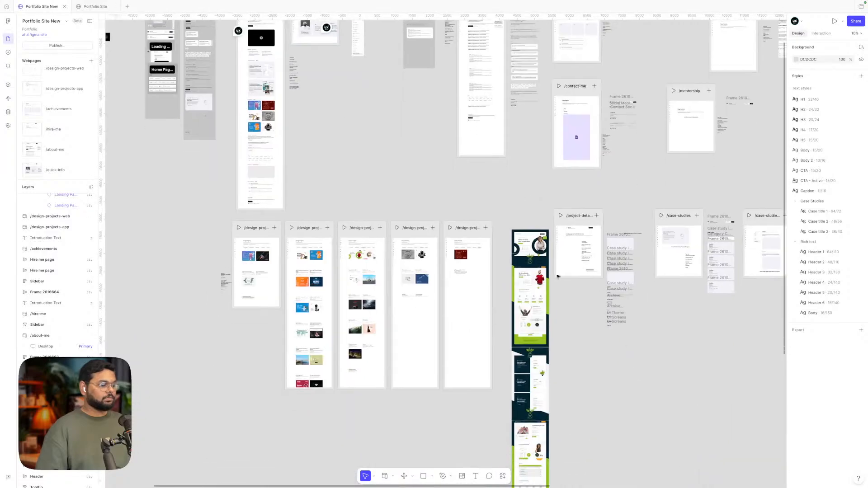
scroll(557, 275, "right", 3)
scroll(560, 198, "up", 6)
scroll(418, 103, "up", 5)
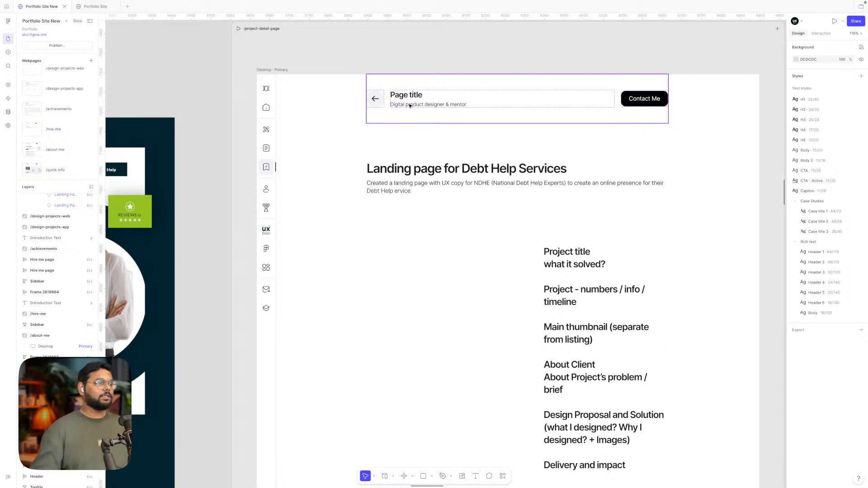
- Append "(pro" to the title in the project detail page's header
double_click(416, 95)
double_click(416, 94)
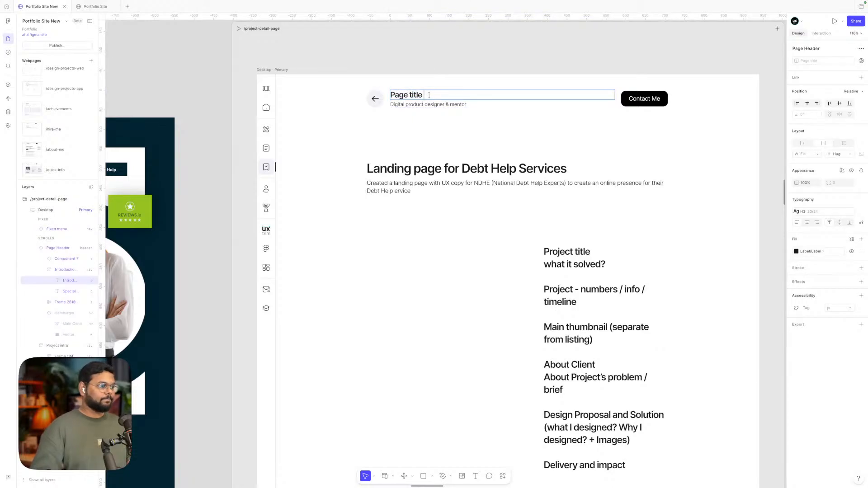
type("(pro")
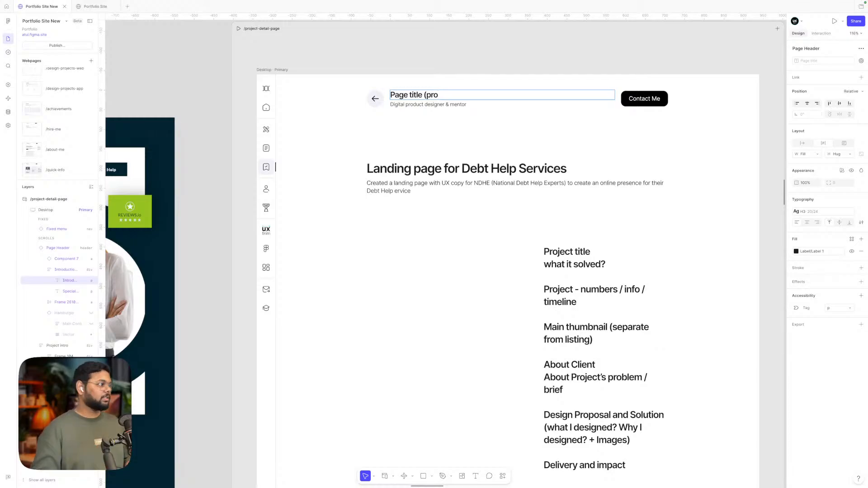
- Examine the fields of the Landing Pages CMS collection, and return to the header description on the project detail page
left_click(8, 112)
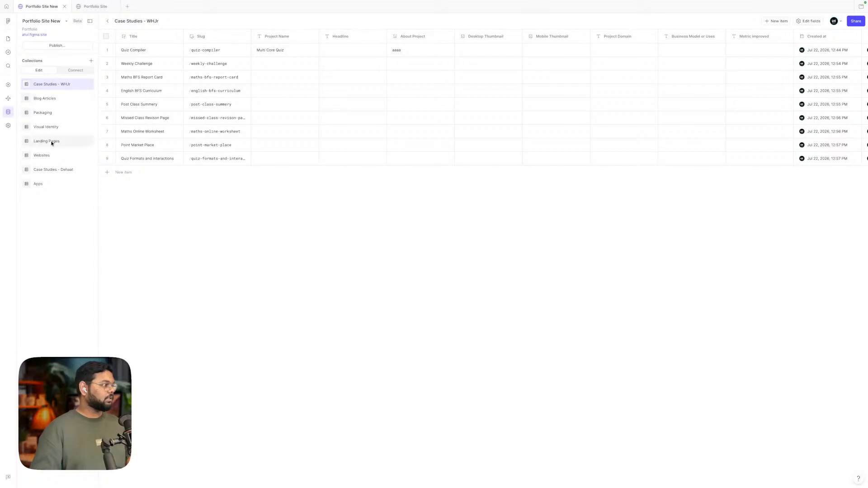
left_click(52, 143)
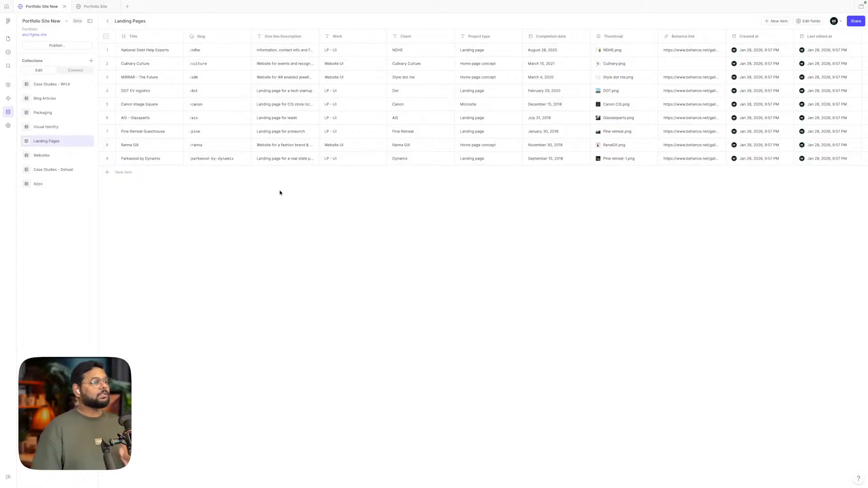
left_click(8, 41)
left_click(436, 101)
double_click(435, 104)
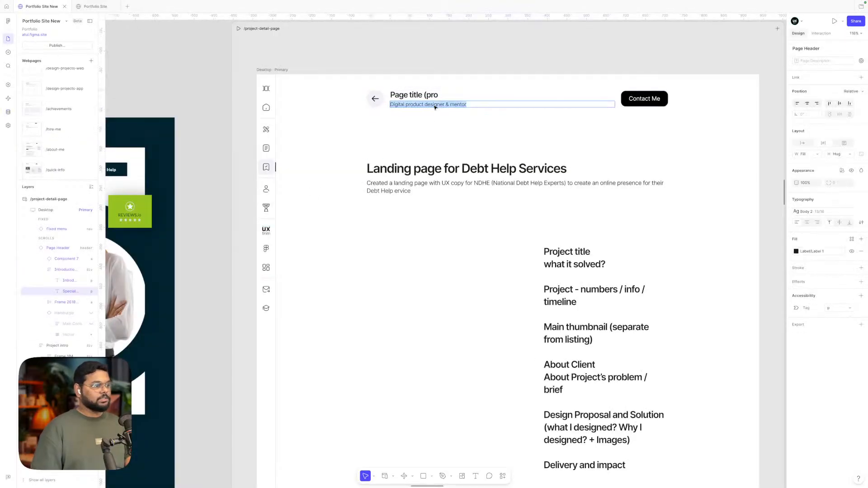
scroll(445, 201, "down", 5)
scroll(446, 203, "left", 5)
scroll(446, 203, "down", 3)
scroll(445, 203, "left", 5)
scroll(446, 203, "right", 3)
scroll(446, 203, "right", 10)
scroll(521, 143, "up", 3)
scroll(520, 144, "up", 1)
left_click(516, 84)
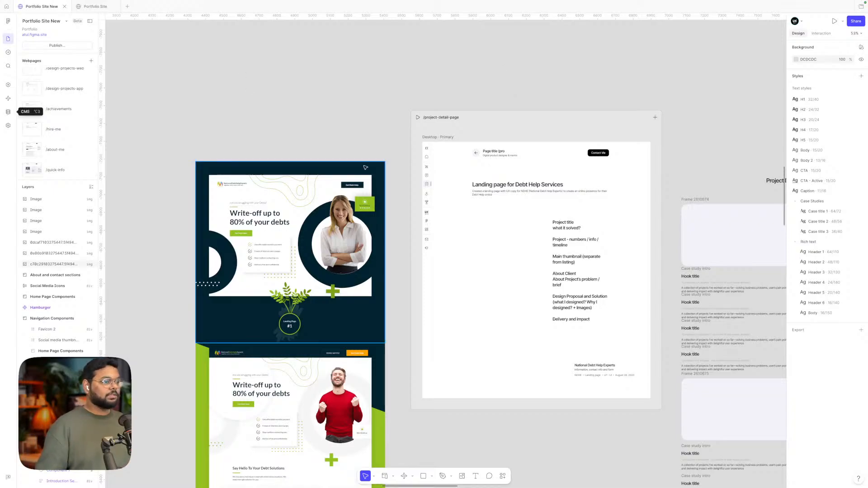
- Complete the header title on the project detail page as "Page title (project name / title)"
scroll(509, 159, "up", 5)
double_click(500, 153)
left_click(500, 145)
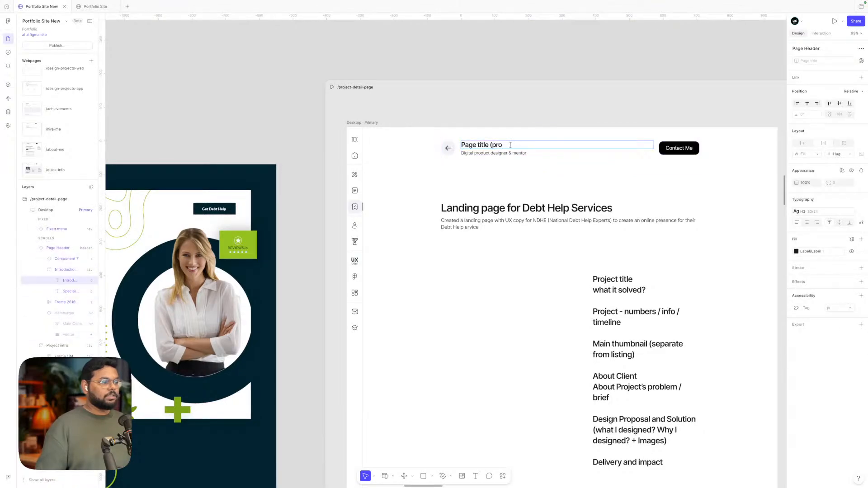
type("ject")
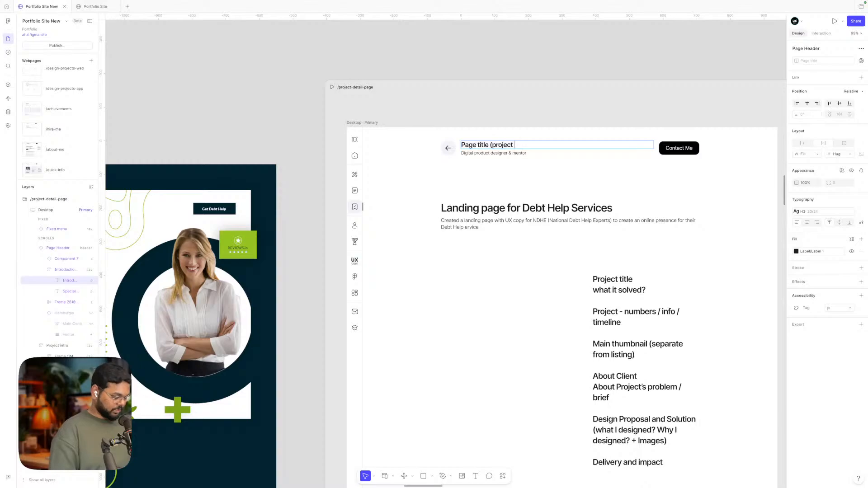
type(" nam")
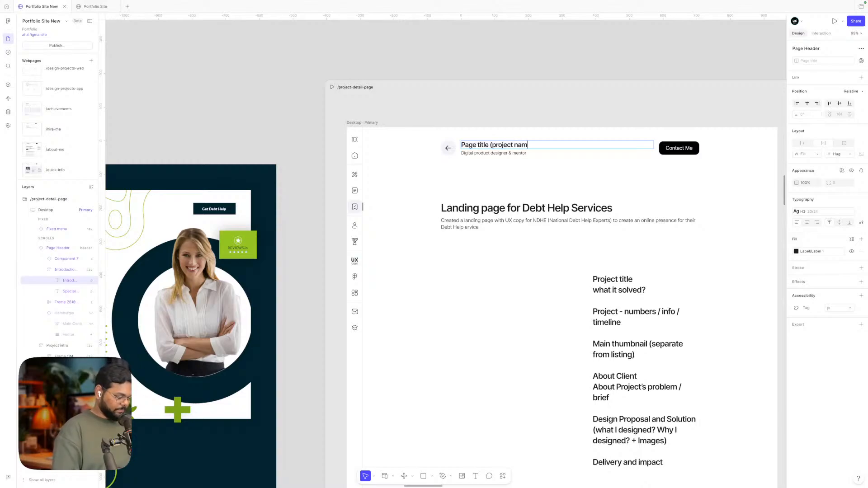
type("e / titl")
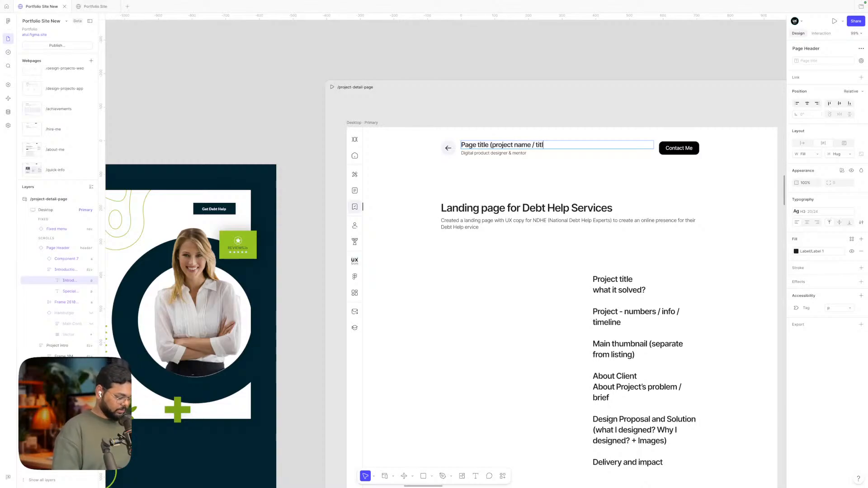
type("e)")
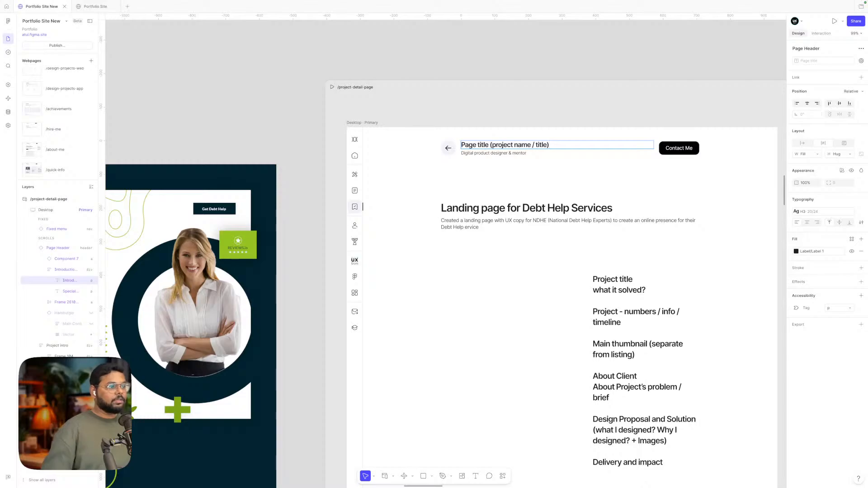
- Replace the header description on the project detail page with "Type of project - Description"
left_click(510, 152)
double_click(509, 153)
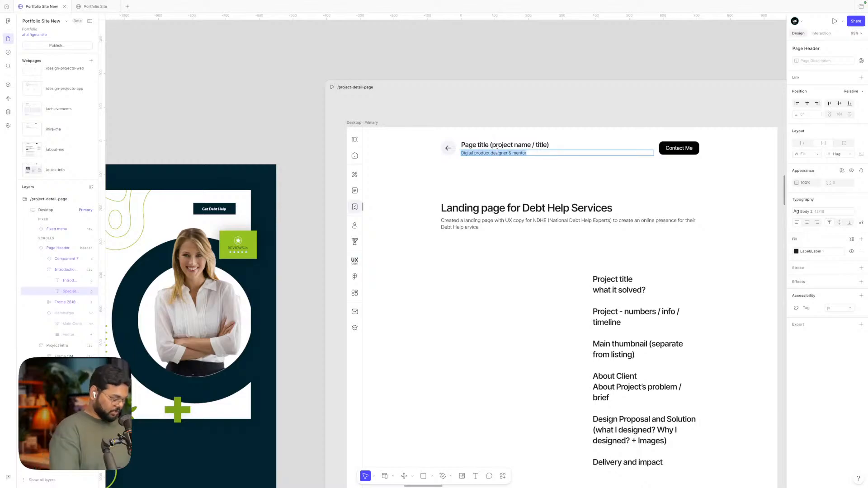
type("Typ")
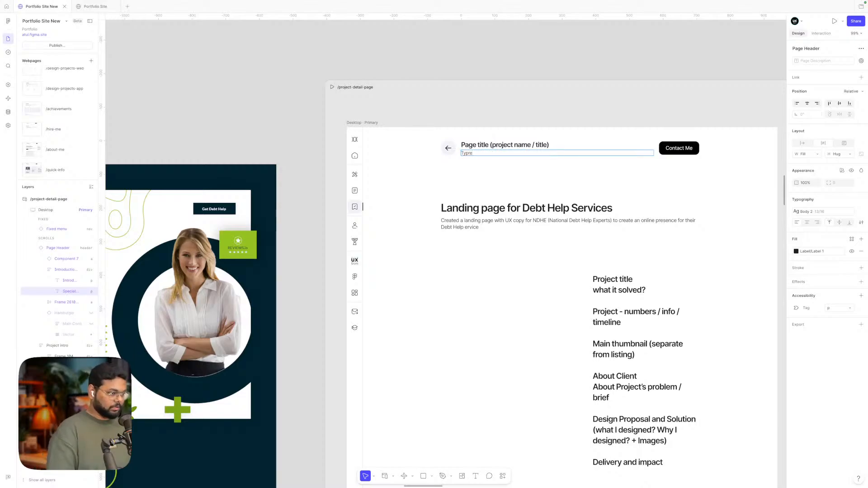
type("e of project")
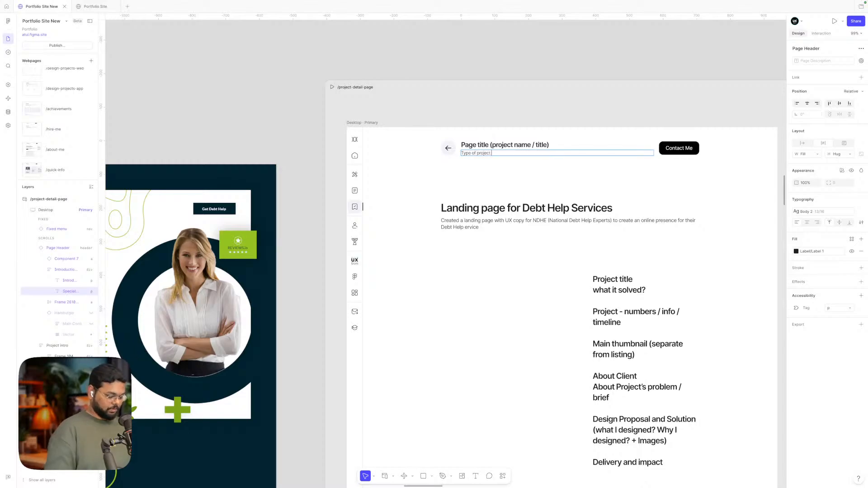
type(" - exp")
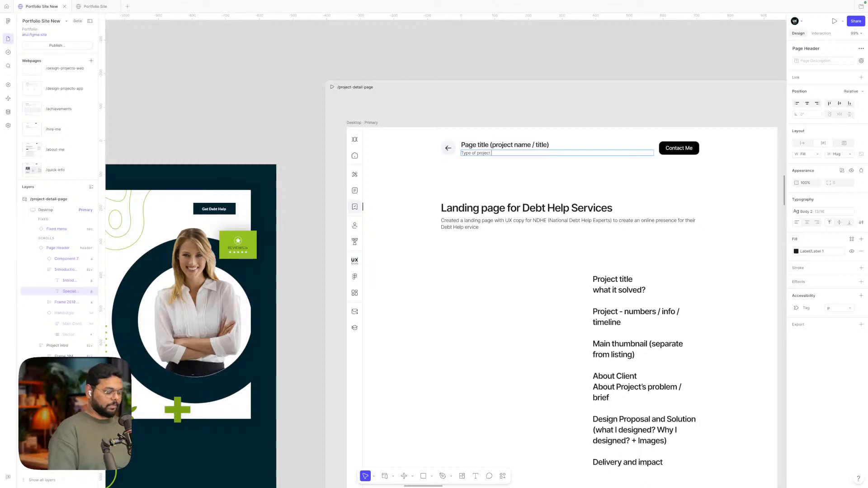
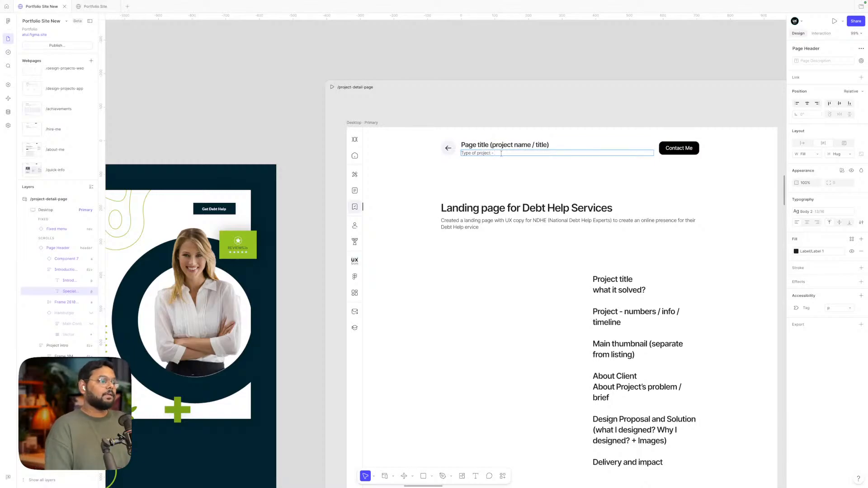
type("e")
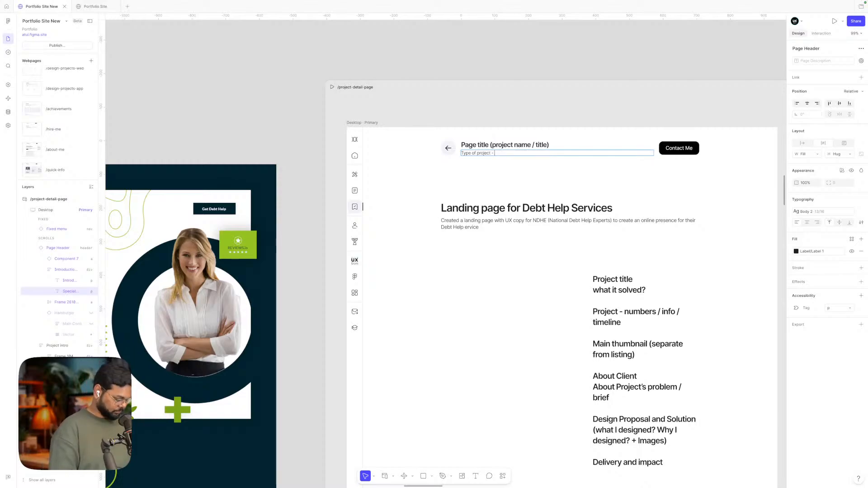
type("exp")
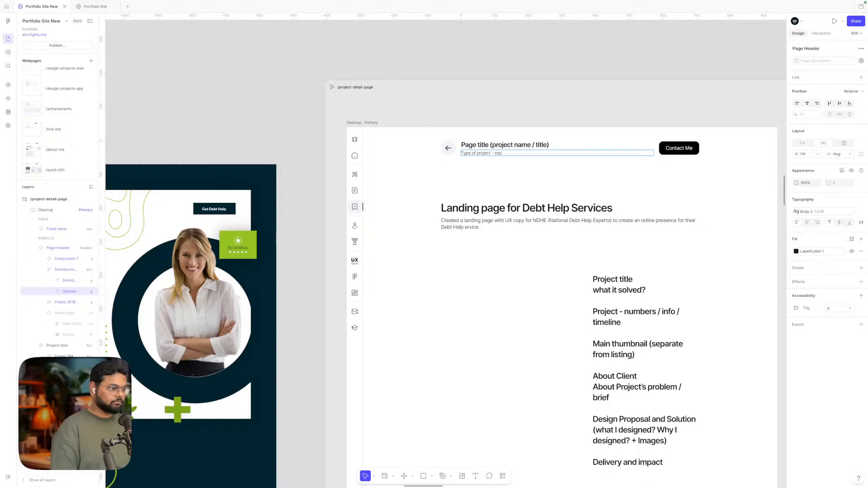
key("BackSpace")
key("BackSpace")
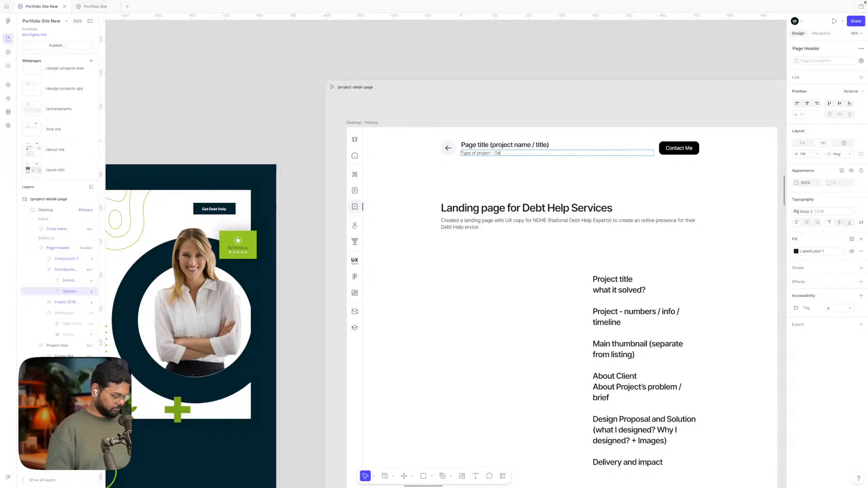
type("ription")
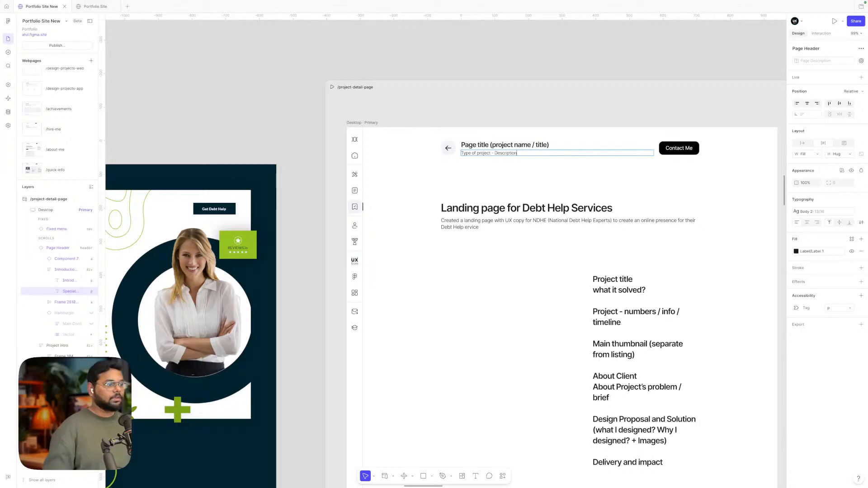
- Copy the header description text "Type of project - Description" on the project detail page
left_click(522, 66)
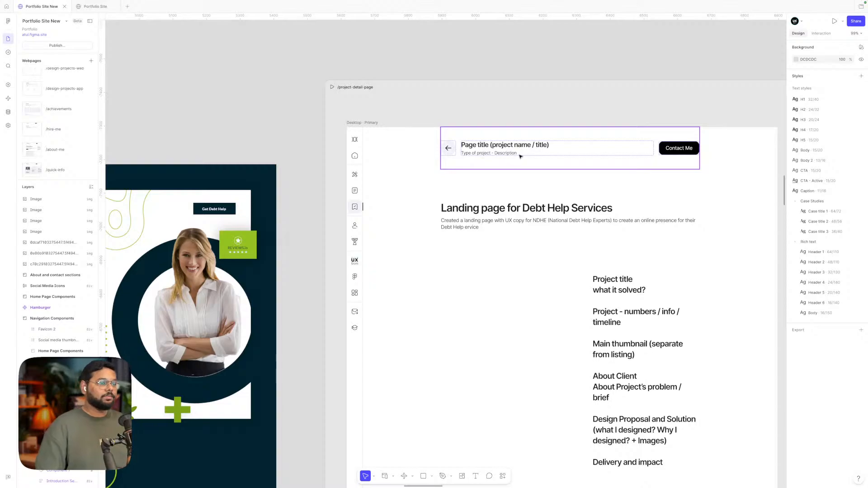
left_click(510, 149)
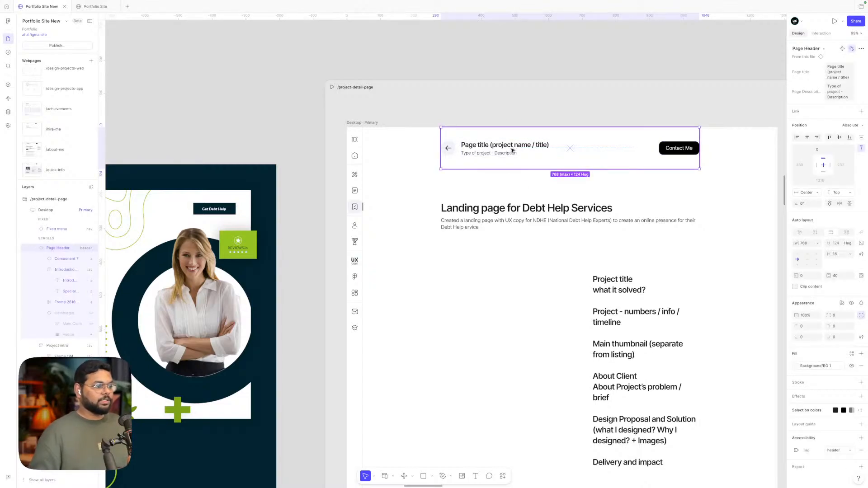
left_click(527, 23)
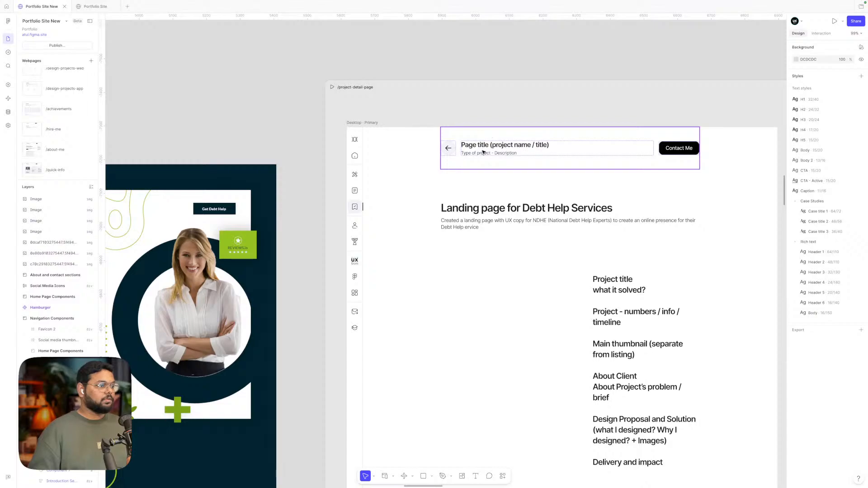
double_click(483, 153)
key("super+c")
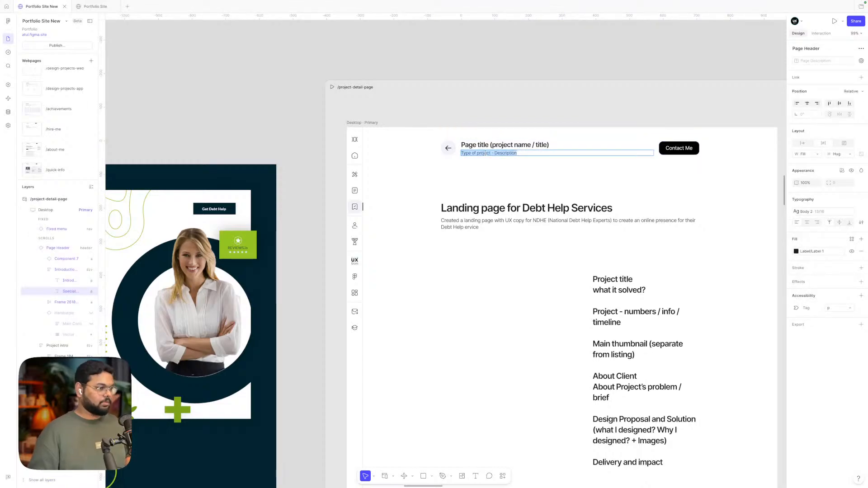
- Replace the description in the main Page Header component with the copied "Type of project - Description" text
scroll(484, 153, "down", 5)
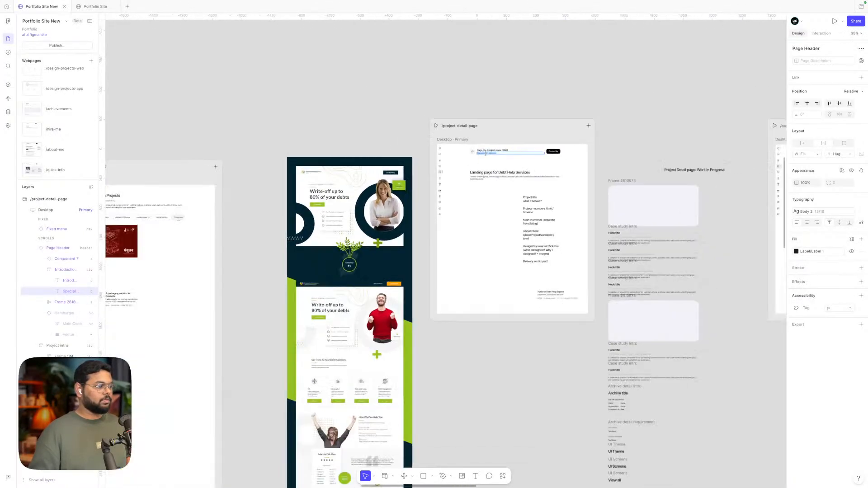
scroll(485, 154, "left", 10)
scroll(485, 154, "up", 5)
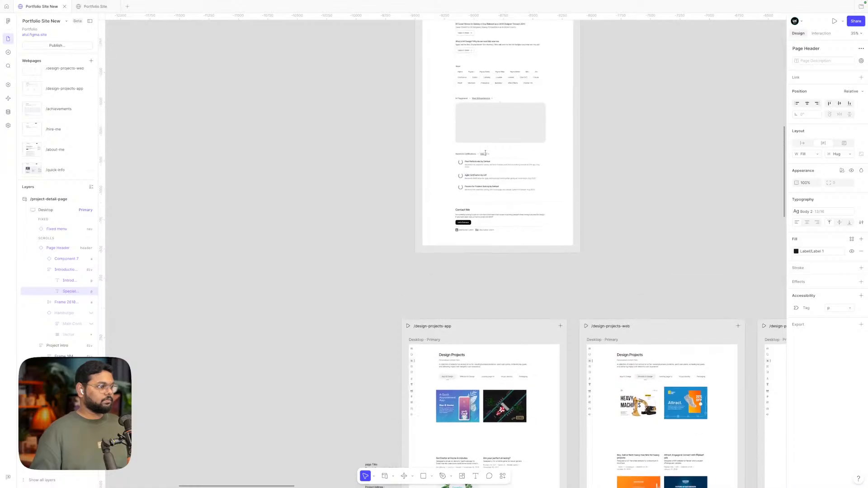
scroll(485, 153, "down", 5)
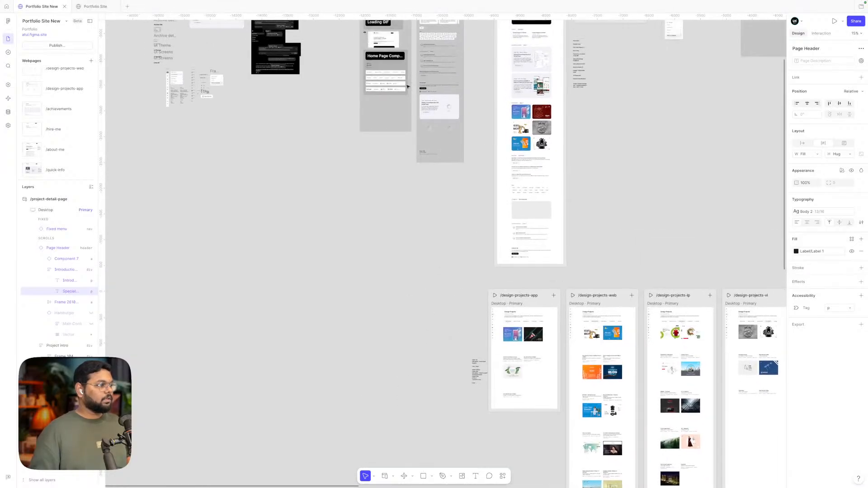
scroll(411, 87, "up", 3)
scroll(411, 86, "left", 1)
scroll(411, 75, "up", 10)
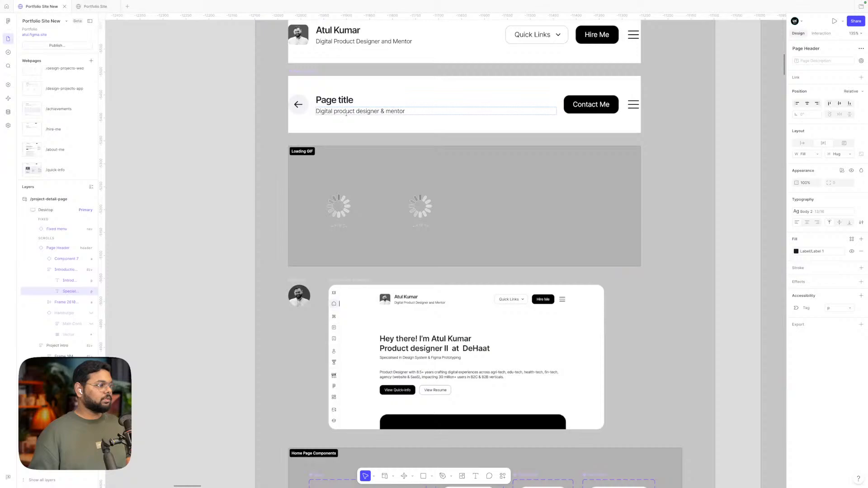
double_click(347, 113)
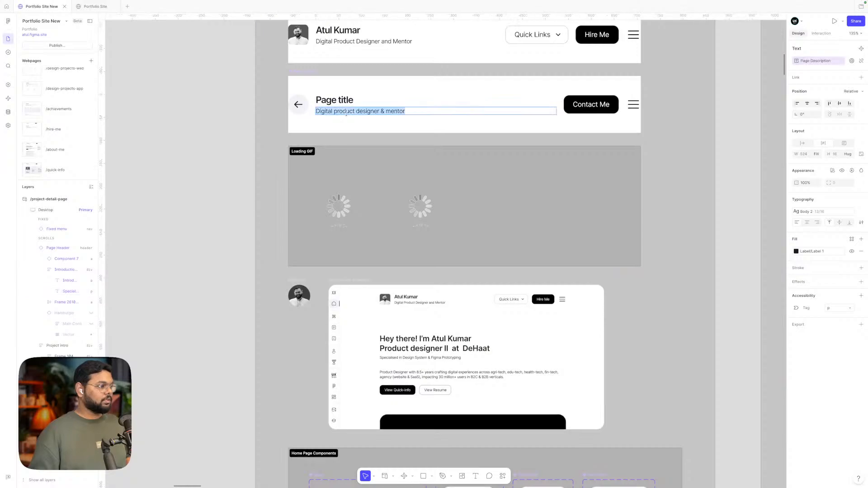
key("super+v")
key("Escape")
left_click(207, 105)
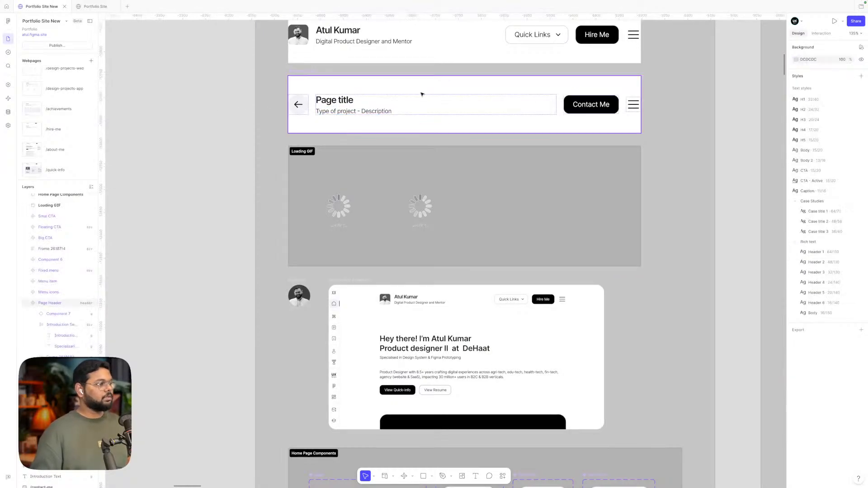
- Copy the header title "Page title (project name / title)" from the project detail page
scroll(422, 94, "down", 4)
scroll(457, 111, "right", 15)
scroll(457, 111, "down", 5)
scroll(456, 110, "down", 5)
scroll(457, 110, "right", 12)
scroll(456, 110, "down", 5)
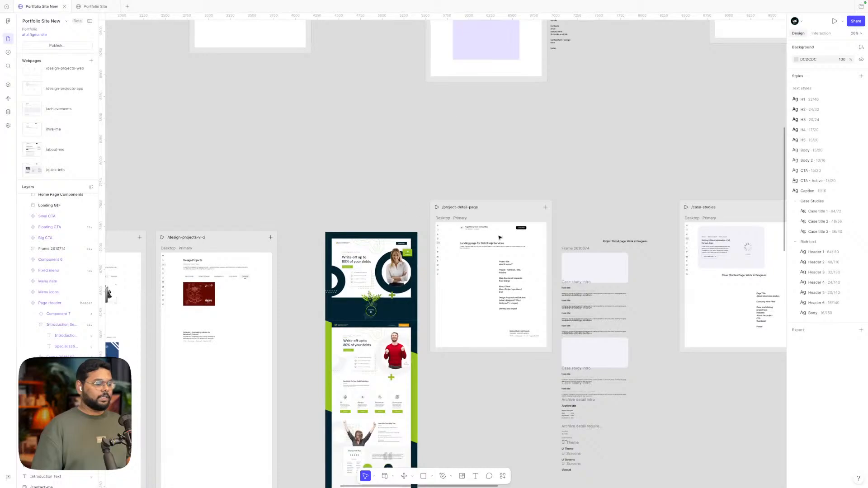
scroll(499, 237, "up", 8)
left_click(419, 203)
double_click(420, 202)
double_click(420, 202)
key("ctrl+c")
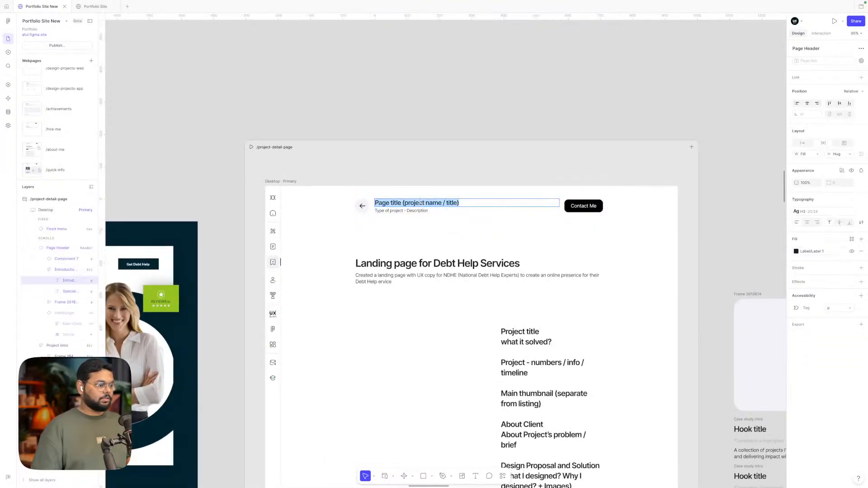
key("Escape")
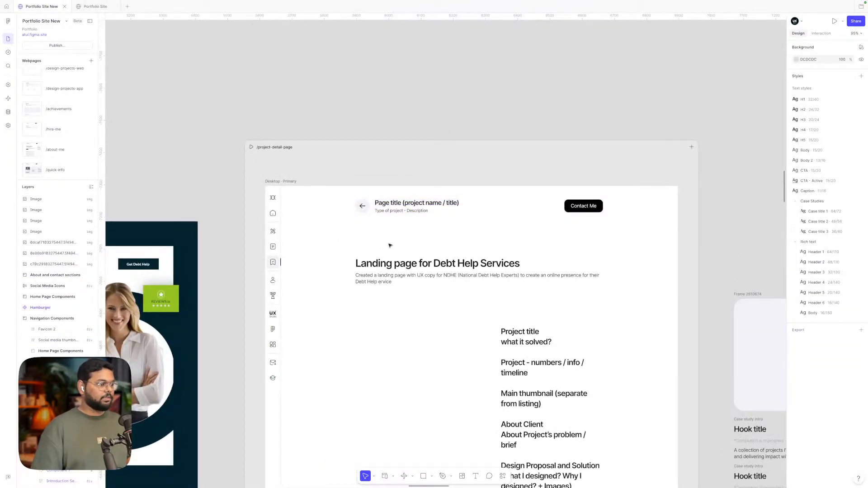
- Reset the Page Header instance on the project detail page and hide its hamburger icon
right_click(416, 209)
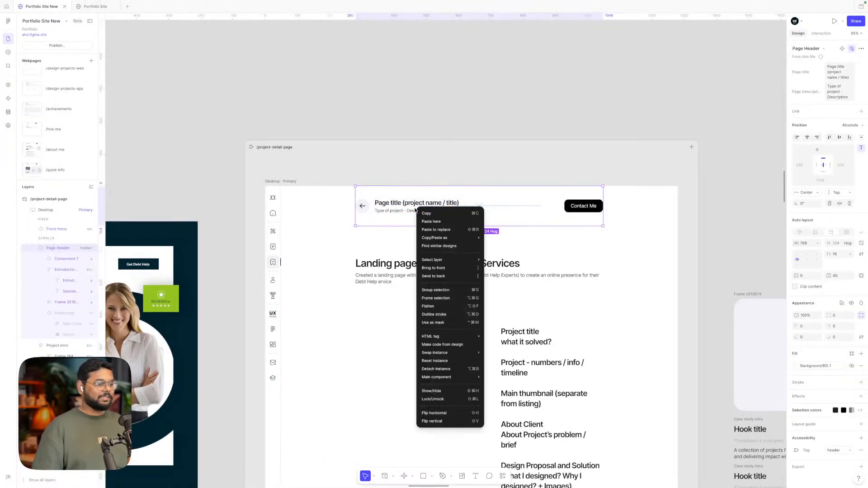
left_click(438, 361)
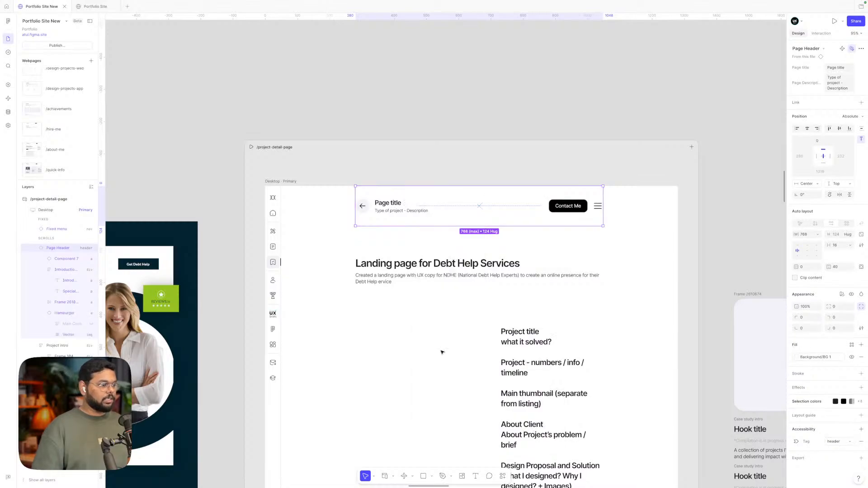
left_click(597, 207)
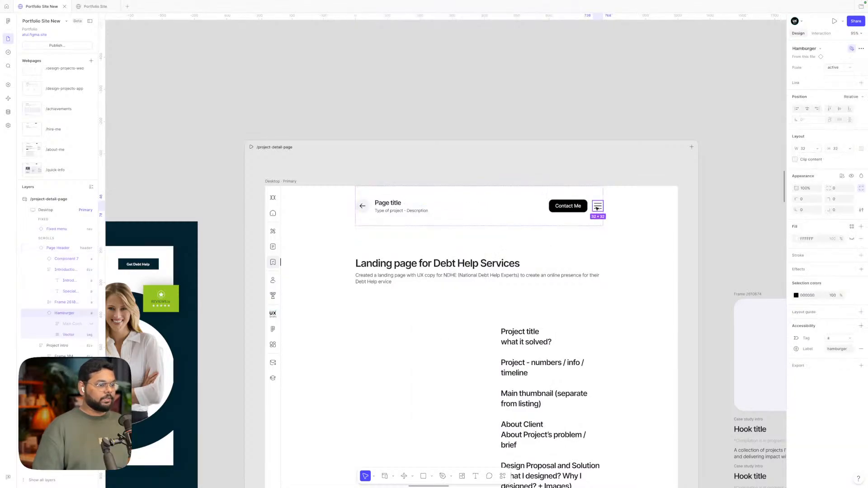
left_click(91, 314)
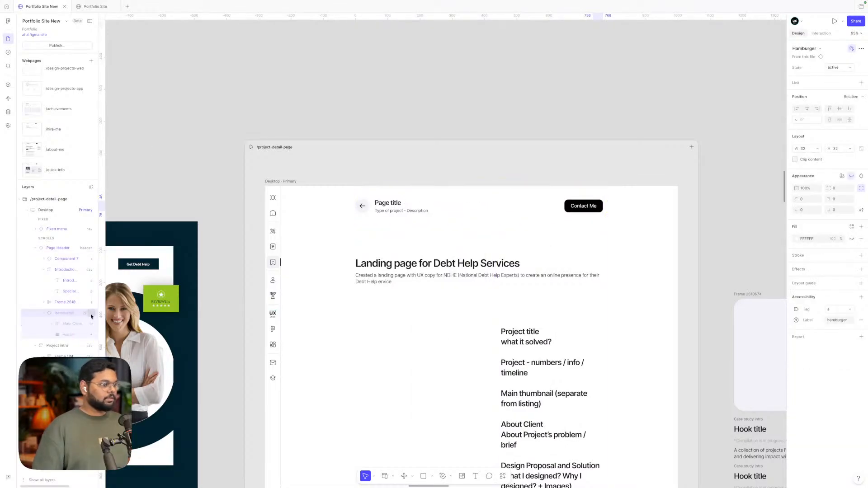
- Replace the reset header's title with the copied text "Page title (project name / title)"
left_click(389, 204)
double_click(389, 204)
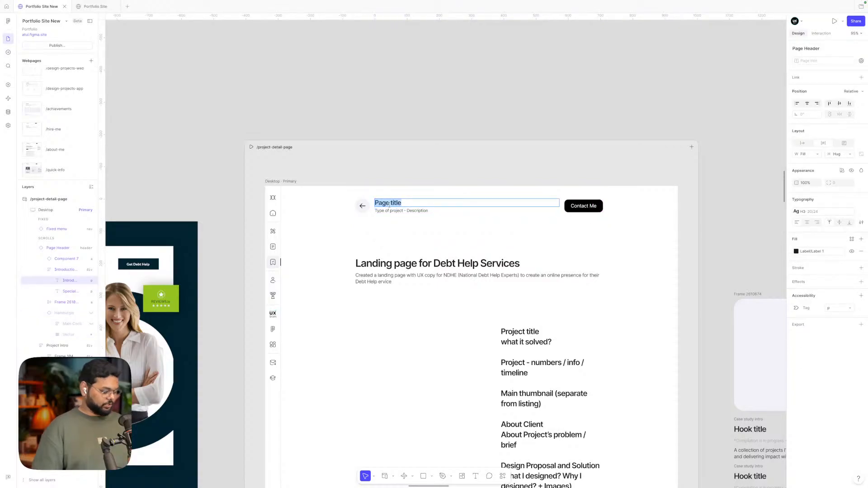
key("ctrl+v")
left_click(454, 103)
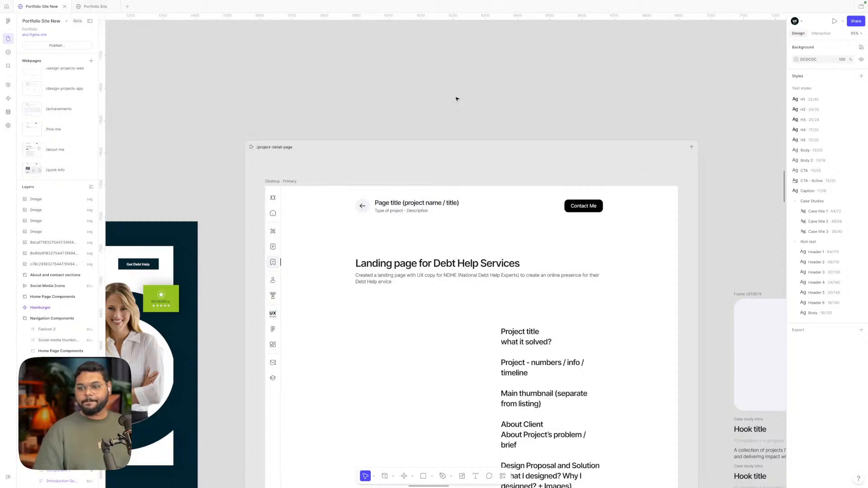
- Move the Project Intro block with the Debt Help Services title up to about 204 px from the page's top edge
scroll(404, 108, "down", 6)
scroll(402, 143, "up", 1)
left_click(403, 142)
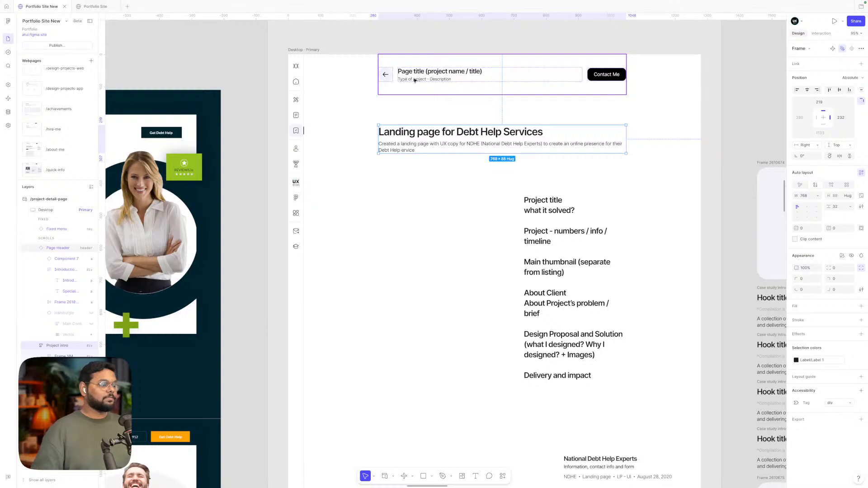
left_click_drag(436, 136, 436, 131)
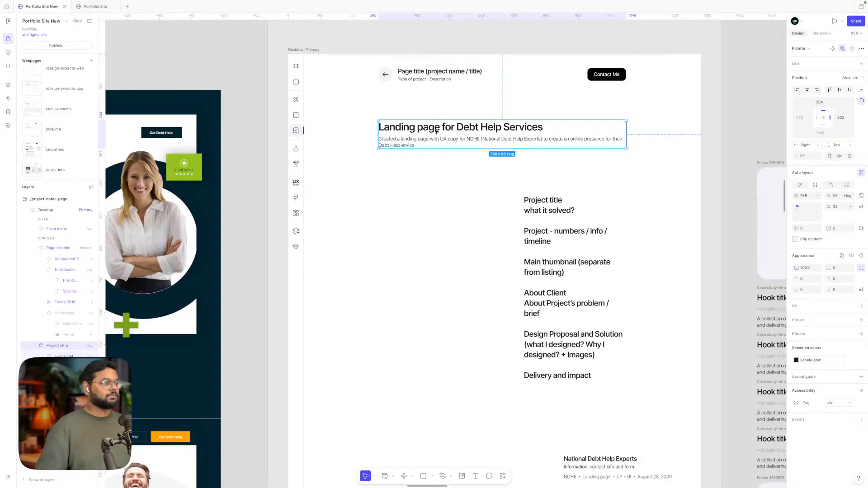
double_click(434, 128)
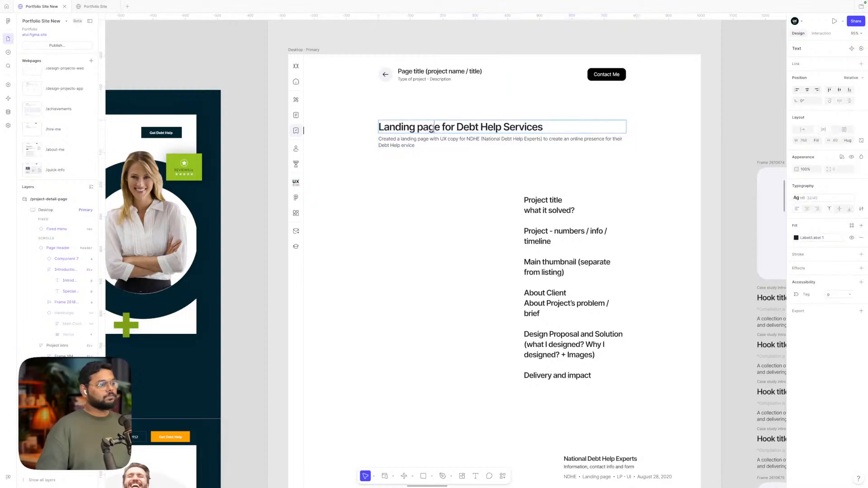
triple_click(432, 128)
double_click(432, 128)
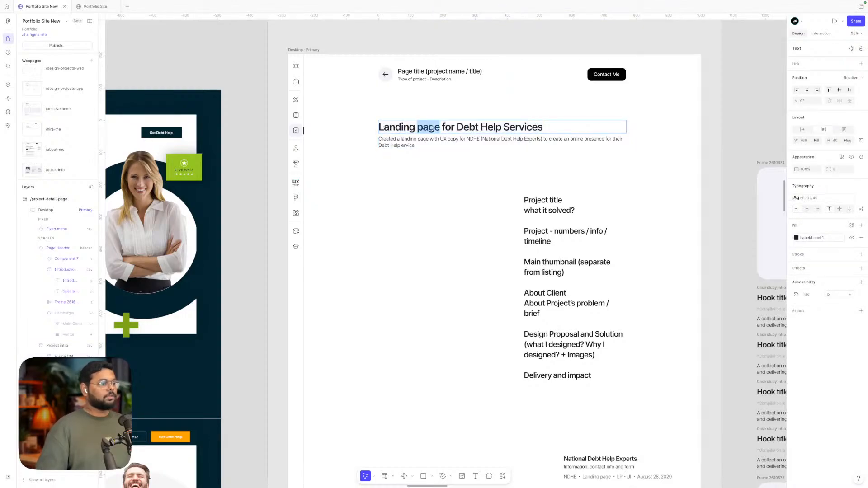
double_click(448, 128)
left_click(441, 127)
double_click(450, 128)
left_click(423, 182)
scroll(423, 183, "left", 1)
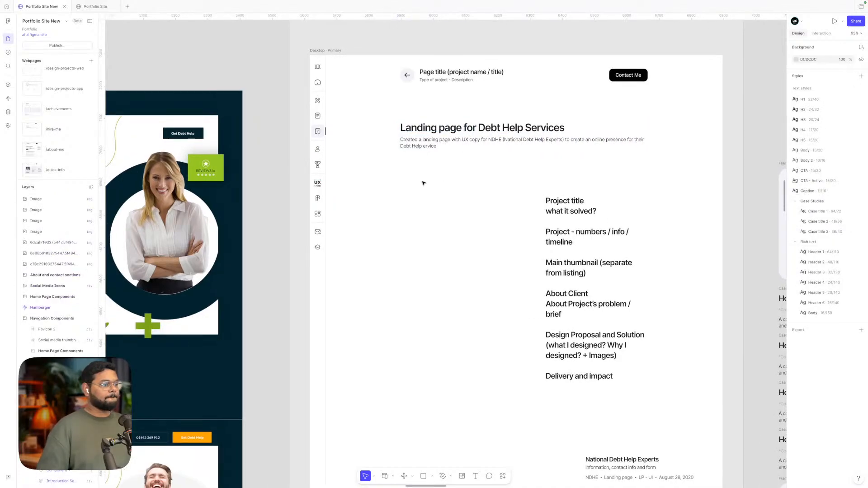
- Correct the spelling of the last word in the project intro's description to "Service"
double_click(418, 139)
double_click(417, 139)
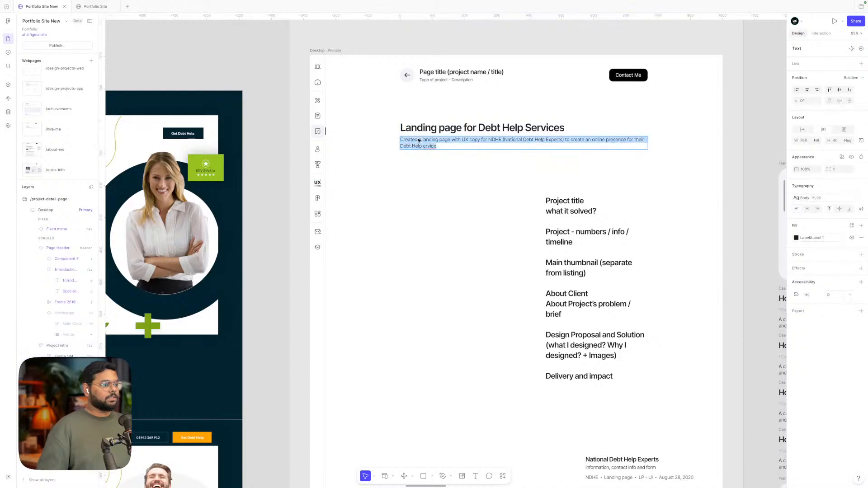
left_click(423, 146)
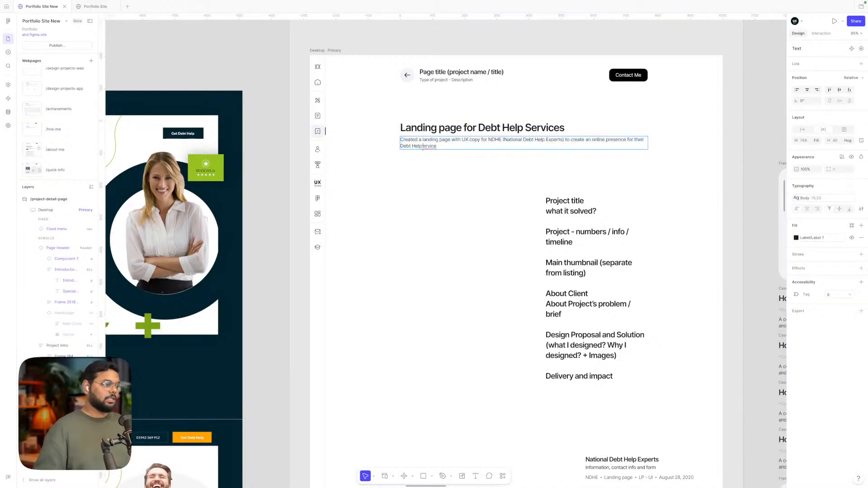
type("S")
key("Escape")
left_click(433, 177)
scroll(432, 177, "right", 1)
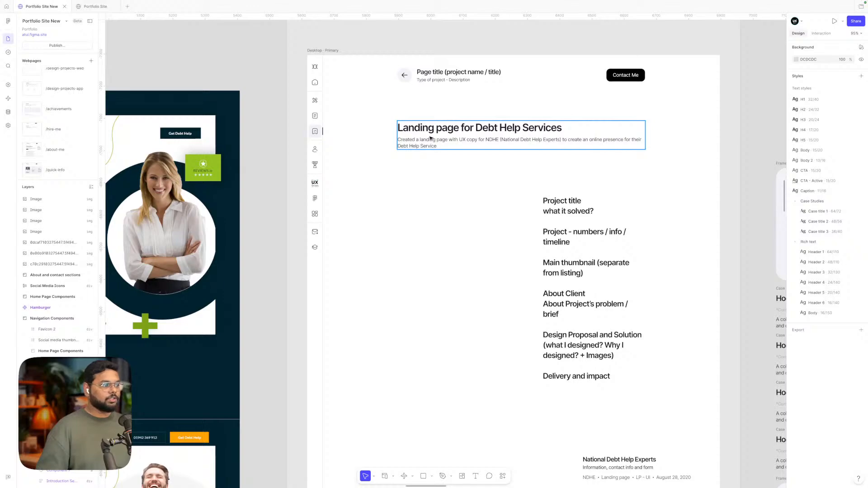
- Draw a rectangle about 767 × 162 px below the project intro and move the content outline notes down below it
left_click(430, 138)
left_click(451, 217)
scroll(451, 217, "right", 3)
left_click(423, 477)
left_click_drag(339, 153, 587, 204)
left_click_drag(525, 226, 488, 284)
- Round the grey rectangle's corners with a radius of 16
left_click(543, 192)
left_click(835, 213)
type("8")
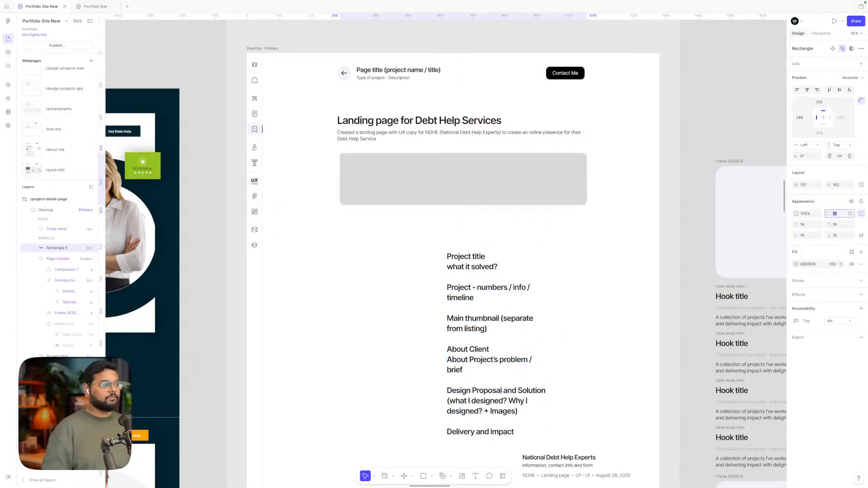
left_click(539, 238)
- Place a copy of a case study intro's description text inside the grey rectangle on the project detail page
scroll(537, 231, "down", 1)
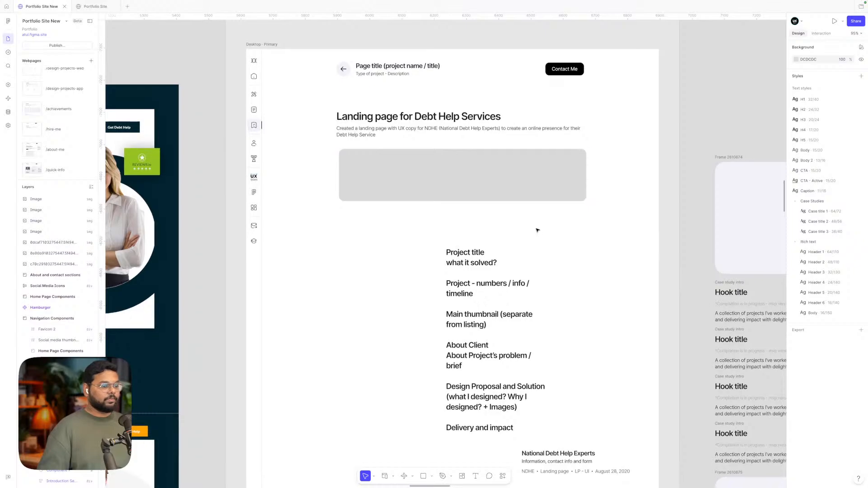
scroll(537, 230, "down", 5)
scroll(537, 230, "up", 3)
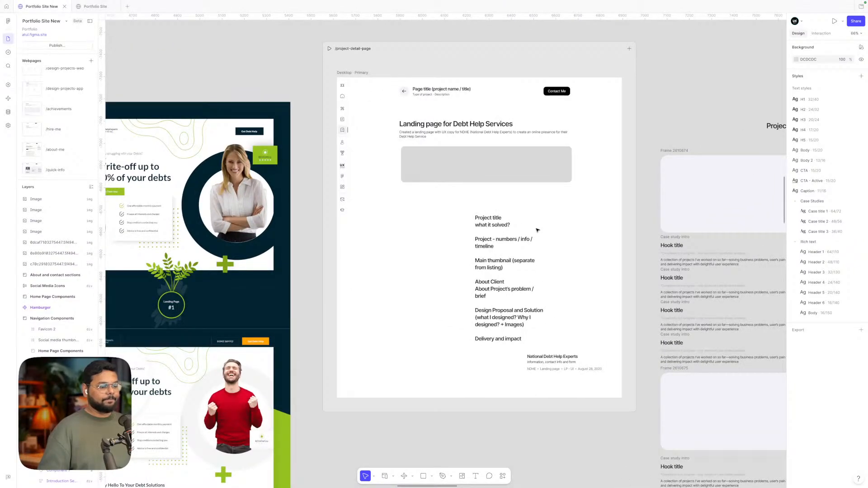
left_click(677, 264)
left_click_drag(677, 264, 423, 164)
scroll(421, 157, "up", 4)
- Replace the description text inside the rectangle with "Client" and set the text box to auto width
double_click(422, 163)
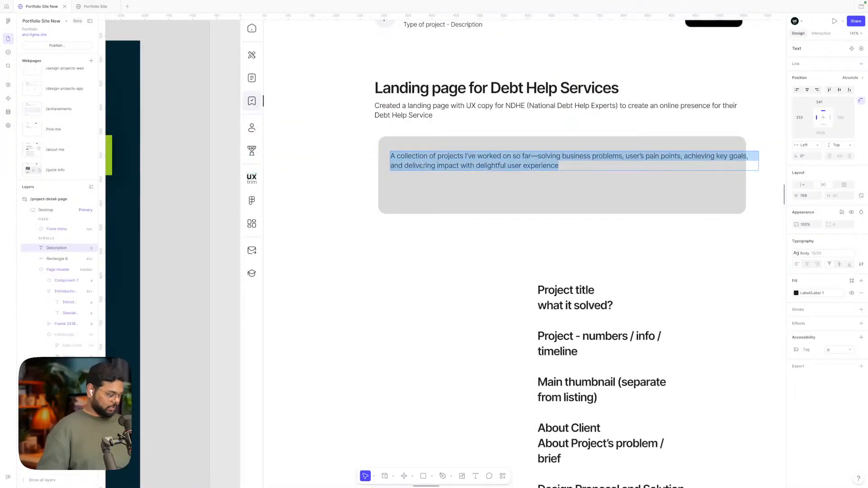
type("Client")
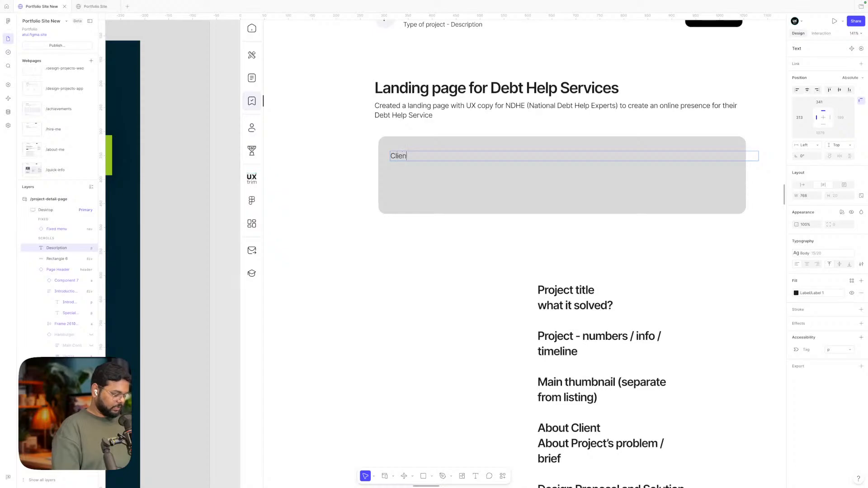
left_click(801, 185)
key("Escape")
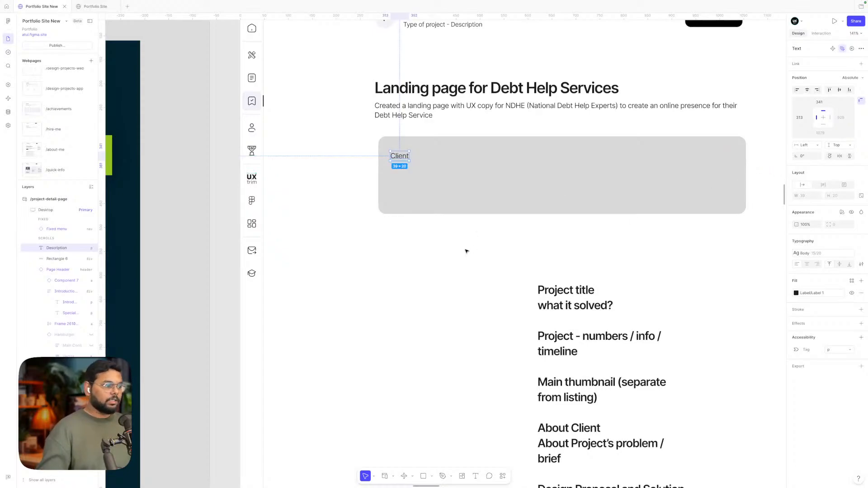
- Duplicate the "Client" label directly beneath itself and change the copy's text to "Client Name"
left_click(457, 248)
mouse_move(402, 156)
left_mouse_down()
mouse_move(405, 149)
mouse_move(403, 162)
left_mouse_up()
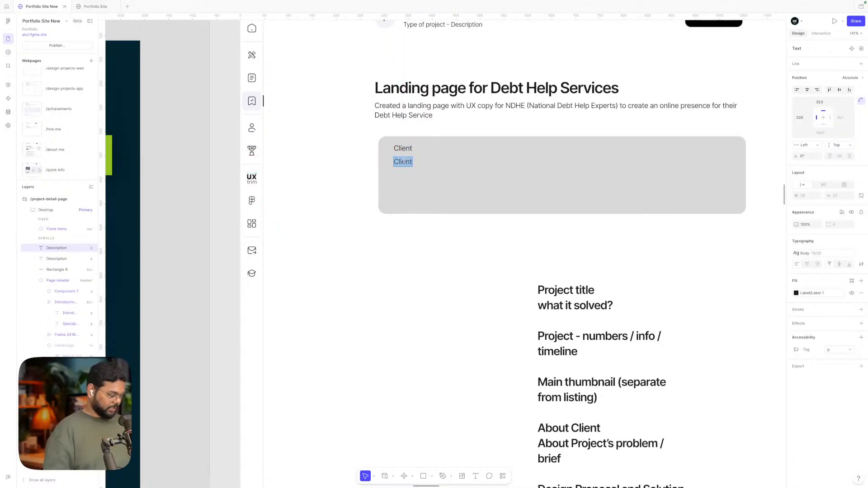
type("Client Name")
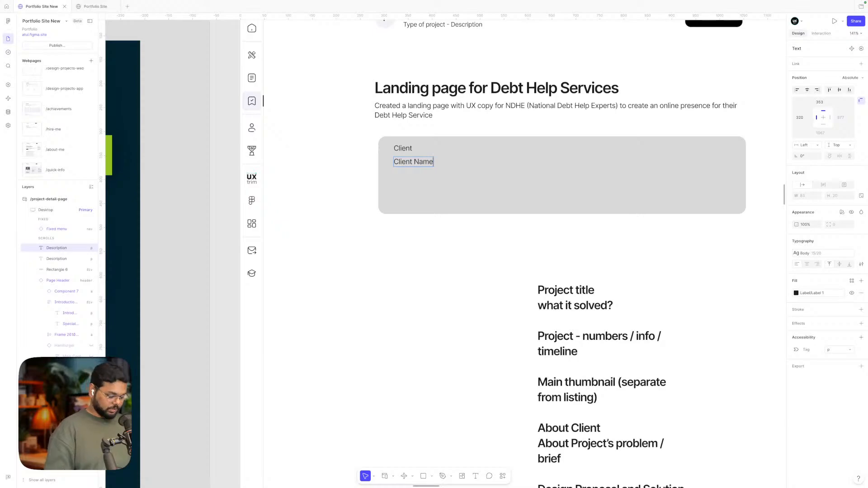
- Enclose the "Client Name" placeholder in angle brackets so it reads "<Client Name>"
type(">")
type("<")
left_click(384, 229)
- Duplicate the client label and placeholder to their right inside the grey box, and change the copied label to "Project Domain"
left_click_drag(409, 164, 490, 167)
left_click(405, 149, "shift")
left_click(495, 148)
double_click(498, 149)
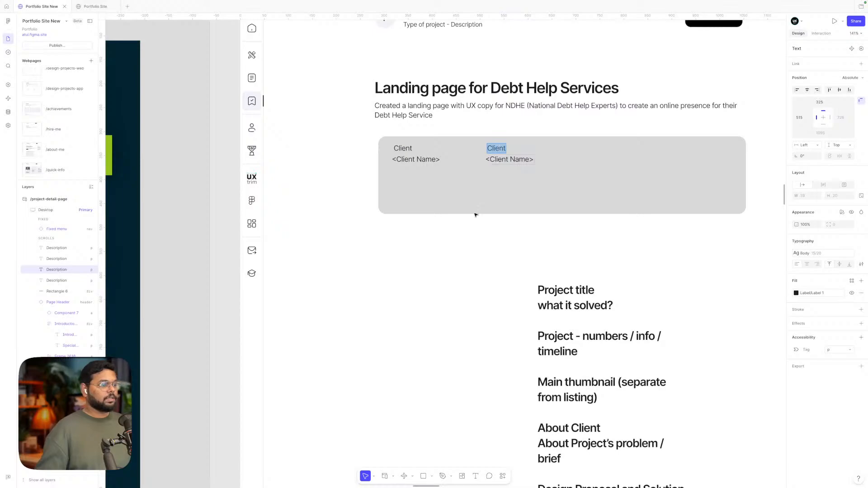
scroll(474, 214, "up", 3)
scroll(474, 215, "right", 2)
type("P")
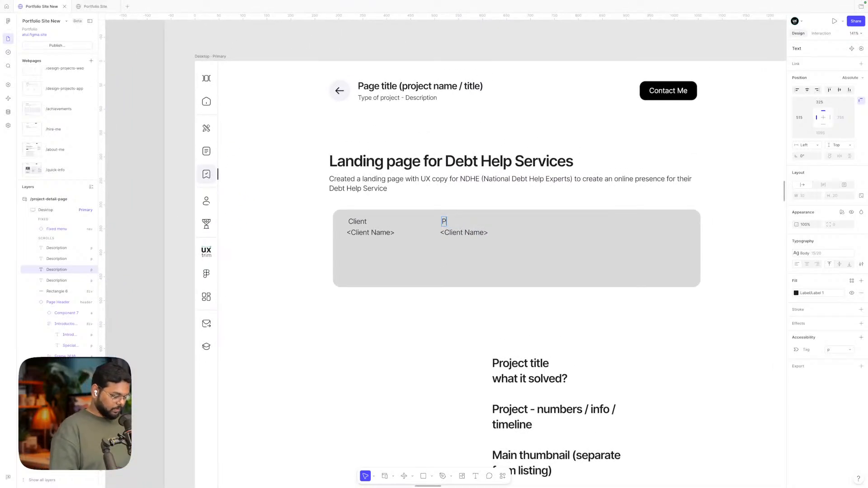
type("roject")
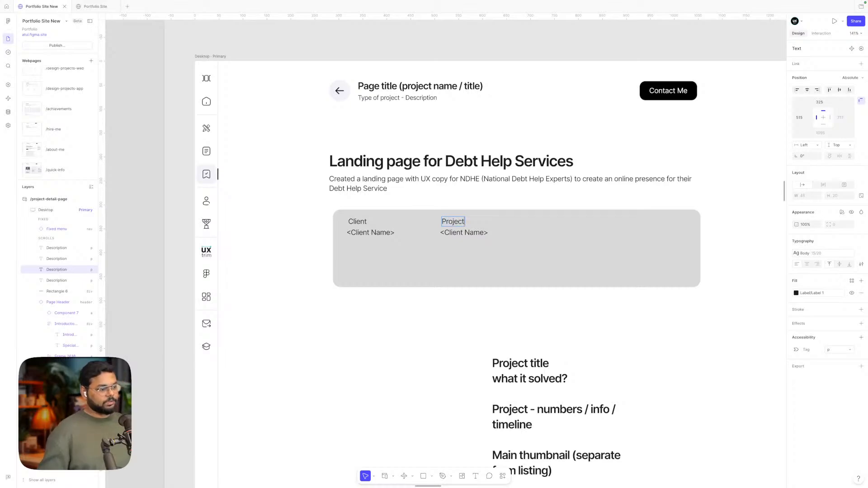
type(" Domain")
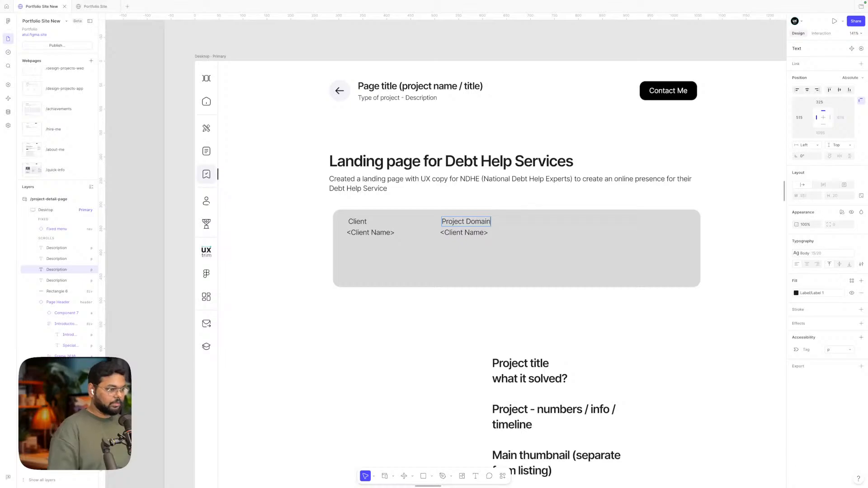
- Change the placeholder beneath "Project Domain" to "<Domain Name>"
left_click(458, 233)
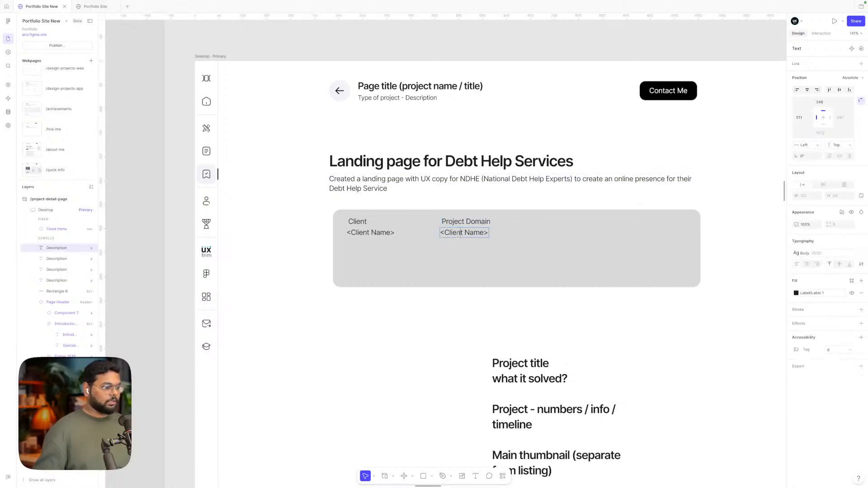
left_click_drag(462, 233, 444, 233)
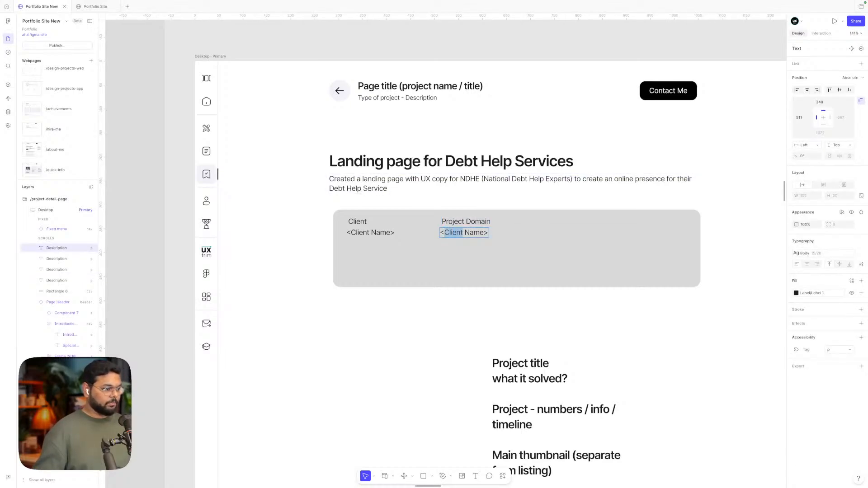
type("Domain")
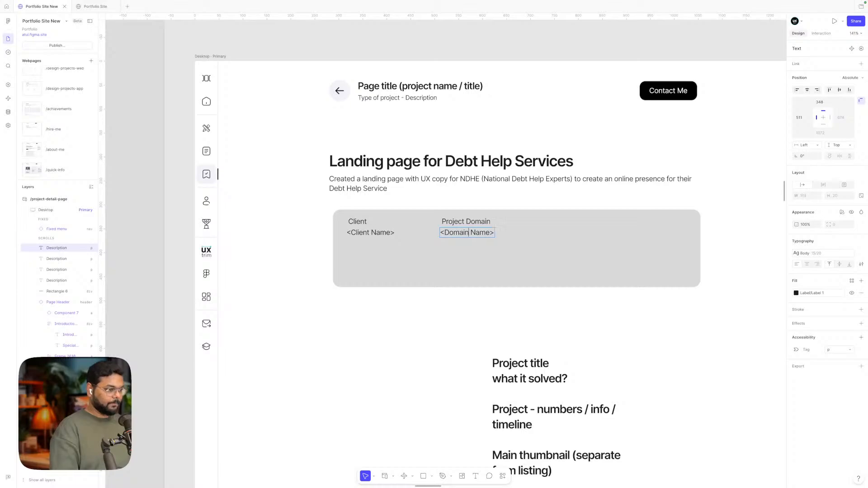
left_click(395, 366)
left_click(396, 366)
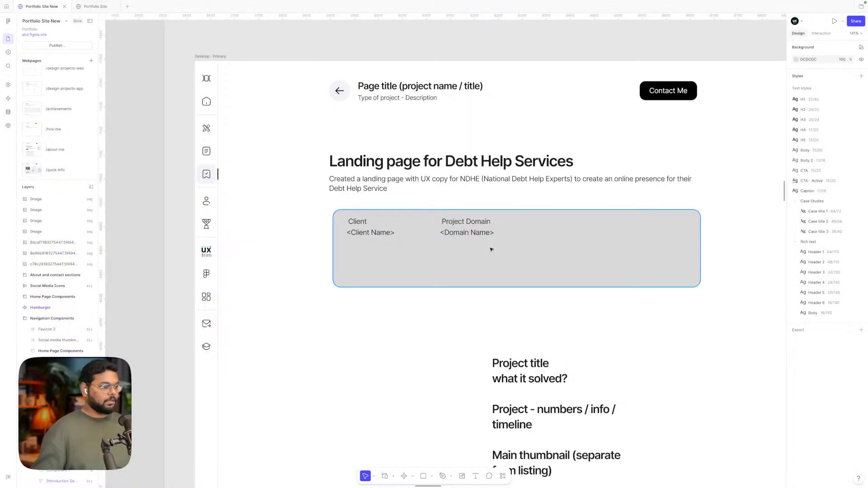
- Move the Project Domain label and placeholder closer to the client pair, and duplicate them to the right as a third column
left_click(477, 224)
left_click(461, 235, "shift")
left_click_drag(450, 234, 436, 235)
left_click_drag(436, 235, 518, 238, "alt")
left_click(434, 327)
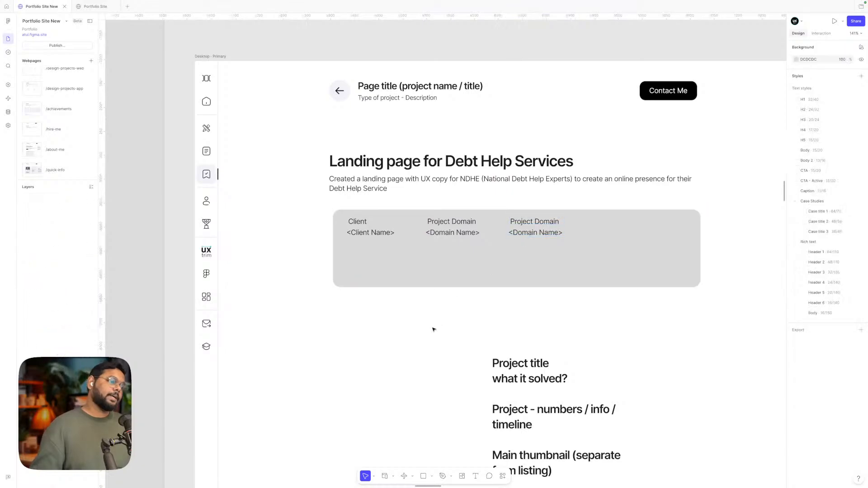
- Change the third column's label to "Completion date"
double_click(541, 222)
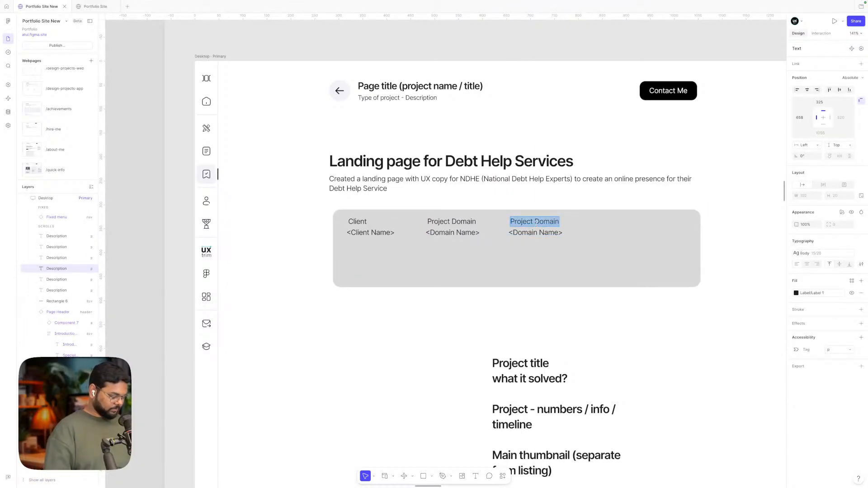
type("Completion")
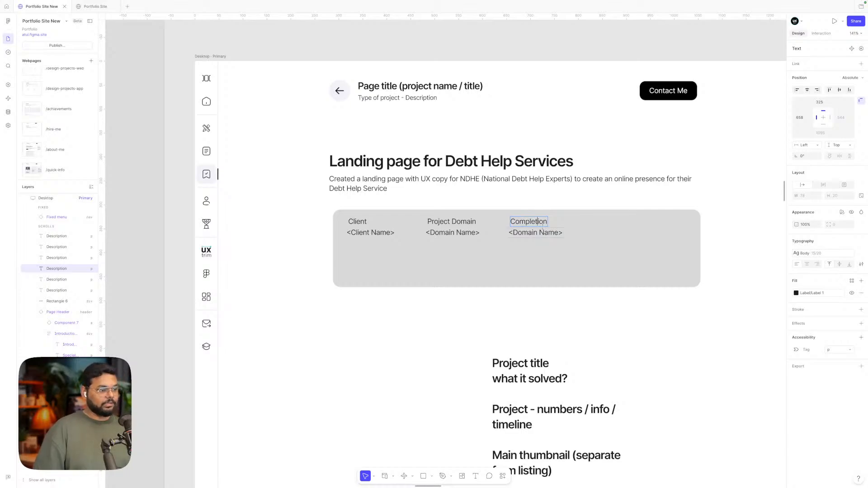
type("date")
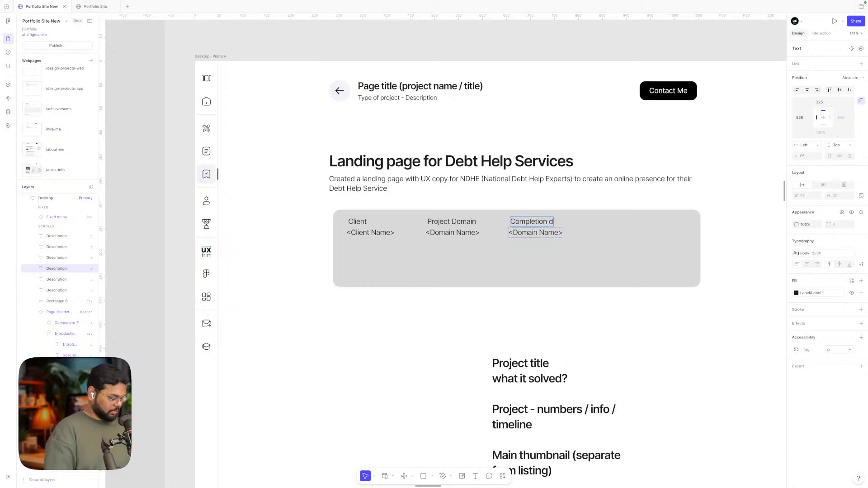
- Change the placeholder beneath "Completion date" to "<dd.mm.yyyy>", keeping its angle brackets
triple_click(531, 232)
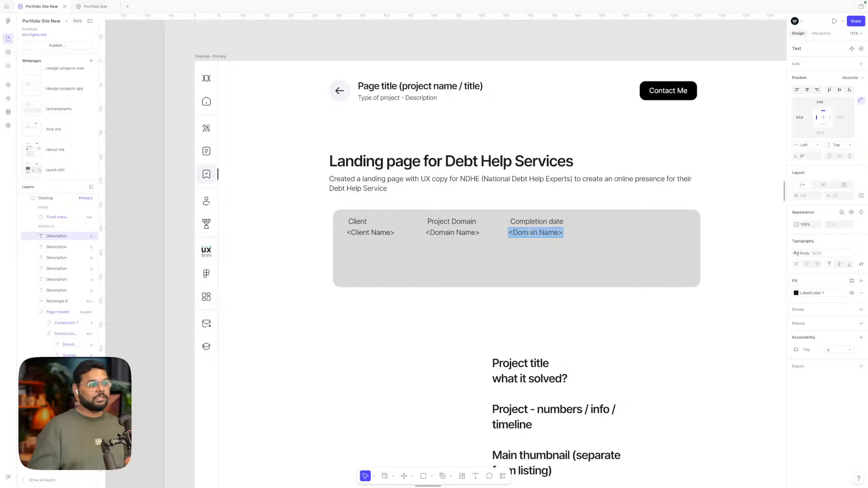
double_click(525, 232)
double_click(550, 232)
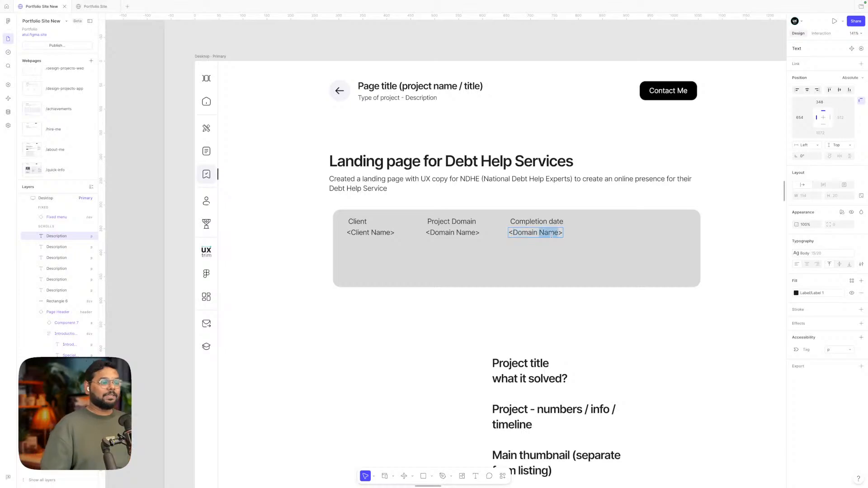
double_click(525, 232)
double_click(549, 232)
left_click(549, 232)
left_click_drag(558, 234, 514, 232)
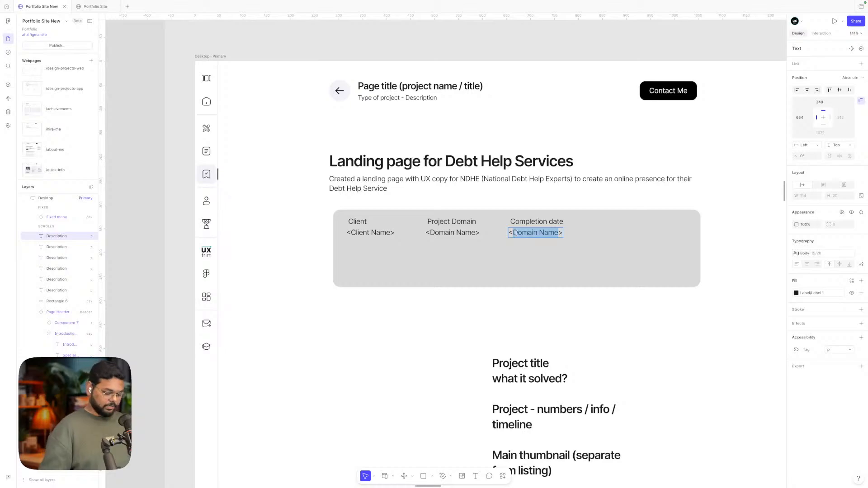
type("dd")
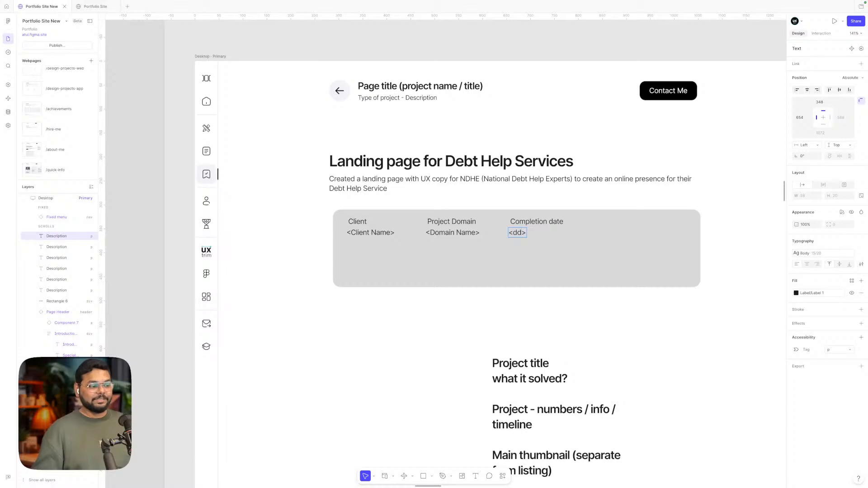
type(".mm")
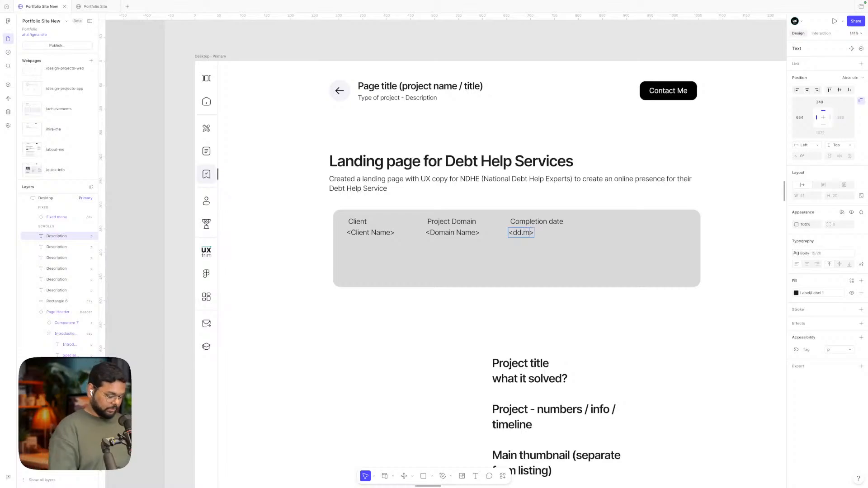
type(".yyy")
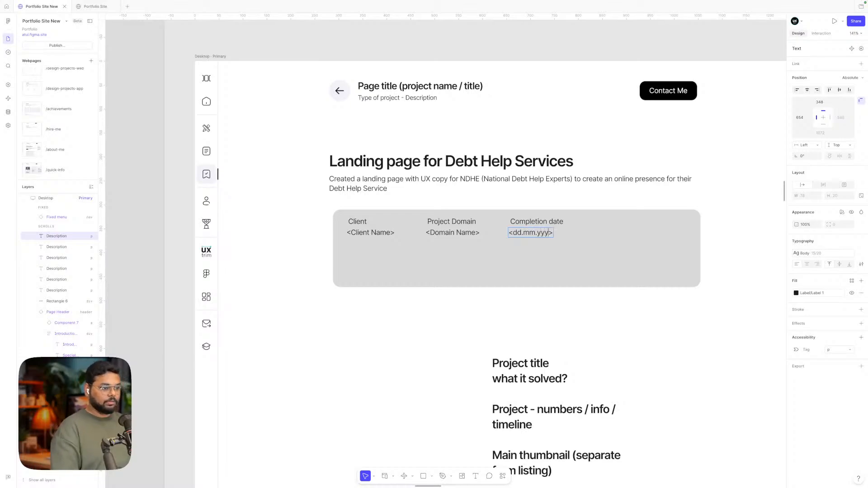
type("y")
left_click(546, 317)
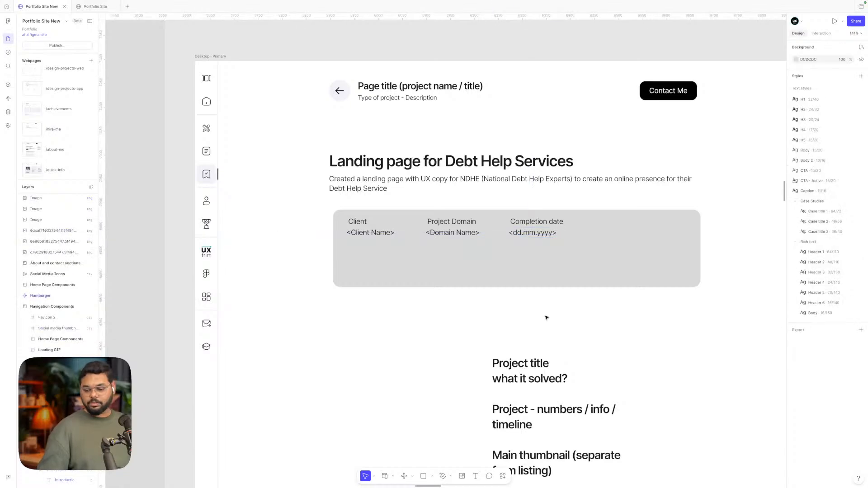
scroll(546, 318, "down", 1)
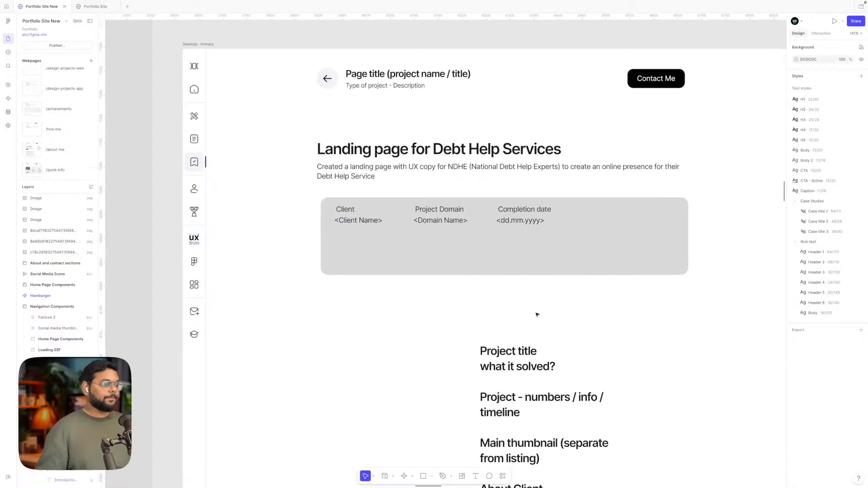
- Align the Completion date label's left edge with the <dd.mm.yyyy> placeholder below it
left_click(534, 206)
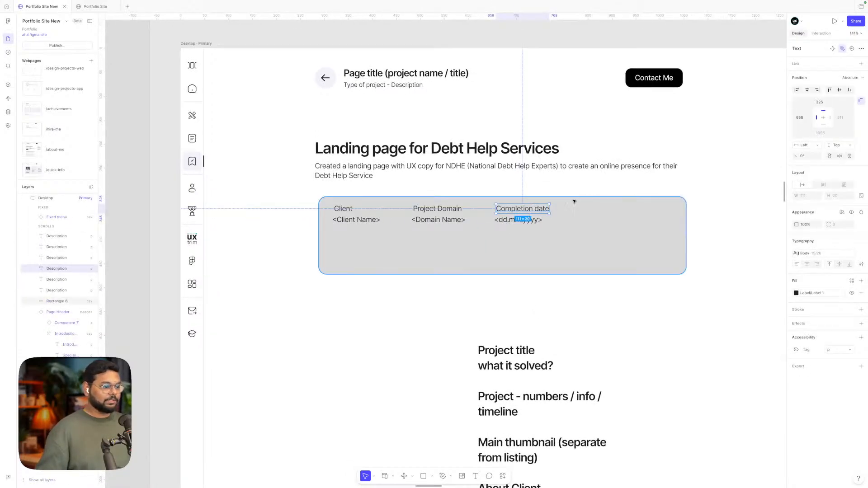
scroll(556, 205, "up", 5)
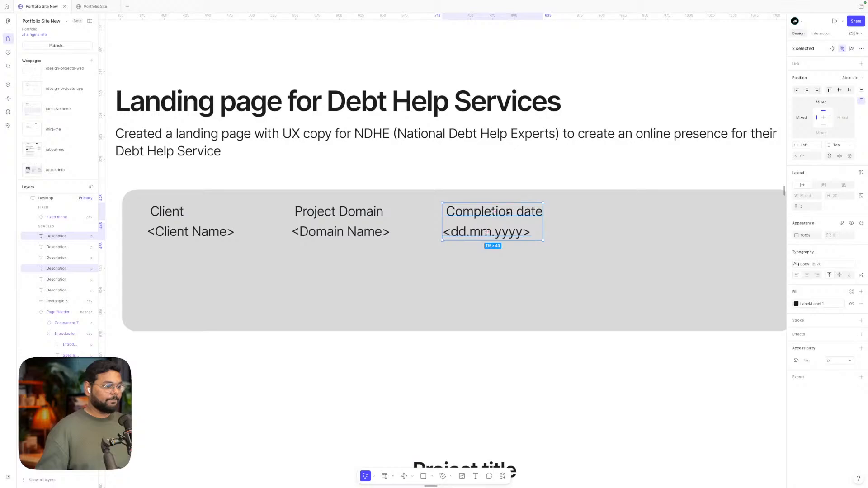
left_click(508, 231, "shift")
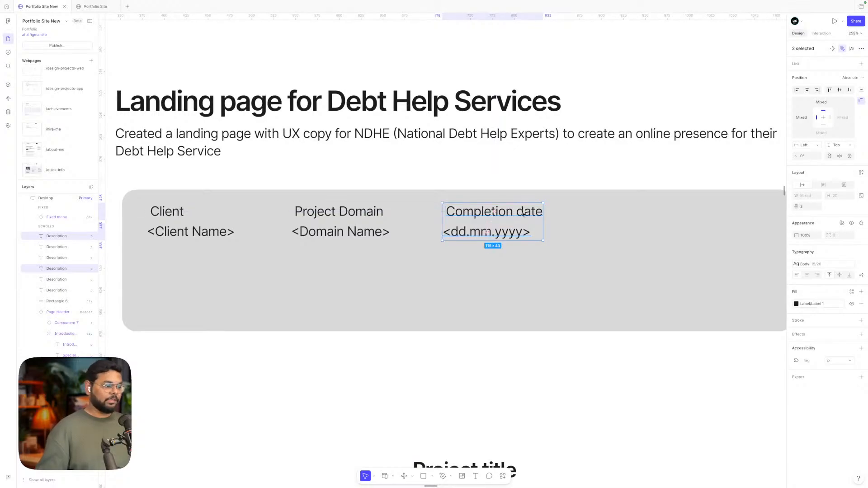
left_click(635, 177)
left_click(497, 214)
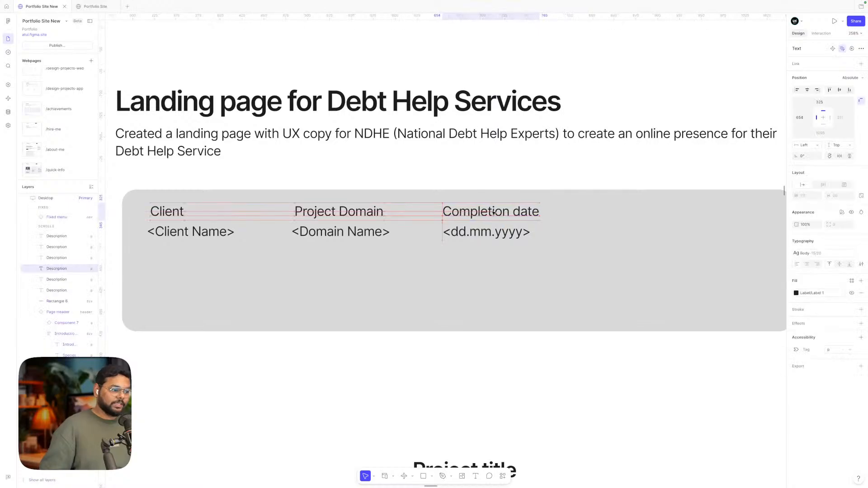
left_click(497, 233)
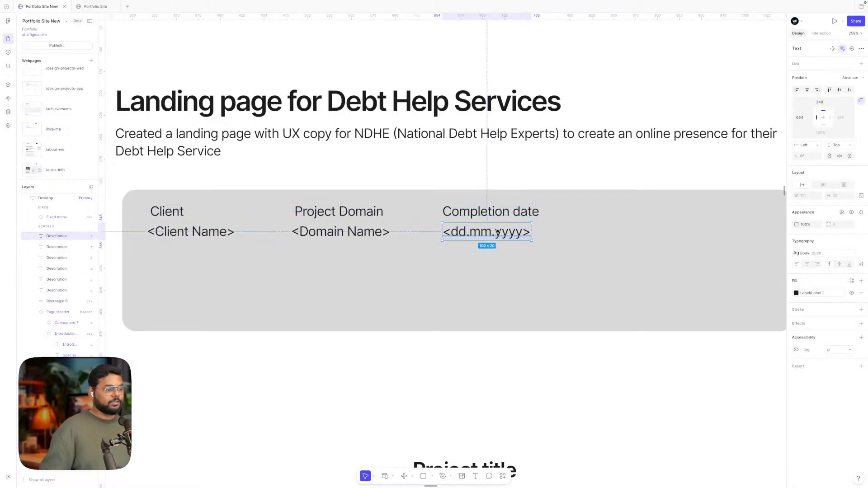
- Duplicate the Completion date label into a fourth column on the same row, at an X position of about 822
scroll(496, 234, "right", 1)
left_click(490, 218)
scroll(470, 215, "right", 2)
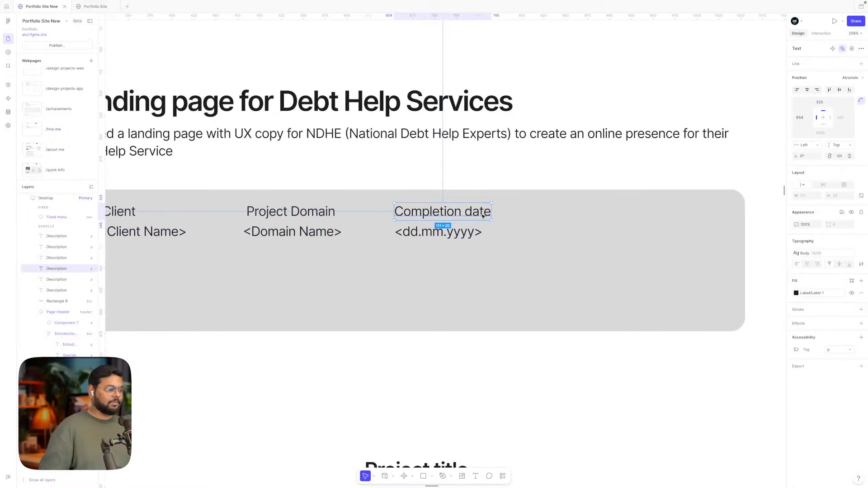
scroll(453, 211, "down", 2)
left_click_drag(435, 216, 555, 216)
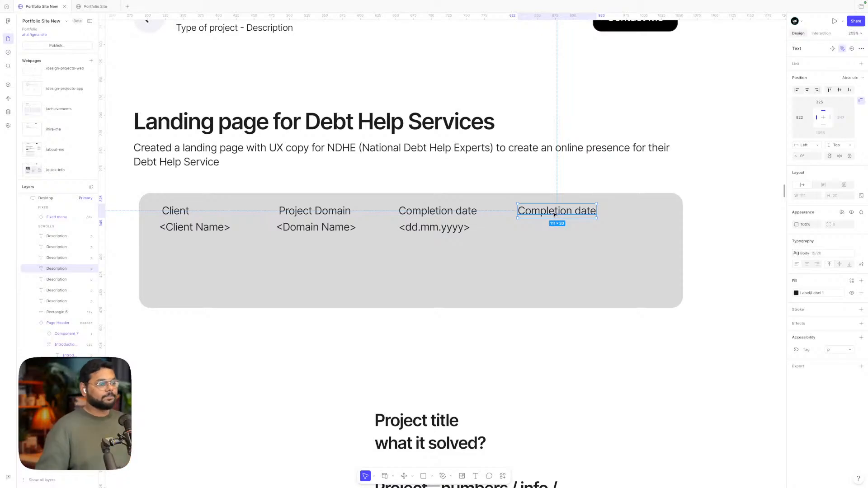
double_click(553, 213)
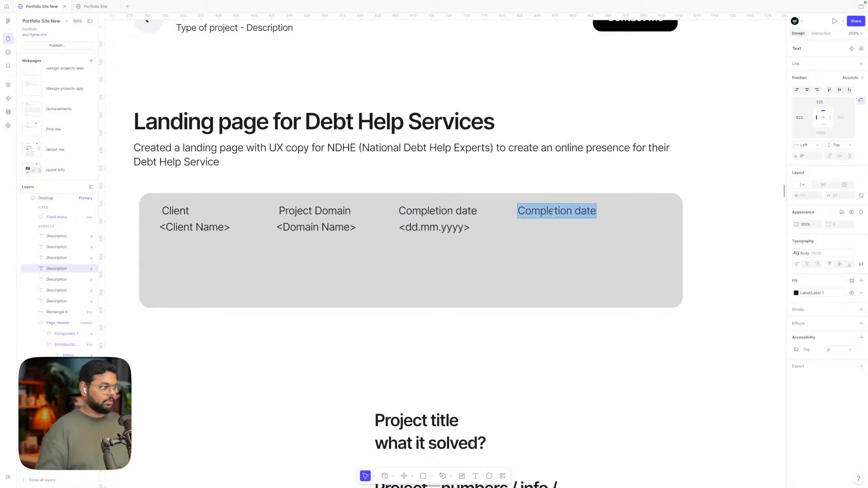
scroll(615, 182, "down", 10, "ctrl")
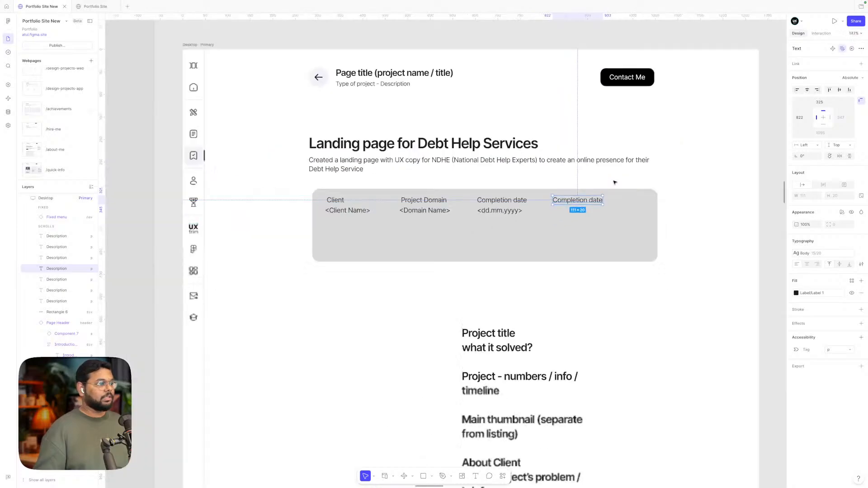
scroll(614, 182, "right", 5)
scroll(642, 181, "up", 3, "ctrl")
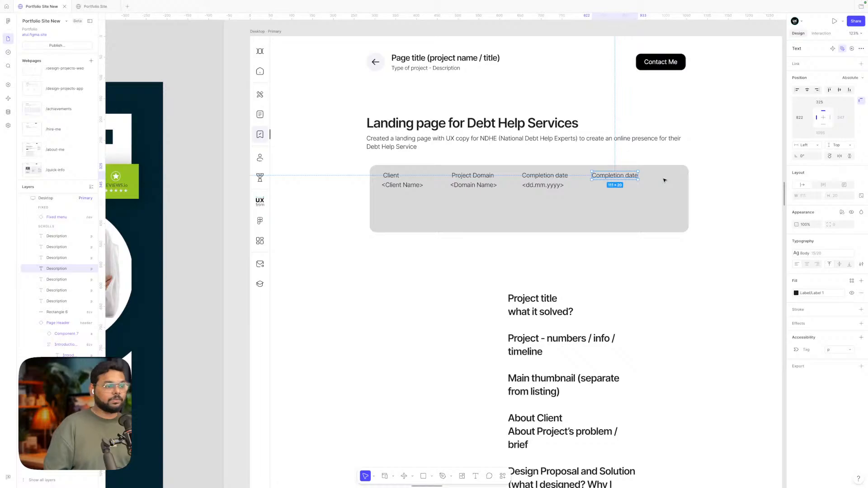
scroll(663, 181, "right", 2)
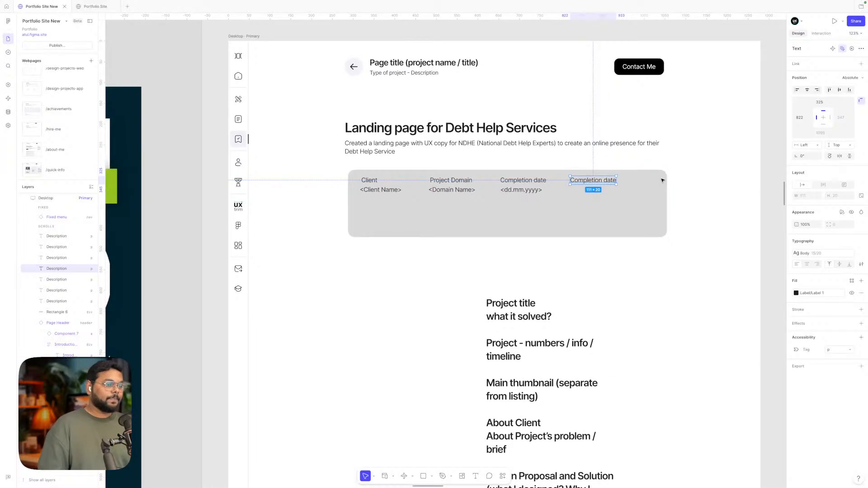
double_click(606, 180)
left_click(607, 181)
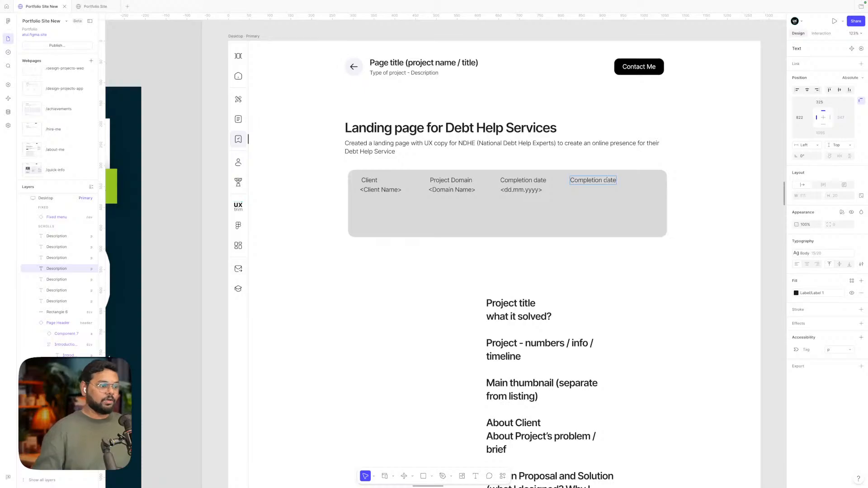
triple_click(599, 181)
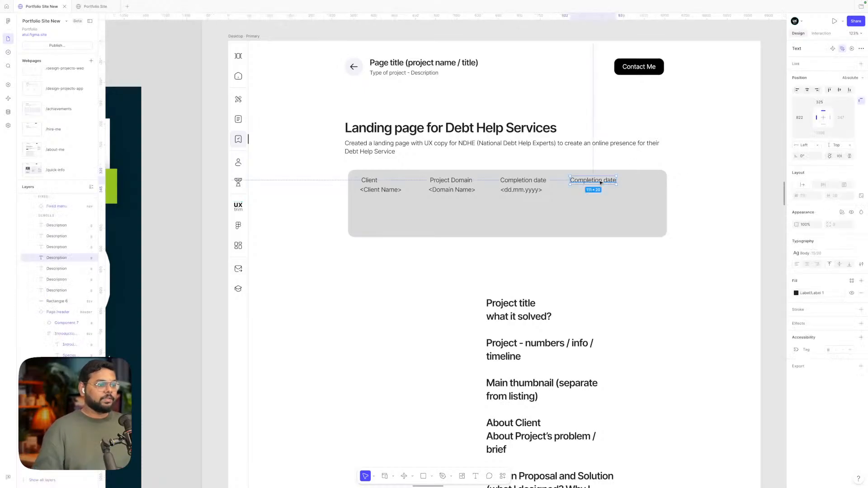
- Change the text of the copied Completion date label in the fourth column to "Agency"
left_click(705, 179)
left_click(584, 184)
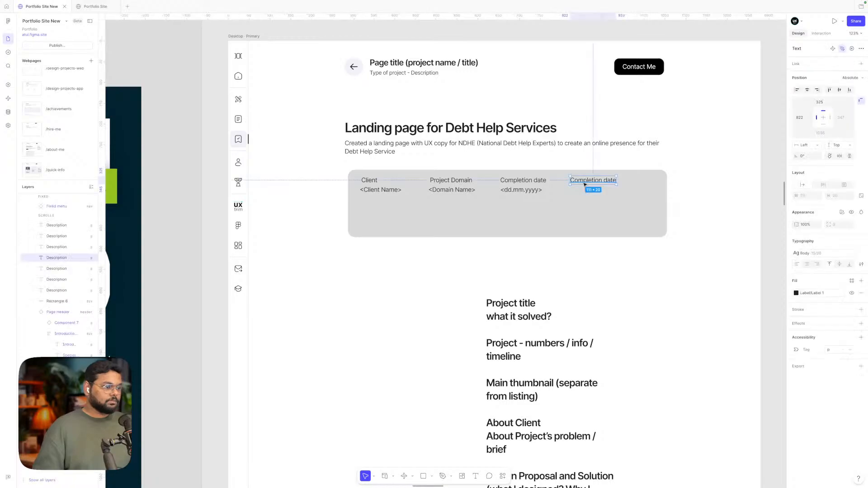
double_click(584, 182)
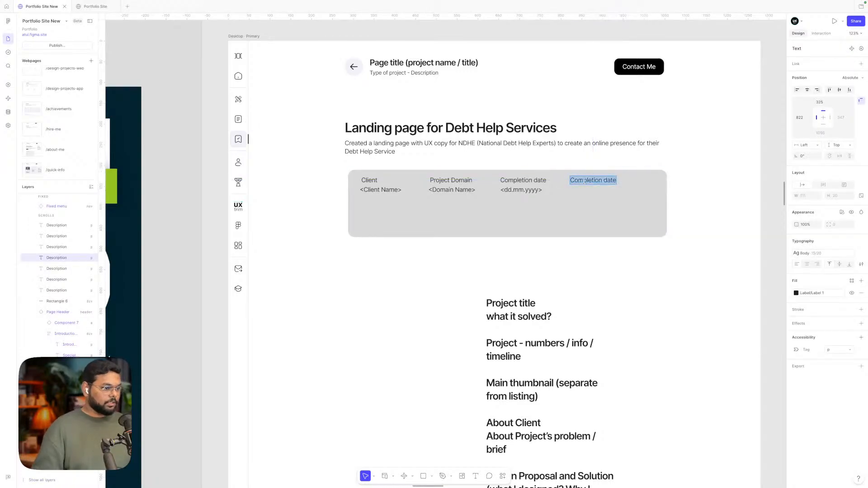
type("A")
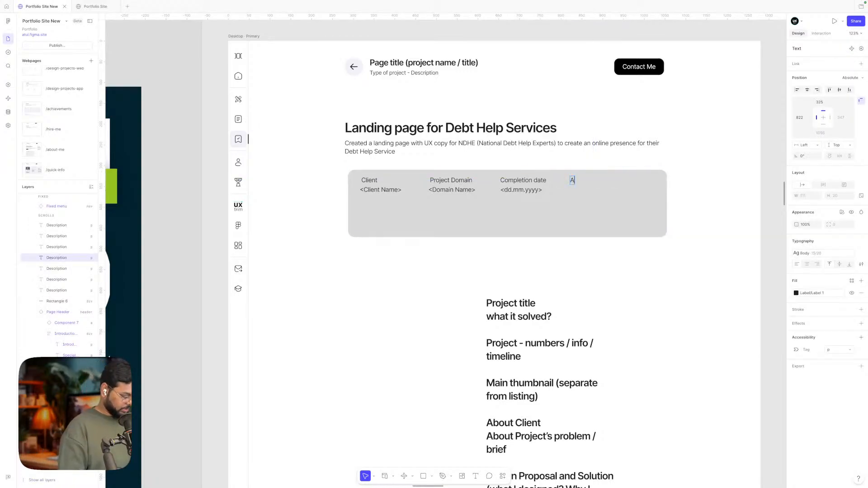
type("gency")
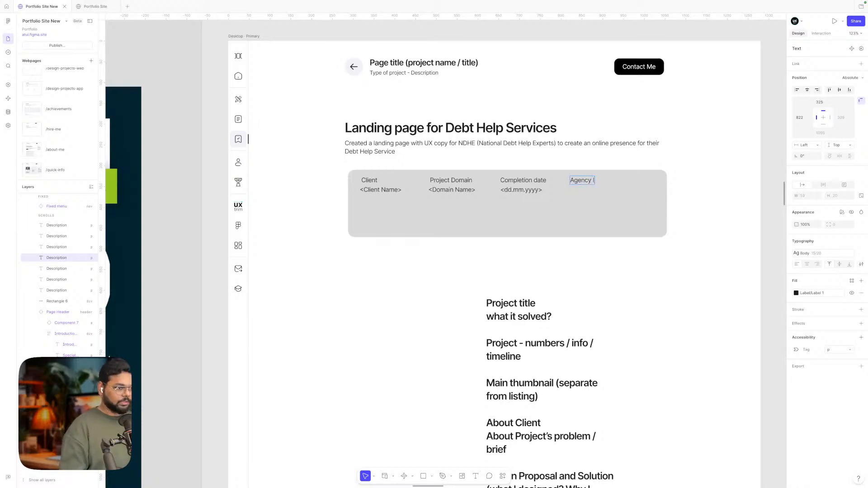
- Replace the fourth column's label text with "Organisation"
key("BackSpace")
key("BackSpace")
key("BackSpace")
key("BackSpace")
key("BackSpace")
key("BackSpace")
key("BackSpace")
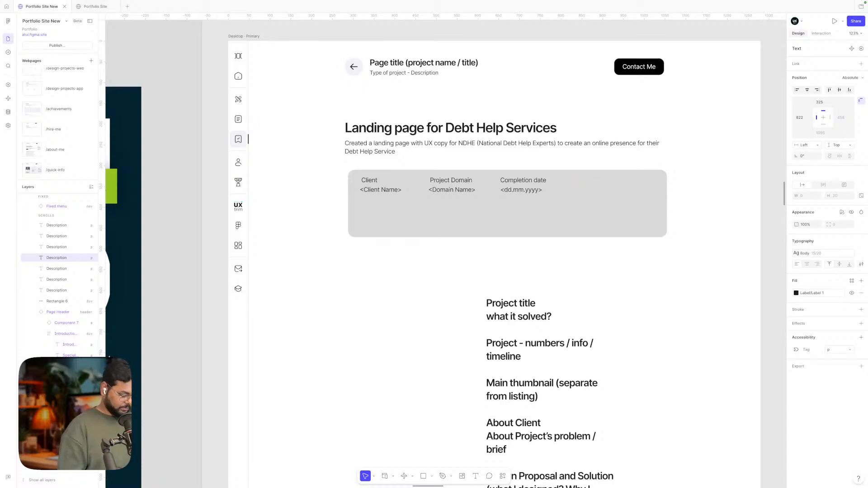
type("Or")
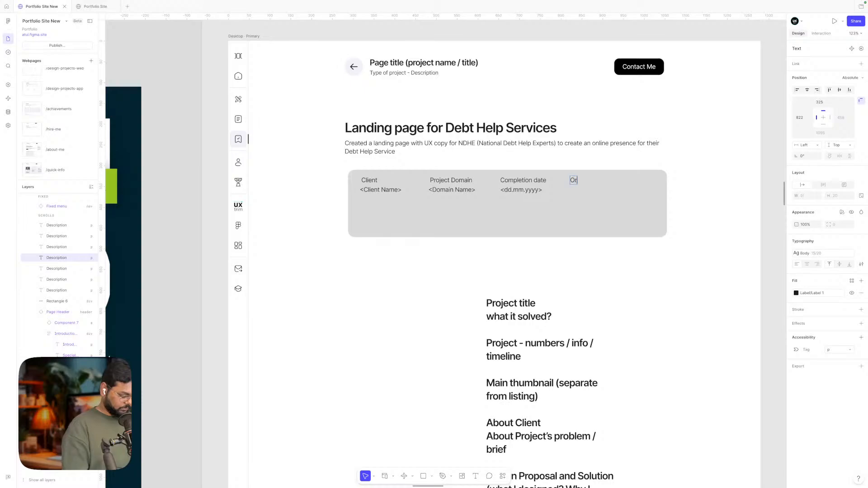
type("ganisation")
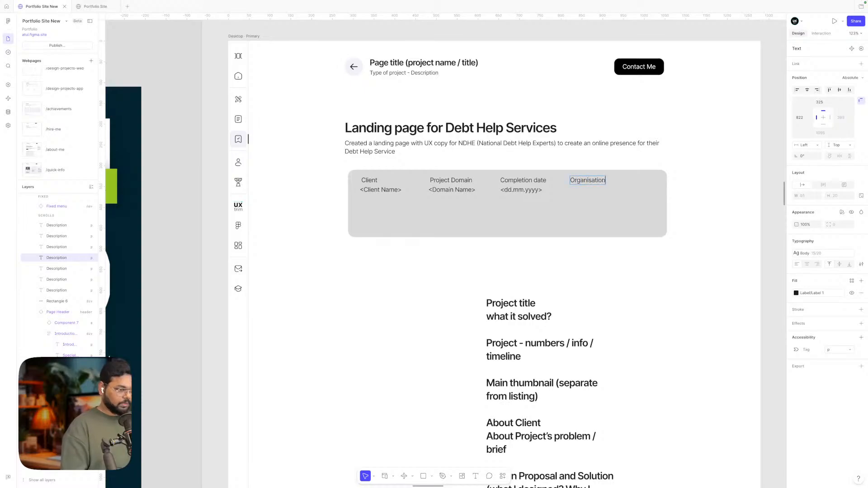
left_click(678, 257)
left_click(678, 258)
left_click(582, 183)
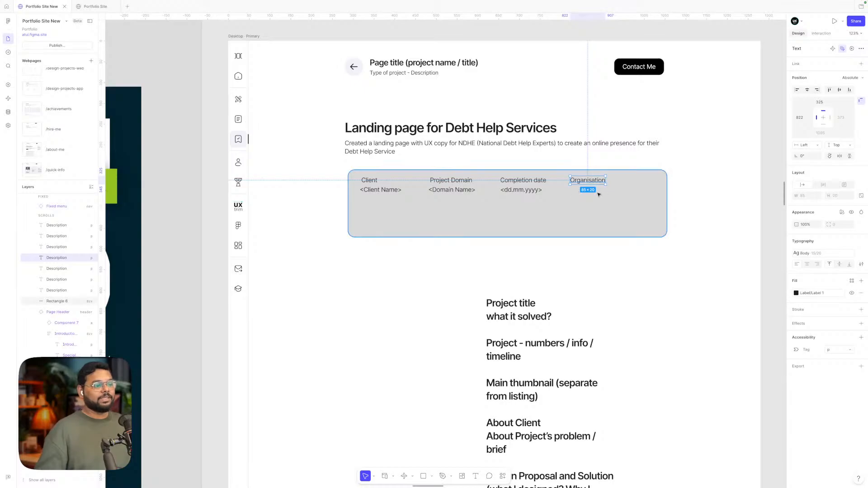
left_click(703, 184)
- Duplicate the <dd.mm.yyyy> placeholder and place the copy directly beneath the Organisation label
scroll(703, 184, "down", 5)
scroll(704, 184, "down", 3)
scroll(532, 195, "up", 12)
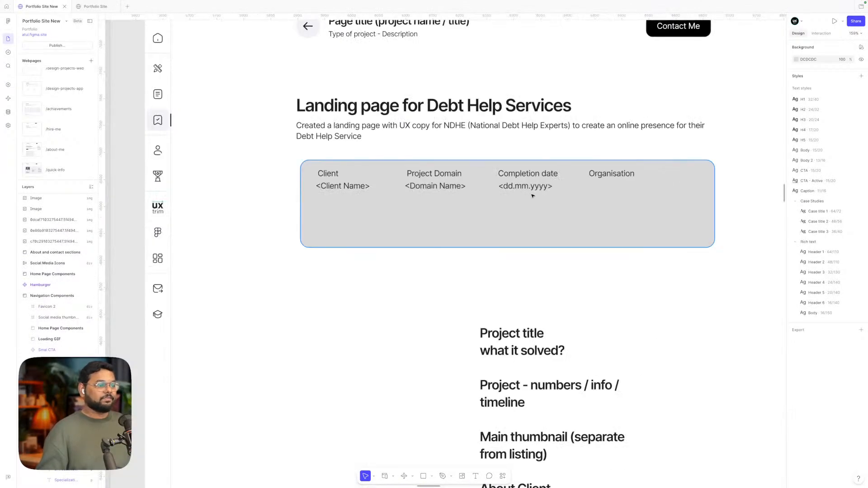
left_click_drag(524, 187, 592, 186)
- Change the placeholder under Organisation to "<logo / org name>"
double_click(614, 187)
type("logo>")
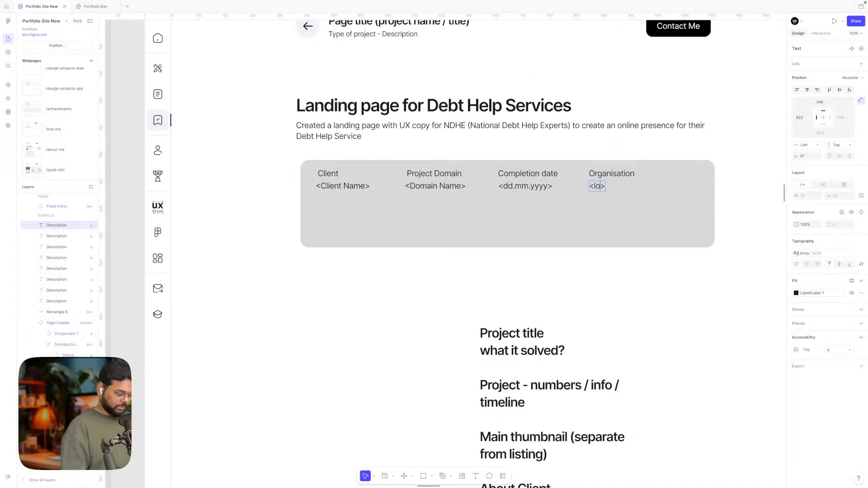
key("Left")
type("/")
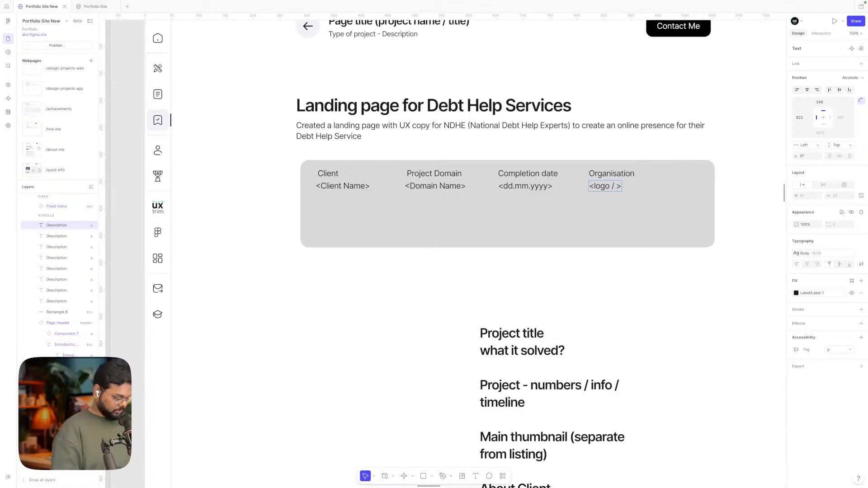
type(" org nam")
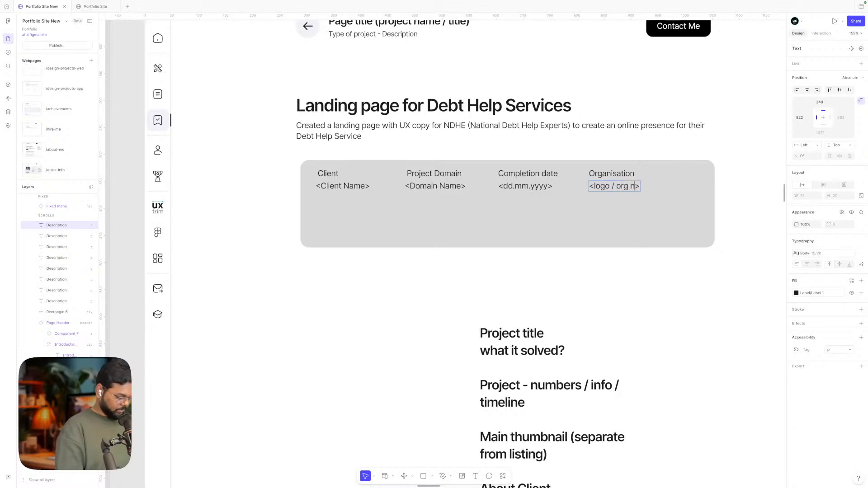
type("e")
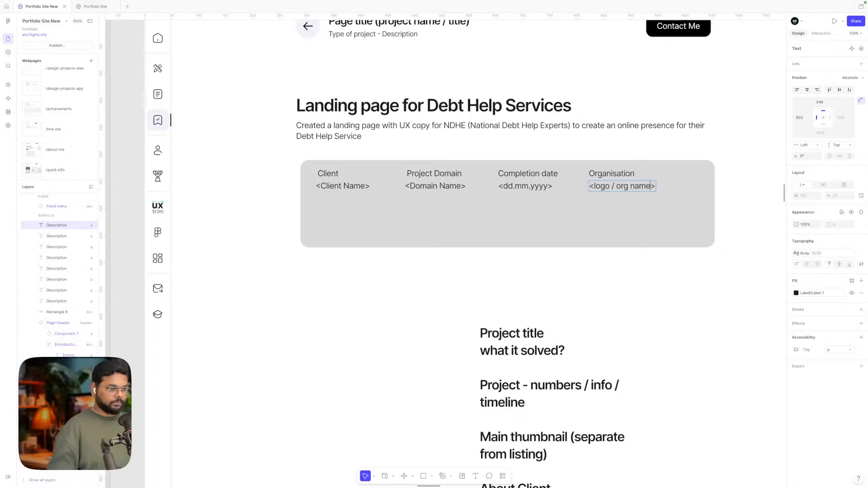
key("Escape")
left_click(629, 279)
- Shorten the grey info rectangle by raising its bottom edge to fit closely around the two text rows
scroll(629, 279, "down", 2)
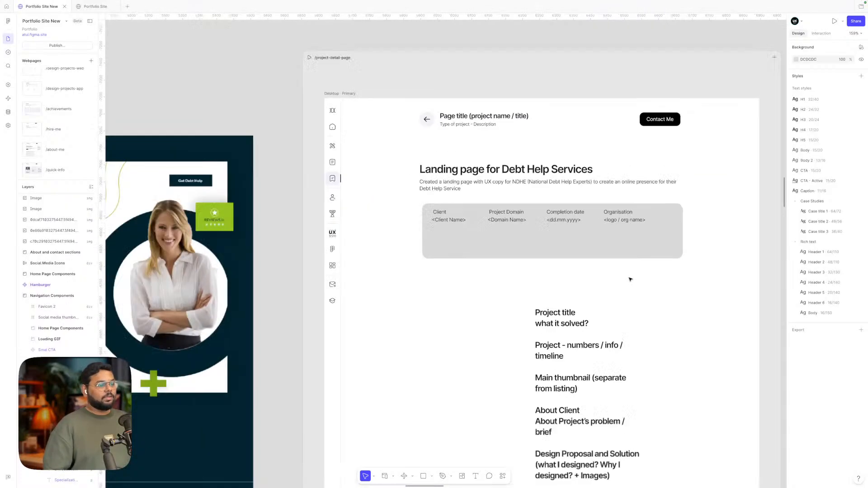
scroll(627, 279, "down", 1)
left_click(610, 228)
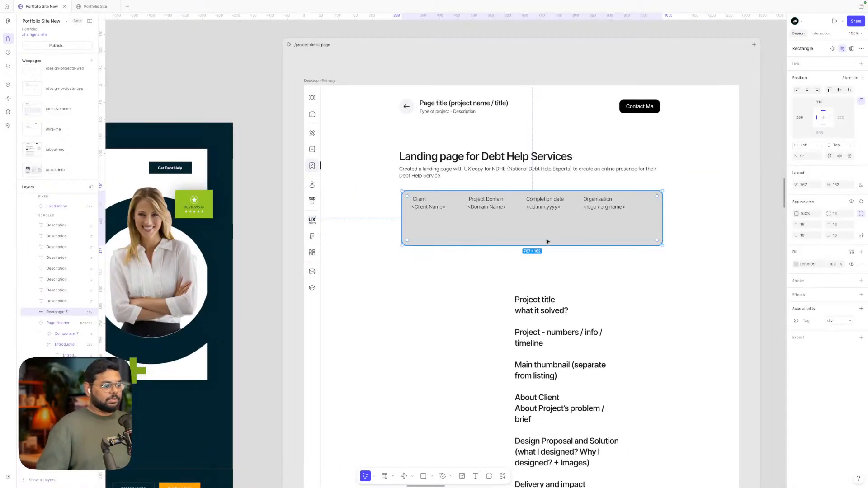
left_click_drag(543, 245, 543, 220)
left_click_drag(690, 191, 593, 236)
left_click(594, 236)
- Duplicate the Client label and place the copy well below the info rectangle, near the content's left edge
scroll(594, 237, "down", 1)
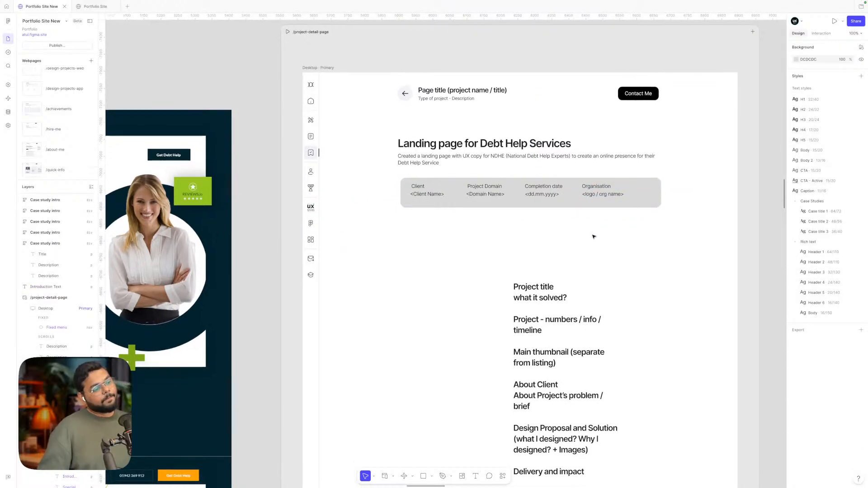
left_click_drag(420, 187, 399, 228)
scroll(419, 217, "up", 5)
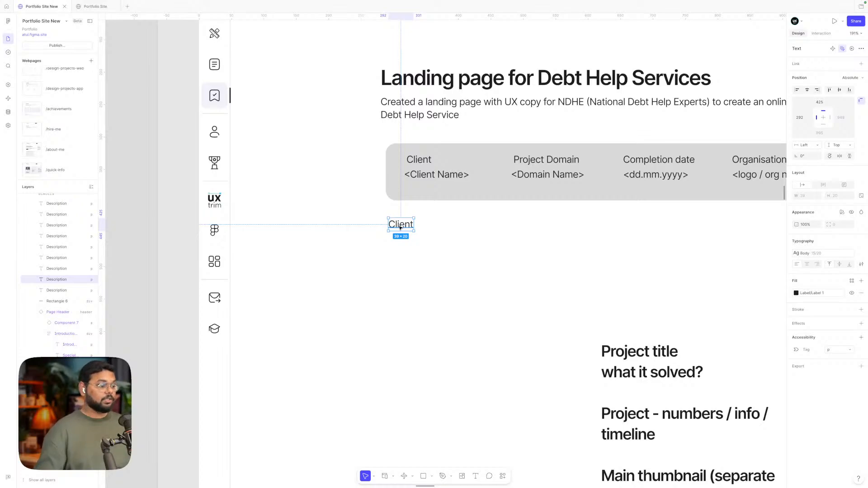
scroll(400, 227, "down", 5)
left_click(402, 228)
scroll(402, 228, "down", 2)
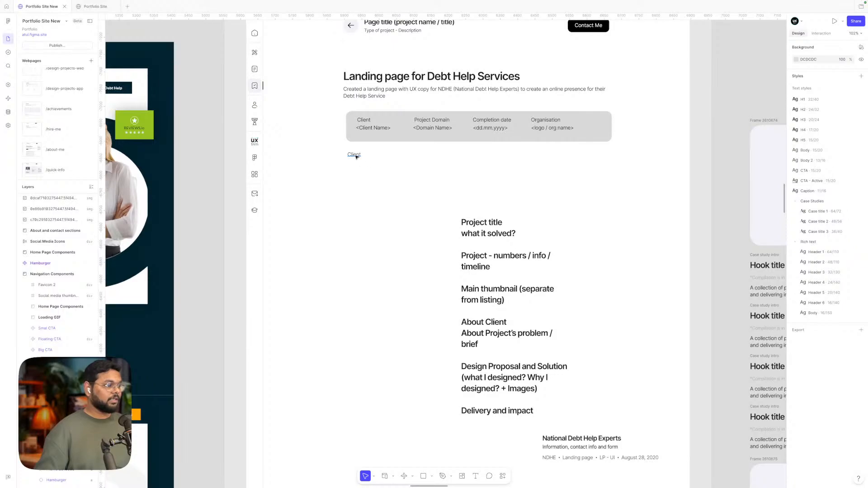
left_click_drag(356, 157, 357, 310)
- Move the project outline notes to the page's right side and place the lavender placeholder frame below the info rectangle
scroll(359, 310, "down", 1)
scroll(360, 310, "down", 5)
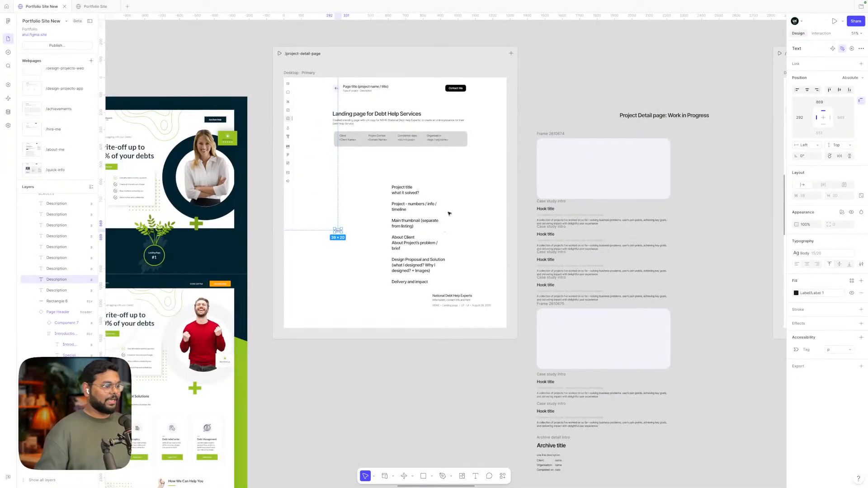
left_click(410, 211)
left_click_drag(400, 211, 456, 215)
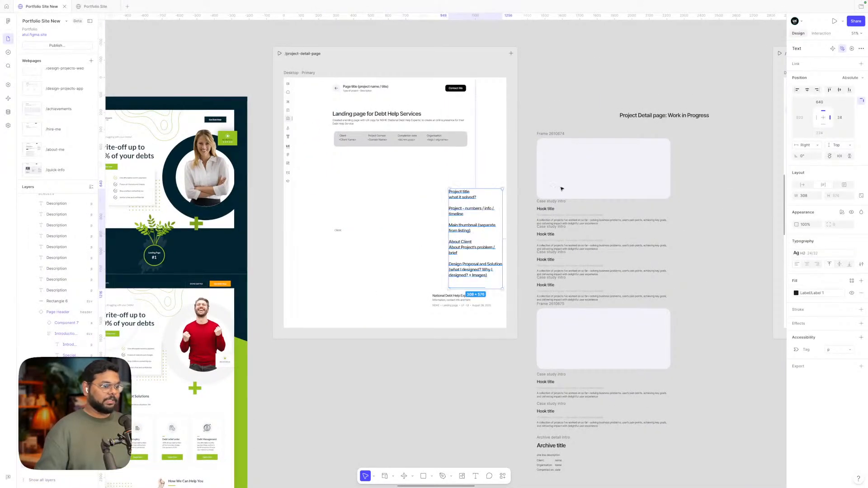
left_click(604, 143)
left_click_drag(604, 143, 409, 176)
- Examine the packaging project card and its thumbnail on the /design-projects-vi-2 page
scroll(409, 177, "left", 10)
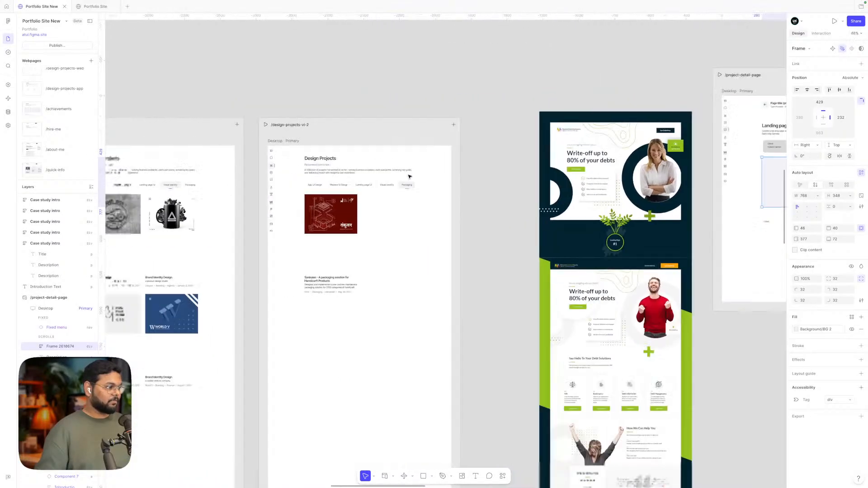
scroll(409, 176, "down", 3)
scroll(407, 203, "up", 8)
left_click(404, 219)
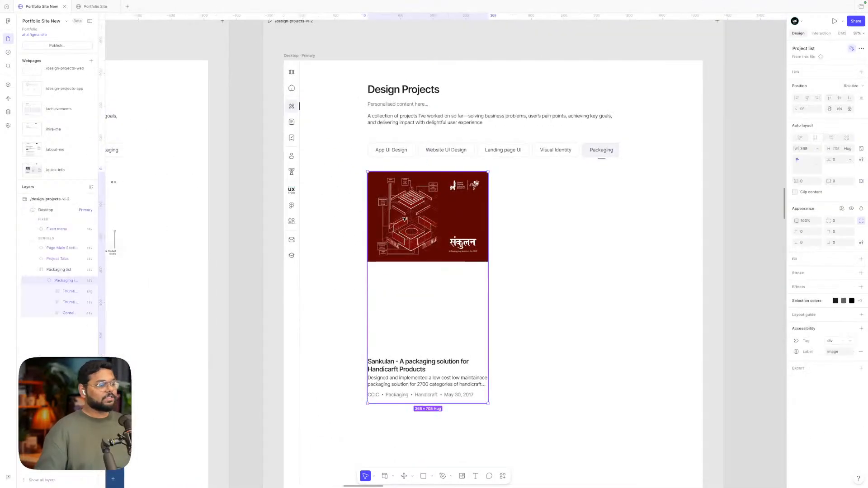
scroll(425, 225, "right", 1)
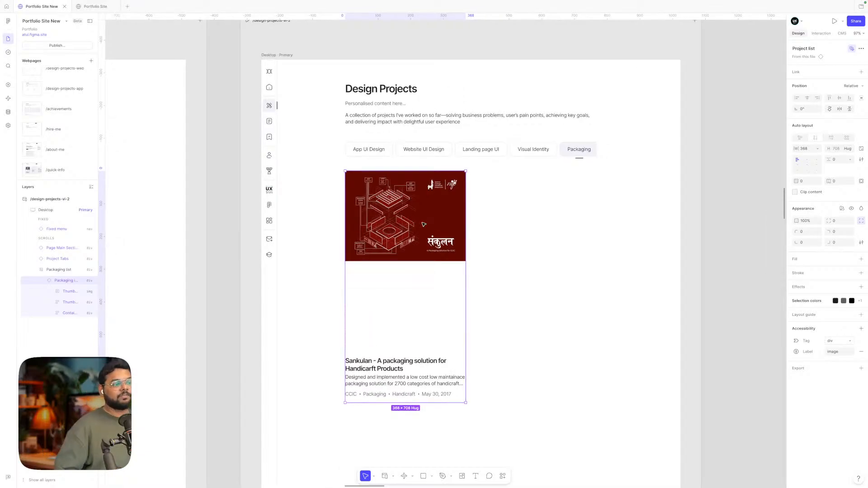
scroll(424, 225, "down", 2)
scroll(424, 225, "right", 15)
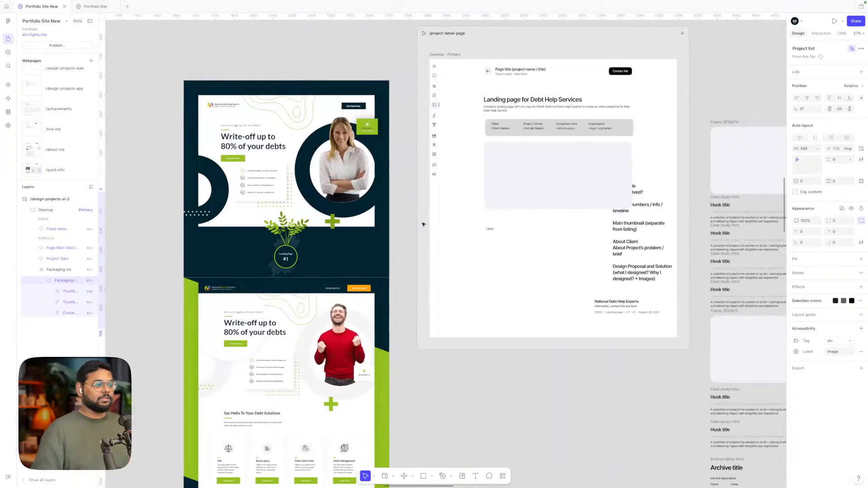
- Nudge the lavender placeholder frame up toward the info rectangle, to a top offset of 416
scroll(601, 180, "up", 3)
left_click_drag(573, 179, 573, 174)
scroll(666, 238, "down", 4)
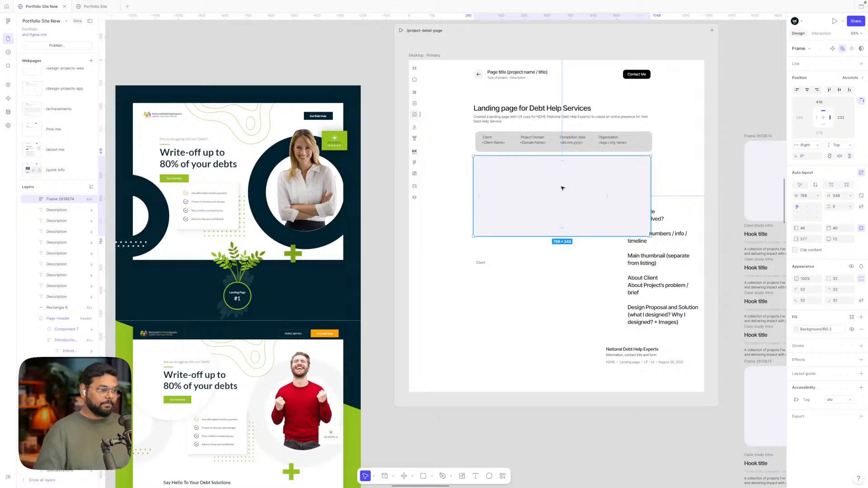
- Compare the placeholder frame with the project thumbnails on the design project listing pages
left_click(585, 198)
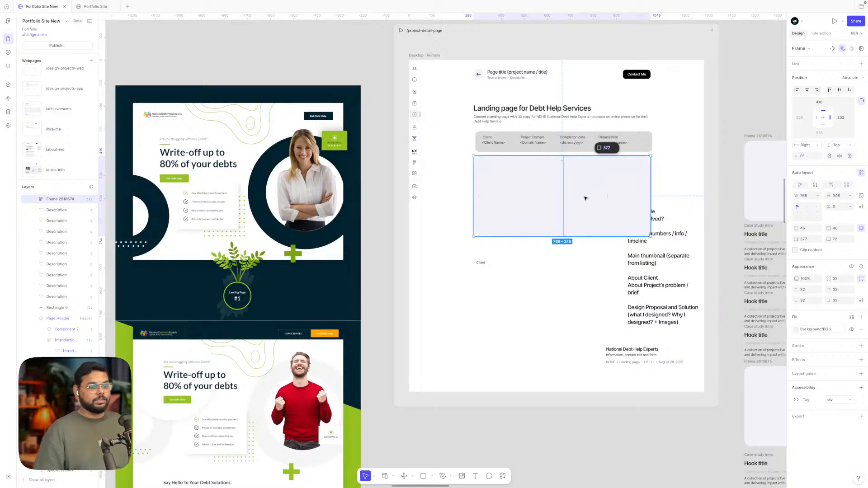
scroll(536, 209, "left", 3)
scroll(536, 209, "down", 5)
scroll(498, 197, "left", 5)
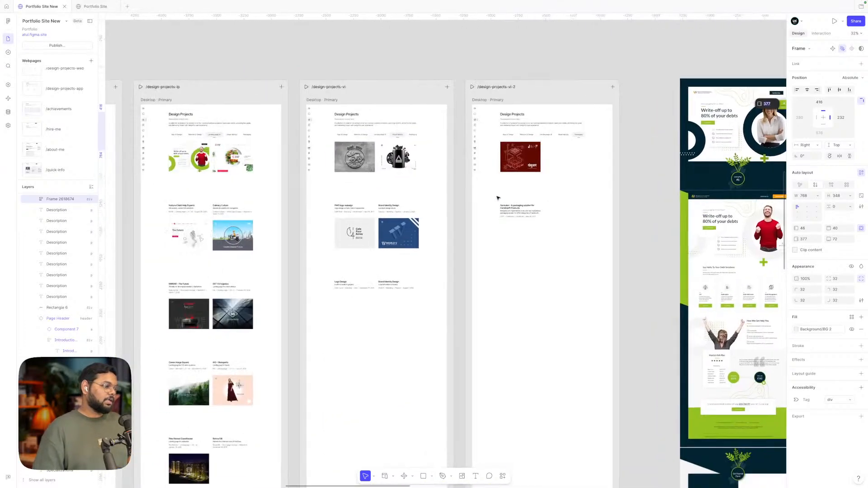
scroll(498, 198, "right", 2)
scroll(497, 197, "right", 5)
scroll(619, 166, "up", 5)
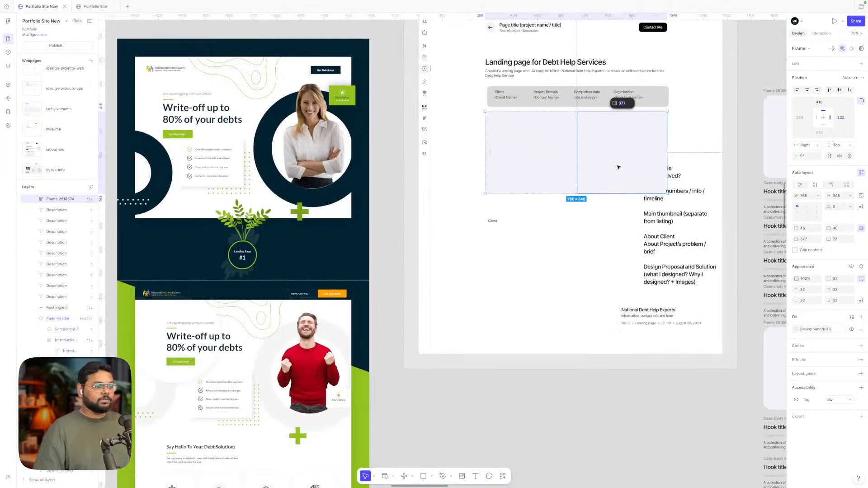
- Set the placeholder frame's horizontal and vertical padding to 40
left_click(554, 236)
left_click(575, 167)
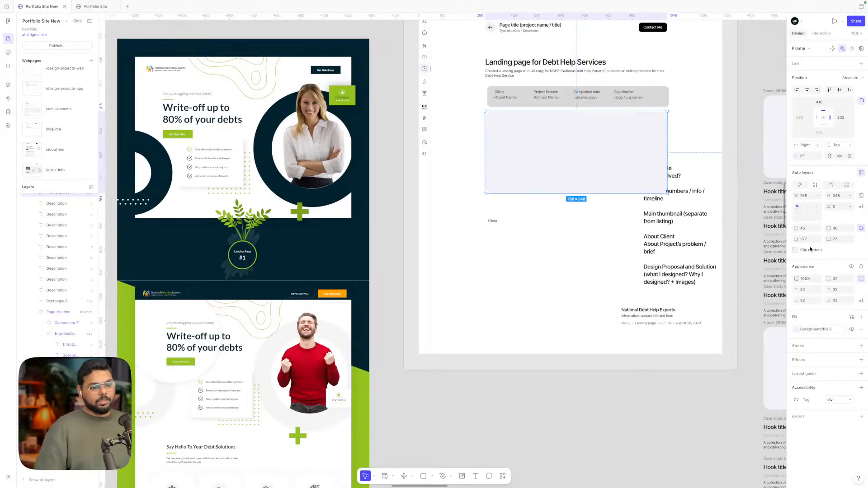
left_click(807, 228)
type("40")
left_click(842, 228)
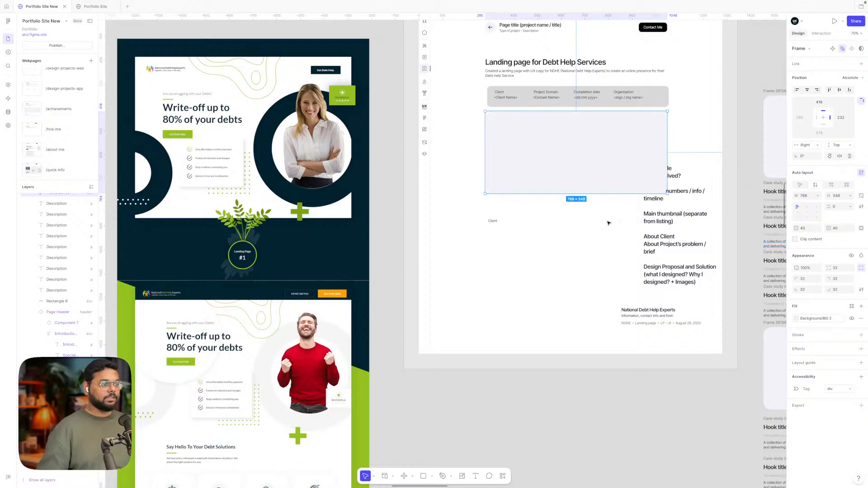
left_click(593, 229)
- Compare the dark landing page mockup image with the Debt Help thumbnail in the Landing page UI project listing
scroll(603, 228, "down", 5)
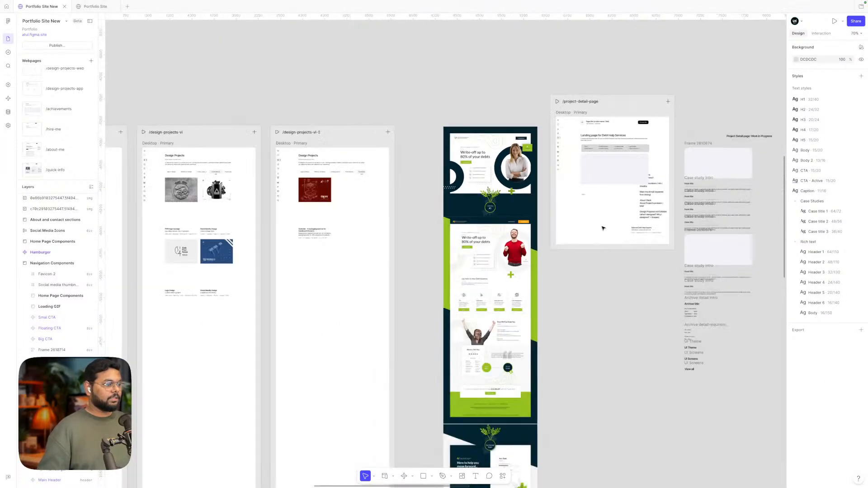
scroll(603, 228, "up", 5)
left_click(436, 128)
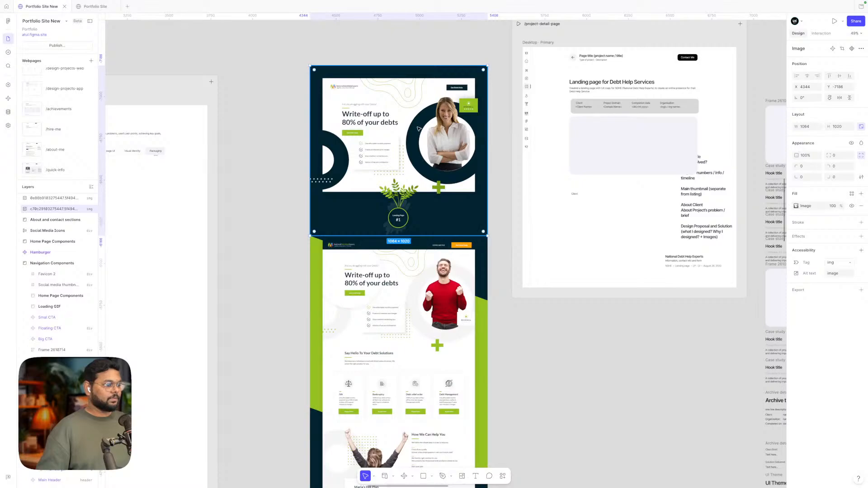
scroll(418, 128, "down", 2)
scroll(418, 129, "right", 1)
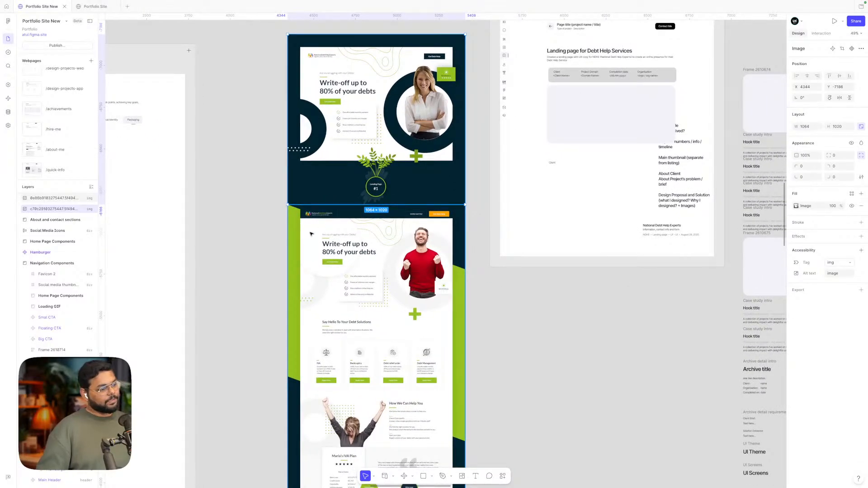
scroll(462, 289, "down", 6)
scroll(462, 289, "left", 10)
scroll(461, 288, "right", 2)
scroll(519, 213, "up", 10)
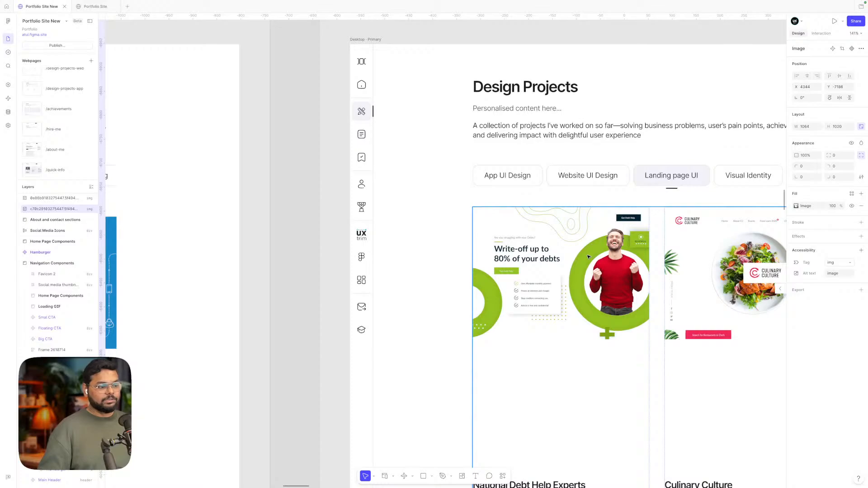
scroll(589, 256, "down", 5)
scroll(587, 258, "right", 10)
scroll(587, 257, "up", 5)
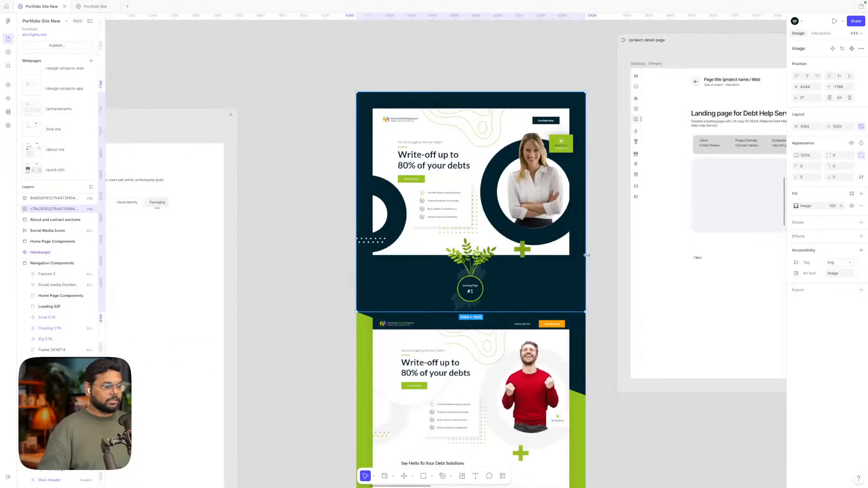
scroll(587, 255, "down", 3)
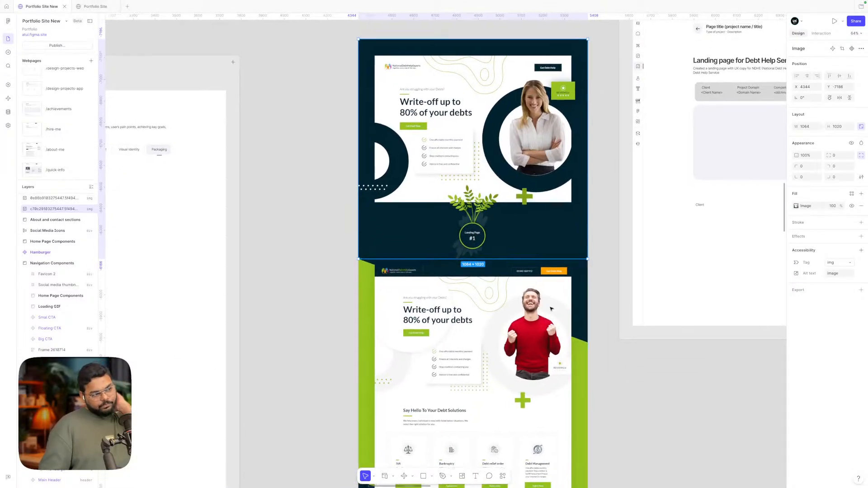
- Duplicate the dark landing page mockup image and place the copy on the project detail page
scroll(535, 346, "right", 3)
scroll(535, 346, "up", 2)
scroll(491, 180, "right", 4)
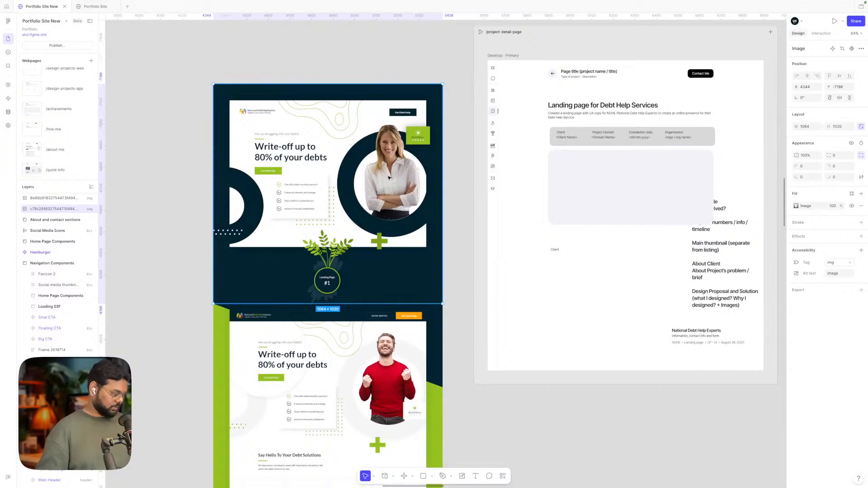
left_click_drag(389, 178, 683, 194)
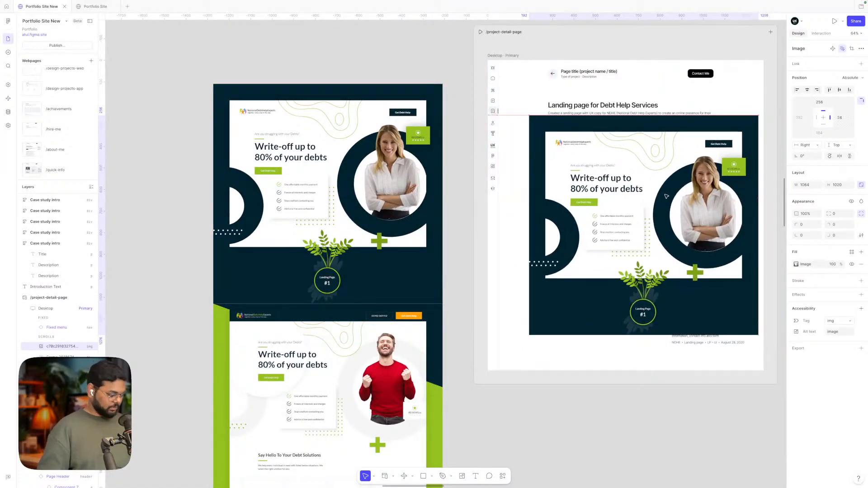
- Copy the duplicated mockup's properties, move it below the project detail page, and paste the properties onto the placeholder frame
key("alt+super+c")
scroll(628, 201, "down", 3)
left_click_drag(628, 202, 621, 389)
left_click(639, 173)
key("alt+super+v")
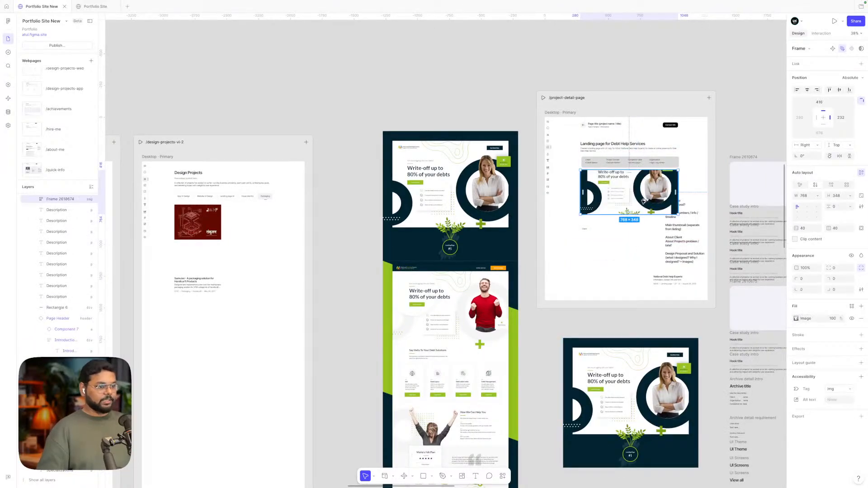
- Switch the frame's image fill to Crop and scale and reposition the mockup so its full width sits centred in the frame
scroll(641, 200, "up", 5)
left_click(817, 196)
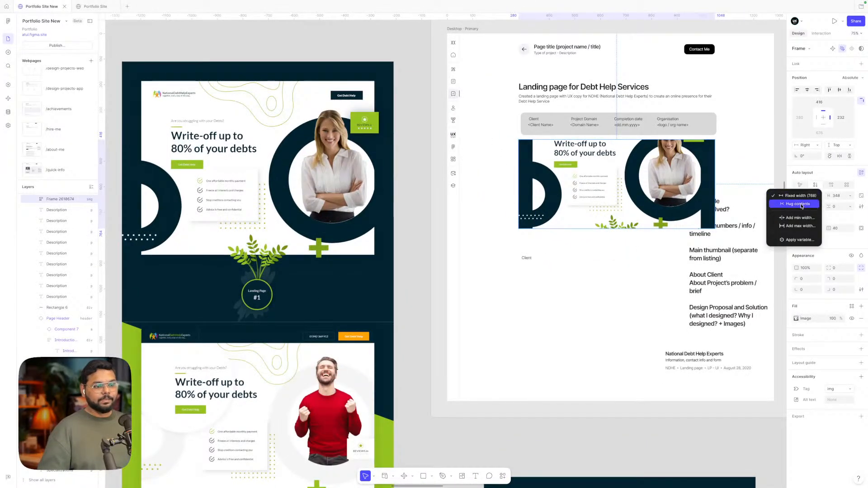
left_click(797, 318)
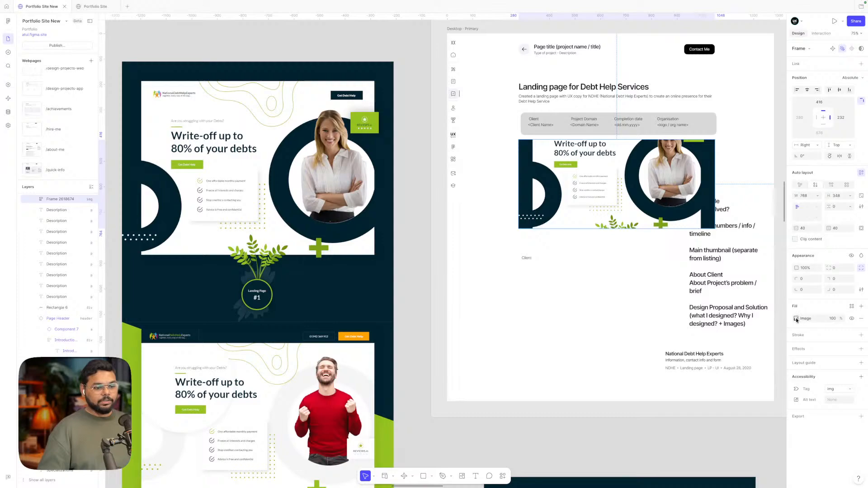
left_click(797, 318)
left_click(730, 312)
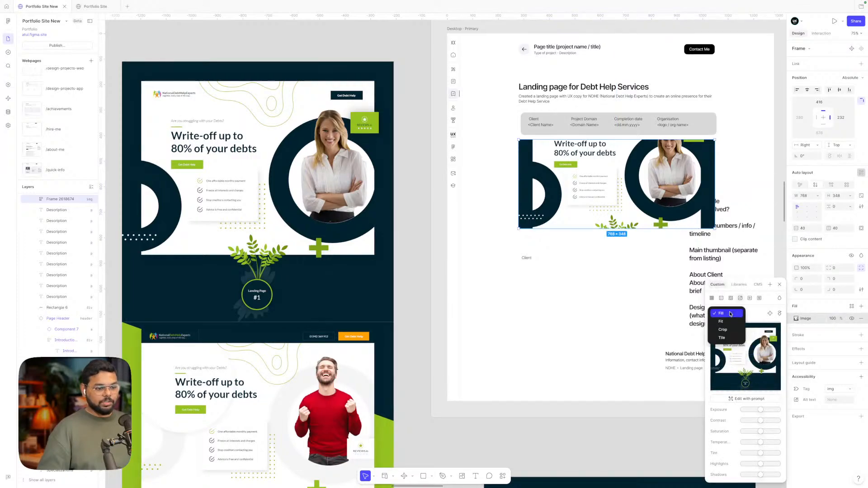
left_click(719, 328)
left_click_drag(648, 216, 646, 223)
left_click_drag(635, 187, 635, 204)
left_click_drag(612, 325, 611, 254)
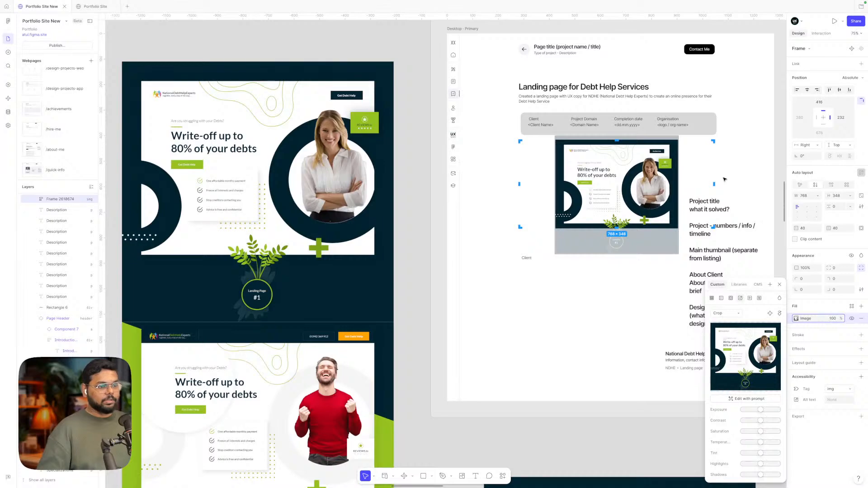
- Add a second solid fill to the thumbnail frame and place it beneath the image fill
scroll(677, 171, "up", 5)
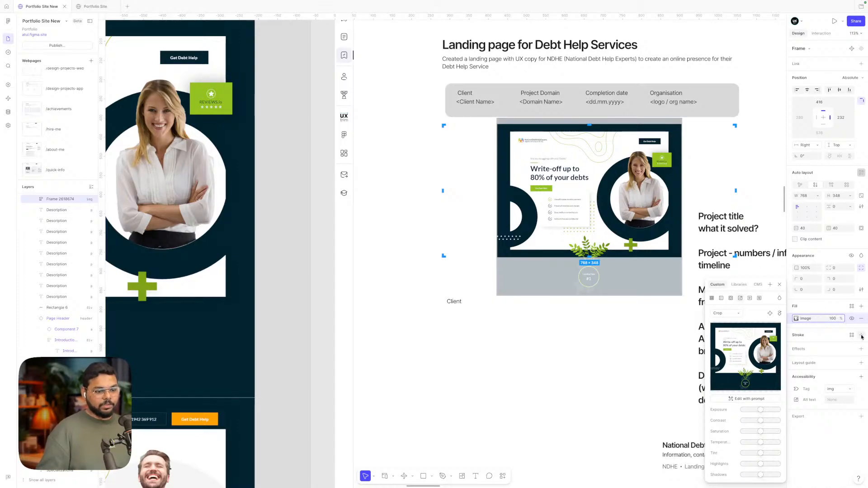
left_click(861, 306)
left_click(796, 318)
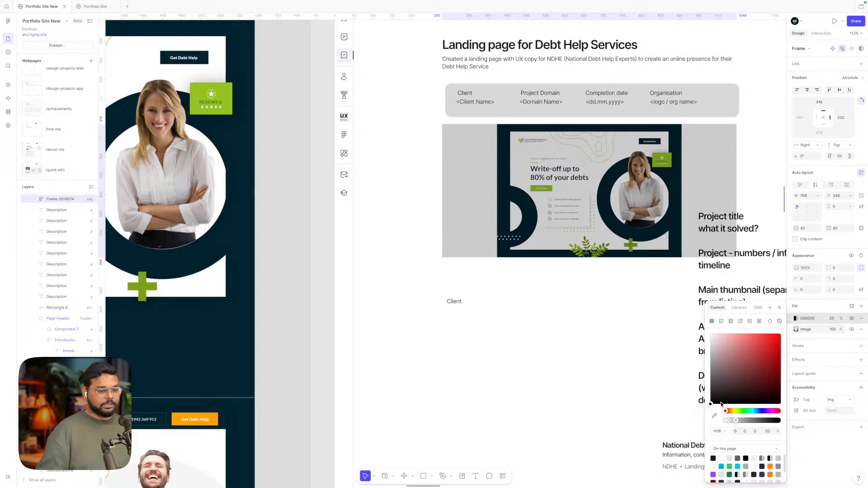
left_click_drag(789, 320, 796, 329)
left_click(796, 329)
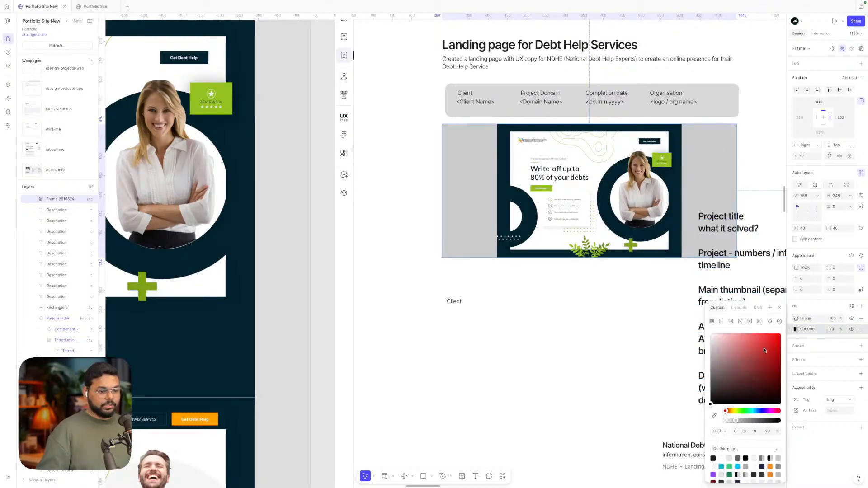
- Colour the thumbnail frame's solid fill with the dark navy sampled from the mockup's background
left_click(715, 415)
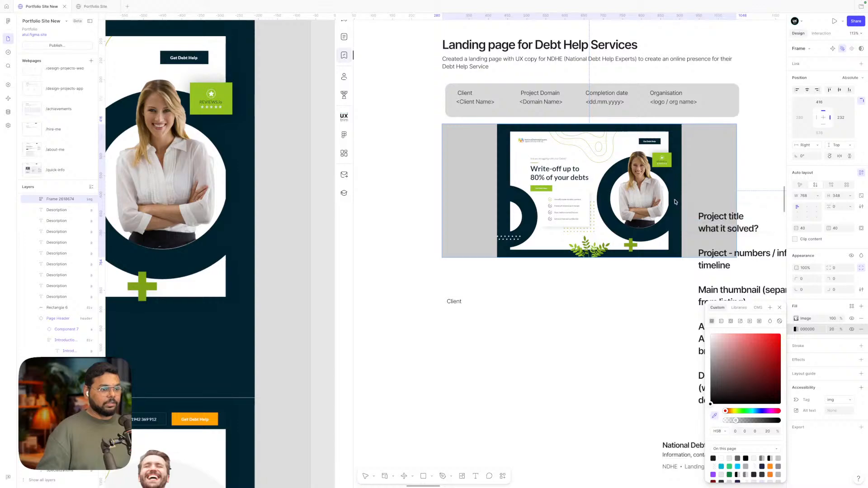
left_click(677, 198)
left_click(631, 311)
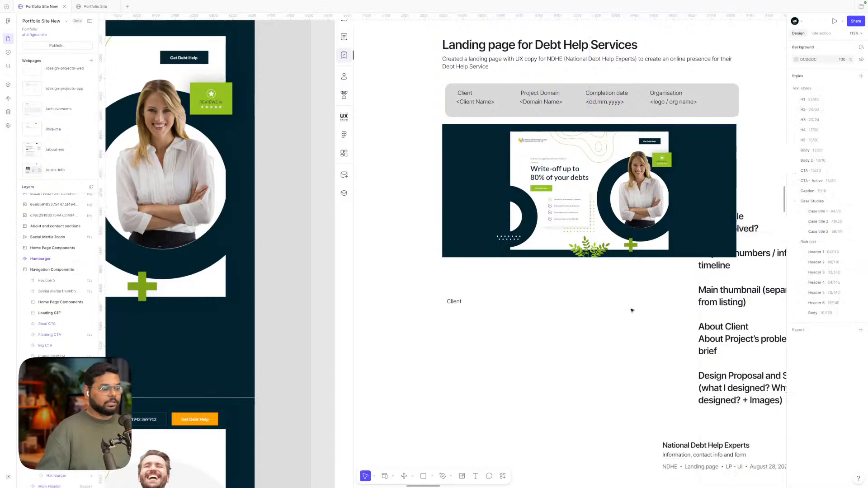
- Round all corners of the thumbnail frame to a radius of 24
left_click(717, 165)
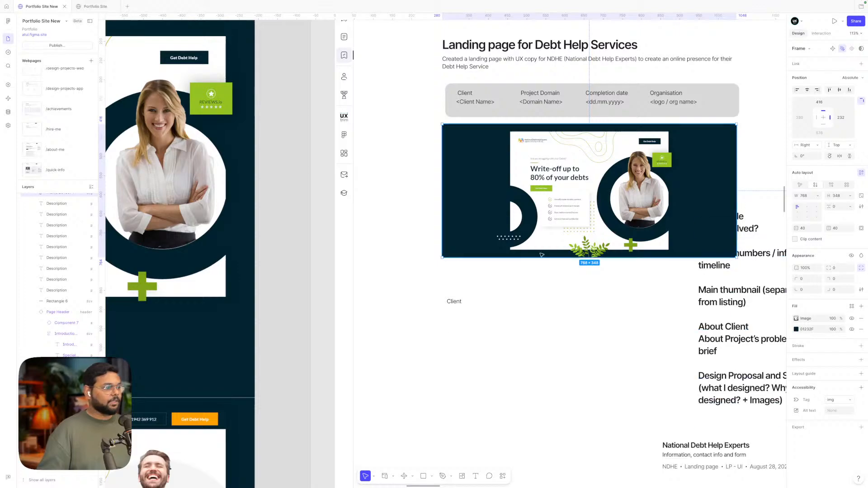
left_click(511, 376)
left_click(531, 230)
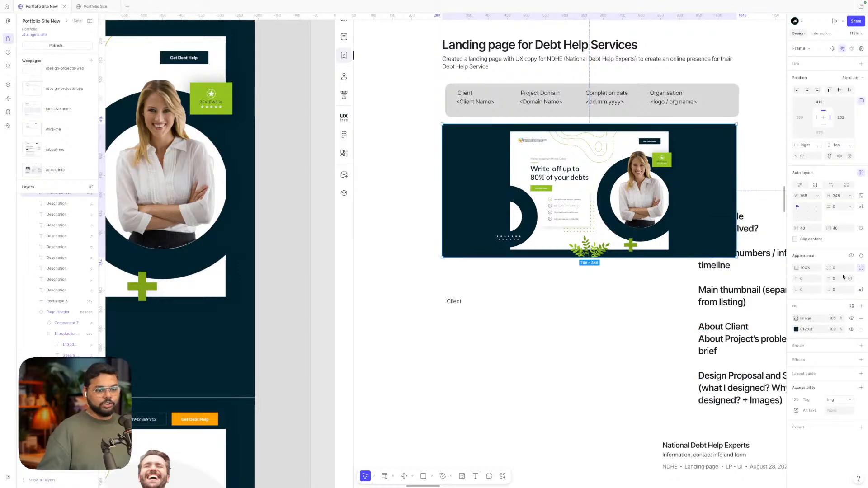
type("24")
key("Return")
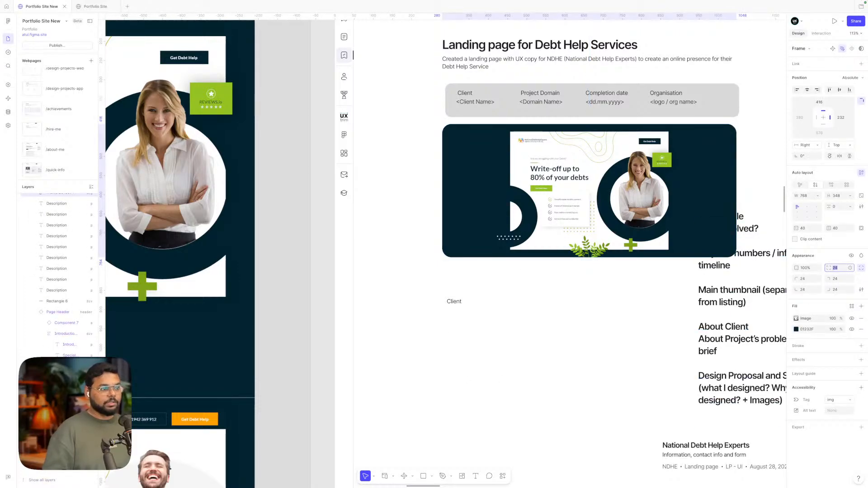
left_click(546, 295)
scroll(547, 294, "right", 2)
scroll(547, 294, "down", 3)
left_click_drag(407, 318, 489, 224)
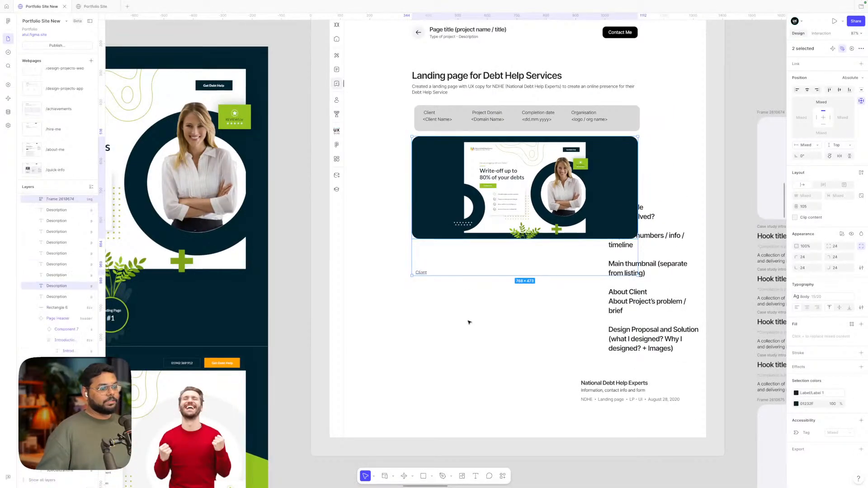
left_click(451, 306)
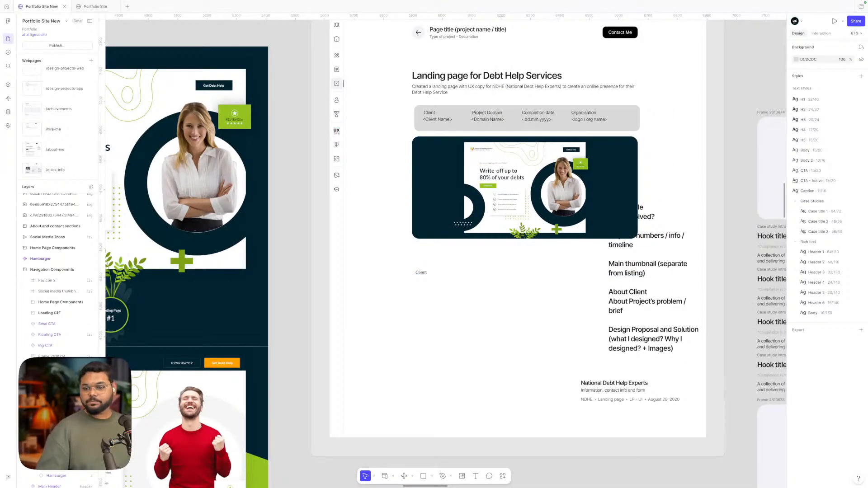
- Move the project outline notes below the thumbnail, and place the National Debt Help Experts caption image beside the top of the notes
left_click(635, 267)
left_click_drag(635, 267, 539, 333)
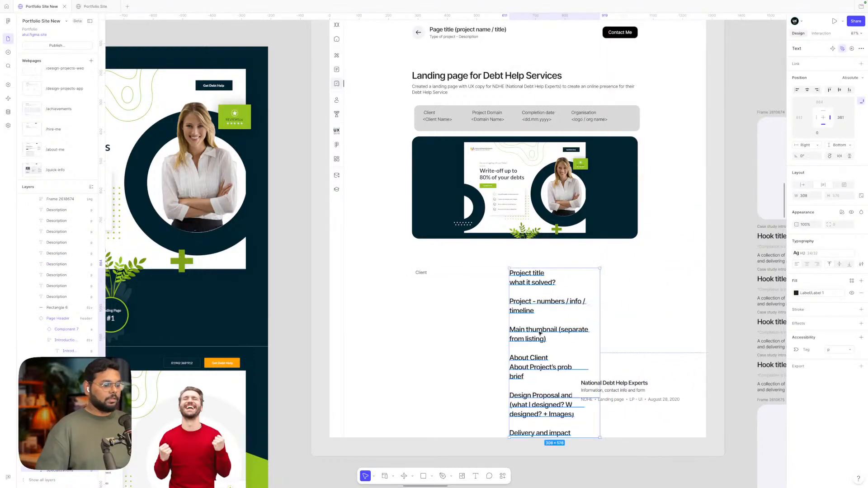
left_click_drag(647, 387, 653, 291)
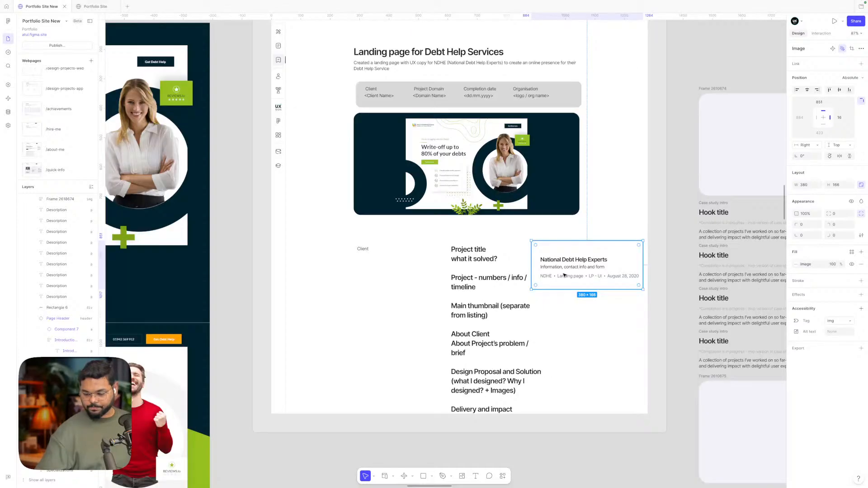
- Move the Client text label slightly upward beneath the main thumbnail
left_click(365, 269)
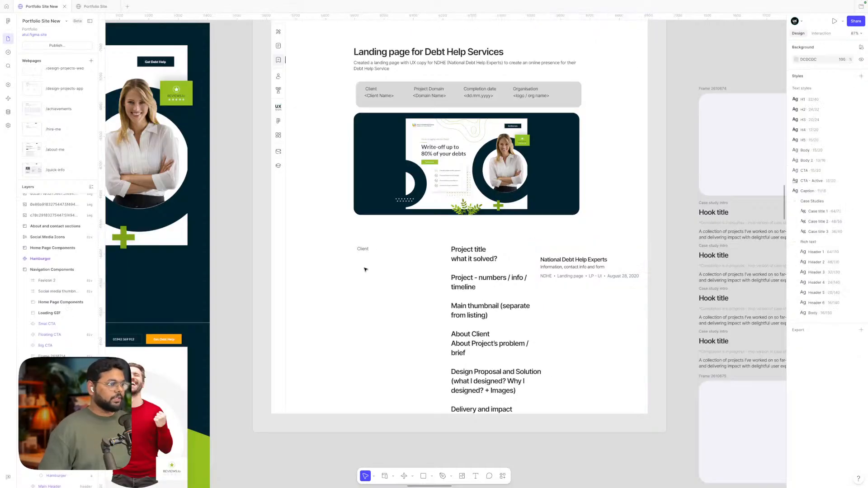
scroll(366, 269, "up", 1)
left_click(352, 248)
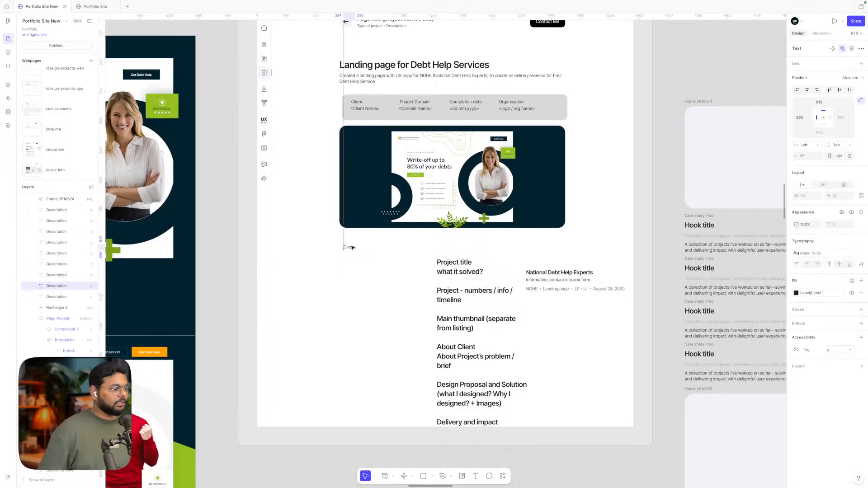
left_click_drag(352, 248, 352, 247)
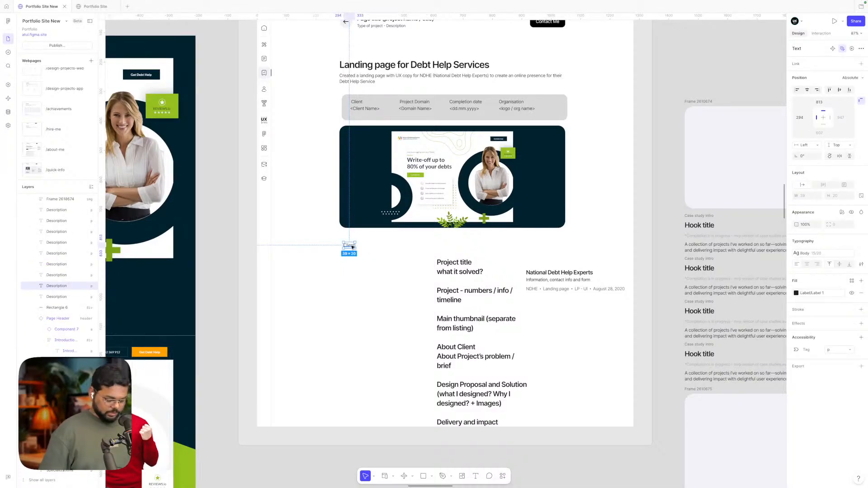
left_click(420, 258)
- Shift the cropped mockup image to the left side of the thumbnail frame, undoing the extra move back toward the middle
scroll(420, 262, "up", 3)
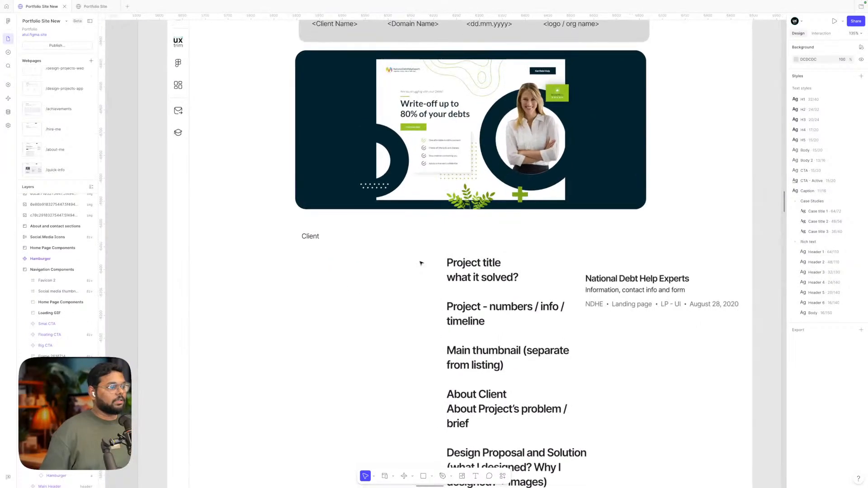
scroll(421, 263, "up", 3)
left_click(442, 231)
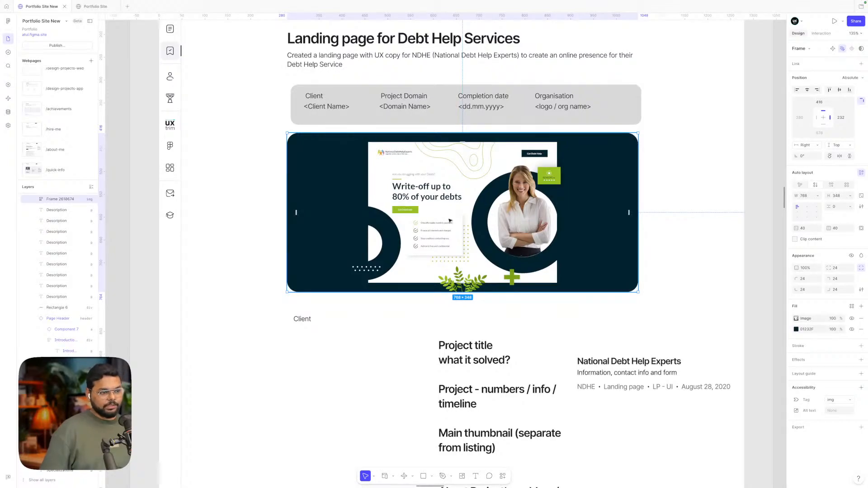
left_click(797, 319)
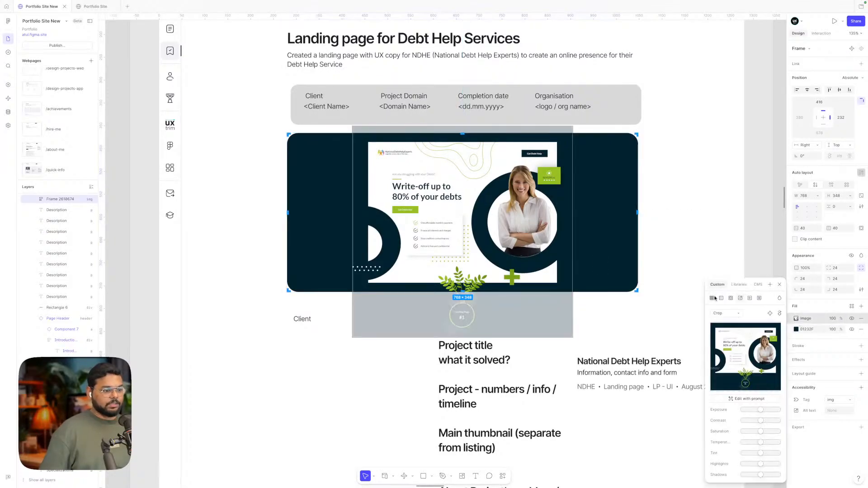
left_click_drag(523, 238, 446, 235)
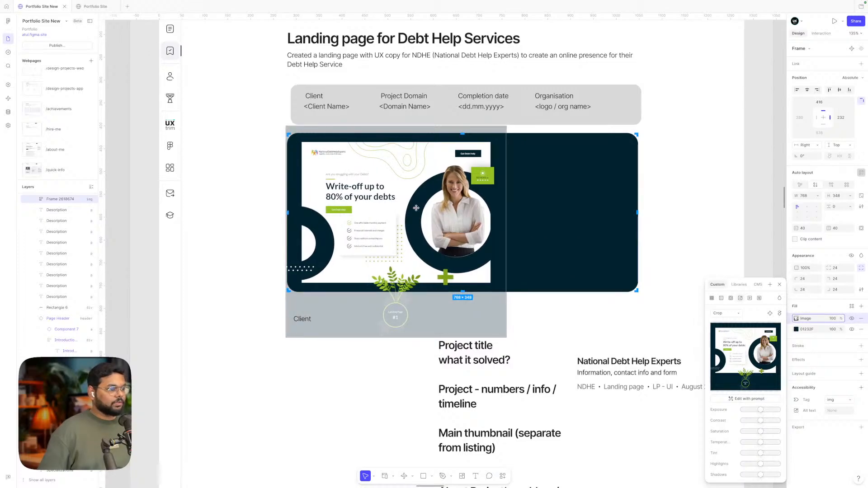
left_click_drag(416, 208, 473, 208)
key("super+z")
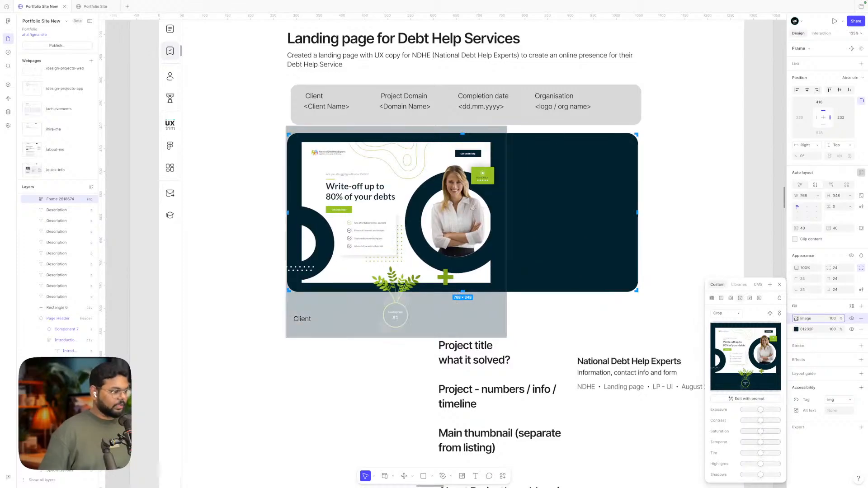
left_click(662, 203)
scroll(609, 210, "down", 5)
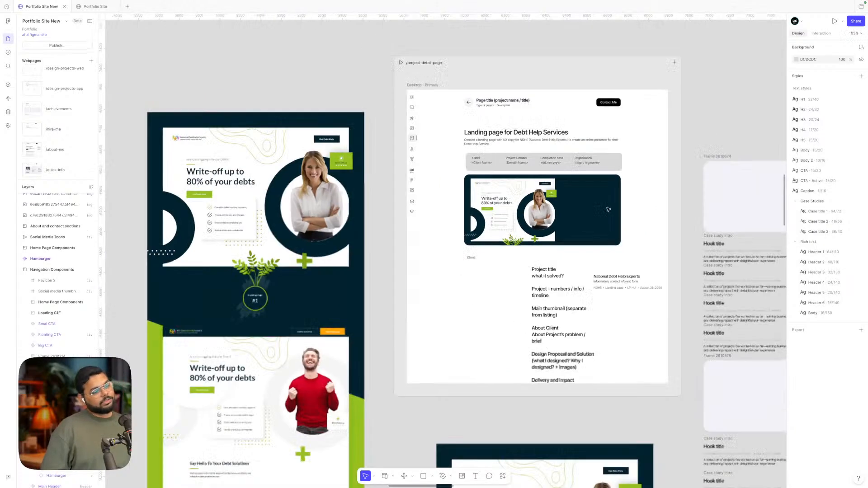
scroll(608, 209, "down", 1)
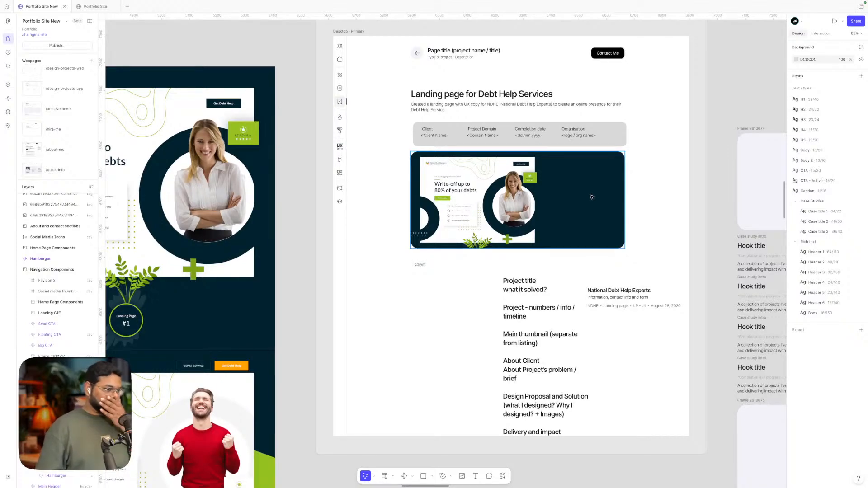
scroll(592, 197, "down", 1)
scroll(591, 197, "down", 4)
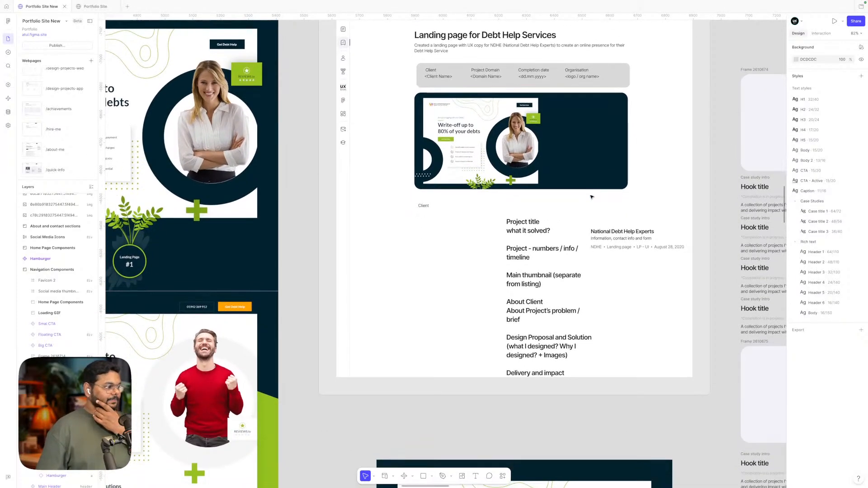
scroll(592, 197, "left", 2)
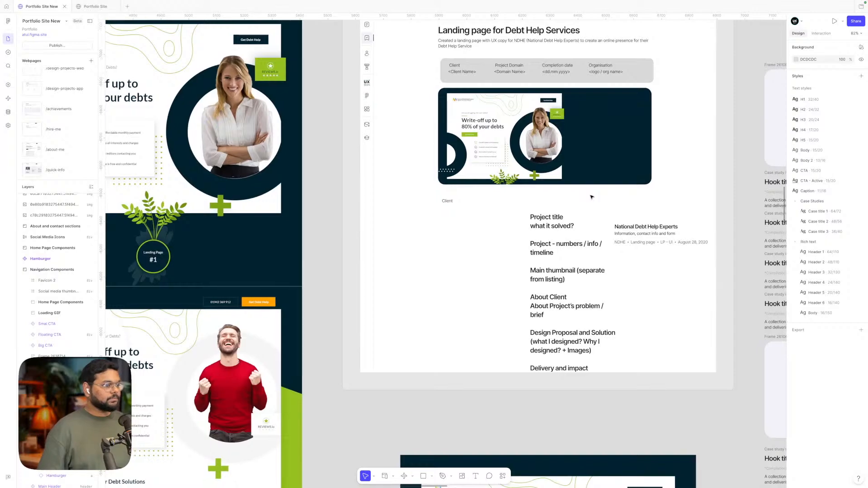
scroll(591, 197, "down", 1)
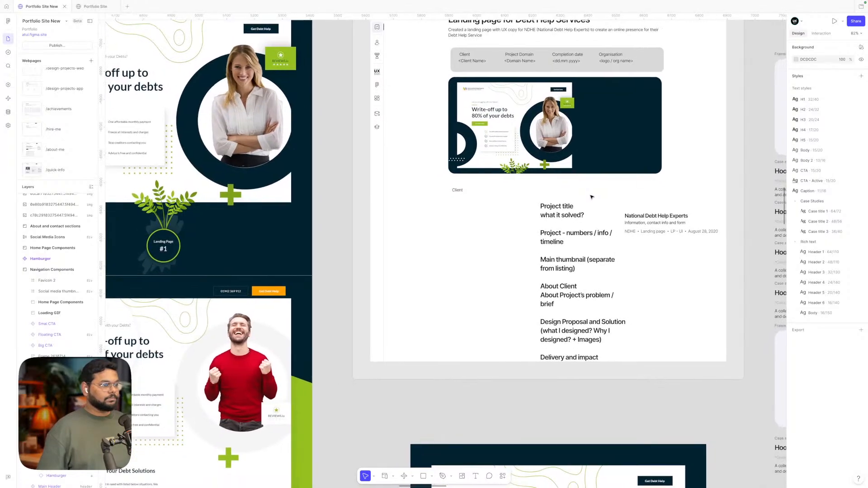
- Preview the project detail page and widen it to about 2006 to check how the sections align
left_click(595, 158)
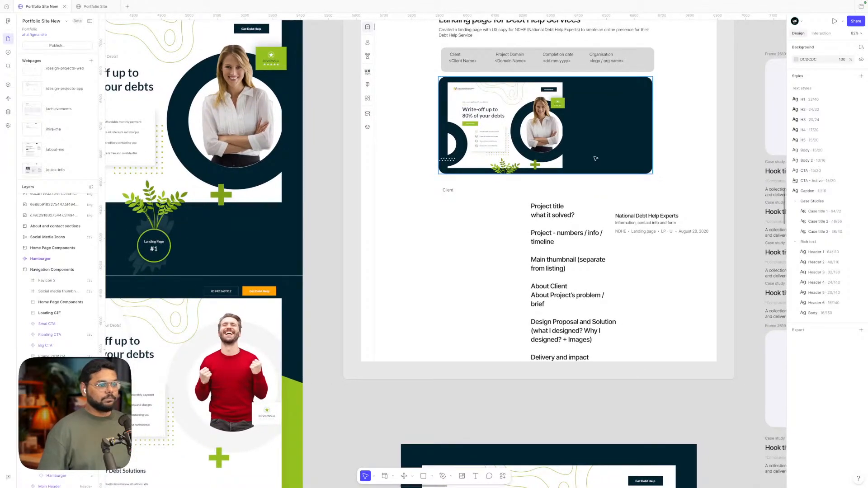
scroll(596, 158, "up", 3)
scroll(596, 159, "right", 2)
scroll(596, 159, "up", 5)
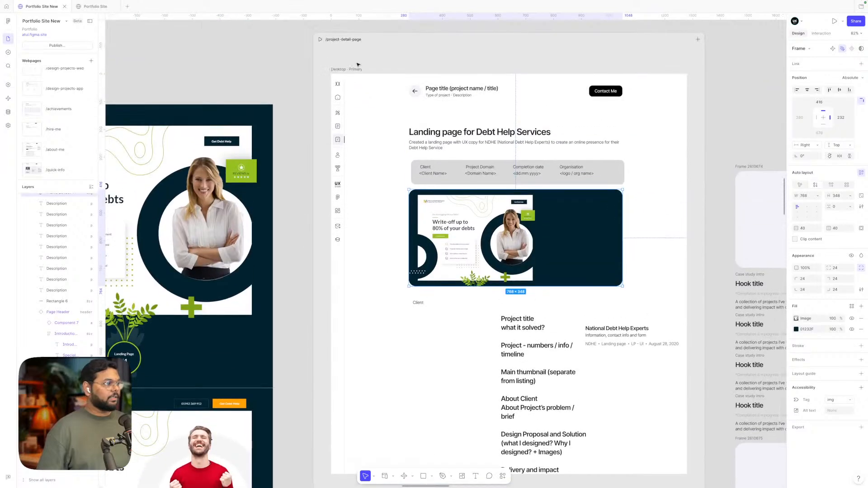
left_click(319, 40)
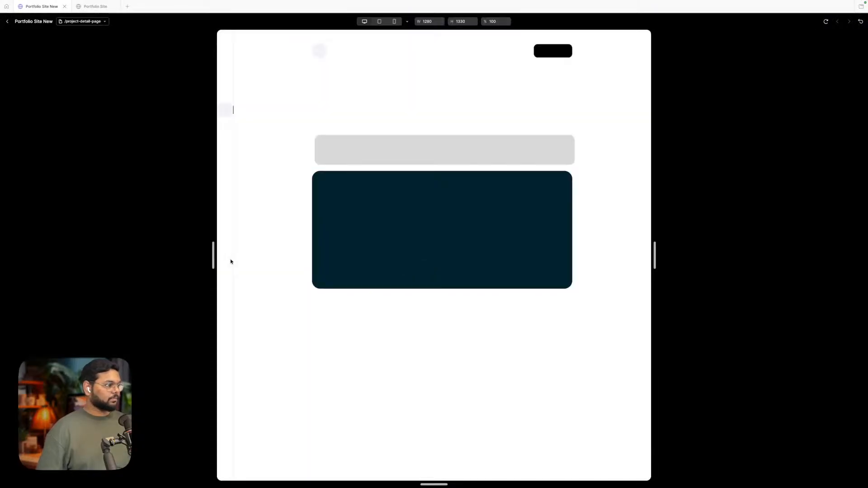
left_click_drag(213, 255, 89, 252)
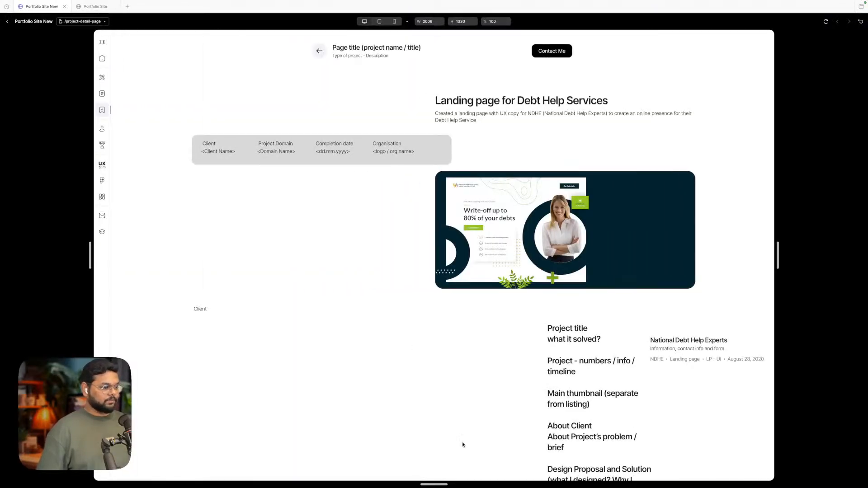
left_click_drag(435, 482, 415, 486)
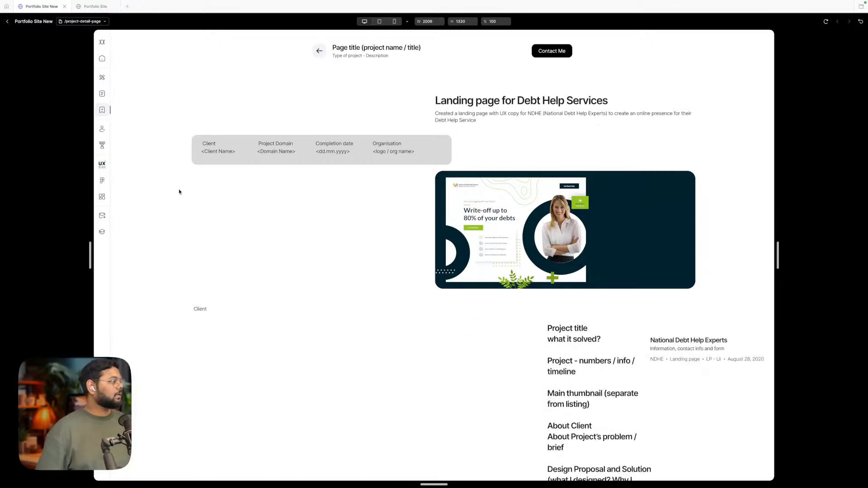
left_click(7, 22)
- Group the grey project info box with all its text labels and centre the group horizontally on the page
left_click(475, 162)
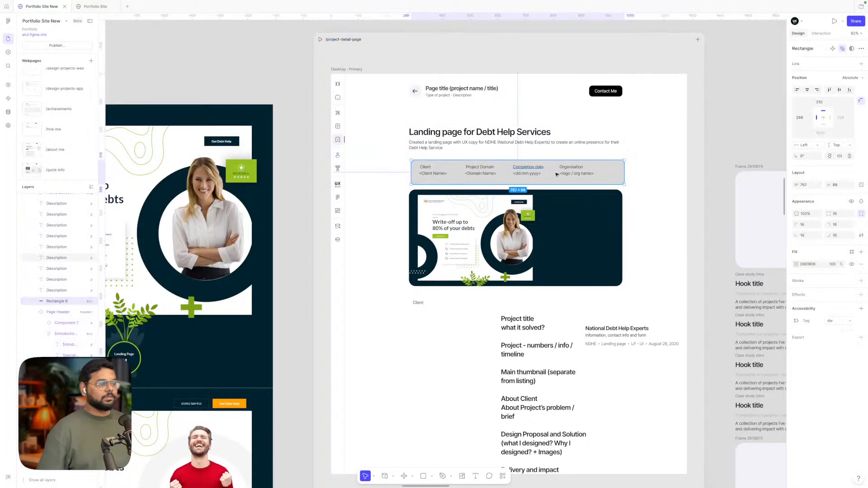
left_click_drag(723, 158, 405, 181)
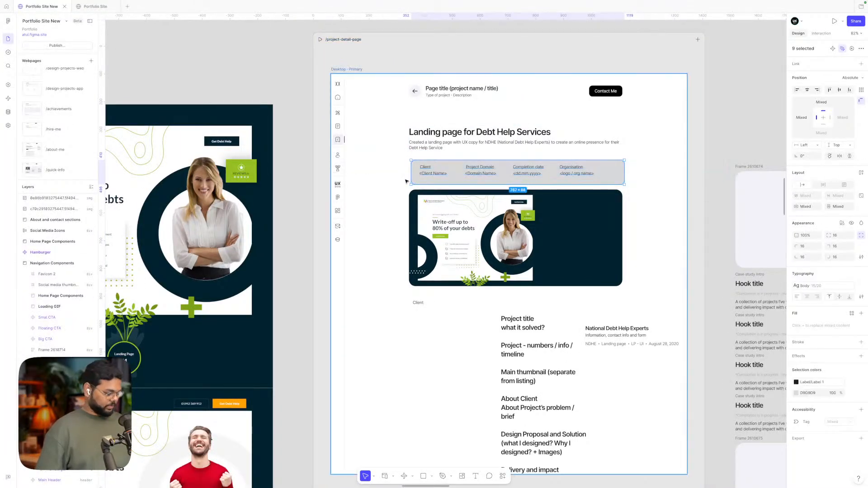
key("ctrl+g")
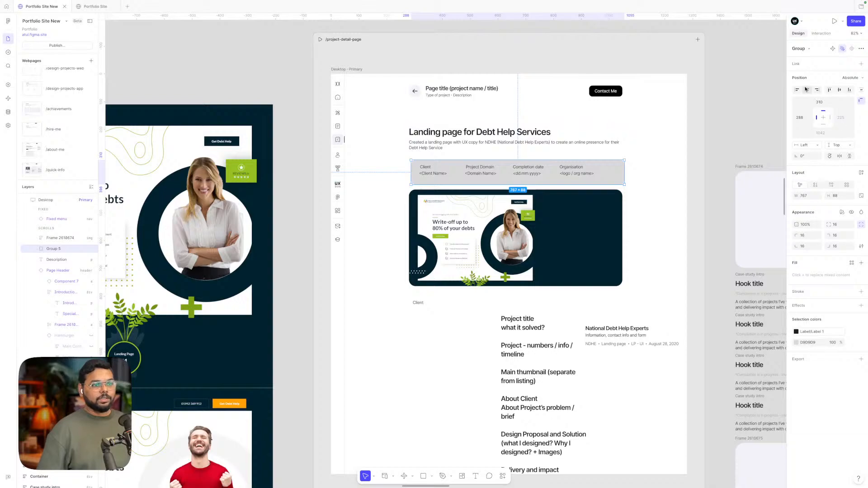
key("shift+a")
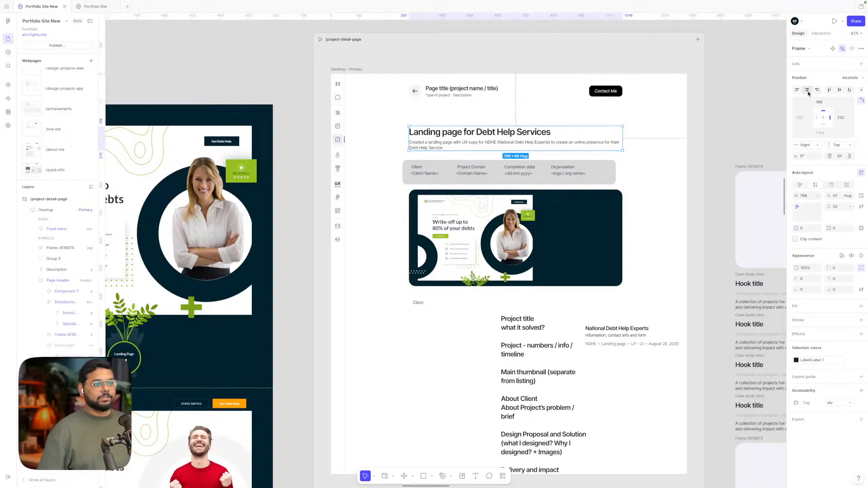
- Centre the landing page heading block and the main thumbnail horizontally on the page
left_click(807, 90)
left_click(557, 242)
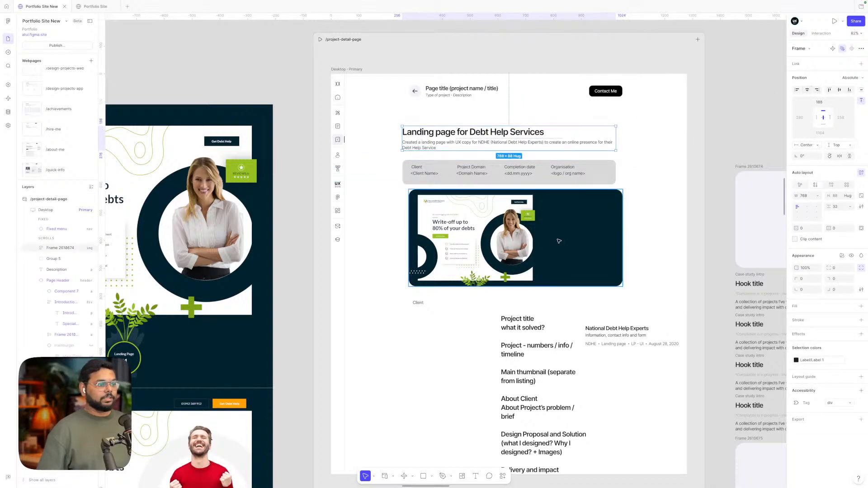
left_click(807, 91)
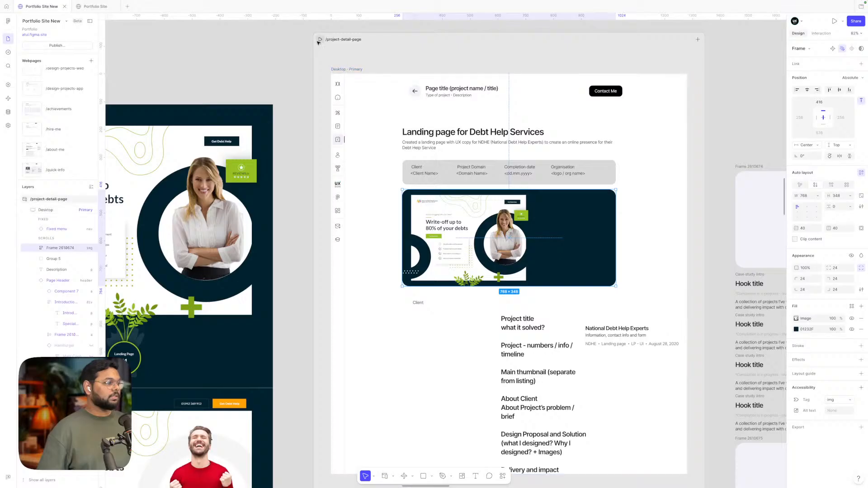
- Preview the page at a width of about 1940 to check the alignment of the centred sections
left_click(320, 40)
mouse_move(90, 260)
left_mouse_down()
mouse_move(23, 256)
mouse_move(150, 266)
mouse_move(101, 258)
left_mouse_up()
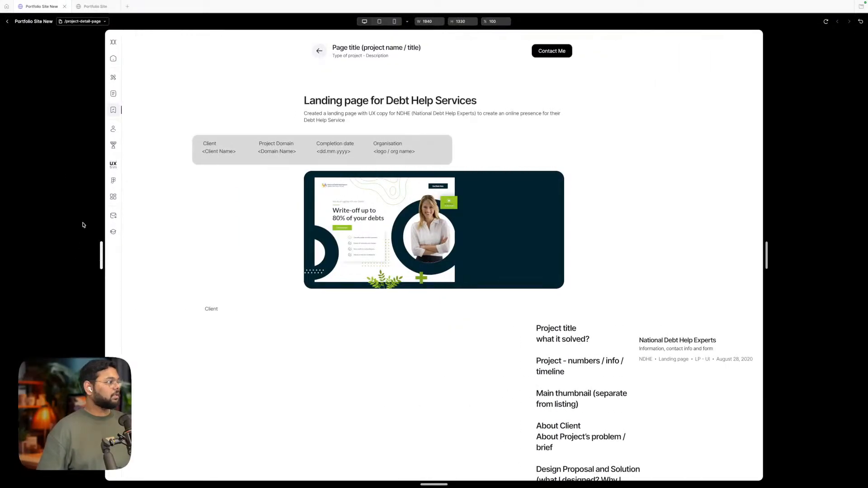
left_click(8, 23)
- Set the info box group's horizontal constraint to centre and check it in the preview at a width of about 1840
left_click(513, 171)
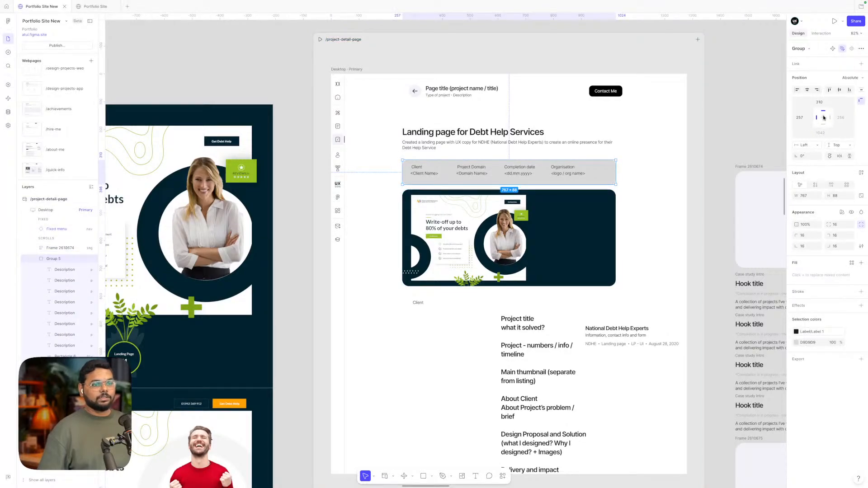
left_click(320, 39)
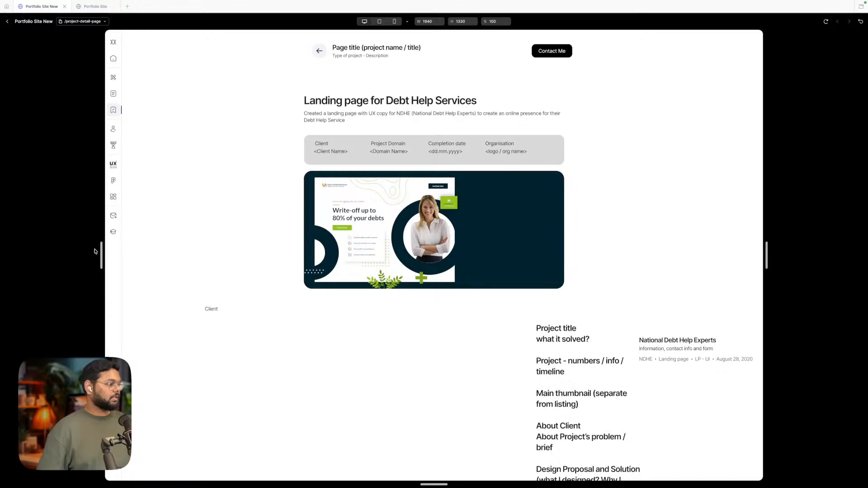
left_click_drag(101, 255, 118, 240)
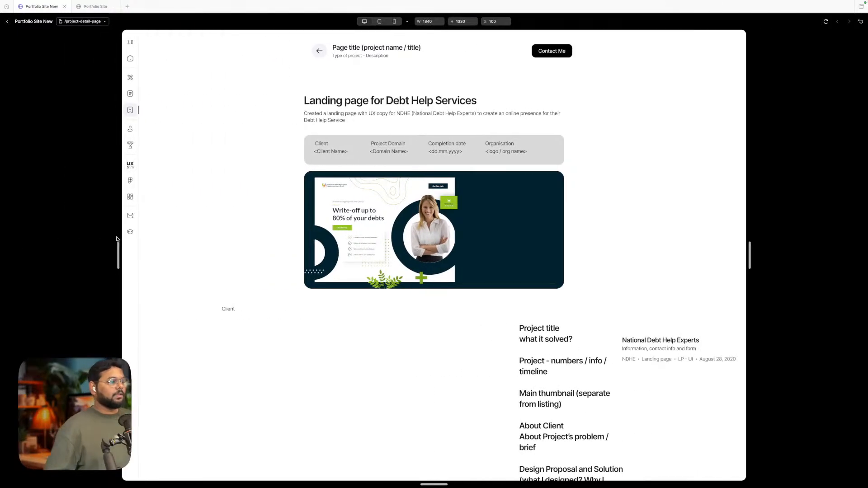
left_click(7, 22)
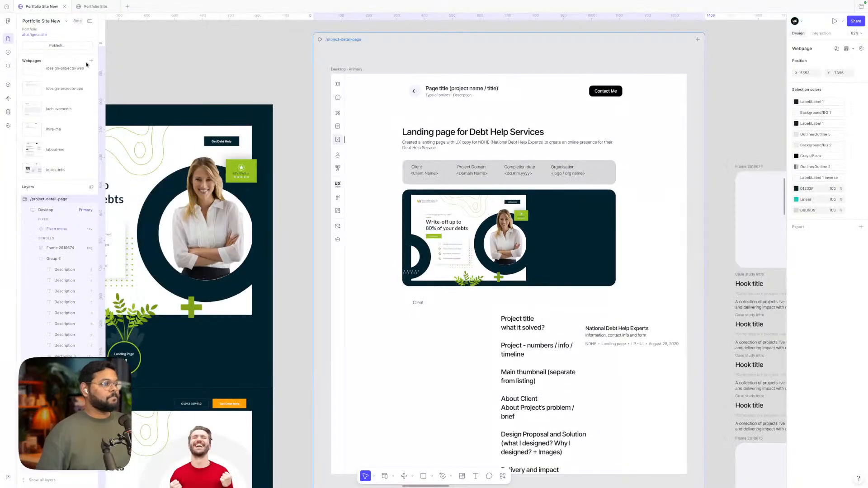
- Examine the project outline notes against the info box labels and the heading description to see which sections are covered
scroll(478, 276, "down", 5)
left_click(509, 256)
scroll(508, 256, "right", 2)
scroll(508, 256, "up", 1)
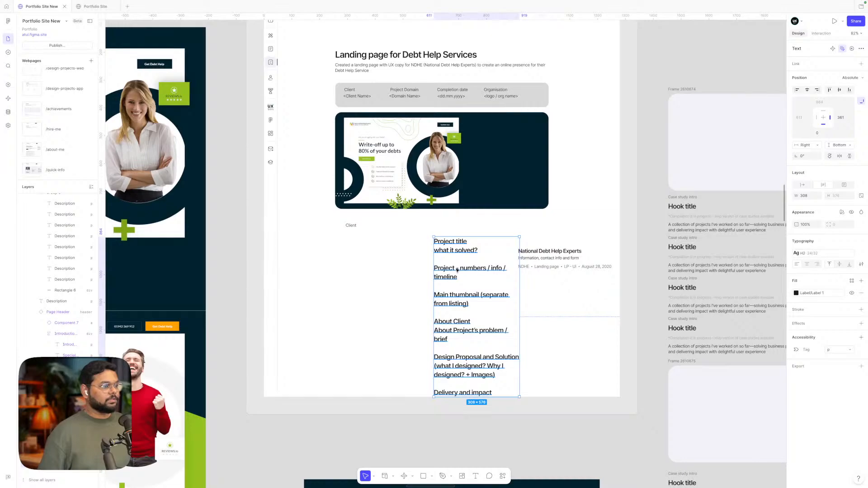
double_click(500, 97)
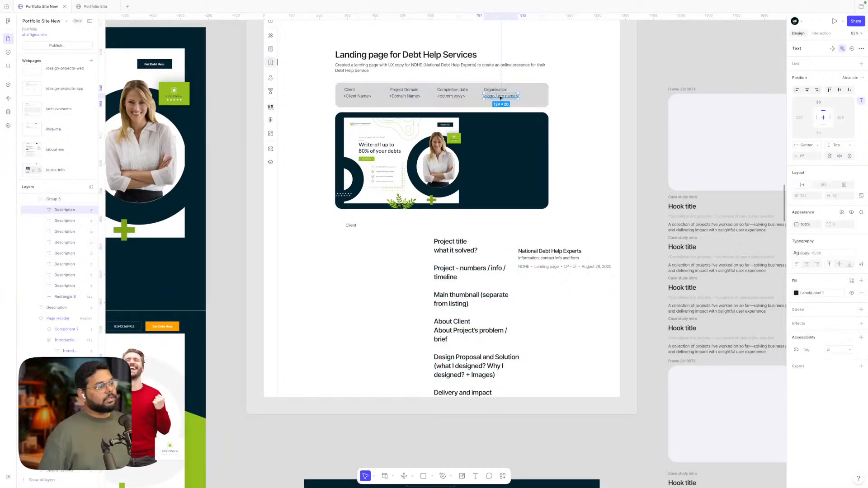
left_click(558, 96)
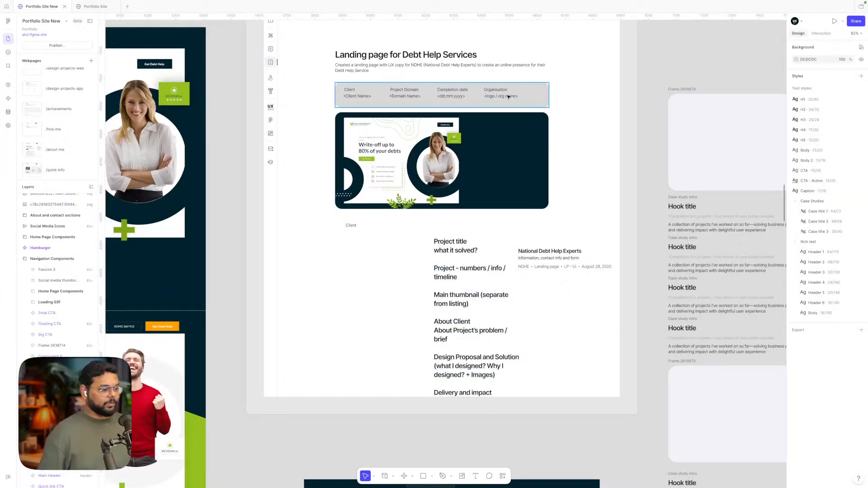
left_click(457, 252)
scroll(457, 252, "up", 2)
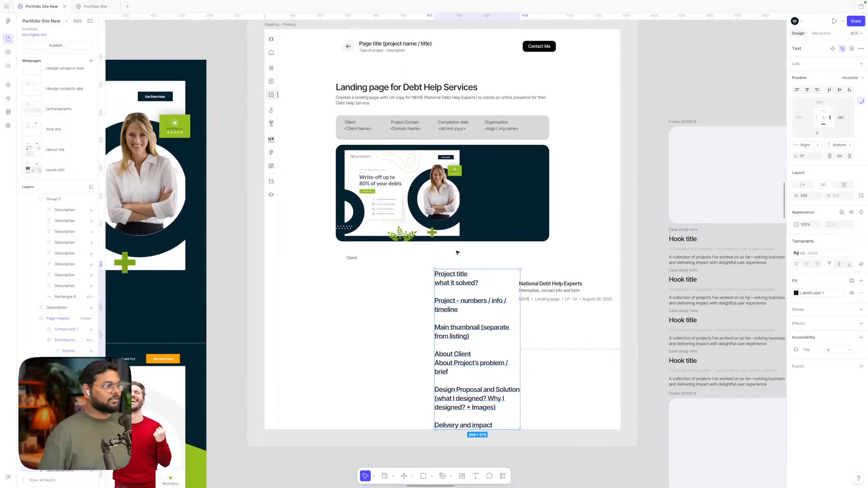
double_click(384, 99)
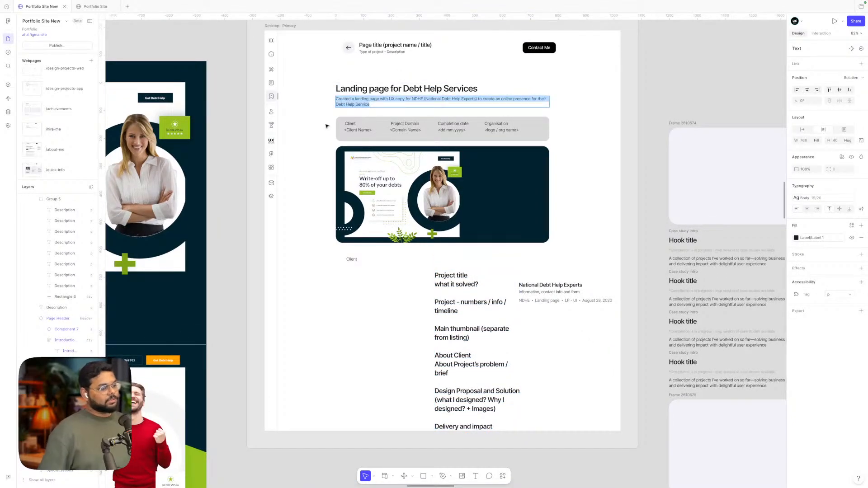
- Change the first line of the project outline notes to "Project Header"
double_click(456, 274)
left_click(459, 275)
double_click(456, 275)
type("Header")
key("Escape")
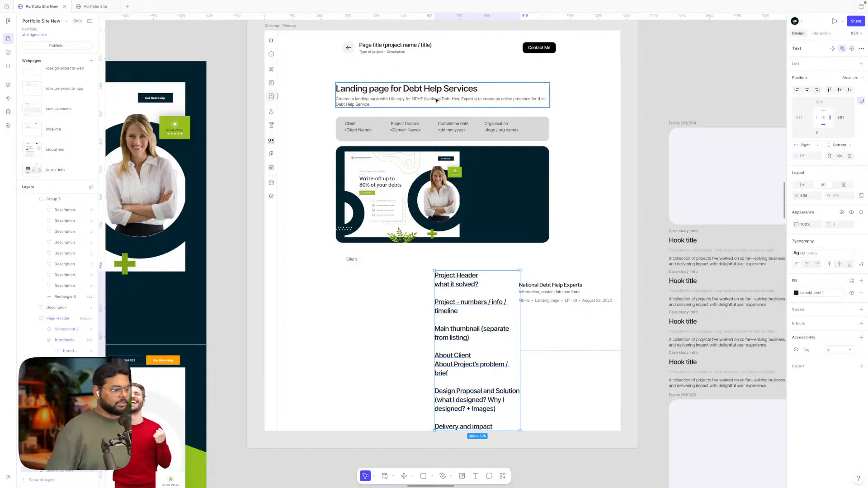
- Review the description under the "Landing page for Debt Help Services" heading alongside the info box, thumbnail and project outline notes
scroll(436, 100, "up", 5)
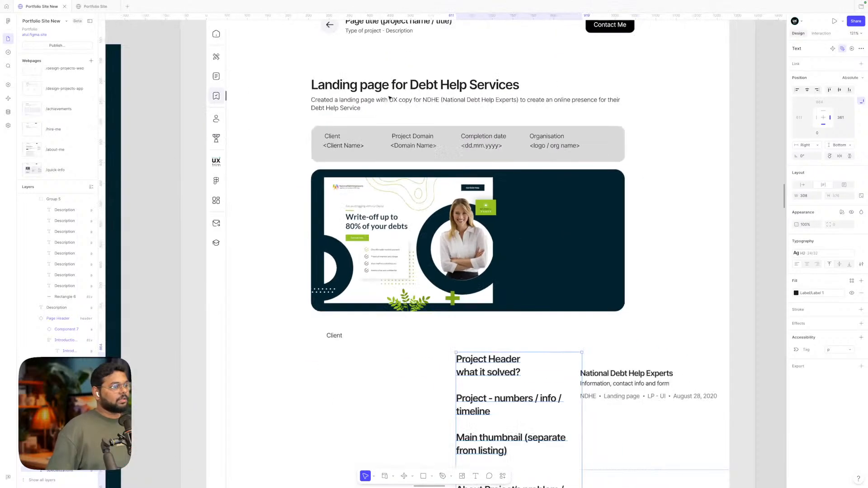
left_click(391, 106)
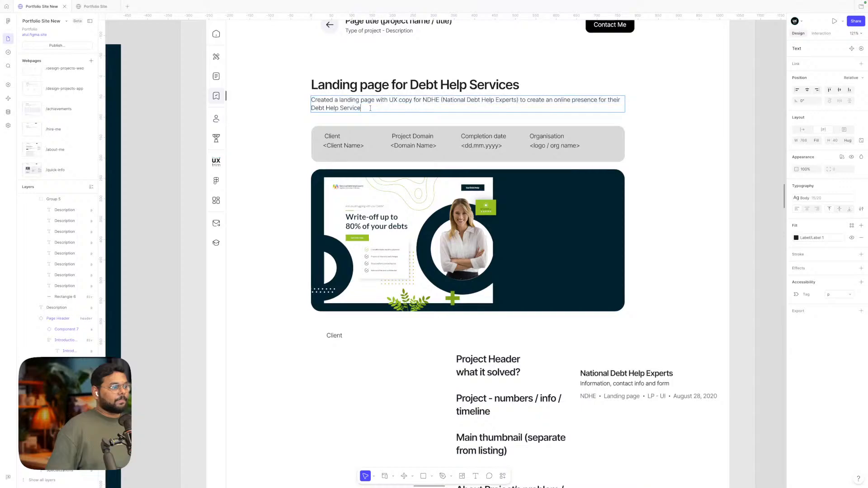
scroll(473, 186, "down", 1)
scroll(473, 186, "right", 2)
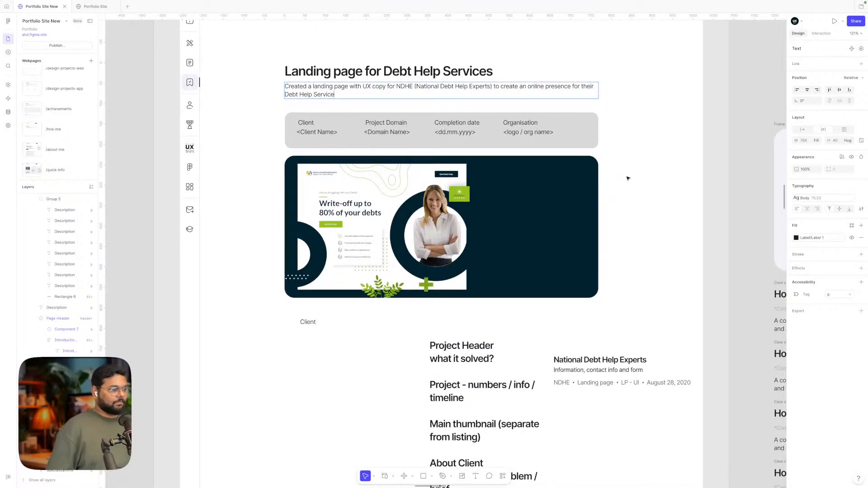
scroll(626, 177, "down", 5)
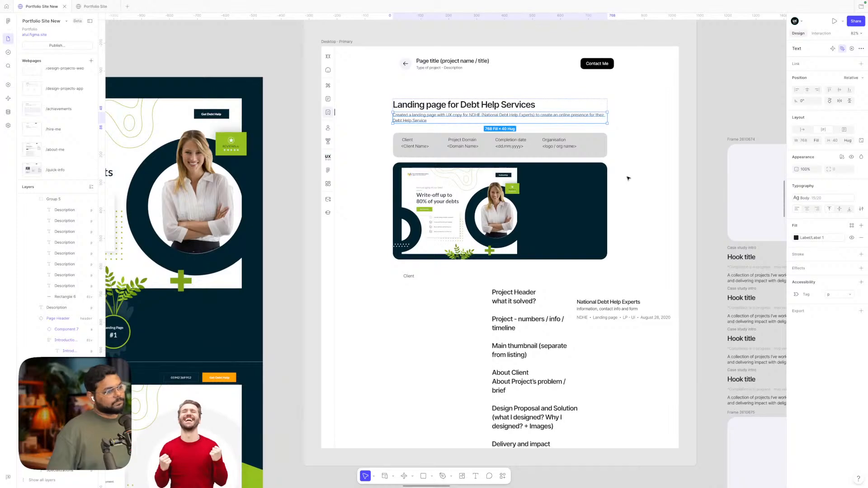
scroll(628, 178, "left", 1)
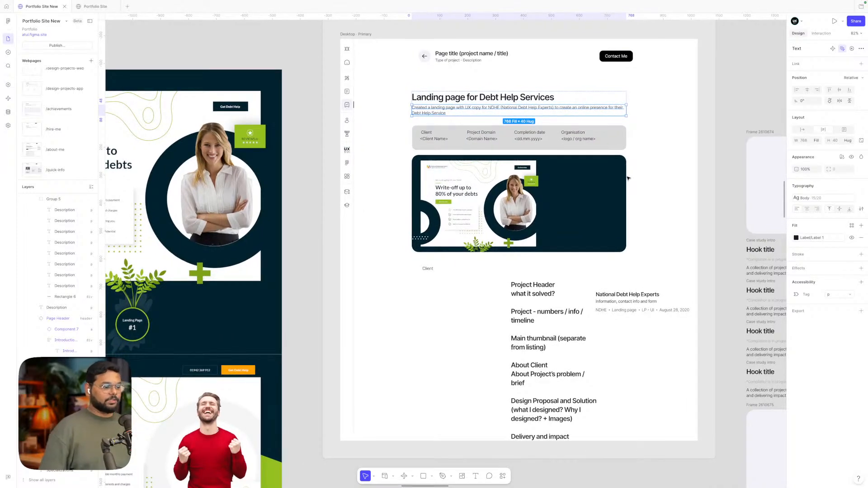
scroll(628, 178, "down", 3)
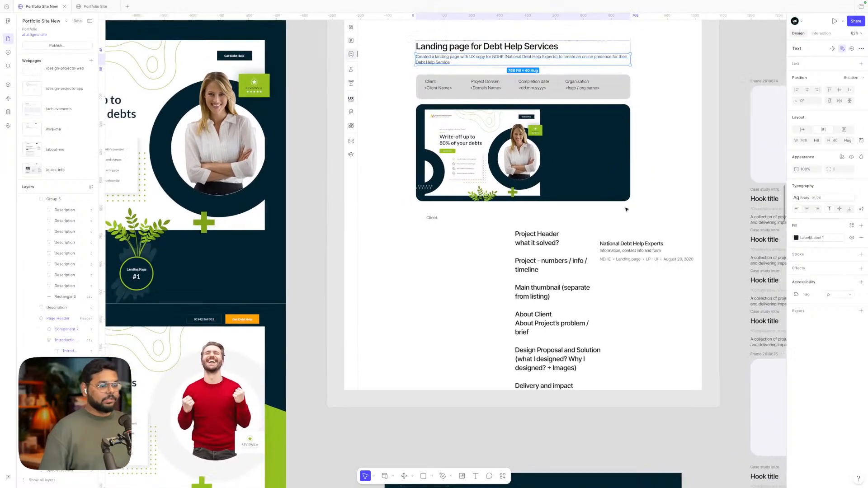
scroll(624, 234, "down", 2)
scroll(624, 233, "down", 6)
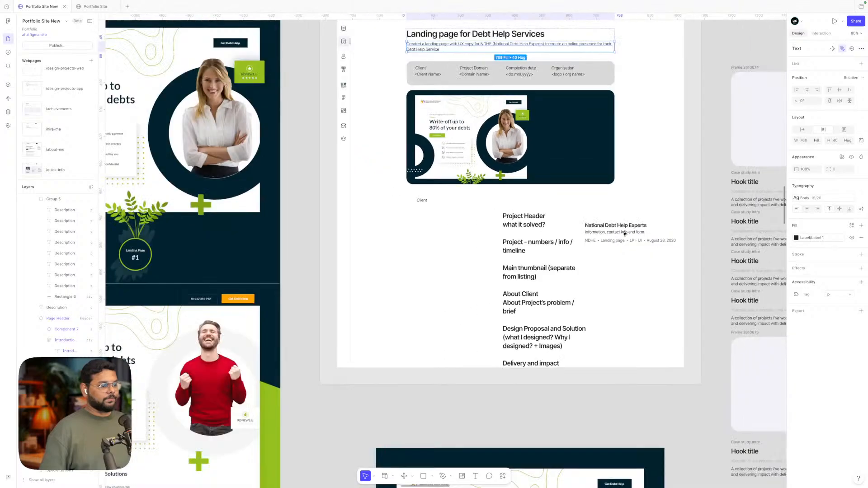
- Examine the first landing page mockup from its hero through the debt solution cards to the "How We Can Help You" section
scroll(624, 234, "down", 1)
scroll(370, 310, "down", 3)
scroll(370, 310, "up", 6)
scroll(373, 307, "up", 3)
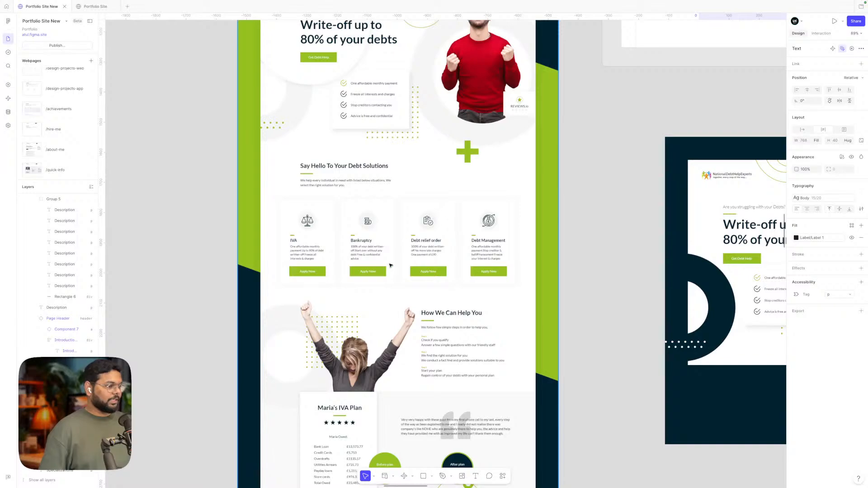
scroll(390, 265, "down", 2)
scroll(390, 264, "down", 3)
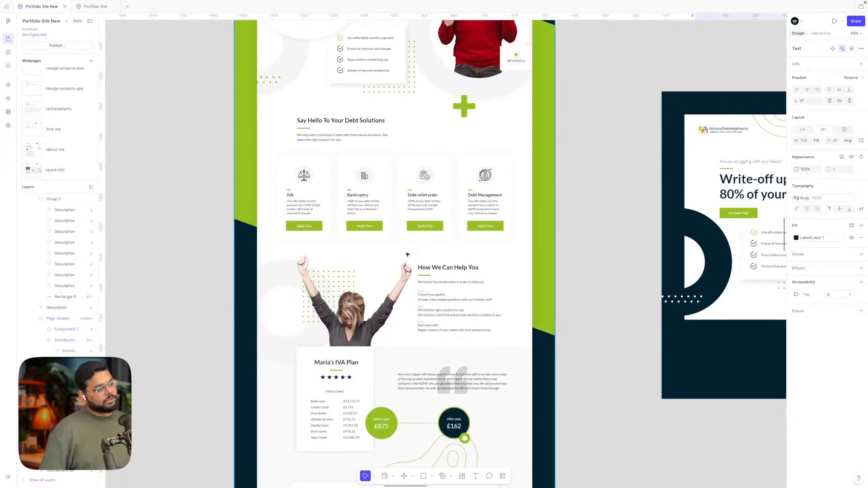
scroll(431, 250, "down", 2)
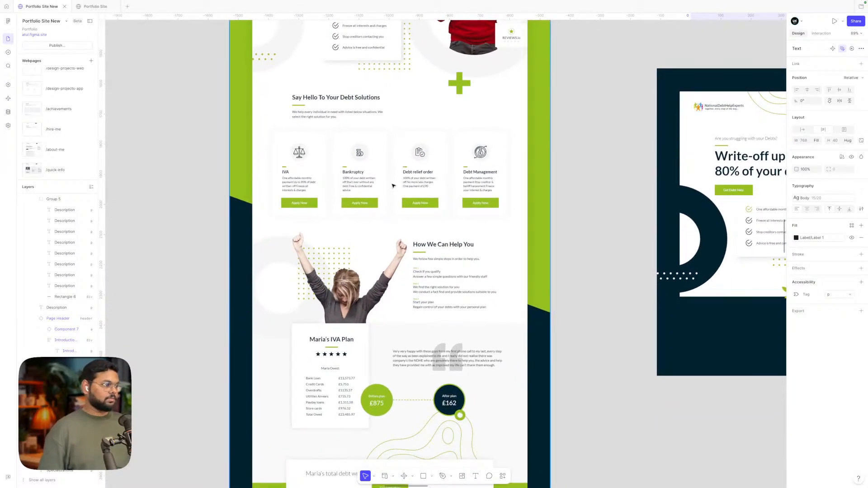
scroll(393, 186, "down", 3)
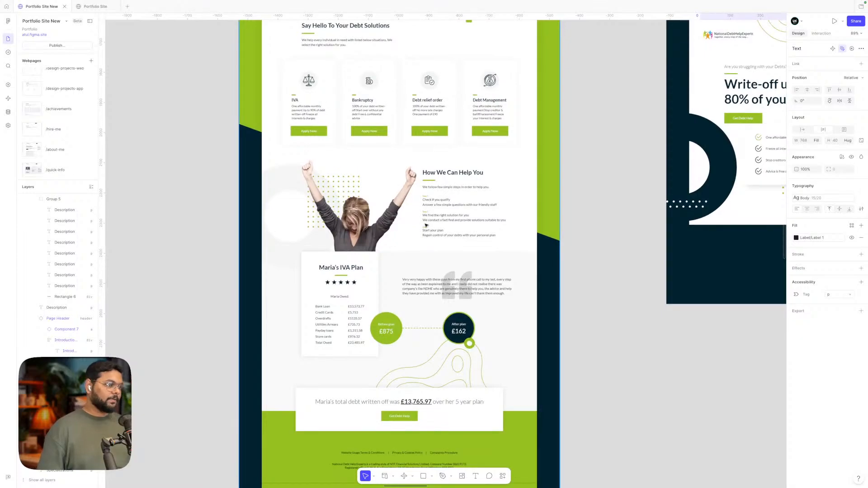
- Read the first mockup's help steps, IVA plan breakdown, testimonial, before-and-after payments and debt written-off banner up close
scroll(444, 205, "up", 5)
scroll(444, 204, "down", 1)
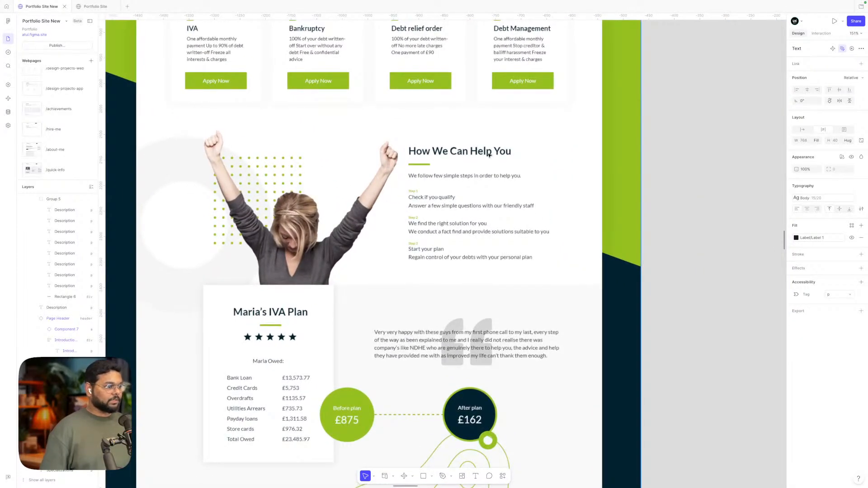
scroll(482, 250, "down", 5)
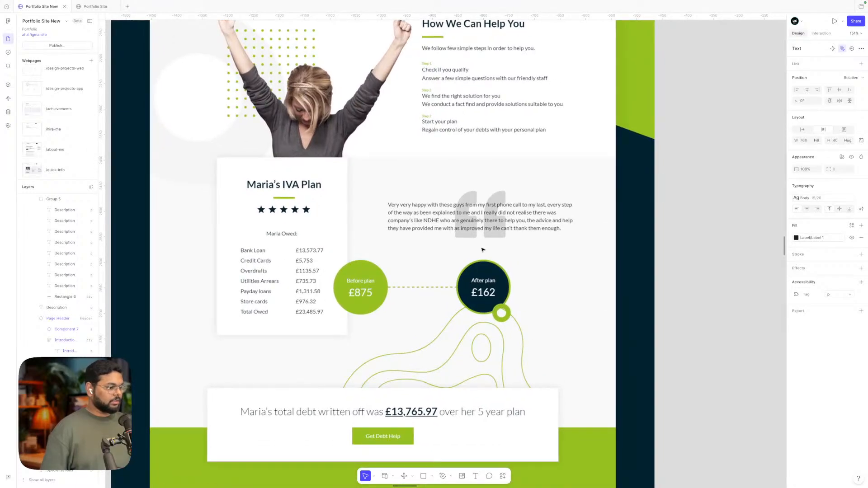
scroll(423, 282, "down", 1)
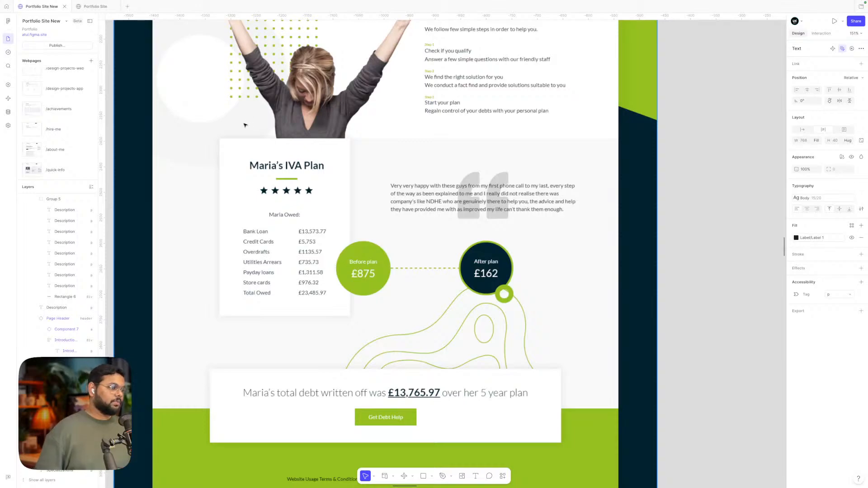
scroll(344, 187, "down", 2)
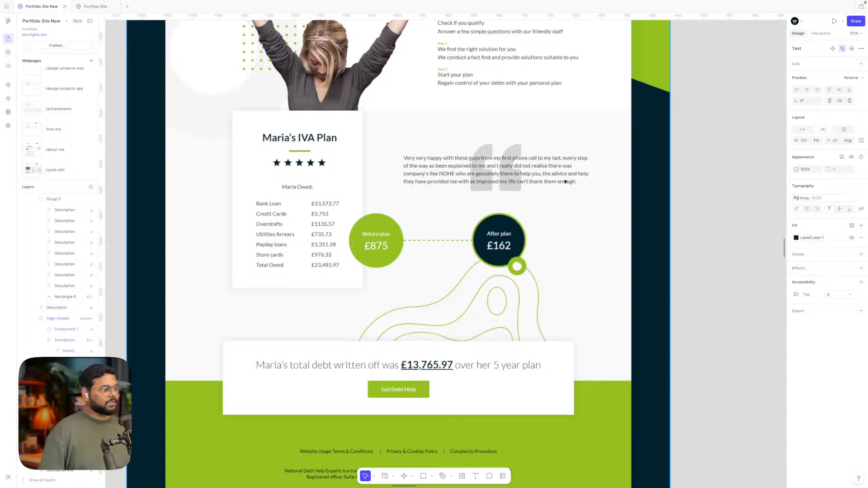
scroll(413, 233, "down", 2)
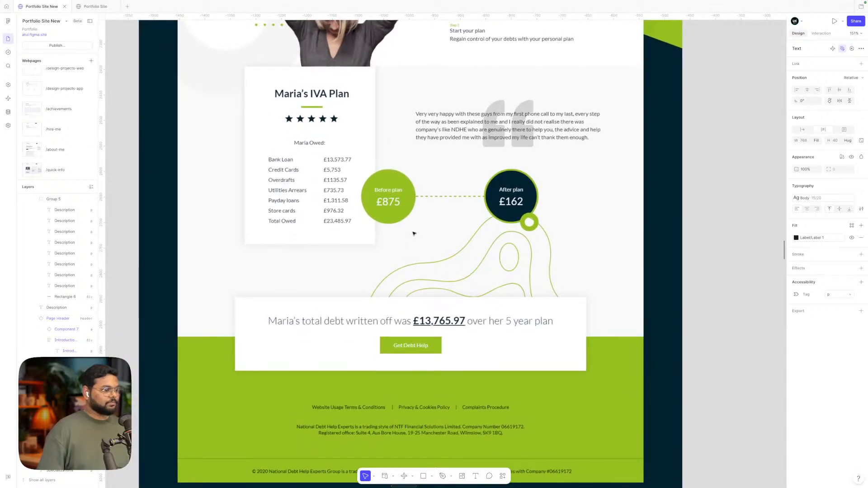
scroll(414, 233, "down", 1)
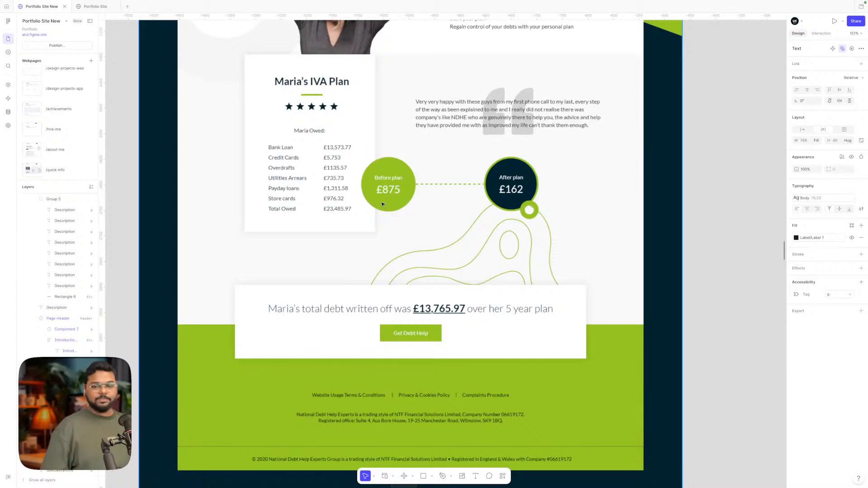
scroll(382, 205, "down", 5)
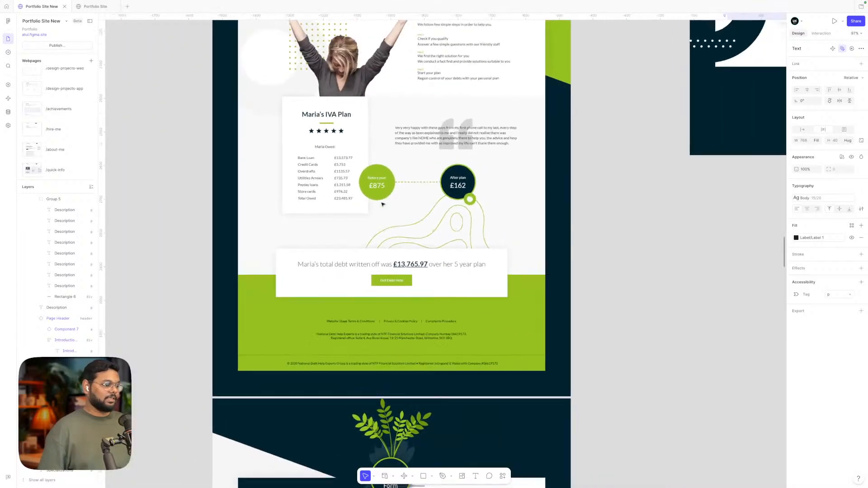
scroll(382, 204, "down", 3)
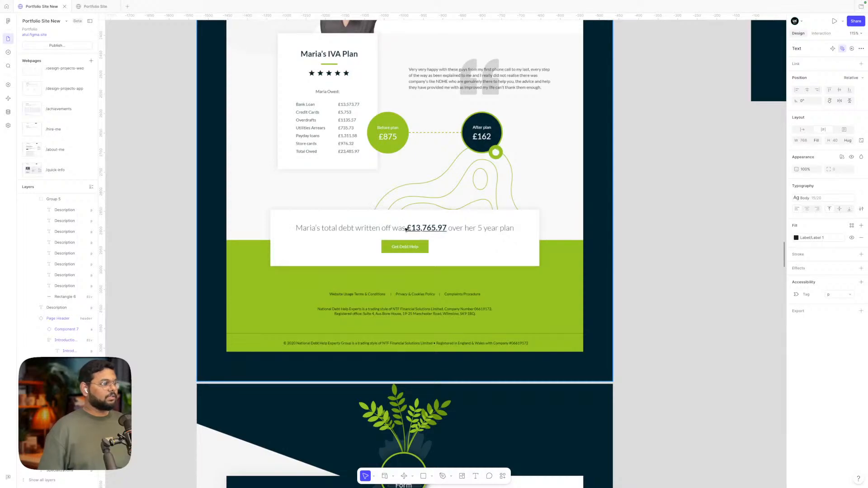
scroll(382, 230, "up", 1)
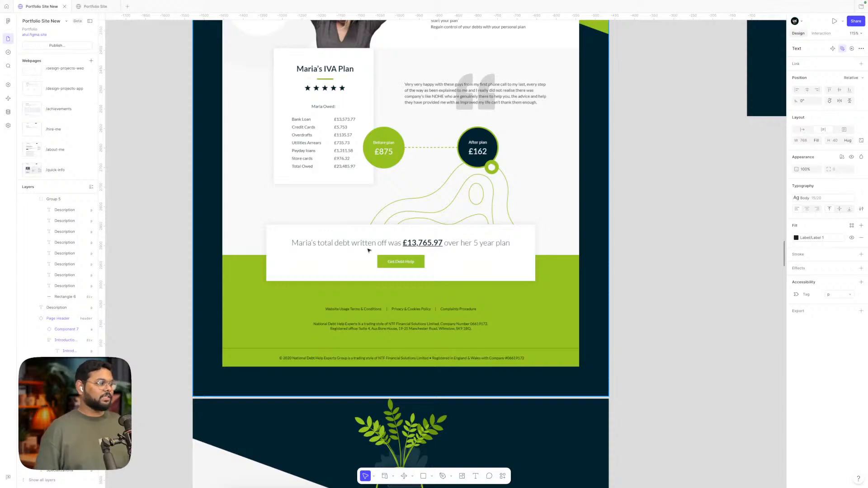
scroll(368, 250, "up", 2)
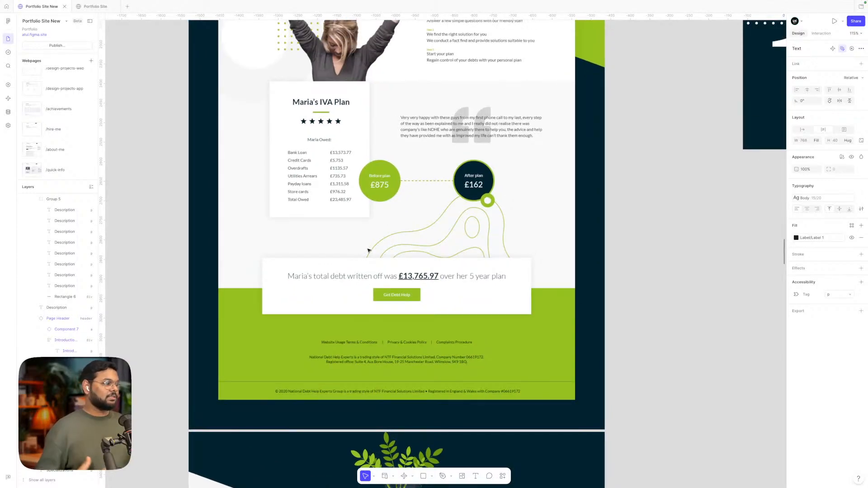
- Examine the Get Started Form mockup's "Your Debt", "Your Situation" and "Your Details" screens
scroll(368, 250, "down", 4)
scroll(368, 250, "down", 2)
scroll(368, 250, "down", 3)
scroll(368, 250, "up", 8)
scroll(368, 248, "down", 6)
scroll(392, 211, "up", 2)
scroll(392, 210, "down", 3)
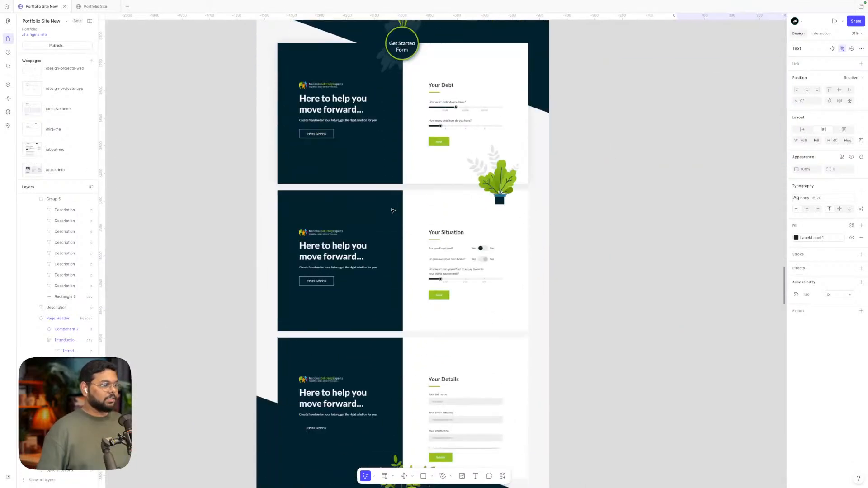
scroll(411, 172, "up", 1)
scroll(419, 154, "up", 3)
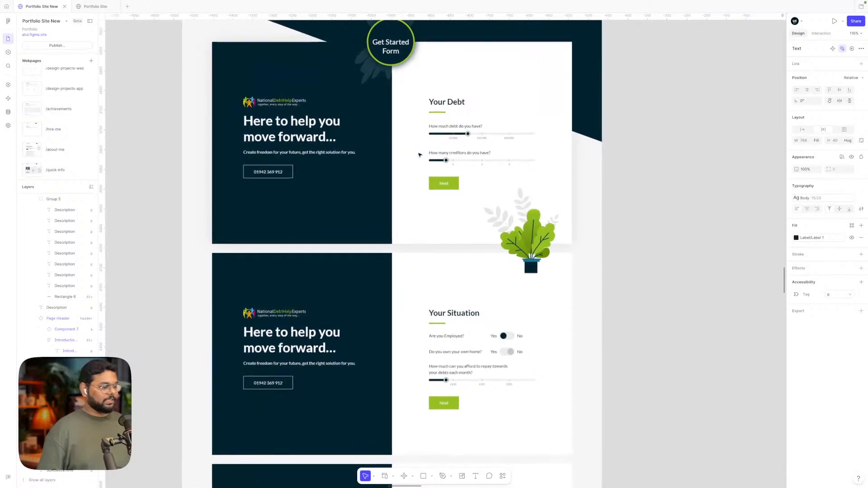
scroll(419, 155, "up", 1)
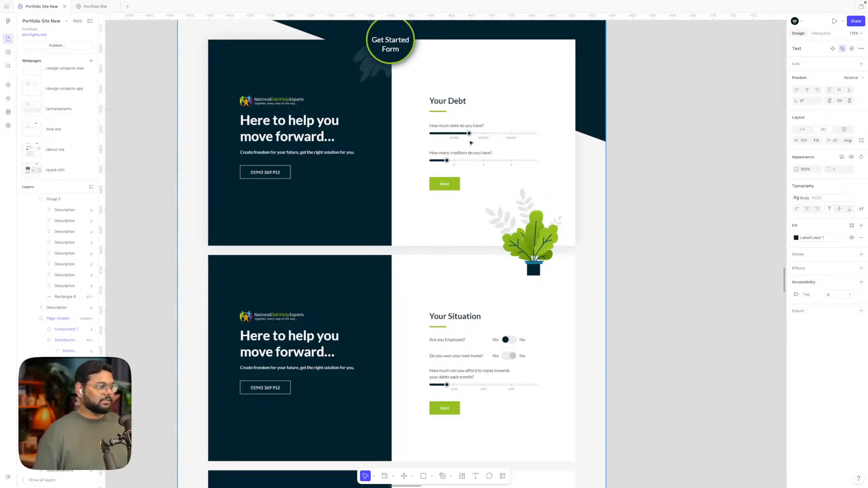
scroll(474, 185, "down", 5)
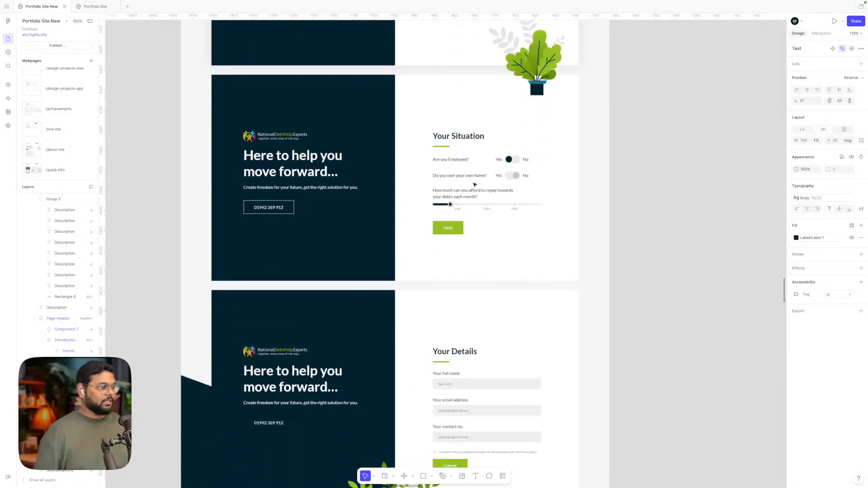
scroll(474, 185, "down", 3)
scroll(475, 185, "up", 2)
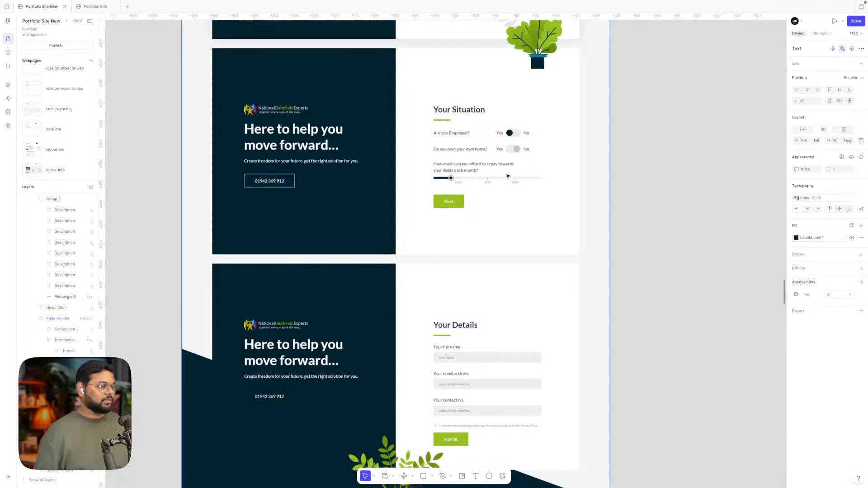
scroll(511, 163, "down", 6)
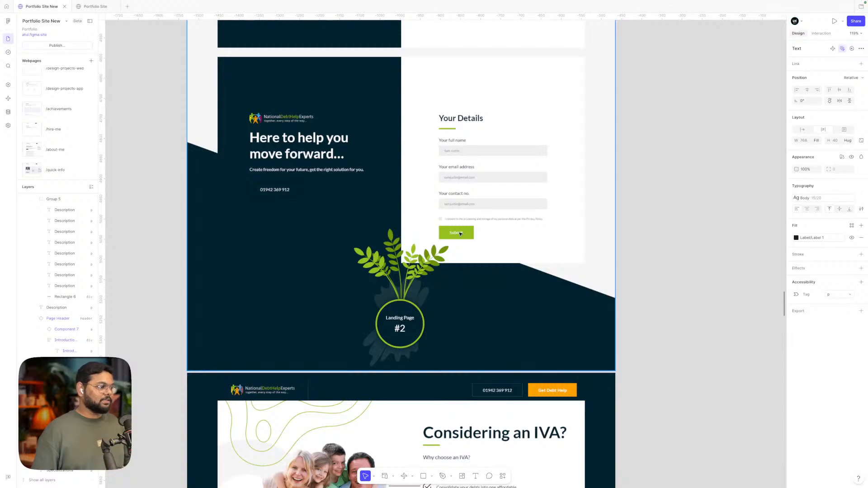
- Look over the form screens once more and continue to the "Considering an IVA?" section of Landing Page #2
scroll(460, 233, "down", 3)
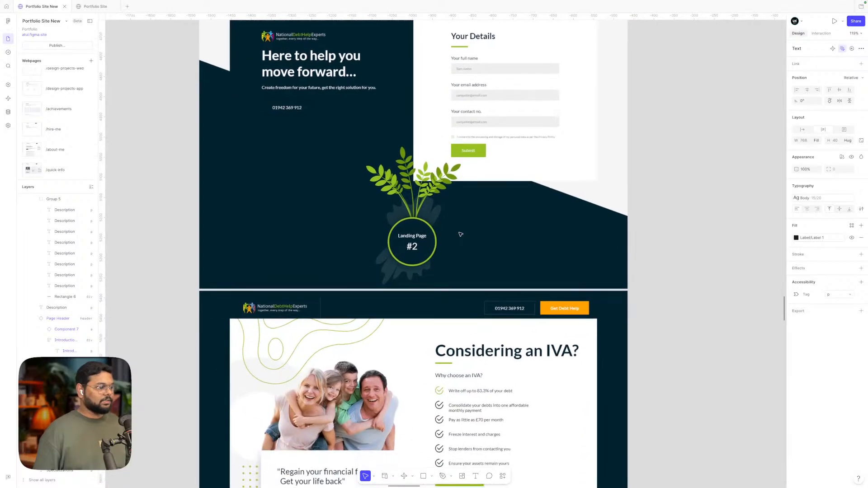
scroll(460, 234, "up", 15)
scroll(460, 234, "down", 12)
scroll(460, 234, "up", 8)
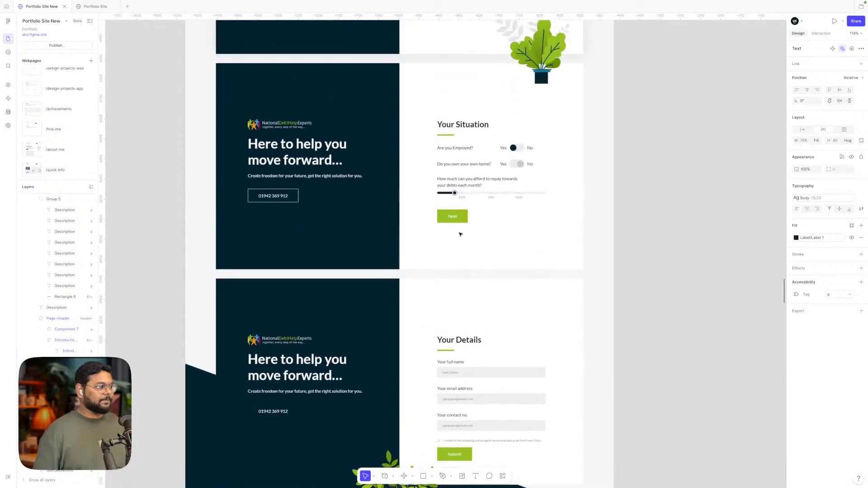
scroll(451, 248, "down", 2)
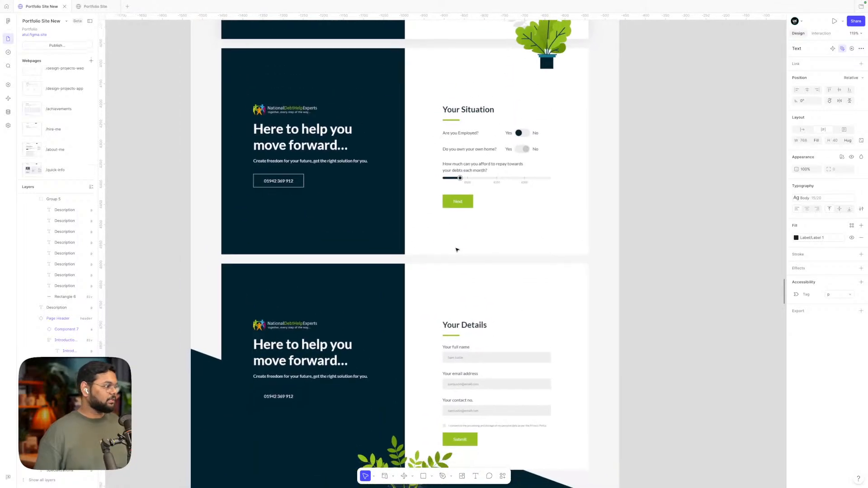
scroll(456, 250, "down", 15)
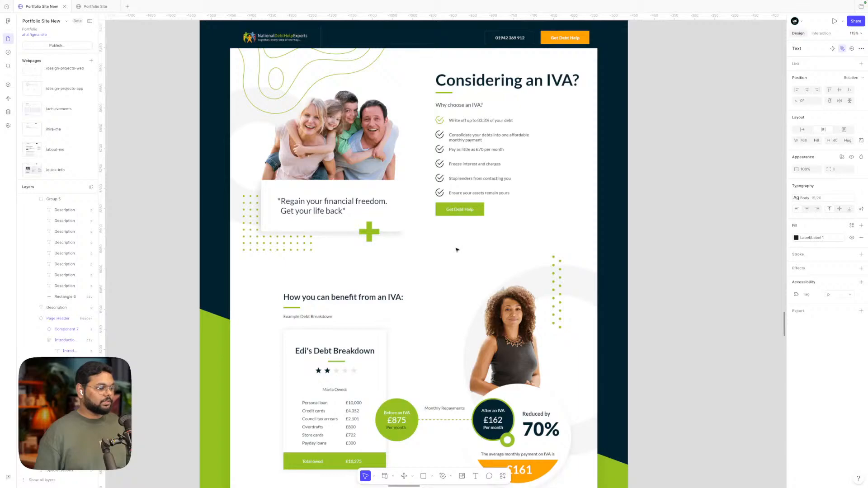
- Revisit the first landing page mockup's debt solution cards and their Apply Now buttons, along with the IVA plan section
scroll(456, 250, "up", 20)
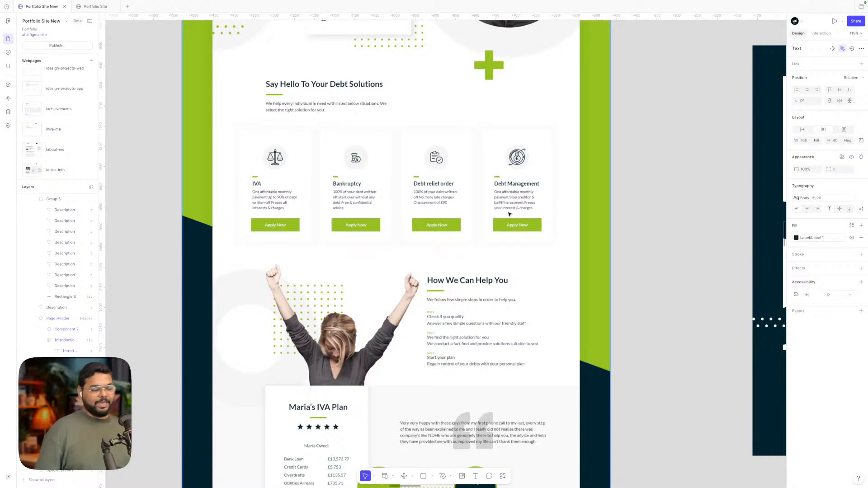
scroll(474, 215, "down", 2)
scroll(475, 215, "left", 3)
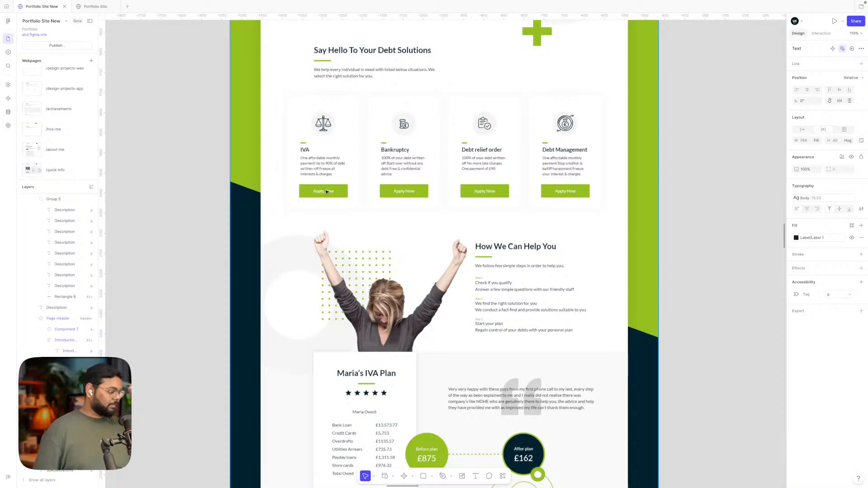
scroll(326, 192, "down", 10)
scroll(327, 192, "up", 6)
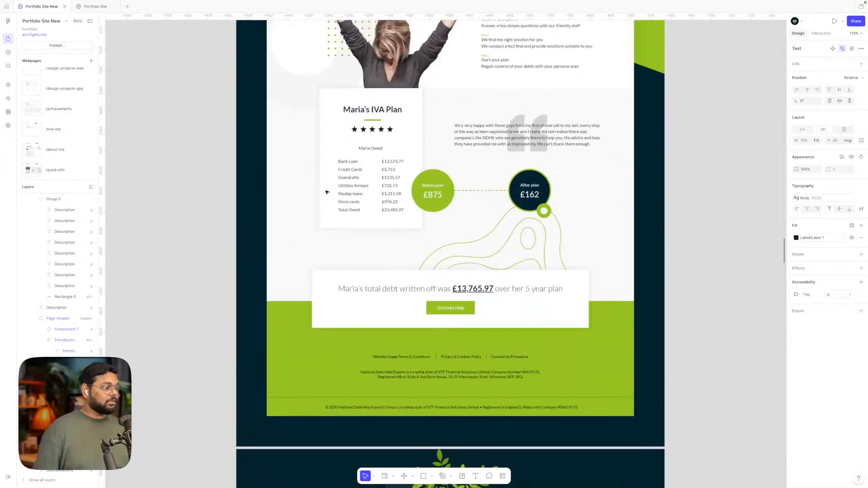
scroll(326, 192, "up", 5)
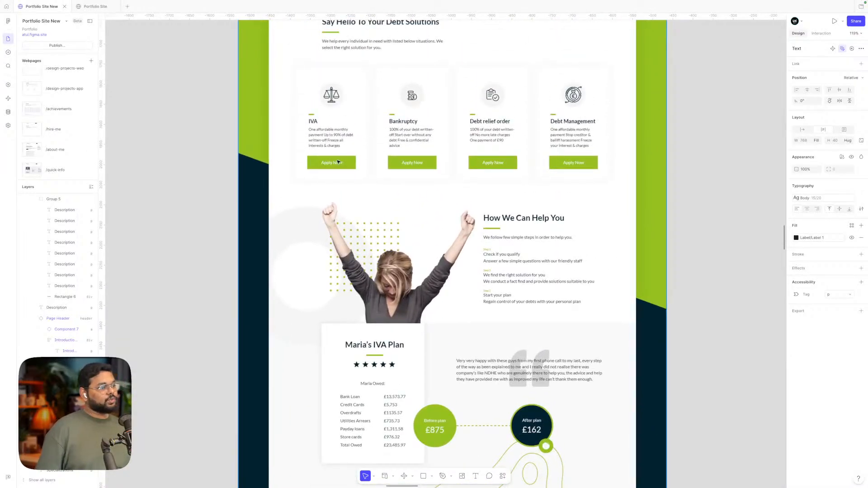
- Move from the first mockup's debt solution cards to Landing Page #2 and read its "Considering an IVA?" and debt breakdown sections
scroll(329, 165, "up", 2)
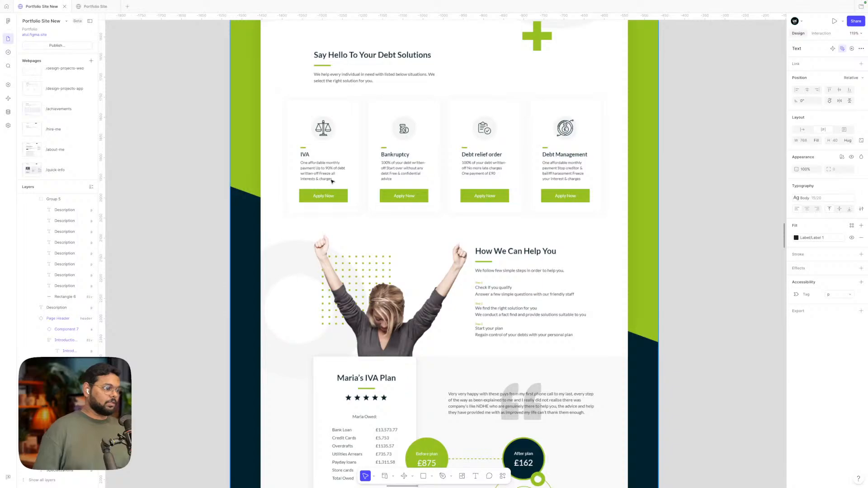
scroll(331, 181, "down", 20)
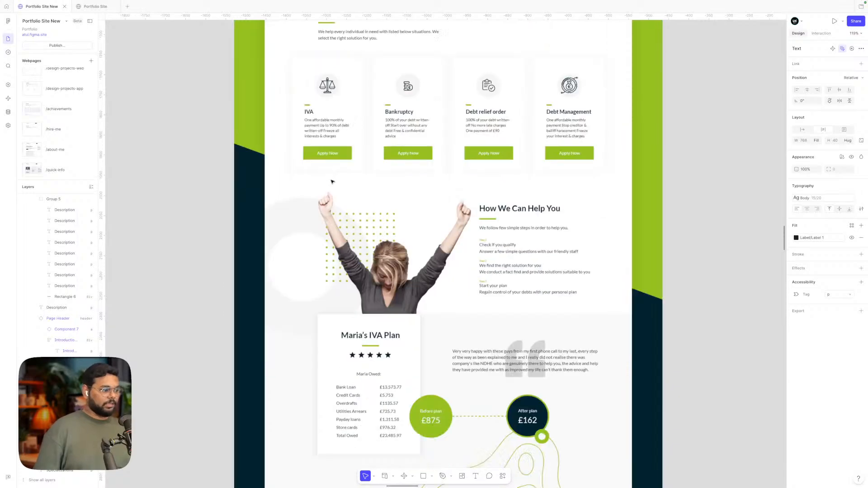
scroll(331, 182, "down", 15)
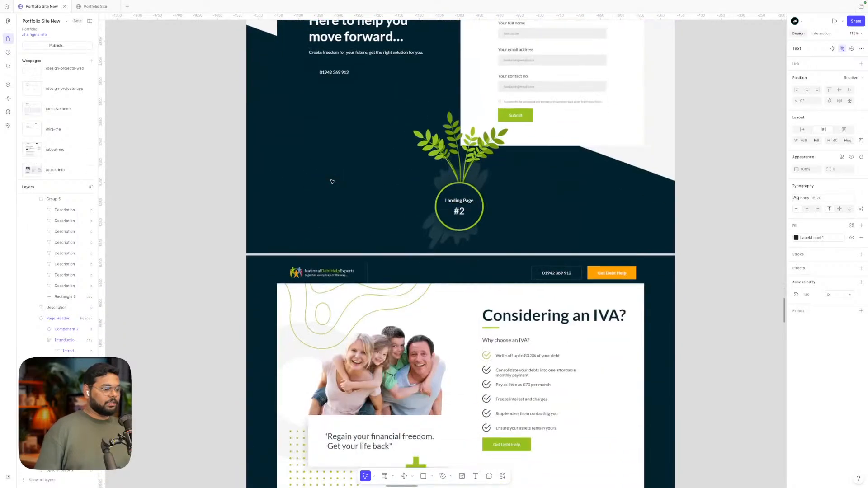
scroll(344, 250, "down", 5)
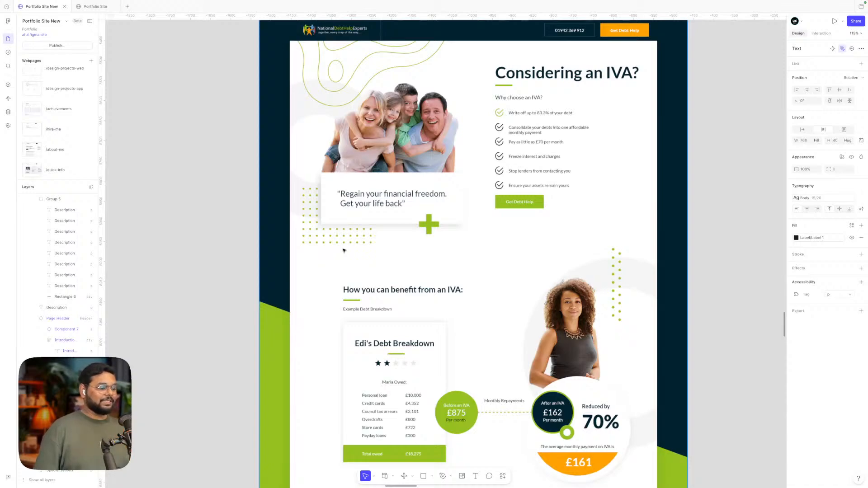
scroll(343, 250, "down", 5)
scroll(345, 248, "up", 4)
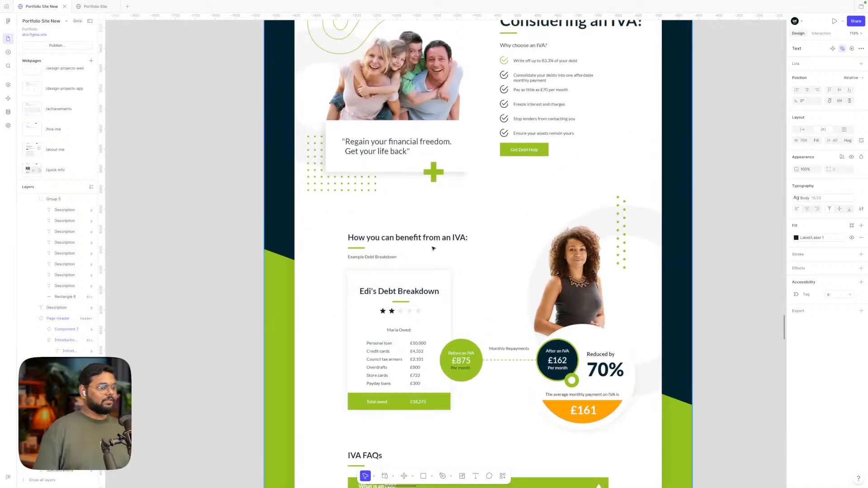
scroll(502, 247, "down", 1)
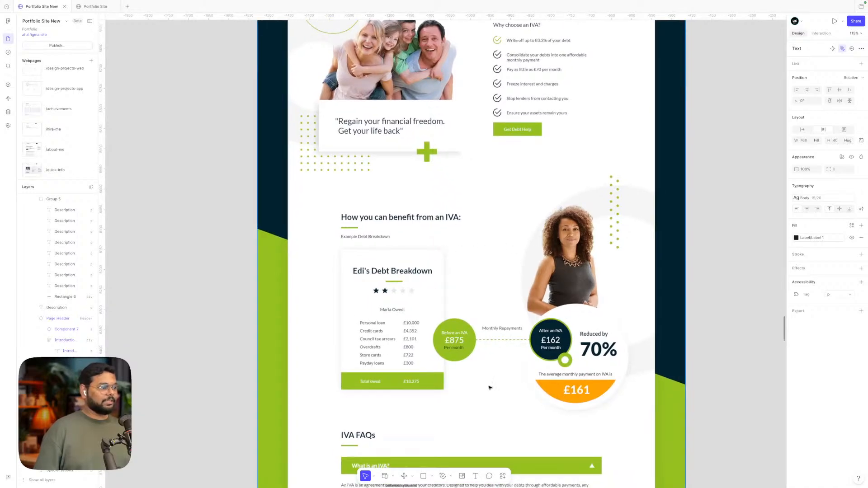
- Read Landing Page #2's IVA FAQs, four-step IVA process and "Why your financial future is in safe hands" section
scroll(443, 368, "down", 6)
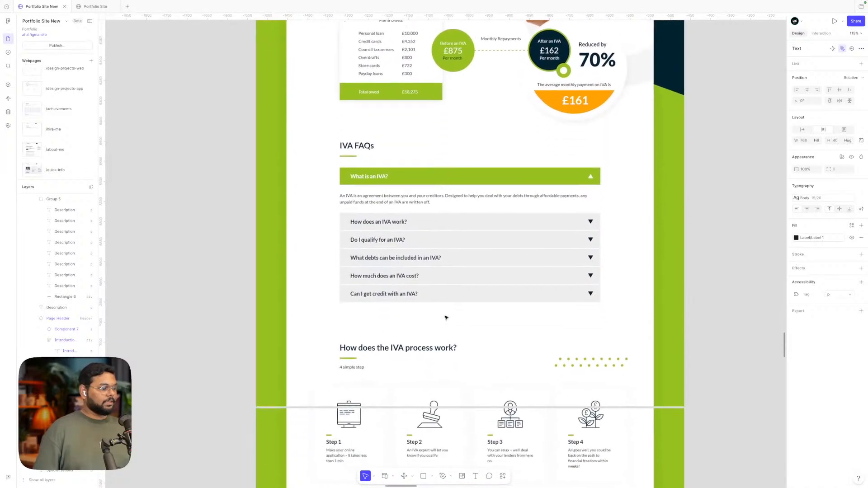
scroll(407, 298, "down", 4)
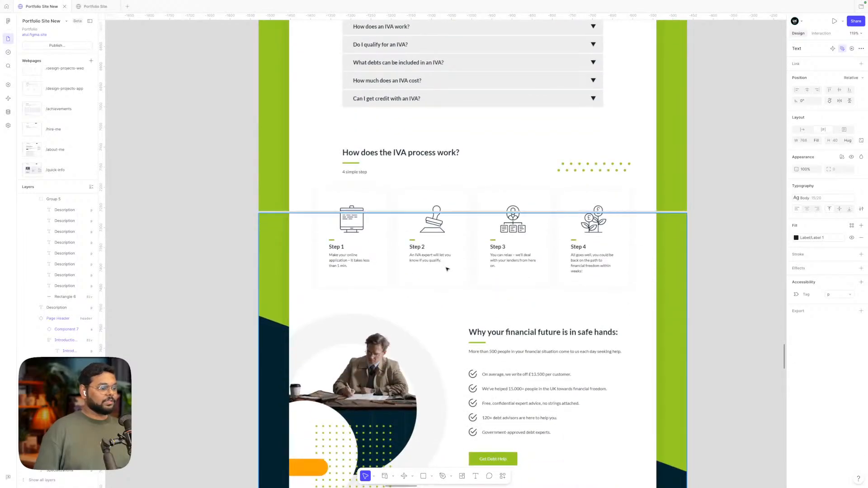
scroll(447, 269, "down", 2)
scroll(447, 270, "down", 1)
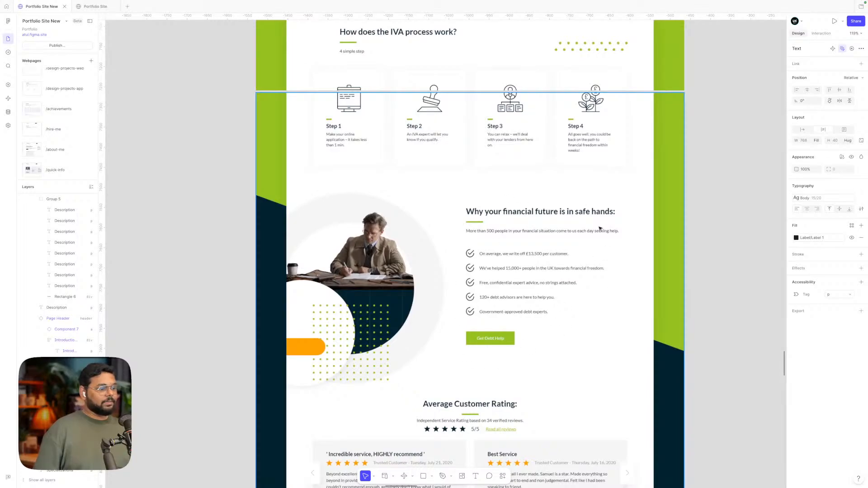
scroll(560, 195, "down", 1)
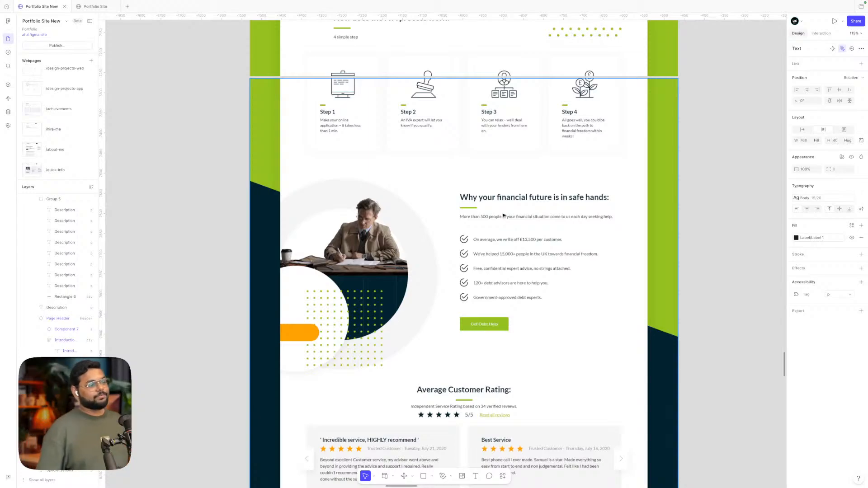
scroll(503, 216, "down", 1)
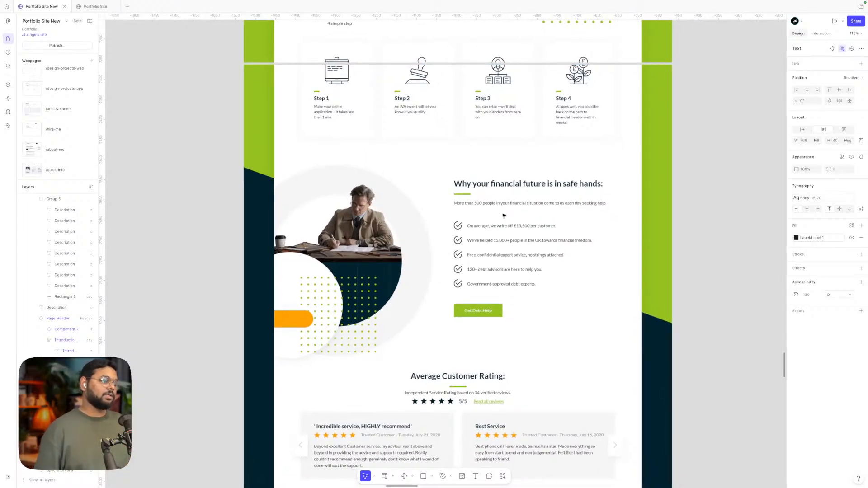
- Examine Landing Page #2's customer rating reviews, "Regain your financial freedom" section and footer
scroll(503, 215, "down", 10)
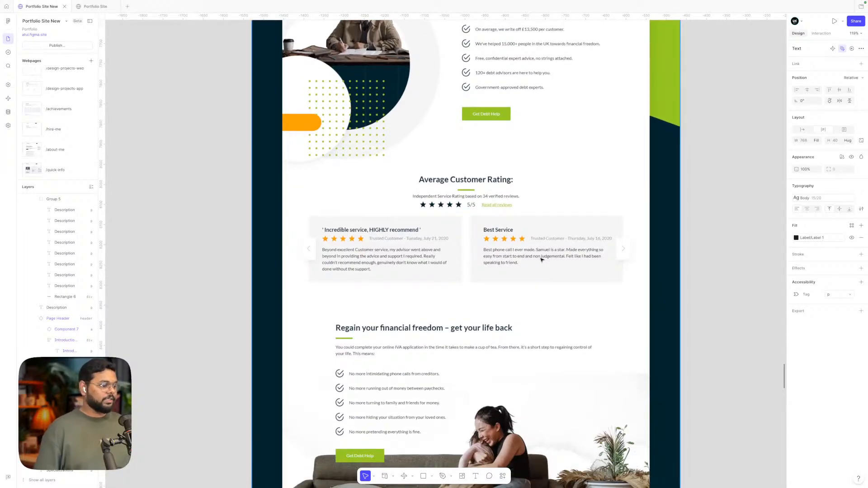
scroll(541, 259, "down", 1)
scroll(541, 260, "down", 3)
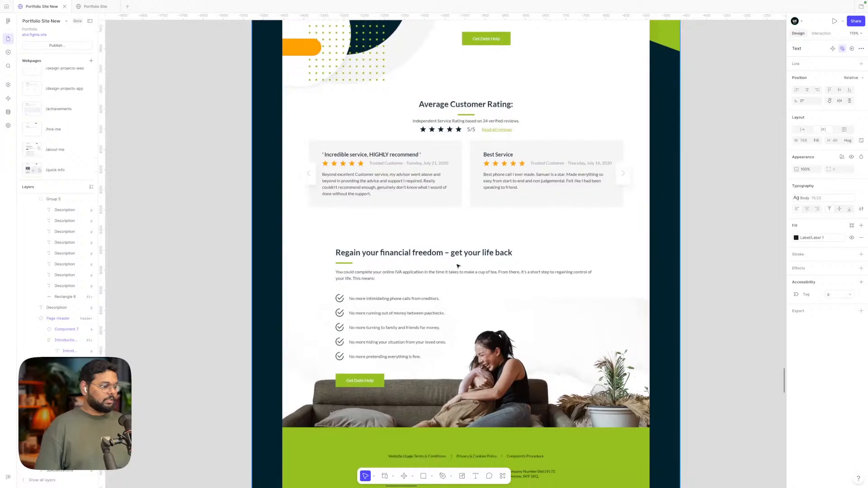
scroll(430, 347, "down", 1)
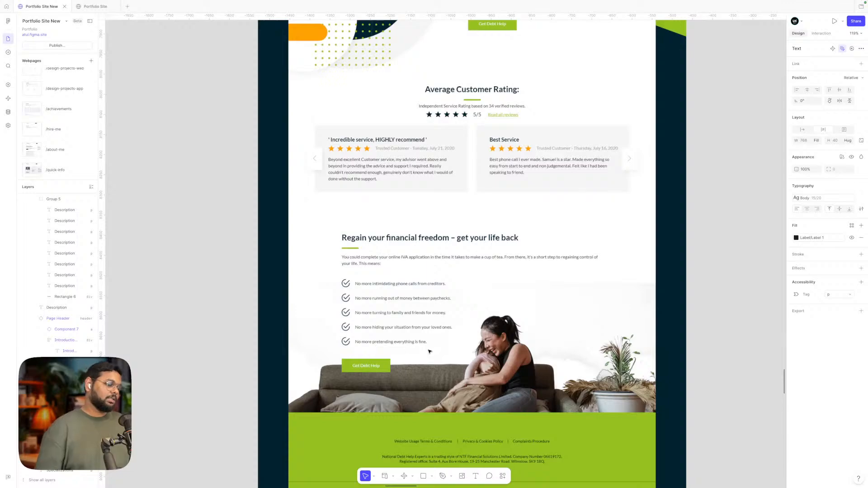
scroll(429, 351, "down", 1)
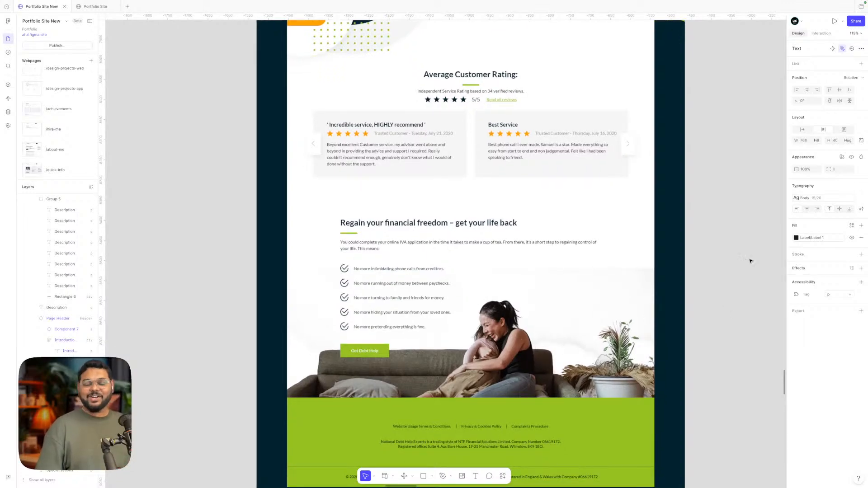
scroll(443, 313, "down", 1)
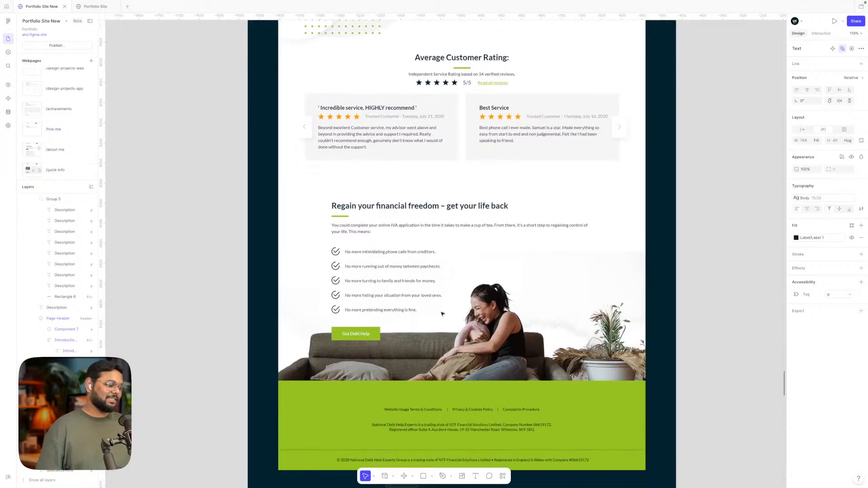
- Revisit Landing Page #2's IVA FAQs and process steps, checking the mockup image that begins at the step cards
scroll(442, 313, "up", 5)
scroll(442, 313, "up", 12)
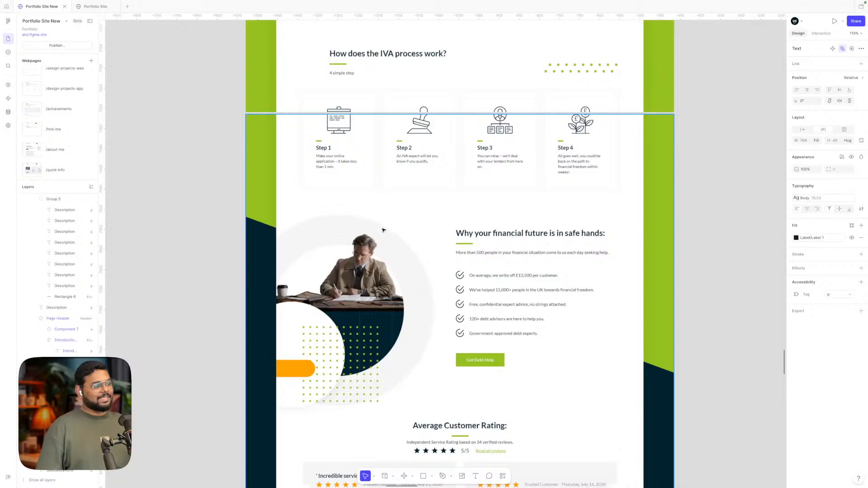
scroll(557, 221, "up", 9)
scroll(557, 222, "up", 1)
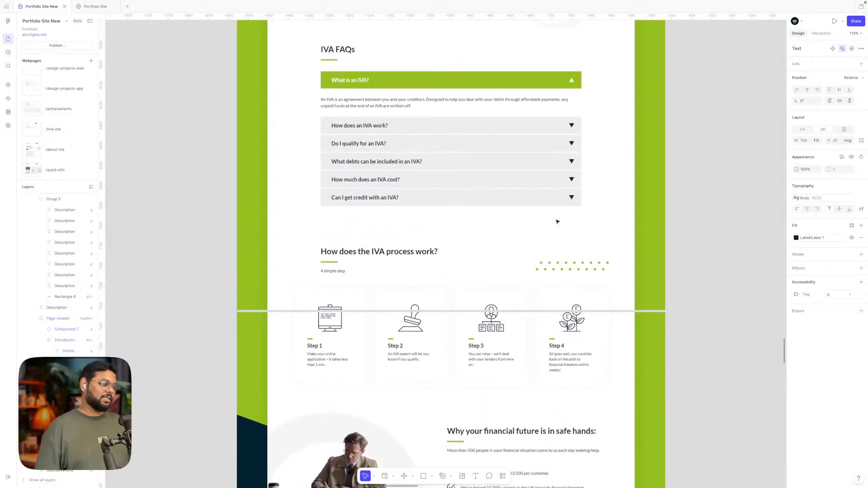
scroll(557, 221, "down", 1)
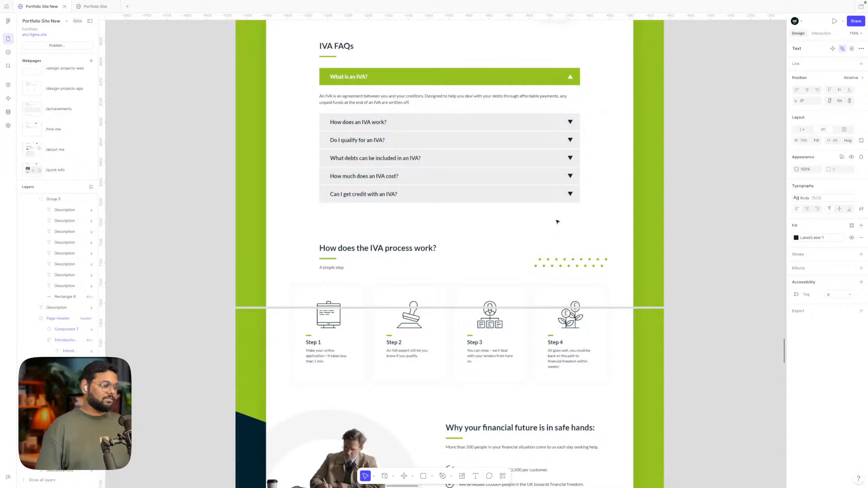
left_click(476, 381)
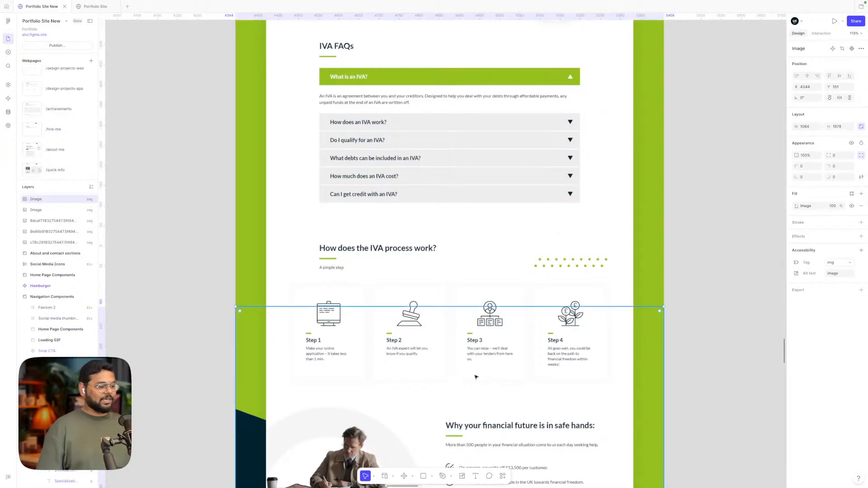
left_click(685, 332)
- View Landing Page #2 at a smaller scale and go back to the Get Started Form screens above it
scroll(687, 332, "down", 3)
scroll(686, 332, "down", 3)
scroll(686, 331, "down", 10)
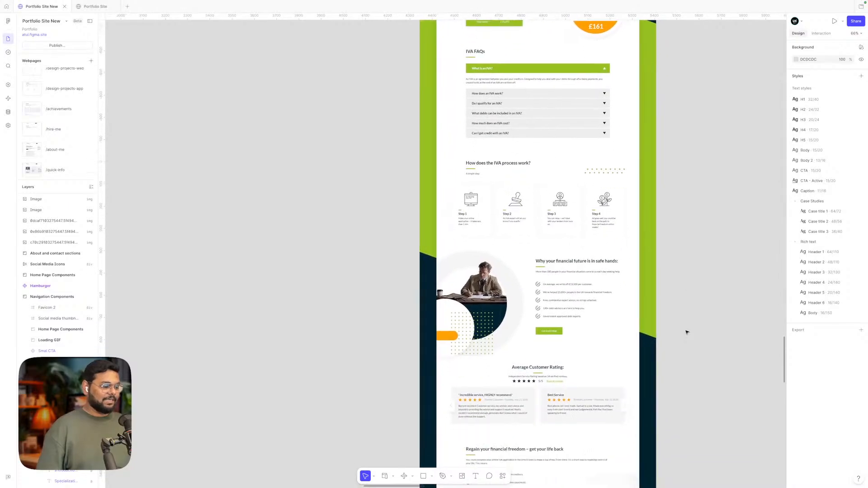
scroll(686, 332, "up", 10)
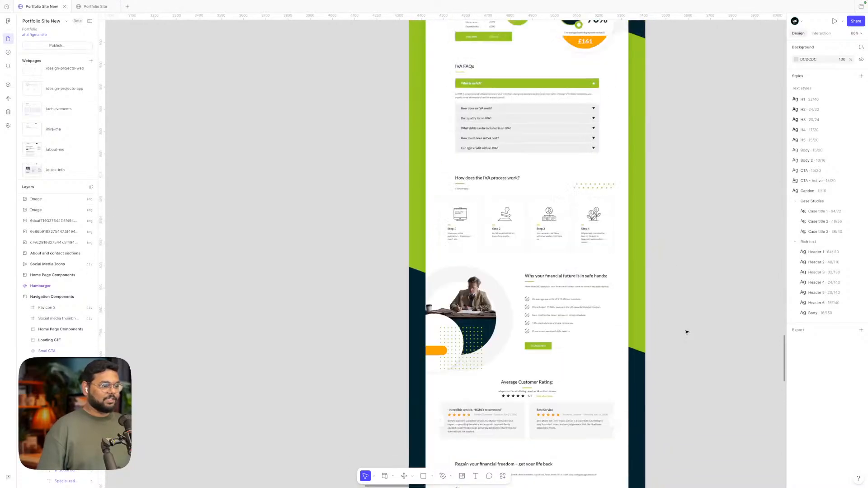
scroll(623, 295, "up", 5)
scroll(622, 295, "up", 4)
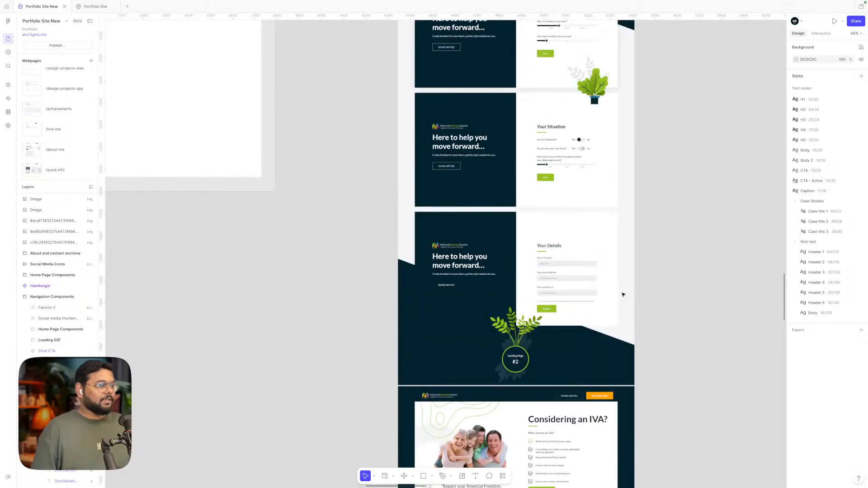
- Review the whole flow from Landing Page #1 through the Get Started Form to the end of Landing Page #2
scroll(622, 295, "down", 4)
scroll(622, 295, "up", 18)
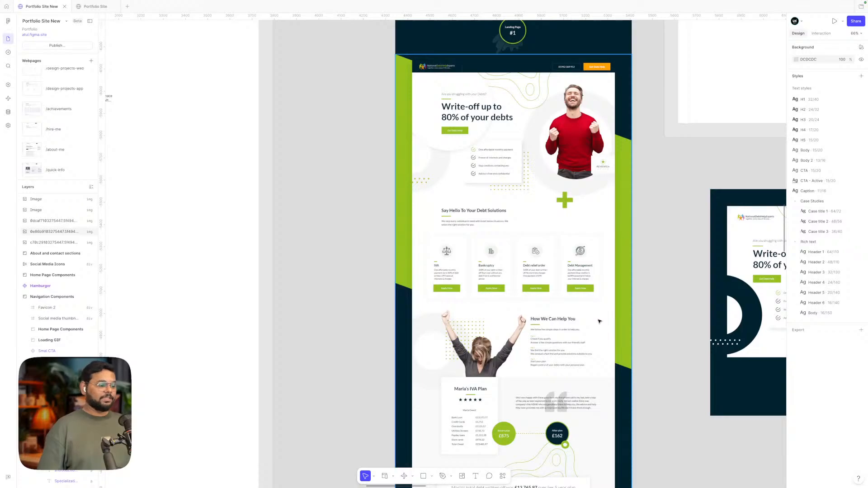
scroll(599, 322, "down", 3)
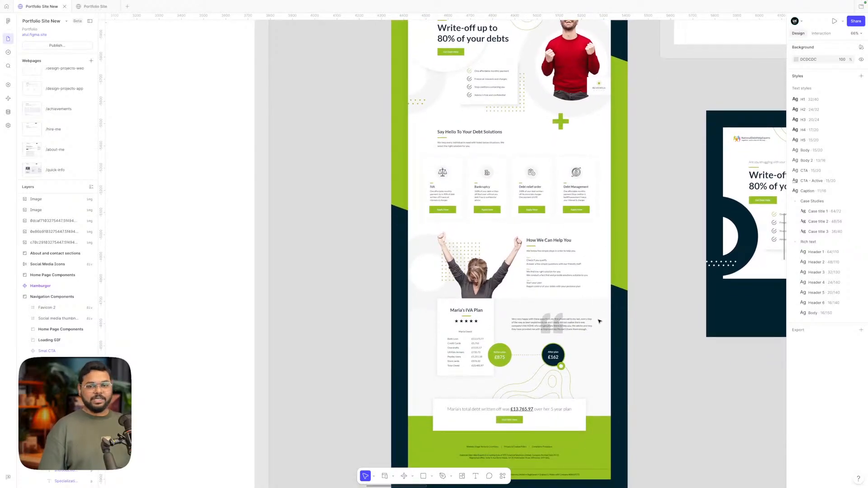
scroll(599, 321, "down", 15)
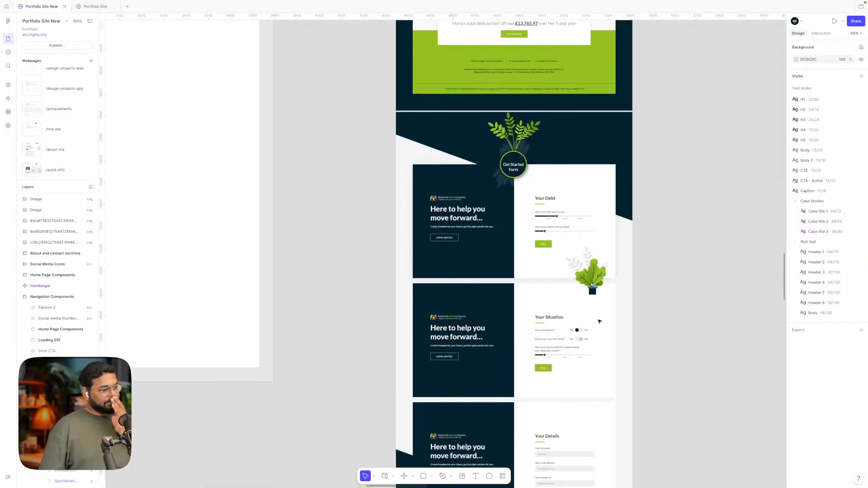
scroll(599, 321, "down", 20)
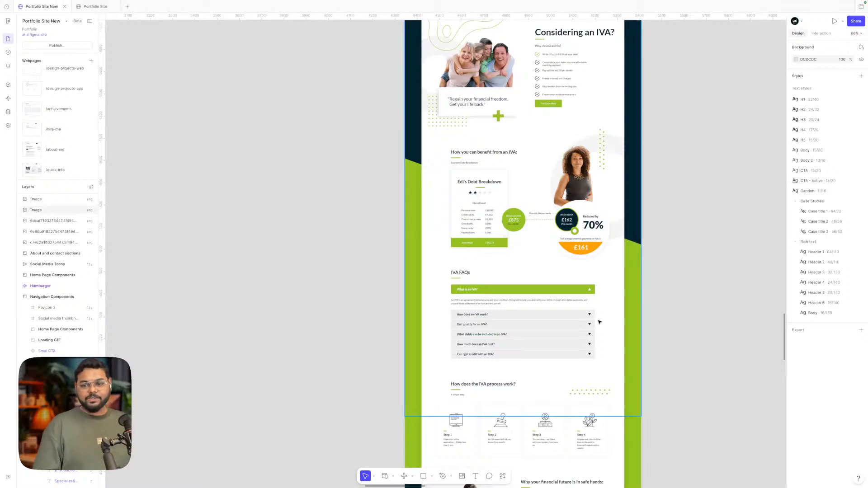
scroll(599, 322, "down", 3)
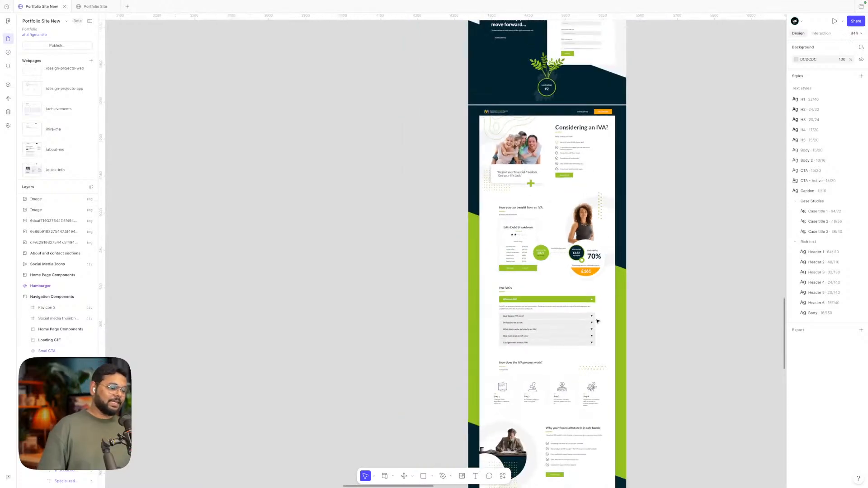
scroll(556, 396, "down", 3)
scroll(556, 397, "down", 4)
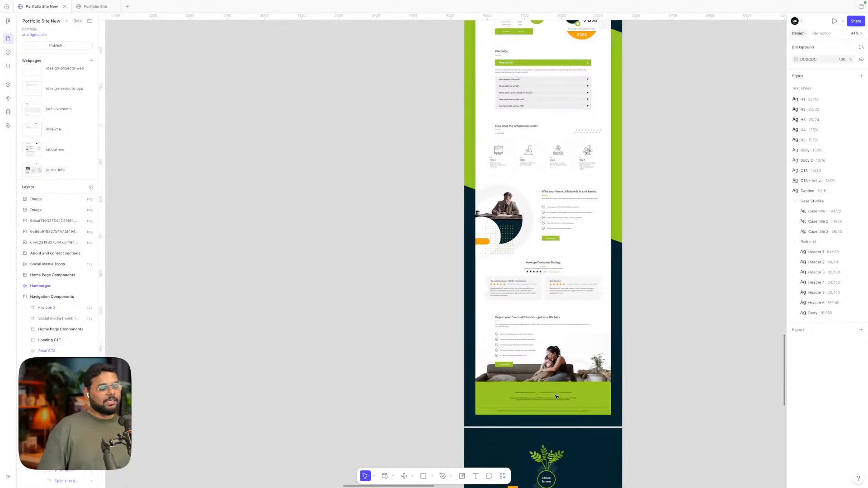
- Return to the project detail page and examine its page title, project heading, info bar and main thumbnail up close
scroll(556, 396, "up", 10)
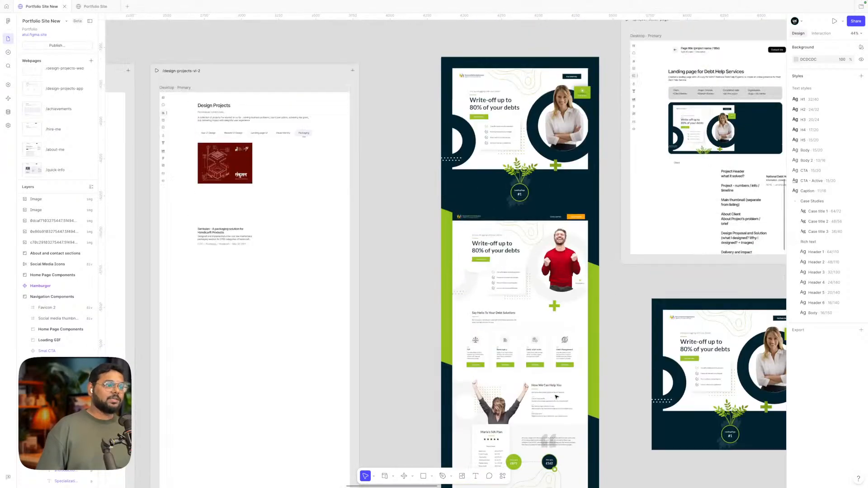
scroll(556, 397, "right", 3)
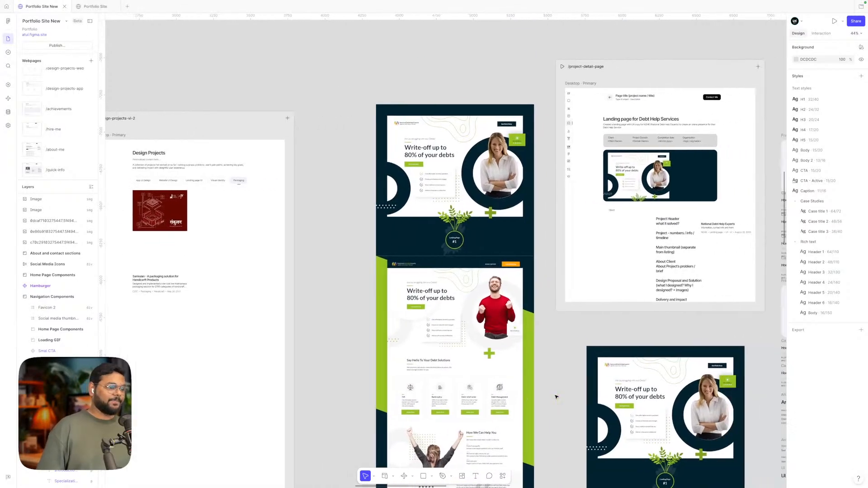
scroll(556, 396, "right", 2)
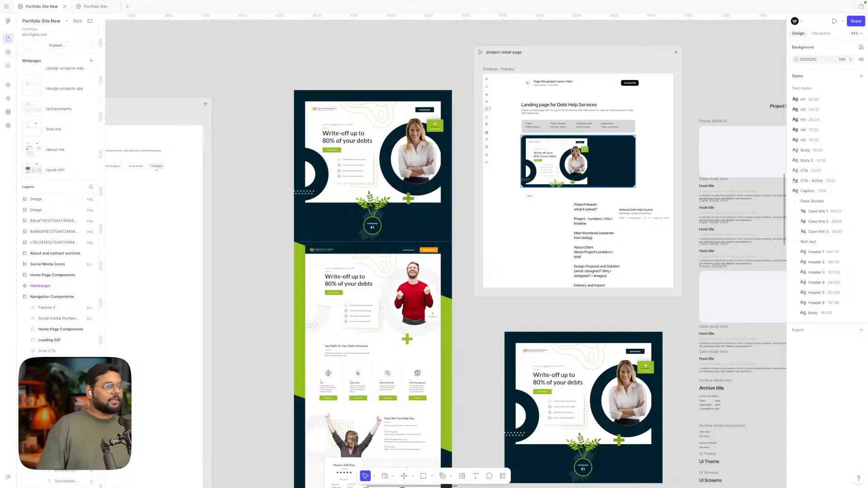
scroll(573, 151, "up", 3)
scroll(573, 150, "down", 3)
scroll(572, 150, "down", 1)
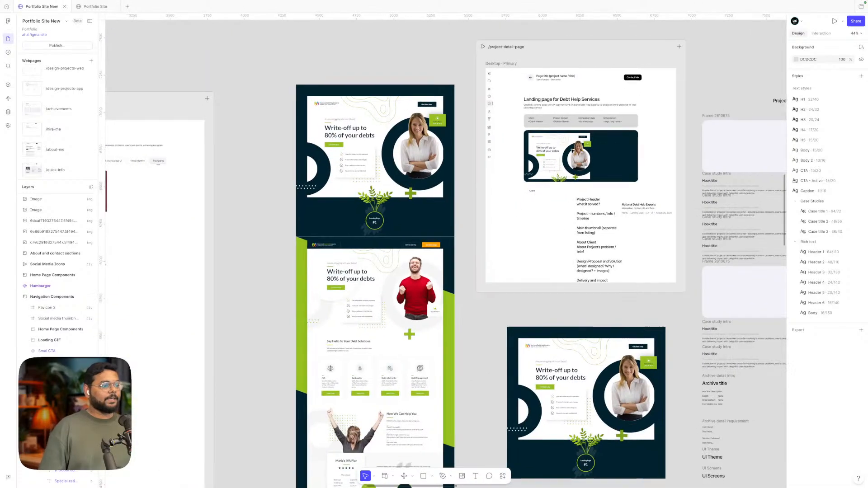
scroll(557, 208, "down", 1)
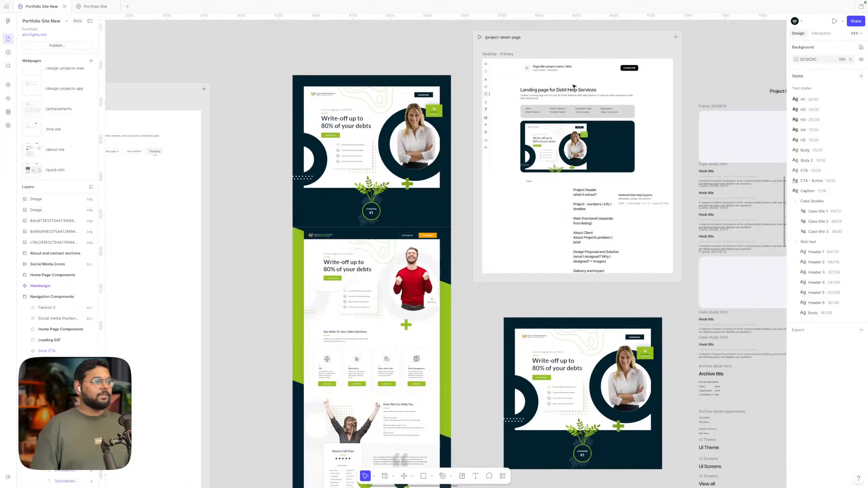
scroll(556, 75, "up", 5)
scroll(556, 75, "up", 1)
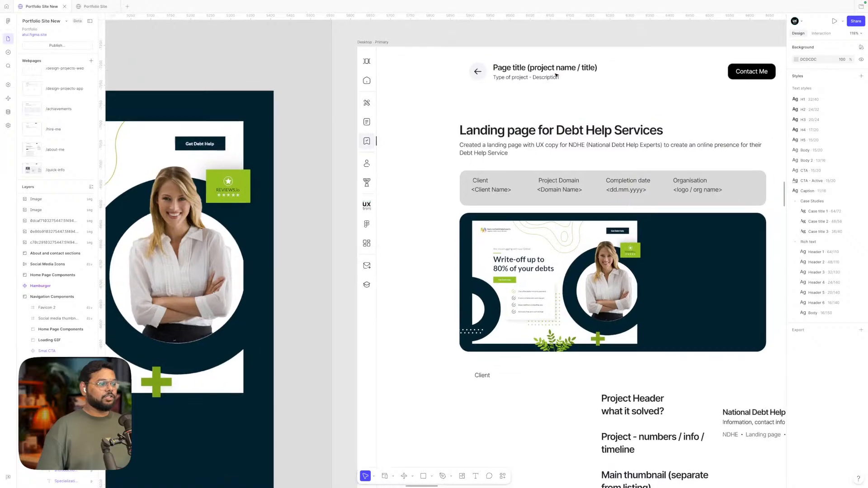
- Edit the project description under the heading to read "Created a landing page UI for NDHE", replacing the UX copy wording
double_click(525, 148)
double_click(540, 145)
key("BackSpace")
double_click(550, 145)
key("BackSpace")
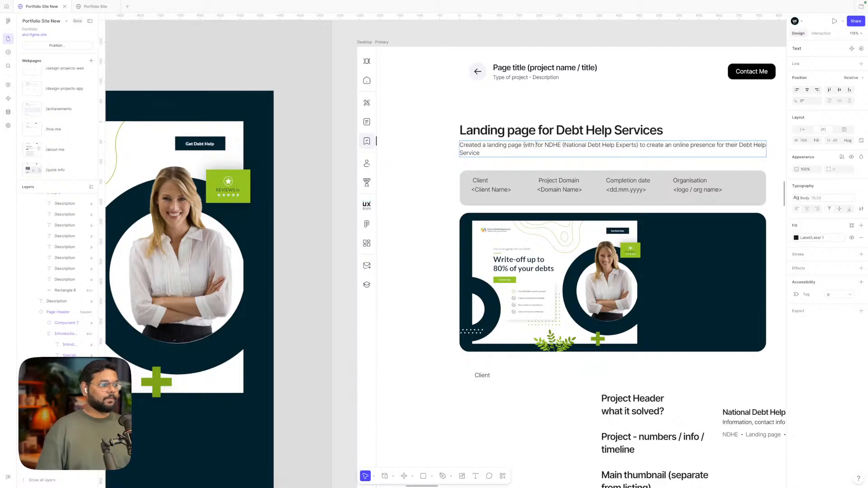
type("UI")
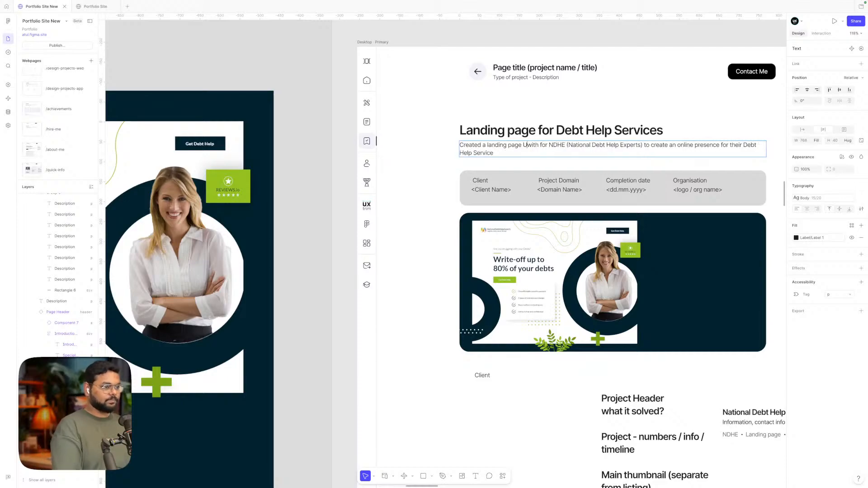
left_click(540, 146)
key("BackSpace")
key("BackSpace")
key("BackSpace")
key("BackSpace")
key("BackSpace")
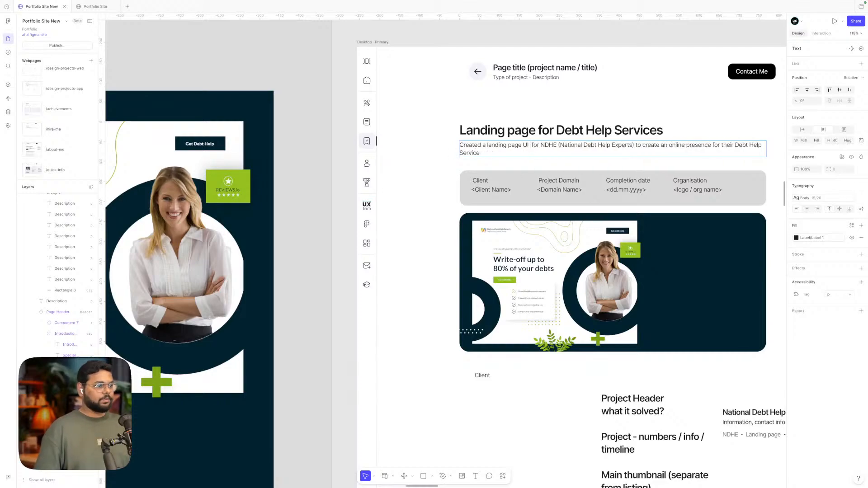
left_click(571, 100)
scroll(571, 100, "right", 1)
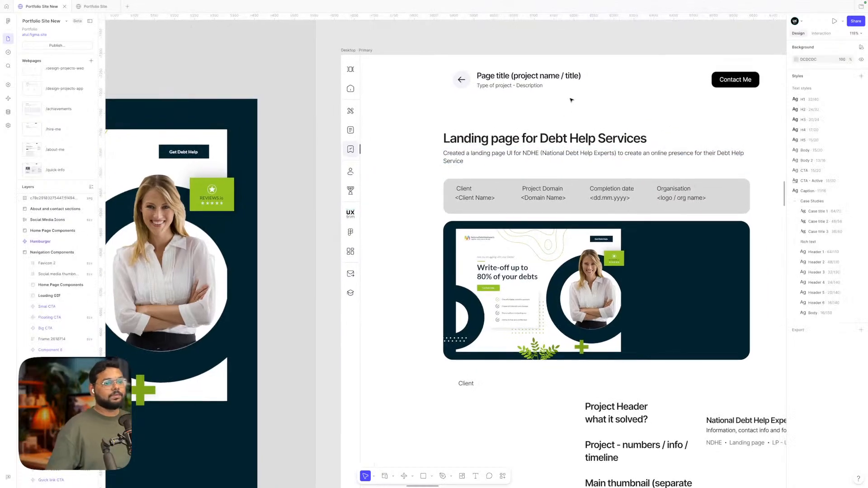
- Break the project description before "Debt Help Service" so those words sit together on the second line
left_click(673, 156)
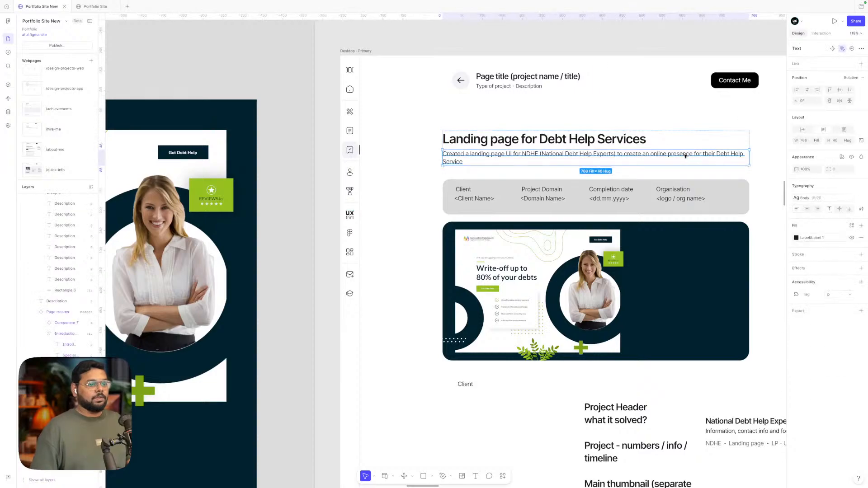
key("Return")
key("Escape")
left_click(606, 45)
scroll(605, 44, "up", 2)
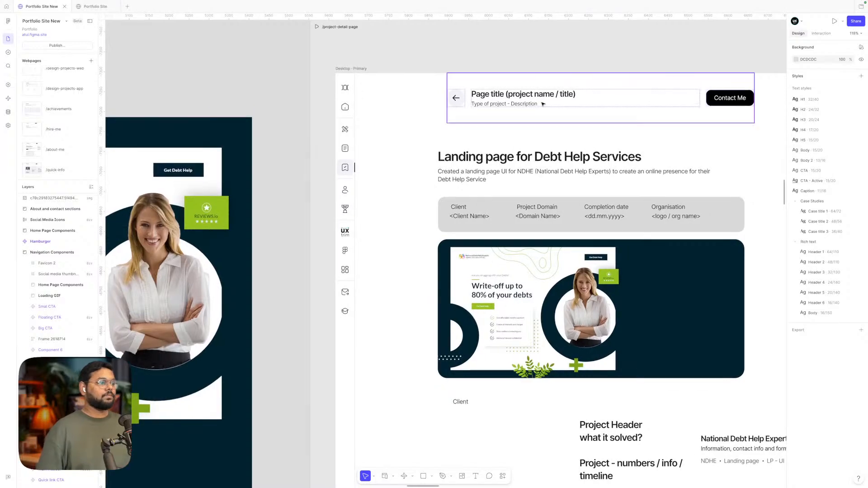
double_click(533, 104, "super")
left_click(537, 103)
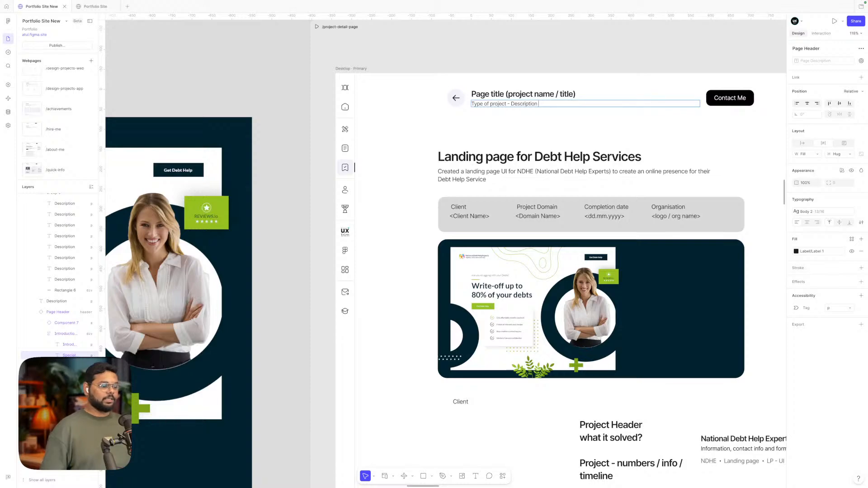
key("Escape")
- Delete the spare landing page mockup image lying below the project detail page
scroll(511, 375, "down", 4)
left_click(511, 376)
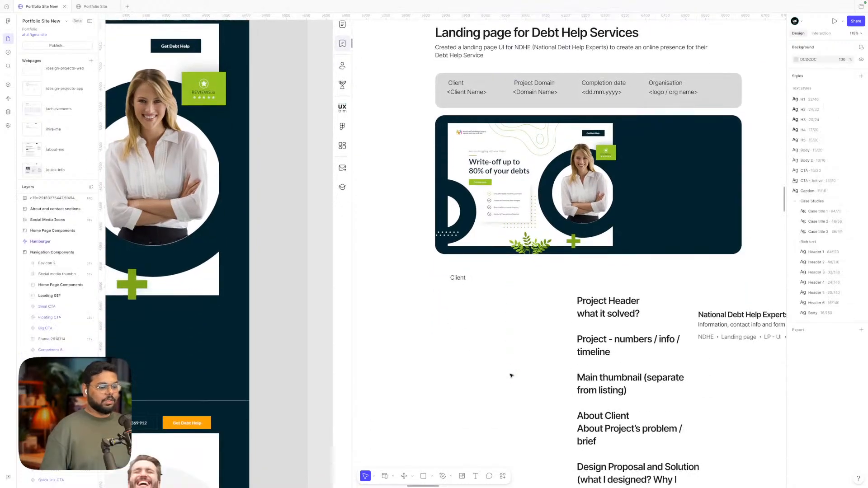
scroll(511, 375, "down", 1)
scroll(511, 375, "down", 2)
scroll(511, 375, "down", 5)
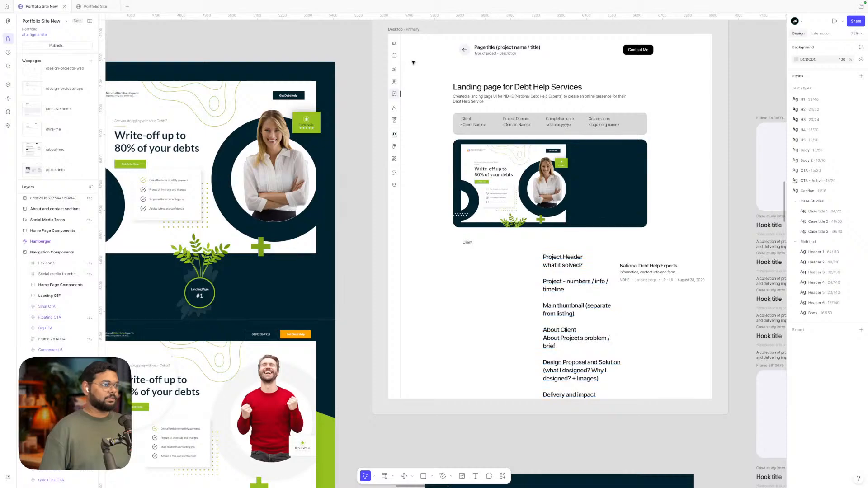
left_click(399, 39)
scroll(460, 106, "down", 5)
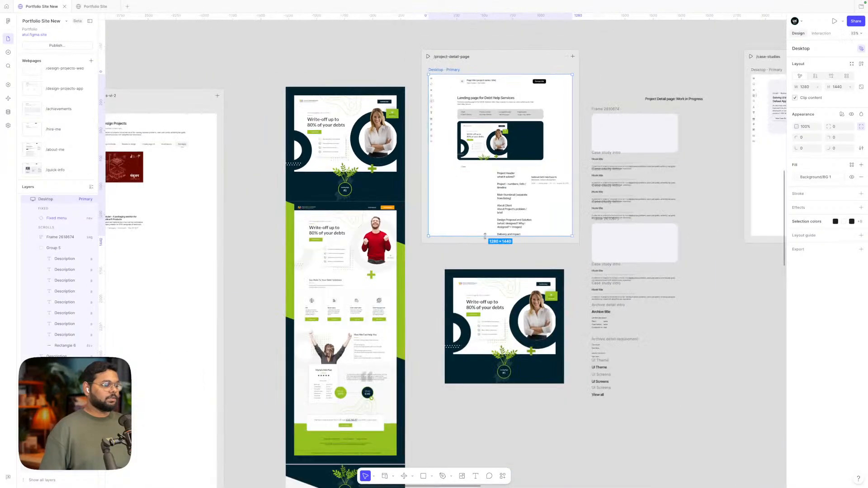
left_click(493, 302)
key("Delete")
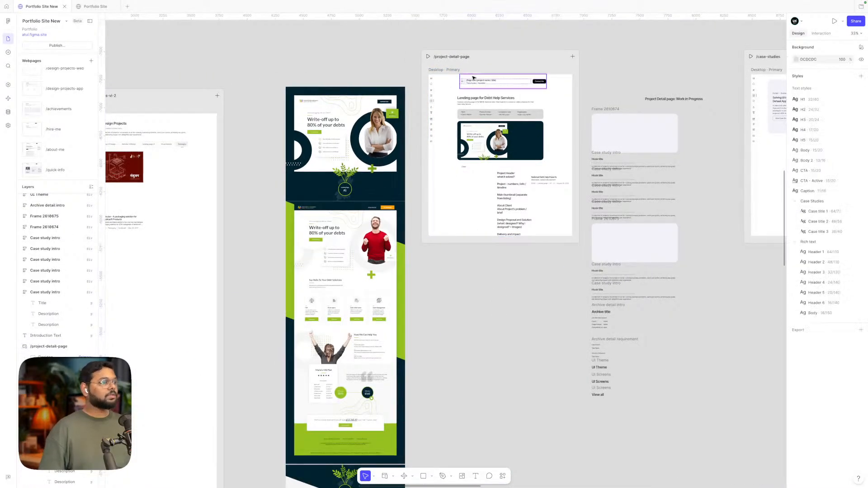
- Extend the project detail page's frame downward and move the outline notes beneath the National Debt Help Experts details
left_click(466, 225)
left_click_drag(461, 234, 461, 452)
left_click_drag(500, 407, 537, 220)
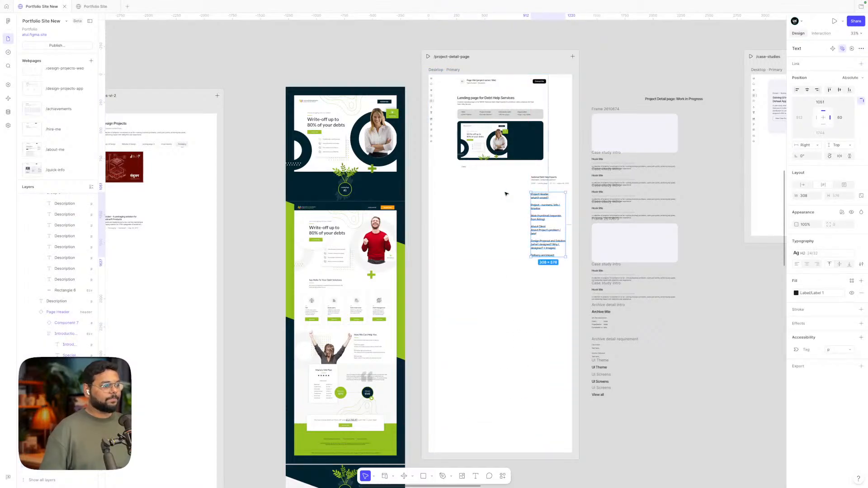
scroll(506, 192, "up", 5)
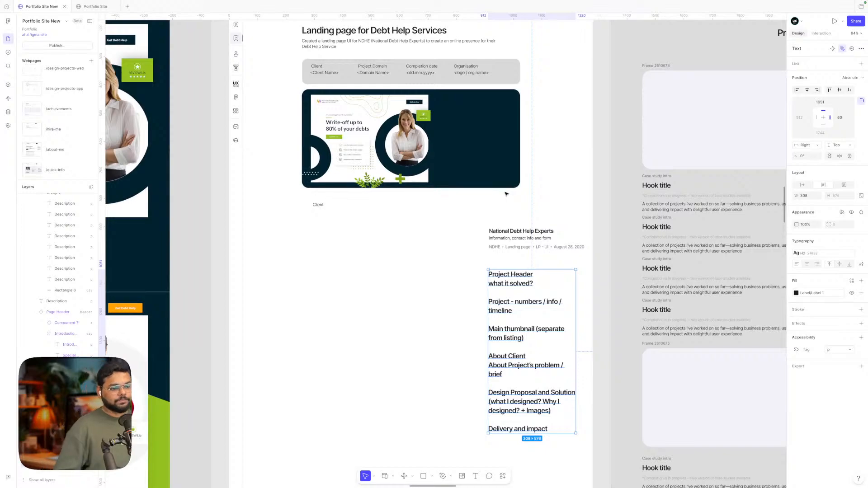
scroll(505, 193, "up", 1)
scroll(506, 193, "left", 1)
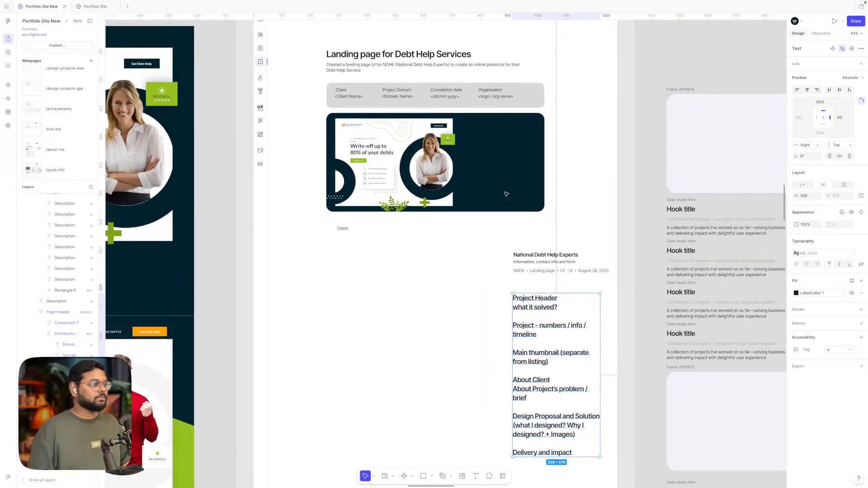
- Move the loose Client label below the thumbnail further down the page
scroll(506, 194, "down", 1)
scroll(506, 194, "left", 2)
scroll(506, 194, "down", 1)
scroll(505, 194, "left", 1)
left_click(395, 194)
left_click_drag(396, 194, 393, 249)
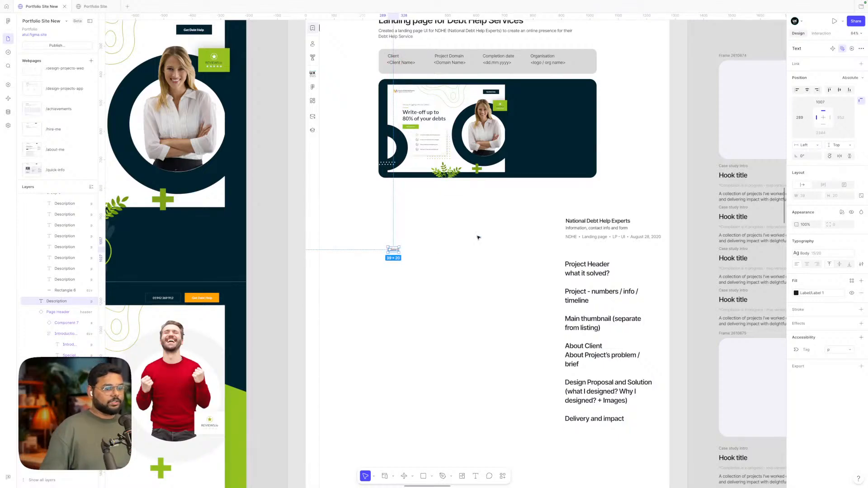
- Bring the first Hook title intro block onto the page below the thumbnail and delete the loose Client label
left_click(738, 166)
left_click_drag(738, 166, 400, 197)
left_click(396, 252)
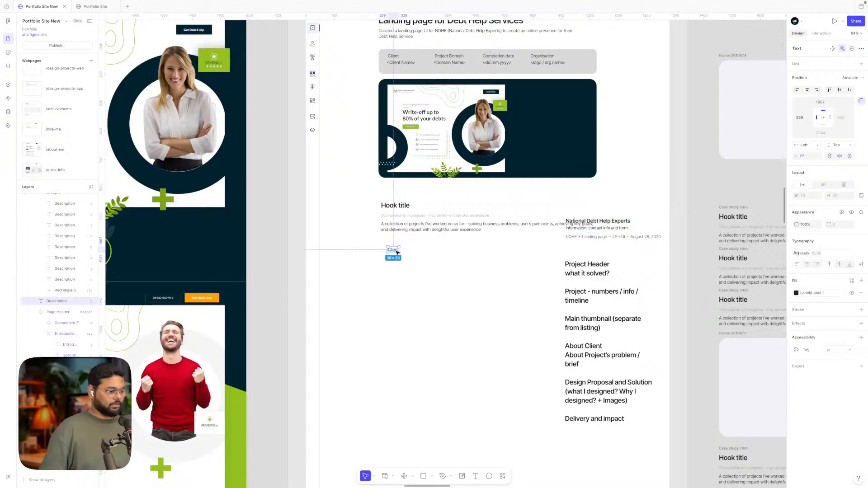
- Move the National Debt Help Experts details image and the outline notes together further down, clear of the intro block
scroll(398, 249, "up", 2)
left_click(602, 250)
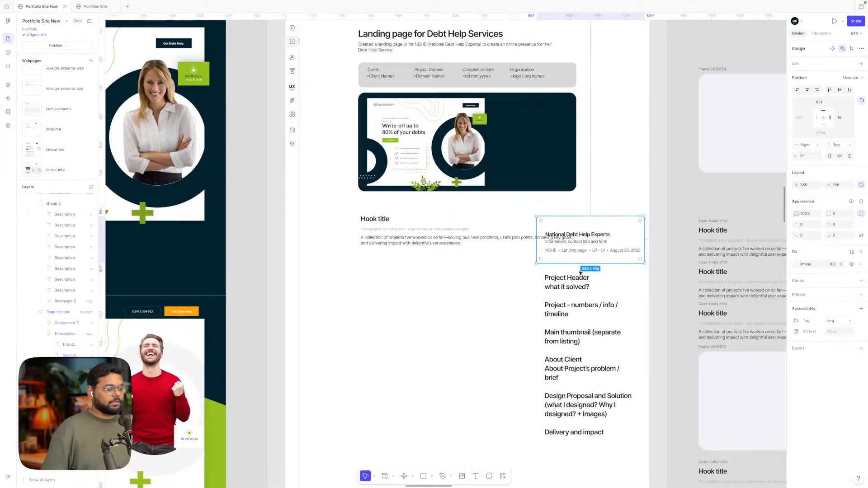
left_click(560, 288, "shift")
left_click_drag(557, 258, 542, 328)
- Align the Hook title block with the thumbnail's side edges, centred on the page just below it
scroll(449, 219, "left", 2)
scroll(436, 228, "left", 2)
left_click_drag(432, 229, 429, 222)
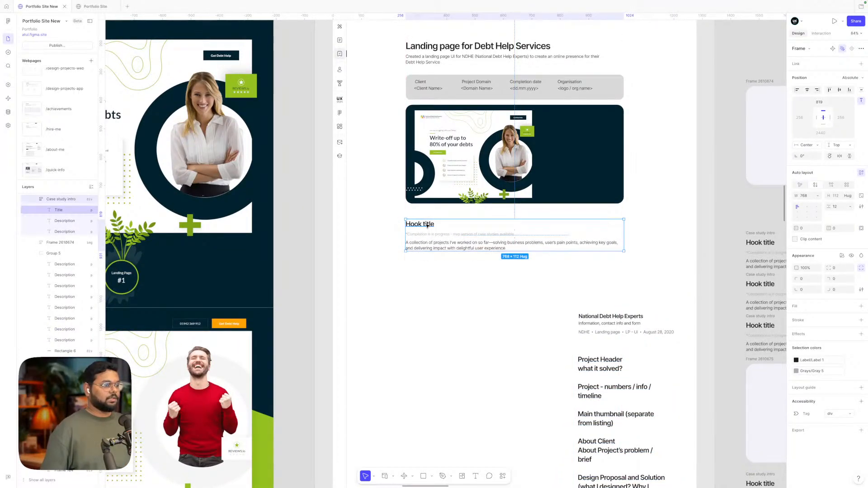
- Retitle the Hook title block below the thumbnail as "Context"
double_click(427, 225)
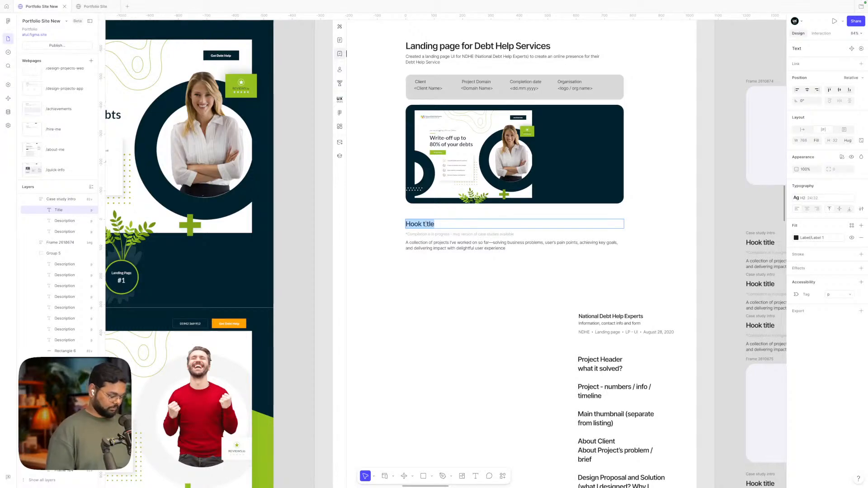
type("Context")
scroll(470, 285, "down", 3)
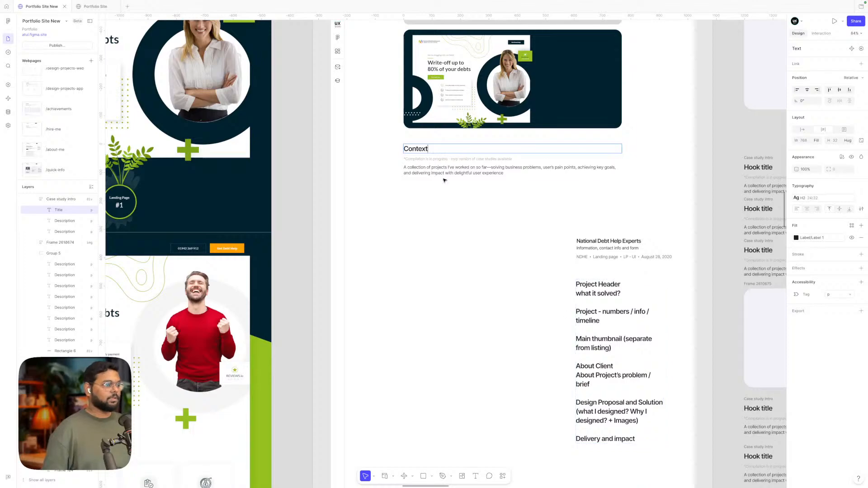
- Set the title of the block below the thumbnail to "About Client"
key("shift+Left")
key("shift+Left")
key("shift+Left")
key("shift+Left")
key("shift+Left")
key("shift+Left")
key("shift+Left")
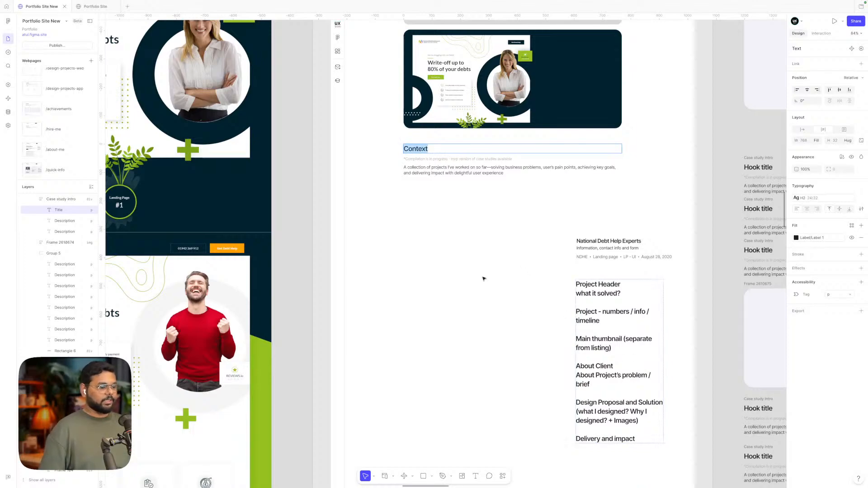
type("About")
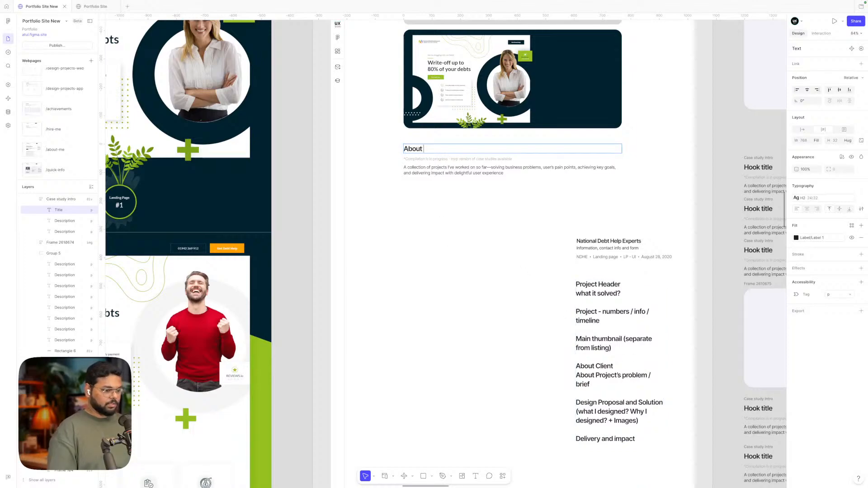
type(" Client")
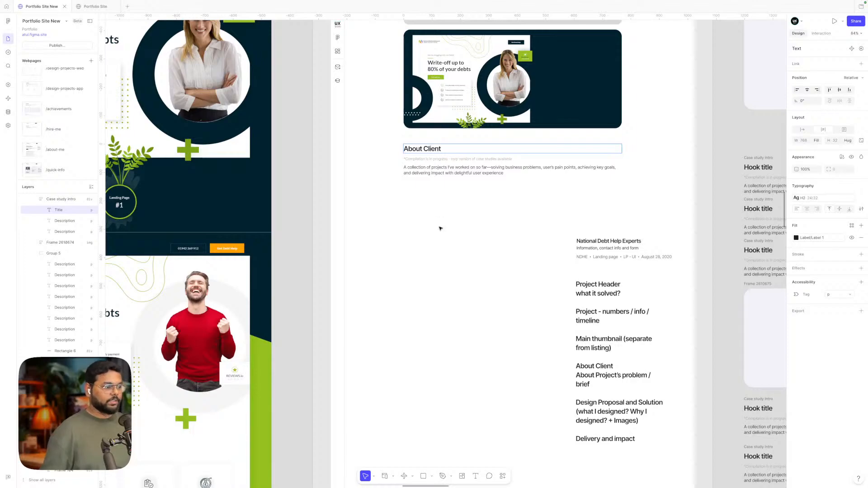
key("Escape")
key("Escape")
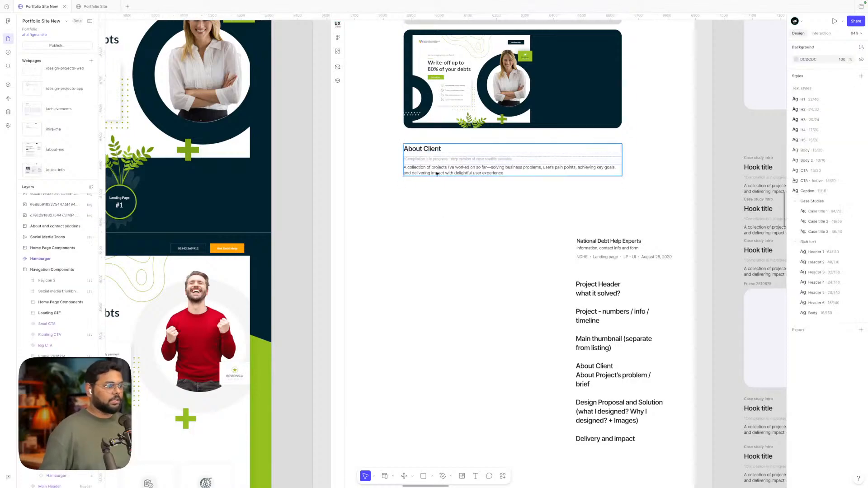
- Clear the grey completion note in the About Client block and replace its description with the placeholder text "cjsdcnixc---"
double_click(446, 160)
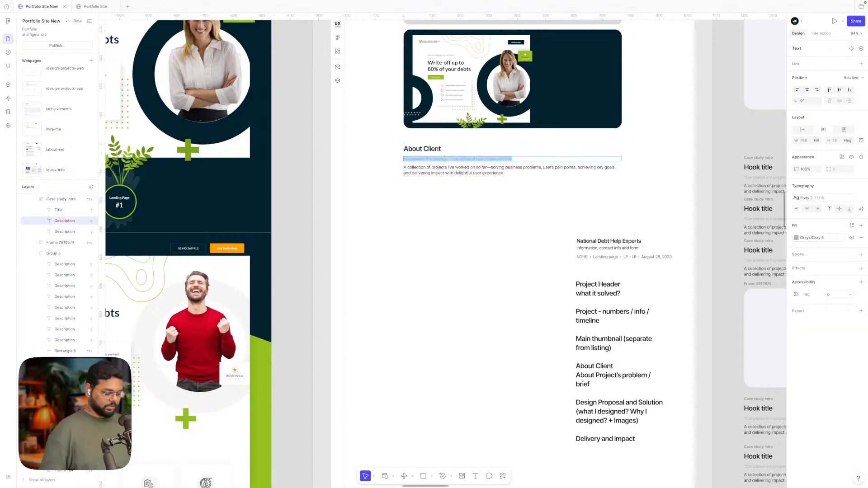
key("BackSpace")
double_click(442, 168)
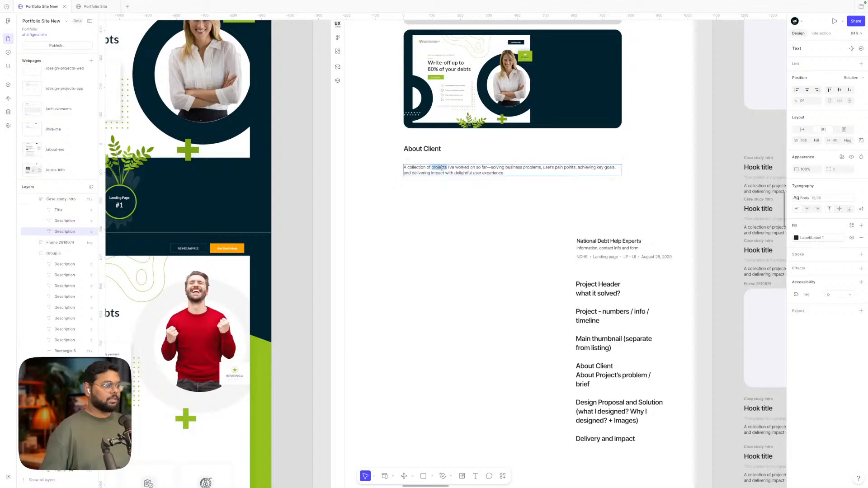
type("cjsdcnixc---")
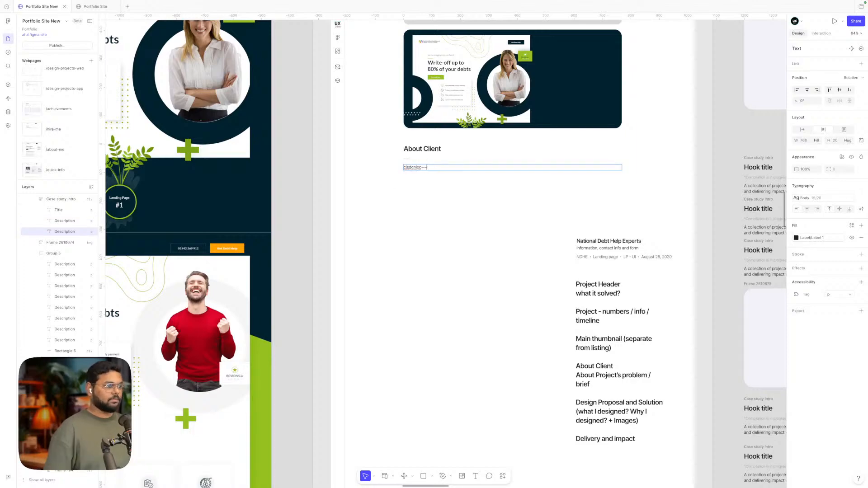
key("Escape")
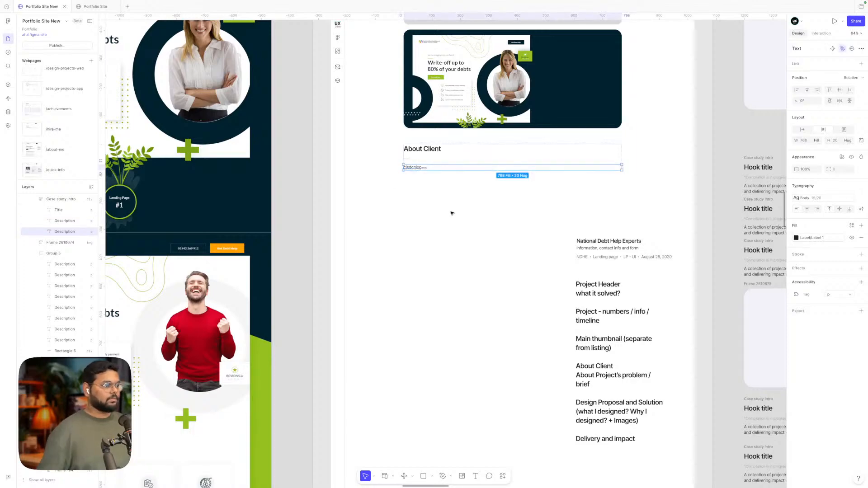
- Duplicate the About Client block and place the copy directly beneath the original
left_click(422, 184)
left_click(423, 150)
left_click_drag(423, 150, 421, 206, "alt")
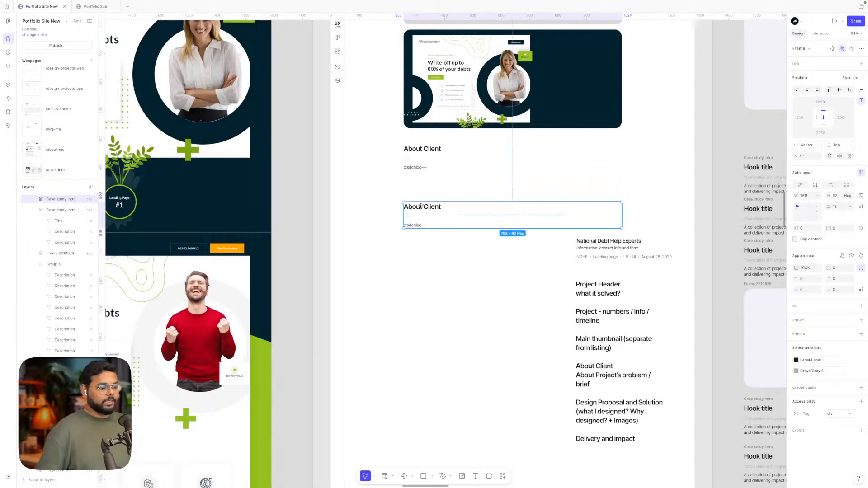
left_click(457, 314)
- Retitle the duplicated block as "About Project & Brief"
scroll(458, 314, "right", 1)
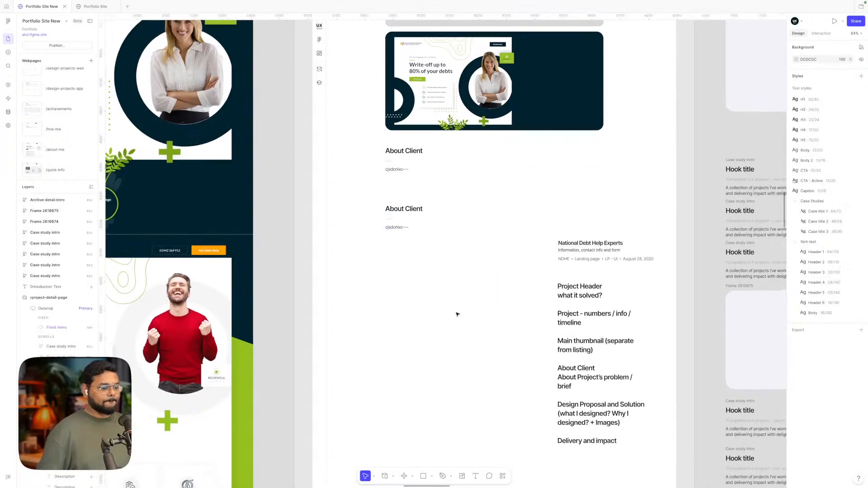
double_click(414, 209)
left_click_drag(406, 209, 444, 212)
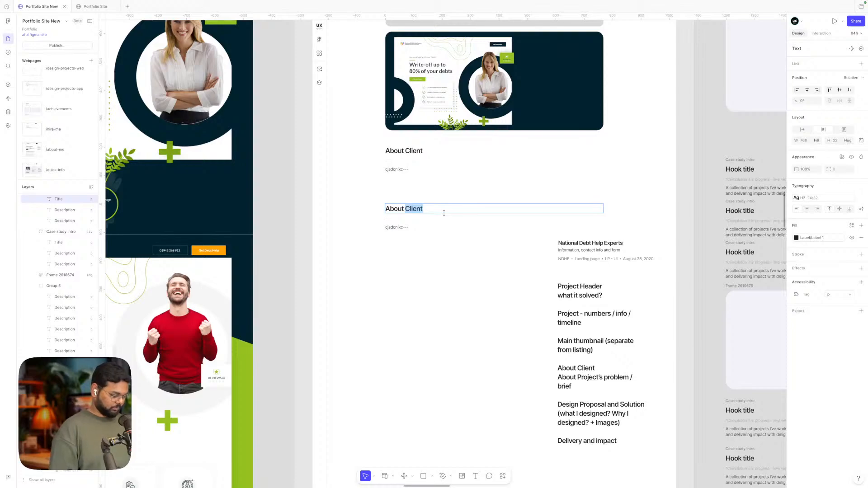
type("P")
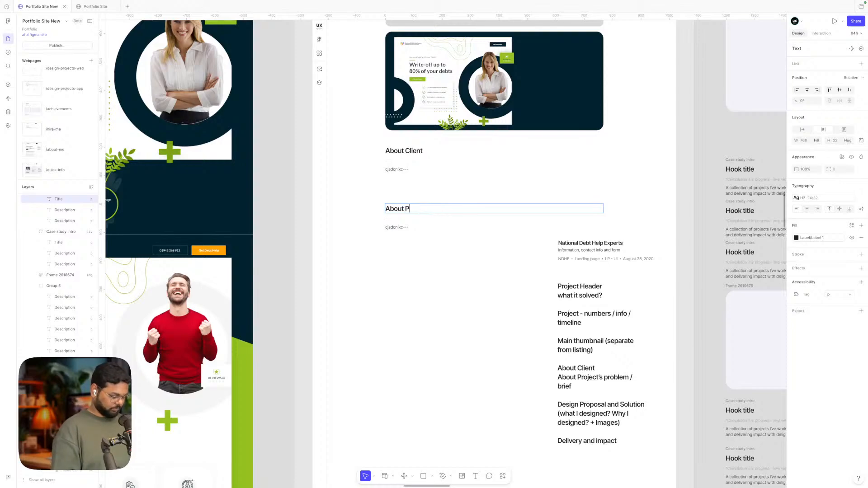
type("roject")
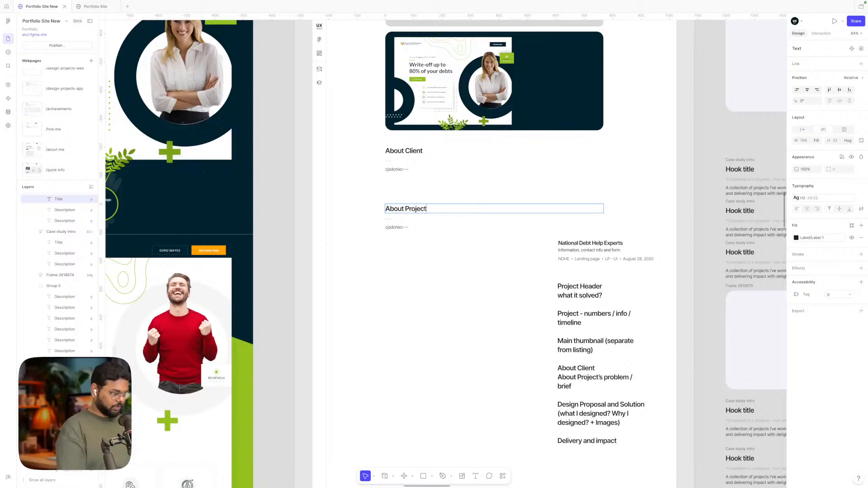
type(" & B")
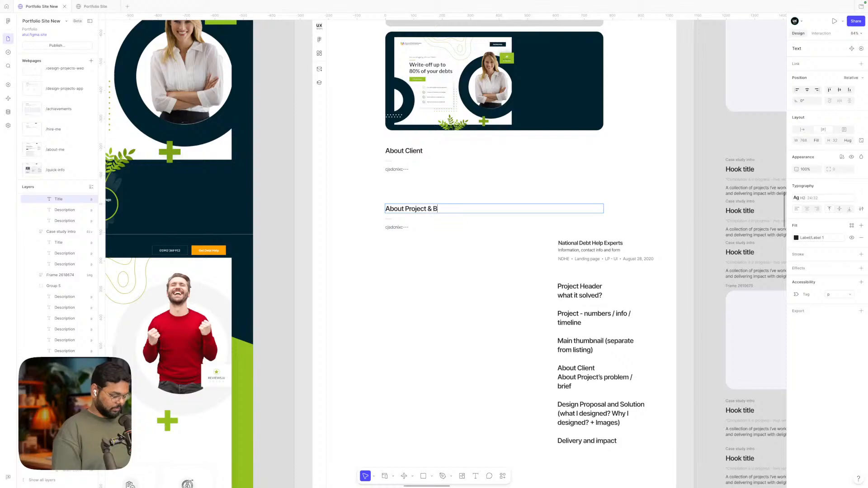
type("rief")
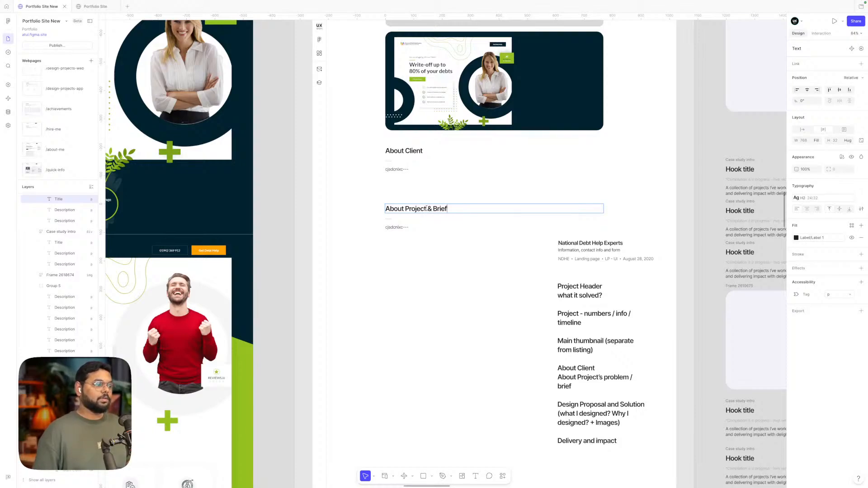
- Duplicate the "About Project & Brief" block and place the copy directly beneath the original
key("Escape")
left_click(437, 251)
left_click_drag(412, 210, 413, 243)
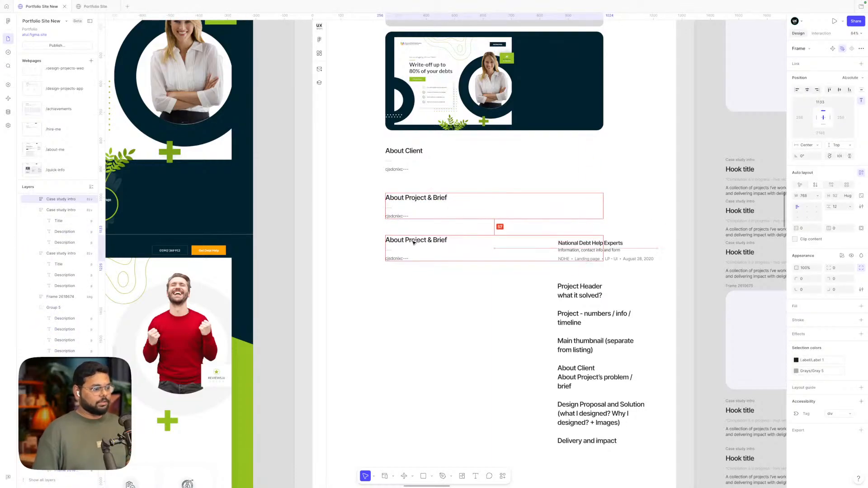
double_click(414, 243)
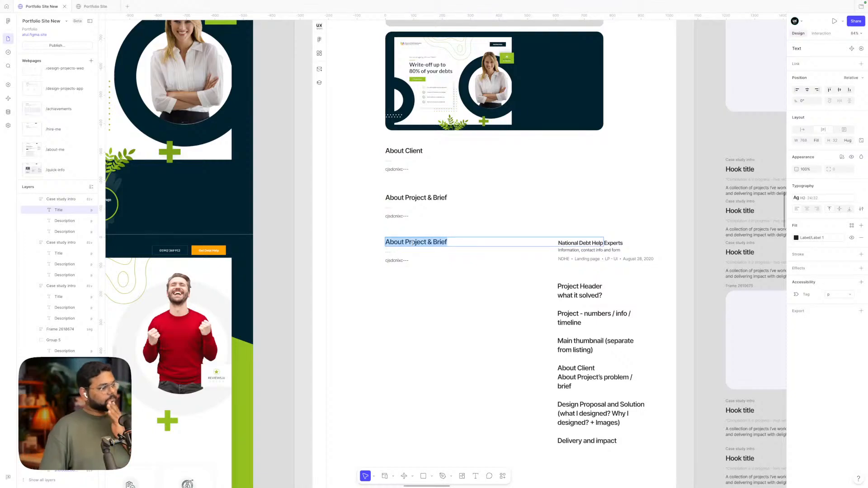
- Retitle the upper of the two "About Project & Brief" blocks as "About Project + Brief + Goals"
left_click(452, 199)
double_click(428, 197)
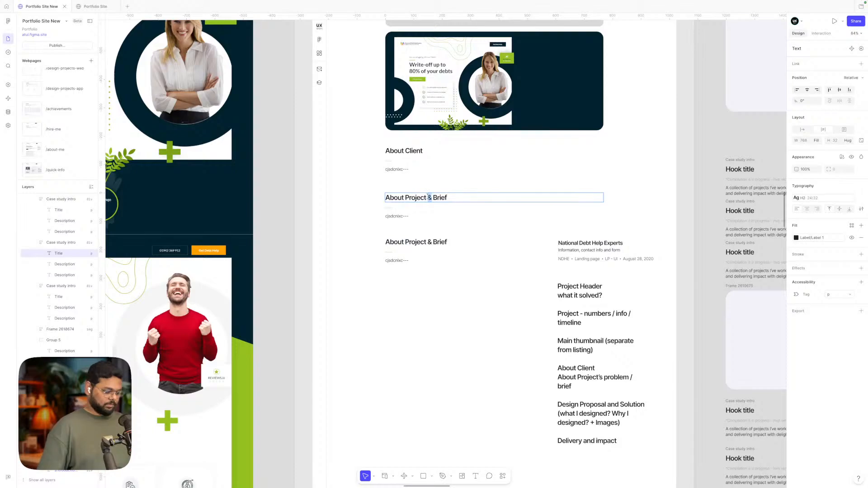
type("+ Brief ")
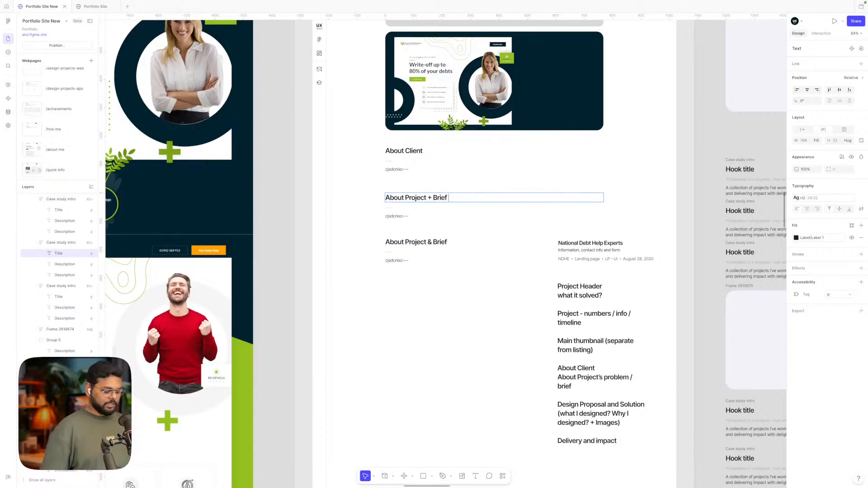
type("+")
type(" Goals")
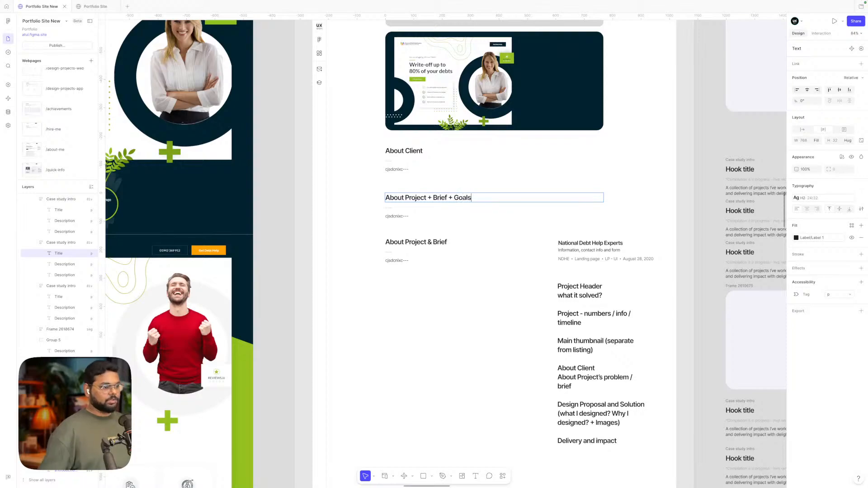
key("Escape")
left_click(467, 302)
- Retitle the remaining "About Project & Brief" block as "Design Proposal and Solutions", following the outline notes
scroll(466, 303, "right", 2)
scroll(466, 302, "down", 1)
left_click(546, 312)
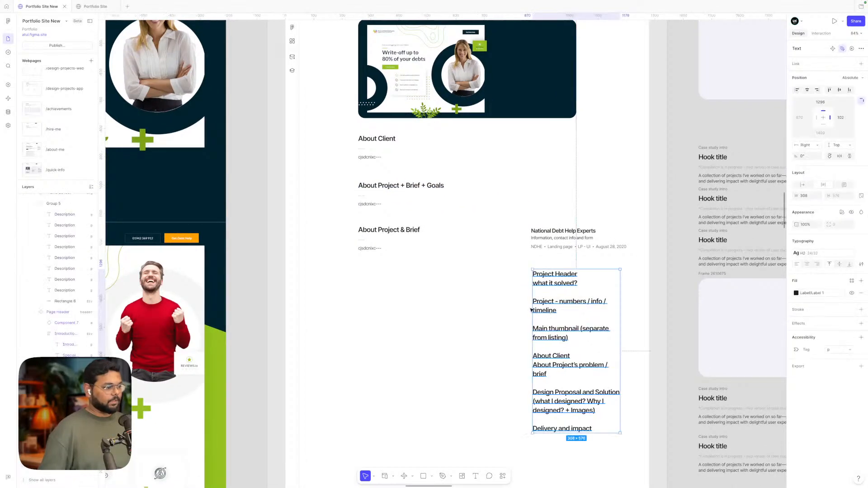
left_click(471, 318)
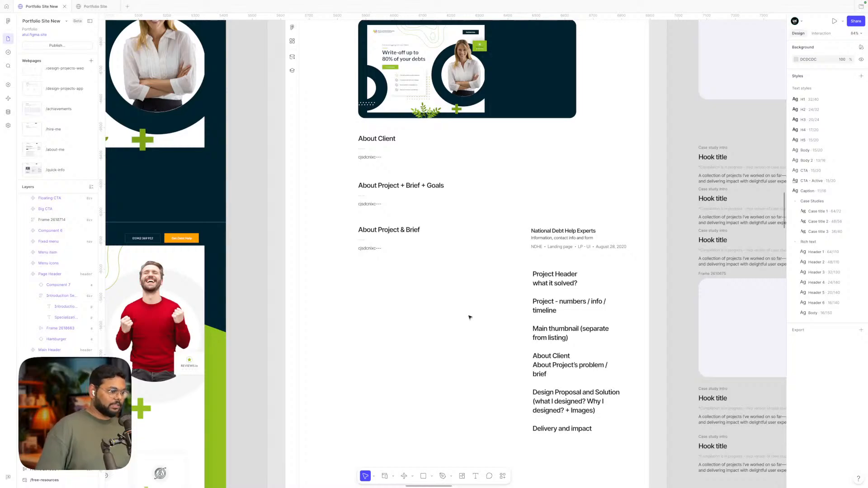
scroll(470, 316, "left", 3)
scroll(470, 316, "down", 2)
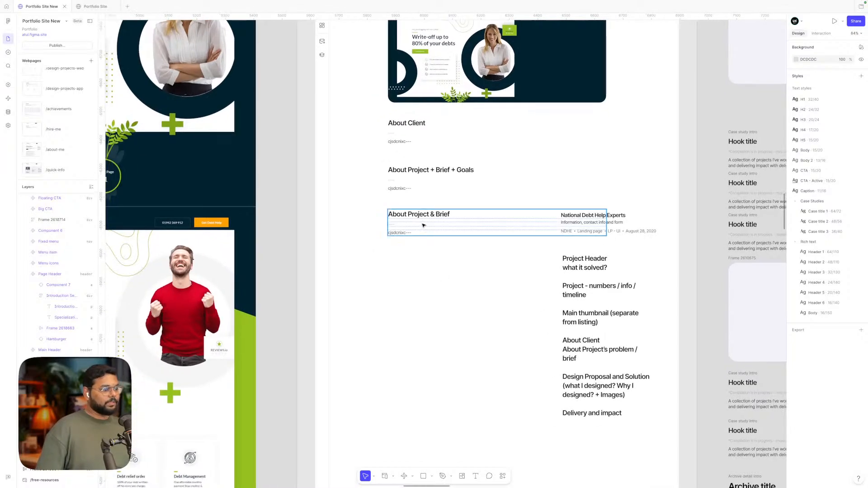
double_click(423, 216)
key("Return")
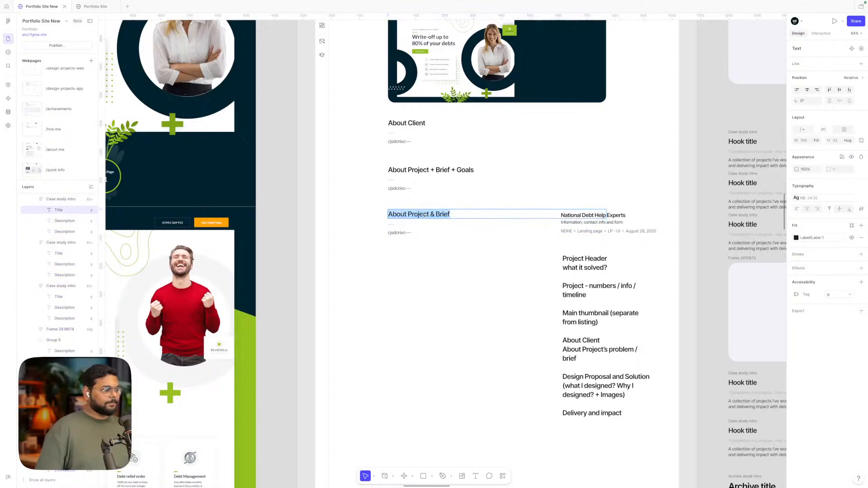
scroll(456, 264, "left", 4)
scroll(455, 263, "down", 1)
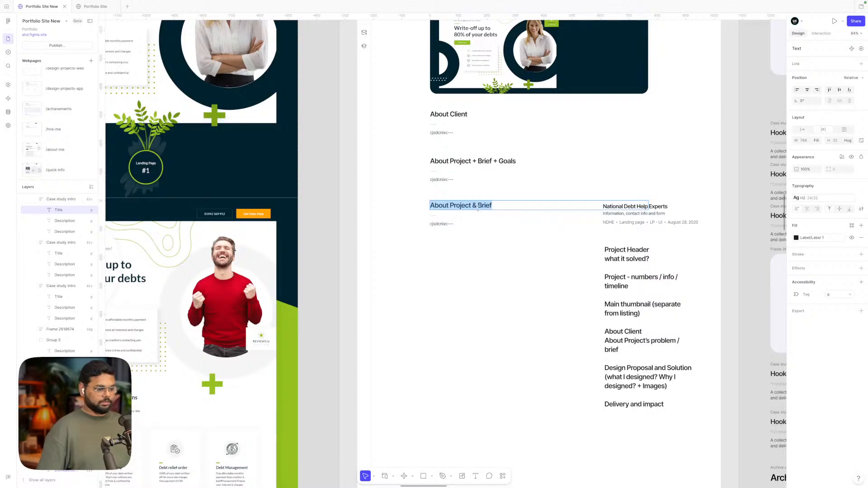
type("Des")
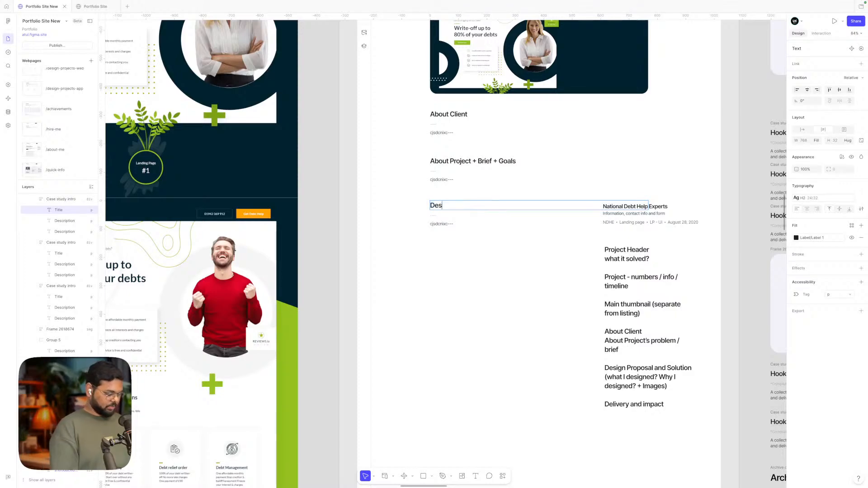
type("ign Proposal")
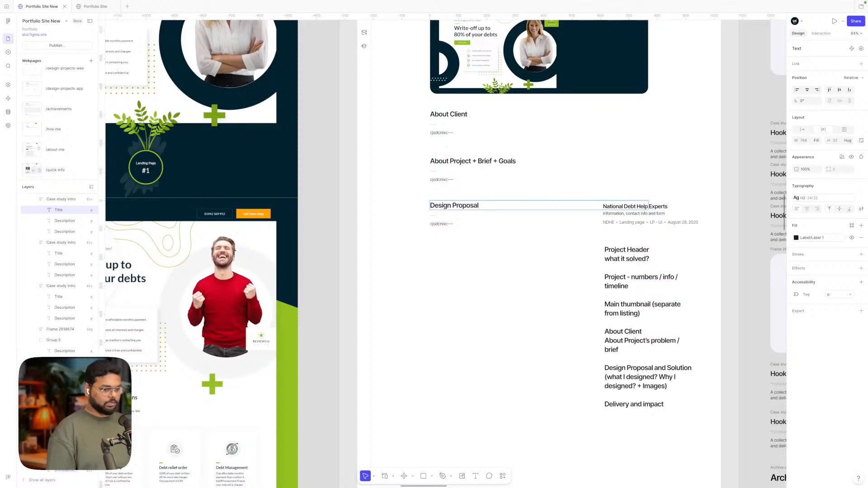
scroll(443, 251, "right", 2)
type("a")
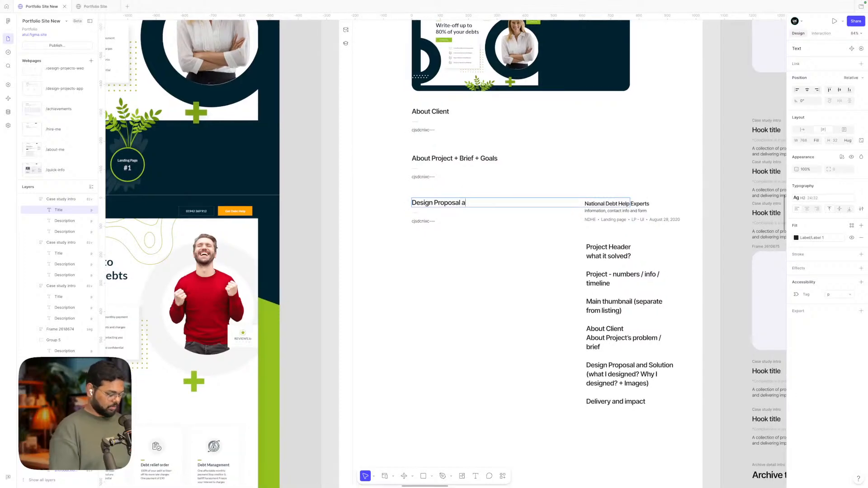
type("nd Solutions")
key("Escape")
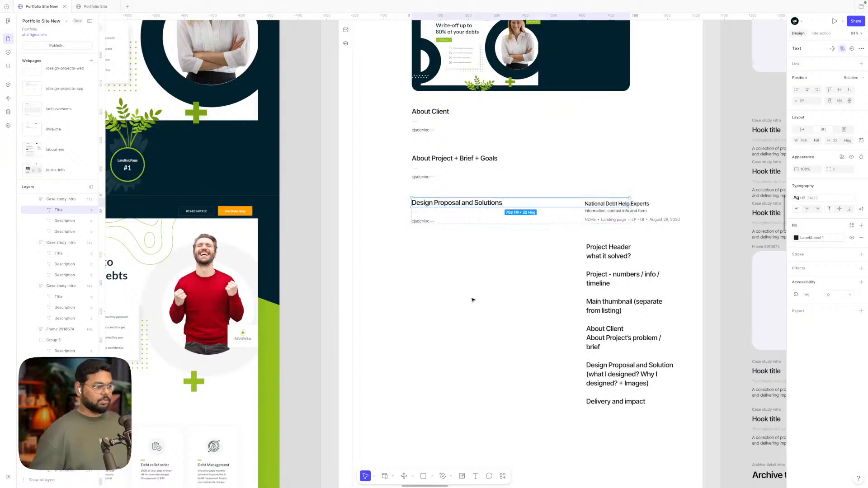
key("Escape")
- Duplicate the "Design Proposal and Solutions" block and place the copy directly beneath the original
scroll(471, 300, "up", 1)
left_click(431, 216)
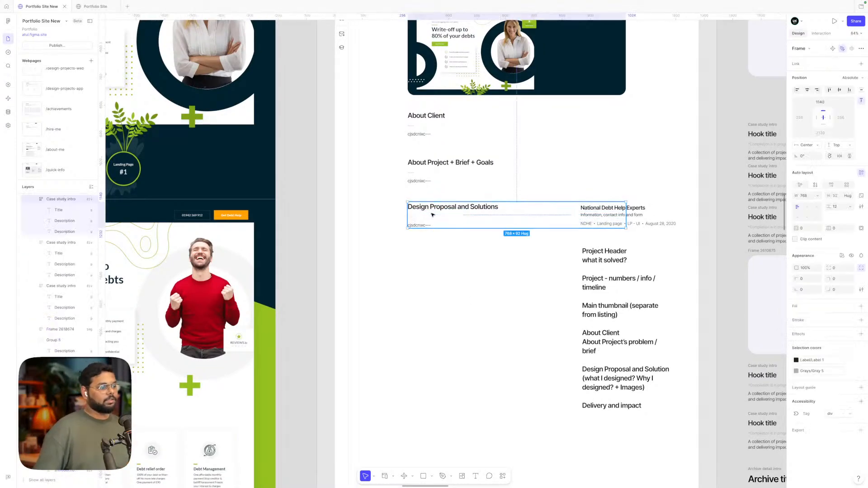
left_click(618, 255)
left_click(507, 285)
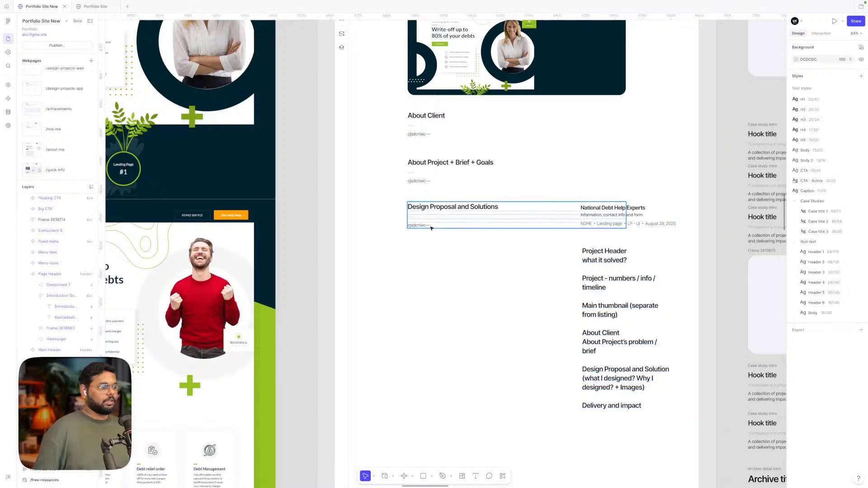
scroll(430, 228, "down", 1)
scroll(423, 302, "down", 3, "ctrl")
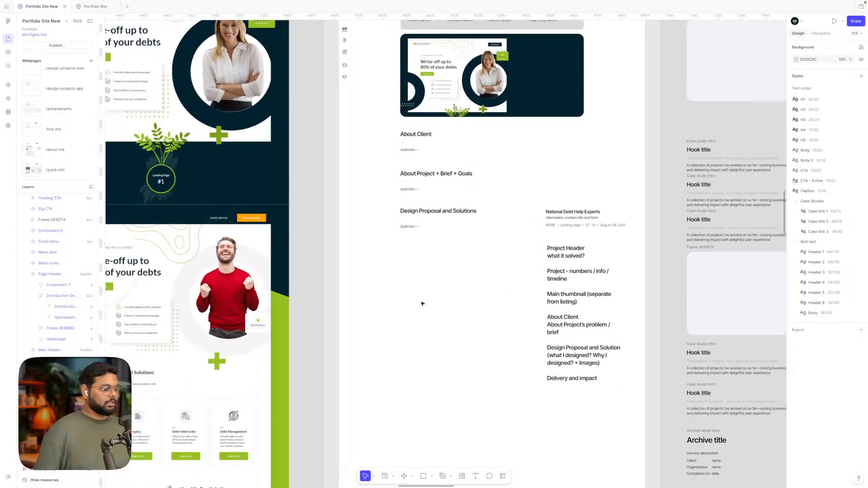
left_click_drag(412, 221, 415, 258, "alt")
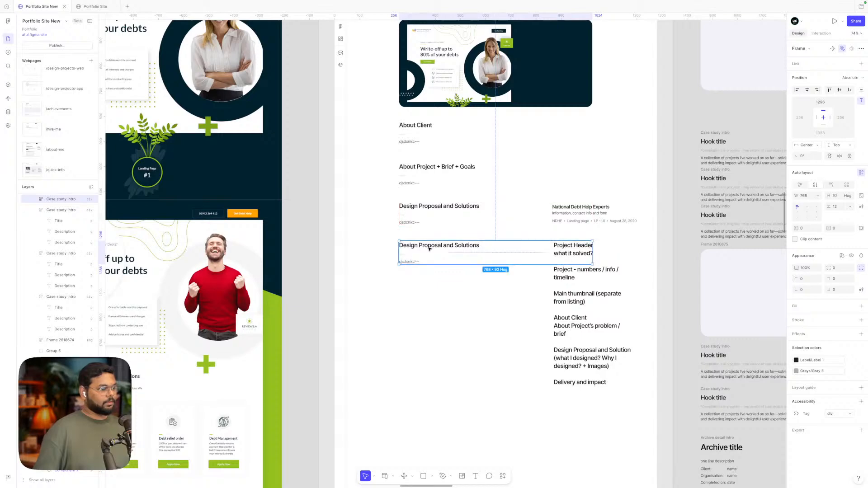
- Examine the design proposal entry in the outline notes and the second landing page mockup beside the page
double_click(428, 248)
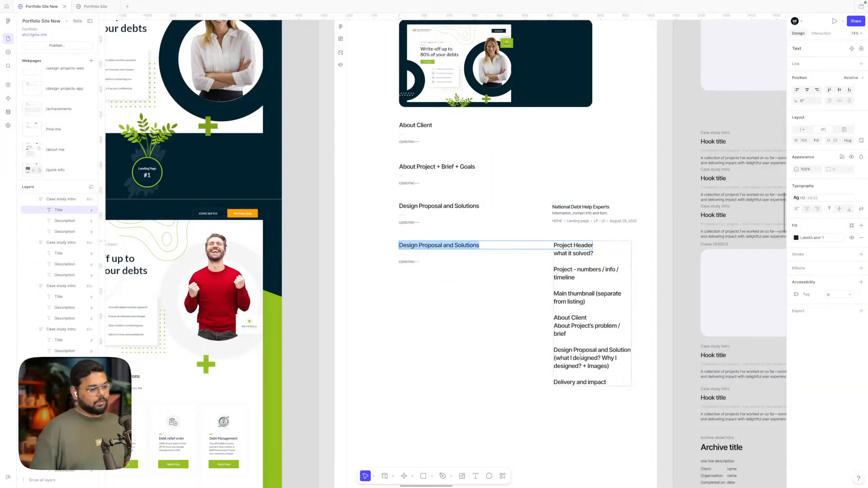
double_click(582, 359)
left_click(606, 370)
left_click_drag(616, 370, 553, 351)
key("Escape")
left_click(427, 244)
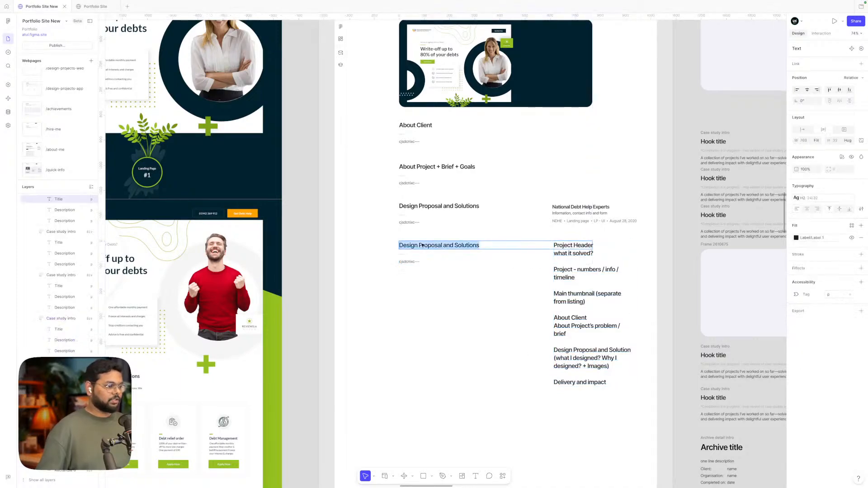
left_click(425, 307)
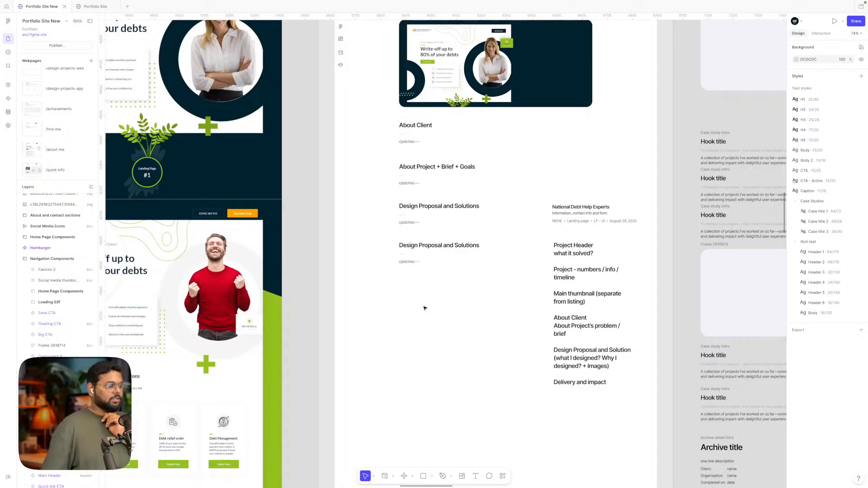
scroll(424, 308, "left", 3)
scroll(424, 308, "down", 2)
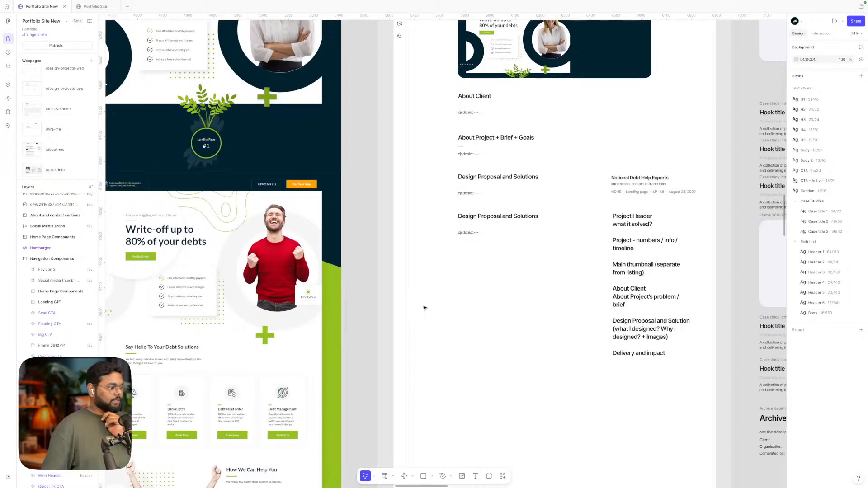
scroll(424, 307, "left", 2)
scroll(424, 308, "down", 1)
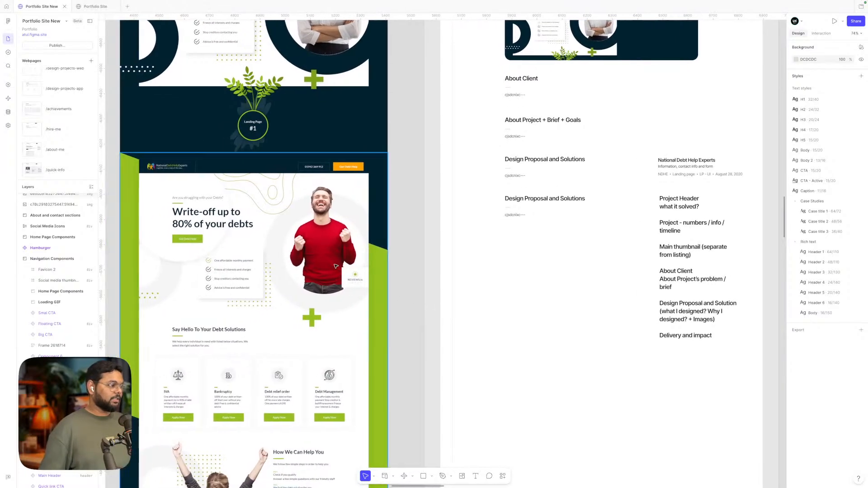
left_click(315, 266)
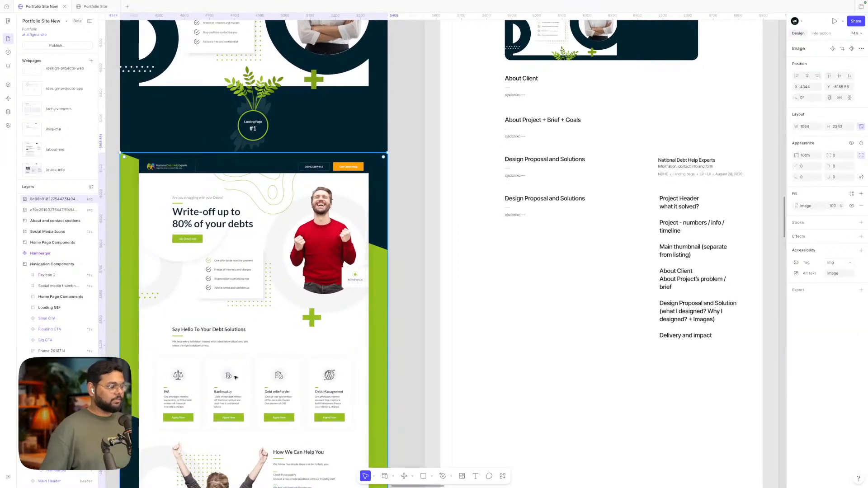
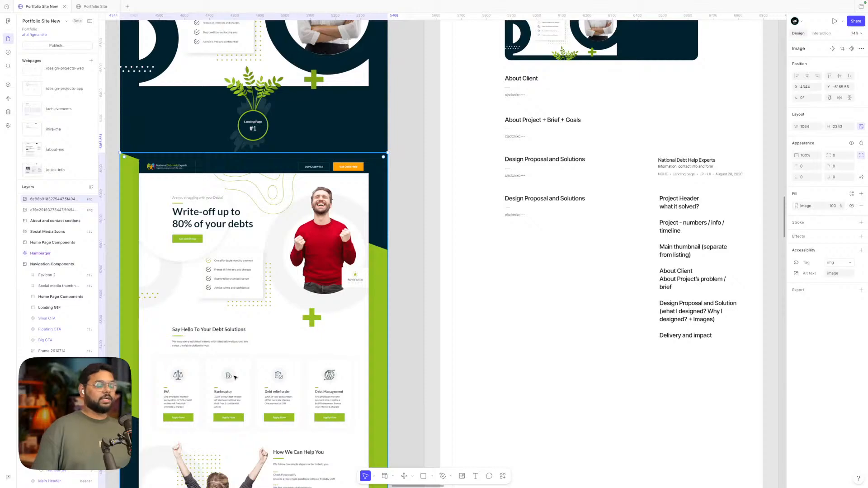
- Change "Proposal" to "Process" in the title of the upper "Design Proposal and Solutions" block
scroll(624, 359, "right", 2)
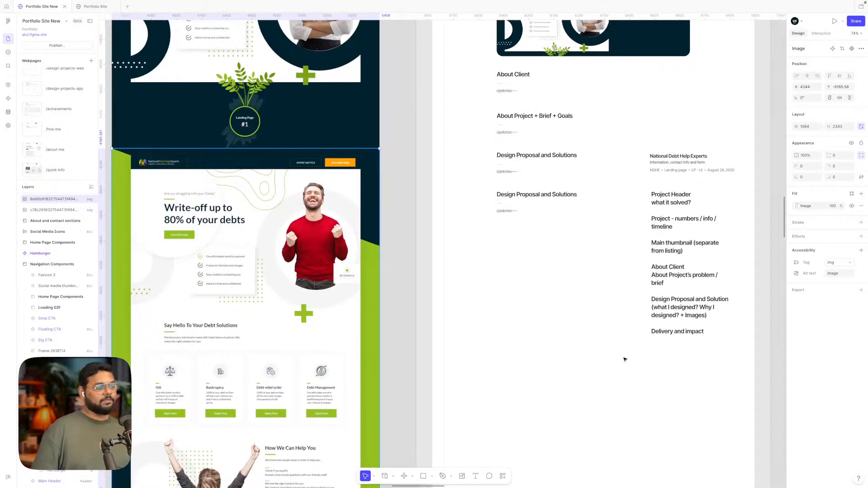
double_click(559, 160)
double_click(559, 159)
left_click(585, 159)
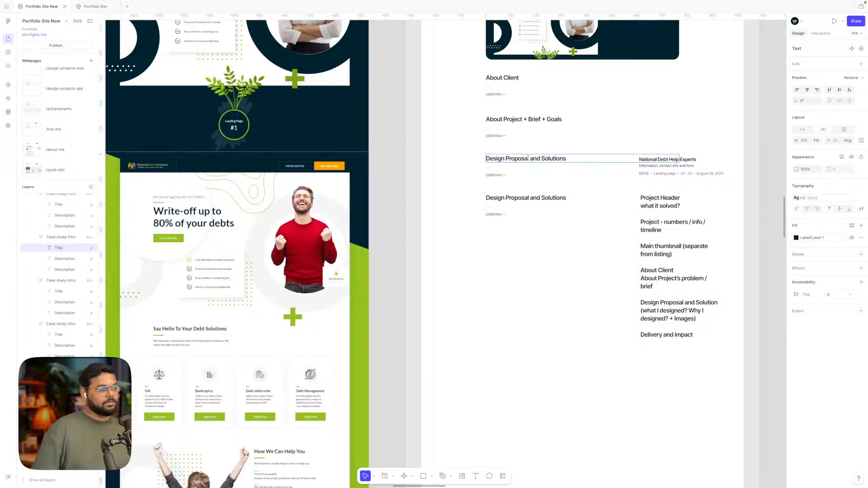
left_click_drag(529, 159, 507, 157)
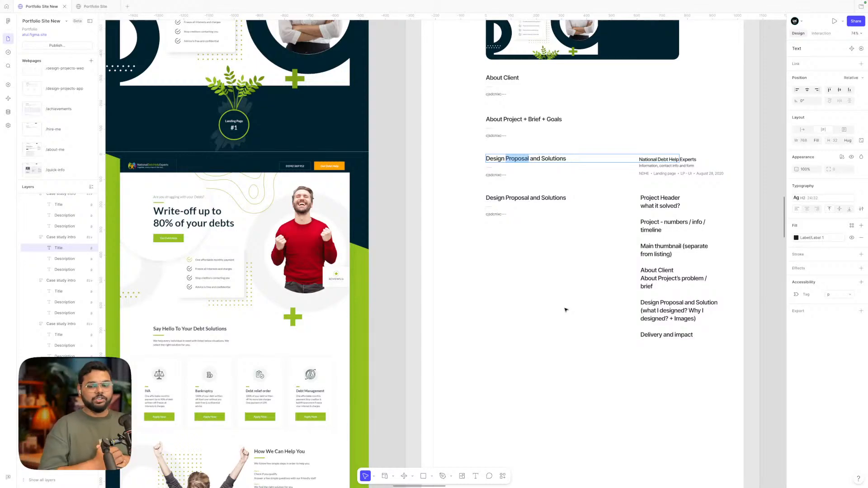
scroll(565, 310, "right", 5)
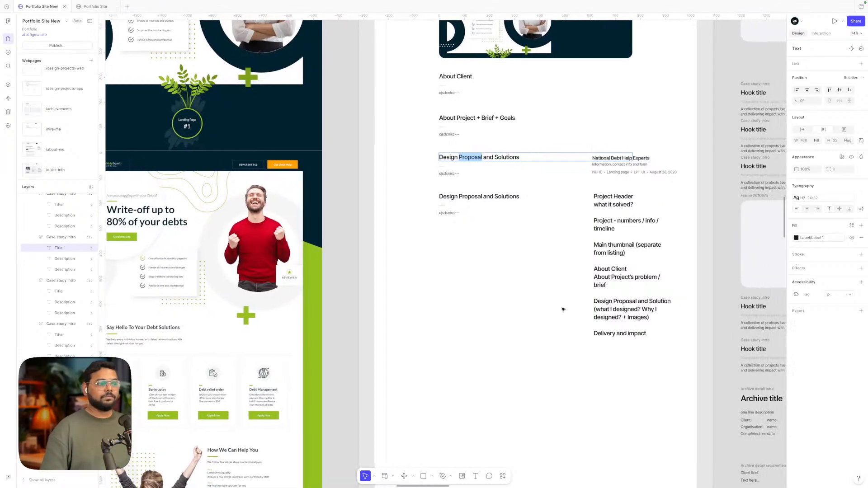
scroll(513, 228, "up", 5)
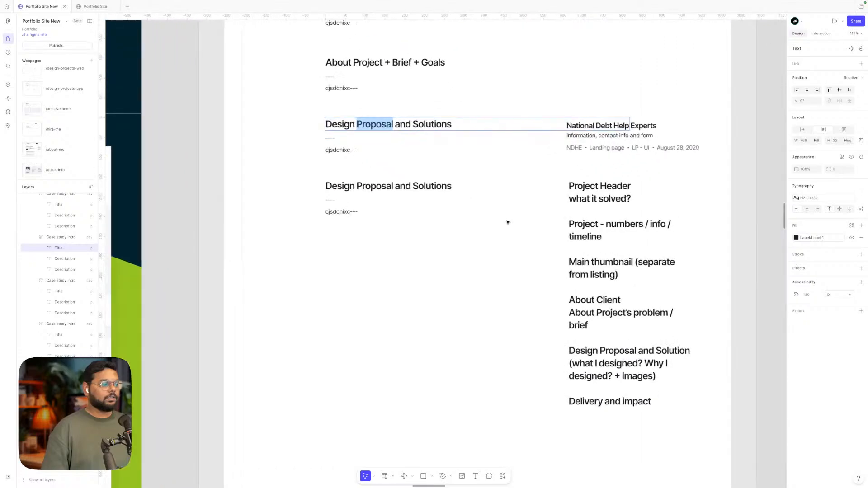
type("Process")
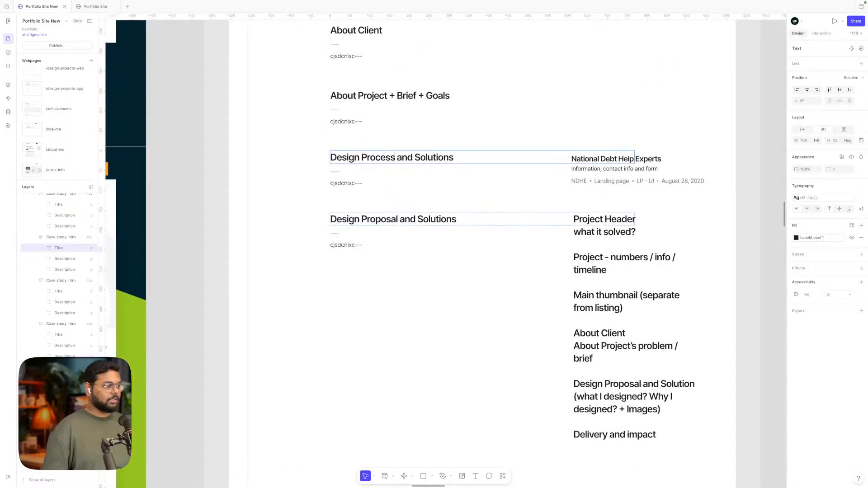
key("Escape")
key("Escape")
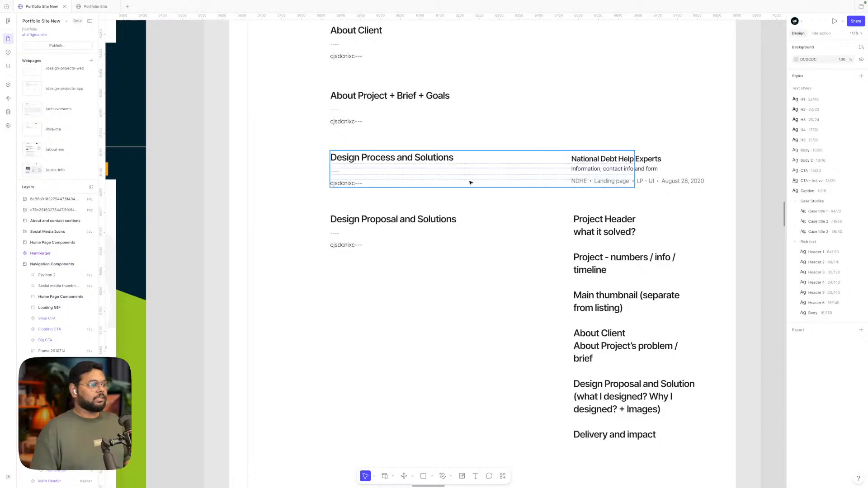
- Replace "Solutions" with "Deliverables" in the "Design Process and Solutions" title
left_click(448, 158)
double_click(448, 158)
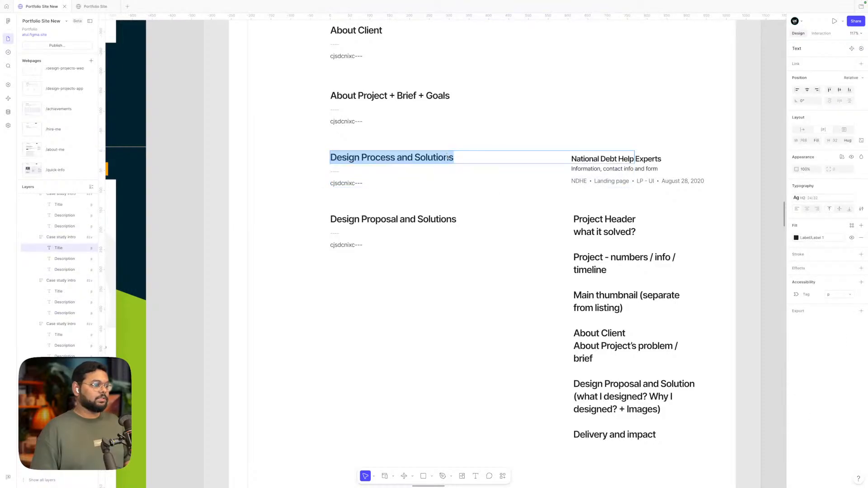
double_click(422, 156)
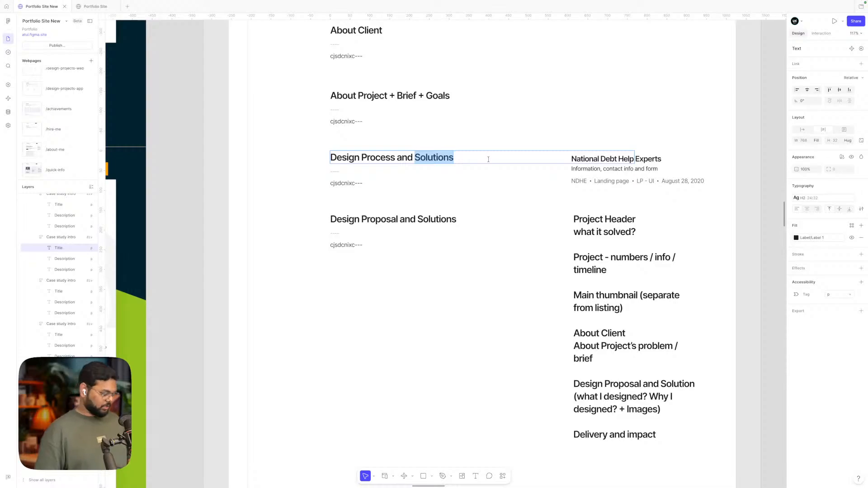
type("De")
type("l")
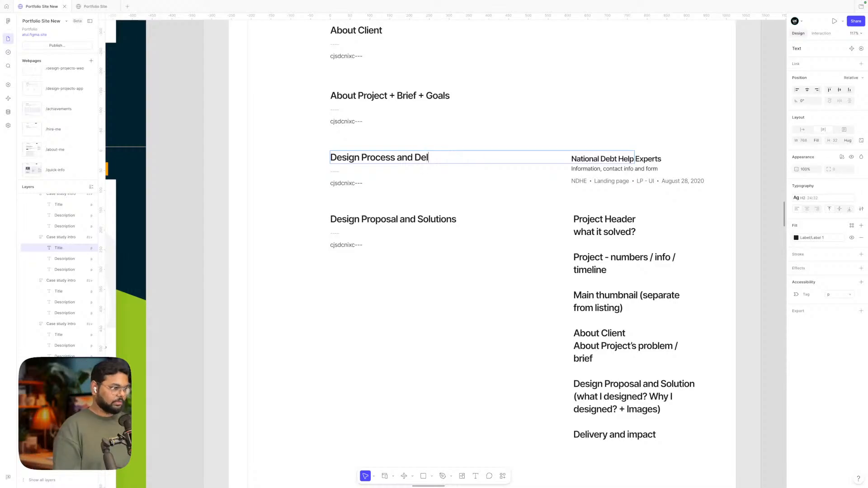
type("iverables")
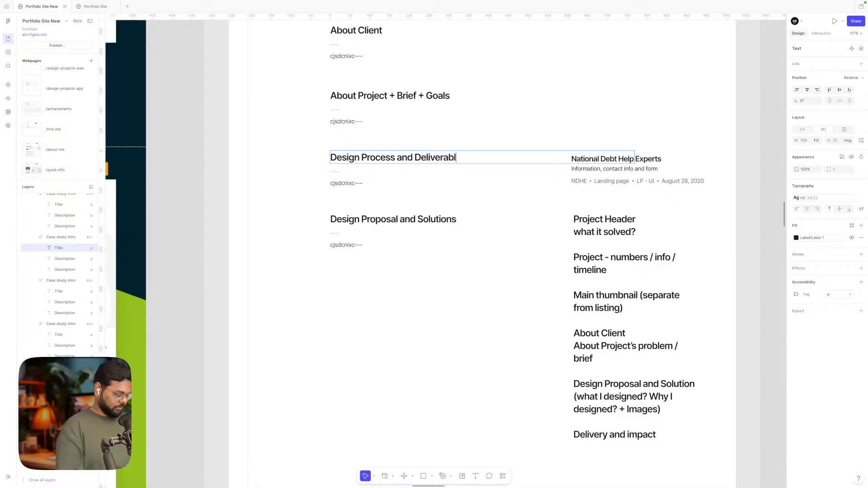
left_click(500, 293)
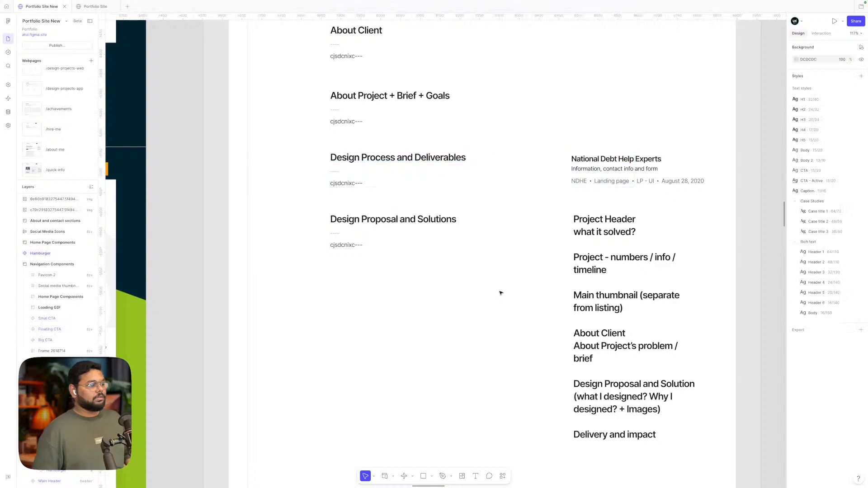
left_click(432, 221)
double_click(432, 221)
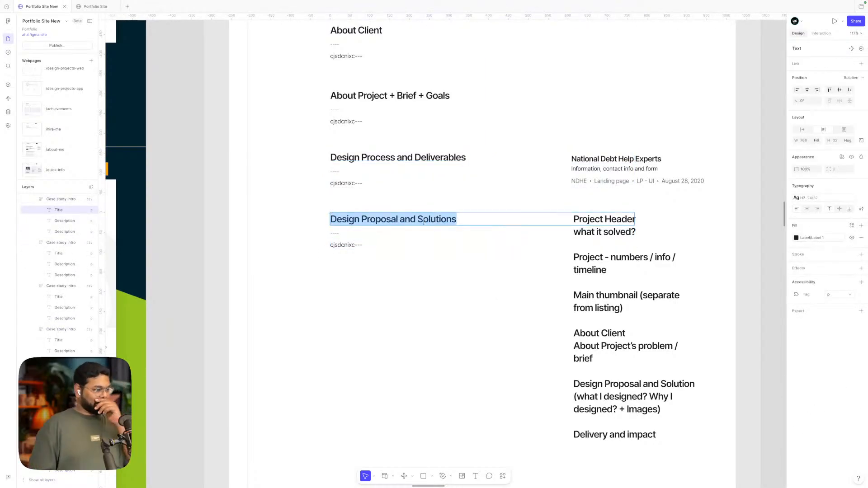
double_click(416, 157)
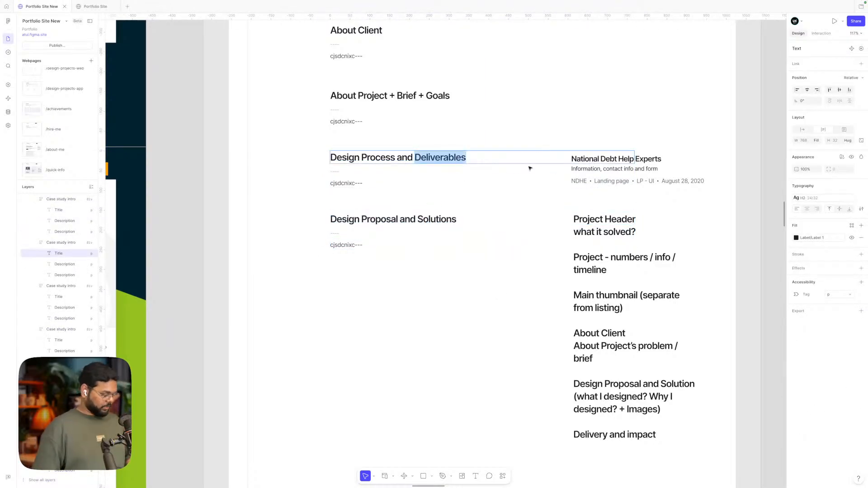
double_click(437, 219)
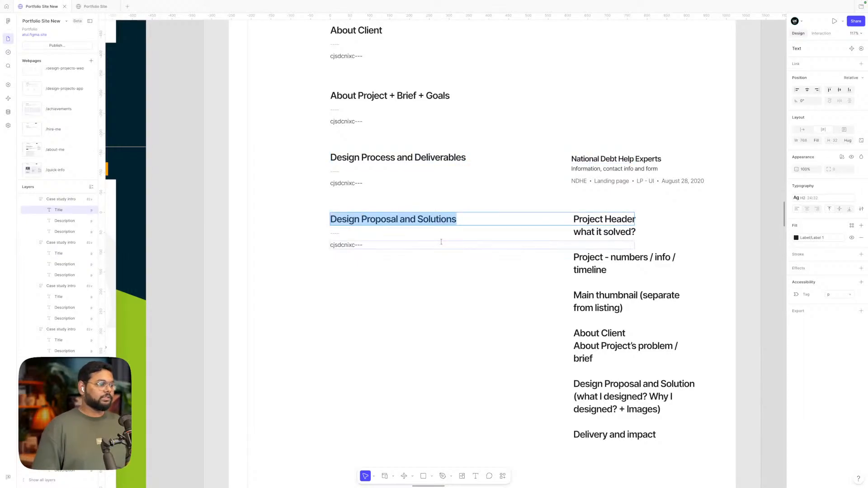
left_click(405, 250)
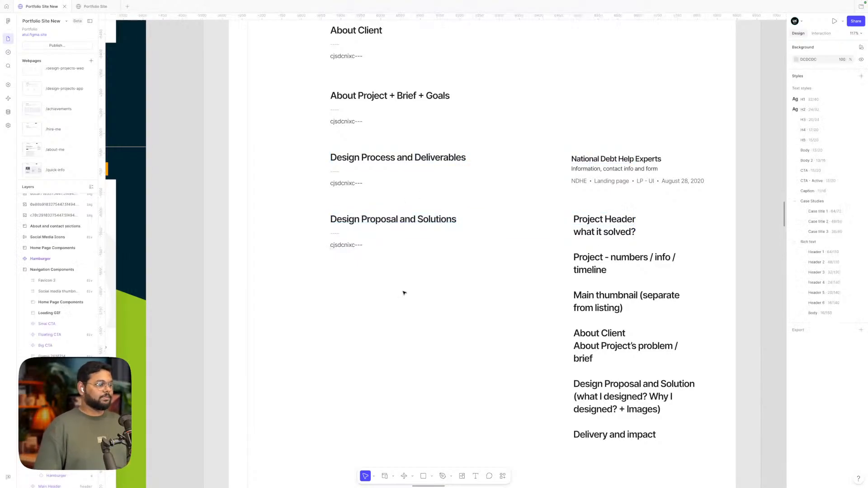
double_click(418, 220)
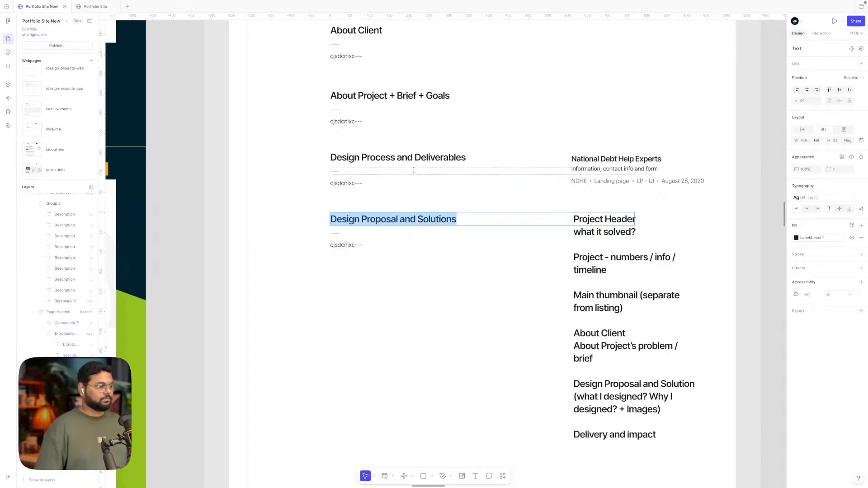
- Insert ", Solution" after "Process" so the upper title reads "Design Process, Solution and Deliverables"
left_click(397, 159)
double_click(398, 175)
type(", Sol")
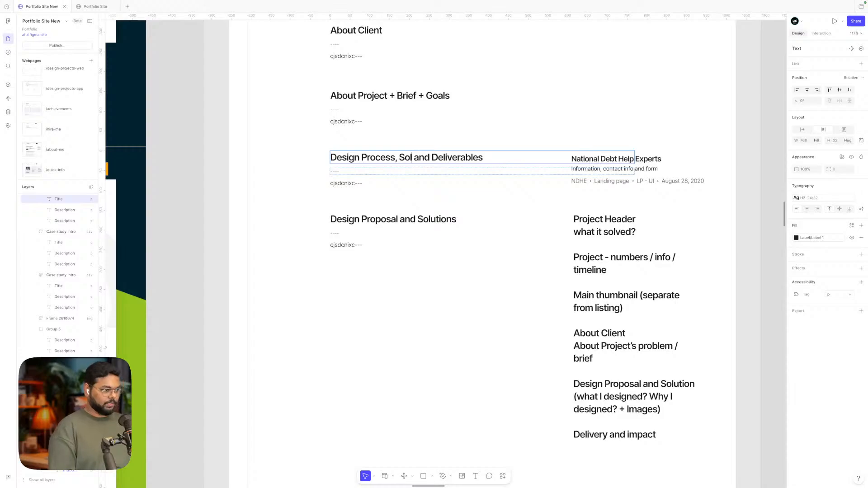
type("ution")
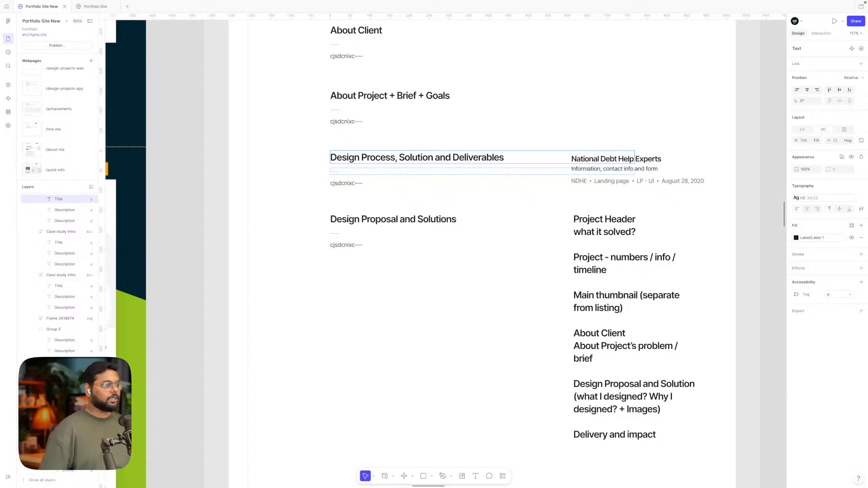
key("Escape")
key("Escape")
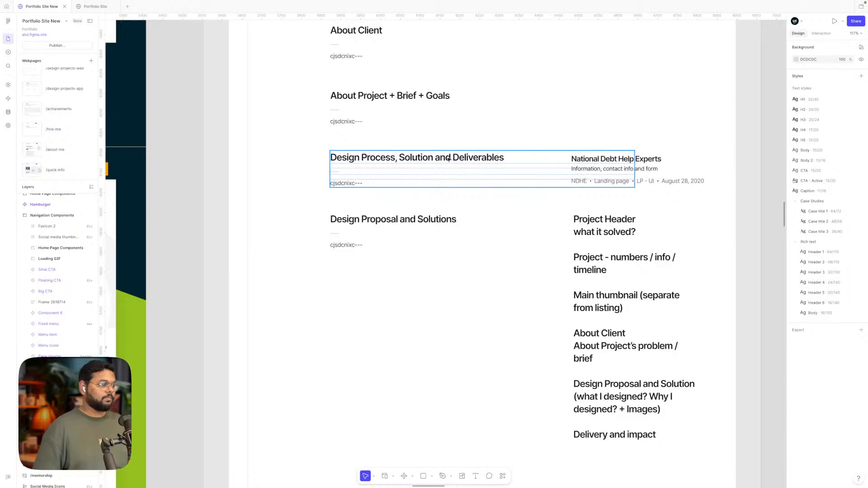
double_click(399, 219)
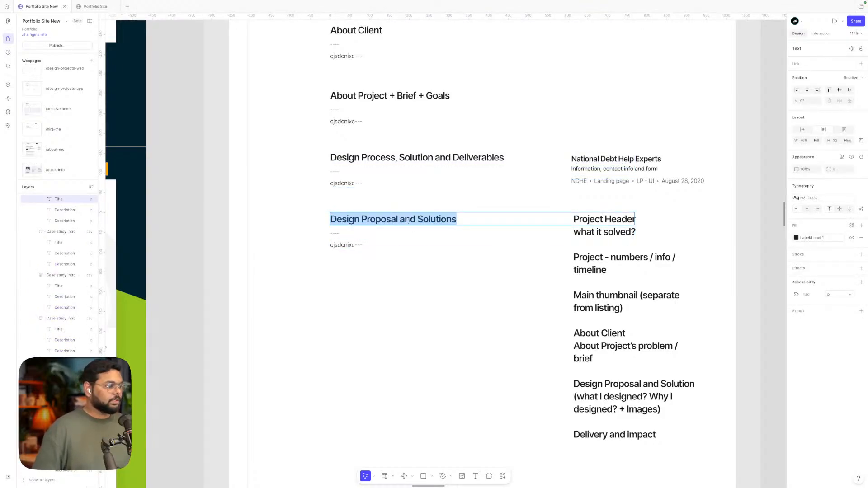
left_click(394, 298)
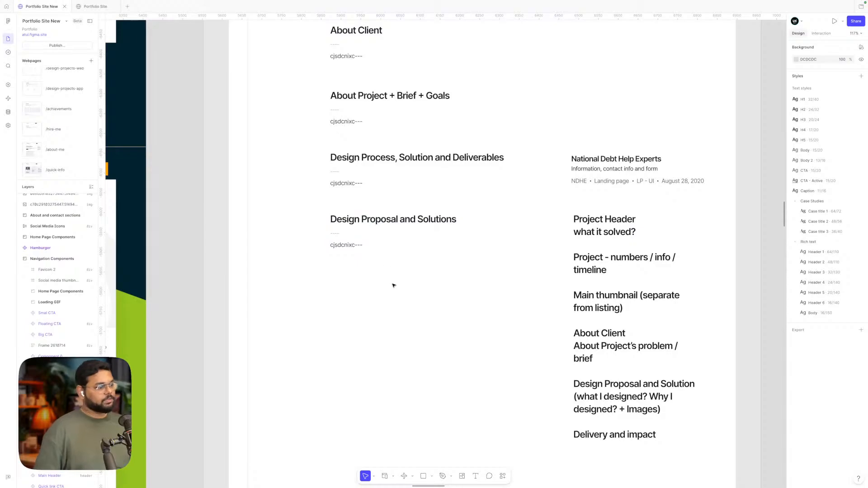
left_click(389, 219)
left_click(395, 283)
- Place a copy of the light rounded placeholder frame on the page directly beneath the "Design Proposal and Solutions" block
scroll(395, 284, "down", 5)
scroll(394, 284, "down", 1)
left_click_drag(497, 273, 500, 302)
left_click(655, 280)
left_click_drag(655, 281, 408, 264)
left_click_drag(364, 221, 367, 305)
left_click(394, 270, "shift")
left_click_drag(392, 271, 391, 271)
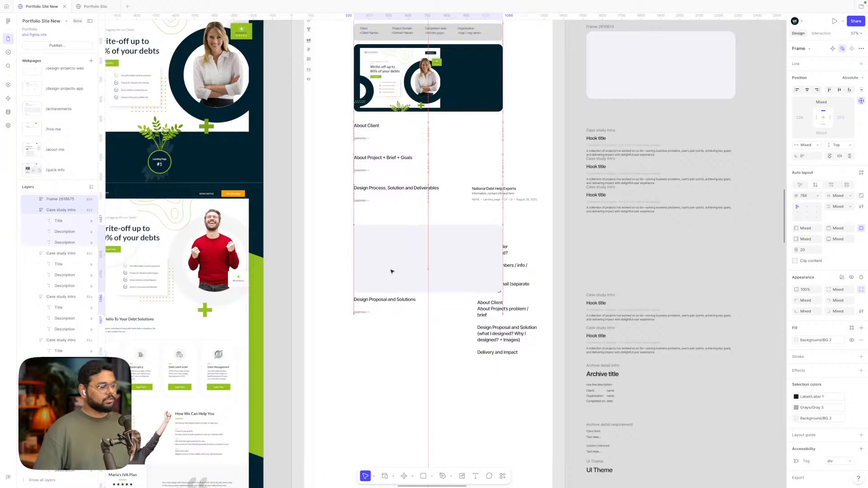
left_click(397, 334)
left_click_drag(371, 299, 385, 282)
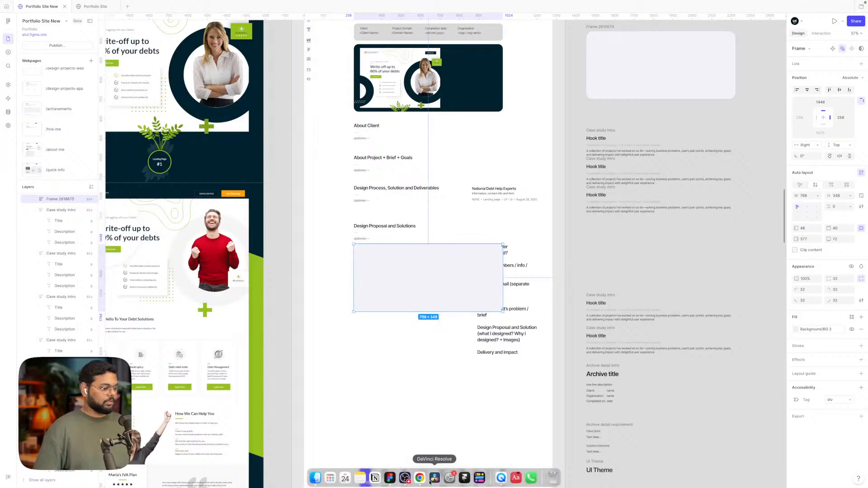
- Draw a horizontal divider line between the "Design Process, Solution and Deliverables" and "Design Proposal and Solutions" blocks
left_click(432, 476)
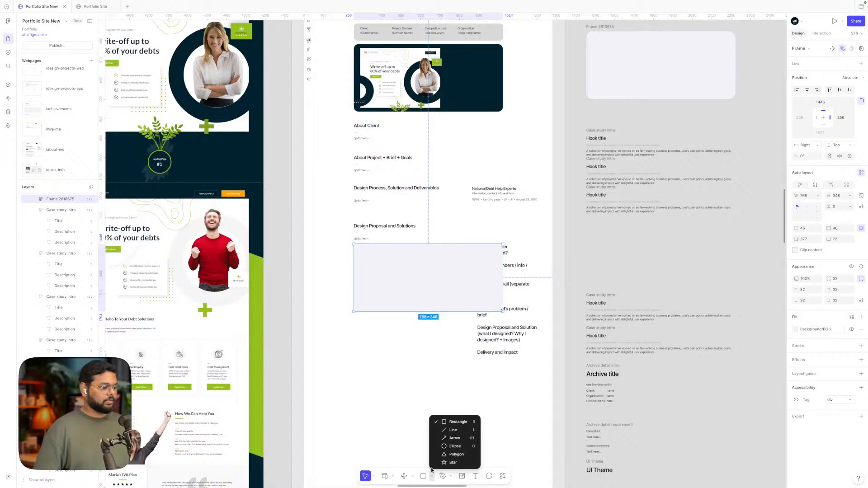
left_click(452, 431)
left_click_drag(354, 212, 510, 213)
left_click(536, 223)
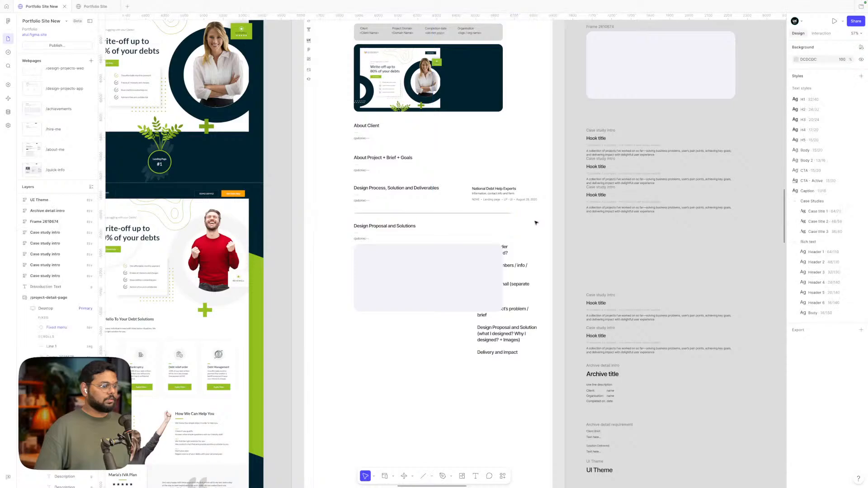
- Retitle the "Design Proposal and Solutions" block below the divider as "Section Name"
scroll(472, 218, "up", 5, "ctrl")
scroll(389, 209, "down", 2, "ctrl")
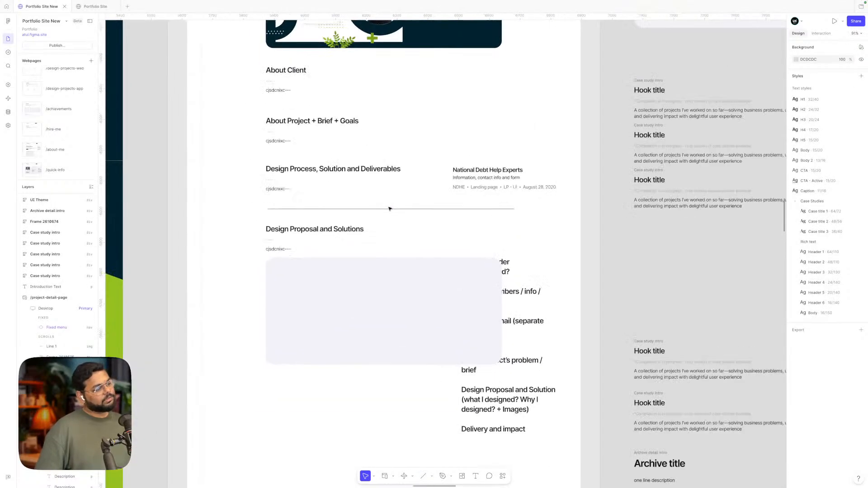
left_click(321, 230)
double_click(320, 230)
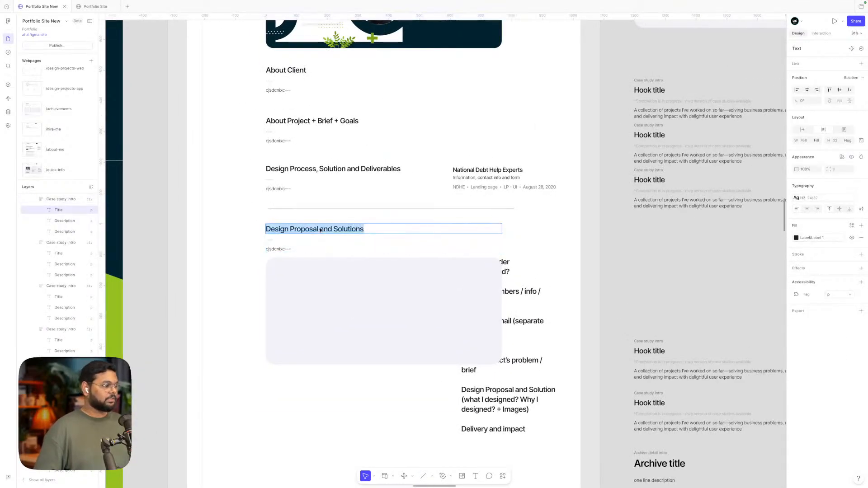
scroll(320, 230, "left", 2)
scroll(319, 230, "down", 3, "ctrl")
scroll(319, 231, "left", 5)
scroll(320, 230, "up", 2)
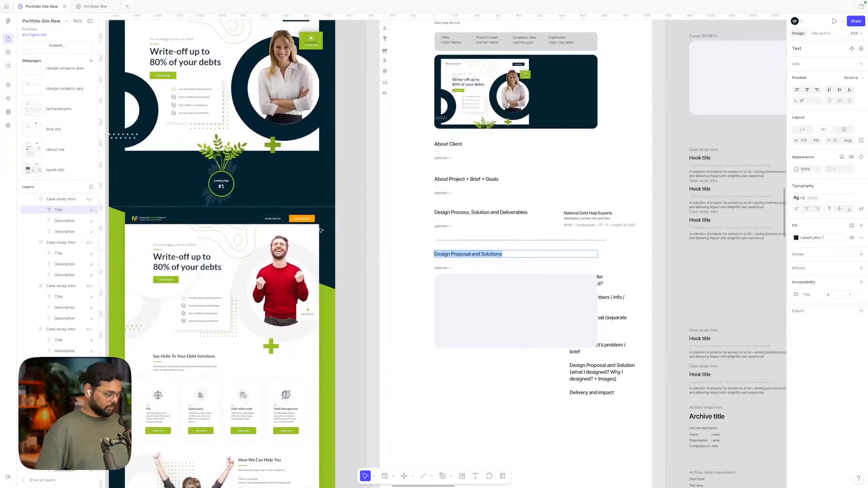
type("Section Name")
key("Escape")
scroll(466, 276, "up", 3)
left_click(465, 277)
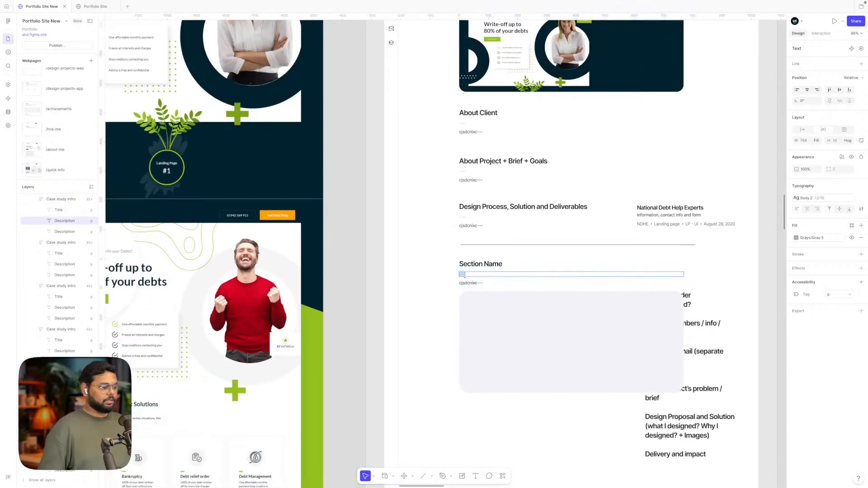
scroll(478, 276, "down", 3)
scroll(479, 276, "up", 2)
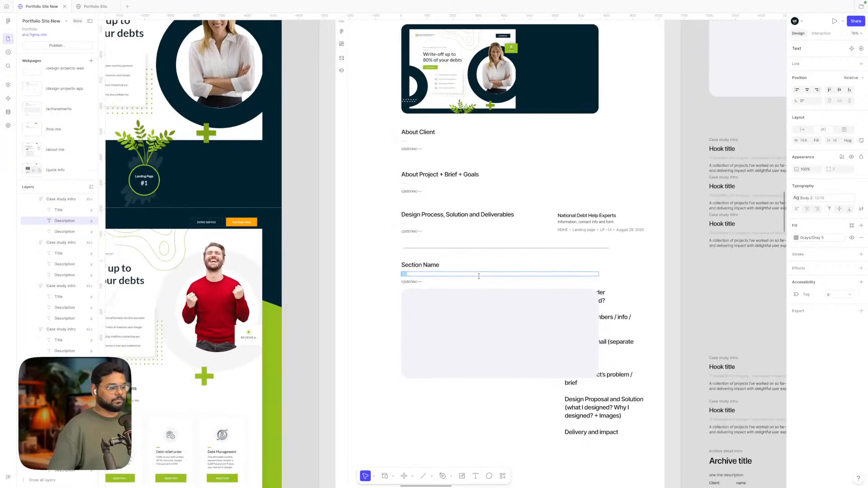
scroll(479, 276, "left", 2)
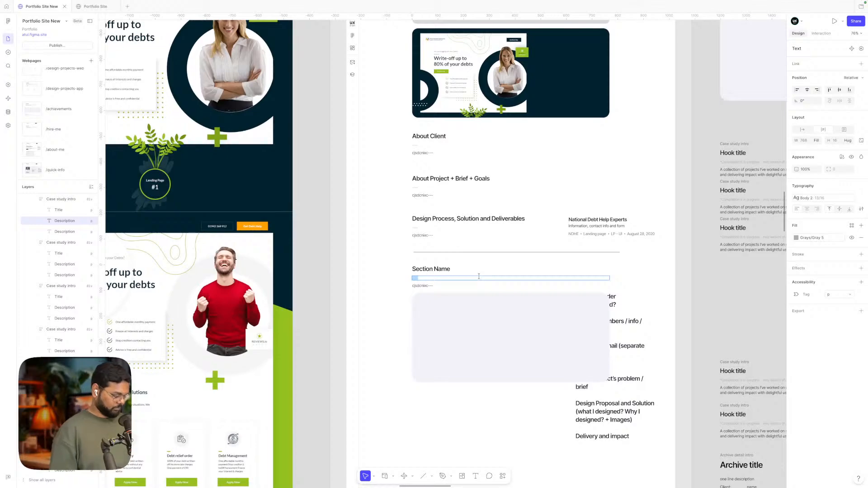
scroll(479, 276, "right", 3)
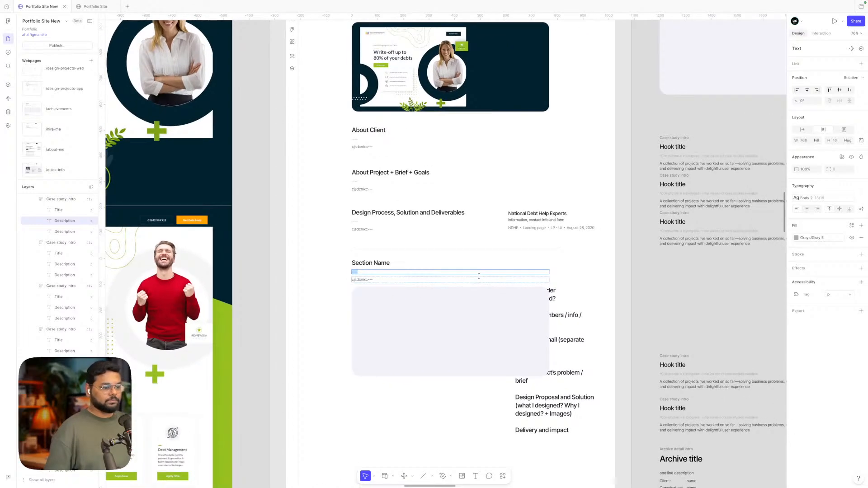
scroll(478, 276, "down", 1)
scroll(479, 276, "up", 1)
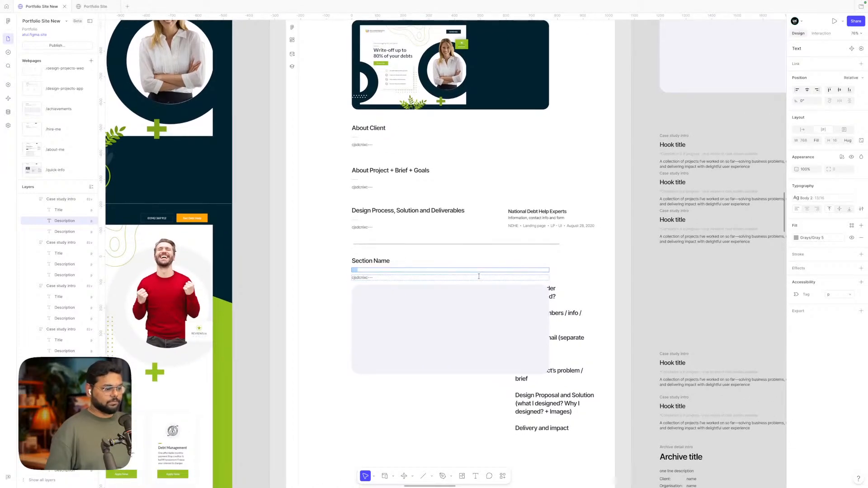
- Prefix the "Section Name" title with "I Designed -" so it reads "I Designed - Section Name"
left_click(406, 259)
double_click(366, 269)
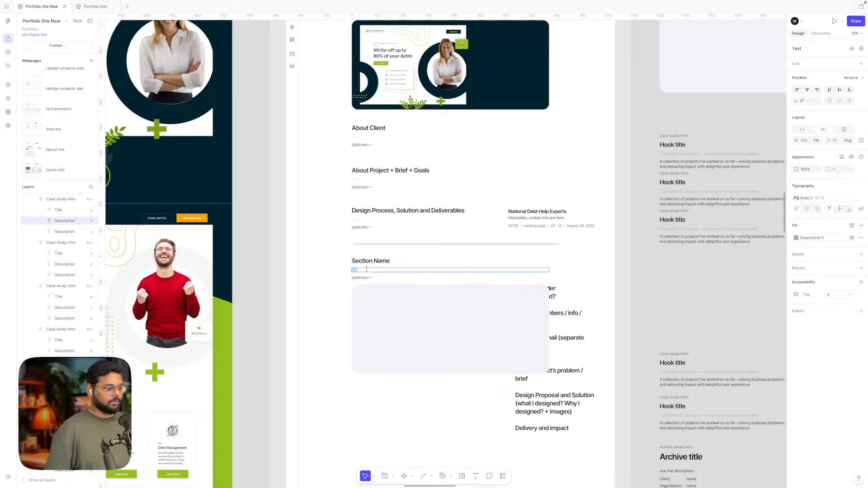
double_click(361, 259)
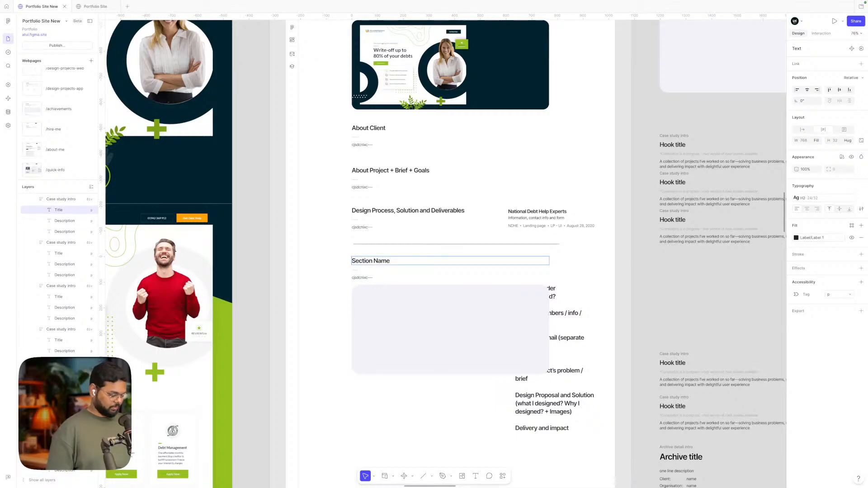
type("I Design")
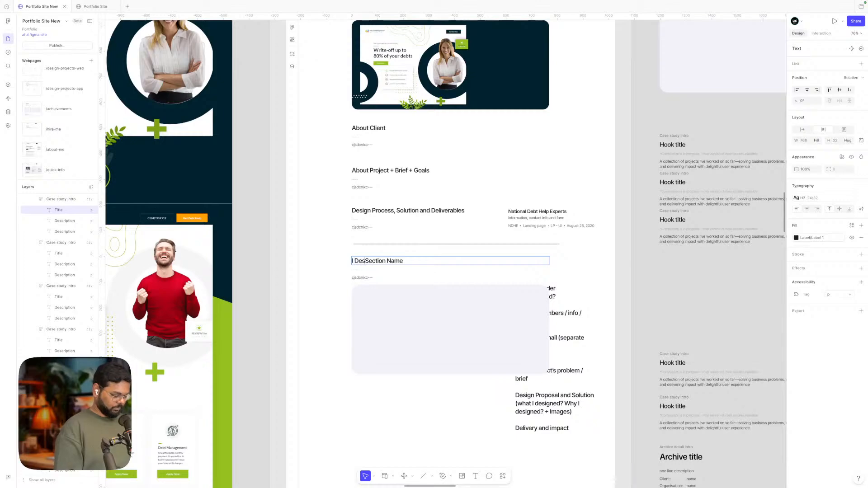
type("ed ")
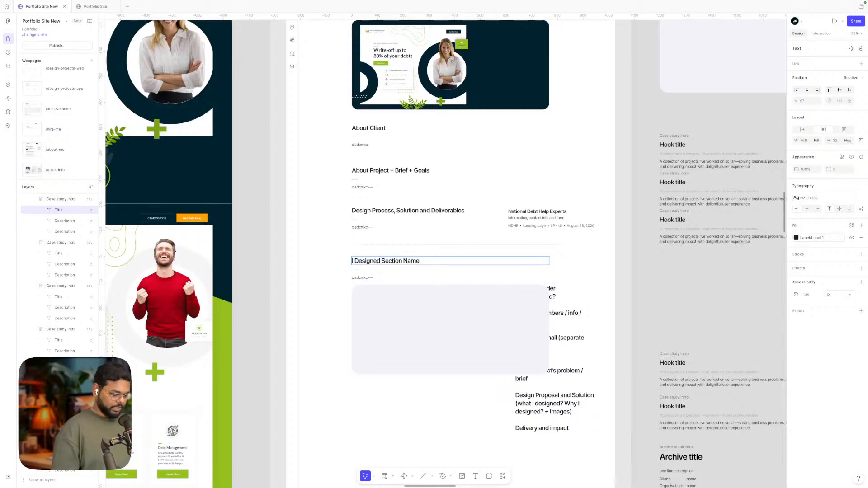
type("-")
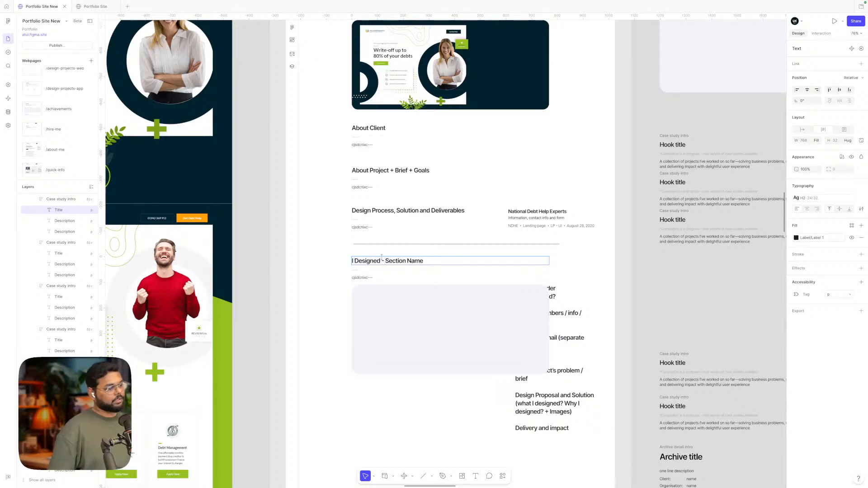
- Set the grey subtitle line under "I Designed - Section Name" to "Why I designed?"
double_click(362, 269)
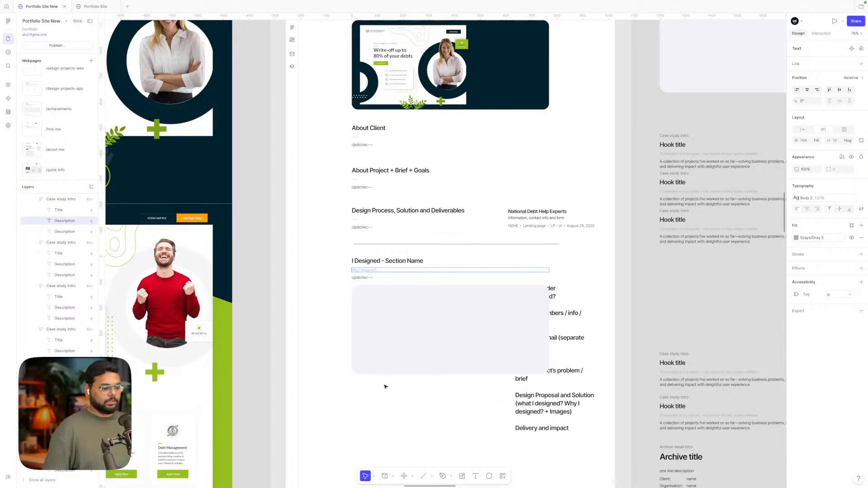
key("Escape")
key("Escape")
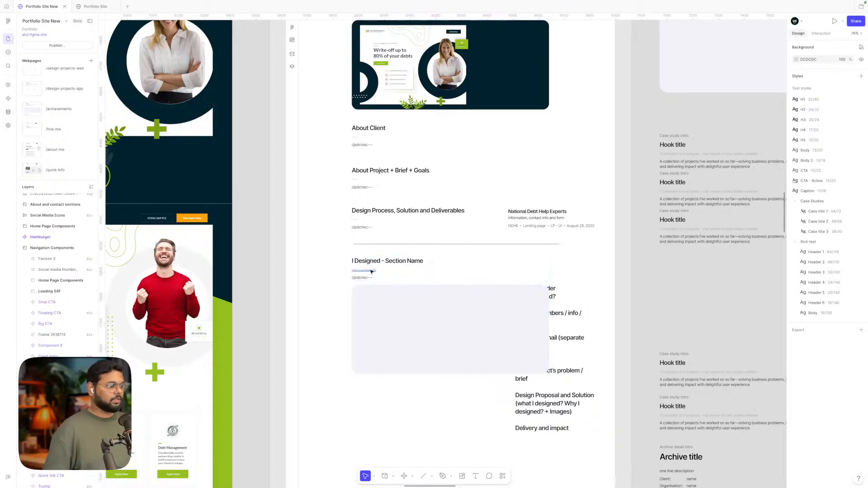
- Set the dark body line under the "I Designed - Section Name" title to "Why I Designed?"
left_click(370, 271, "super")
scroll(371, 271, "up", 4)
scroll(370, 271, "down", 2)
left_click(362, 279)
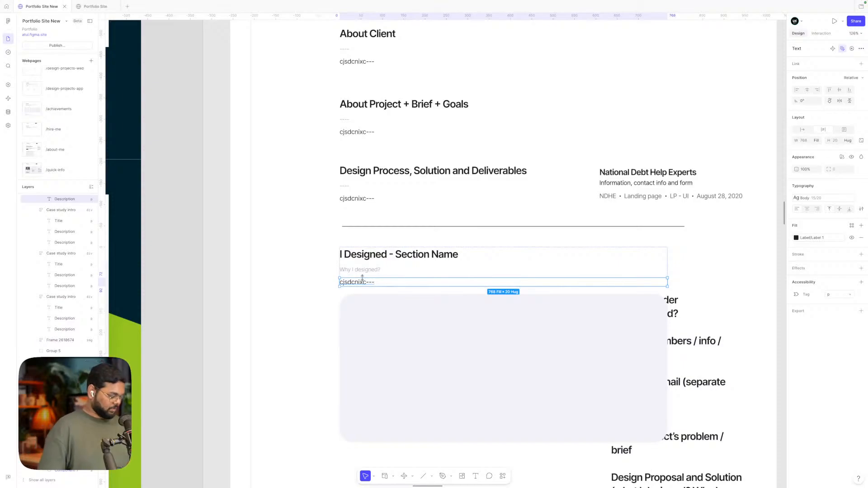
key("super+alt+c")
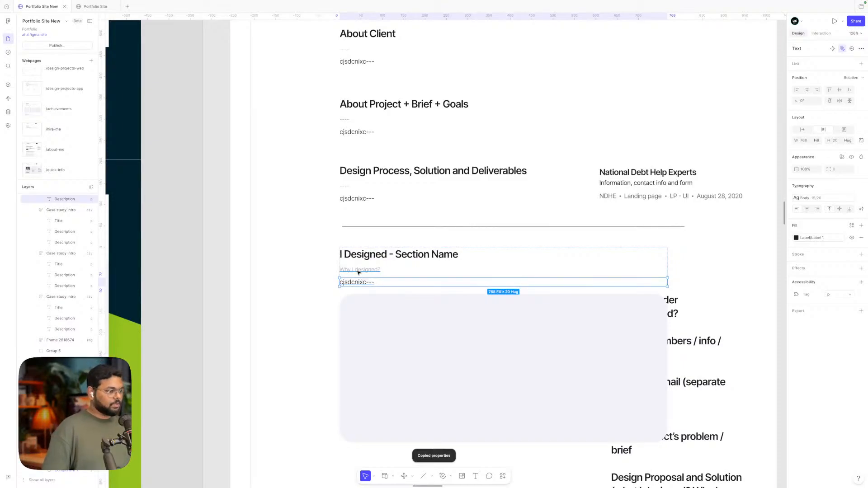
left_click(361, 270)
double_click(360, 271)
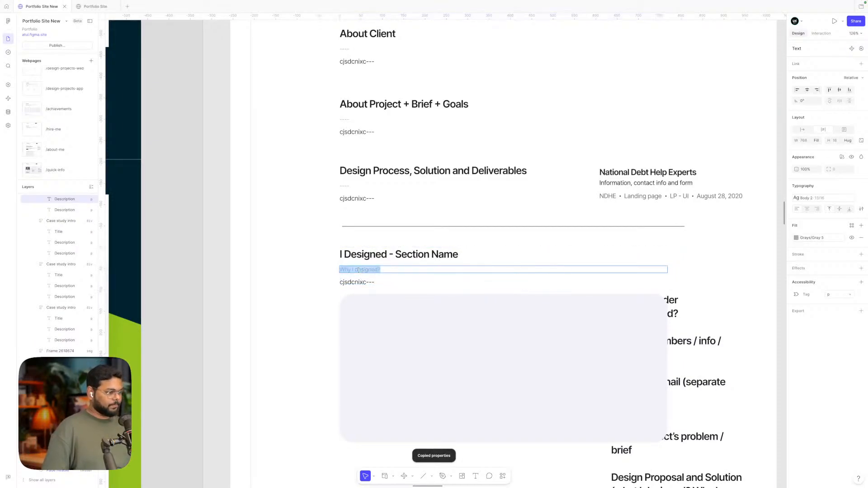
triple_click(366, 283)
type("Wh")
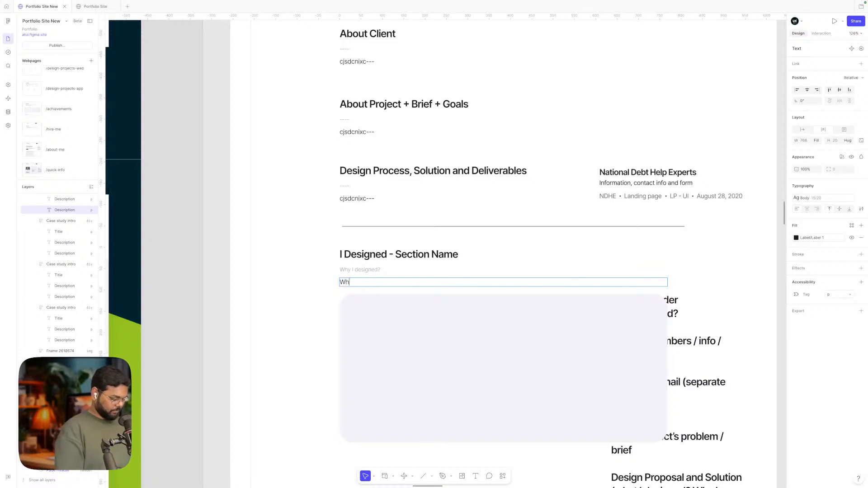
type("y I Designed")
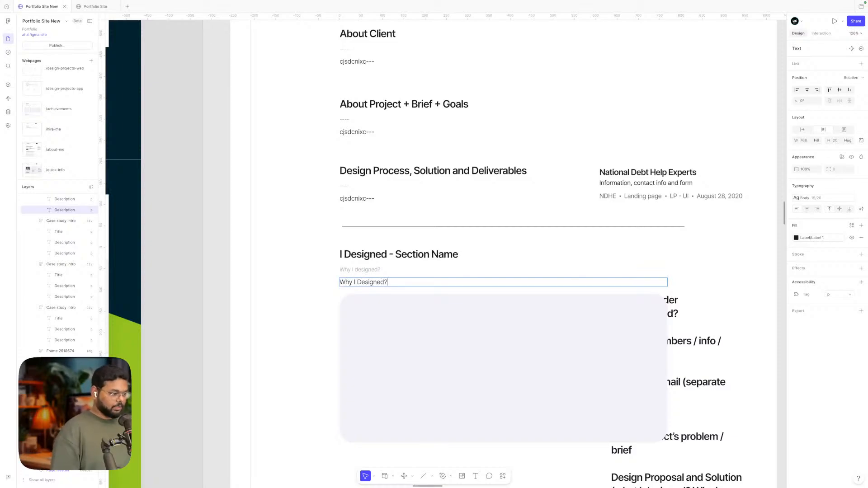
type("?")
key("Escape")
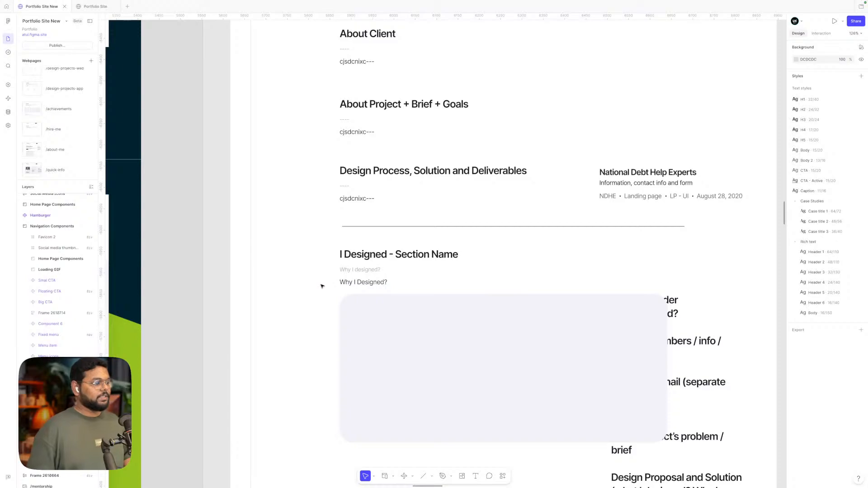
- Move the outline notes text out from behind the image placeholder to the empty area below it
left_click(369, 270)
scroll(368, 270, "down", 5)
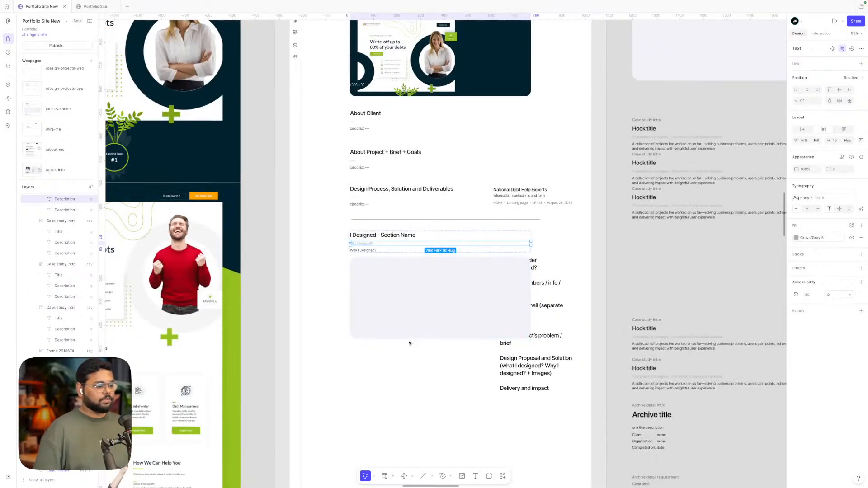
left_click(438, 364)
left_click_drag(557, 309, 521, 406)
scroll(521, 406, "left", 3)
scroll(453, 285, "up", 3)
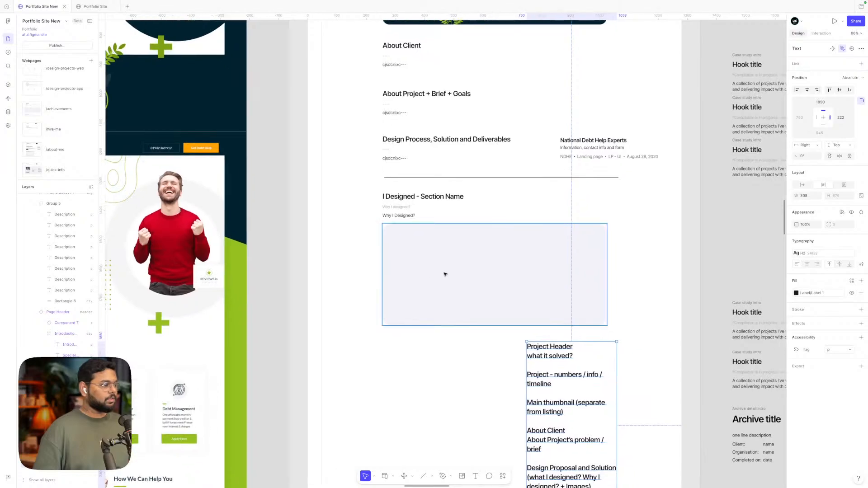
- Reorder the "I Designed - Section Name" block so the dark "Why I Designed?" line sits above the grey subtitle line
left_click(421, 249)
scroll(421, 248, "right", 1)
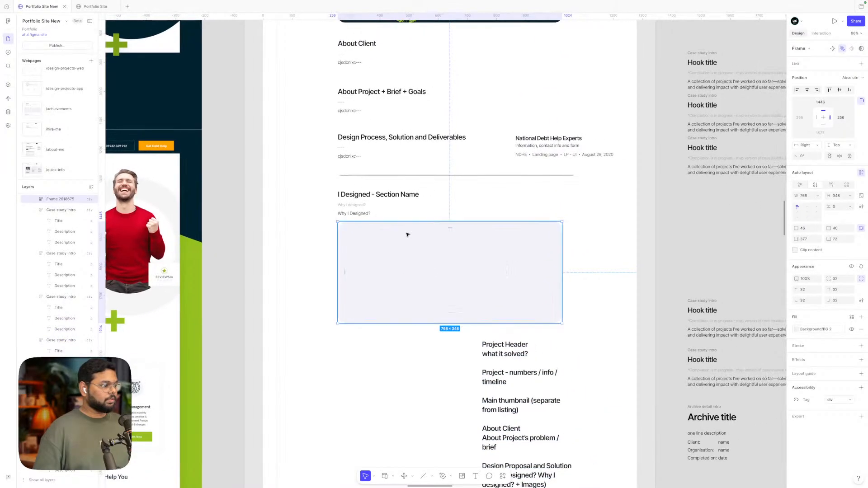
left_click(358, 205)
left_click(359, 212)
key("Up")
left_click(319, 223)
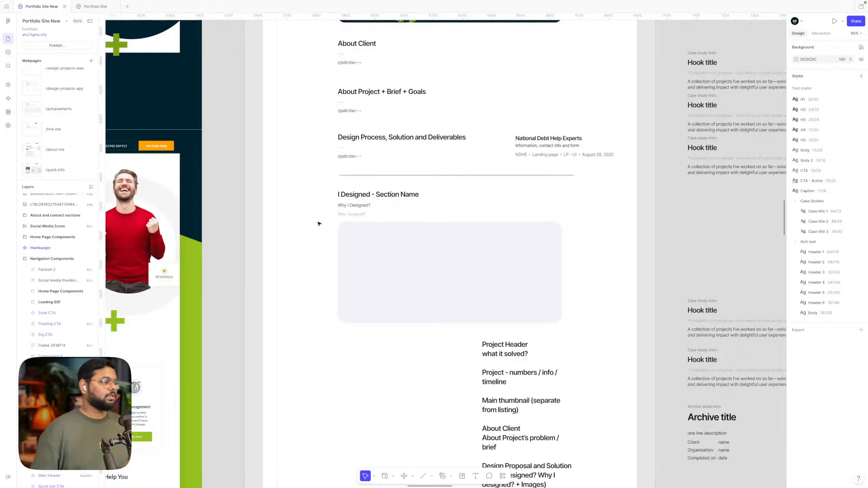
- Replace the grey line above the image placeholder with caption text beginning "What this image is showing"
left_click(353, 215)
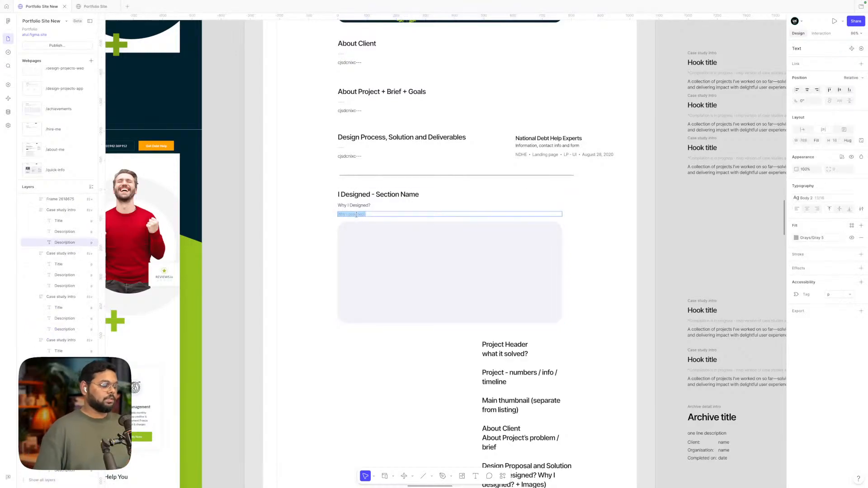
scroll(366, 294, "left", 10)
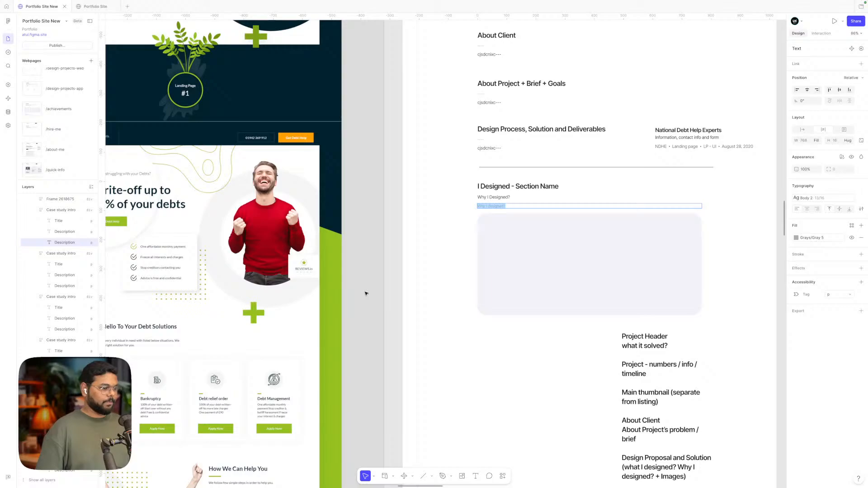
scroll(366, 294, "right", 2)
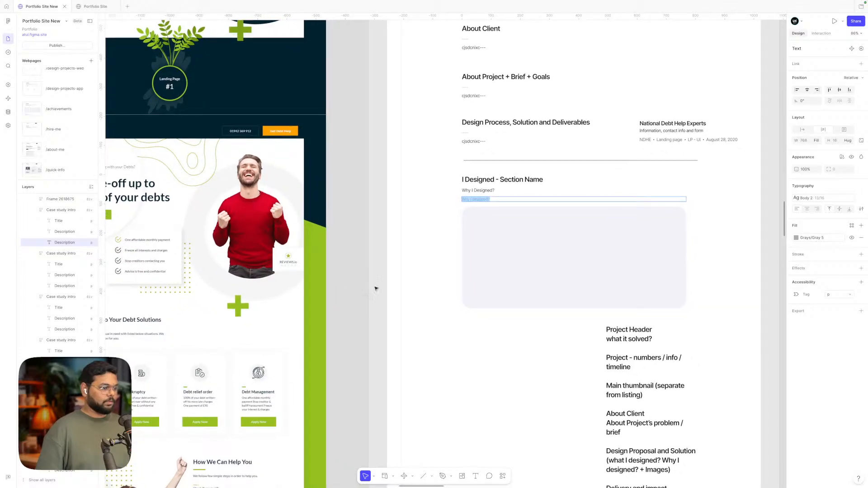
scroll(487, 236, "left", 4)
type("By")
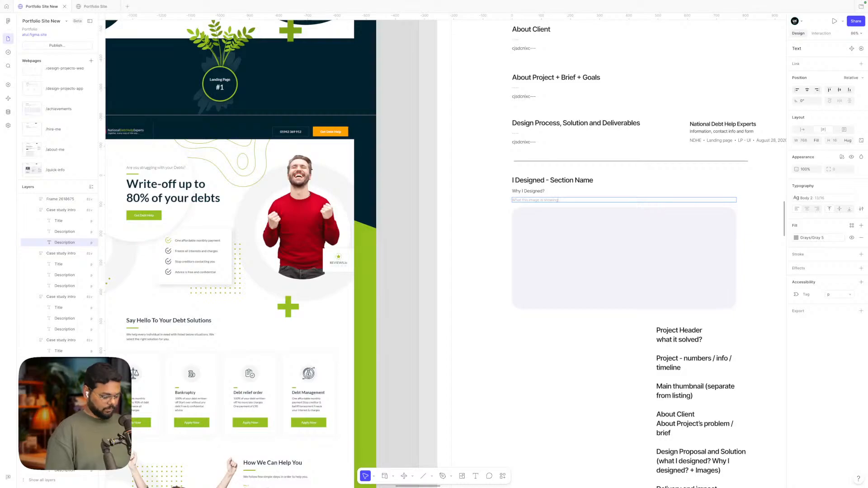
left_click(516, 345)
- Move the grey image caption out of the section block to just below the image placeholder
scroll(516, 345, "right", 1)
left_click_drag(541, 198, 555, 283)
left_click(566, 291, "shift")
left_click(541, 329)
scroll(541, 330, "down", 1)
scroll(585, 300, "down", 3)
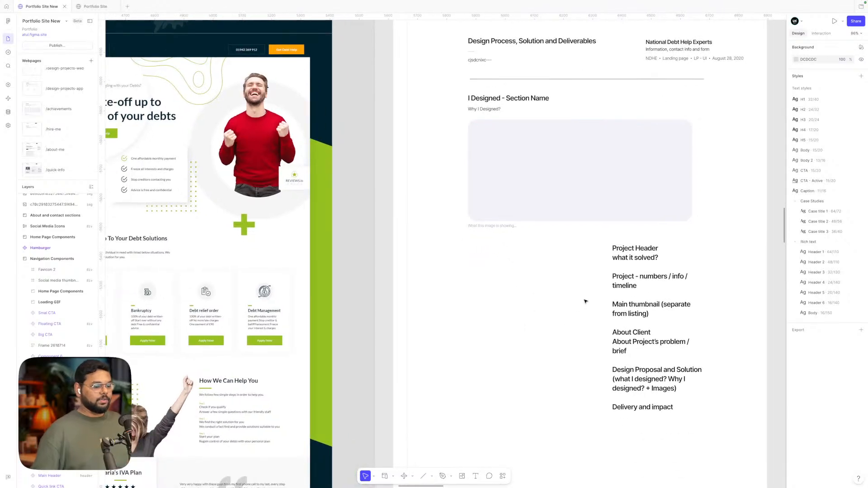
- Shift the outline notes slightly further right below the image placeholder
scroll(585, 300, "right", 2)
scroll(585, 300, "down", 5)
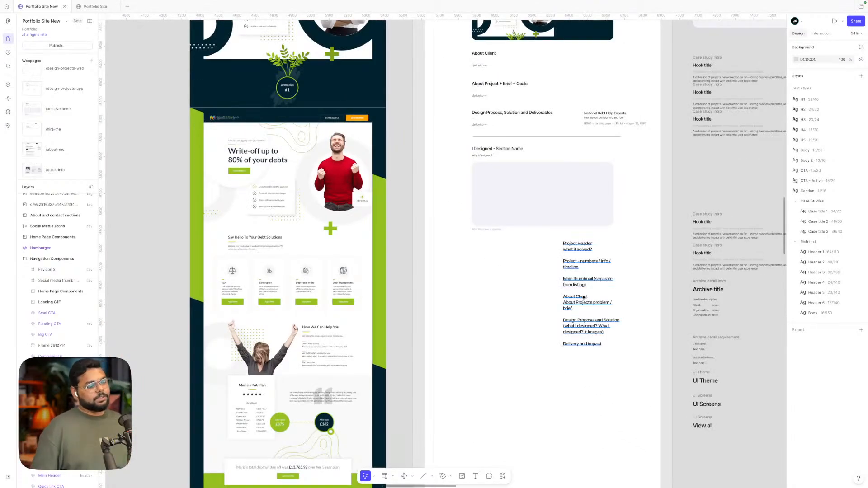
left_click(574, 302)
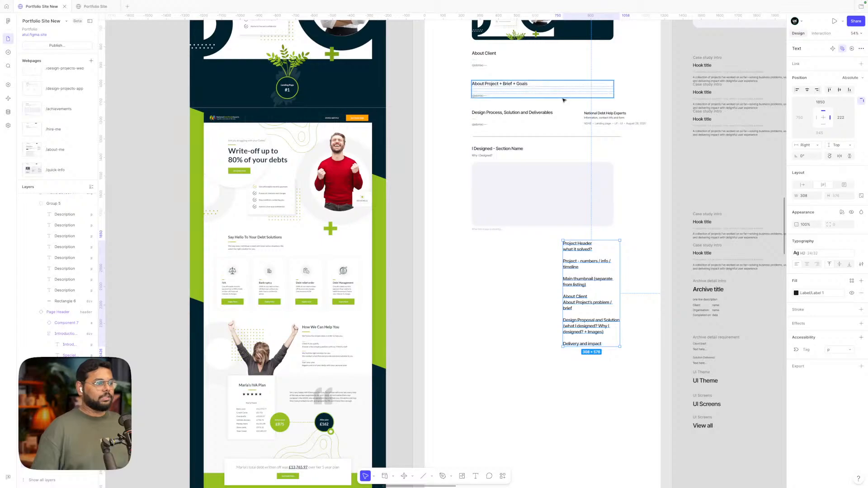
scroll(547, 112, "up", 3)
scroll(457, 263, "down", 2)
scroll(457, 263, "right", 1)
scroll(457, 263, "down", 3)
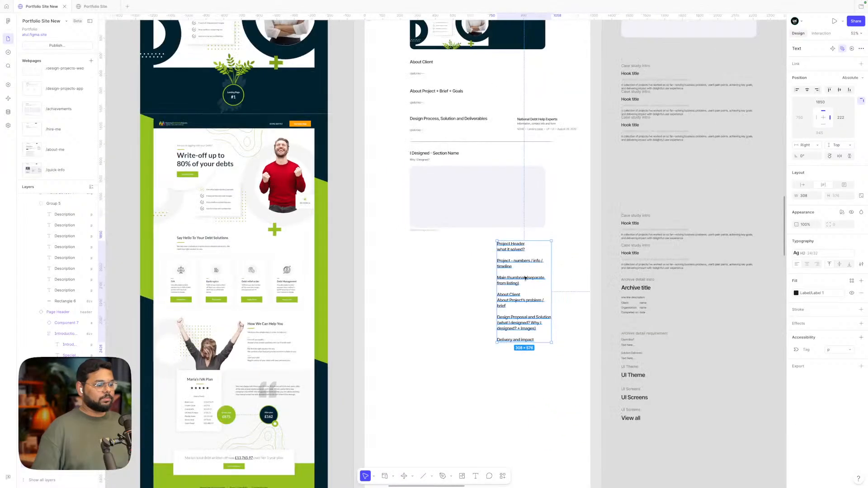
left_click_drag(516, 280, 526, 280)
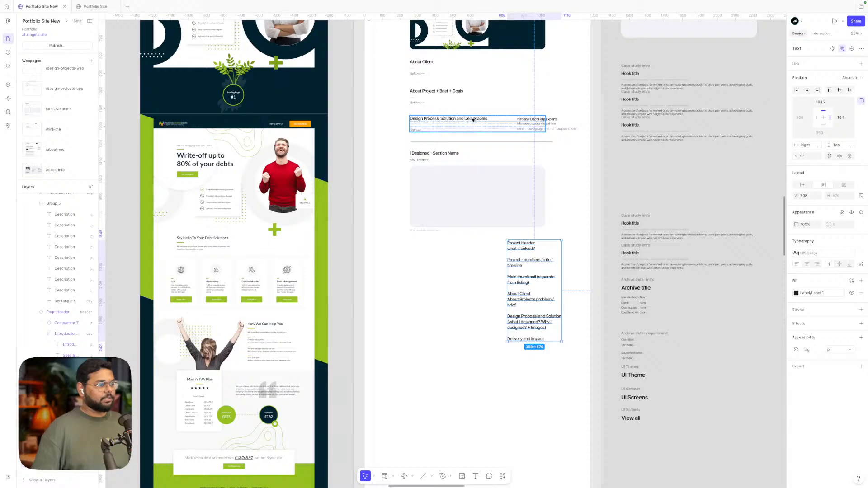
scroll(473, 120, "up", 1)
scroll(473, 120, "up", 2)
double_click(473, 120)
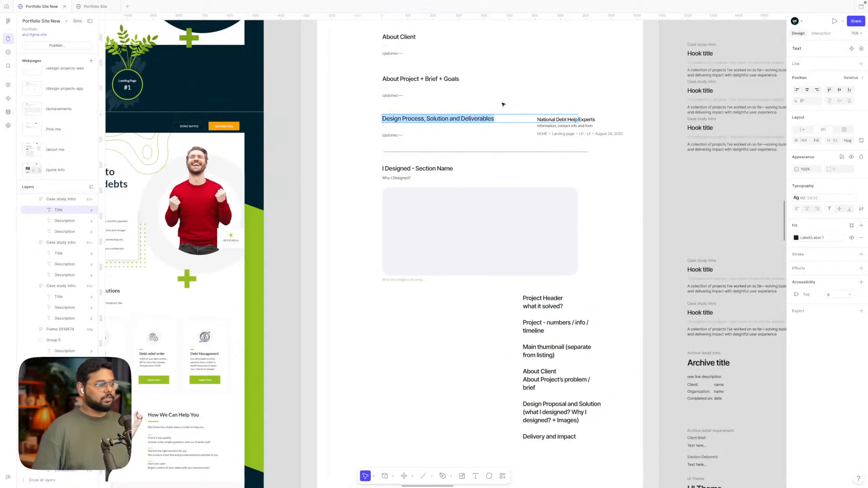
key("Escape")
key("Escape")
scroll(488, 110, "down", 2)
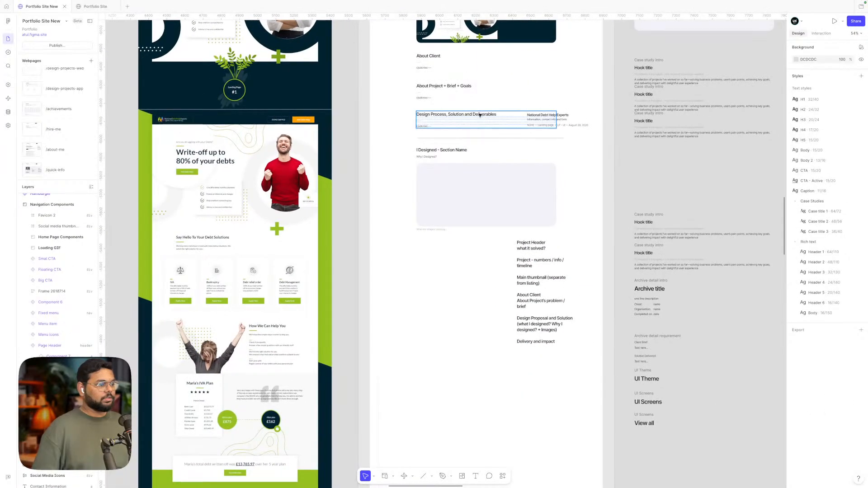
left_click(480, 115)
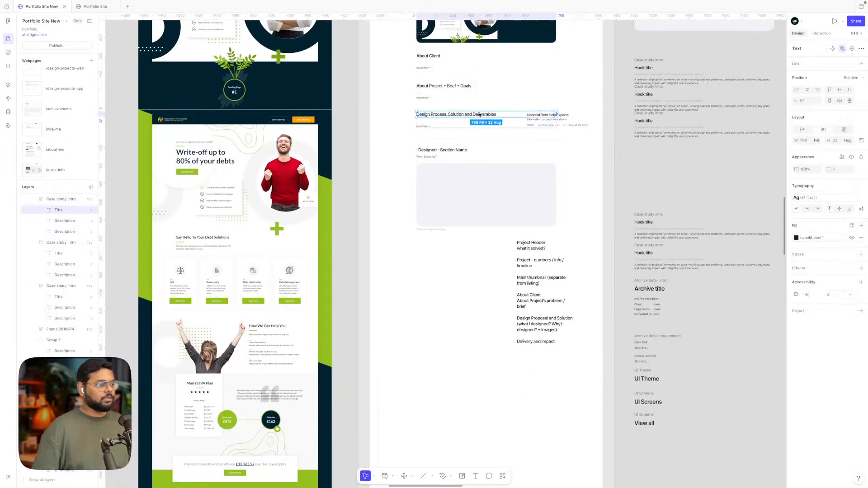
left_click(509, 98)
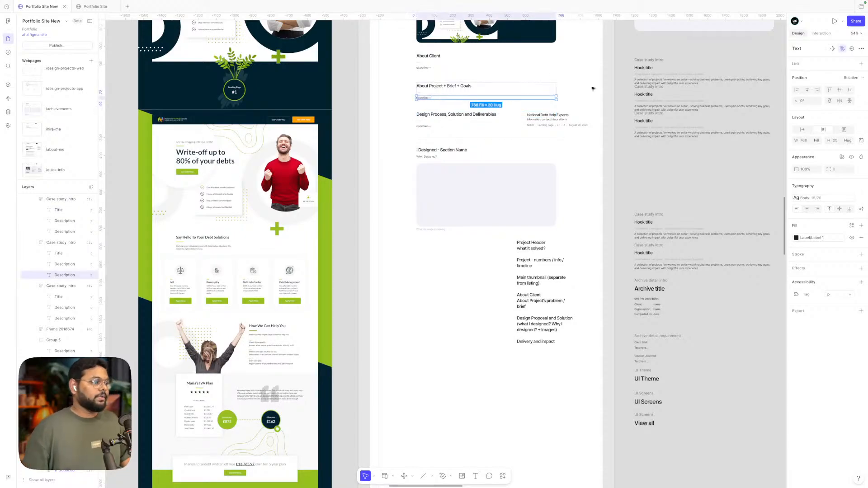
scroll(506, 127, "up", 3)
left_click(469, 114)
double_click(470, 114)
left_click_drag(458, 113, 516, 116)
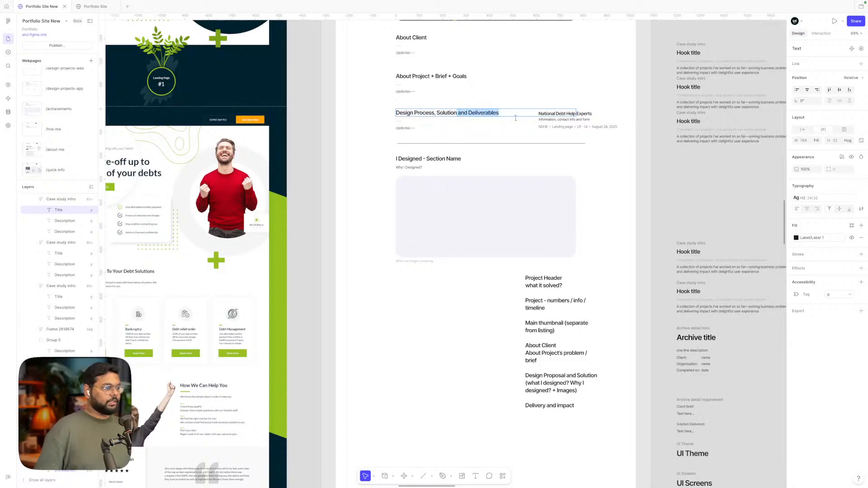
left_click(527, 91)
key("Escape")
- Duplicate the "Design Process, Solution and Deliverables" block below the outline notes and shorten the copy's title to "Deliverables"
scroll(630, 93, "down", 3)
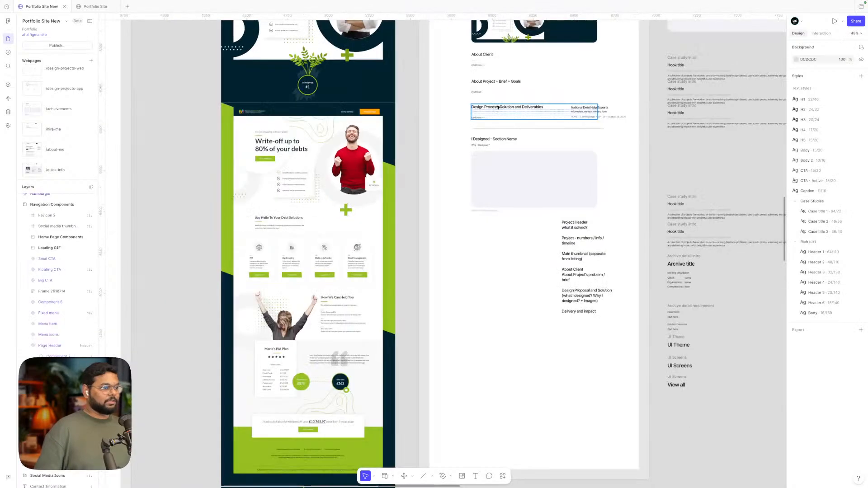
left_click_drag(496, 109, 475, 334)
scroll(476, 334, "up", 3)
double_click(510, 330)
double_click(513, 327)
left_click_drag(531, 327, 447, 327)
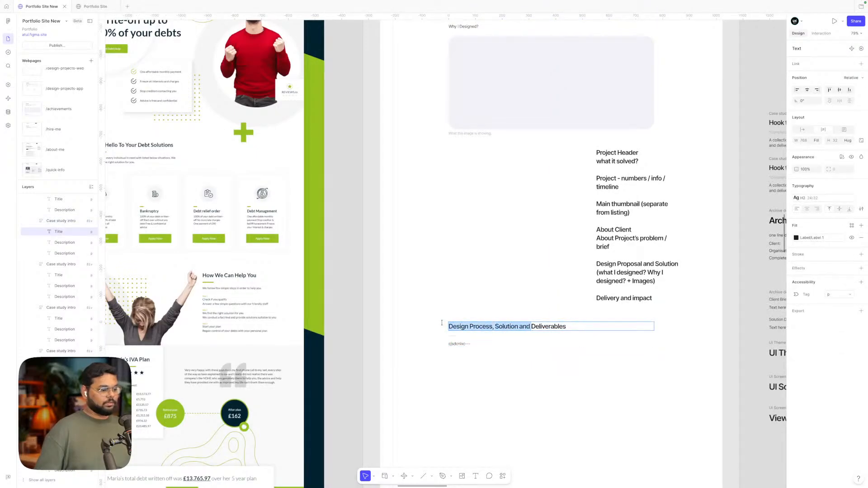
key("BackSpace")
- Extend the copied block's title to read "Deliverables / Deliverables+Impact"
left_click(512, 326)
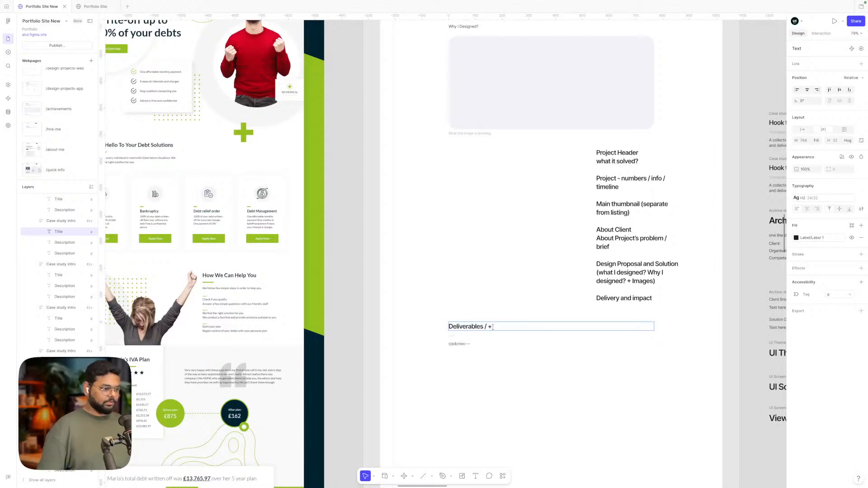
double_click(470, 326)
key("ctrl+c")
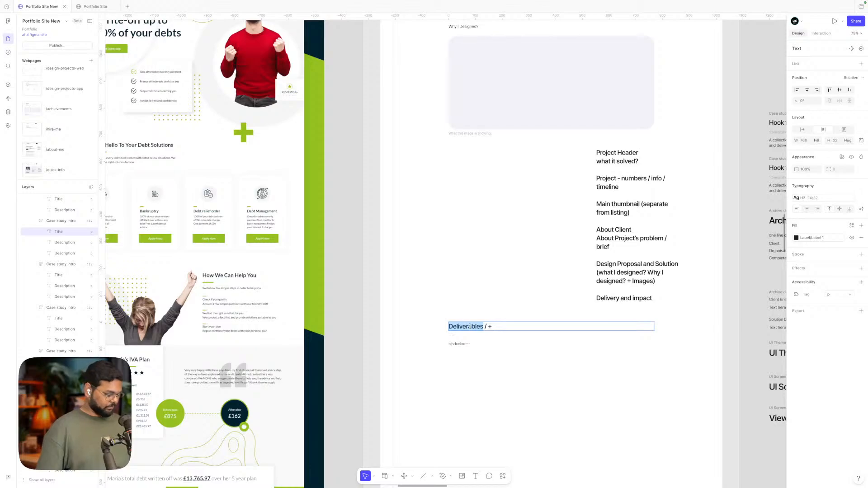
left_click(488, 326)
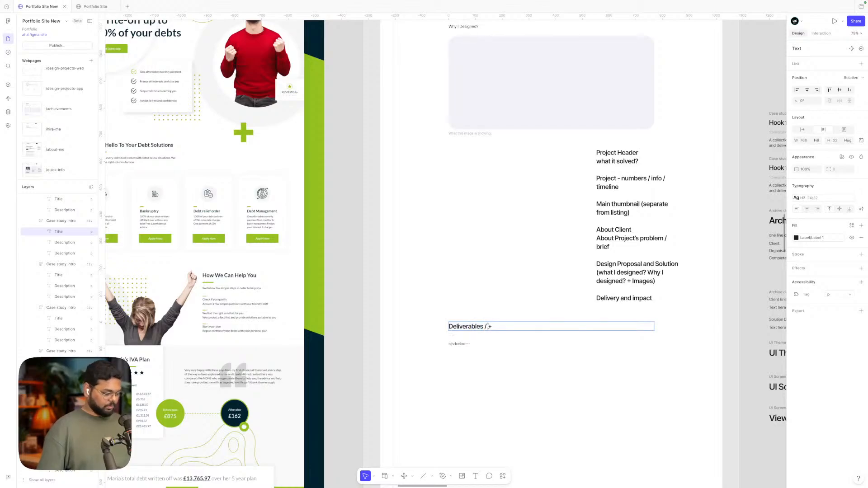
key("ctrl+v")
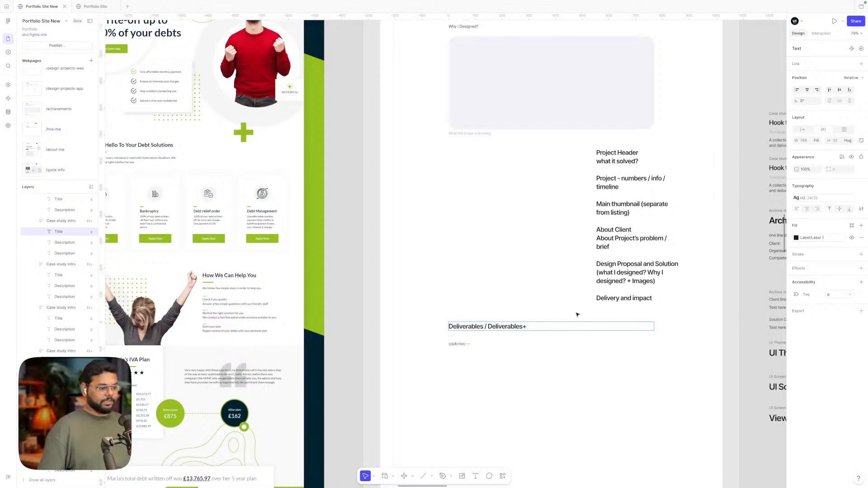
type("Ima")
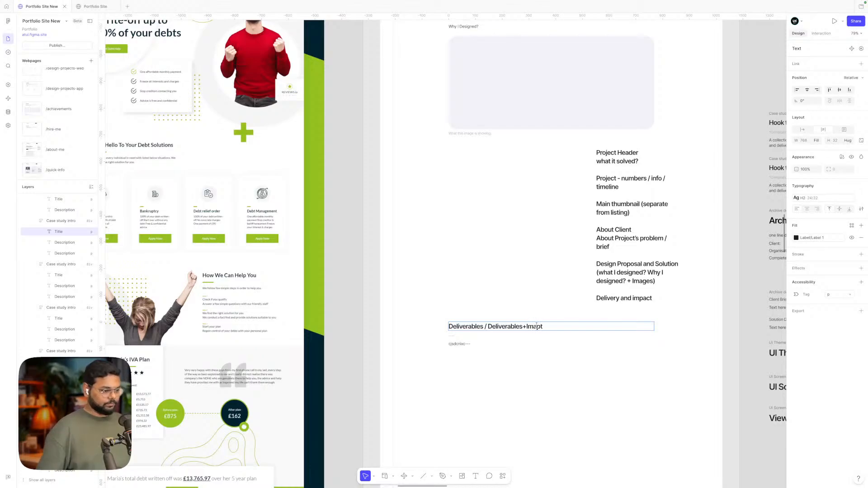
type("c")
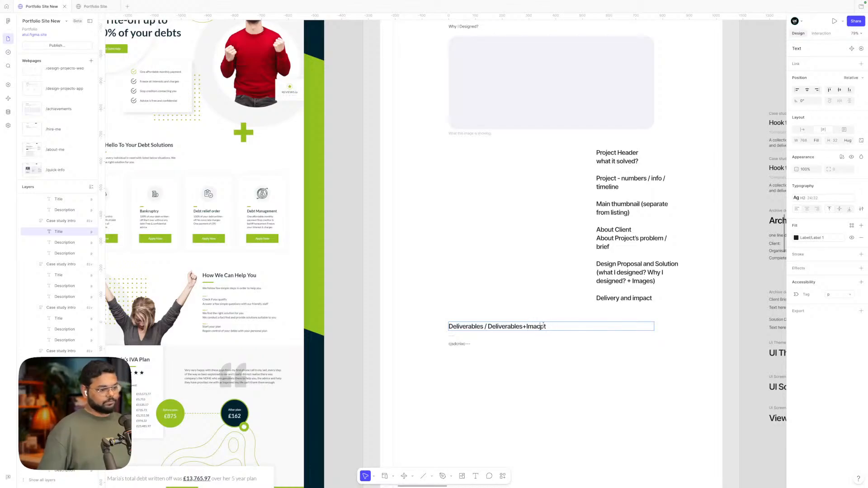
left_click_drag(545, 326, 537, 326)
type("p")
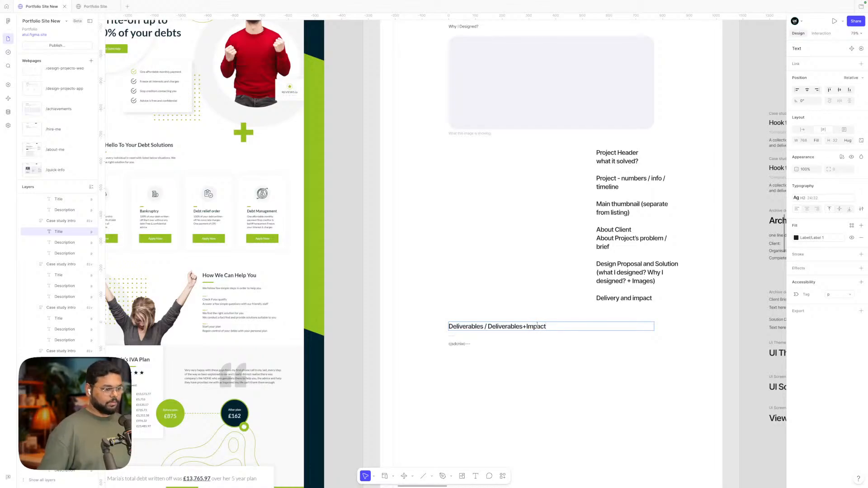
left_click(552, 369)
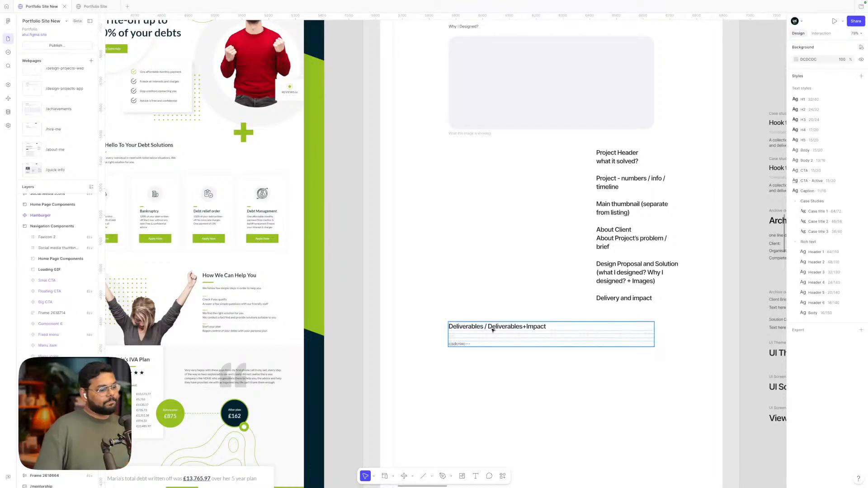
- Replace the body text under "Deliverables / Deliverables+Impact" with "How many daily visitor recorded.. (within a timeframe)"
left_click(454, 339)
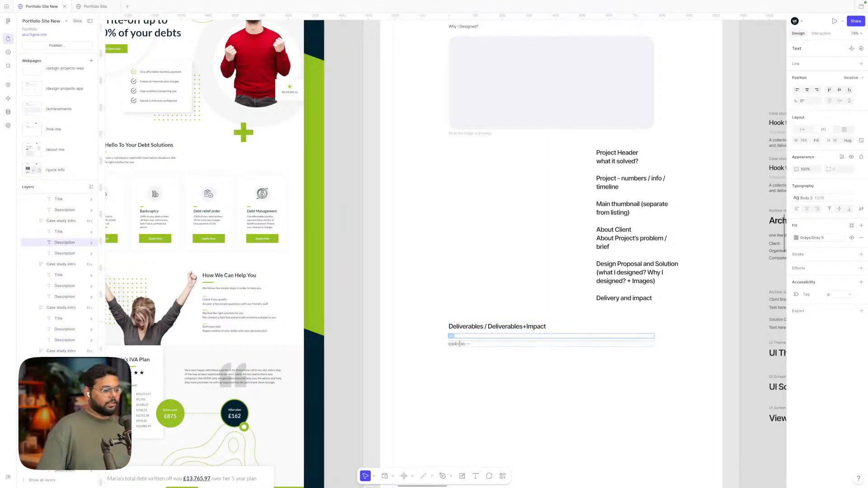
double_click(457, 343)
type("H")
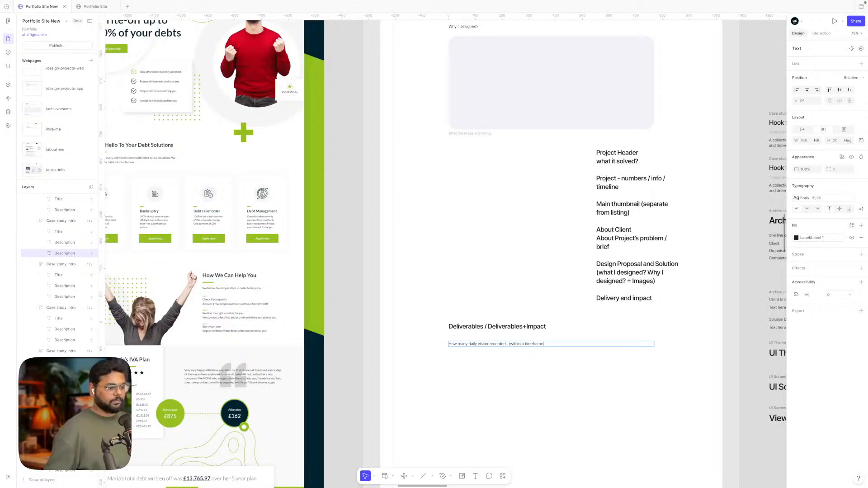
key("Escape")
key("Escape")
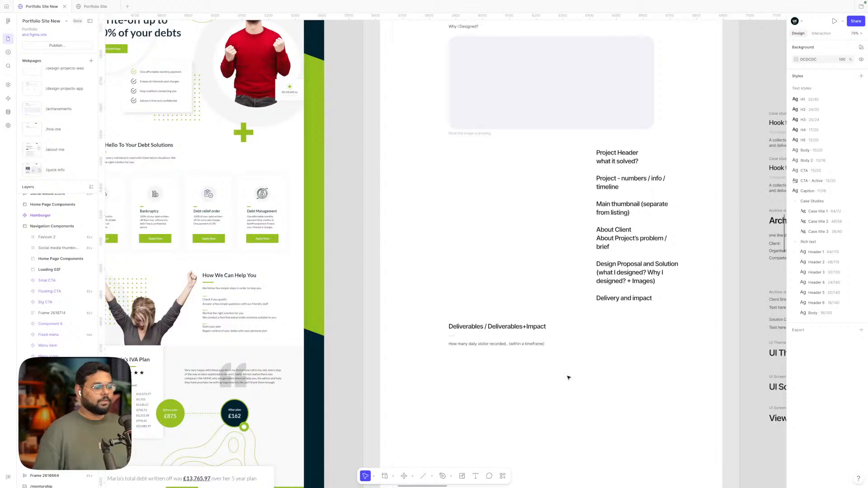
- Move the outline notes off the page onto the grey canvas, beside the archive detail components
scroll(604, 213, "down", 3)
left_click(605, 209)
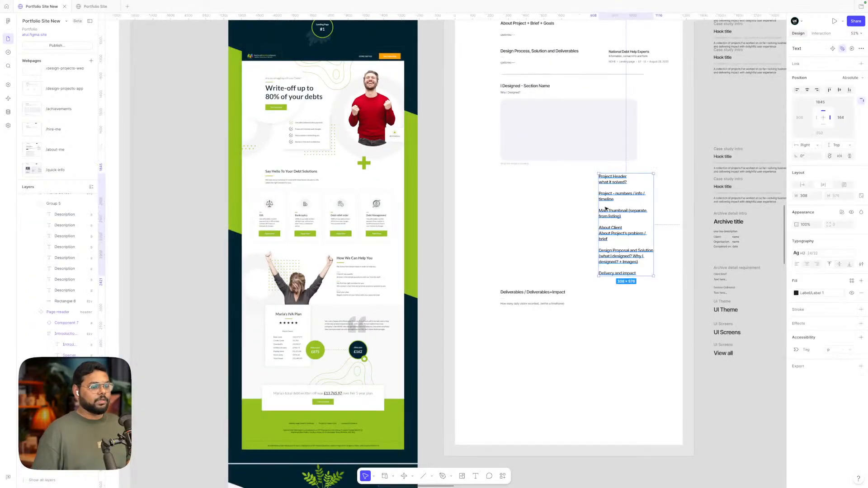
scroll(605, 209, "right", 5)
scroll(605, 208, "up", 1)
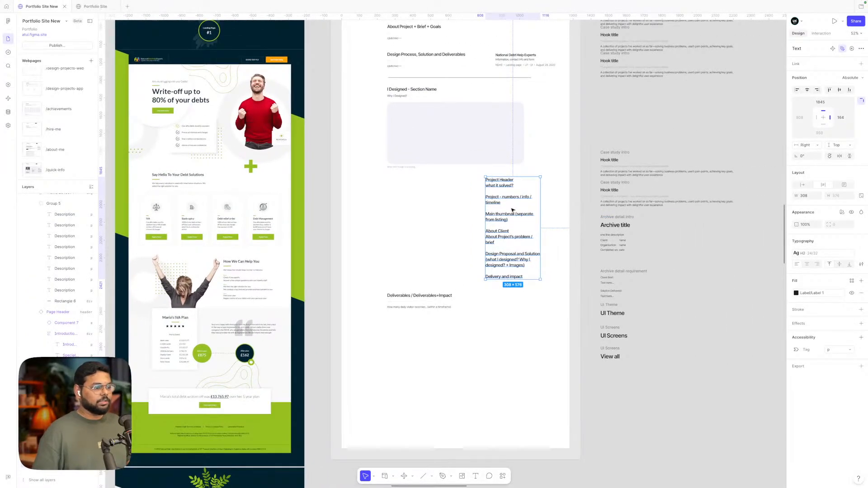
left_click_drag(506, 199, 699, 255)
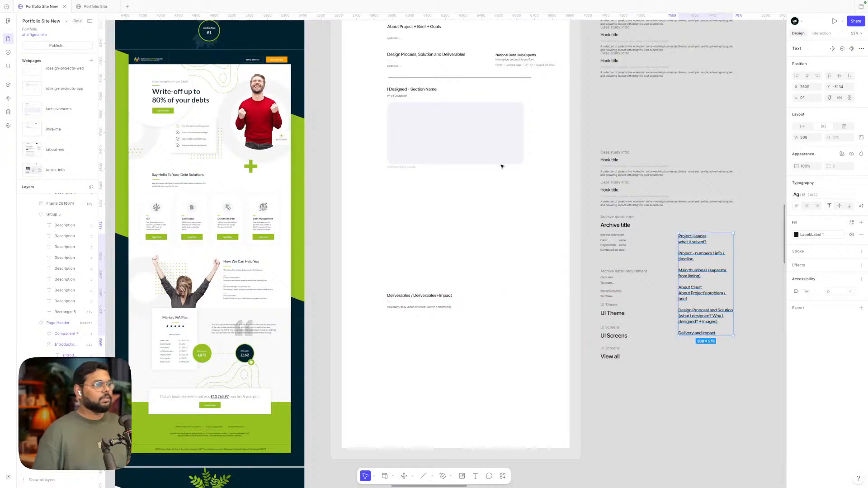
- Move the "National Debt Help Experts" info card off the page onto the grey canvas among the hook title blocks, and select the divider line
scroll(492, 162, "up", 1)
scroll(492, 162, "left", 1)
scroll(492, 162, "left", 1)
scroll(409, 107, "up", 1)
left_click_drag(397, 103, 451, 226)
scroll(449, 224, "up", 3)
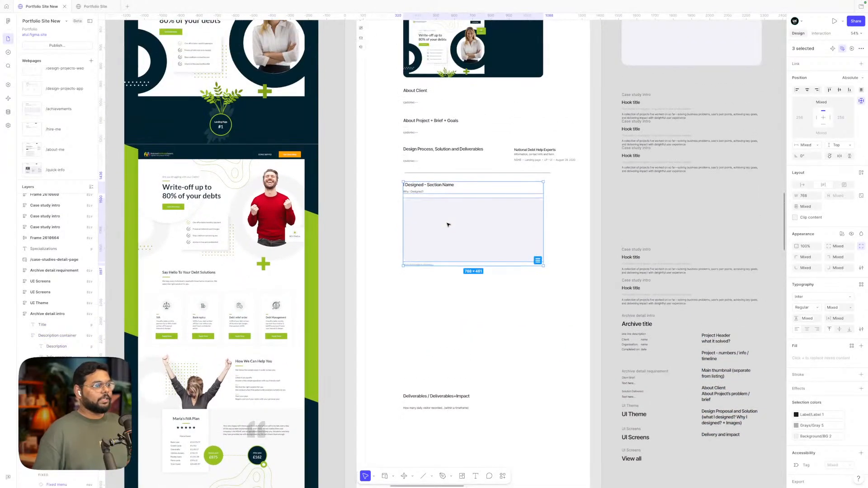
left_click_drag(518, 161, 536, 187)
scroll(558, 188, "up", 1)
left_click(536, 187)
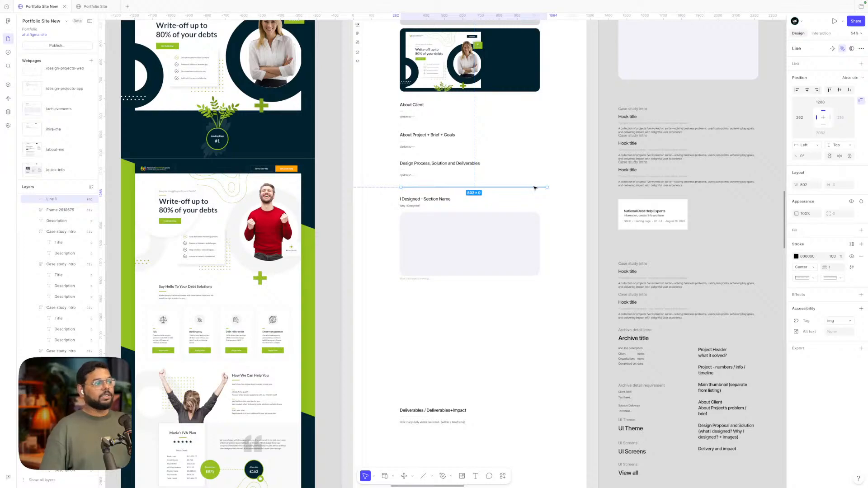
scroll(534, 188, "up", 1)
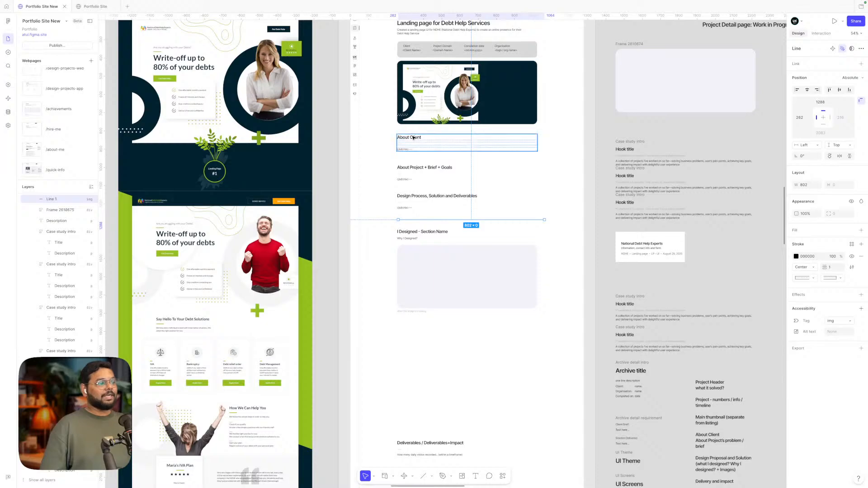
scroll(412, 137, "up", 5)
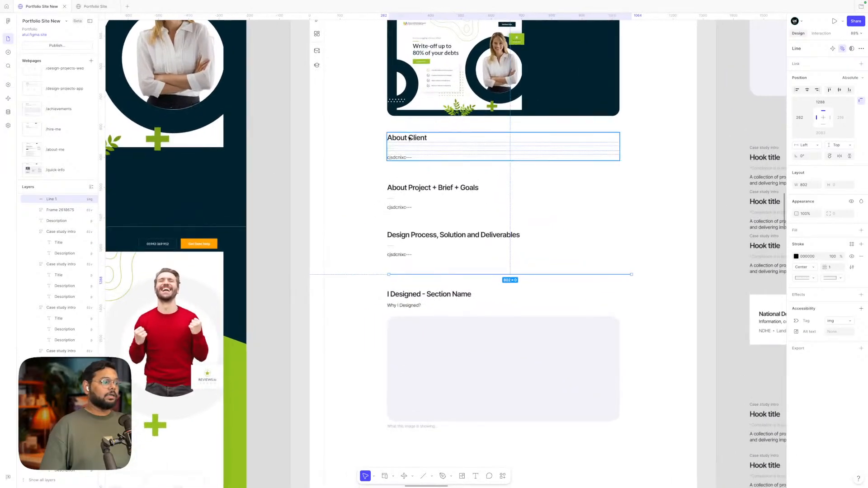
left_click(409, 138)
left_click(400, 157)
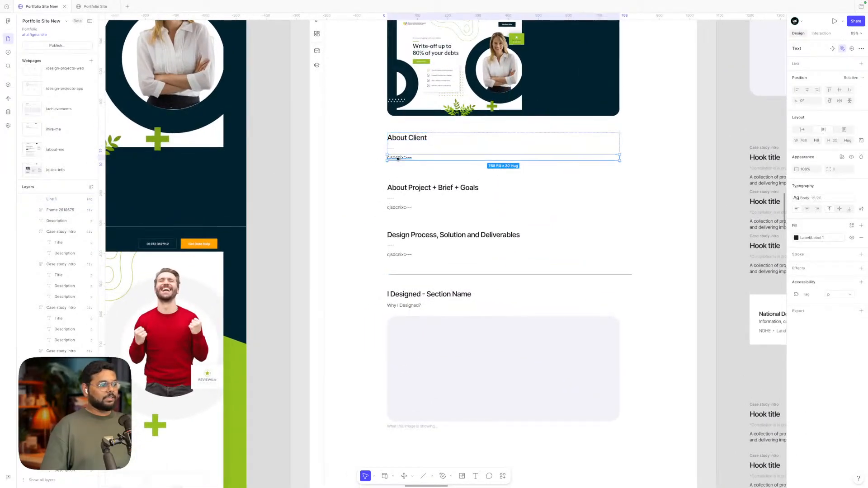
left_click(400, 208)
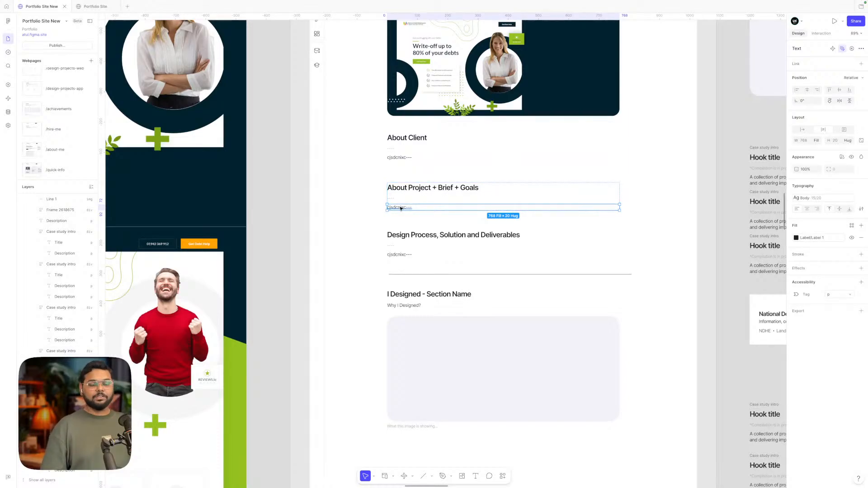
scroll(401, 208, "down", 2)
left_click(384, 213)
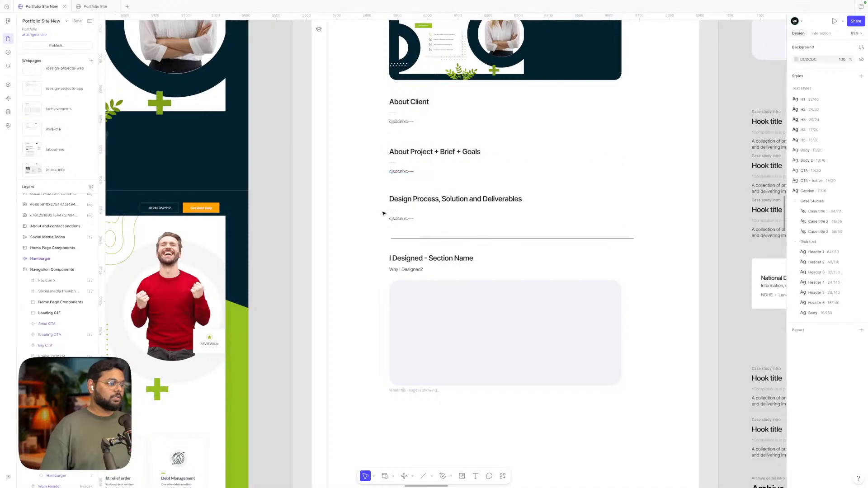
- Group the "I Designed - Section Name" heading with its description, image placeholder and caption
scroll(384, 213, "down", 3)
scroll(417, 251, "down", 2)
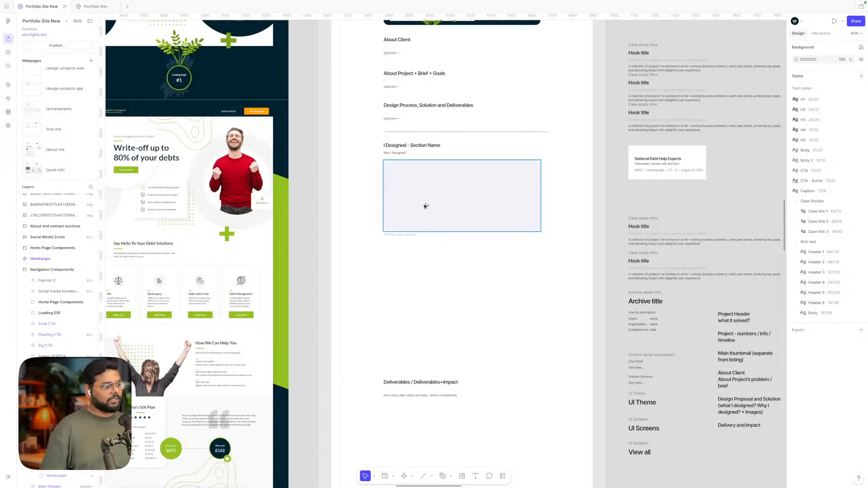
left_click_drag(358, 256, 419, 143)
key("super+g")
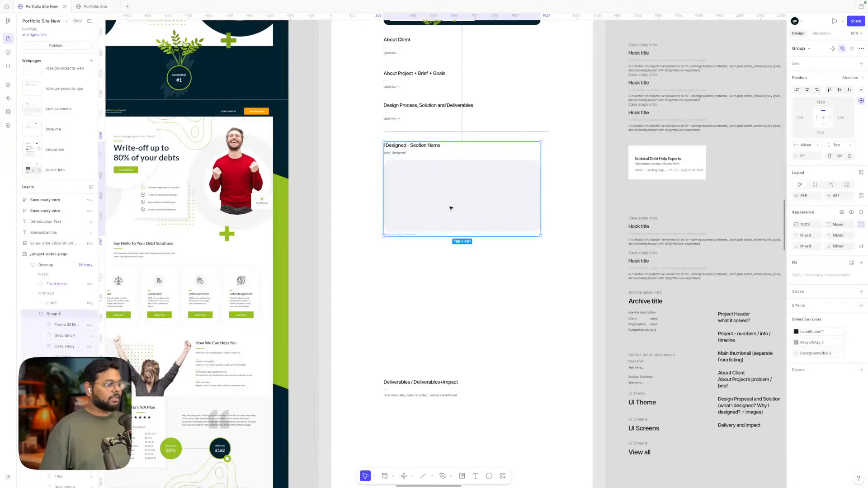
- Duplicate the "I Designed" section group directly below the original and move the Deliverables block lower on the page
scroll(446, 192, "down", 1)
left_click_drag(442, 183, 395, 414)
scroll(438, 284, "down", 2)
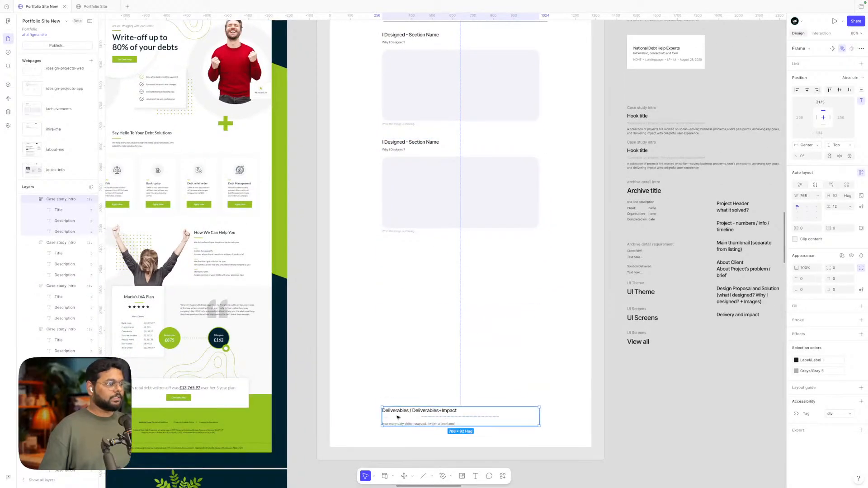
- Add two more copies of the "I Designed" section group, stacking four sections above the Deliverables block
left_click_drag(452, 184, 445, 271)
left_click(407, 418)
left_click(434, 304)
scroll(443, 273, "down", 5)
scroll(443, 273, "down", 5)
scroll(407, 181, "up", 3)
- Extend the bottom of the project detail page's Desktop frame and move the Deliverables block down into the added space
left_click(398, 122)
scroll(406, 181, "down", 5)
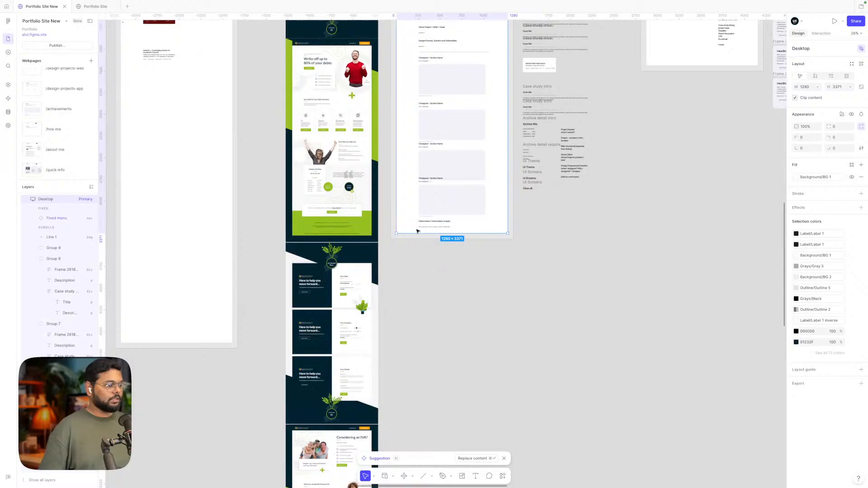
left_click_drag(416, 234, 415, 272)
left_click_drag(420, 223, 428, 248)
- Move the fourth and third section groups down to even out the gaps between the four sections
left_click_drag(455, 190, 453, 205)
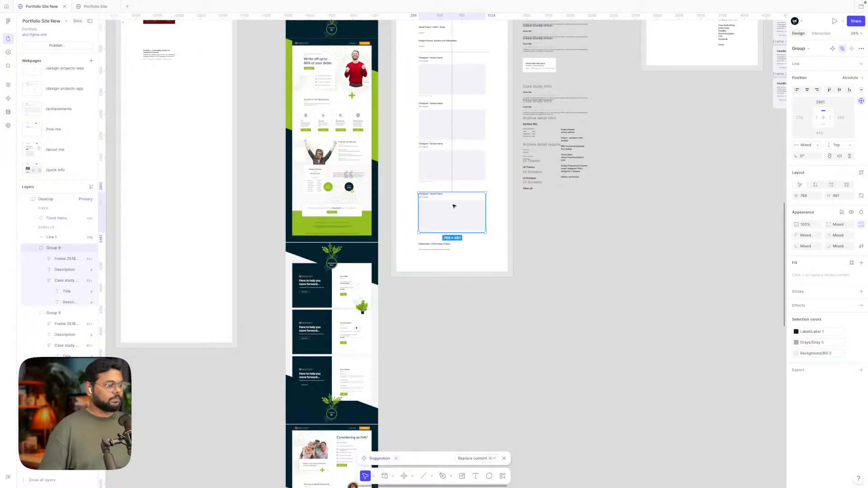
left_click(445, 166)
left_click_drag(445, 167, 448, 172)
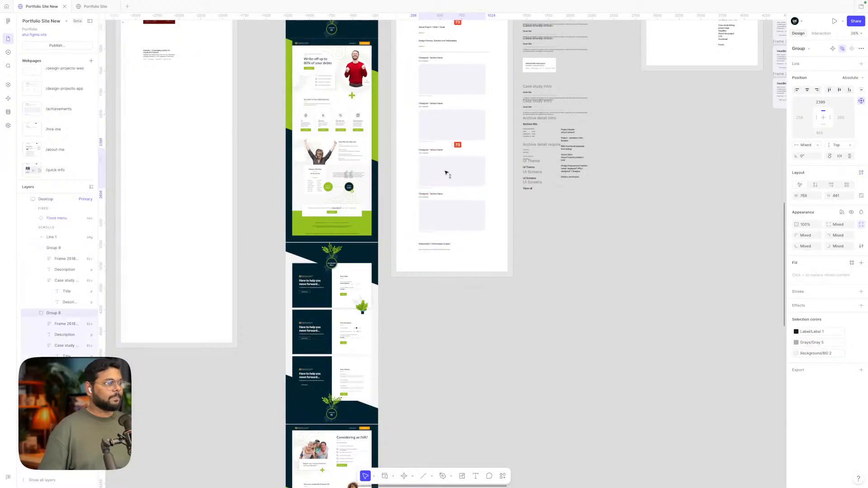
- Copy the divider line from above the first "I Designed" section to just above the Deliverables heading
left_click(462, 53)
left_click_drag(463, 58, 438, 246)
scroll(443, 233, "up", 5)
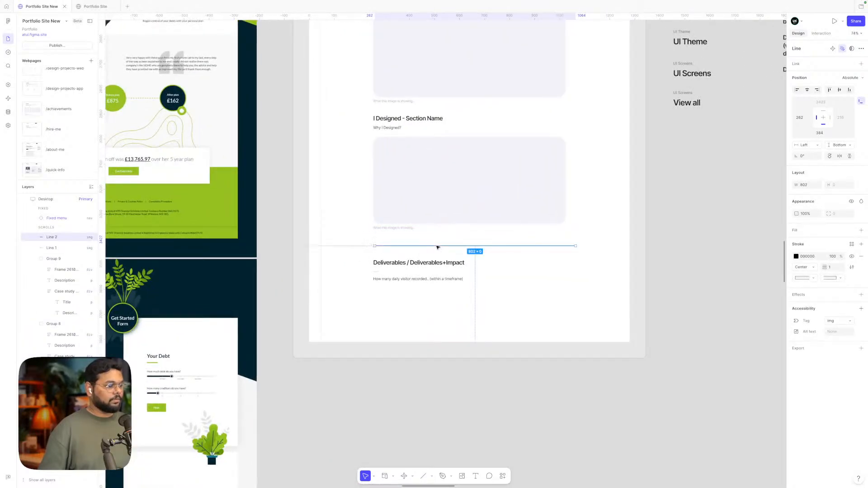
scroll(438, 246, "down", 5)
left_click(439, 295)
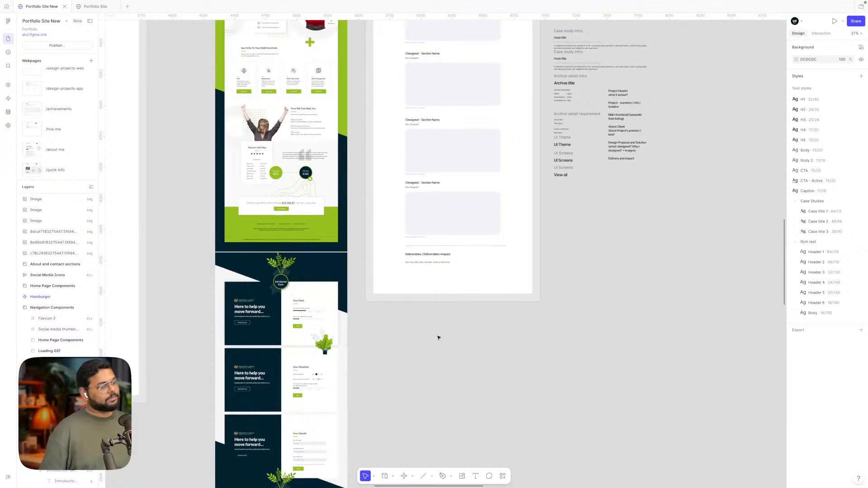
scroll(438, 338, "up", 3)
scroll(438, 337, "down", 2)
scroll(438, 338, "left", 2)
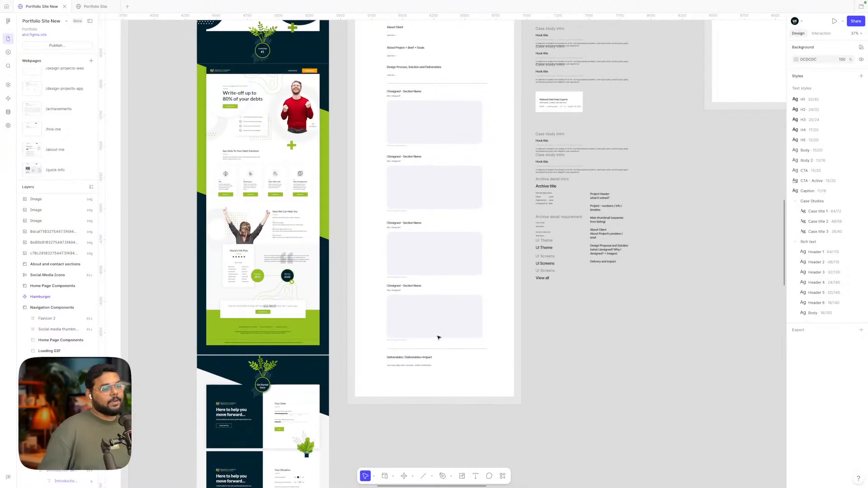
scroll(438, 337, "up", 3)
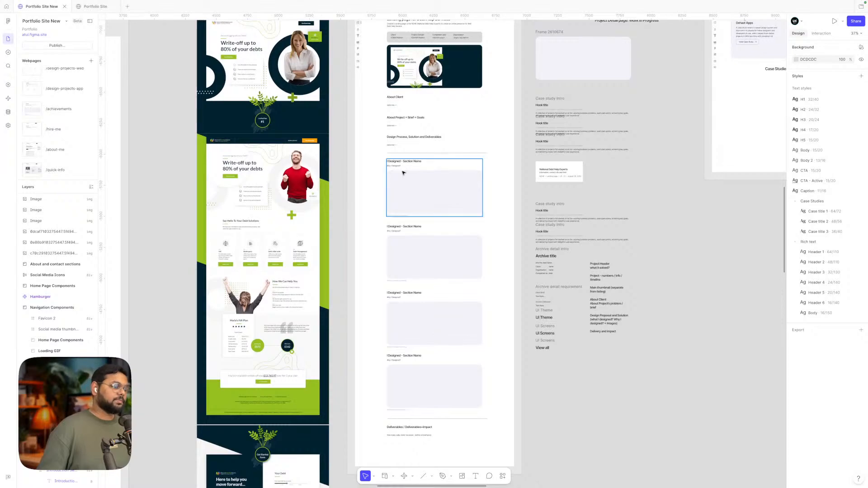
scroll(380, 170, "down", 3)
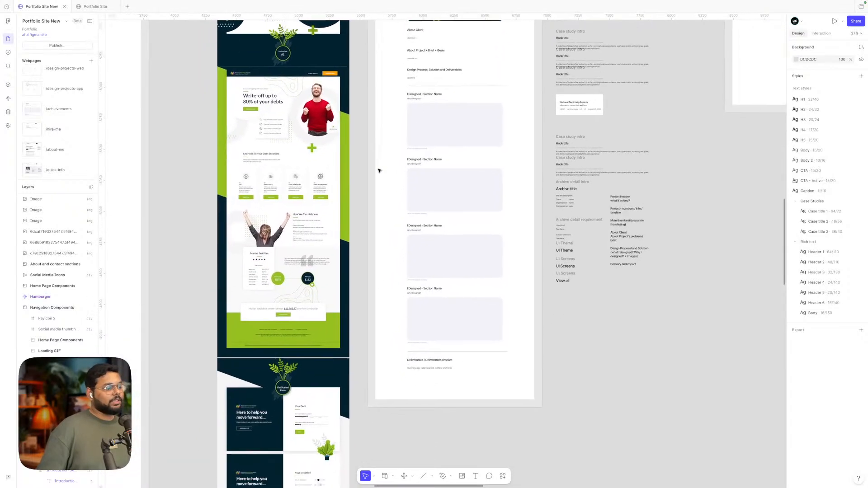
scroll(409, 378, "down", 3)
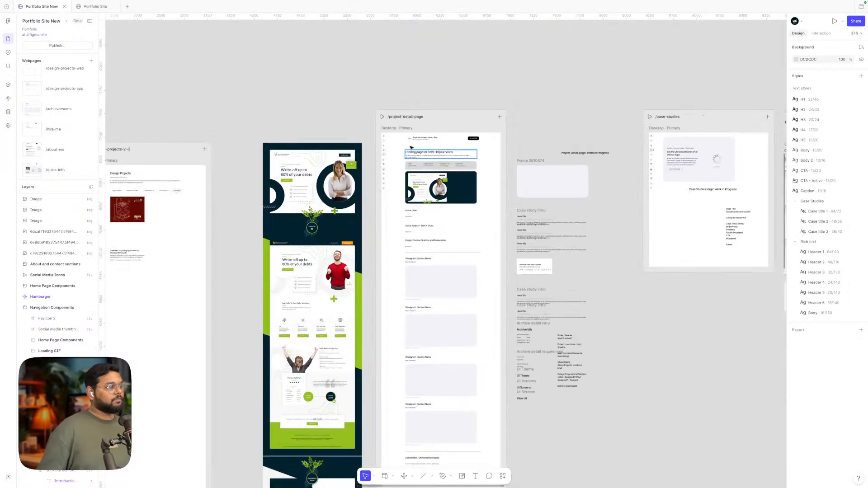
- Extend the Desktop frame further down to add empty space beneath the Deliverables block
left_click(399, 129)
scroll(400, 130, "down", 5)
left_click_drag(423, 280, 417, 332)
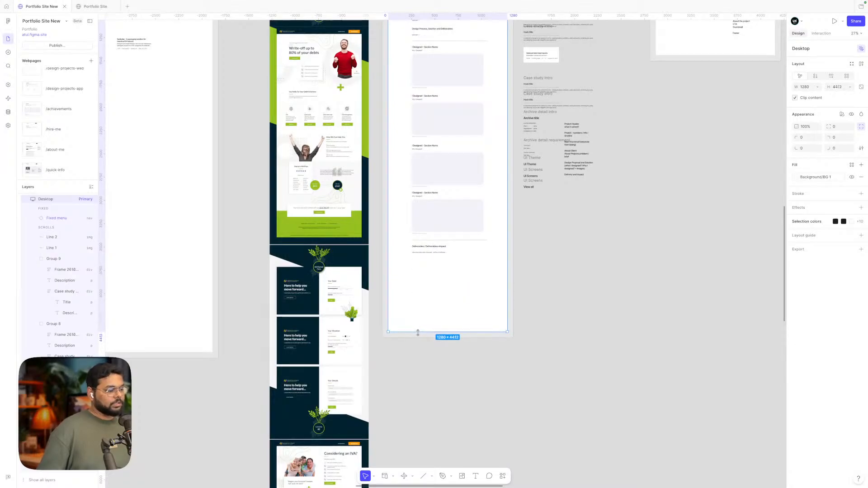
left_click(569, 299)
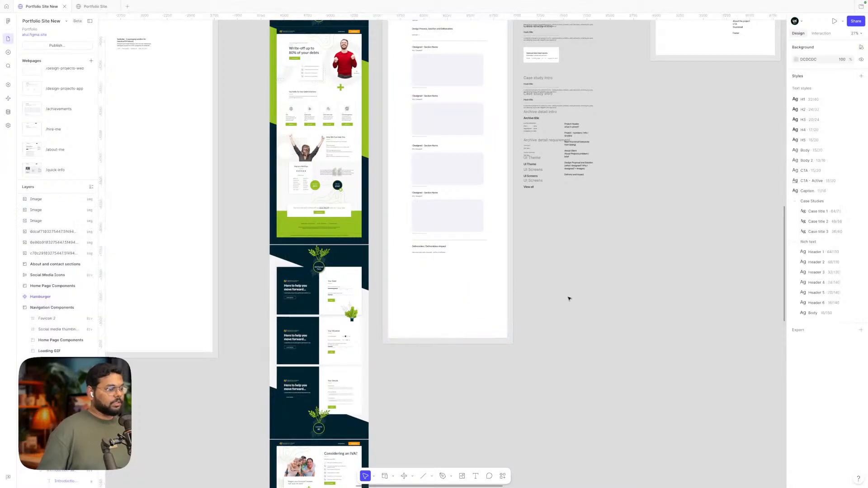
- Copy the divider line below the Deliverables block and widen it beyond the content column
left_click(472, 242)
left_click_drag(457, 267, 501, 263)
left_click(544, 267)
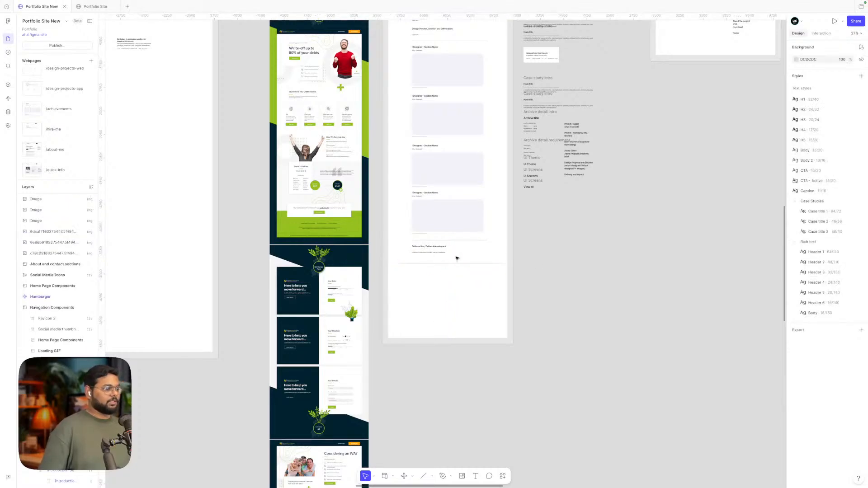
scroll(457, 257, "up", 5)
scroll(423, 229, "down", 4)
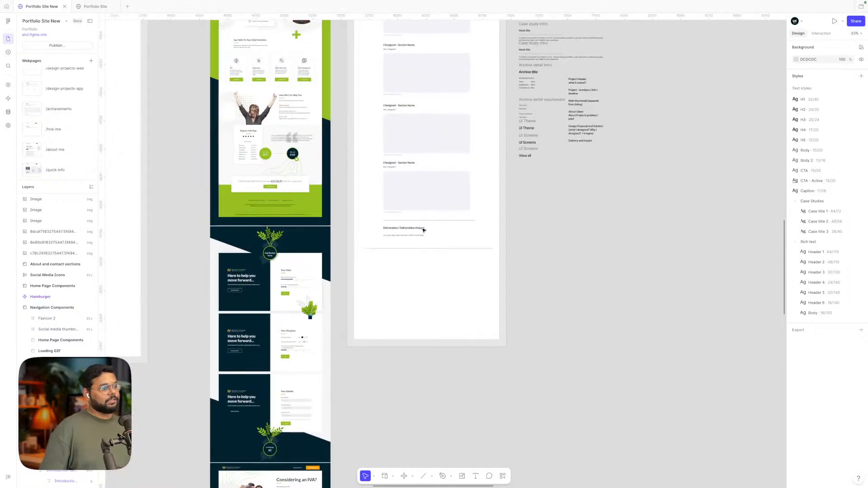
scroll(423, 229, "up", 3)
scroll(423, 230, "up", 2)
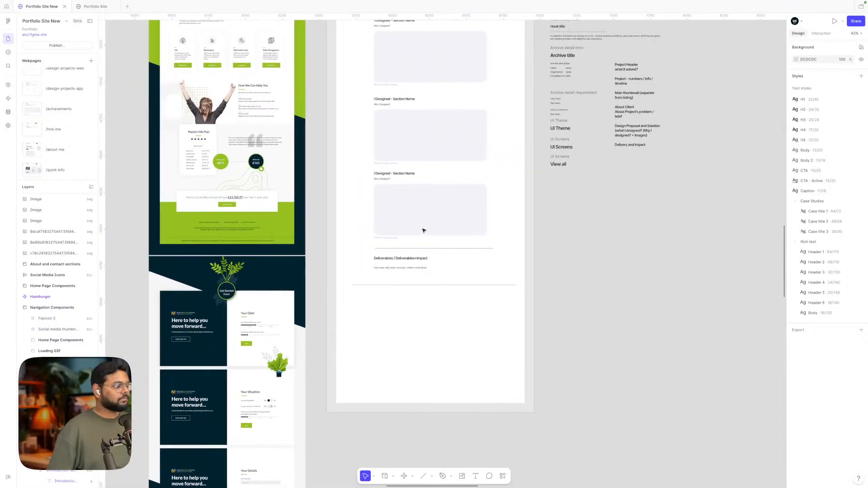
scroll(423, 230, "up", 1)
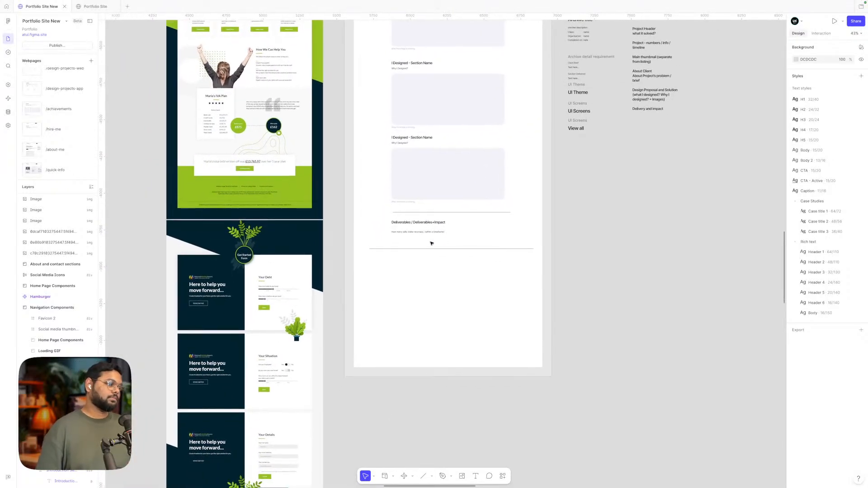
scroll(434, 258, "down", 1)
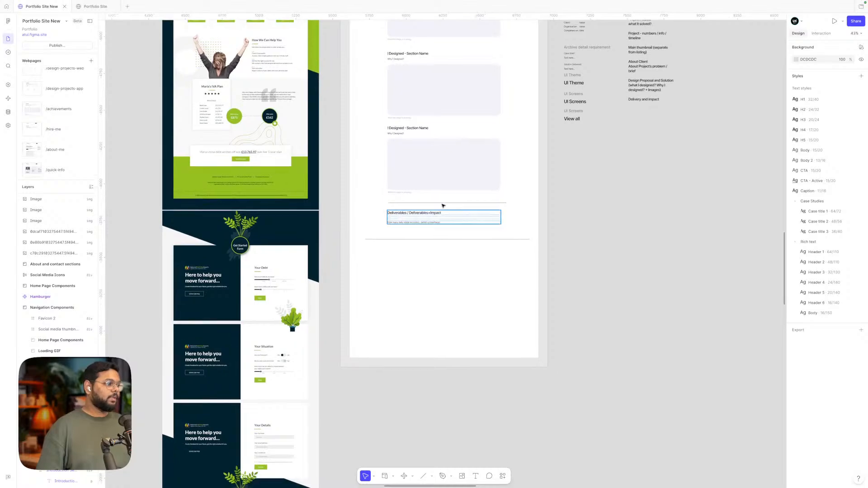
- Place a copy of the image placeholder frame below the lower divider as a wide rounded card, about 1118 × 113
left_click(445, 181)
left_click_drag(442, 364, 468, 280)
left_click_drag(414, 266, 365, 260)
left_click_drag(421, 293, 422, 258)
scroll(459, 254, "up", 2)
left_click(433, 295)
double_click(452, 251)
key("super+x")
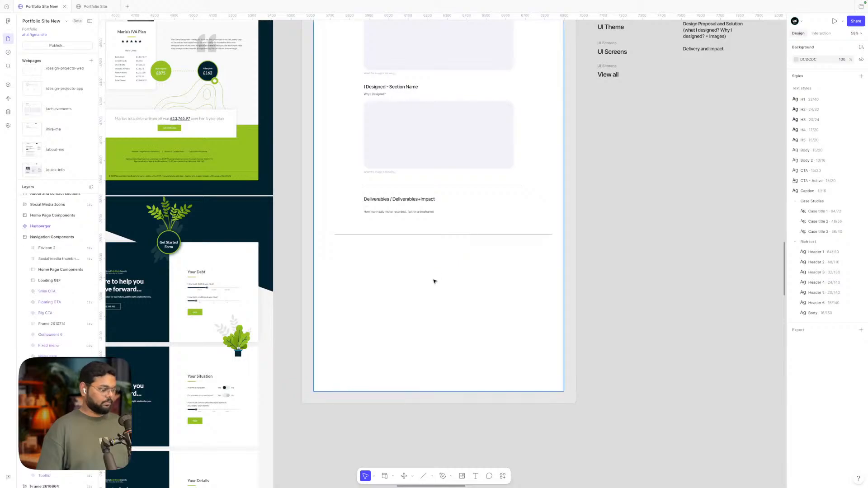
key("super+v")
left_click_drag(529, 136, 511, 264)
- Copy the Deliverables title below the wide card and change its text to "Next Project"
left_click(411, 200, "super")
left_click_drag(409, 199, 421, 294, "alt")
double_click(421, 295)
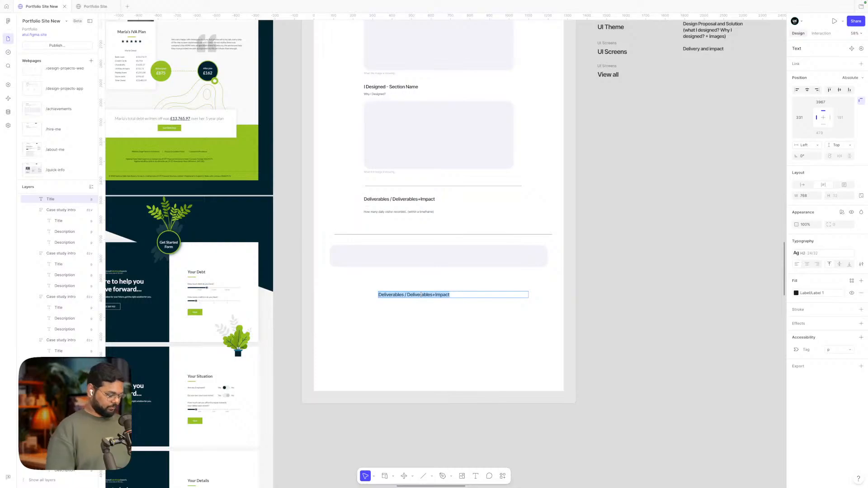
type("Next Project")
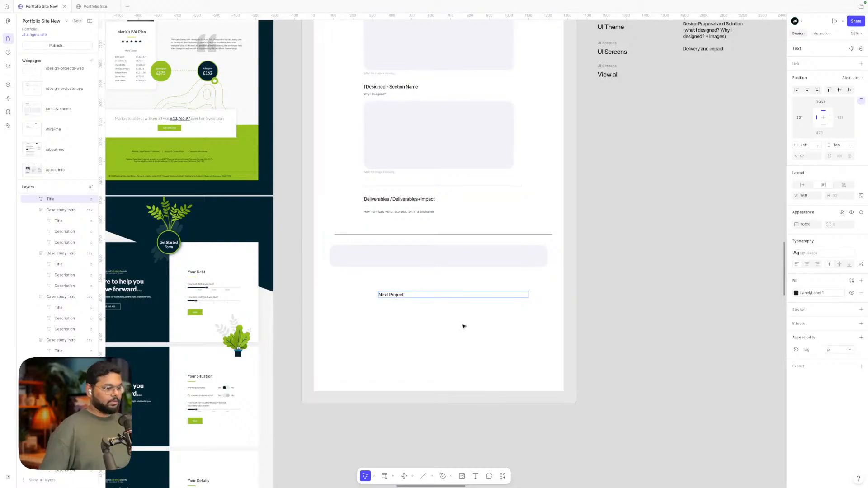
key("Escape")
- Shrink the "Next Project" title's width to fit its text and move it inside the wide card
left_click(802, 186)
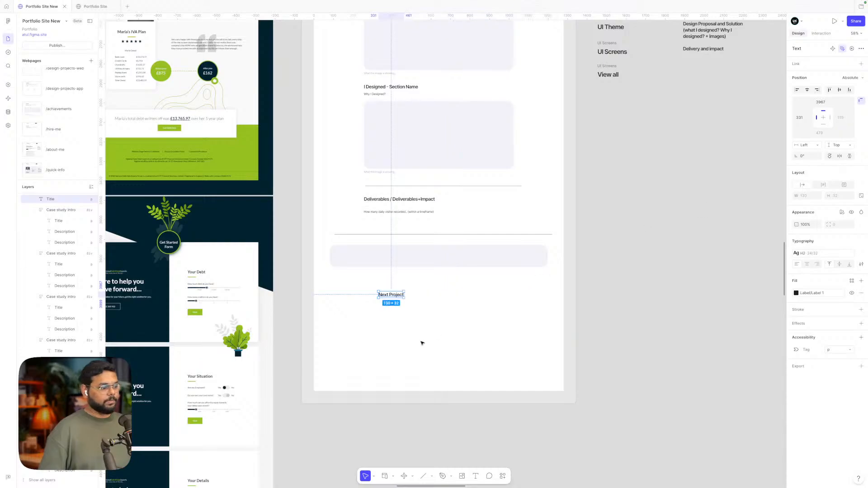
left_click_drag(392, 295, 533, 257)
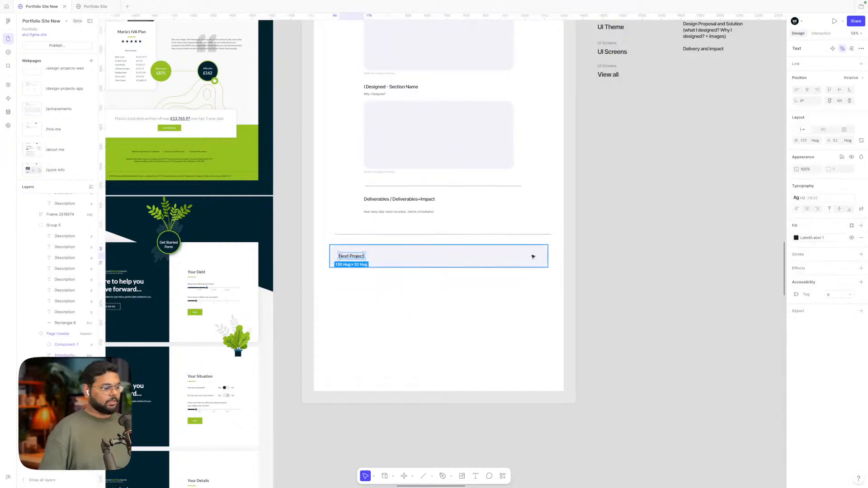
left_click(400, 360)
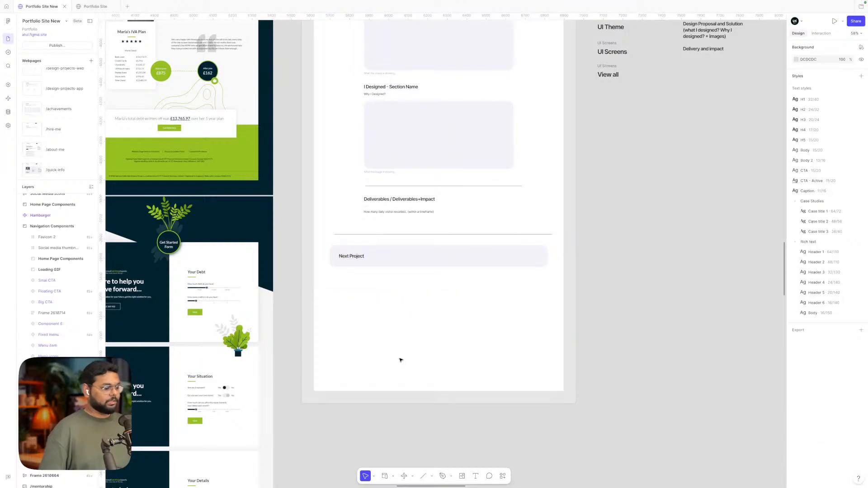
- Draw a rectangle about 257 × 192 below the card and move it inside the "Next Project" card
left_click(432, 476)
left_click(448, 419)
mouse_move(459, 420)
left_mouse_down()
mouse_move(416, 339)
mouse_move(409, 368)
mouse_move(424, 385)
mouse_move(401, 320)
mouse_move(441, 342)
left_mouse_up()
right_click(442, 342)
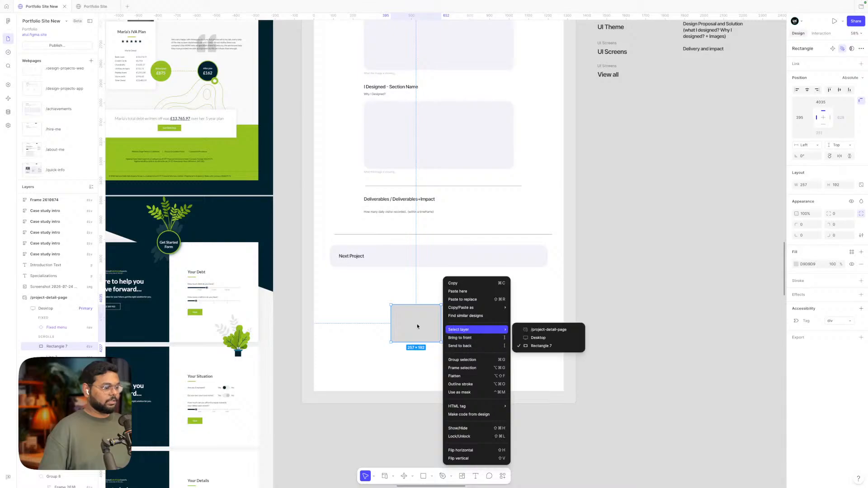
key("Escape")
key("Delete")
left_click(406, 263)
key("ctrl+v")
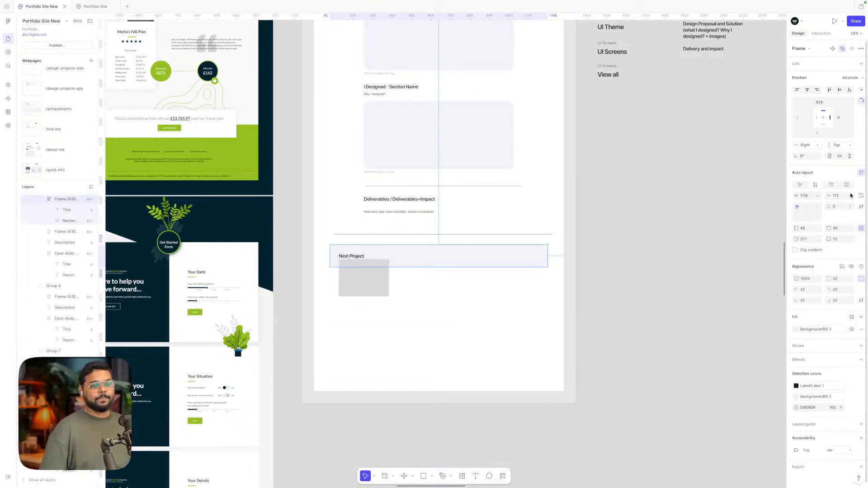
- Set the "Next Project" card's height to hug its contents and switch its auto layout to horizontal
left_click(850, 195)
left_click(836, 206)
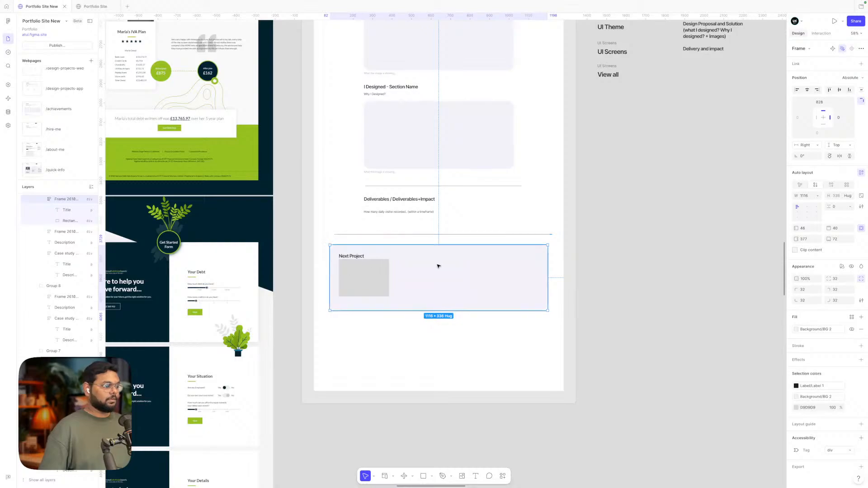
left_click(830, 186)
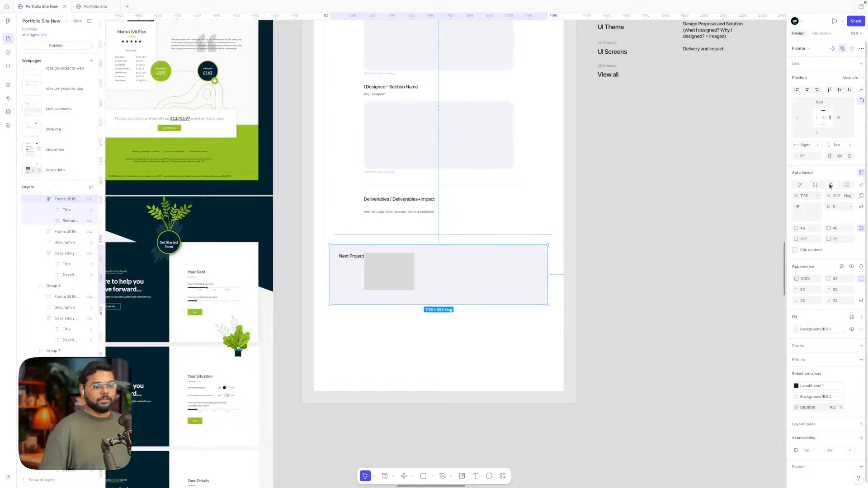
- Switch the "Next Project" card to uniform padding, setting both horizontal and vertical padding to 40
left_click(861, 229)
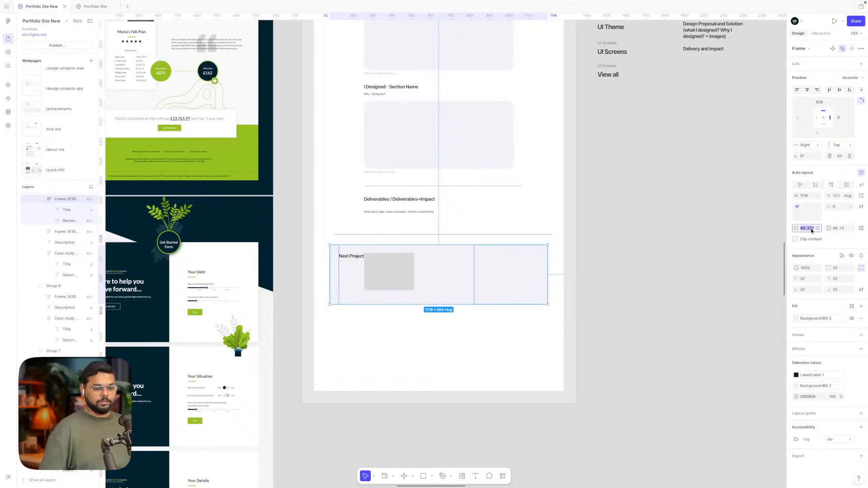
type("40")
left_click(837, 229)
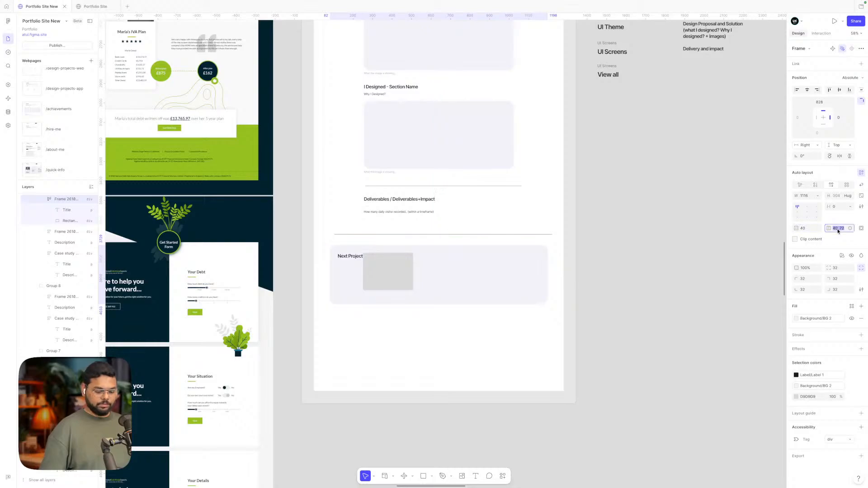
type("40")
key("Return")
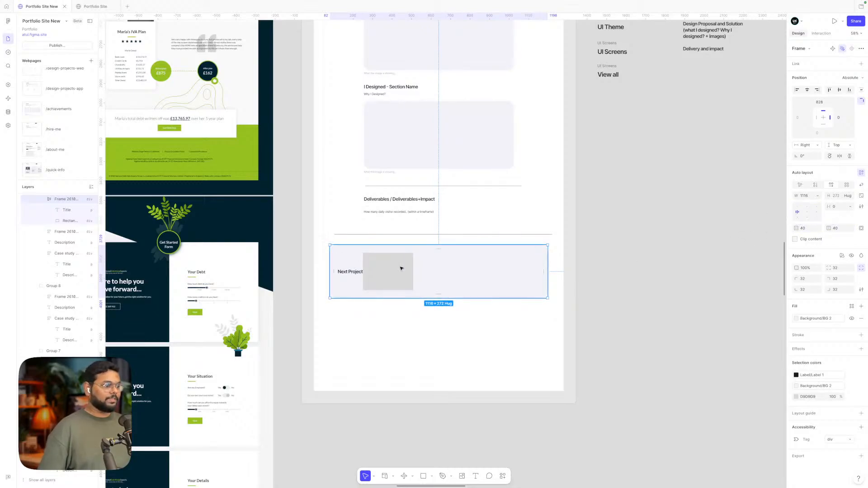
- Shift the "Next Project" card right to line up with the divider above it and set its auto layout gap to 24
left_click_drag(454, 273, 459, 274)
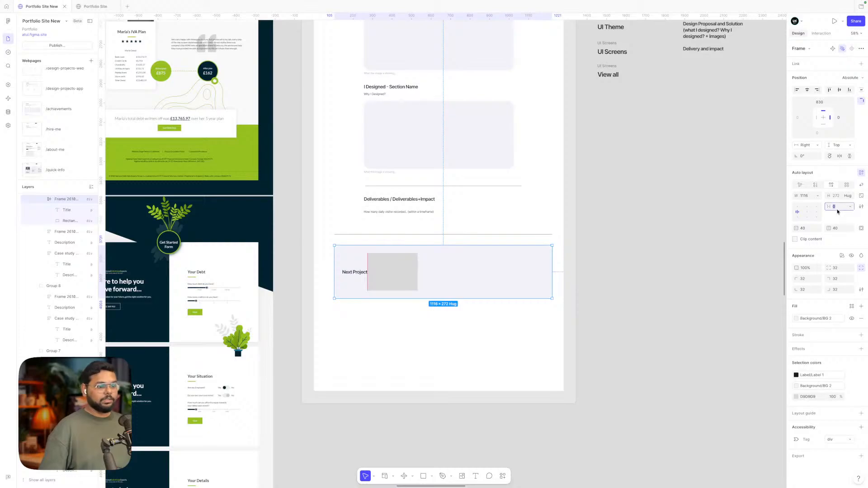
type("16")
key("Return")
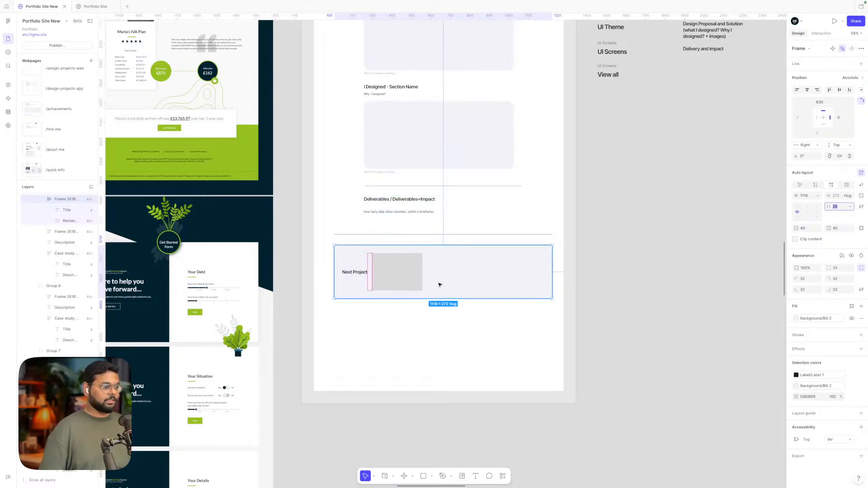
- Give the grey rectangle in the "Next Project" card a corner radius of 16 and place it before the title
left_click(412, 277)
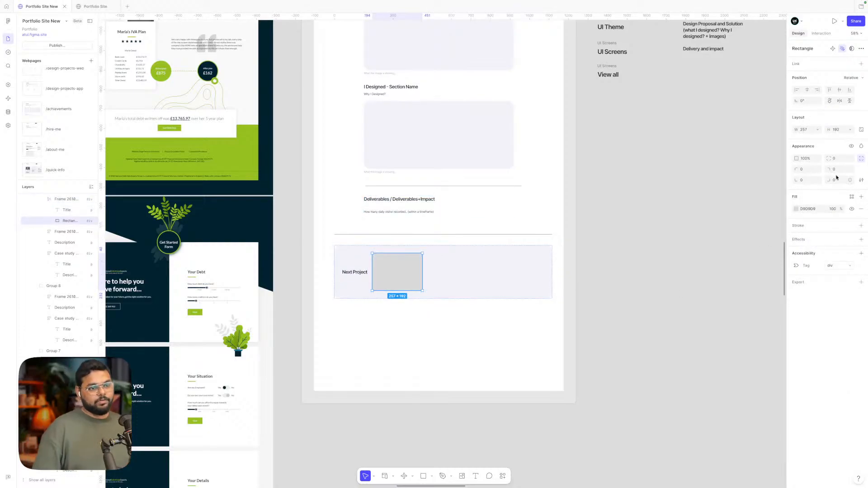
type("8")
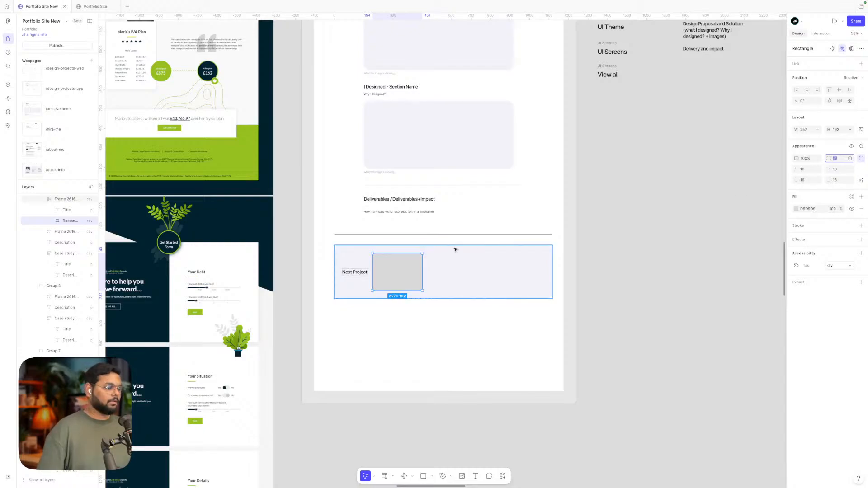
key("Left")
- Ungroup the group holding the "Next Project" card, and regroup only the last section's heading, image placeholder and caption
left_click(415, 304)
double_click(453, 281)
left_click(419, 327)
left_click(486, 256)
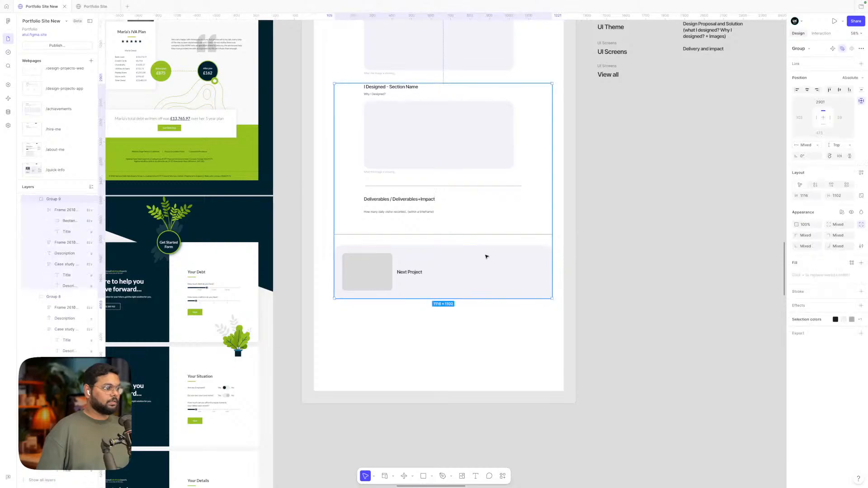
key("super+shift+g")
left_click(488, 368)
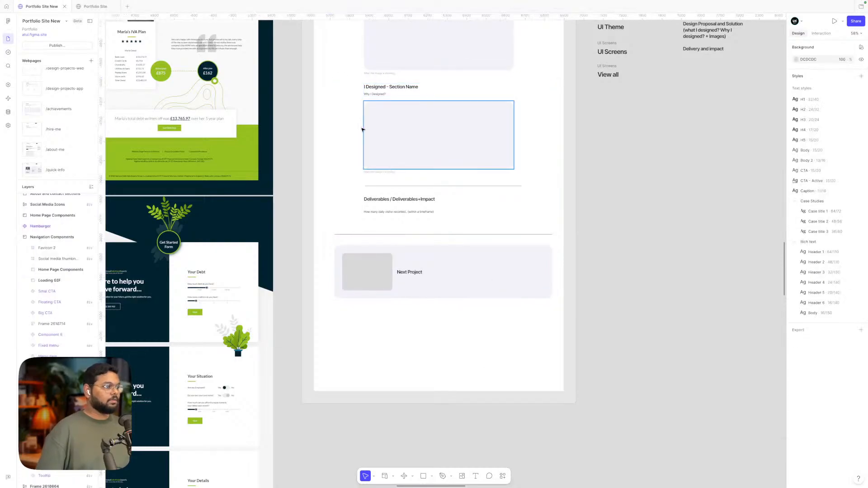
left_click_drag(360, 85, 387, 181)
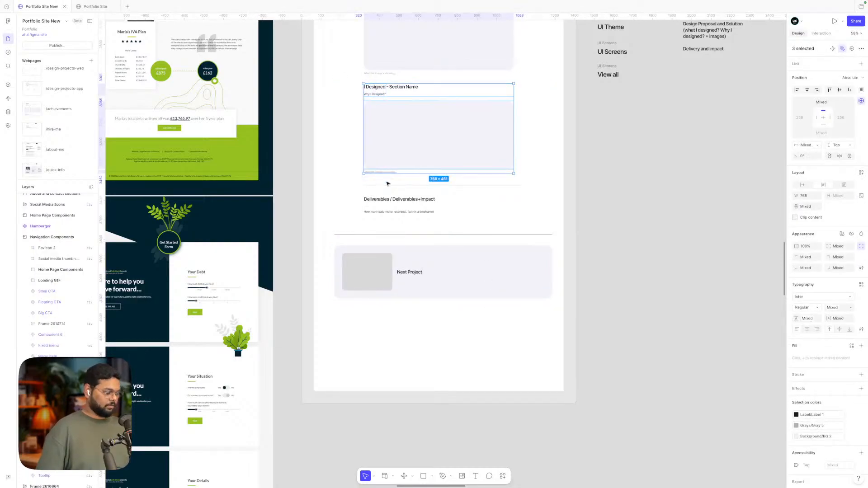
key("super+g")
- Narrow the "Next Project" card to about 513 wide and move it toward the middle of the page below the divider
left_click(375, 274)
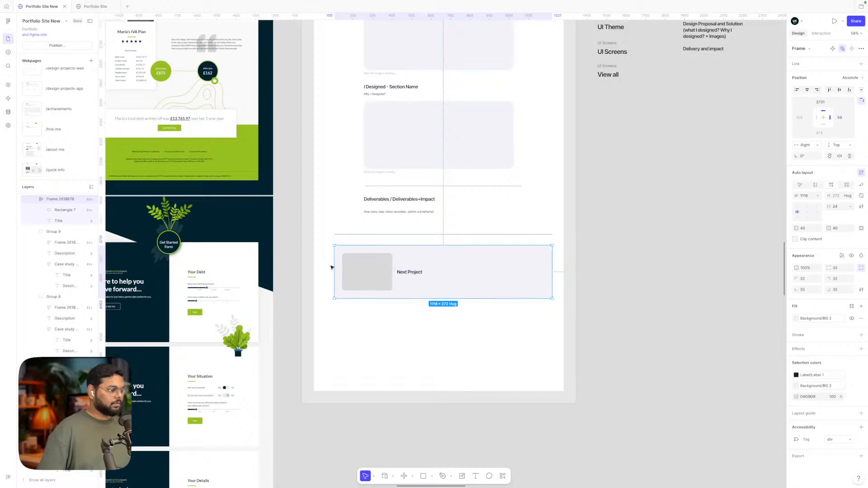
left_click_drag(333, 267, 451, 267)
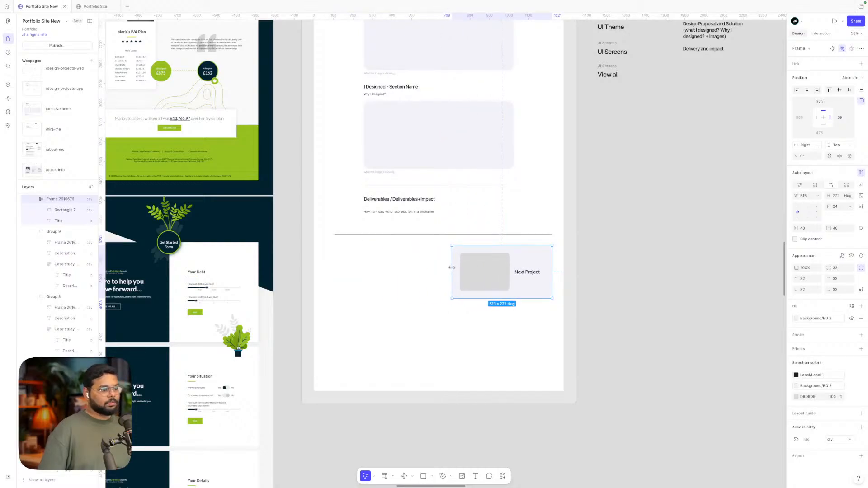
left_click(470, 318)
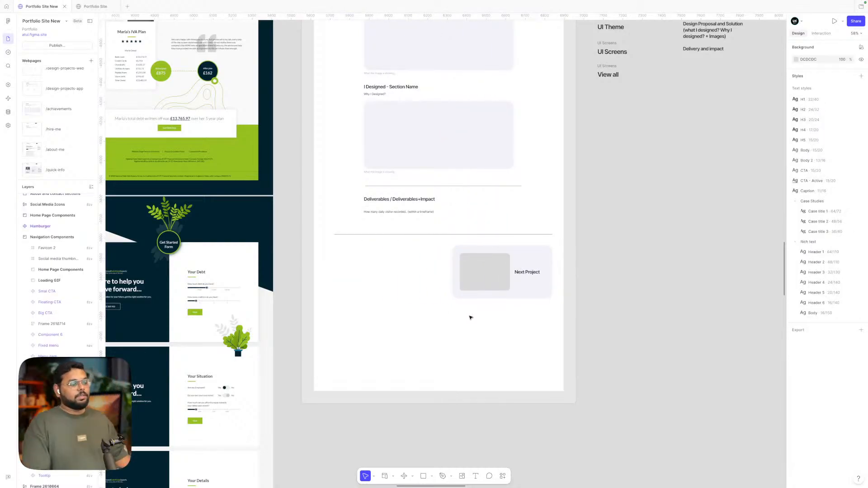
scroll(470, 317, "down", 1)
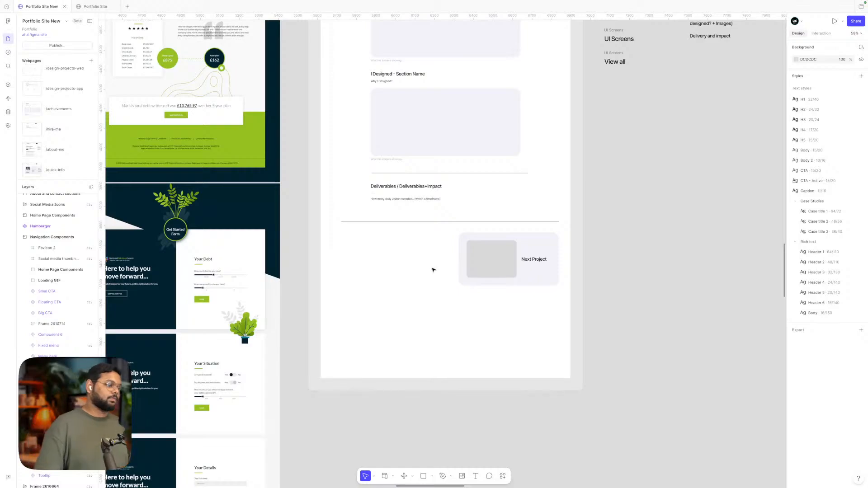
scroll(433, 270, "left", 1)
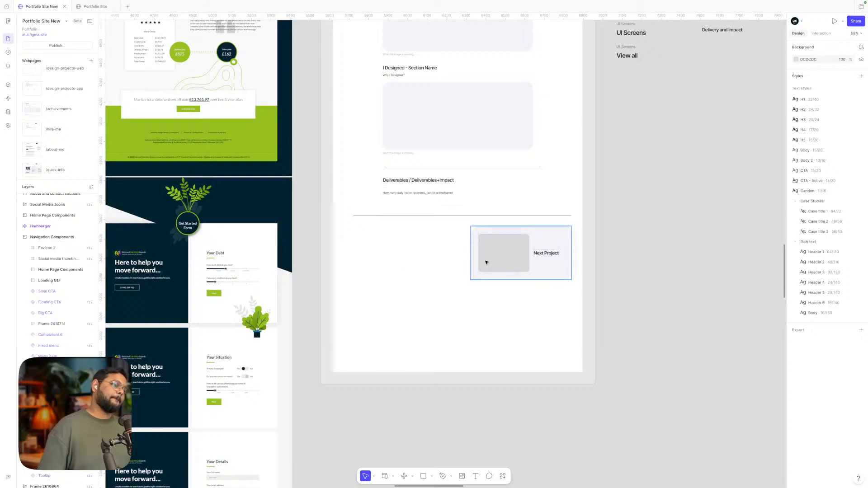
left_click_drag(490, 262, 428, 259)
left_click(475, 329)
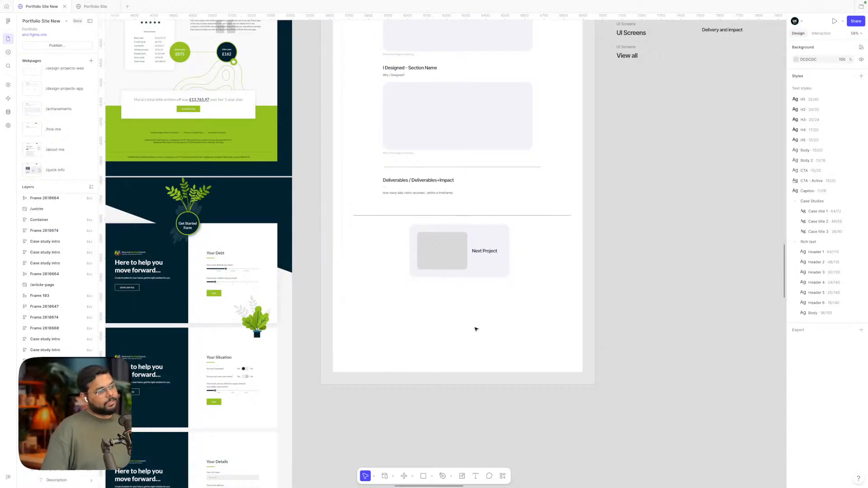
- Copy the "Contact Me" footer section from another page to the end of the project detail page
scroll(475, 322, "down", 5)
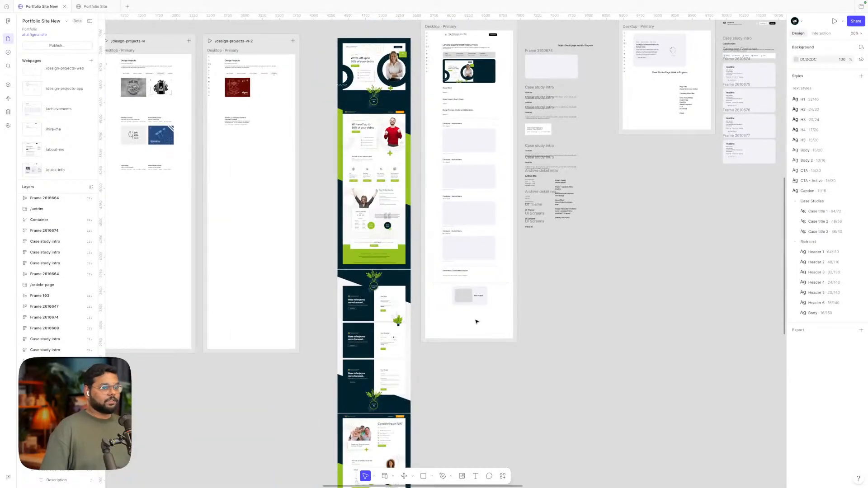
scroll(476, 322, "left", 15)
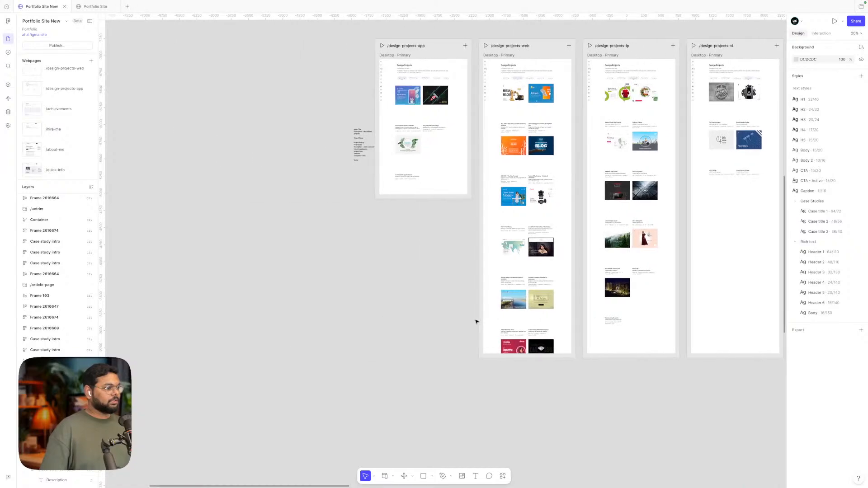
scroll(476, 322, "right", 7)
scroll(476, 322, "down", 3)
scroll(476, 322, "up", 3)
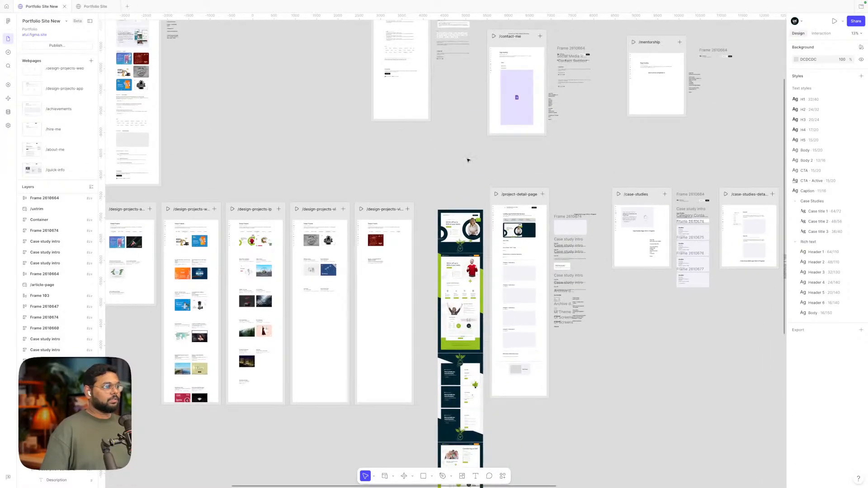
left_click_drag(398, 54, 523, 381)
scroll(514, 388, "up", 5)
scroll(515, 387, "up", 3)
- Nudge the "Next Project" card slightly to the right between the divider and the "Contact Me" footer
key("alt")
left_click(538, 290)
mouse_move(519, 289)
left_mouse_down()
mouse_move(562, 290)
mouse_move(523, 290)
left_mouse_up()
left_click(651, 287)
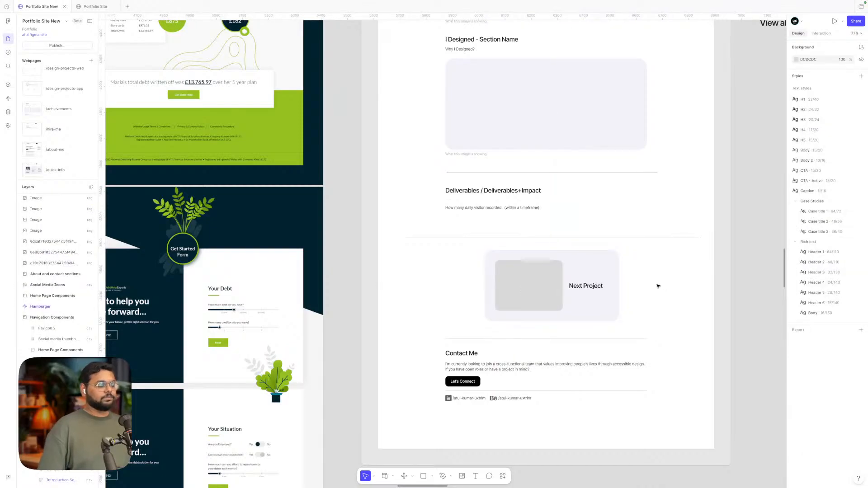
- Align the "Next Project" card's left edge with the content column above and undo the duplicate placed over it
scroll(656, 286, "down", 1)
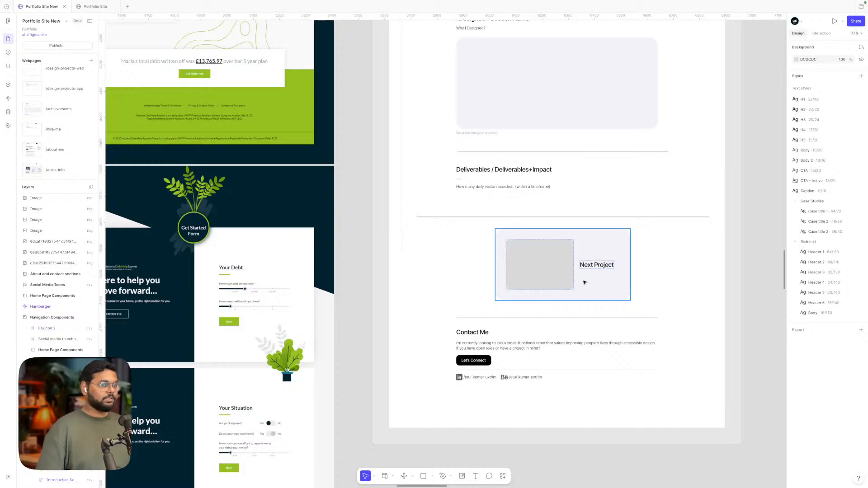
left_click_drag(584, 282, 570, 270)
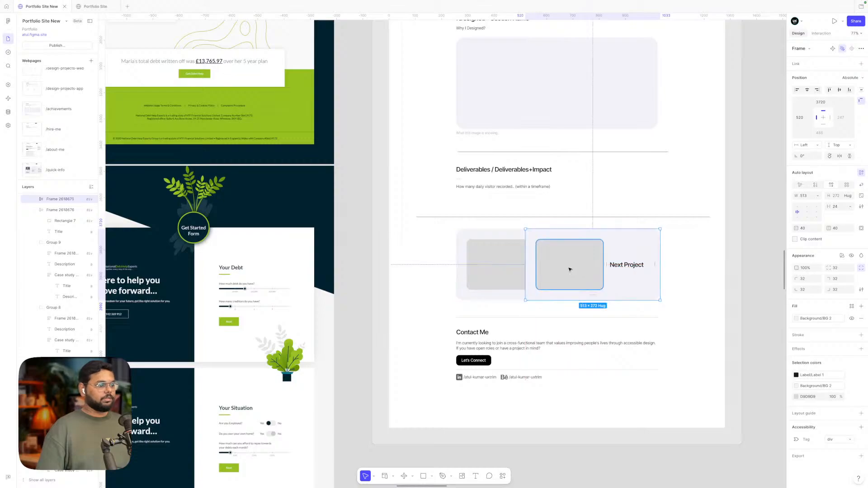
key("ctrl+z")
- Copy the landing pages project list from the /design-projects-lp page to the empty canvas beside the project detail page
scroll(534, 264, "down", 10)
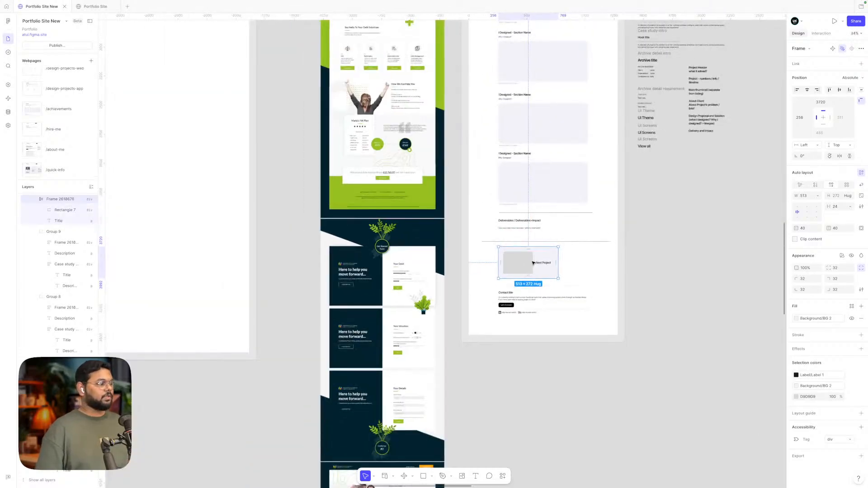
scroll(386, 175, "down", 6)
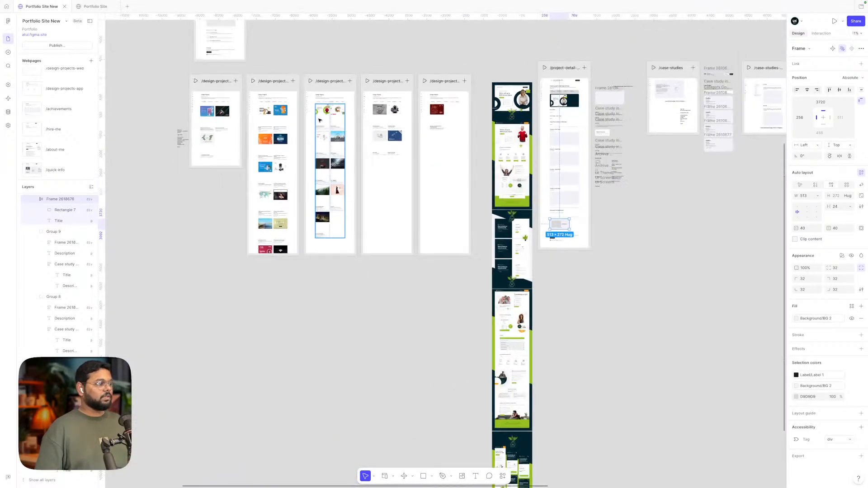
key("alt")
left_click_drag(320, 113, 620, 237)
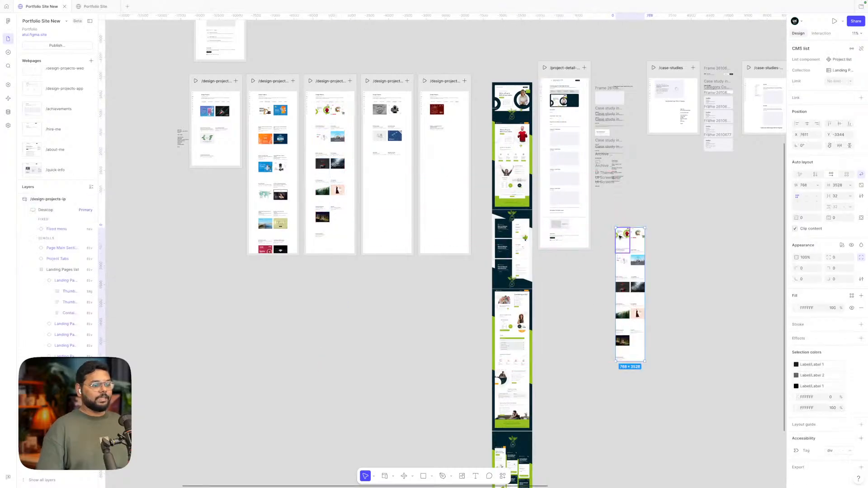
- Limit the copied CMS list to 2 items and shorten its height to about 715
left_click(847, 83)
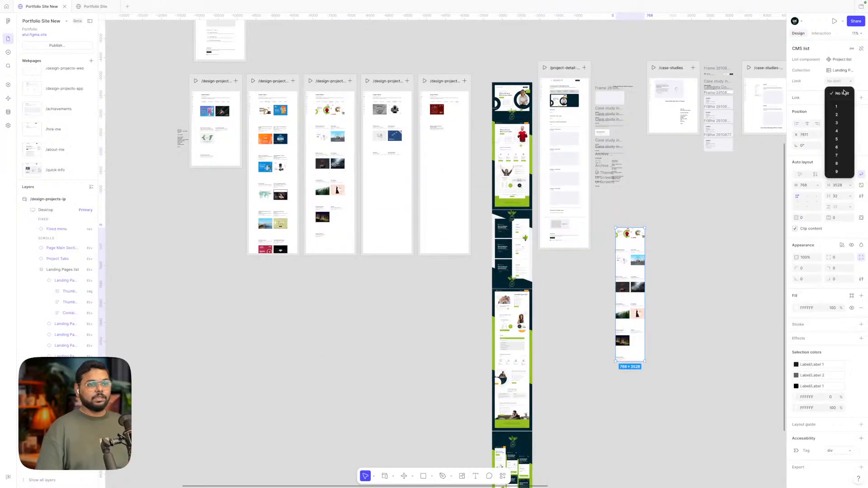
left_click(843, 115)
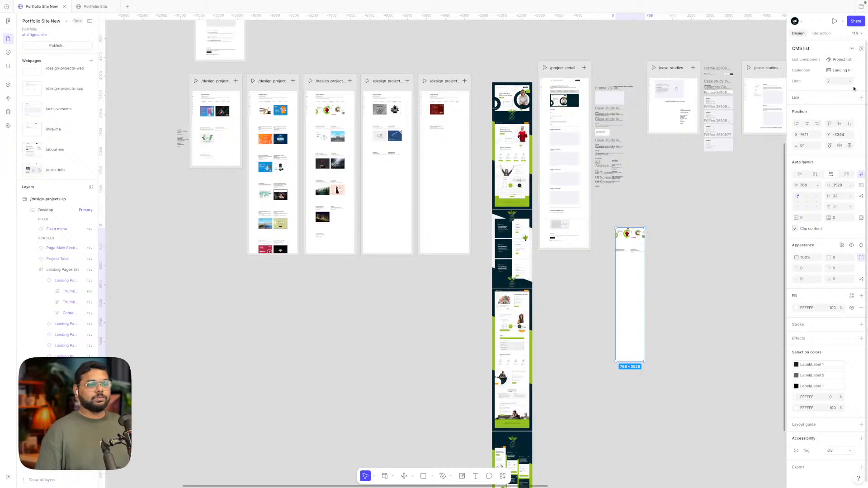
left_click_drag(629, 363, 622, 250)
- Extend the project detail page's desktop frame downward and move the "Contact Me" footer down toward its new bottom edge
scroll(631, 257, "up", 1)
scroll(631, 256, "up", 5)
scroll(623, 252, "up", 1)
scroll(577, 248, "up", 2)
scroll(577, 248, "down", 4)
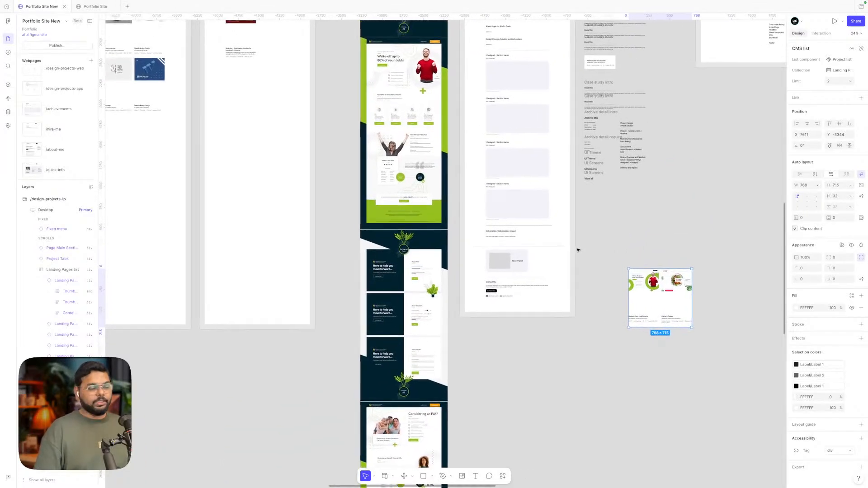
scroll(532, 181, "down", 3)
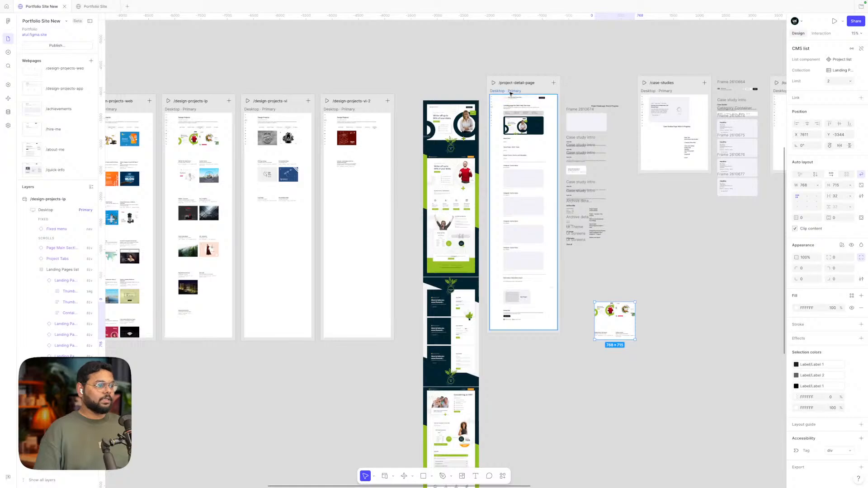
left_click(511, 94)
scroll(514, 335, "up", 3)
left_click_drag(513, 327, 514, 401)
left_click(504, 299)
left_click_drag(504, 300, 504, 394)
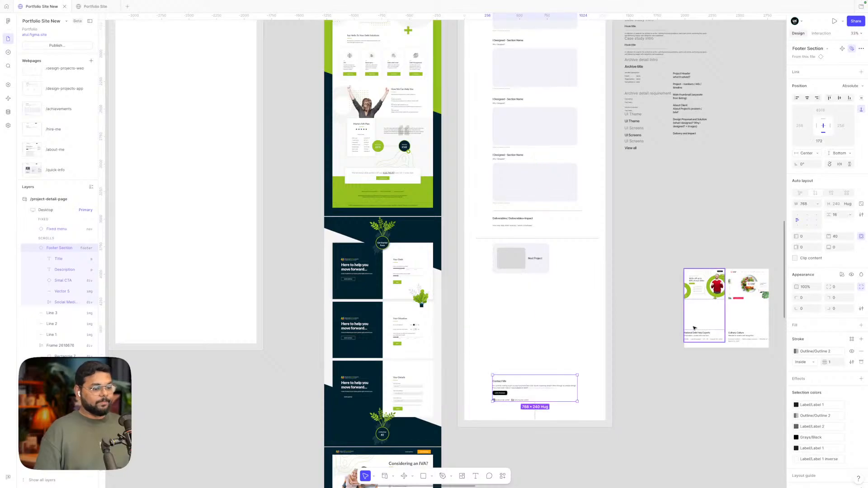
- Move the two-item project list from the canvas onto the project detail page, above the "Contact Me" footer
left_click(694, 268)
left_click_drag(661, 259, 781, 372)
left_click_drag(727, 310, 537, 301)
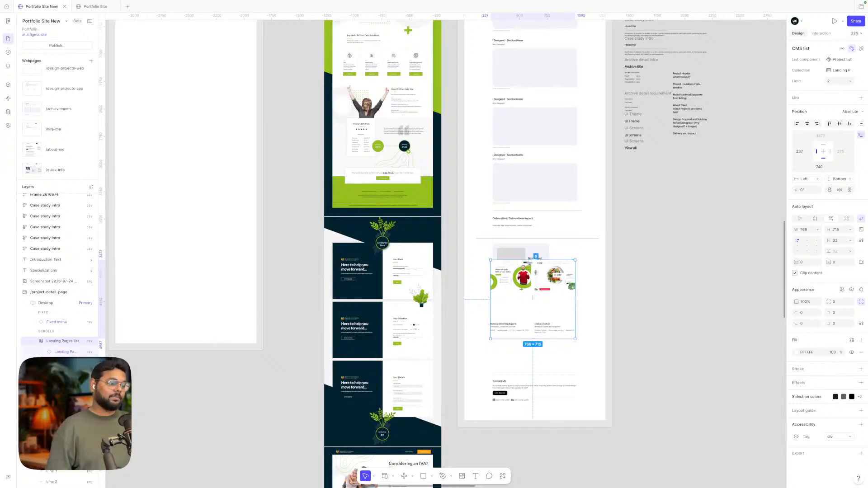
- Move the "Next Project" card off the page onto the empty canvas to its right
scroll(537, 289, "up", 5)
left_click(538, 249)
scroll(538, 247, "right", 1)
left_click_drag(509, 241, 744, 248)
- Position the project list just below the lower divider, centred in line with the content column
left_click_drag(530, 294, 534, 263)
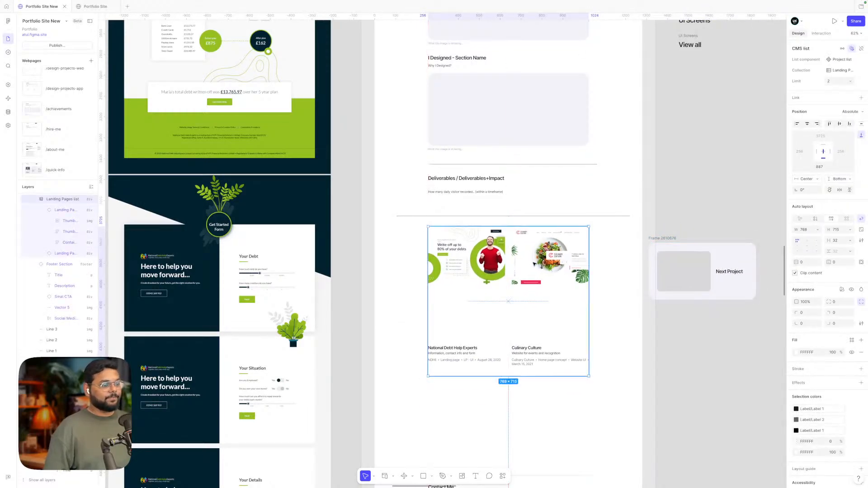
left_click(603, 329)
left_click(508, 299)
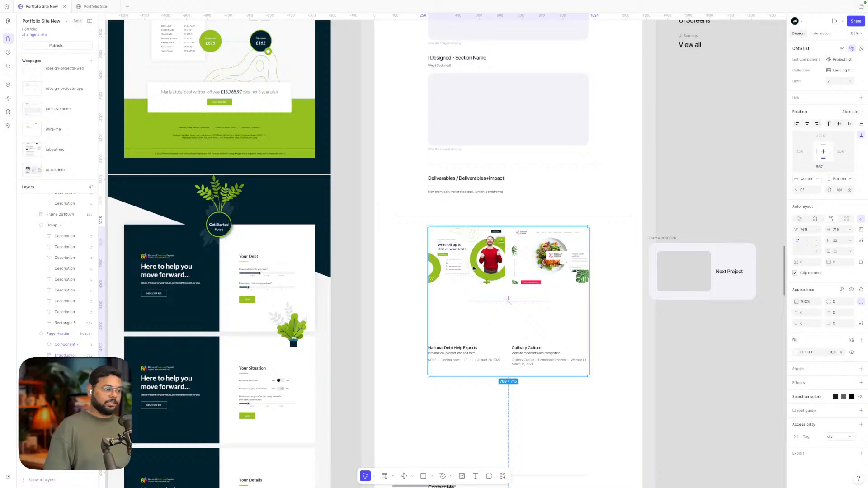
left_click_drag(473, 267, 473, 270)
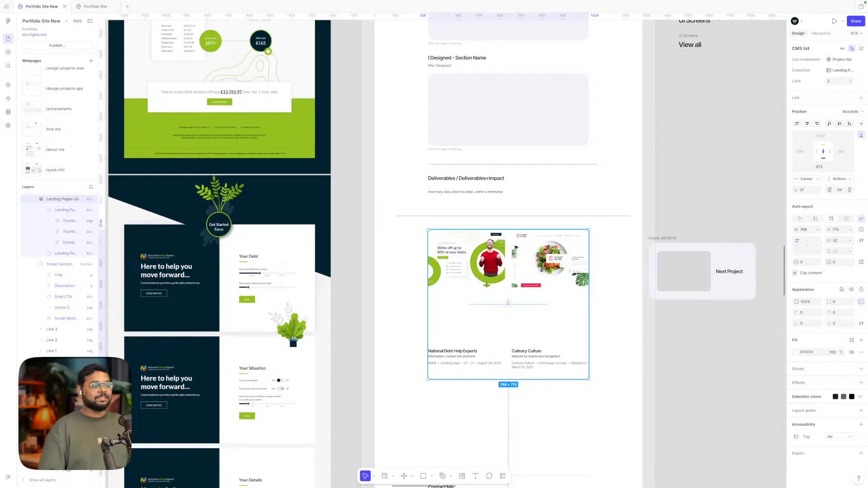
- Examine the project list's item limit options and the properties of its first project item
left_click(850, 81)
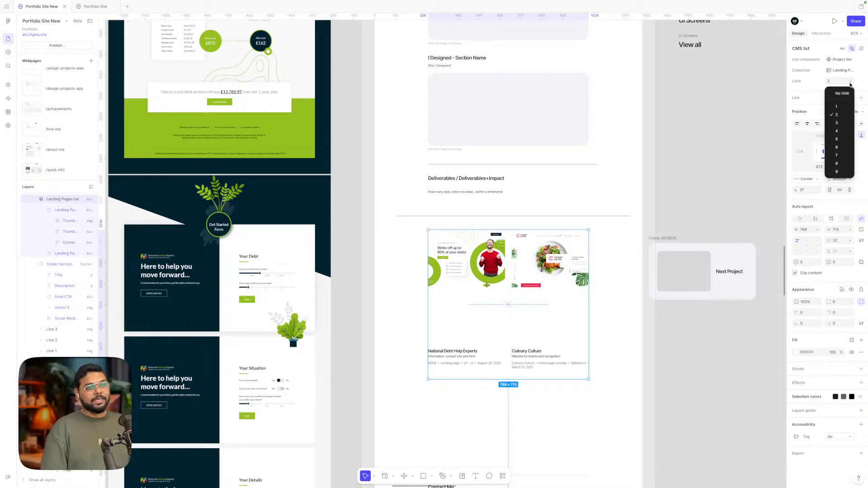
left_click(836, 123)
key("Escape")
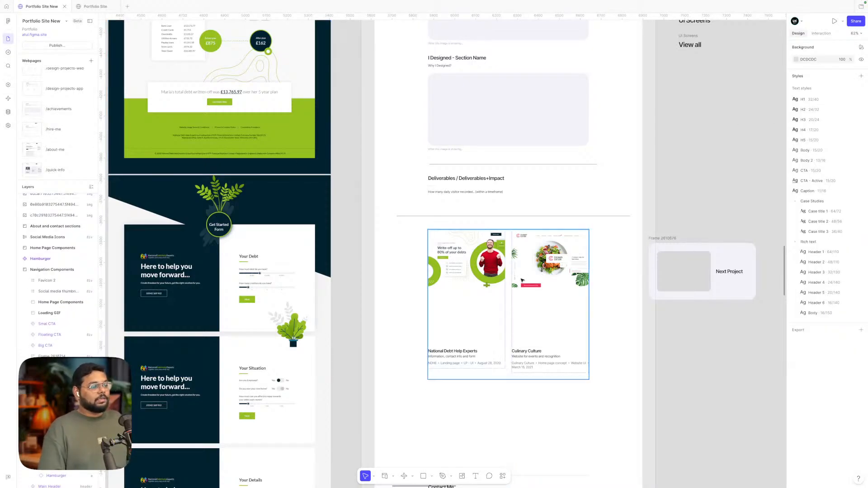
left_click(538, 280)
left_click(487, 275)
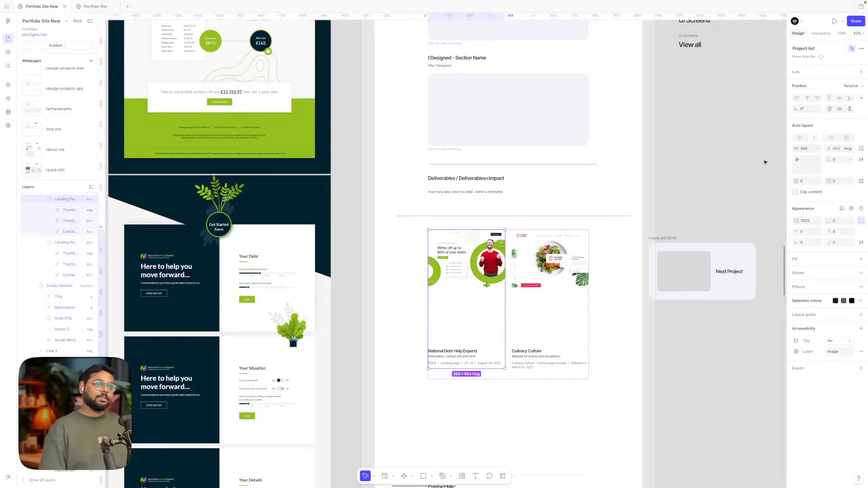
key("Escape")
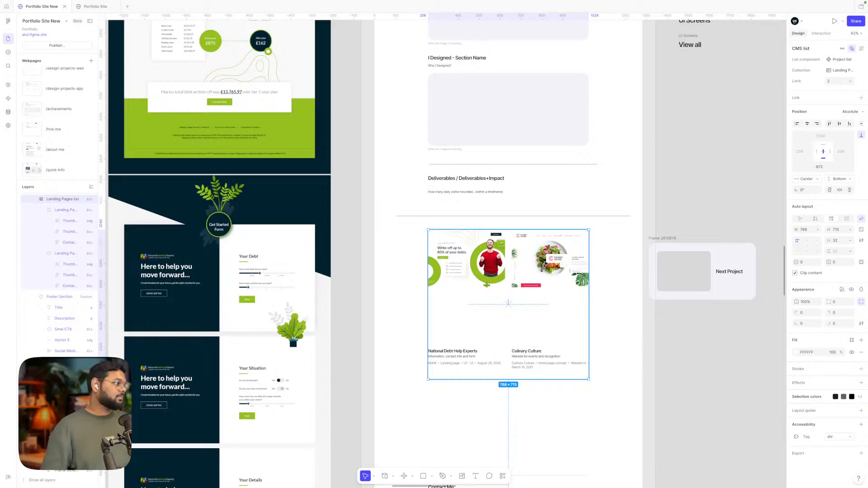
- Move the "Next Project" card slightly farther from the page and reduce the project list's height to 681
scroll(545, 263, "right", 1)
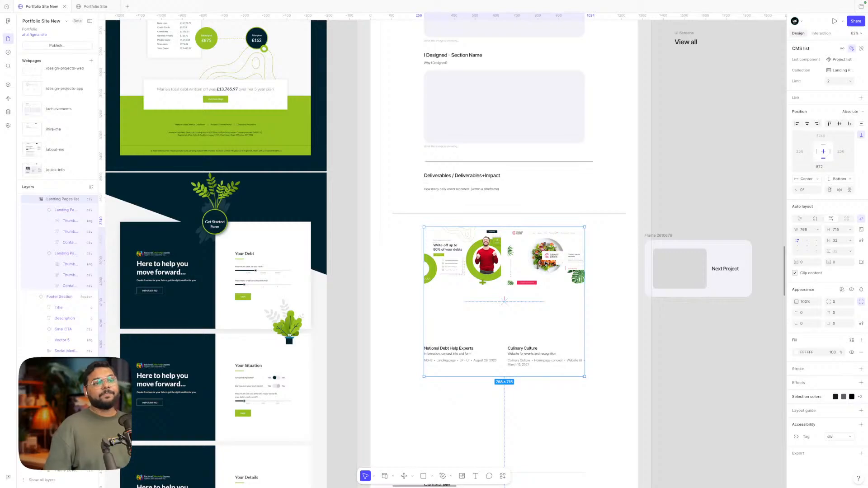
left_click_drag(668, 236, 686, 234)
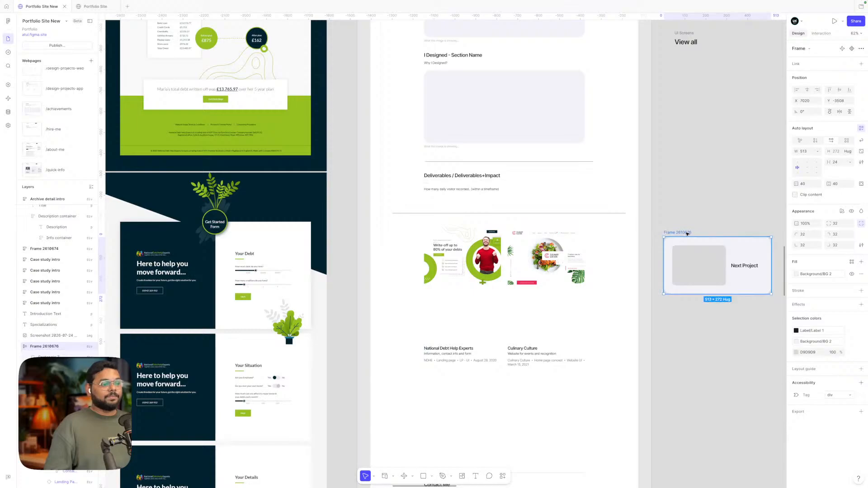
left_click(503, 267)
left_click_drag(517, 376, 517, 370)
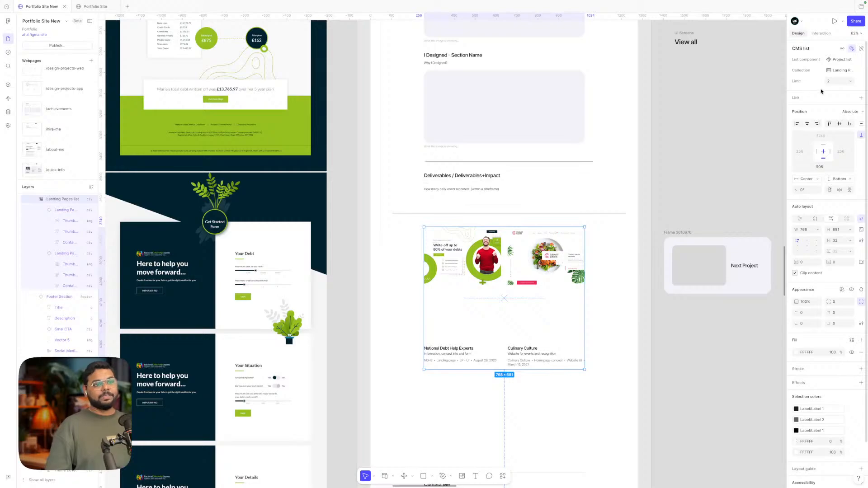
- Examine the Culinary Culture and National Debt Help Experts entries in the Landing Pages CMS collection
left_click(547, 280)
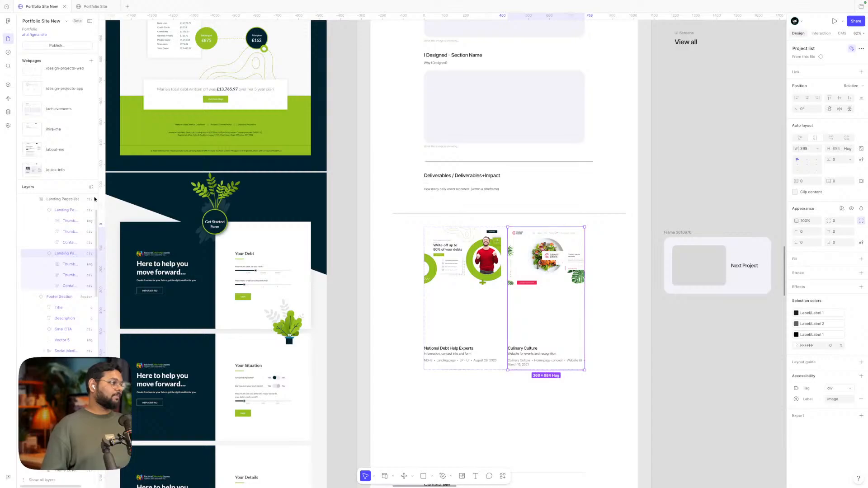
left_click(8, 112)
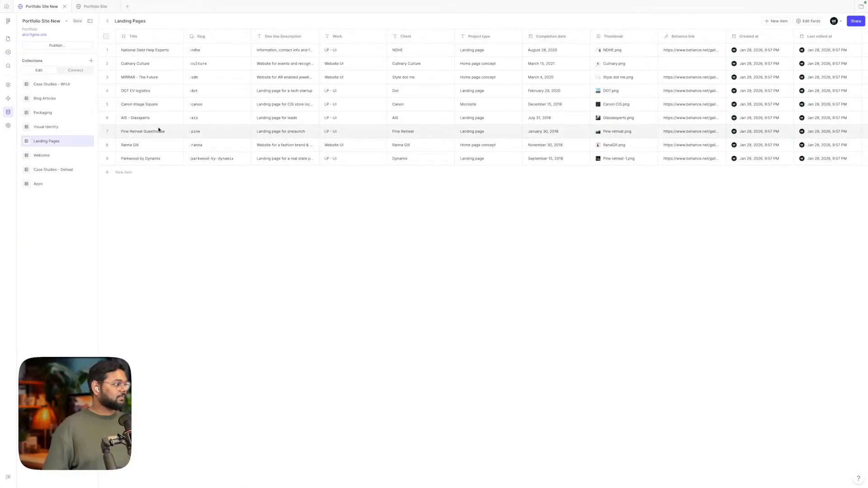
left_click(166, 64)
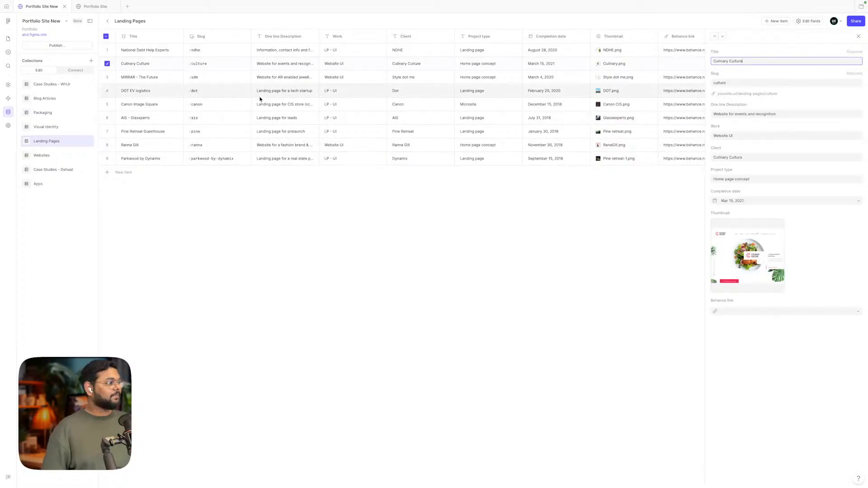
left_click(128, 50)
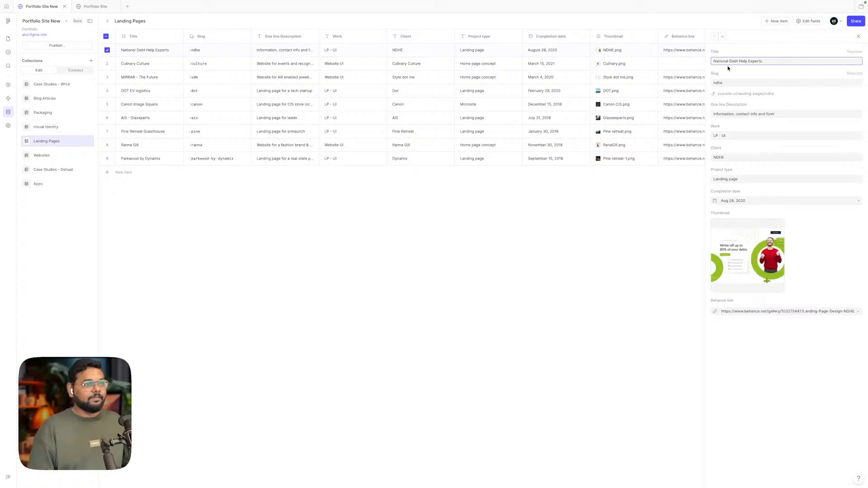
- Add a rich text field with its default name to the Landing Pages collection
left_click(807, 22)
left_click(382, 297)
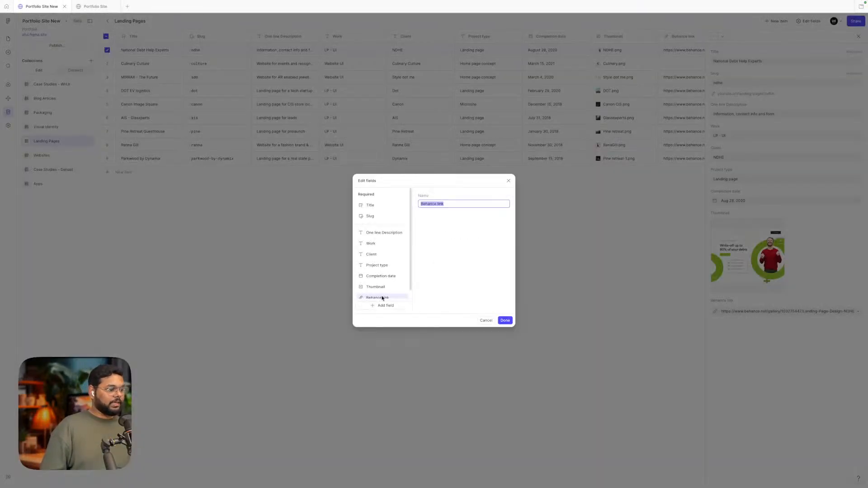
left_click(383, 305)
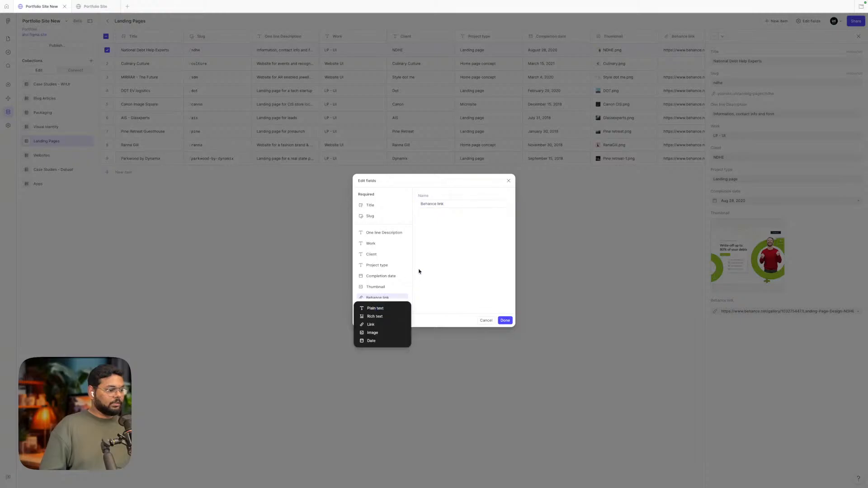
left_click(374, 316)
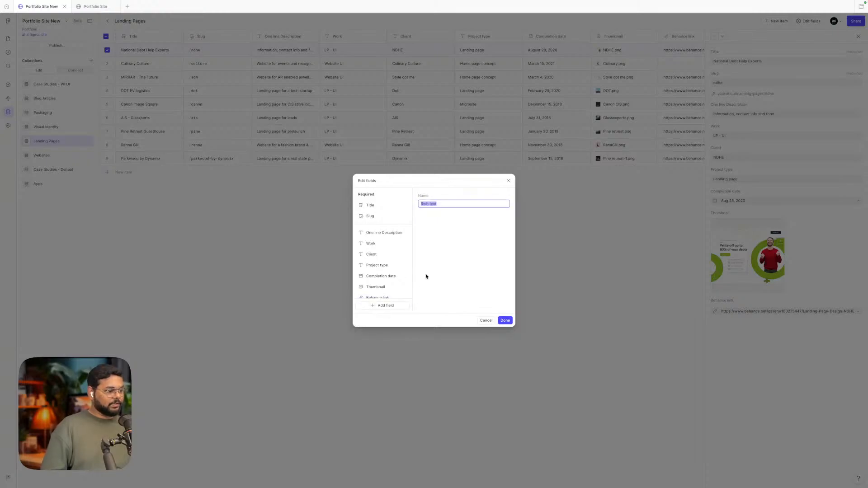
left_click(506, 321)
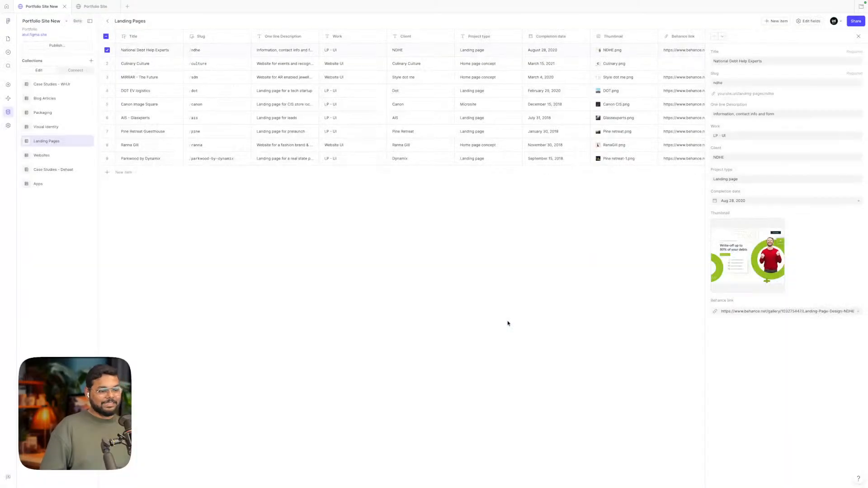
- Examine the rich text editor and its formatting options in the National Debt Help Experts entry
left_click(762, 370)
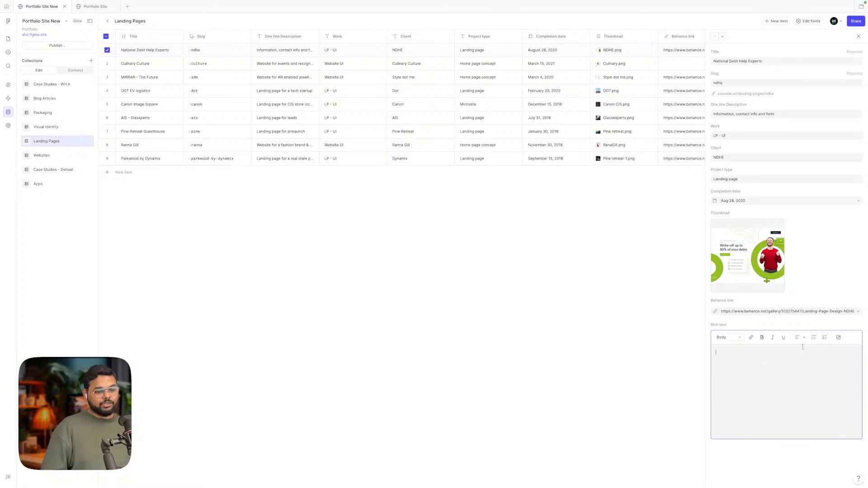
left_click(849, 338)
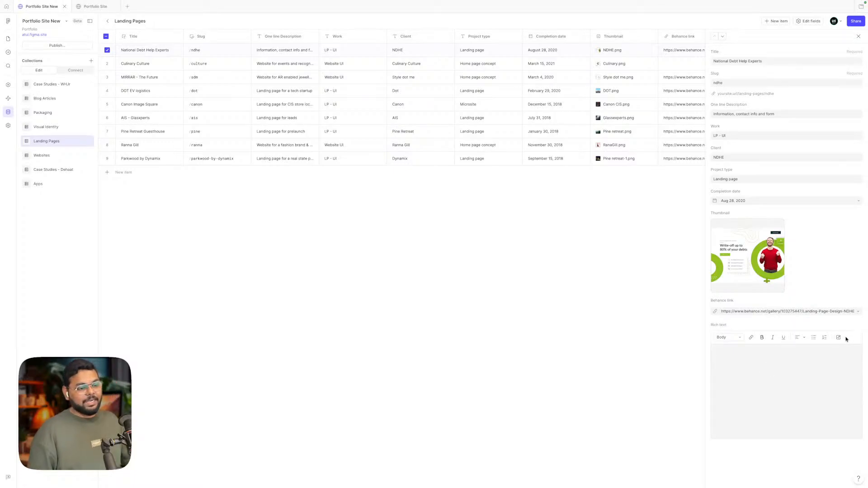
mouse_move(743, 261)
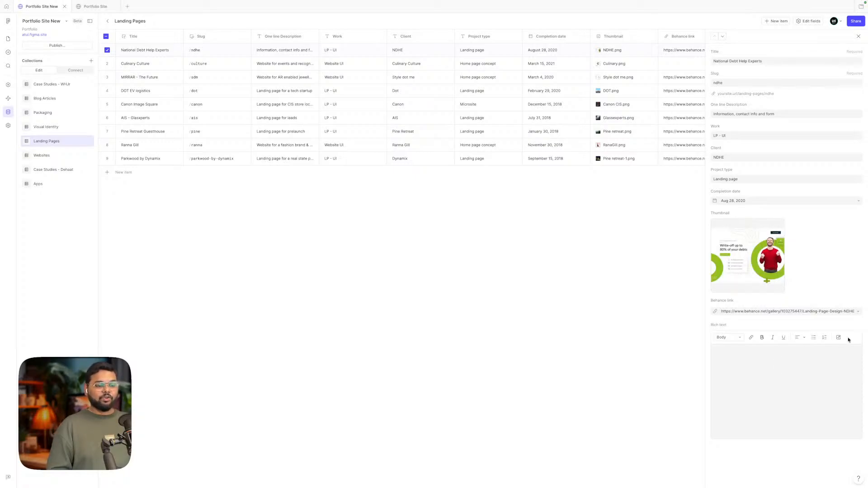
left_click(720, 358)
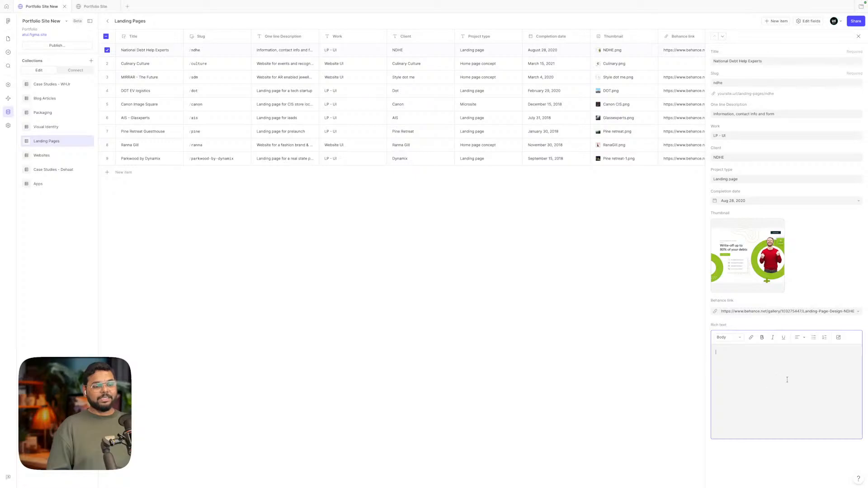
mouse_move(782, 263)
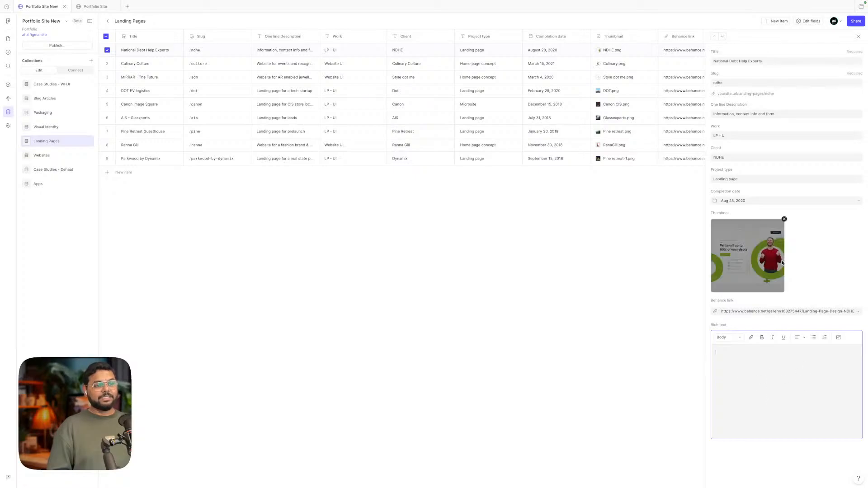
- Review the Landing Pages collection's fields and the types available for a new field, without adding one
left_click(808, 22)
scroll(375, 294, "down", 1)
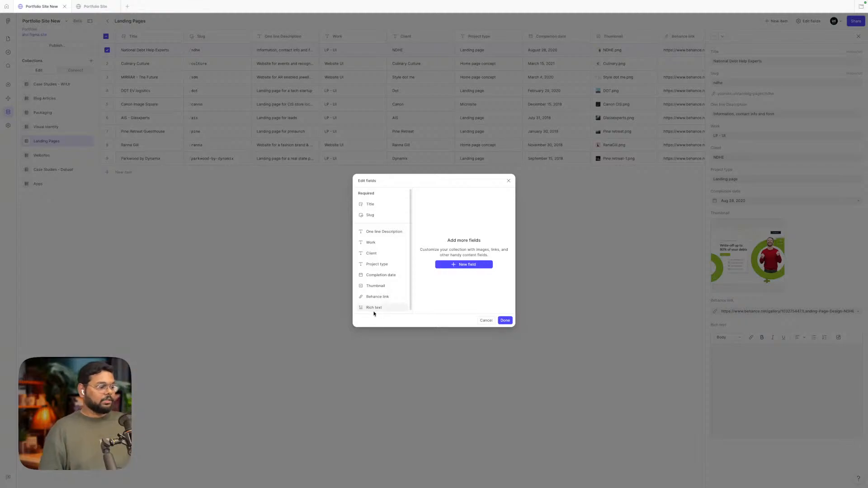
left_click(462, 265)
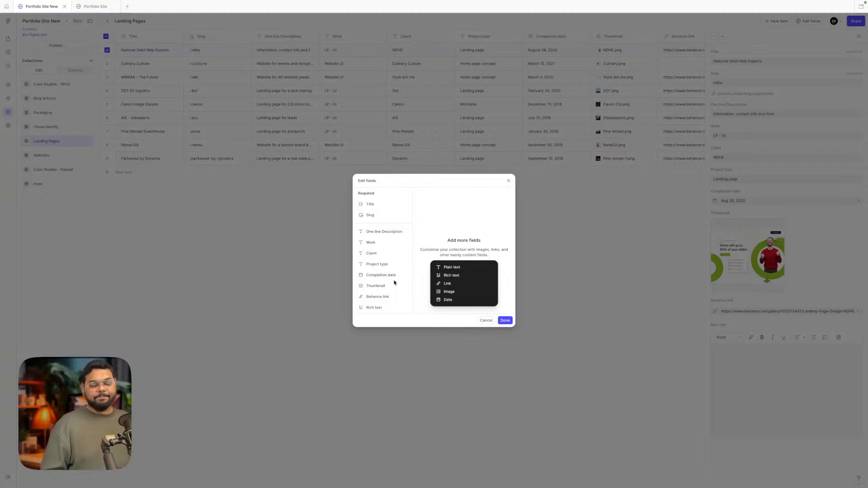
left_click(508, 181)
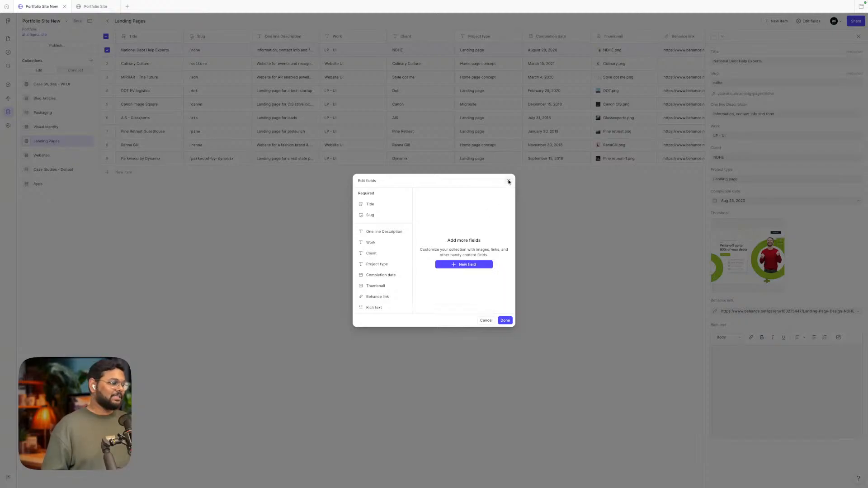
left_click(485, 320)
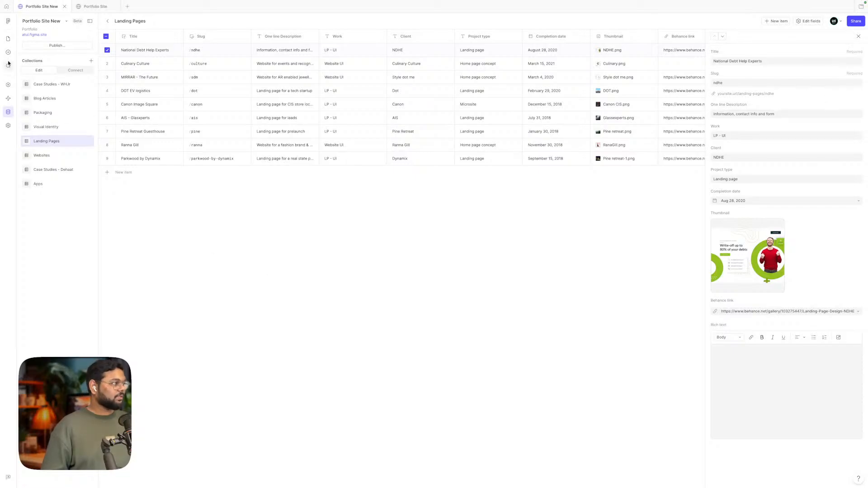
- Return to the page canvas and shift the project list slightly right, to a left offset of 279
left_click(8, 40)
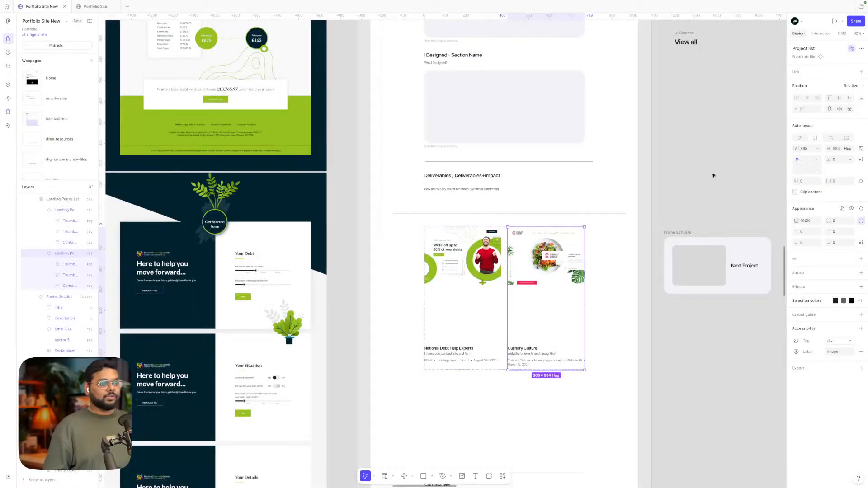
key("Escape")
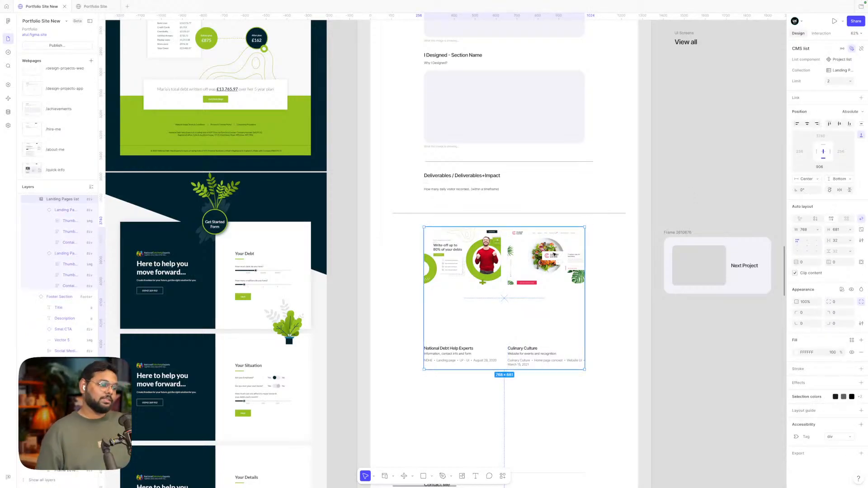
left_click_drag(548, 255, 552, 255)
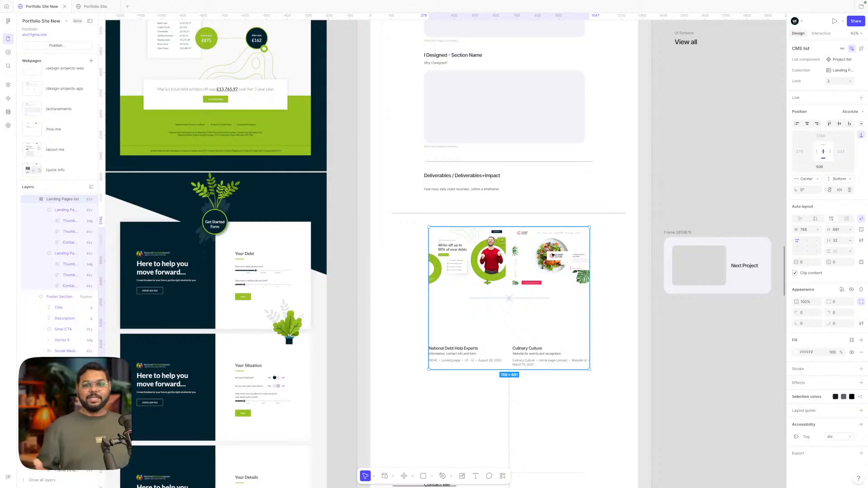
left_click(712, 170)
left_click(577, 263)
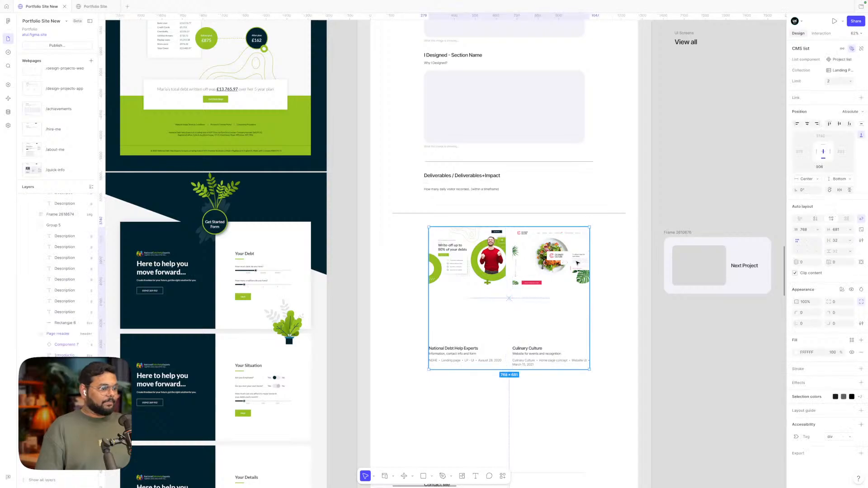
- Raise the wide divider line above the project list slightly to leave more room over the list
left_click(528, 208)
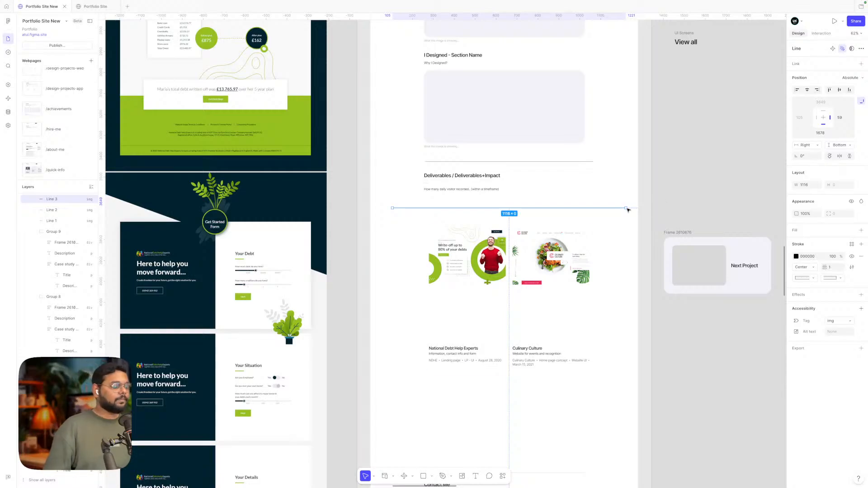
scroll(569, 255, "down", 2)
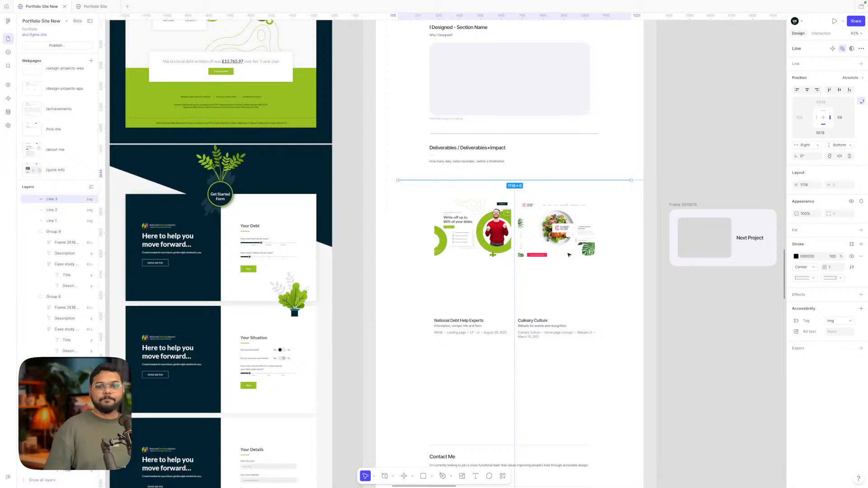
scroll(569, 256, "down", 3)
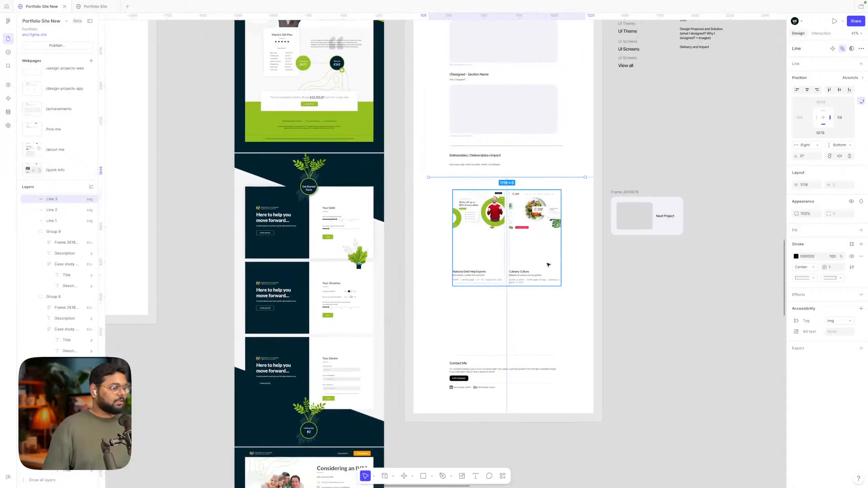
- Place a "Next Project" heading between the wide divider and the project list, aligned with the content column's left edge
left_click(519, 279)
scroll(521, 197, "up", 5)
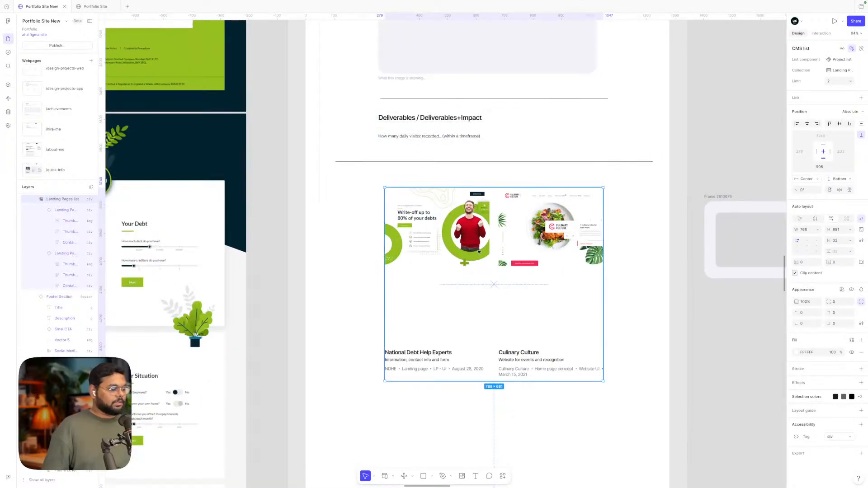
scroll(468, 209, "down", 4)
scroll(484, 285, "down", 3)
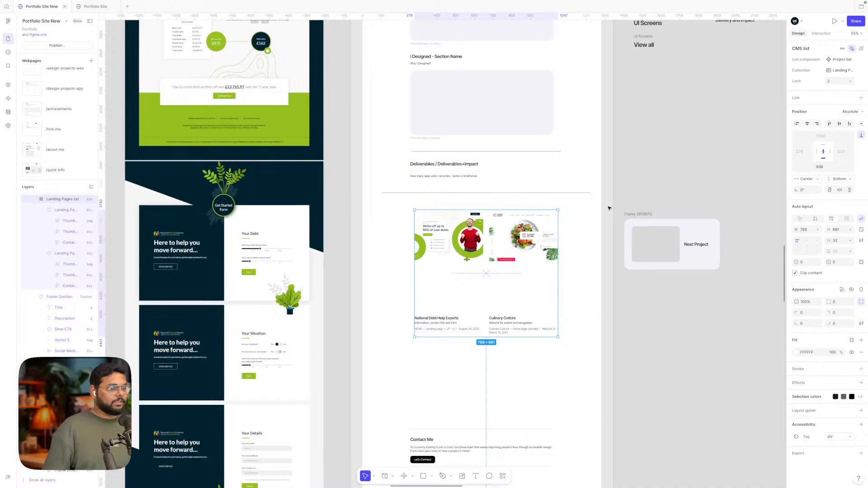
left_click(655, 238)
left_click_drag(655, 238, 421, 205, "alt")
scroll(420, 205, "up", 2)
scroll(420, 204, "up", 3)
double_click(420, 205)
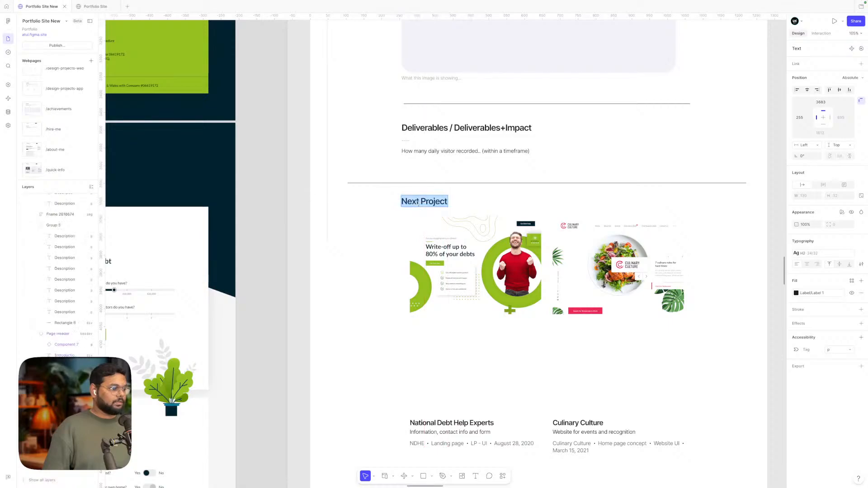
left_click_drag(421, 203, 381, 203)
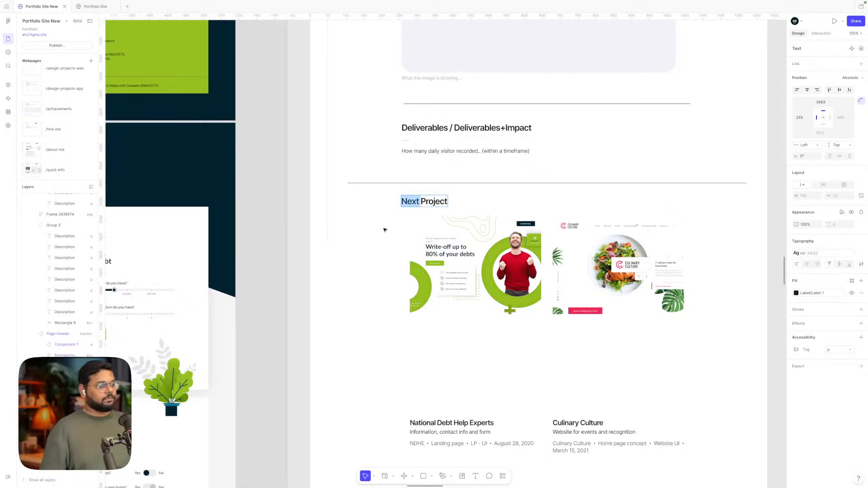
left_click(436, 253)
left_click(399, 271)
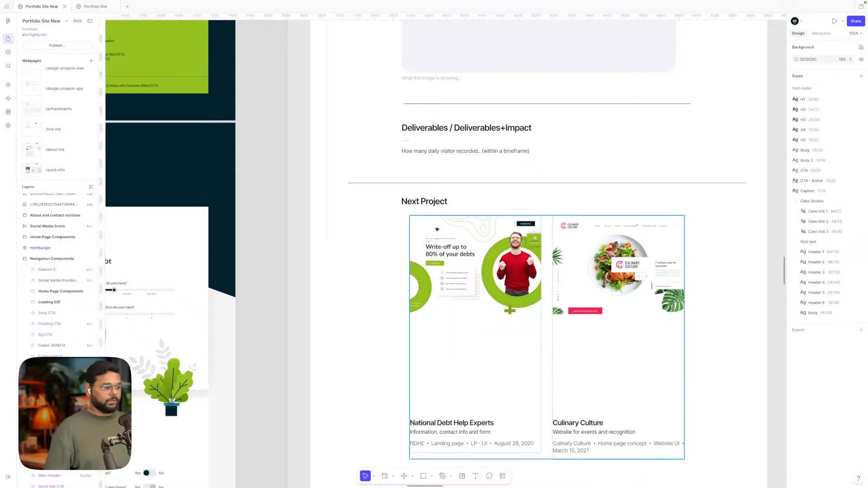
left_click(429, 202)
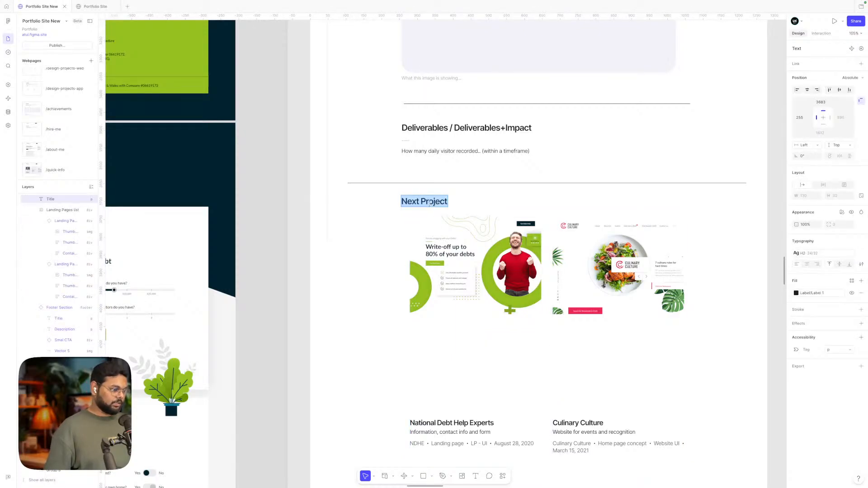
- Move the "Next Project" heading above the project list's right edge and add a matching "Previous Project" heading above its left edge
scroll(420, 202, "down", 5)
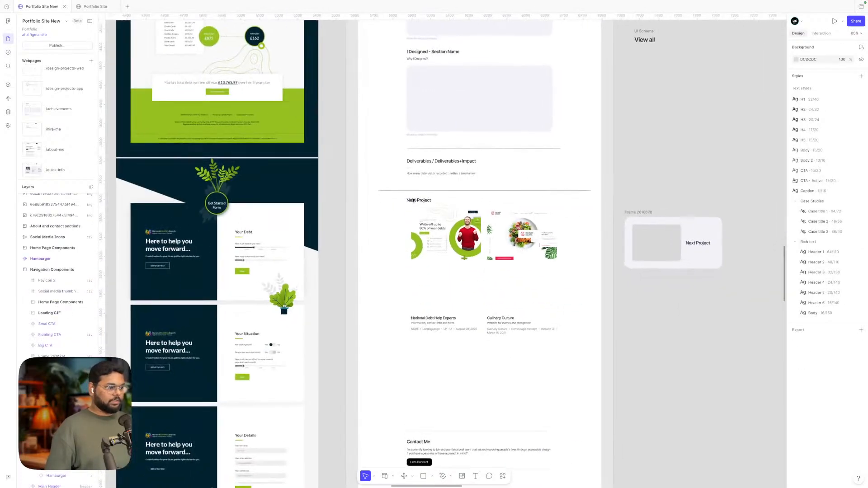
mouse_move(419, 202)
left_mouse_down()
mouse_move(545, 206)
mouse_move(423, 205)
left_mouse_up()
double_click(417, 205)
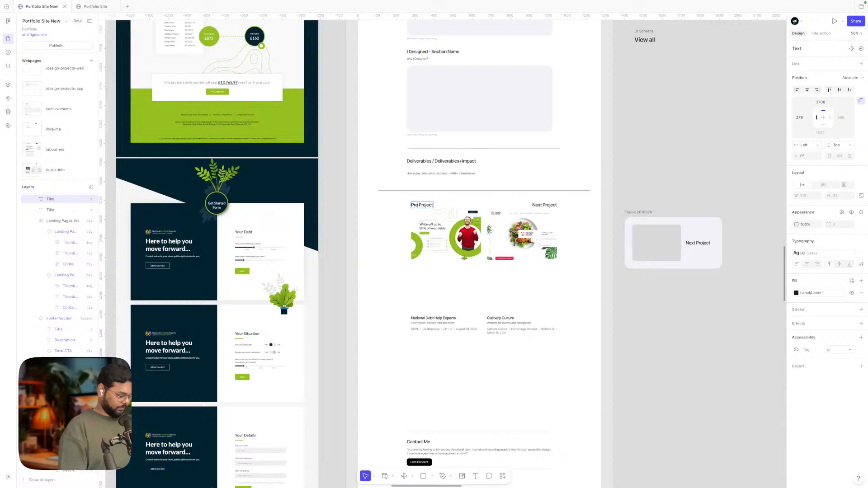
type("Previous")
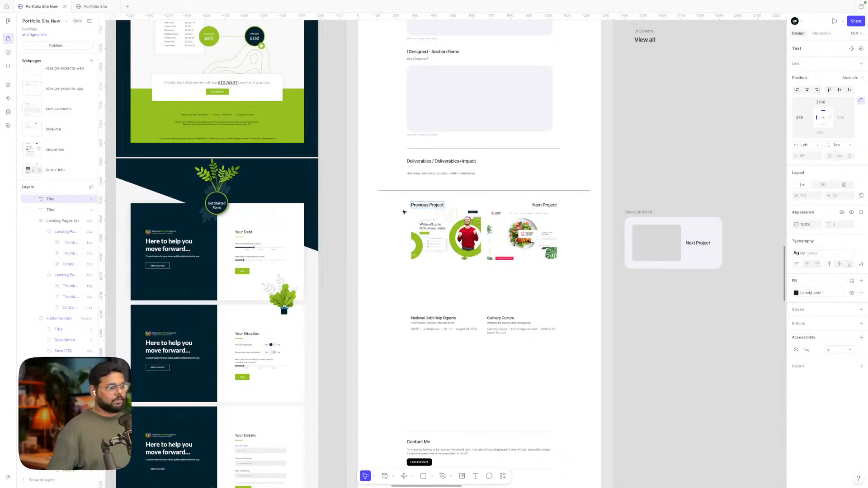
- Lower the project list slightly to leave more room beneath the "Previous Project" and "Next Project" headings
left_click(403, 282)
left_click(445, 227)
scroll(445, 226, "up", 5)
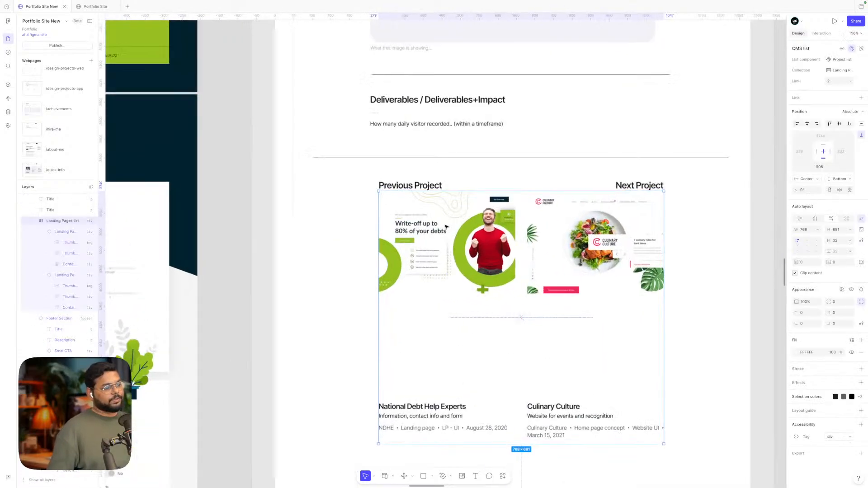
scroll(445, 227, "down", 5)
key("shift+Down")
key("shift+Down")
left_click(639, 252)
scroll(639, 251, "right", 3)
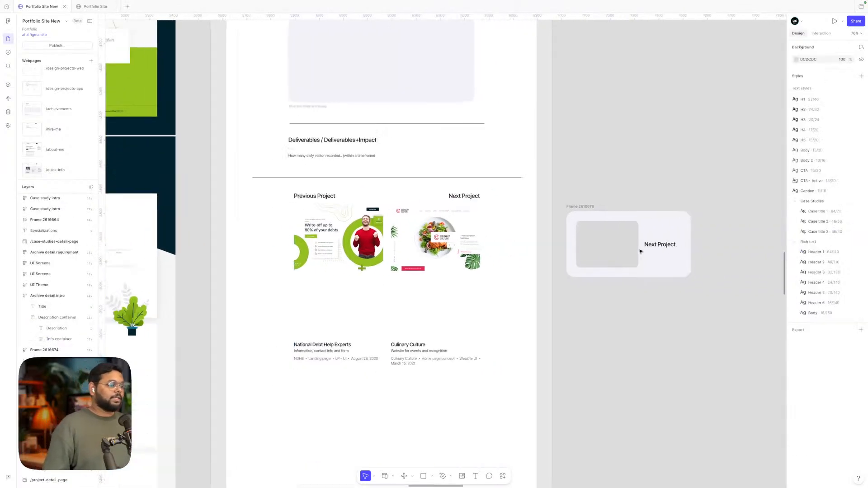
- Raise the Contact Me footer section slightly toward the project list
scroll(639, 251, "down", 5)
left_click(457, 314)
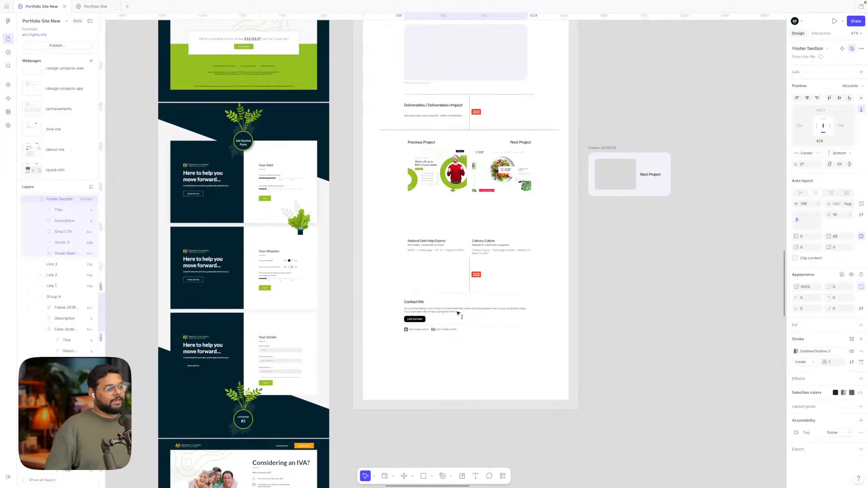
scroll(457, 314, "down", 5)
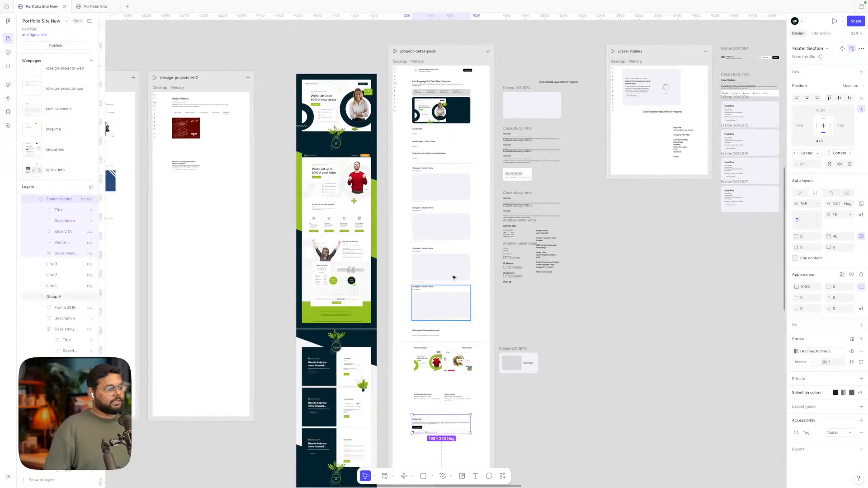
- Review the project detail template from its header to the project list, examining the four "I Designed" section groups
scroll(441, 216, "up", 5)
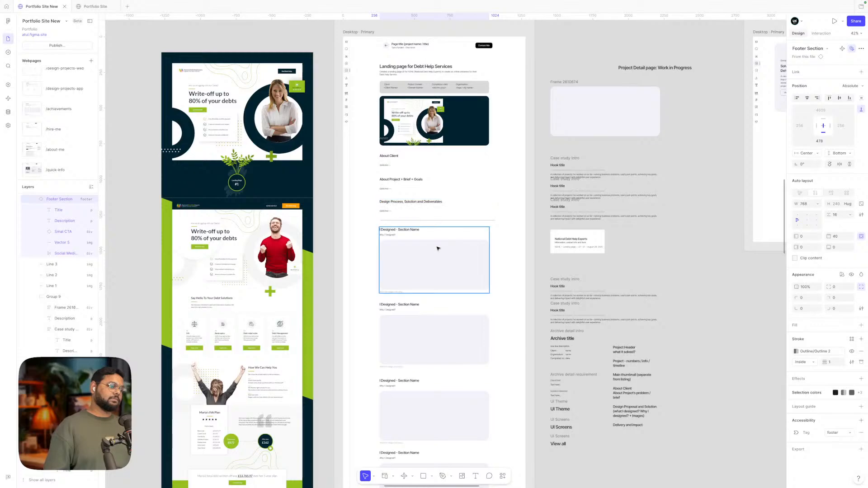
left_click(680, 259)
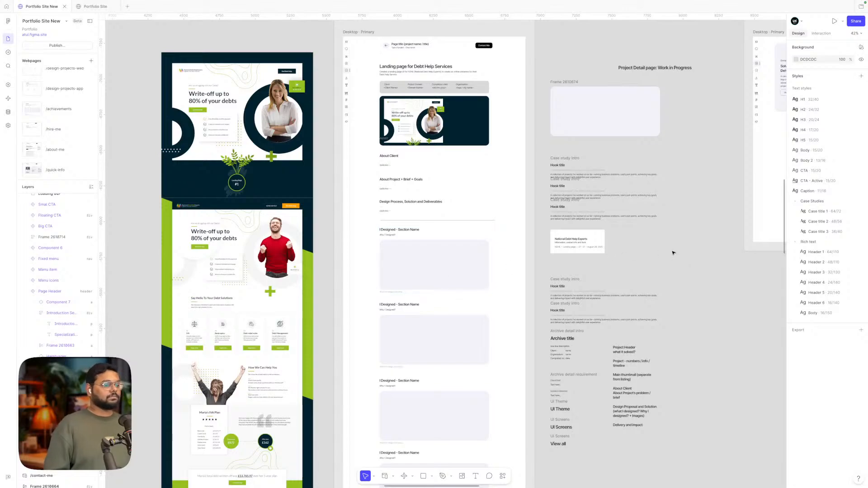
scroll(673, 253, "down", 3)
scroll(674, 253, "down", 6)
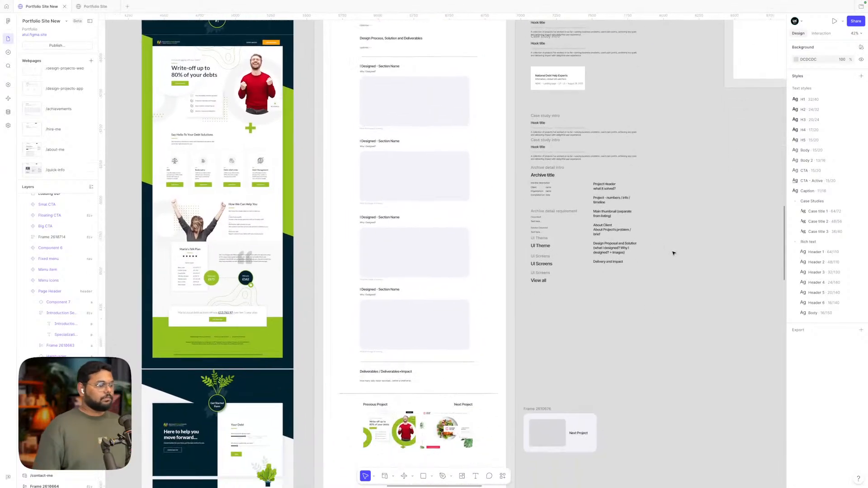
scroll(674, 254, "up", 3)
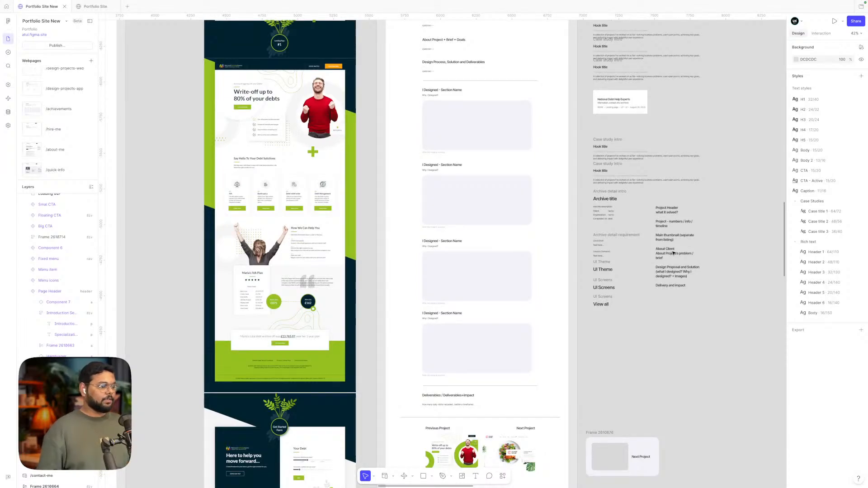
left_click(467, 346)
left_click(482, 275)
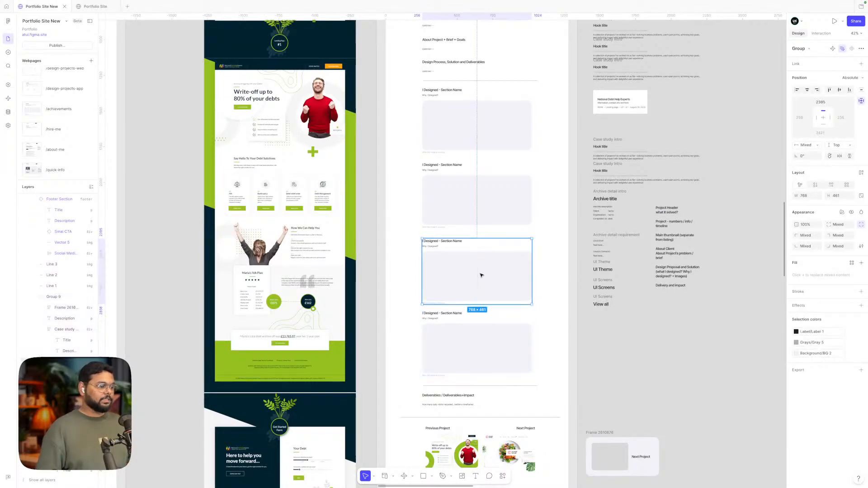
left_click(476, 203)
left_click(467, 114)
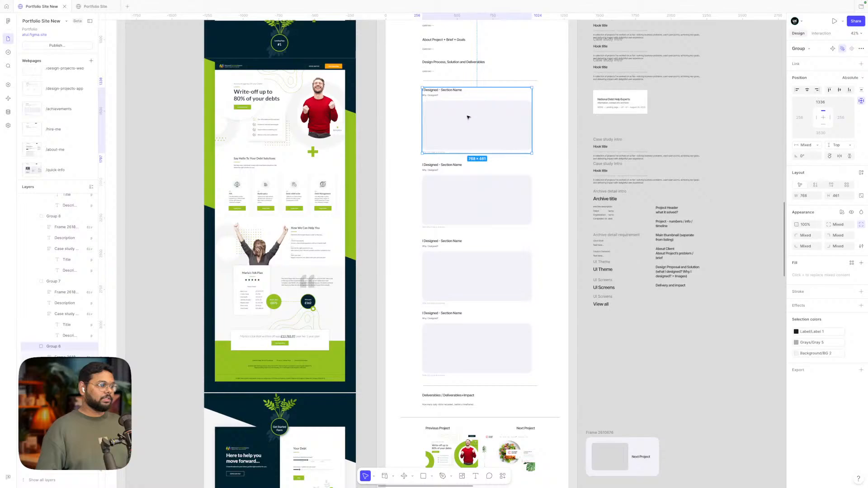
left_click(459, 204)
left_click(667, 345)
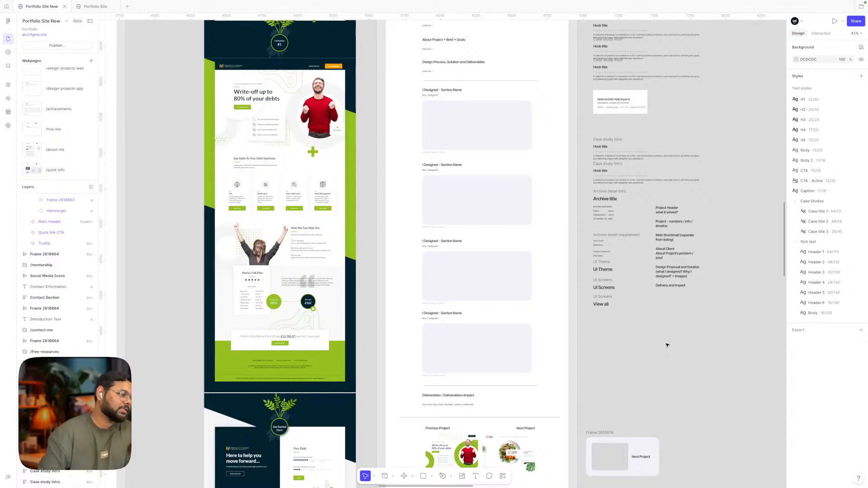
left_click(474, 143)
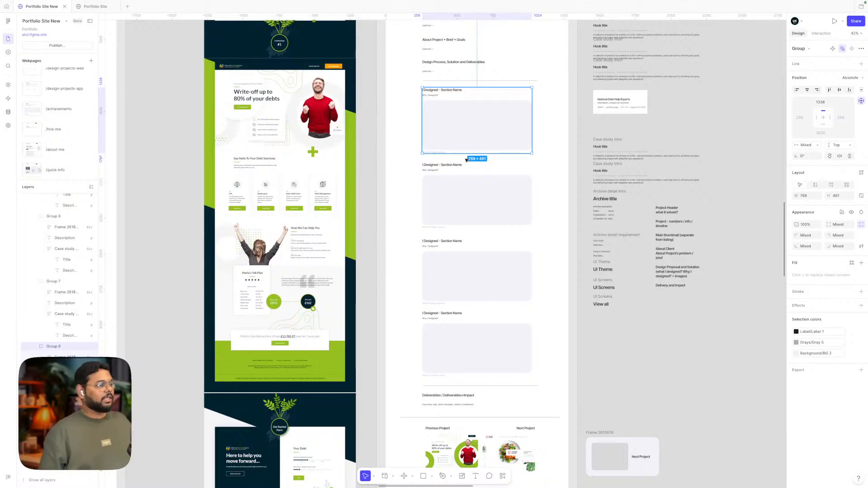
left_click(468, 183)
left_click(465, 253)
left_click(473, 323)
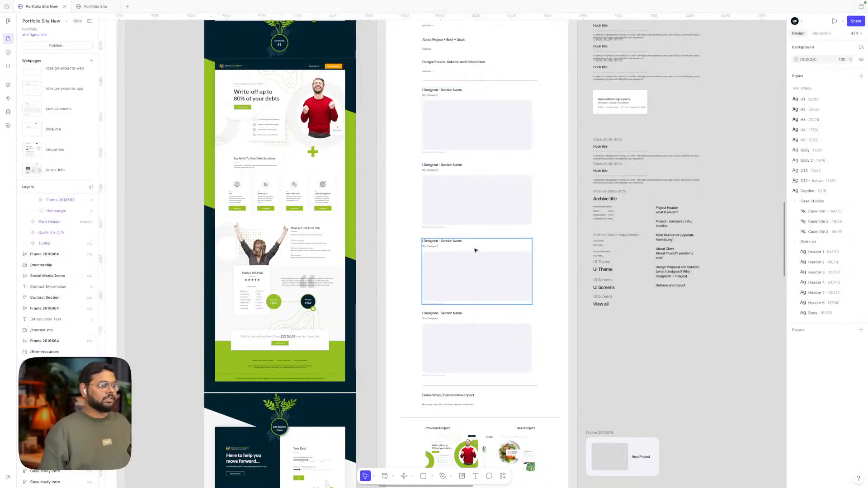
left_click(471, 194)
left_click_drag(413, 87, 542, 380)
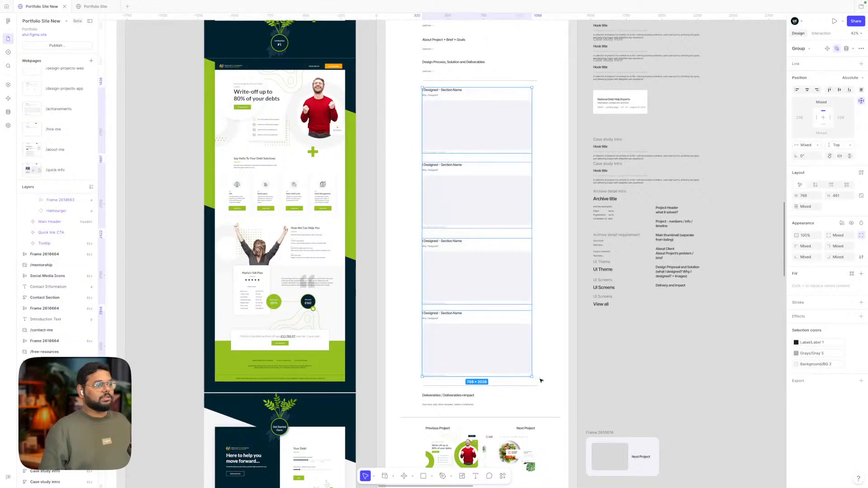
left_click(641, 376)
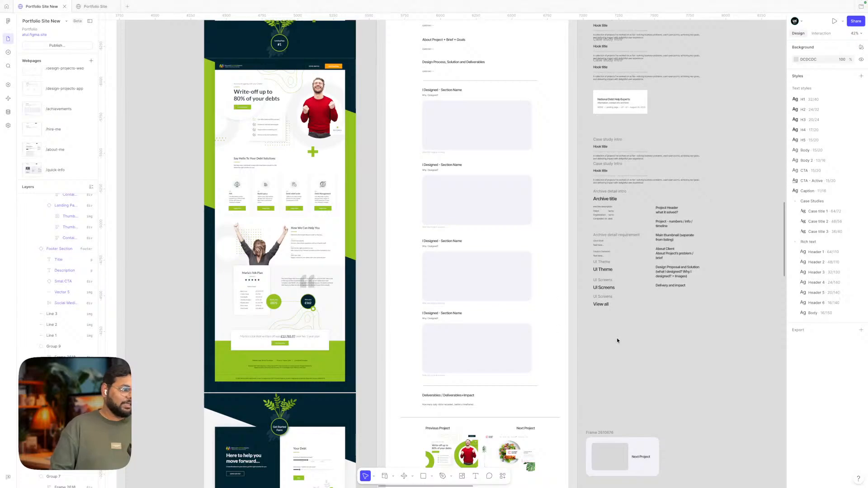
- Delete the leftover frame with the grey placeholder and "Next Project" text beside the project detail page
scroll(617, 340, "down", 1)
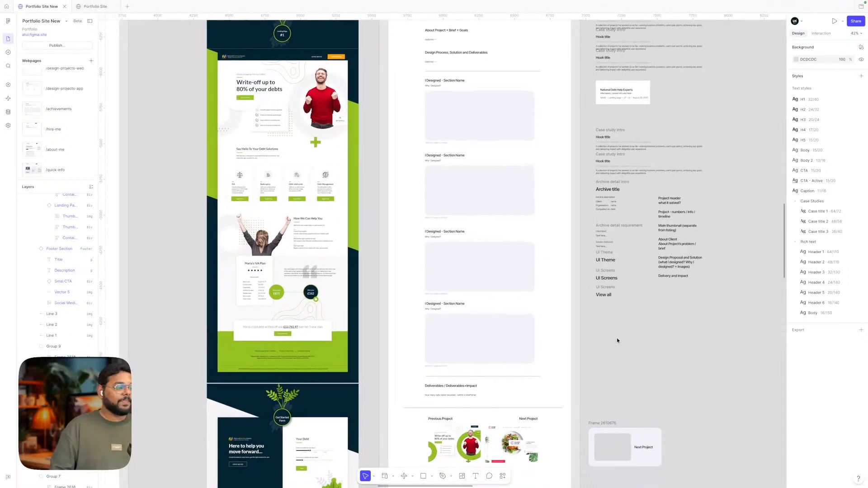
scroll(515, 240, "up", 5)
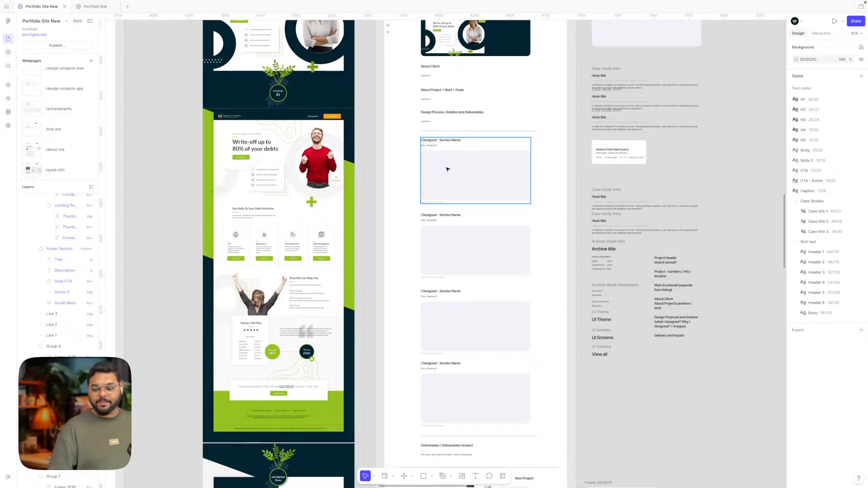
scroll(641, 381, "right", 1)
scroll(639, 383, "down", 5)
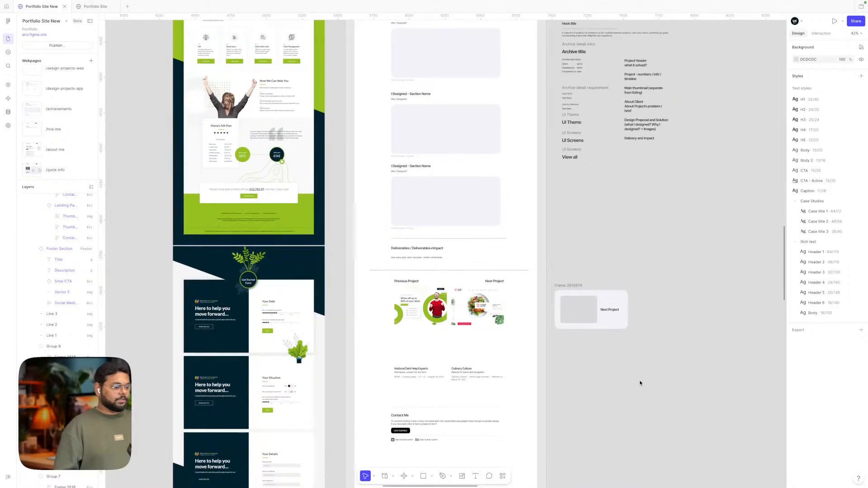
scroll(641, 380, "down", 1)
scroll(552, 356, "up", 2)
scroll(553, 356, "right", 1)
left_click(531, 381)
key("Delete")
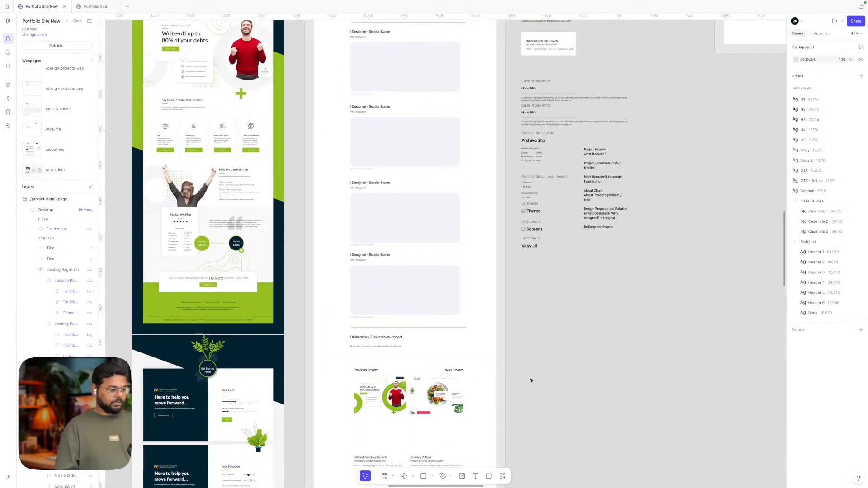
- Compare the four landing page mockup images with the project detail template beside them
scroll(525, 373, "up", 7)
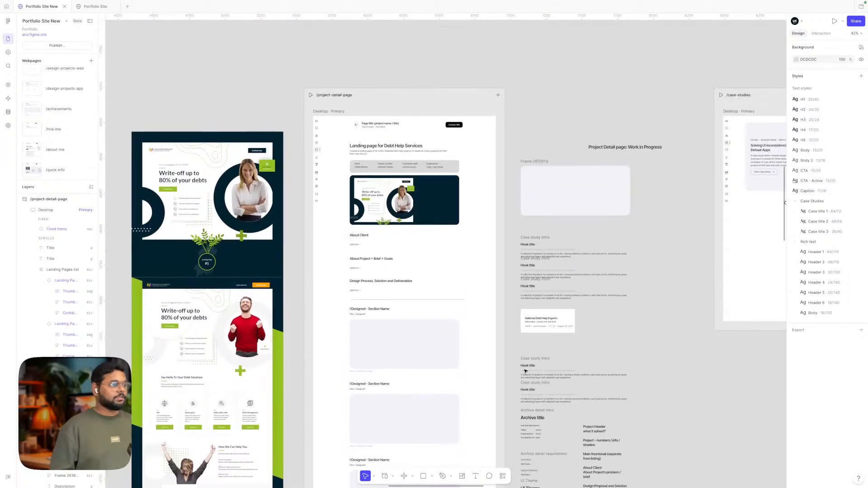
scroll(520, 367, "down", 3)
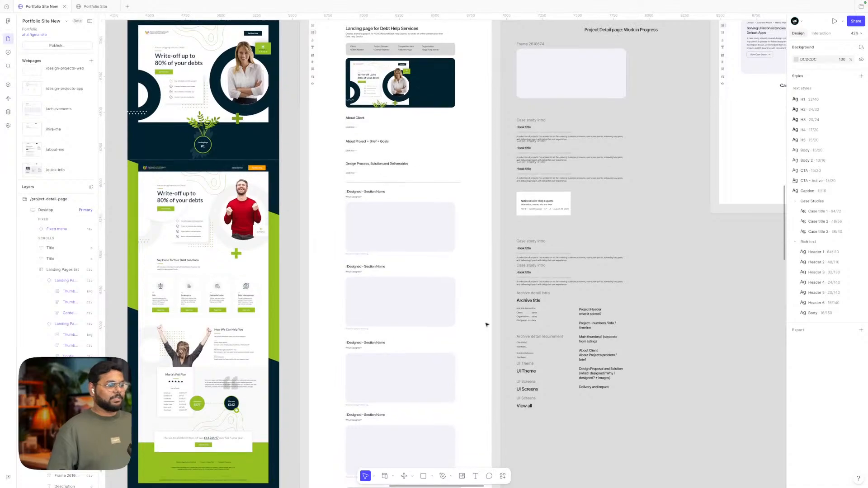
scroll(449, 260, "up", 3)
scroll(448, 260, "down", 5)
scroll(447, 260, "left", 2)
scroll(444, 193, "up", 2)
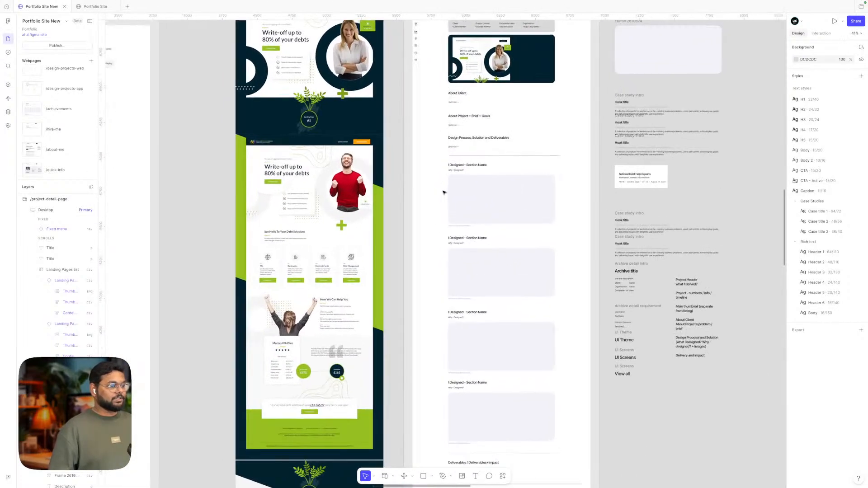
scroll(443, 192, "up", 3)
scroll(443, 193, "left", 2)
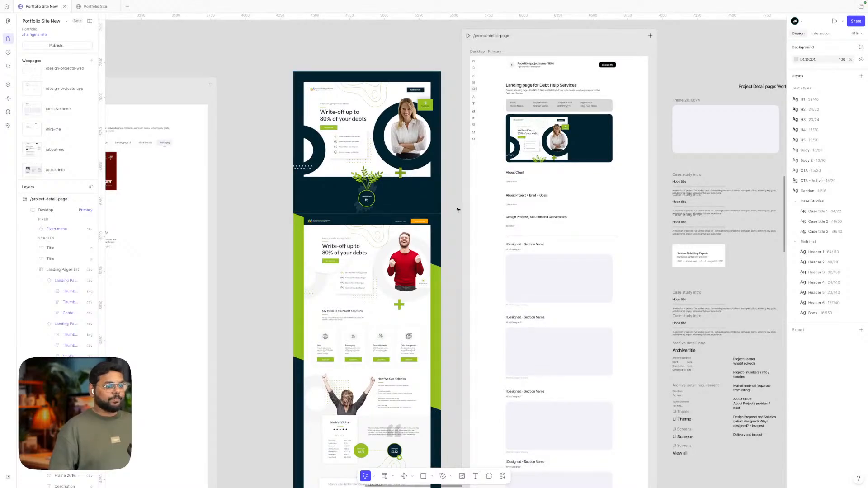
scroll(456, 183, "down", 3)
left_click_drag(453, 183, 384, 486)
scroll(410, 373, "up", 3)
left_click_drag(439, 154, 414, 154)
scroll(449, 240, "down", 3)
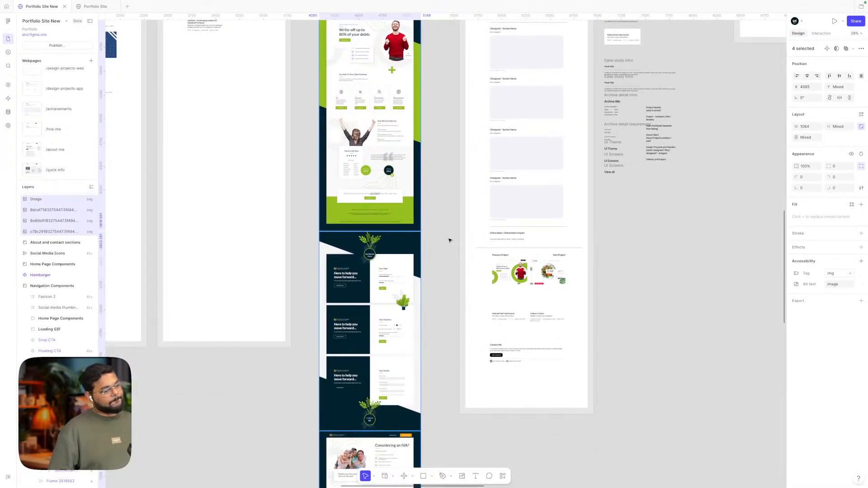
scroll(449, 240, "up", 4)
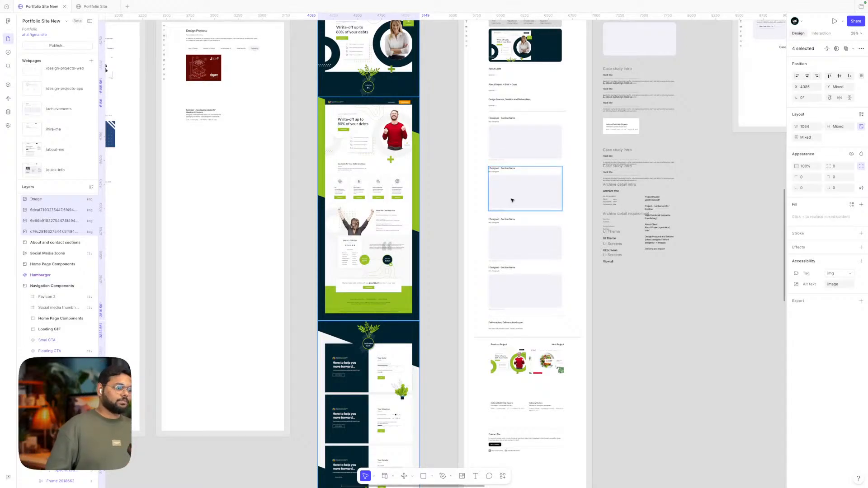
- Examine the first "I Designed" section group and its placement between the written sections and the following design sections
scroll(513, 200, "up", 3)
scroll(512, 201, "down", 2)
scroll(512, 201, "up", 2)
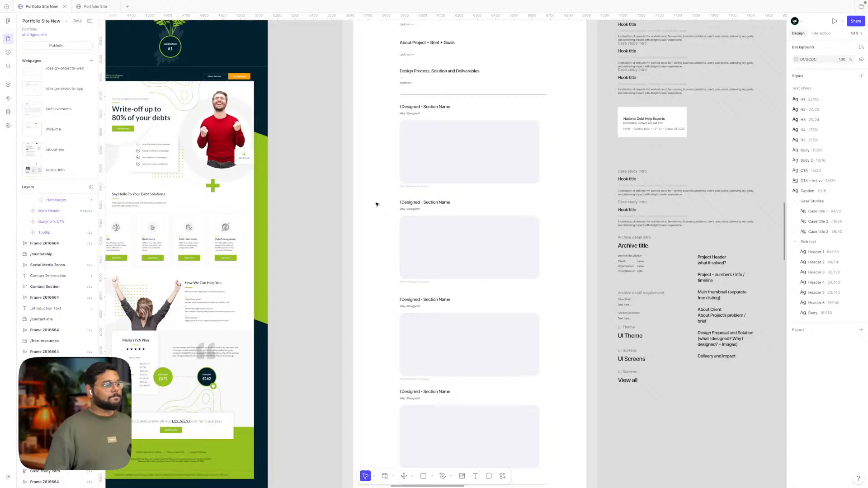
left_click(424, 186)
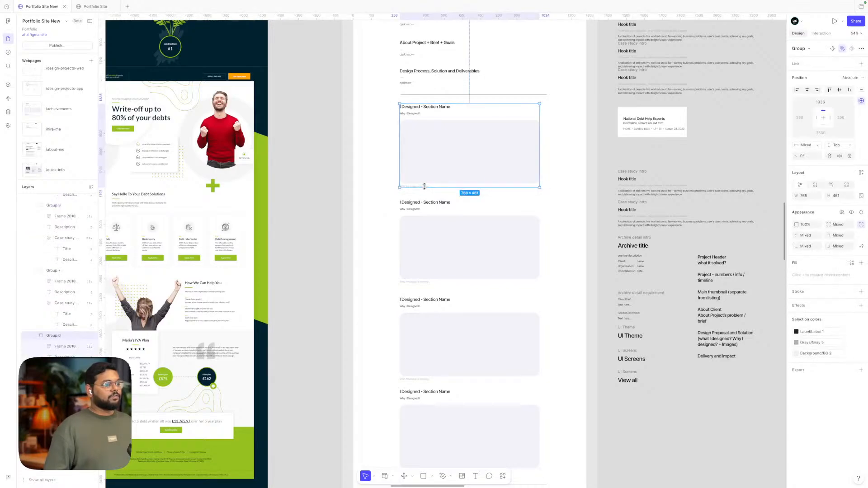
scroll(427, 148, "up", 1)
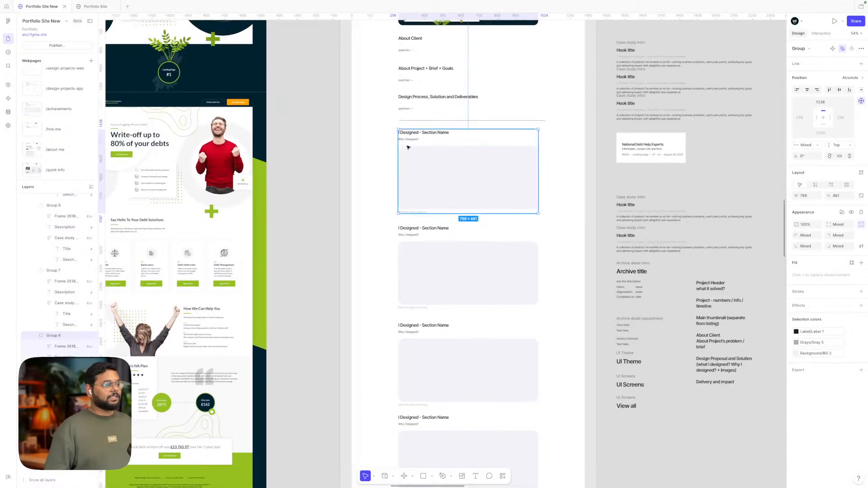
left_click(438, 182)
left_click(570, 174)
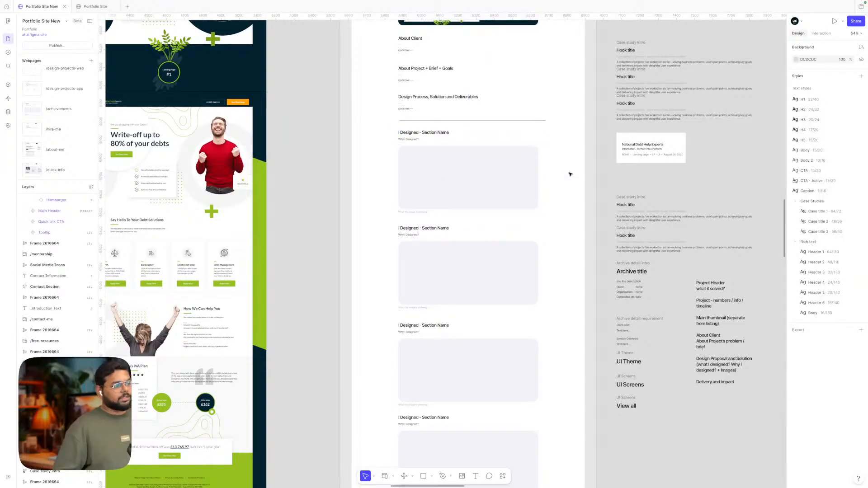
left_click(479, 188)
left_click(577, 188)
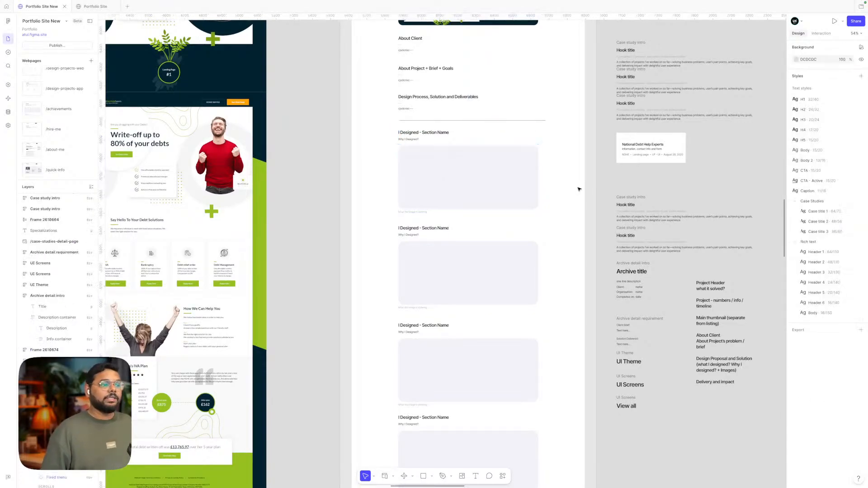
scroll(579, 189, "up", 2)
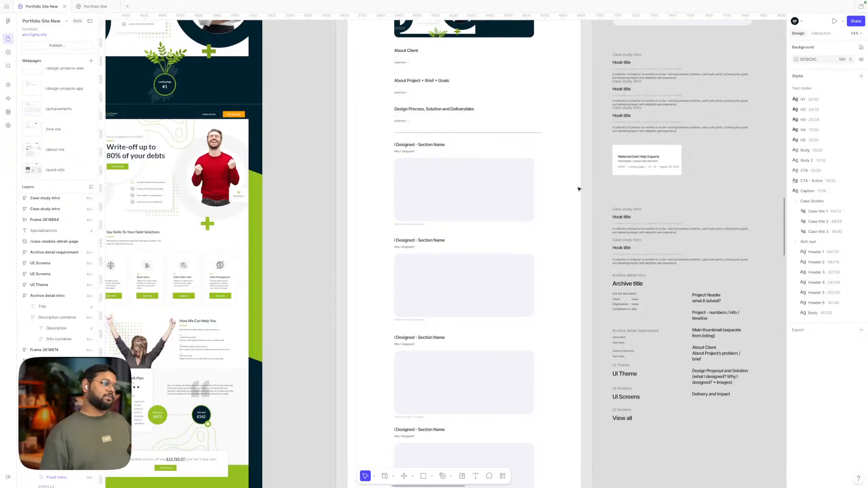
scroll(579, 189, "down", 3)
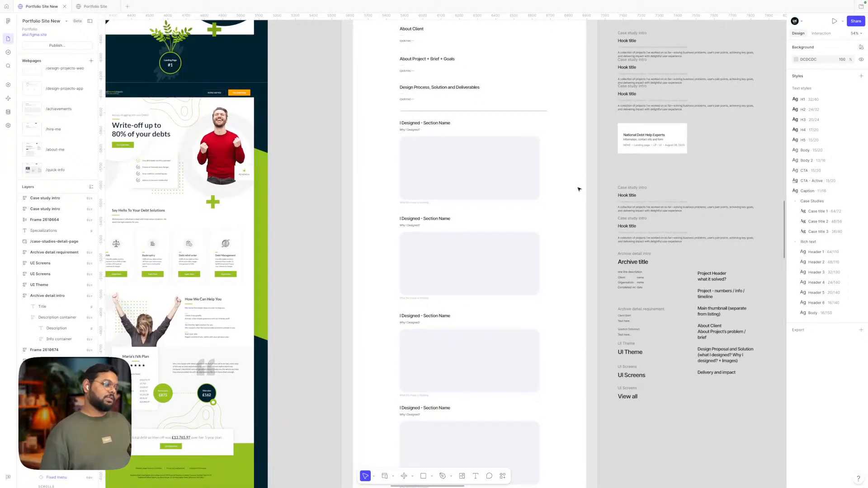
- Examine the National Debt Help Experts item's fields, including its rich text area, in the Landing Pages collection
left_click(496, 183)
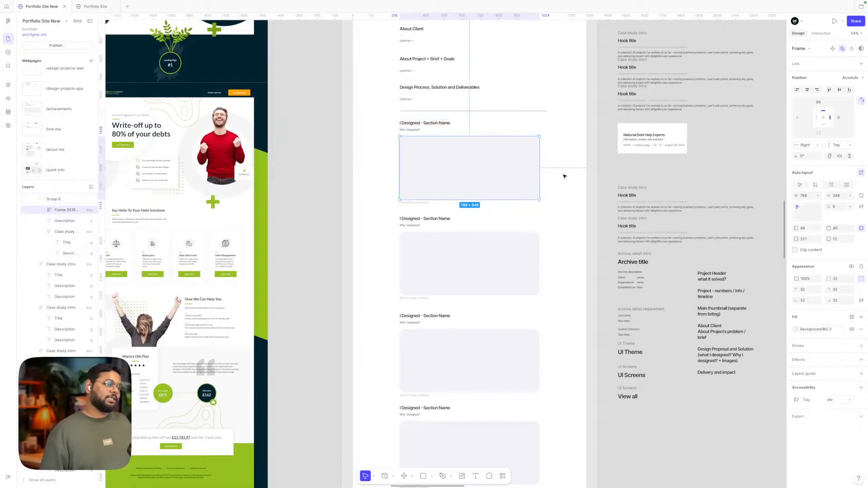
left_click(512, 176)
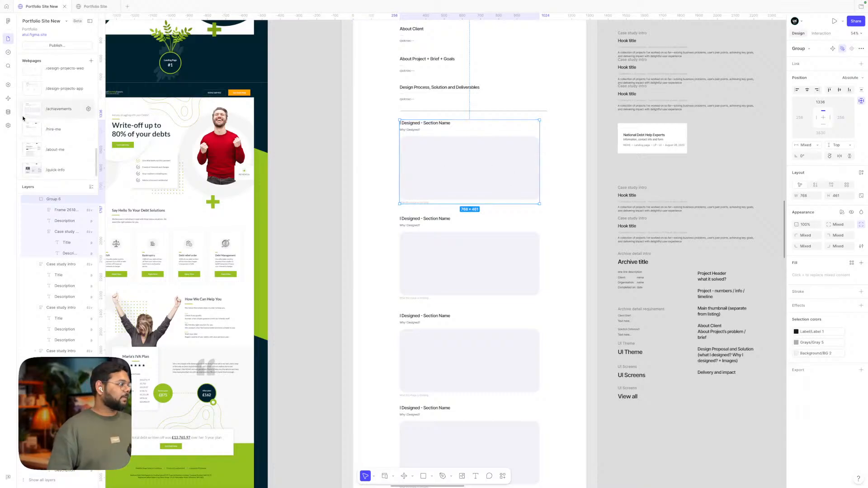
left_click(9, 112)
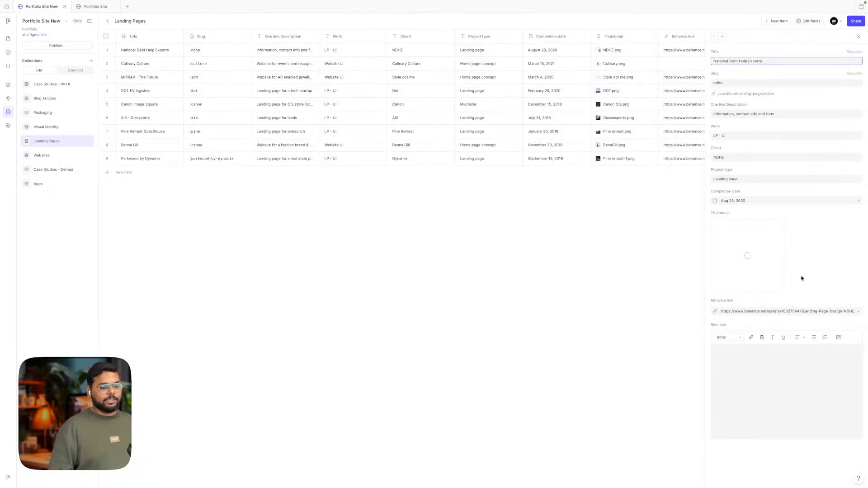
left_click(780, 363)
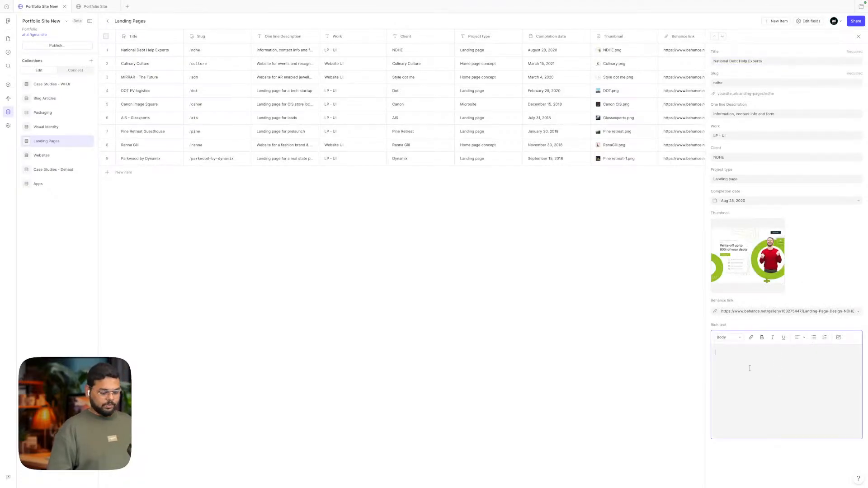
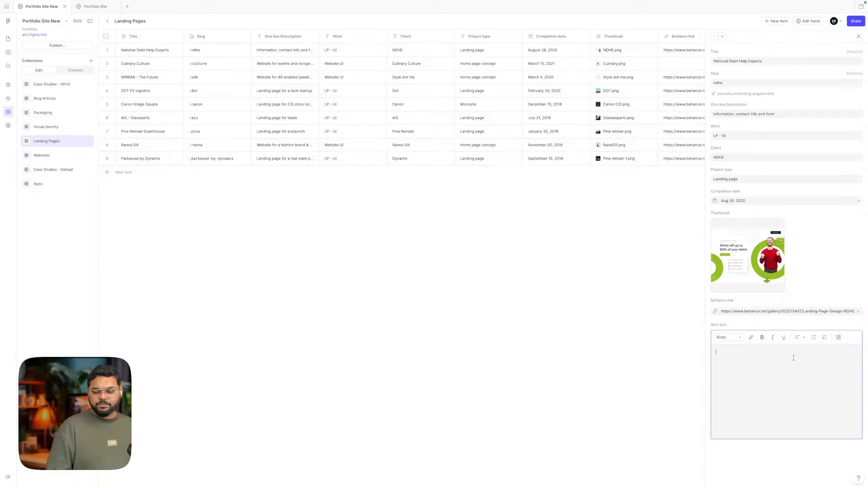
key("super+Tab")
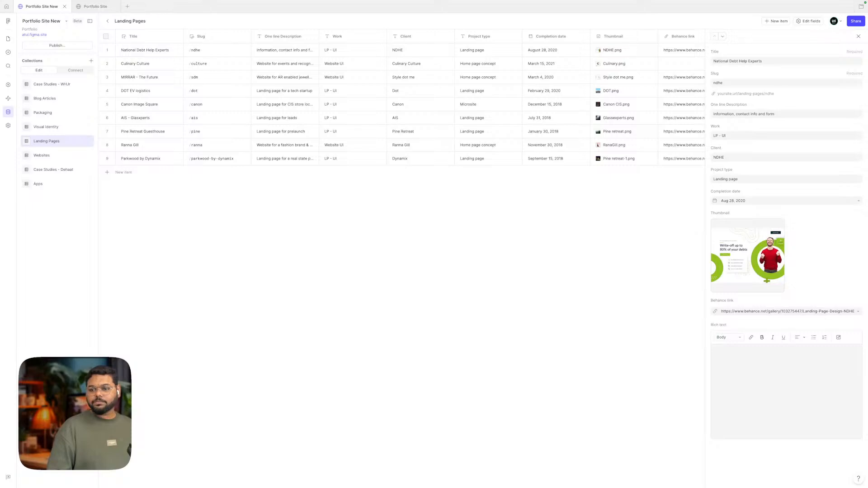
left_click(488, 284)
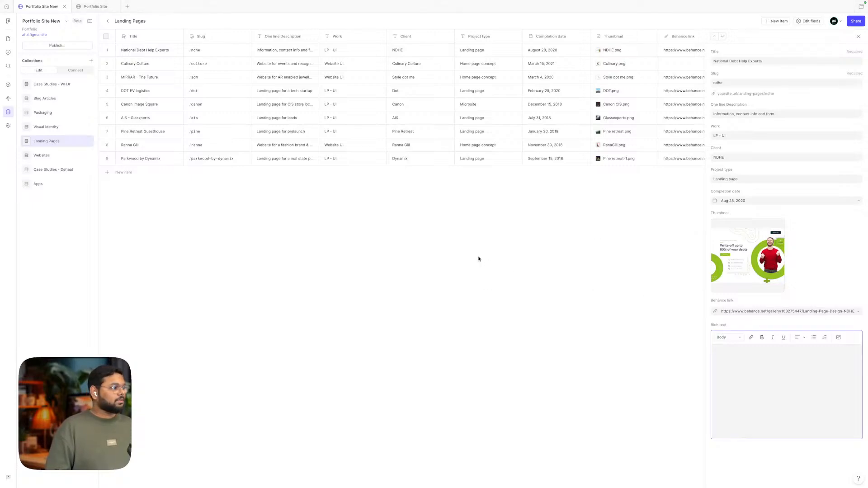
- Return to the page canvas and review the project detail template from its header to the previous/next project list
left_click(8, 39)
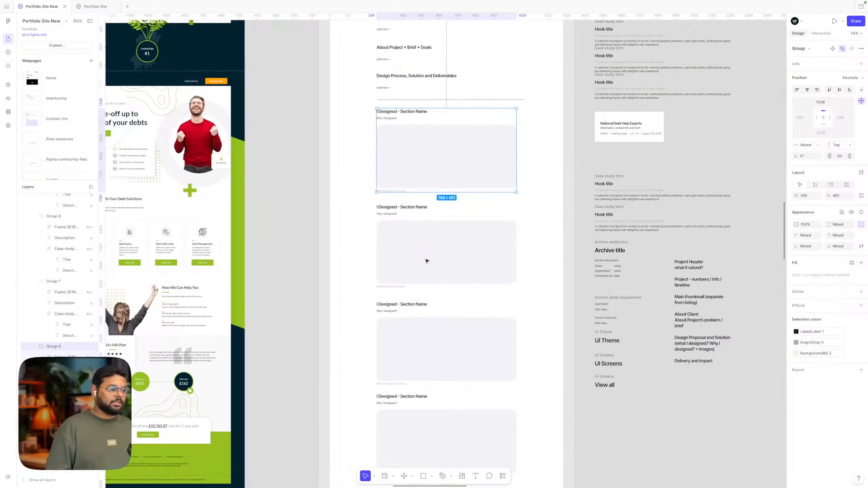
left_click(536, 240)
scroll(538, 240, "right", 3)
scroll(538, 240, "up", 1)
scroll(578, 183, "right", 2)
scroll(578, 183, "down", 2)
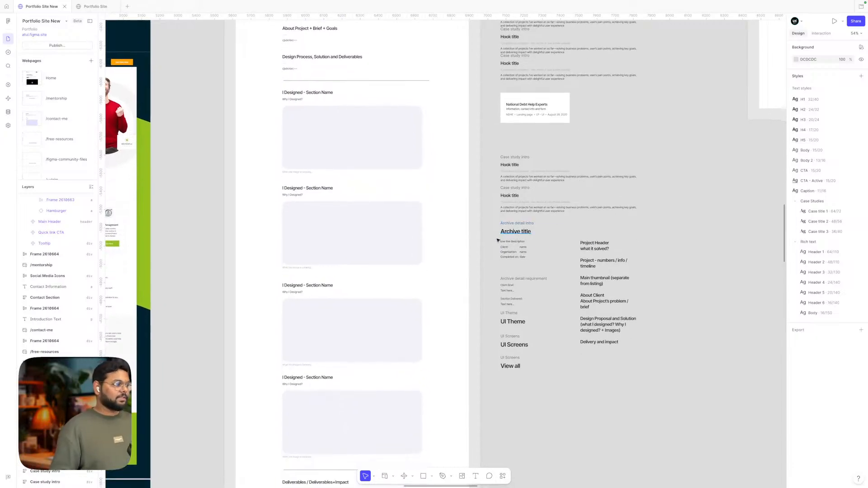
scroll(465, 244, "down", 3)
scroll(465, 245, "down", 1)
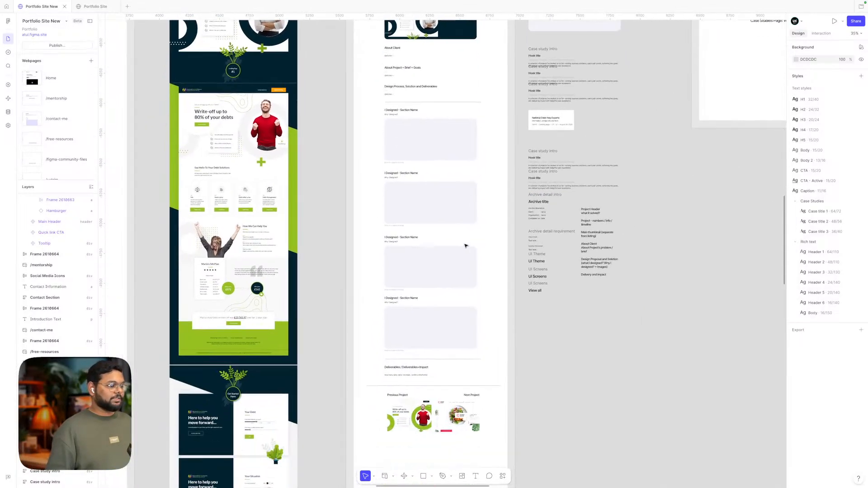
left_click_drag(393, 265, 489, 349)
left_click(530, 346)
scroll(450, 223, "up", 3)
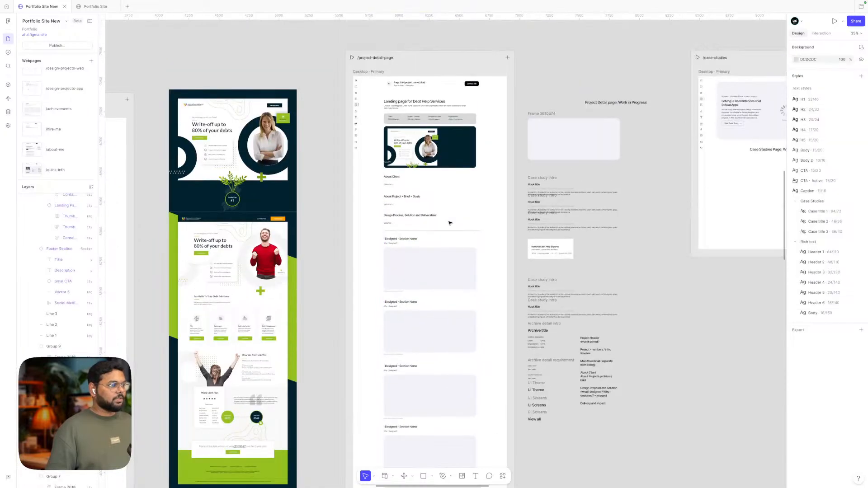
scroll(449, 219, "up", 3)
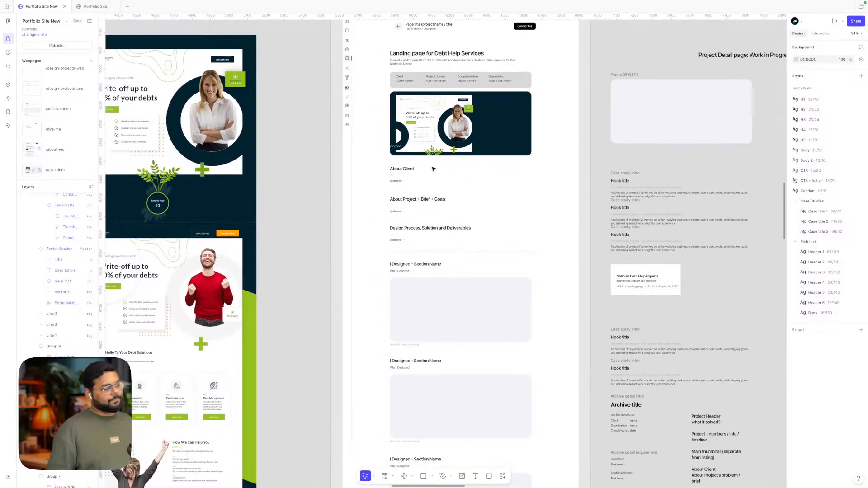
scroll(432, 169, "down", 1)
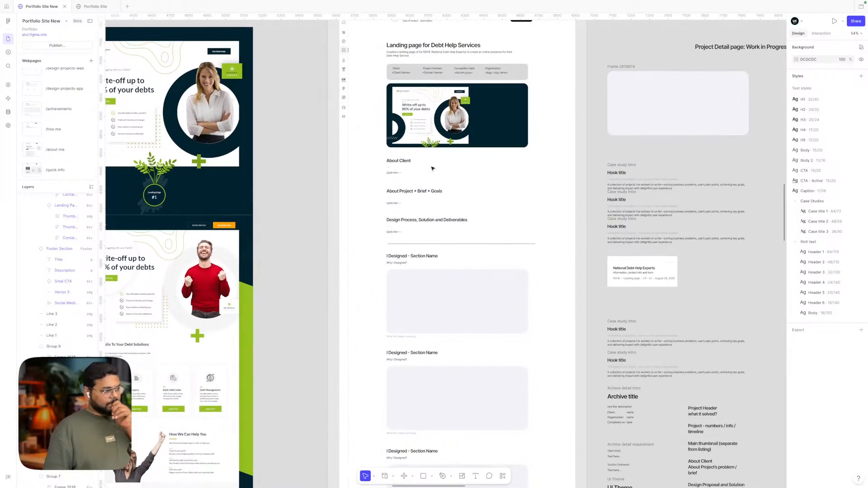
scroll(432, 168, "up", 3)
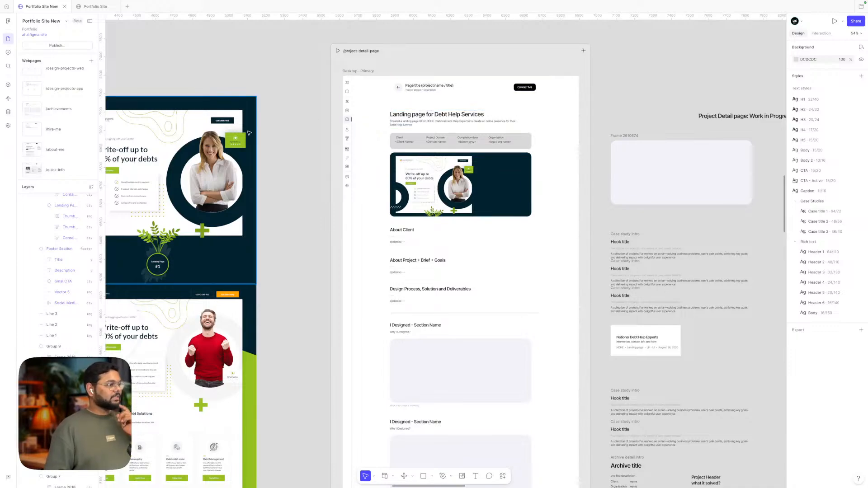
scroll(360, 143, "down", 1)
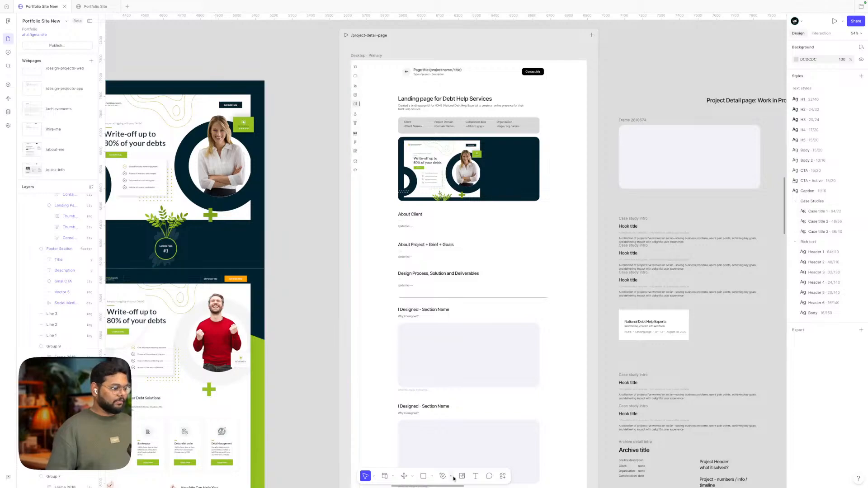
scroll(631, 360, "down", 3)
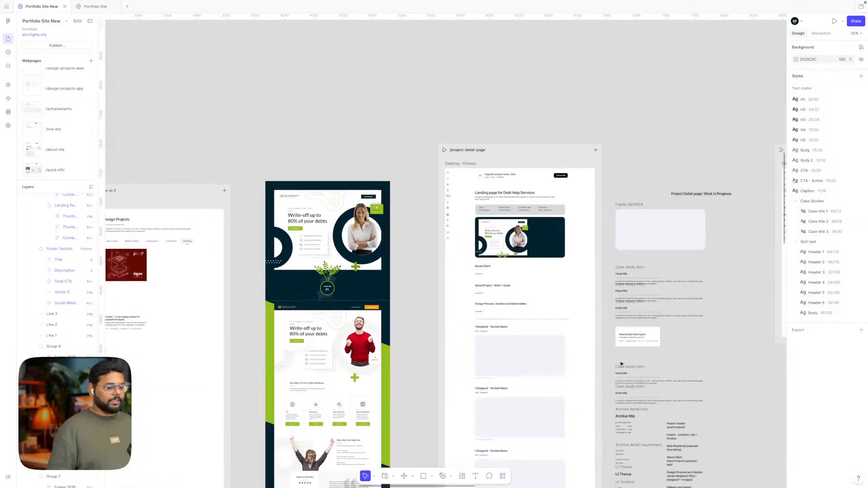
- Copy the "Project Header" outline text into the gap between the landing page mockup and the project detail page
left_click(679, 427)
left_click_drag(680, 429, 407, 184)
scroll(408, 184, "up", 5)
- Rewrite the first two lines of the copied outline as "Project Title" and "Project Type"
double_click(408, 184)
triple_click(410, 177)
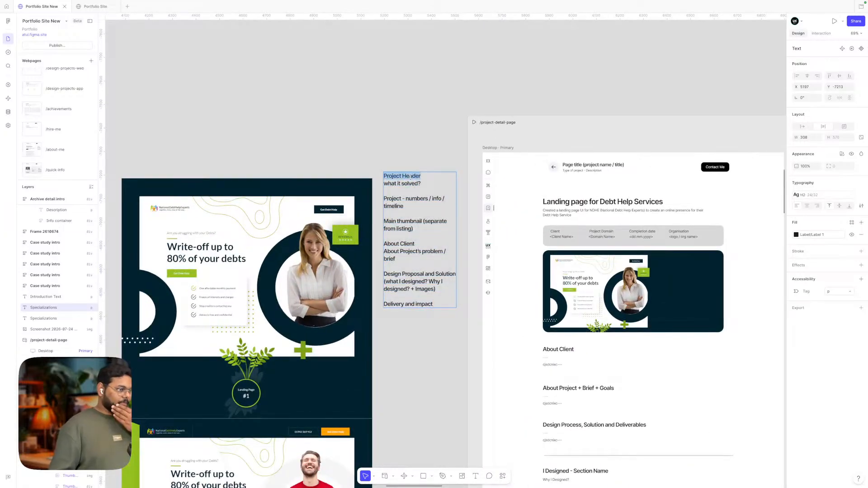
double_click(410, 176)
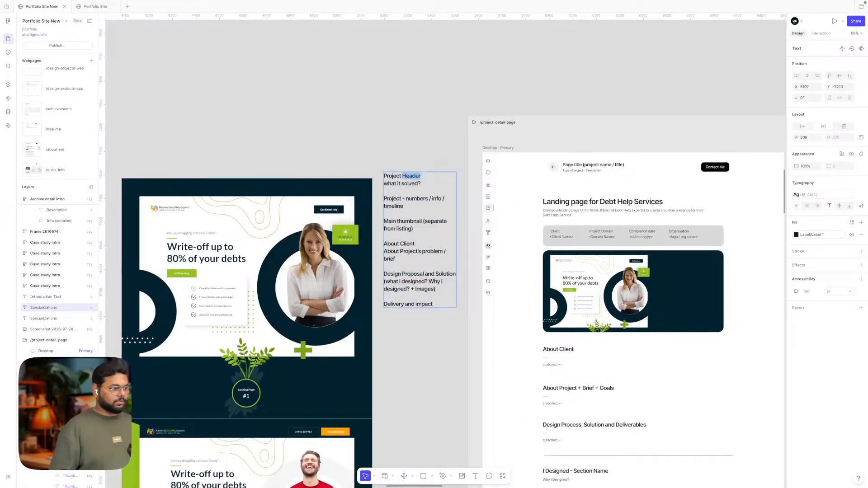
type("Title")
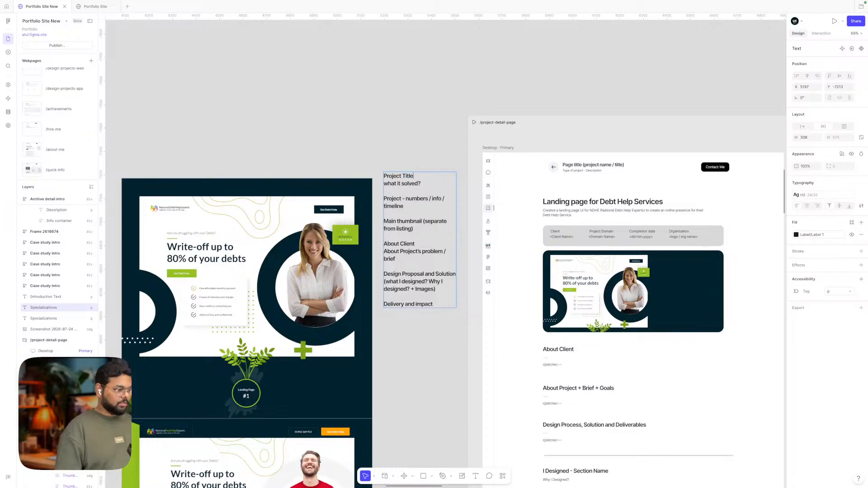
left_click_drag(422, 184, 380, 186)
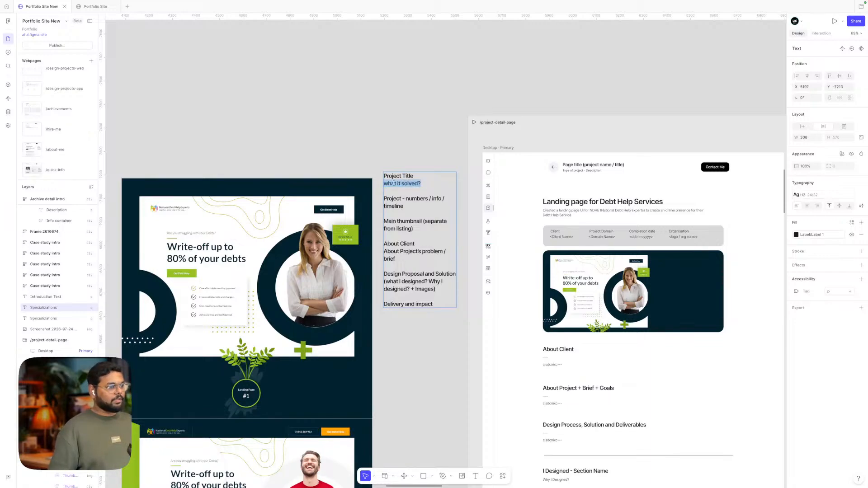
left_click_drag(422, 183, 373, 184)
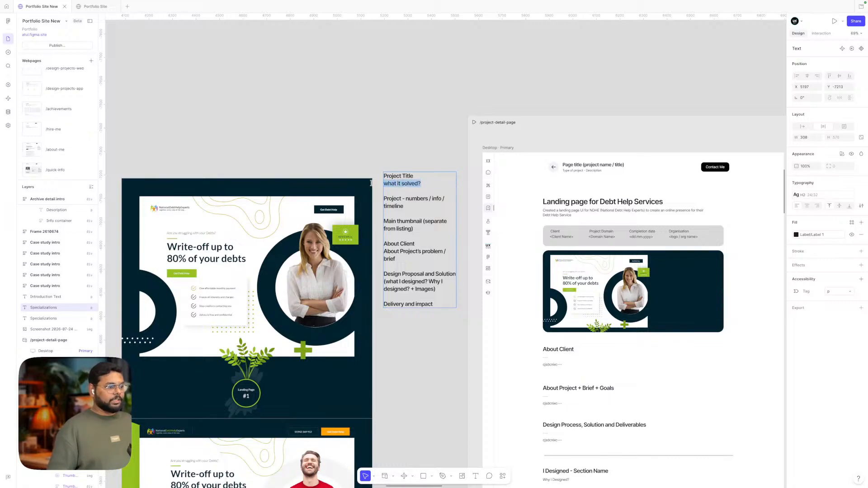
type("Project T")
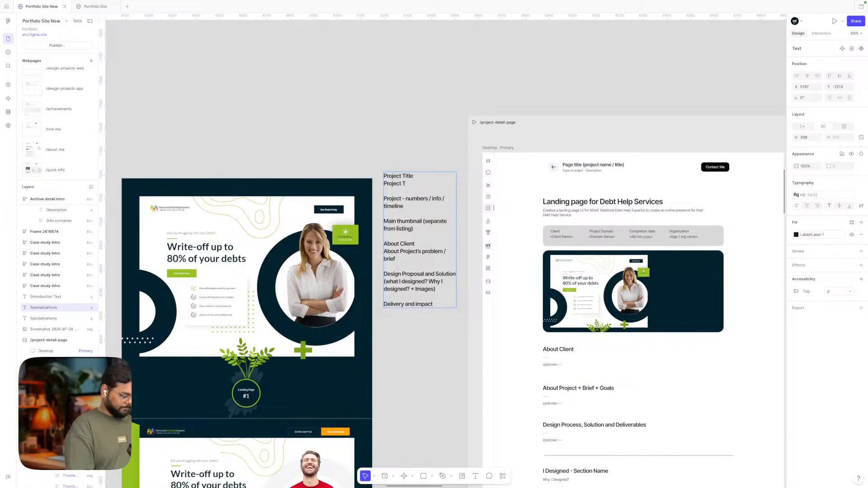
type("ype")
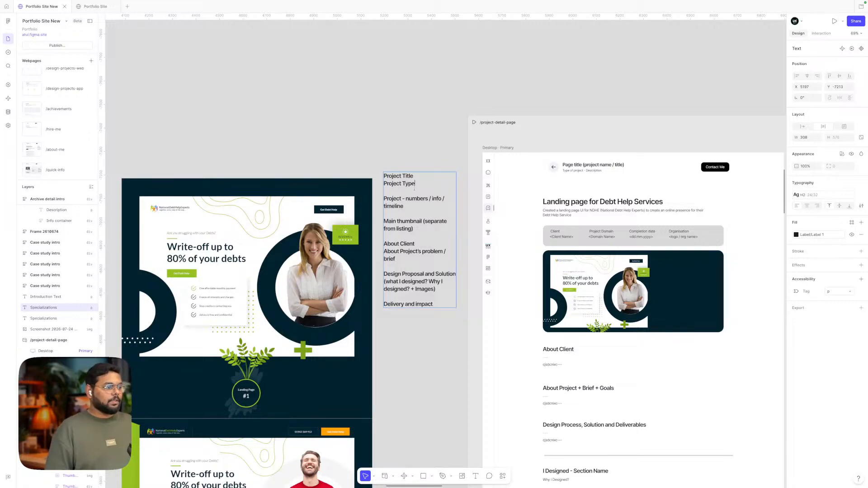
- Replace everything below "Project Type" in the copied outline with a "Project Header" line
double_click(410, 199)
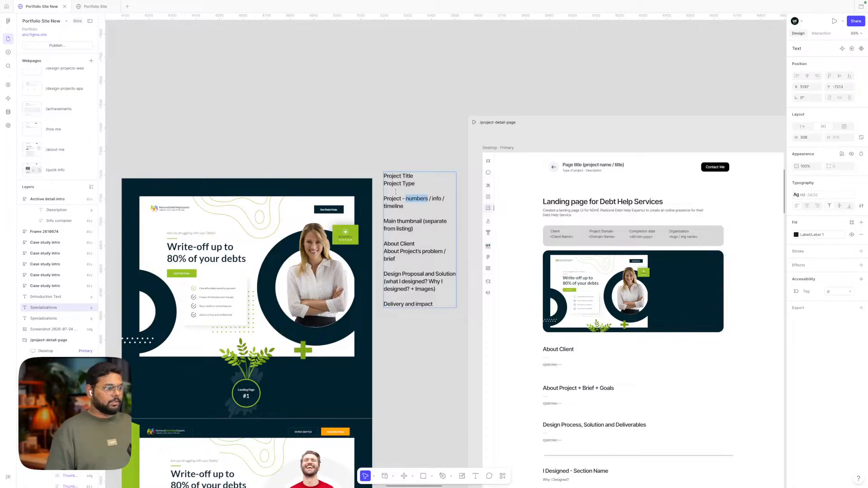
left_click_drag(395, 191, 446, 332)
key("BackSpace")
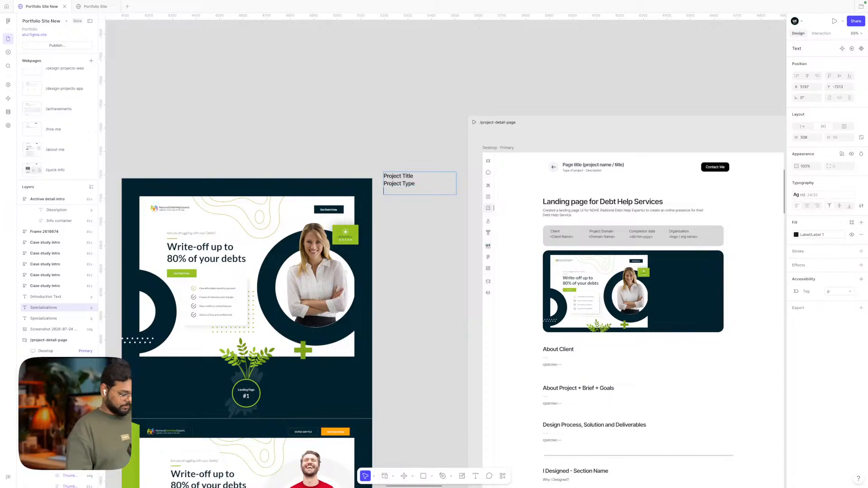
type("Project H")
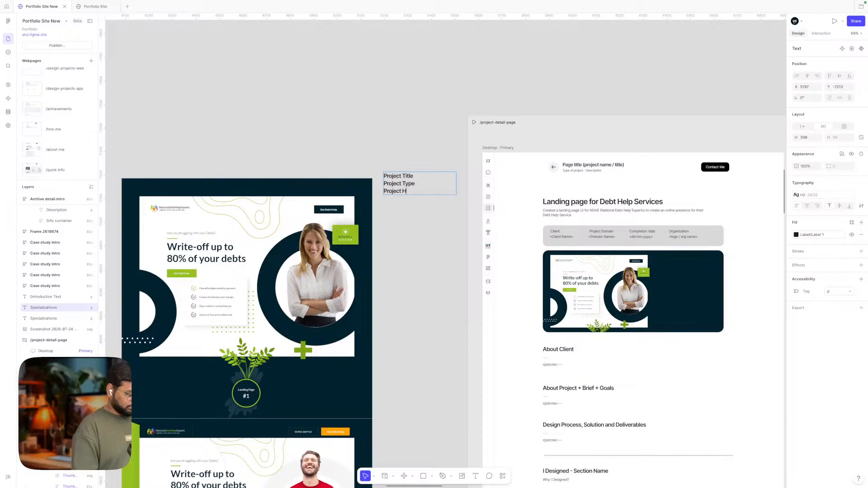
type("eader")
key("Return")
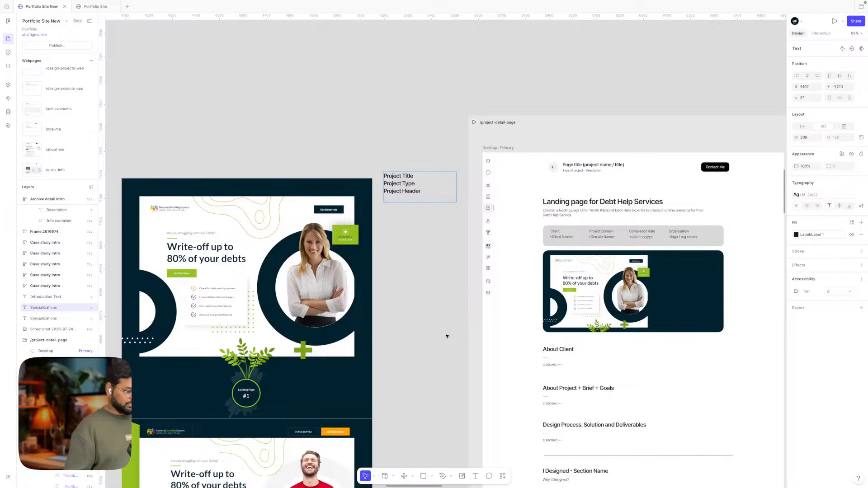
- Add the line "One line description (what it solved?)" below "Project Header" in the copied outline, followed by an empty line
type("One line description (what")
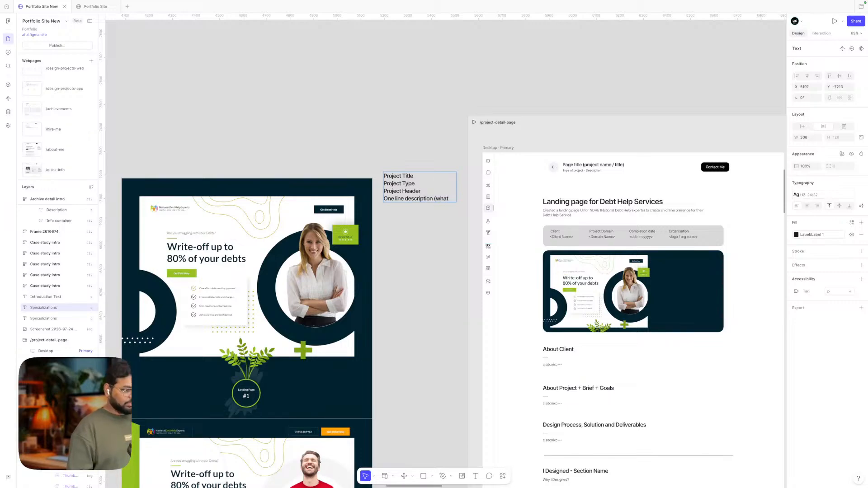
scroll(442, 251, "down", 4)
scroll(443, 251, "down", 3)
scroll(443, 250, "down", 1)
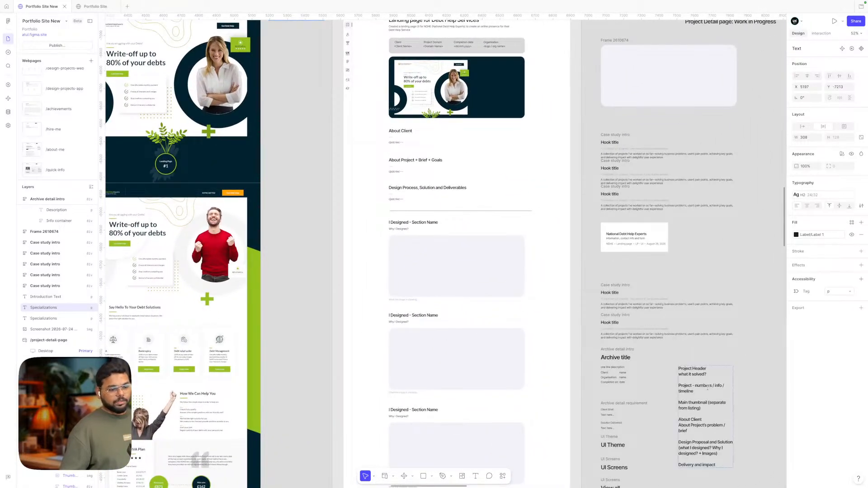
scroll(672, 383, "down", 1)
scroll(672, 384, "right", 1)
scroll(429, 166, "up", 6)
scroll(429, 166, "left", 3)
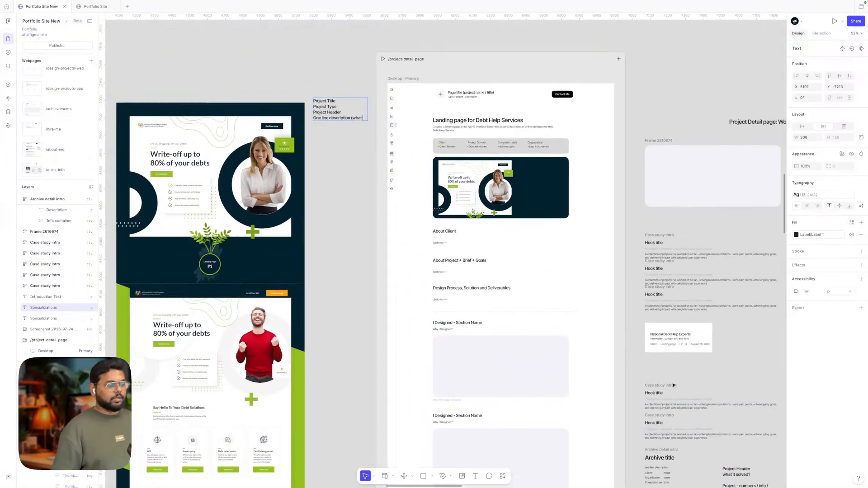
scroll(354, 116, "up", 5)
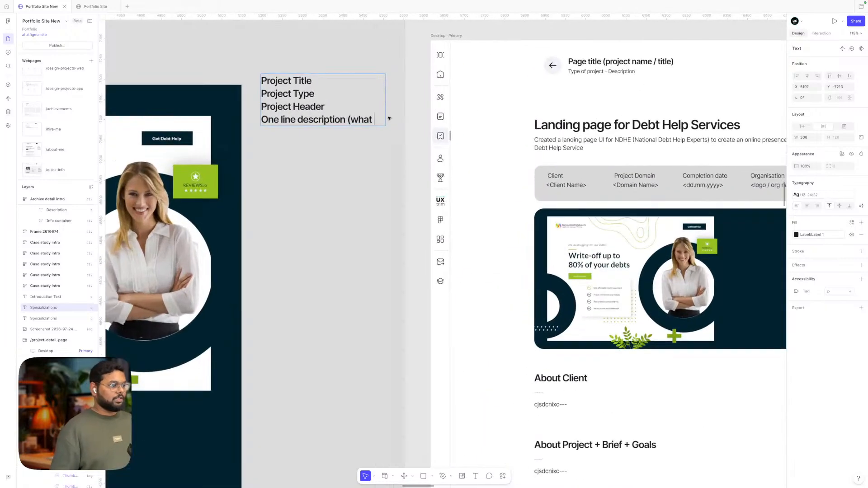
type("it sol")
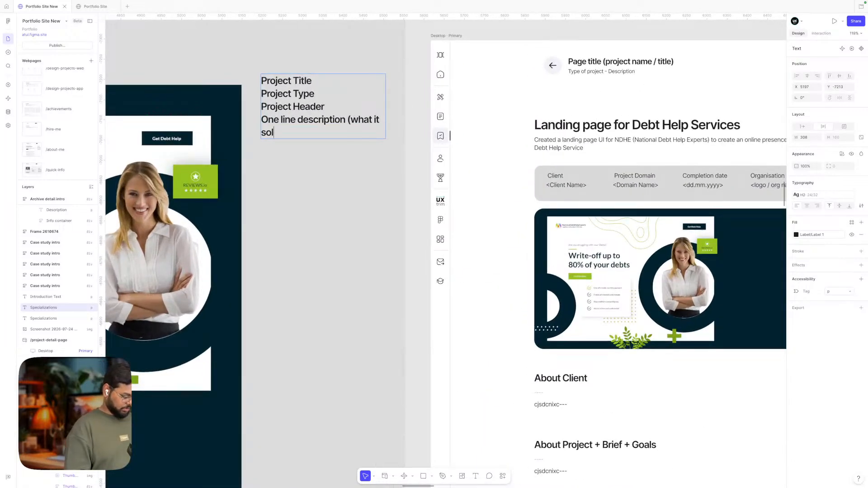
type("ved)")
key("Return")
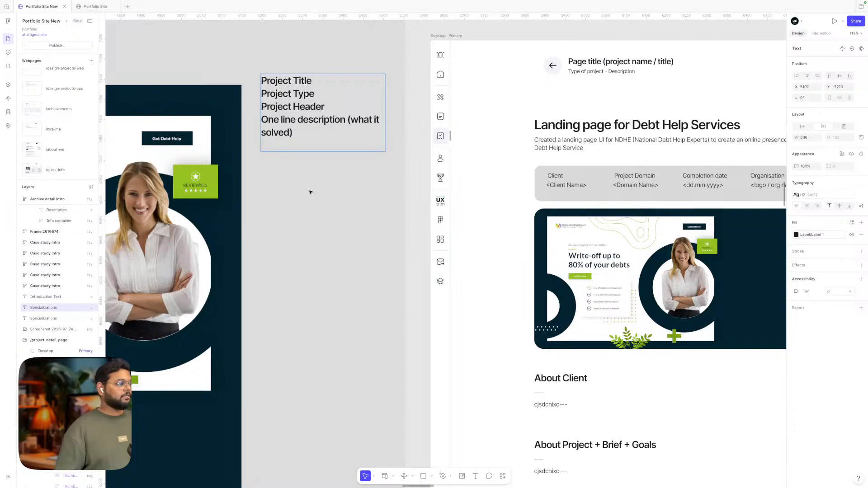
left_click(290, 132)
type("?")
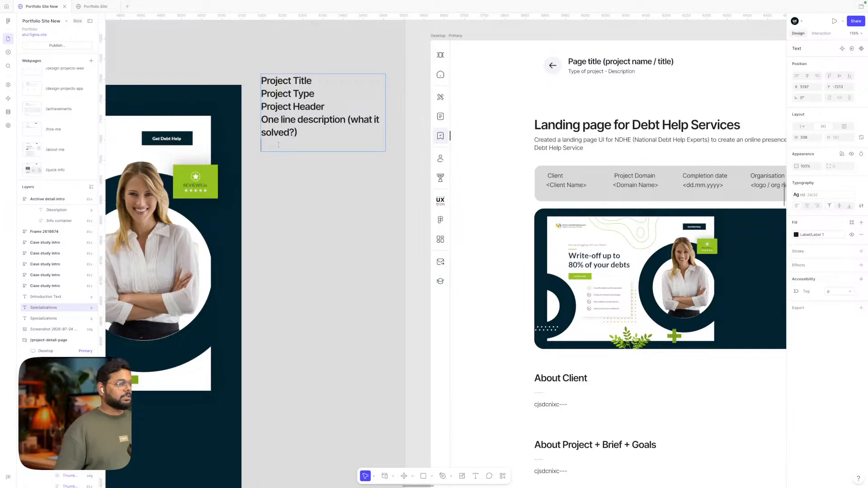
scroll(354, 165, "down", 5)
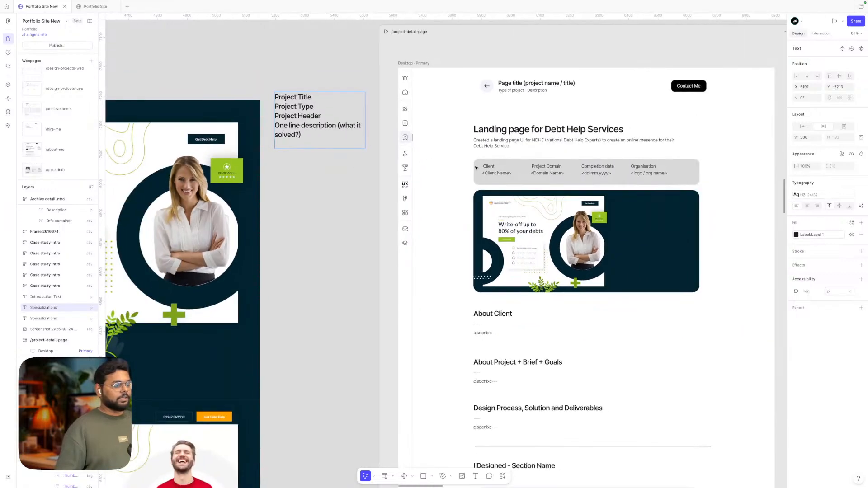
- Add the lines "Clients", "Project Domain" and "Completion date" to the content field list below the one-line description
type("C")
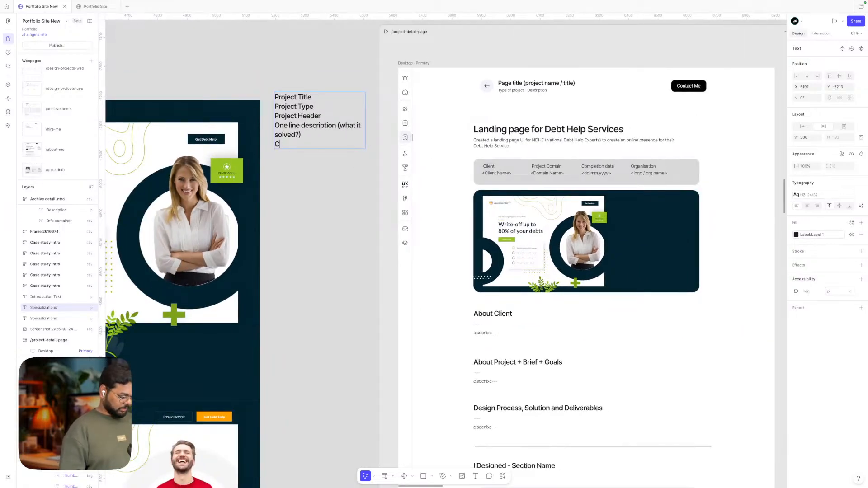
type("lient")
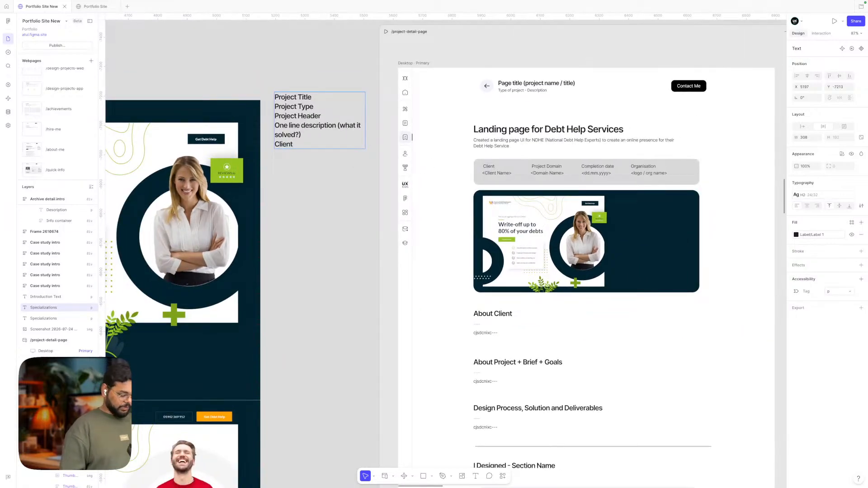
type("s")
key("Return")
type("Project Domain")
key("Return")
type("Complete")
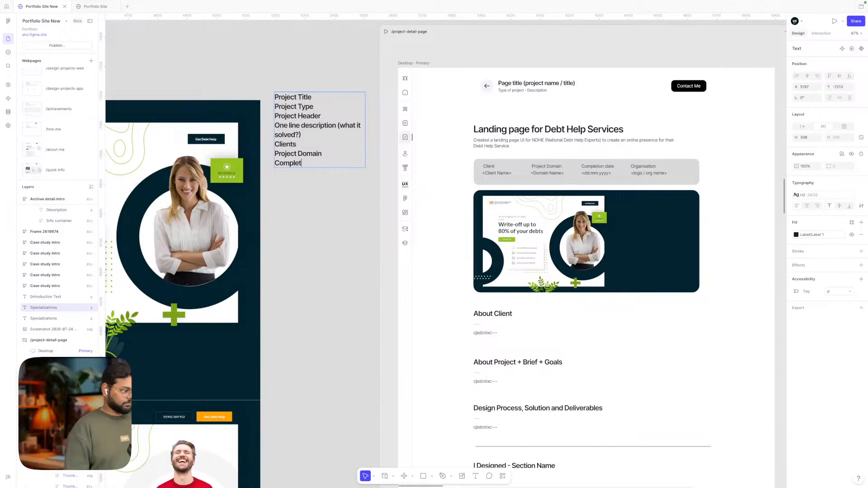
type("ion date")
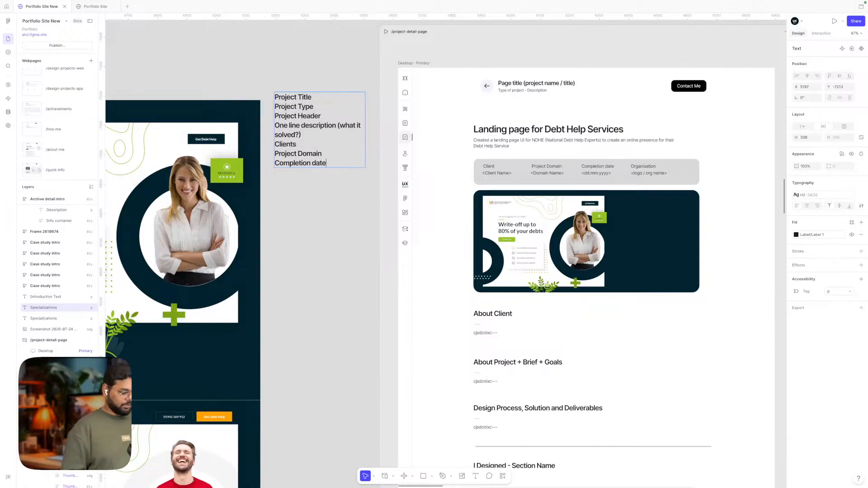
key("Return")
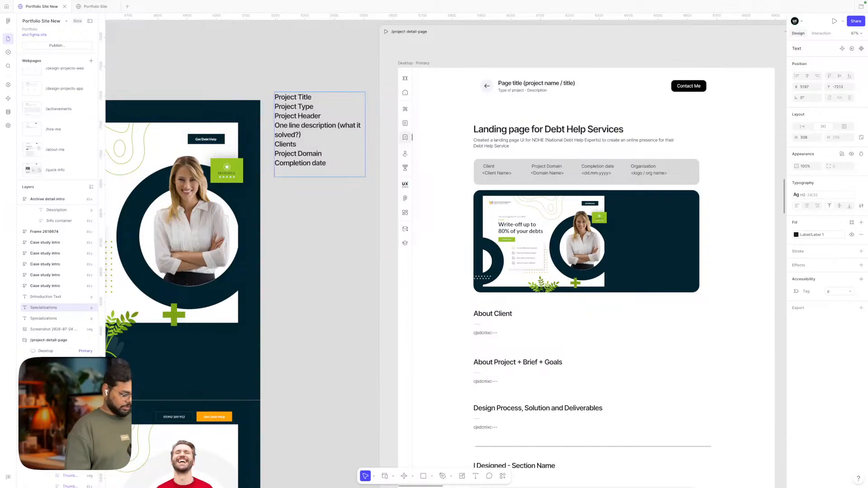
- Add the line "Organisation (name / logo)" below "Completion date" and start a new line under it
type("Organisation (name / ")
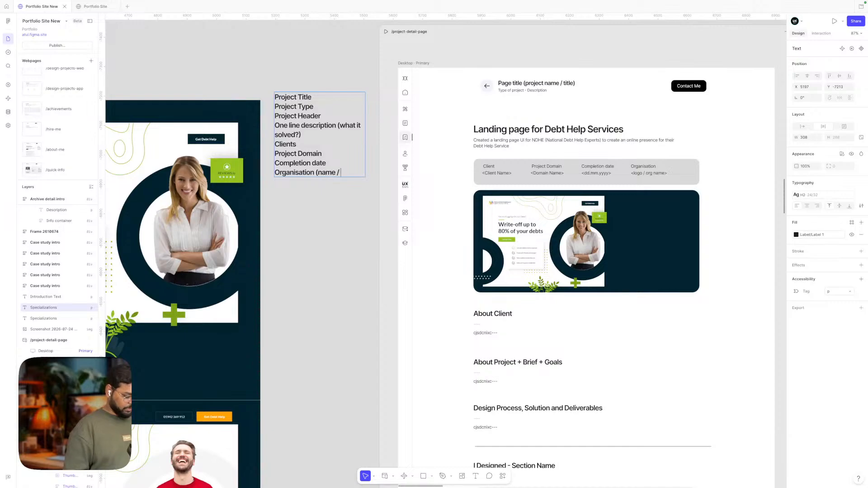
type("logo)")
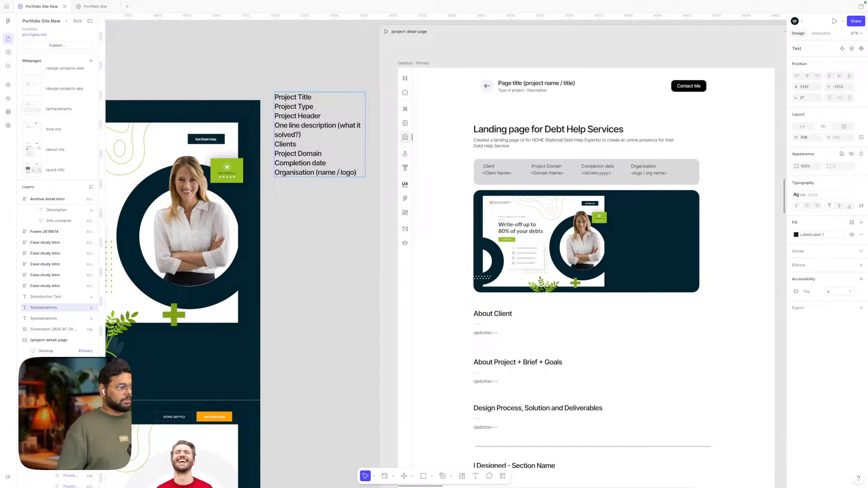
left_click_drag(340, 172, 352, 172)
left_click(360, 172)
key("Return")
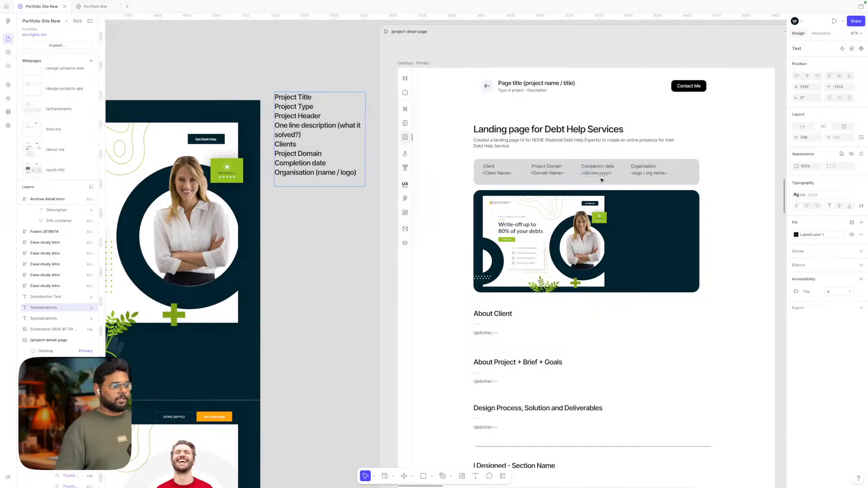
- Add the lines "Listing thumbnail" and "Page hero banner" at the end of the content field list
type("Listing thumbnail")
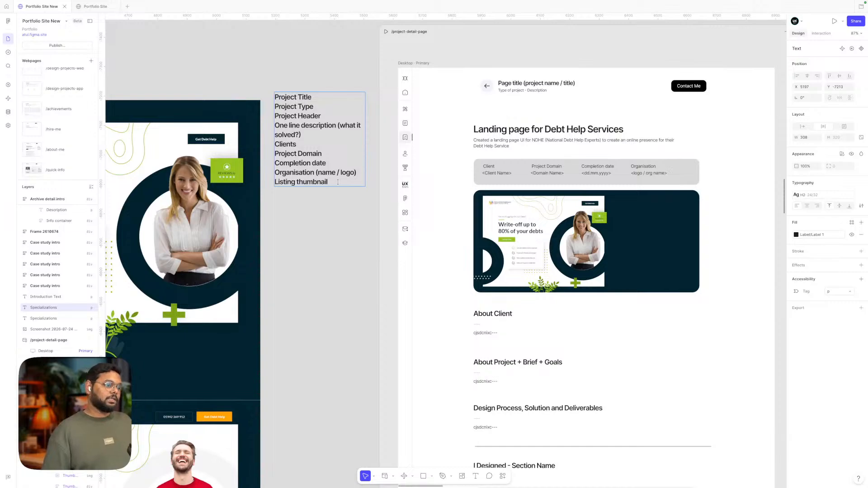
key("Return")
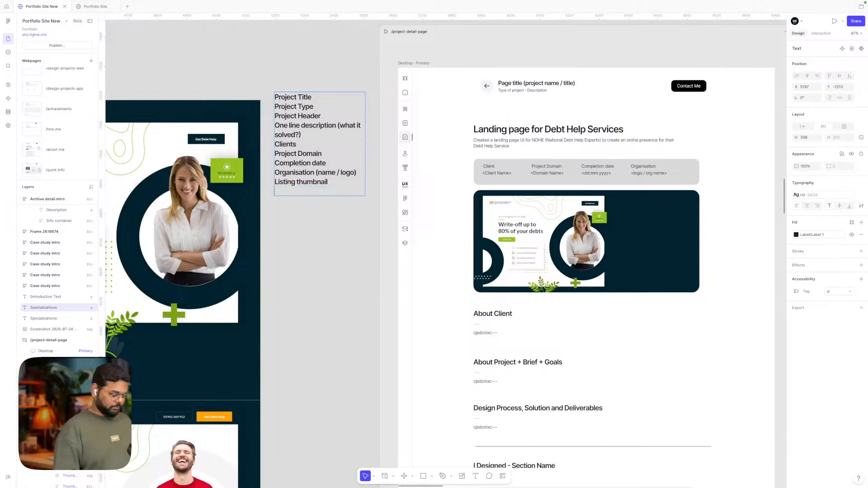
type("Pag")
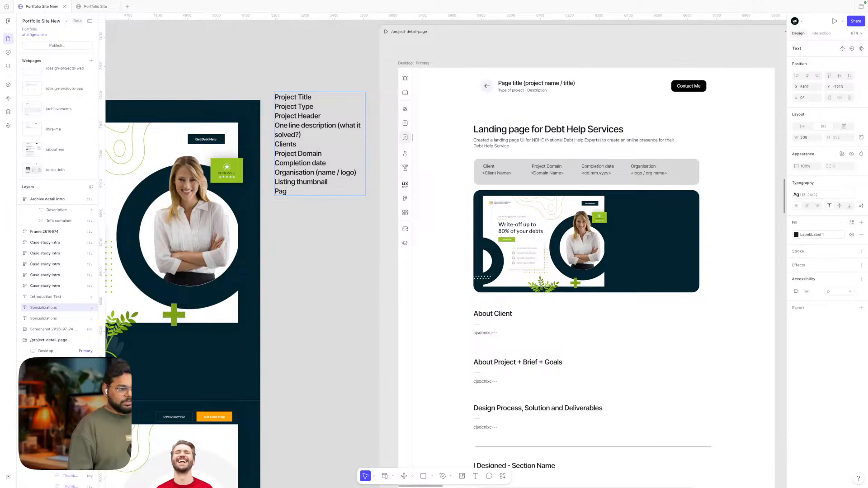
type("e ")
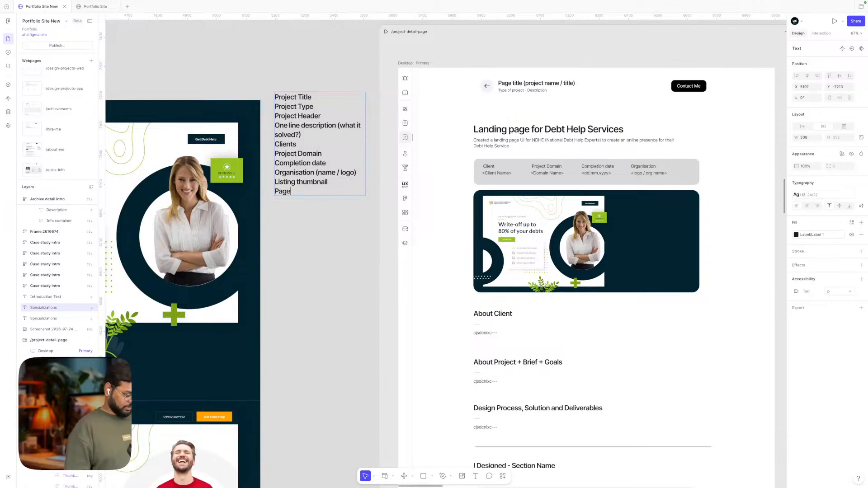
type("hero banner")
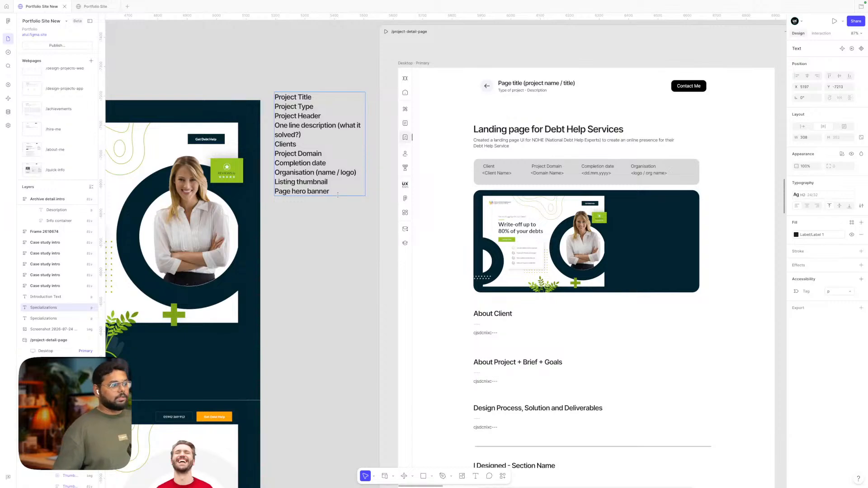
left_click(341, 216)
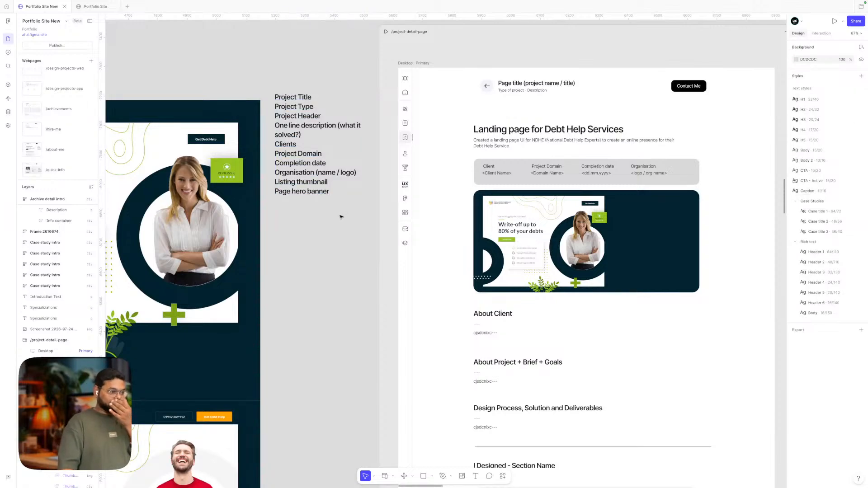
- Compare the project thumbnail on the design projects listing page with the hero banner and sections of the project detail page
scroll(341, 217, "left", 1)
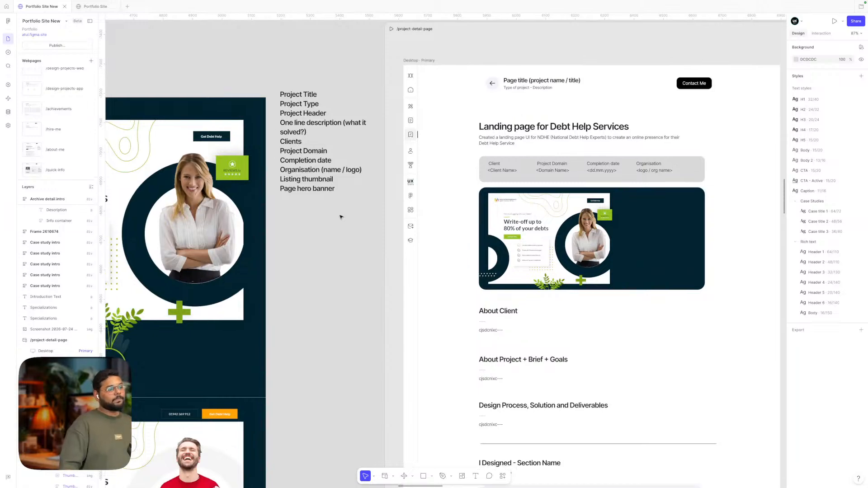
scroll(341, 217, "down", 1)
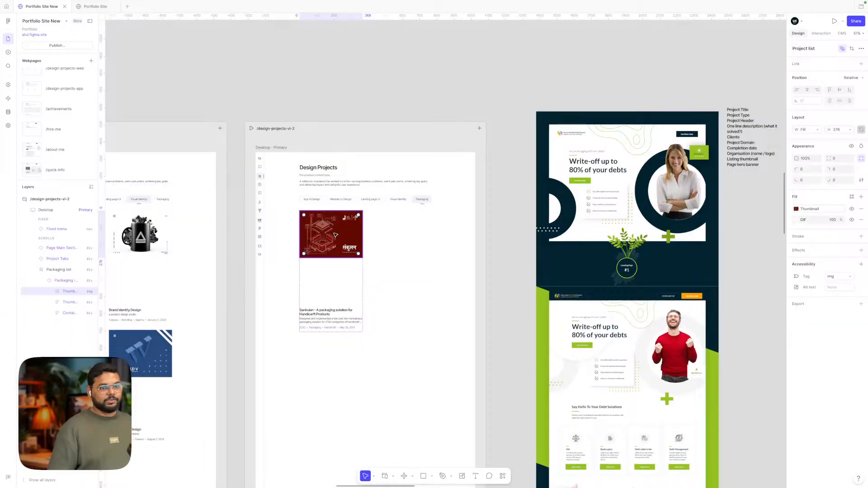
scroll(334, 234, "right", 1)
scroll(334, 234, "right", 15)
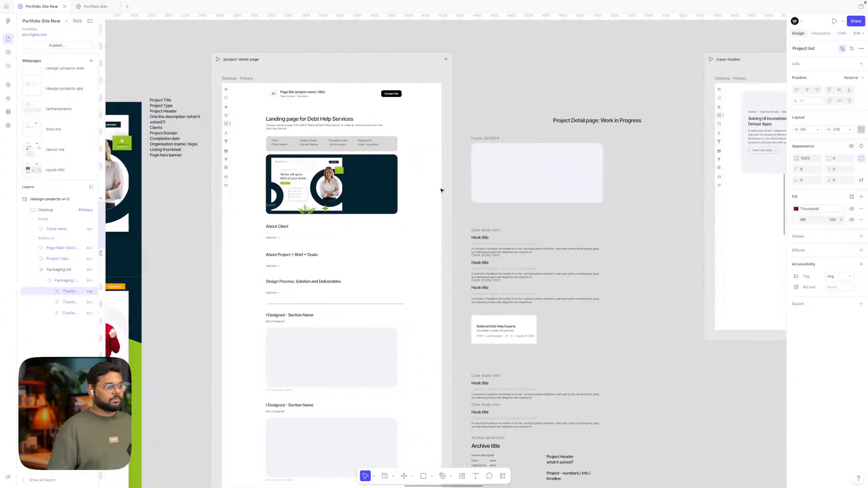
scroll(441, 190, "up", 5)
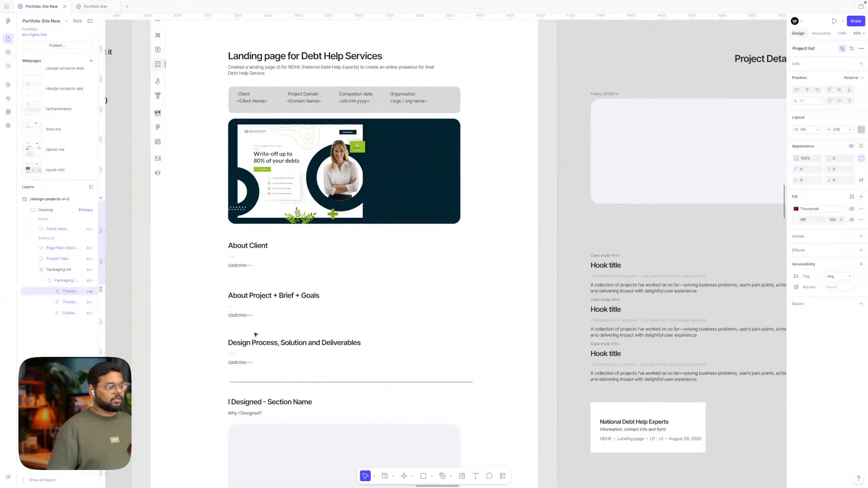
scroll(471, 242, "down", 5)
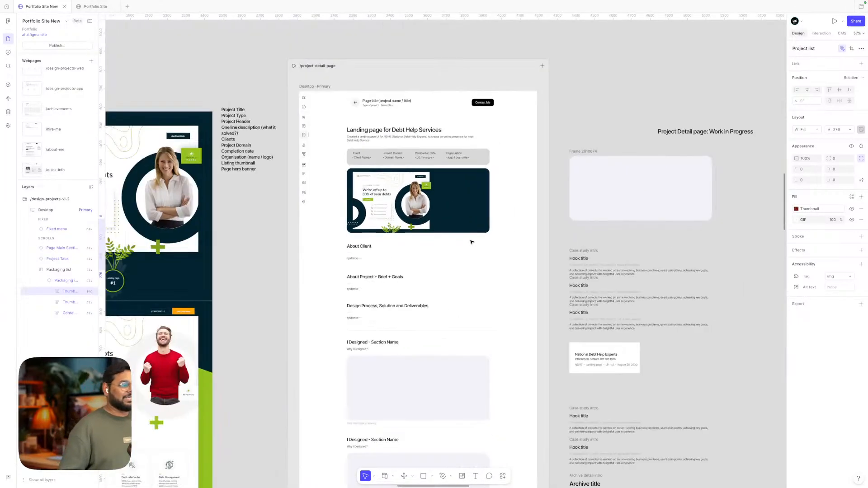
scroll(472, 242, "left", 3)
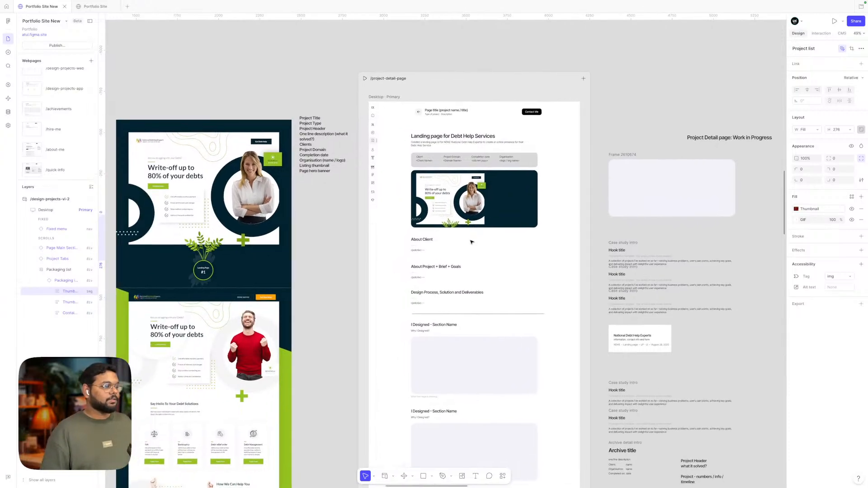
scroll(327, 163, "up", 5)
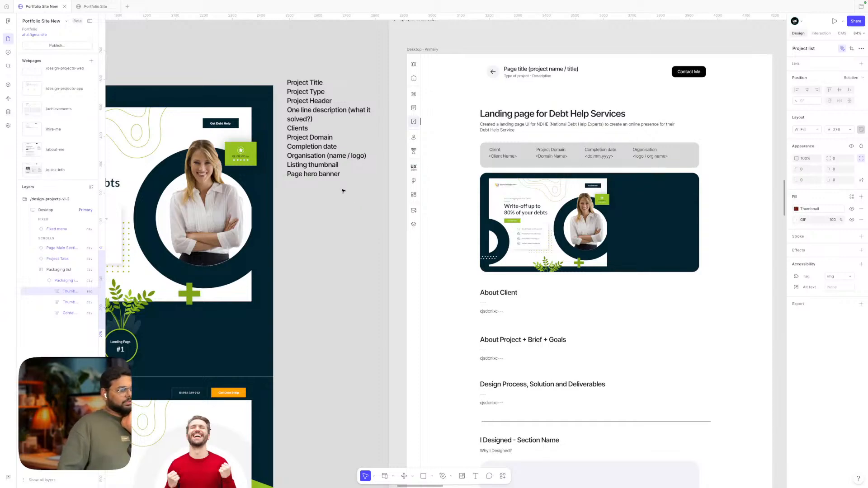
- Insert an empty line between "Organisation (name / logo)" and "Listing thumbnail" to set the two image fields apart
double_click(346, 164)
left_click_drag(346, 165, 284, 164)
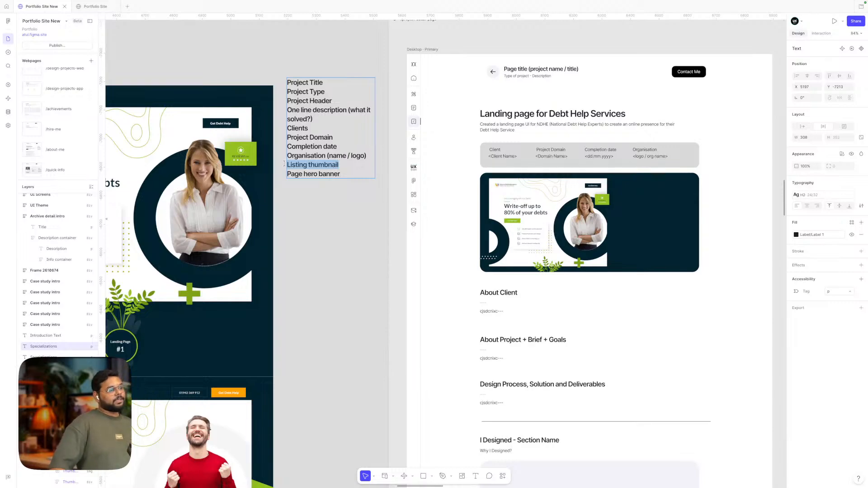
left_click_drag(340, 174, 277, 176)
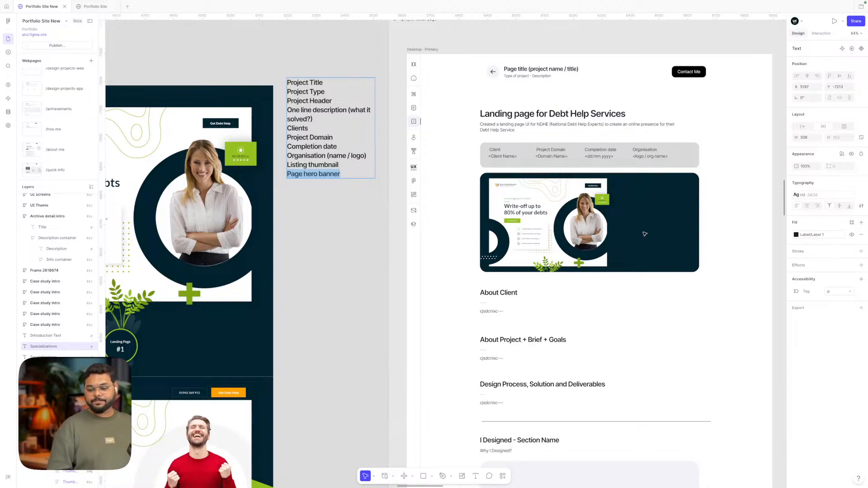
left_click(344, 176)
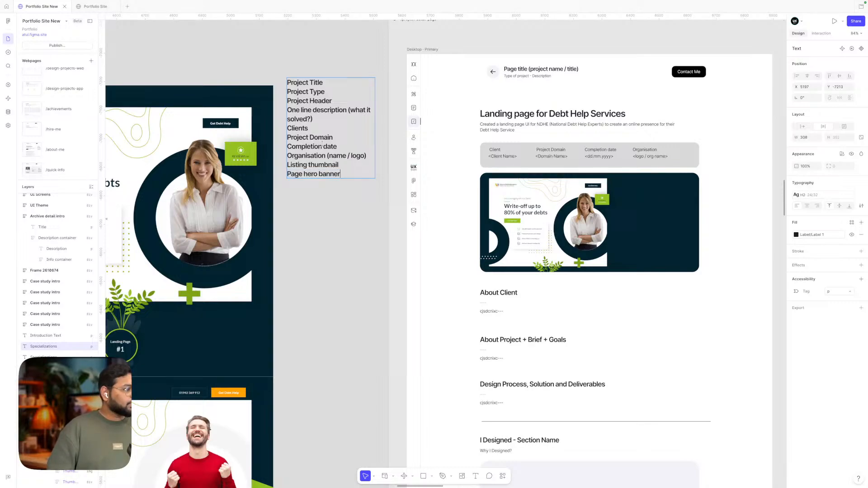
left_click(370, 155)
key("Return")
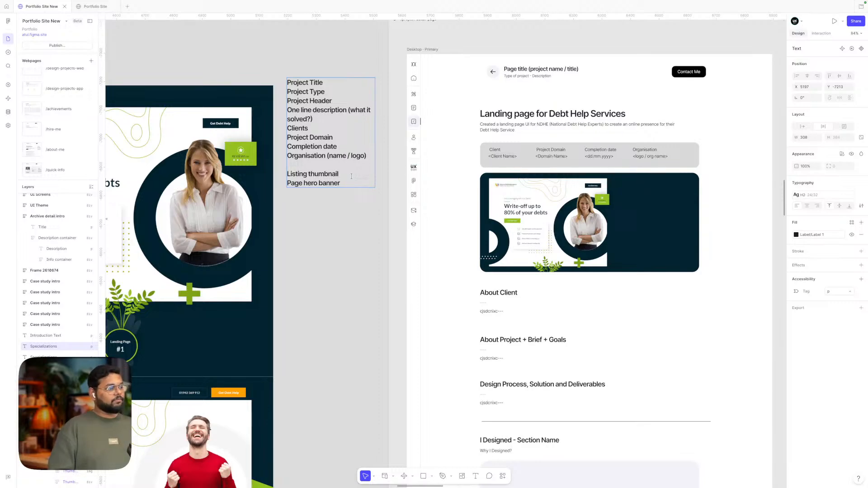
- Add an empty line after "Page hero banner" and move the content field list about 256 px down the canvas
scroll(348, 175, "left", 3)
scroll(348, 176, "down", 3)
scroll(347, 176, "up", 2)
scroll(452, 182, "right", 2)
key("Return")
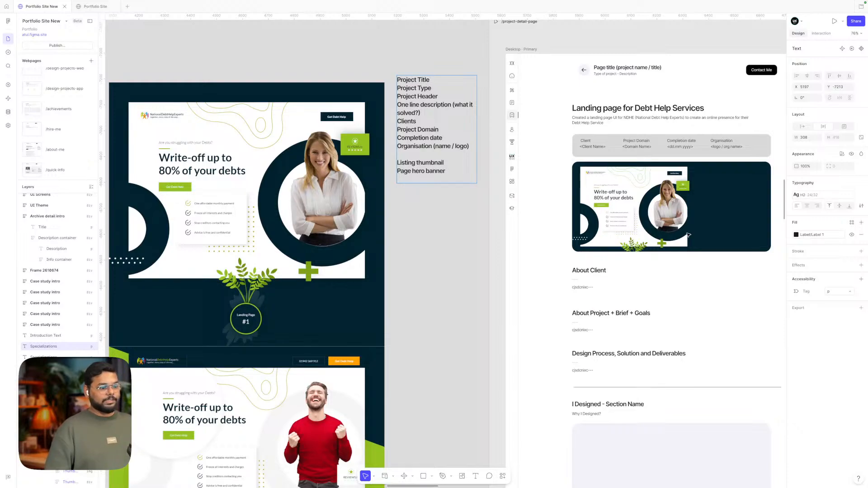
scroll(684, 235, "down", 1)
key("Escape")
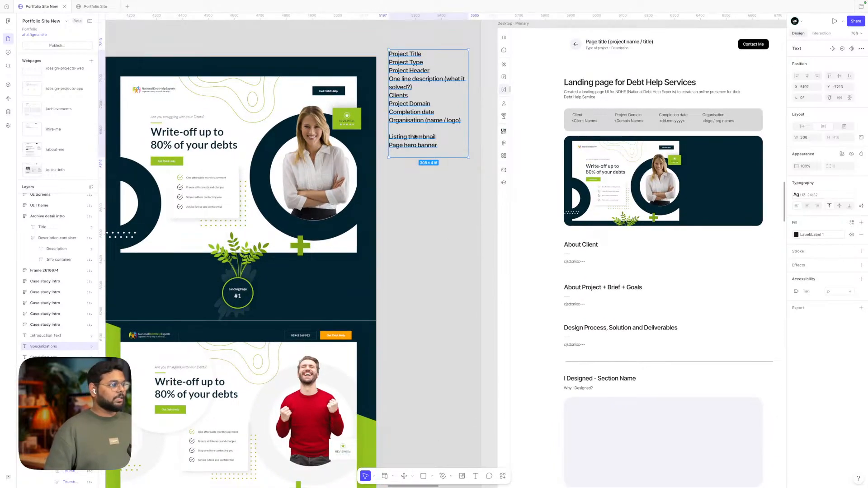
left_click_drag(415, 136, 418, 202)
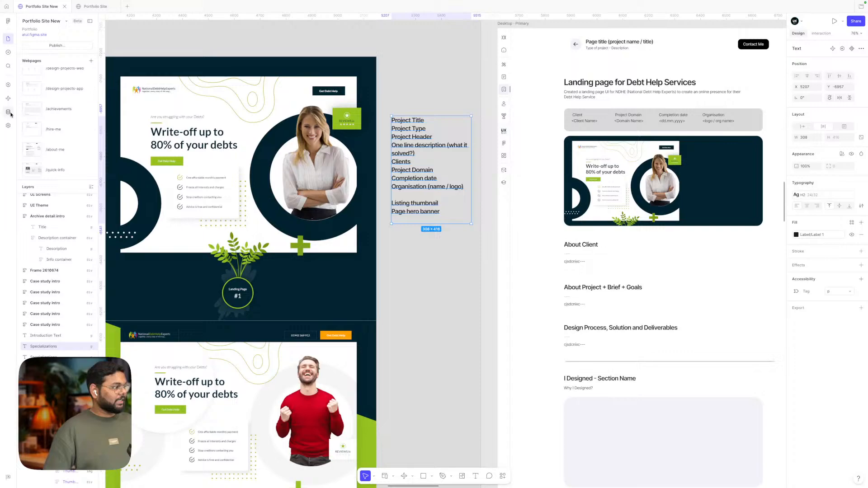
- Open the National Debt Help Experts item in the Landing Pages CMS collection and review the collection's existing fields
left_click(8, 112)
left_click(194, 51)
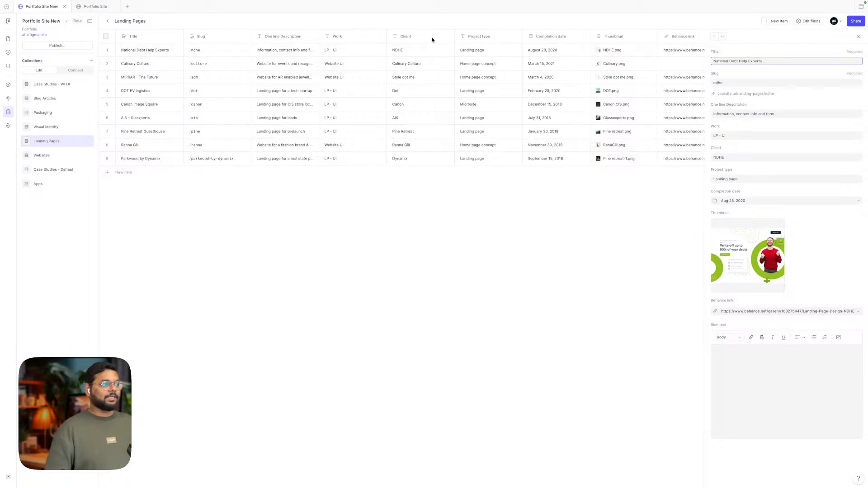
scroll(549, 64, "right", 3)
scroll(549, 64, "right", 5)
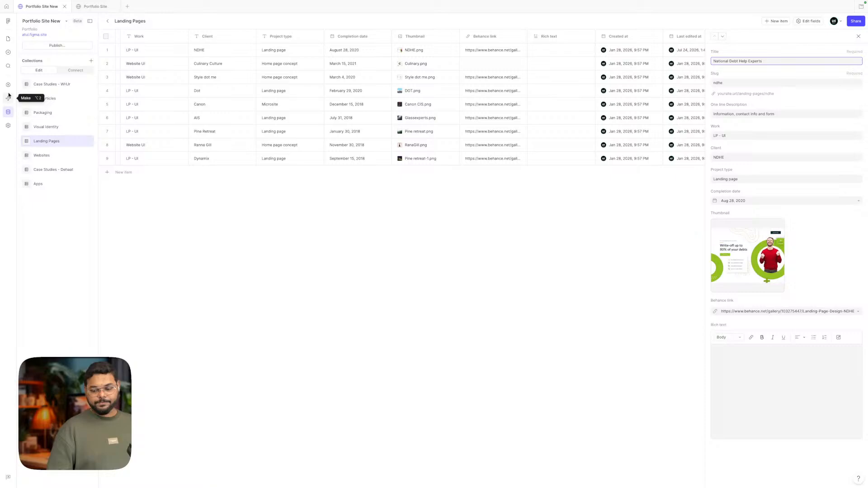
- Return to the page canvas and add the line "About Client" in a new group below "Page hero banner", followed by an empty line
left_click(8, 39)
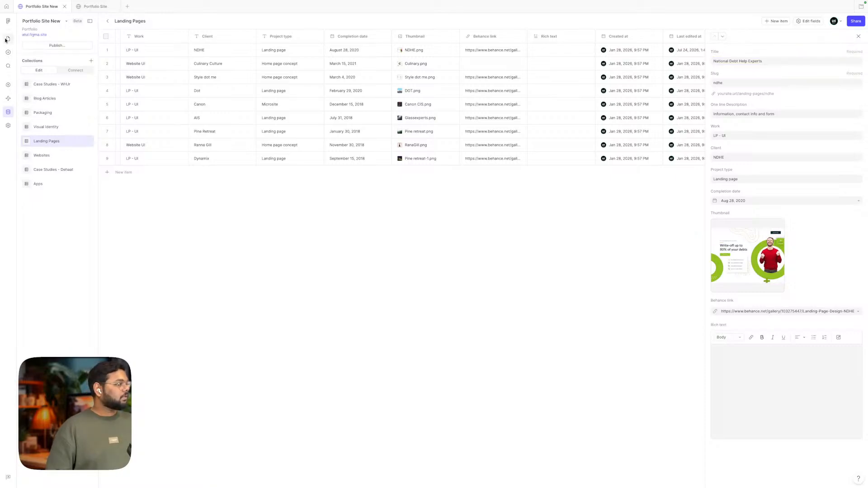
double_click(408, 218)
left_click(407, 218)
key("Return")
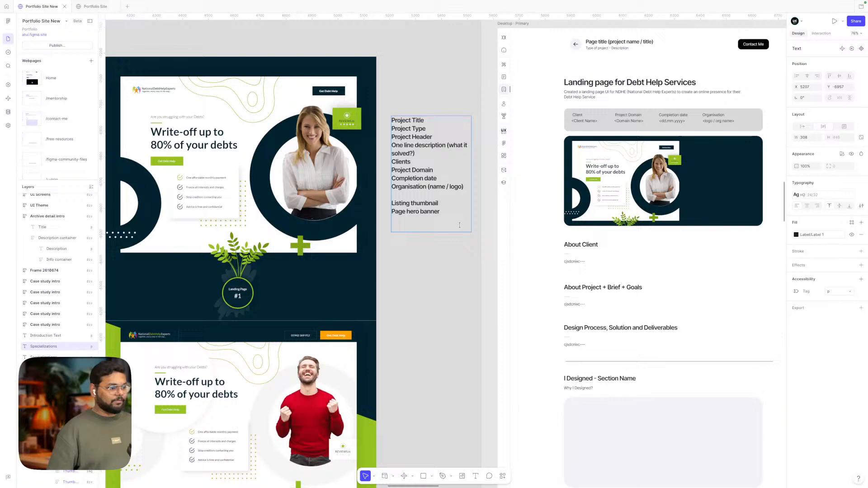
type("A")
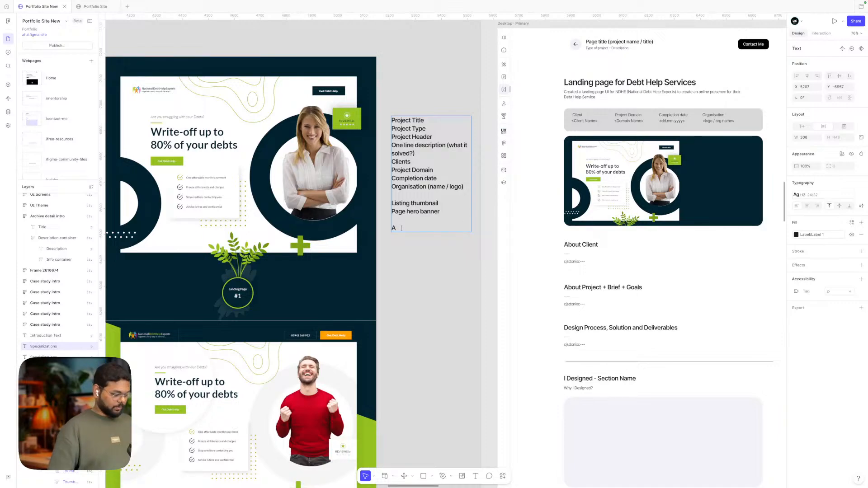
type("bout Client")
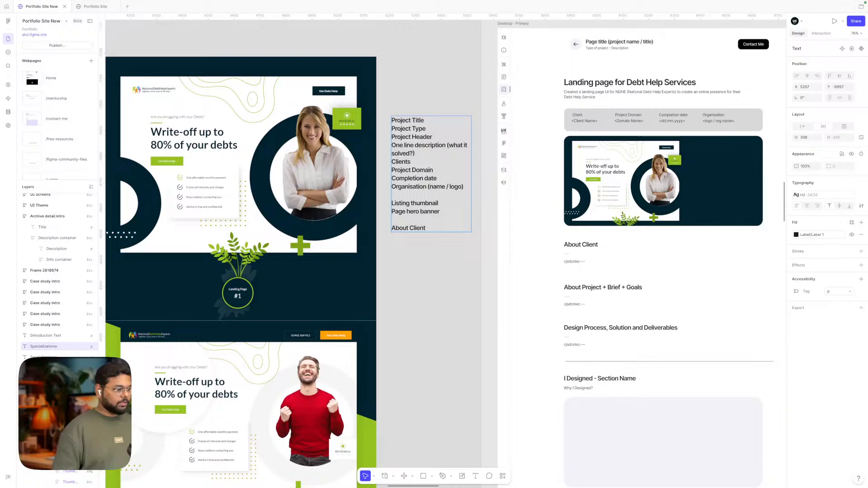
key("Return")
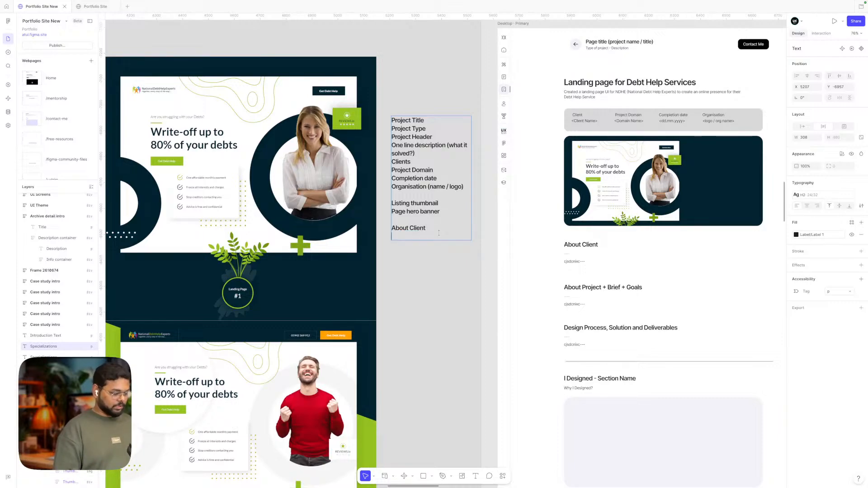
- Add the line "About Project" below "About Client" in the content field list, followed by a line break
type("About Project")
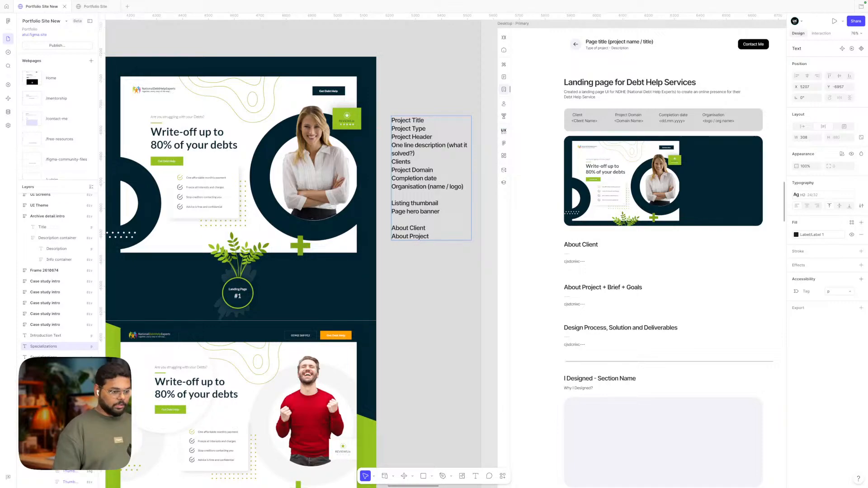
key("Return")
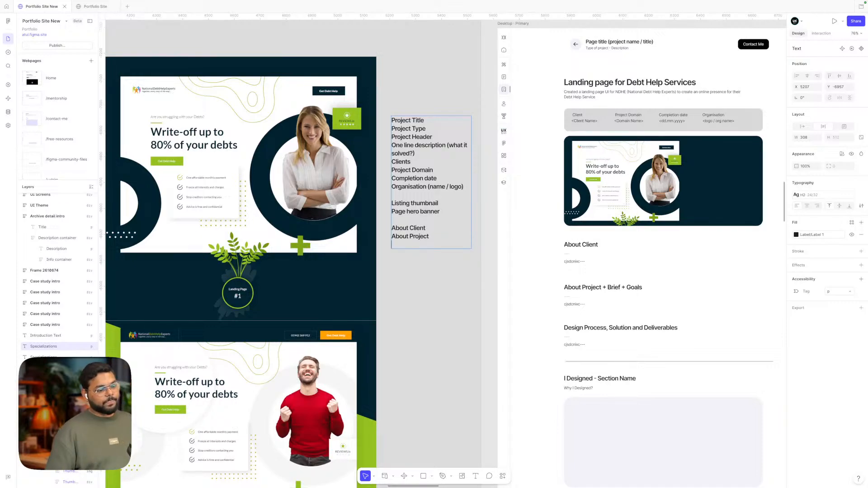
- Reword the page template's "Design Process, Solution and Deliverables" heading to "Design Process and Solution"
scroll(443, 253, "down", 1)
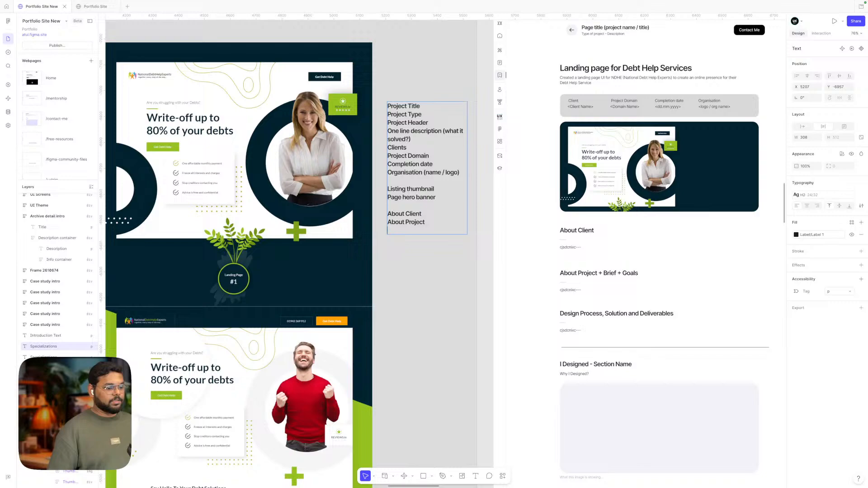
scroll(627, 260, "down", 4)
left_click_drag(619, 264, 682, 264)
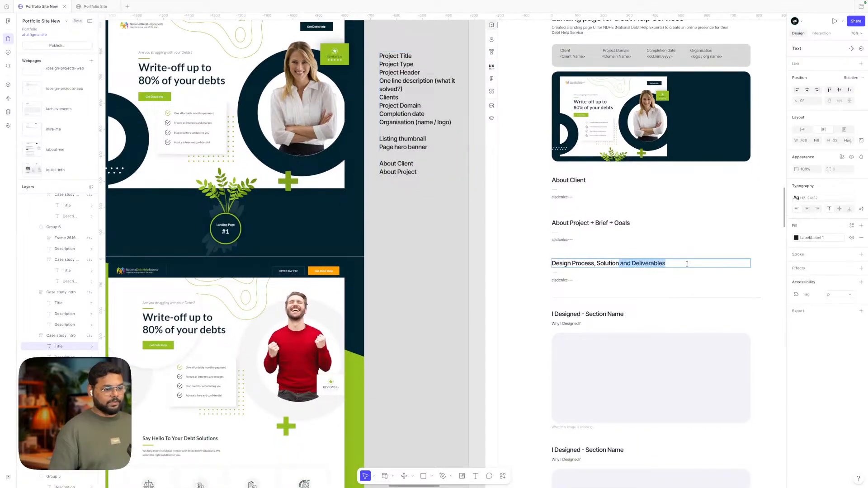
key("BackSpace")
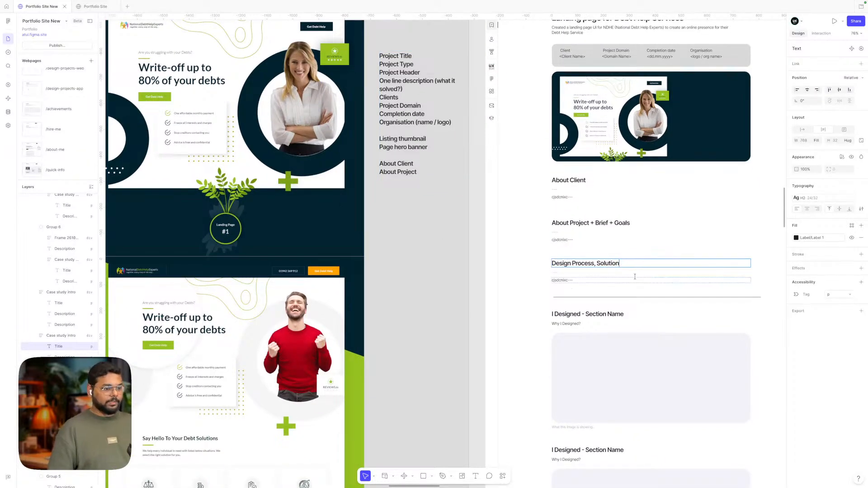
left_click(594, 263)
key("BackSpace")
type("and")
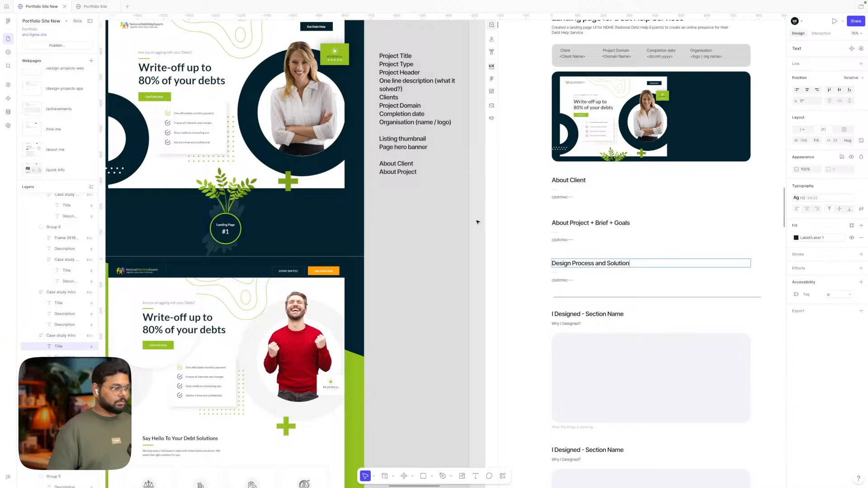
- Copy the "Design Process and Solution" heading into the content field list below "About Project"
left_click(411, 173)
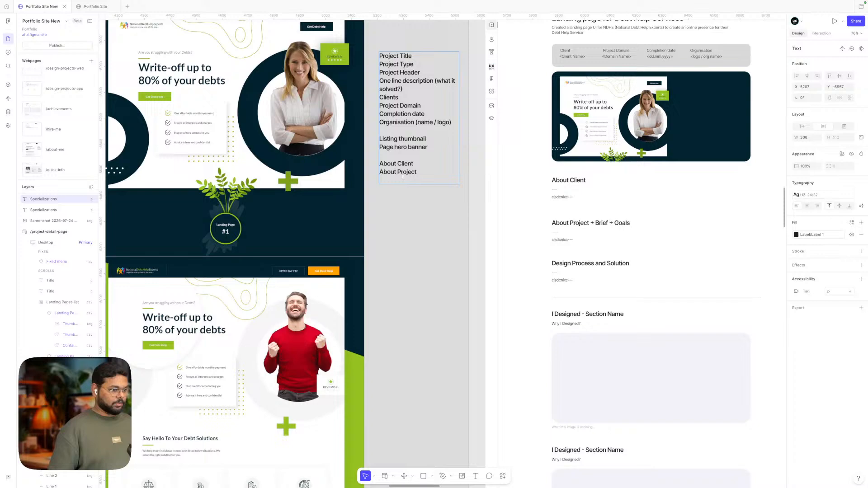
double_click(604, 264)
key("ctrl+c")
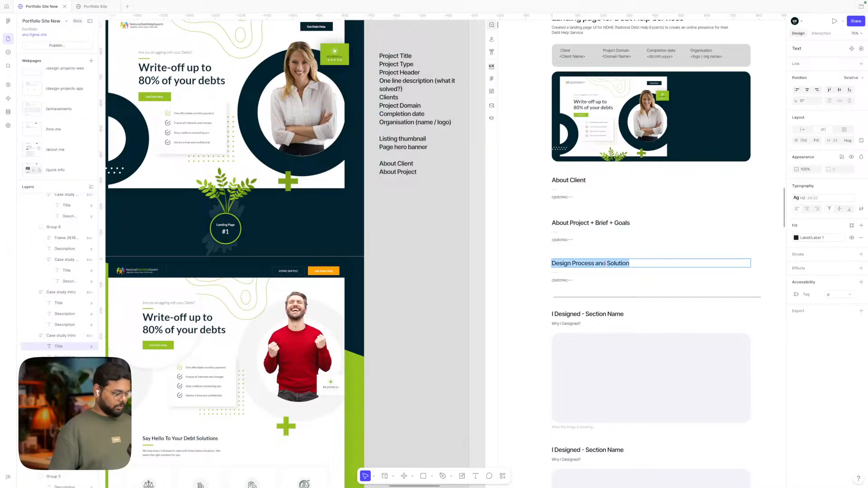
left_click(392, 178)
key("ctrl+v")
- Start a new group below "Design Process and Solution" in the field list with the text "Rich text -"
scroll(603, 237, "down", 10)
scroll(603, 237, "up", 9)
key("Return")
type("Ric")
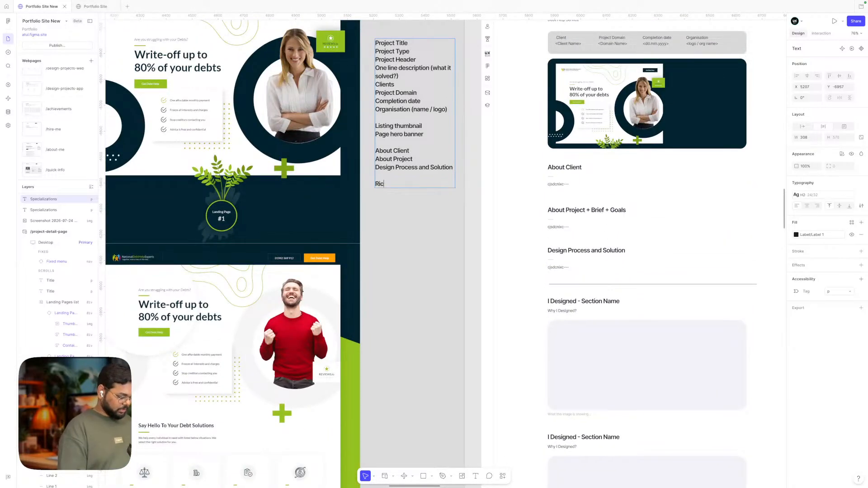
type("h text")
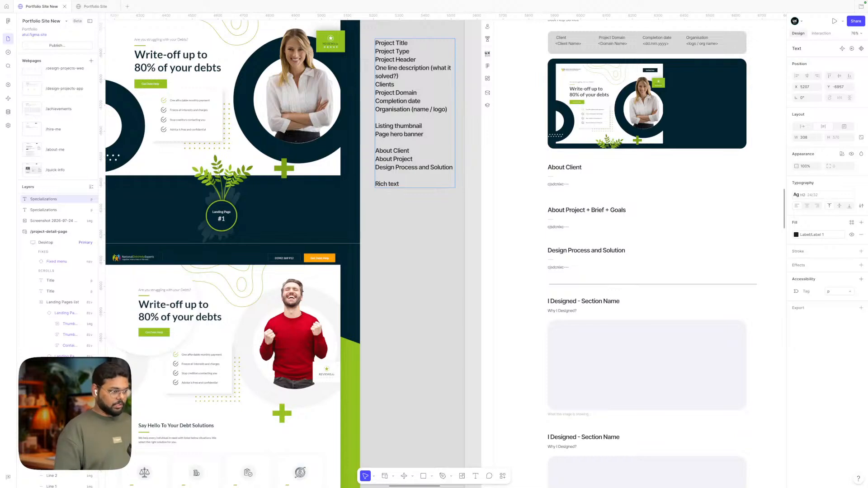
type(" -")
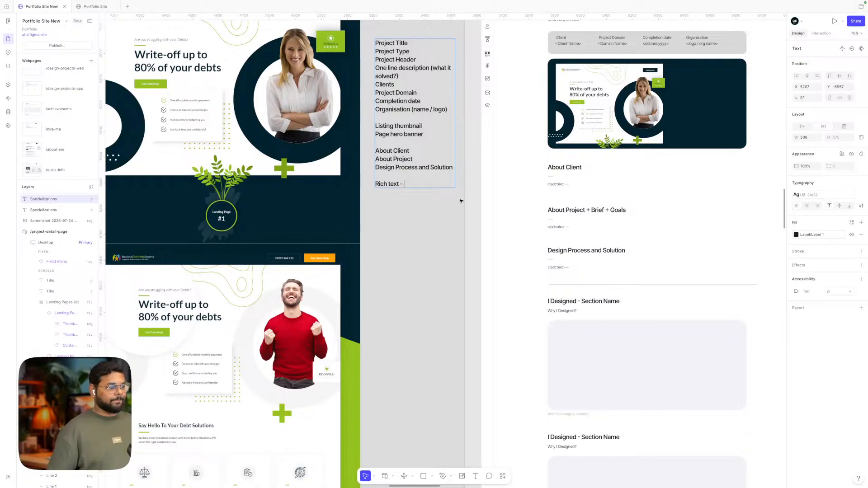
type(" Ac")
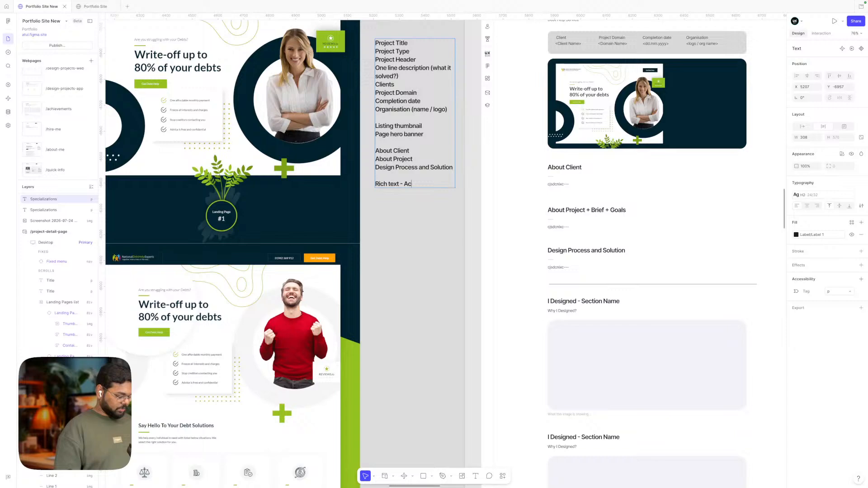
key("BackSpace")
key("BackSpace")
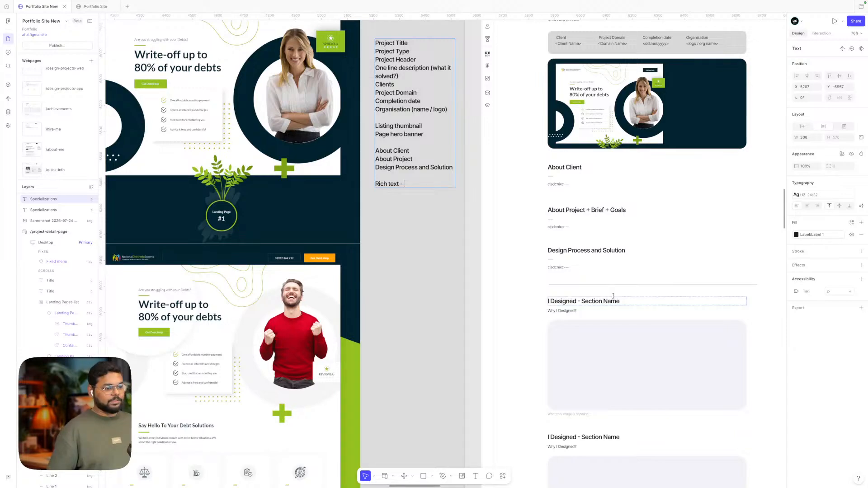
scroll(616, 302, "down", 4)
key("Escape")
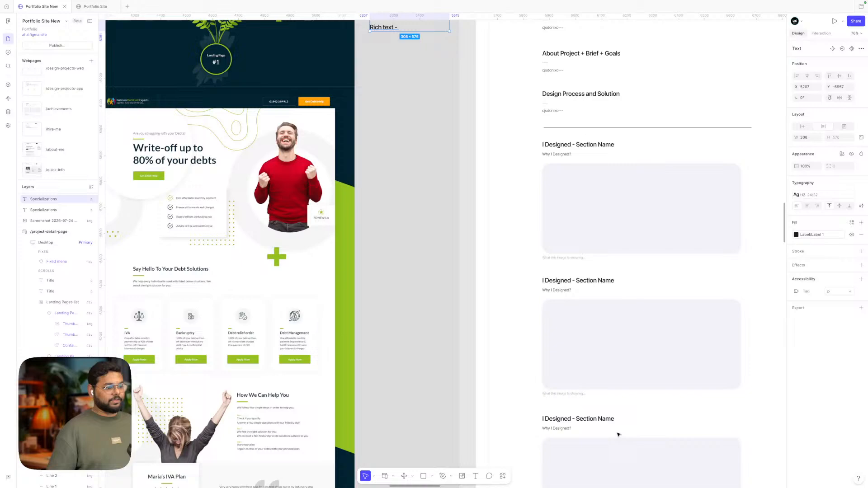
scroll(574, 173, "up", 3)
scroll(574, 173, "up", 2)
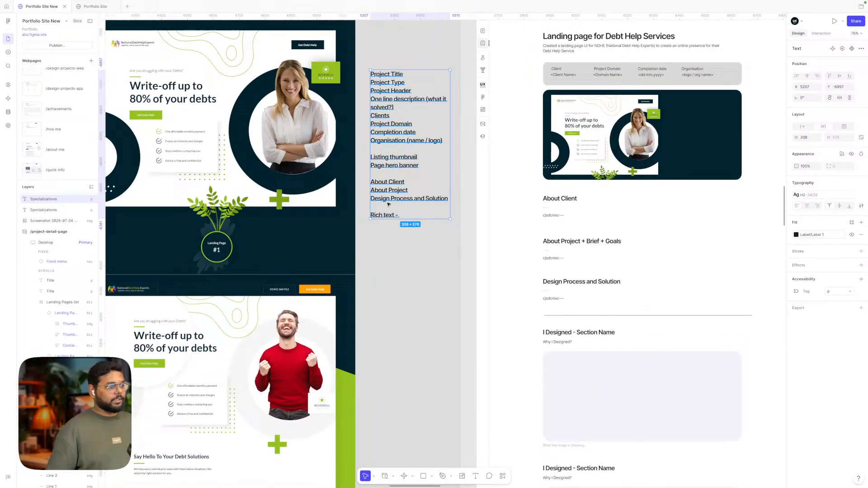
double_click(388, 211)
left_click(416, 214)
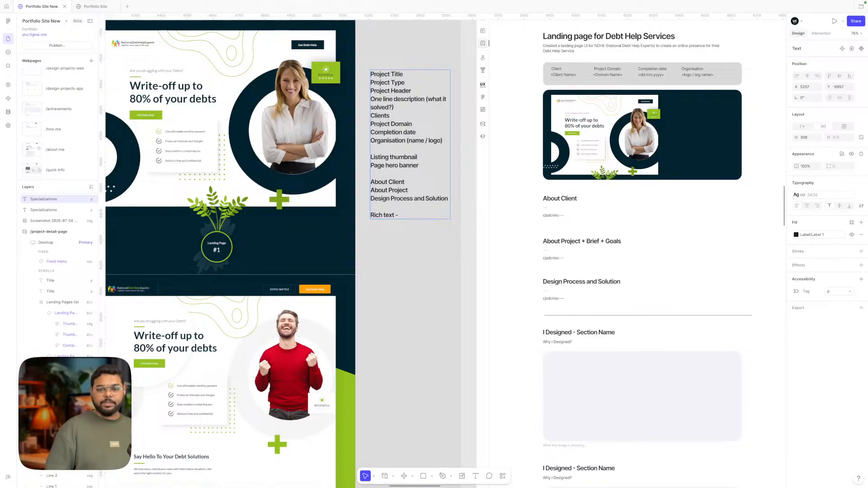
left_click(391, 250)
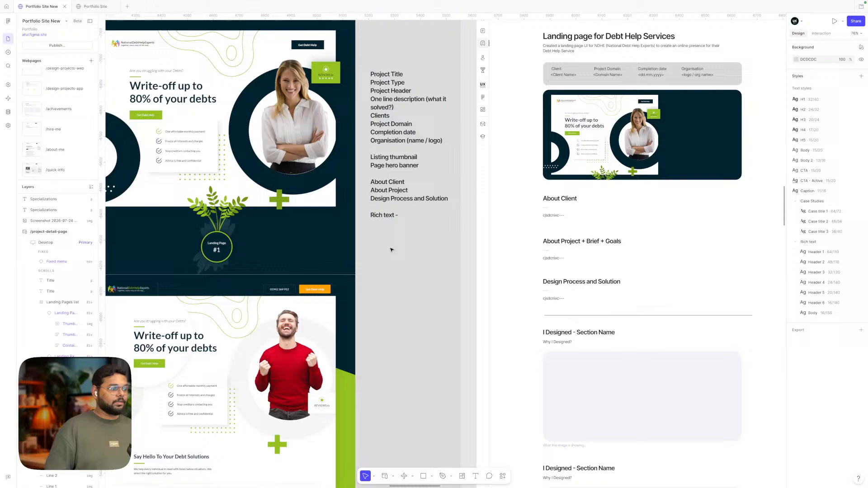
- Complete the rich text entry in the field list as "Rich text - UI images + Design Decisions (all)"
double_click(394, 215)
left_click(413, 215)
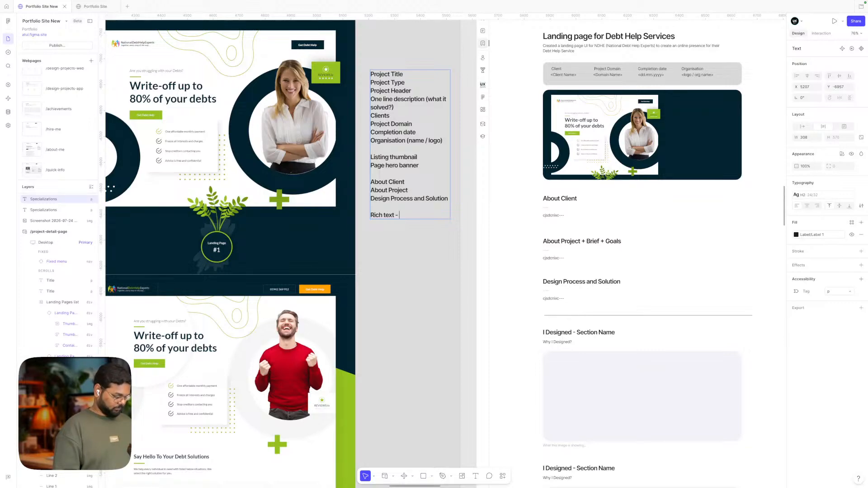
type("UI i")
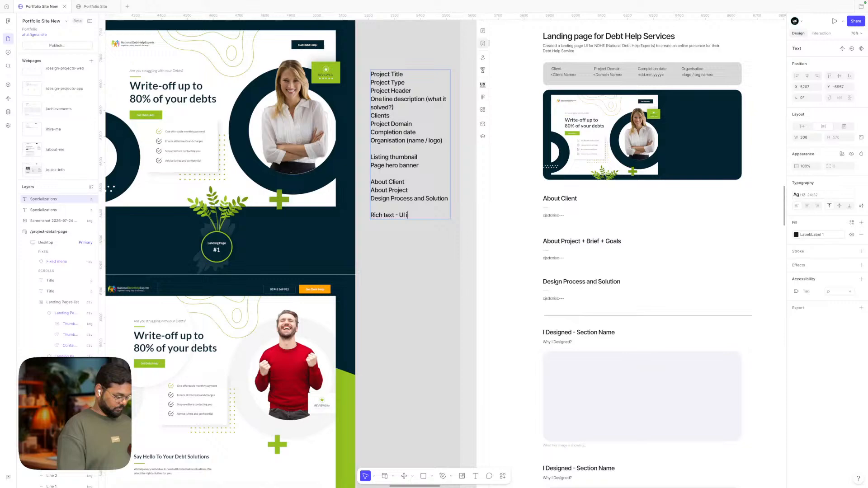
type("mages")
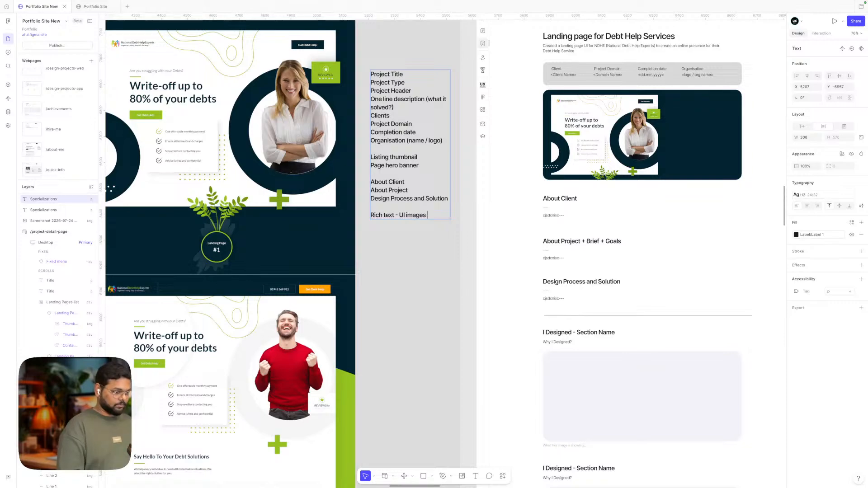
type(" + Design")
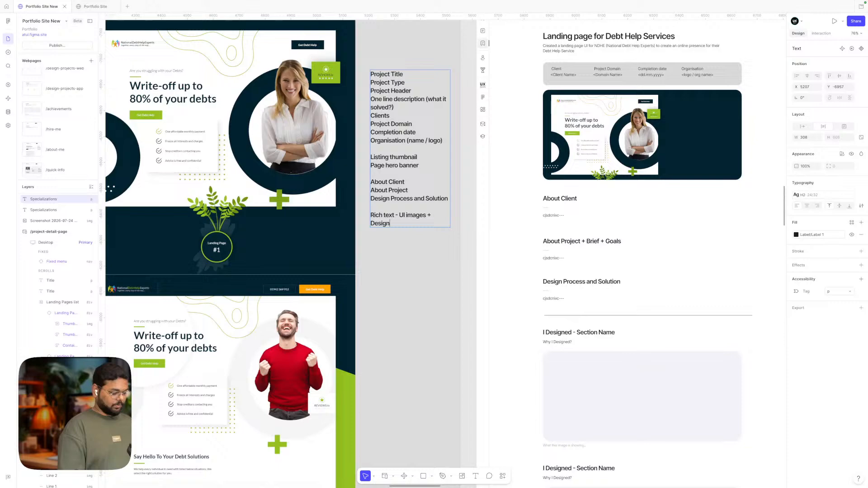
type("Decisions")
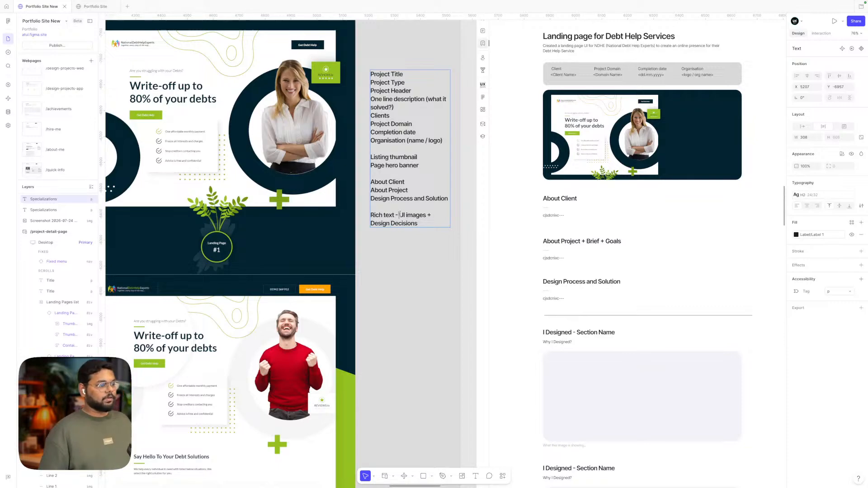
scroll(606, 391, "down", 3)
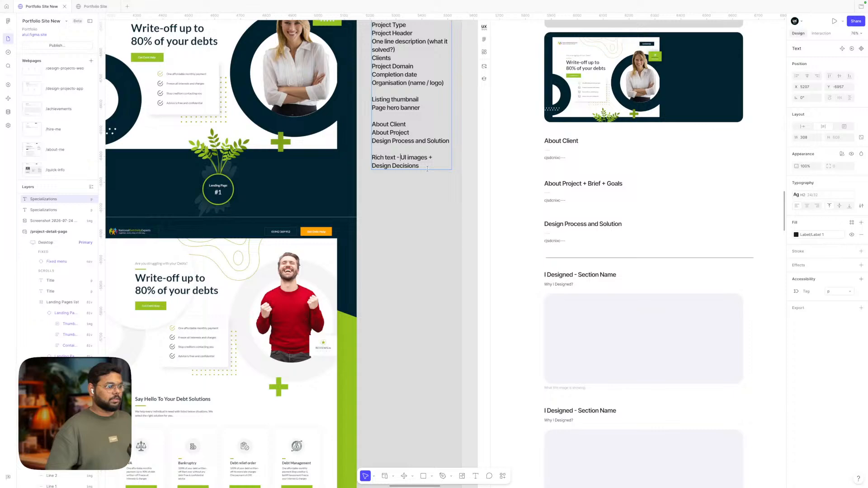
type("(all)")
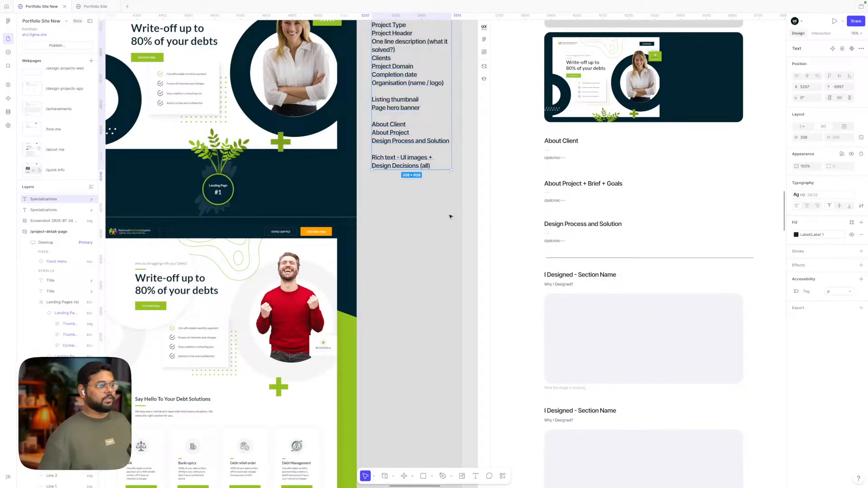
- Add an empty line and a new line after "Design Decisions (all)" in the content field list
key("ctrl+a")
left_click(441, 164)
key("Return")
key("Return")
- Copy the template's "Deliverables / Deliverables+Impact" heading into the last line of the content field list and deselect the text
scroll(589, 296, "down", 15)
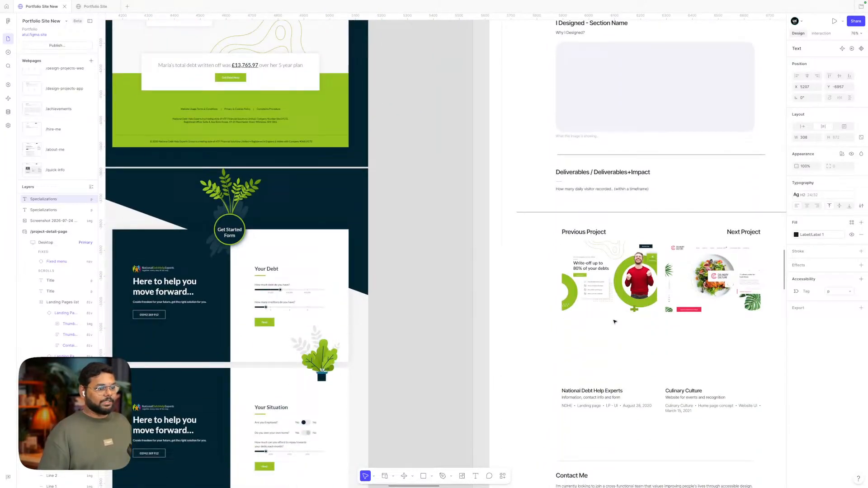
scroll(614, 322, "up", 15)
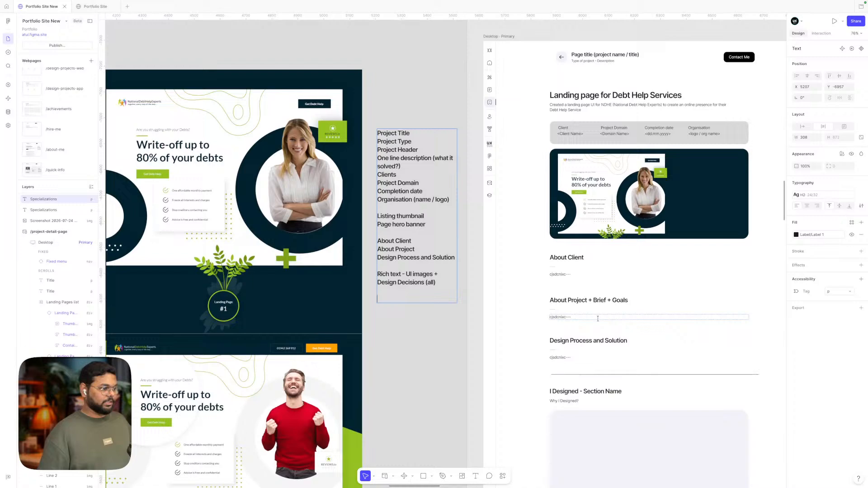
scroll(558, 315, "down", 13)
left_click(610, 253)
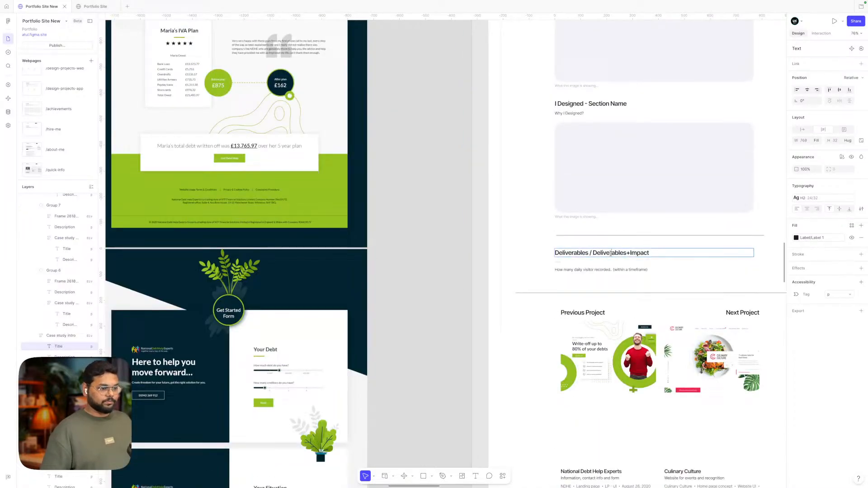
double_click(610, 253)
key("ctrl+c")
scroll(588, 226, "up", 10)
scroll(519, 161, "left", 5)
left_click(493, 182)
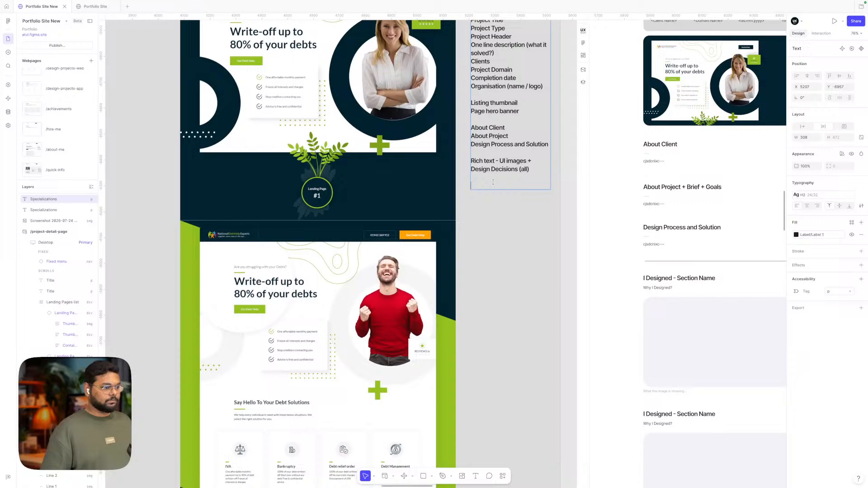
key("ctrl+v")
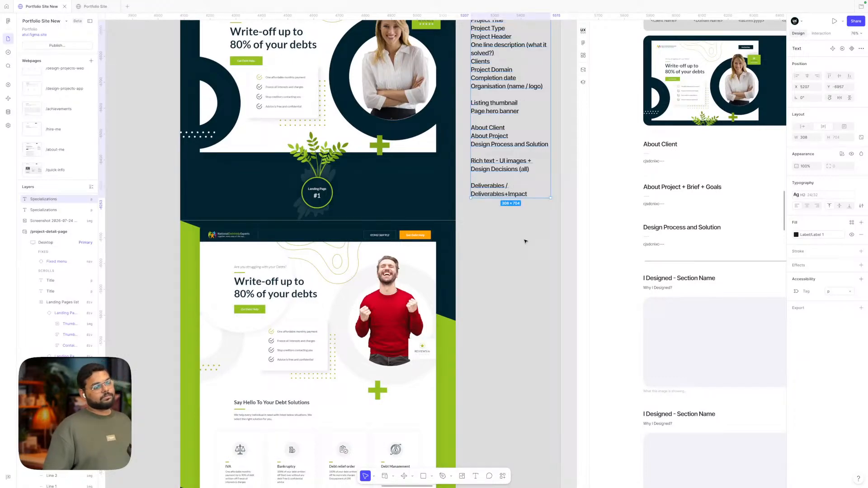
left_click(525, 241)
- Review the template from the field list down to the Previous Project and Next Project section and select its Landing Pages CMS list
scroll(524, 242, "up", 2)
scroll(525, 241, "right", 1)
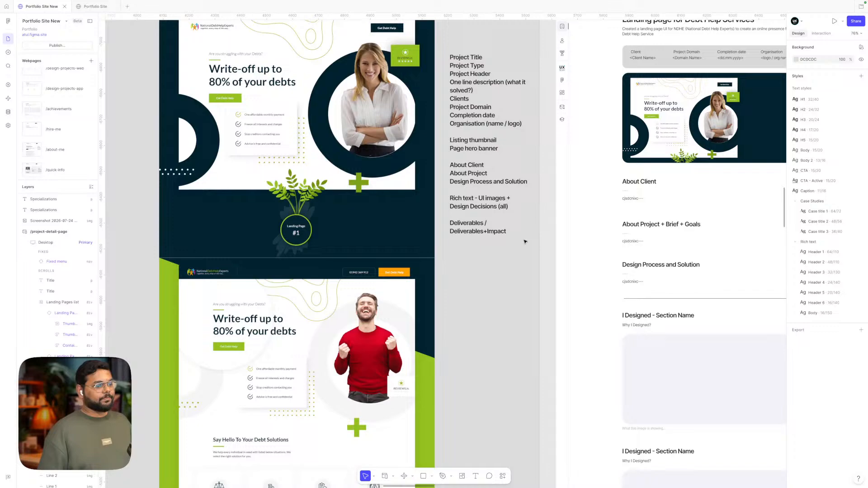
scroll(525, 242, "down", 1)
scroll(525, 242, "right", 1)
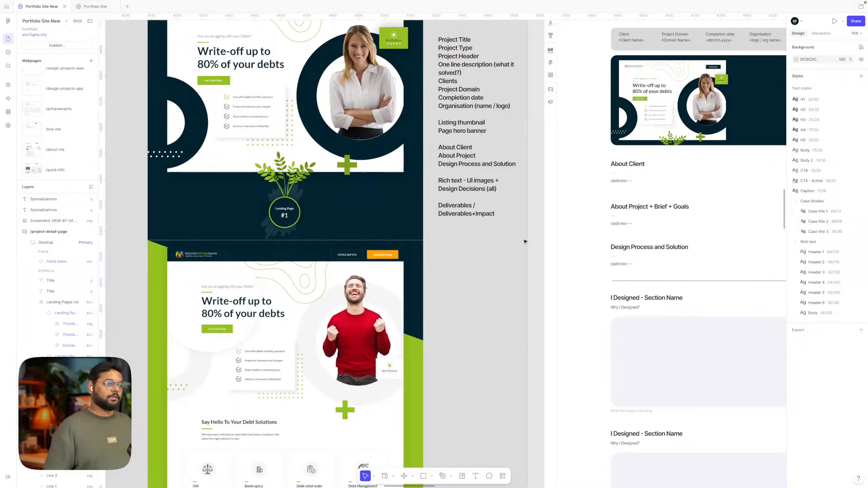
left_click(491, 216)
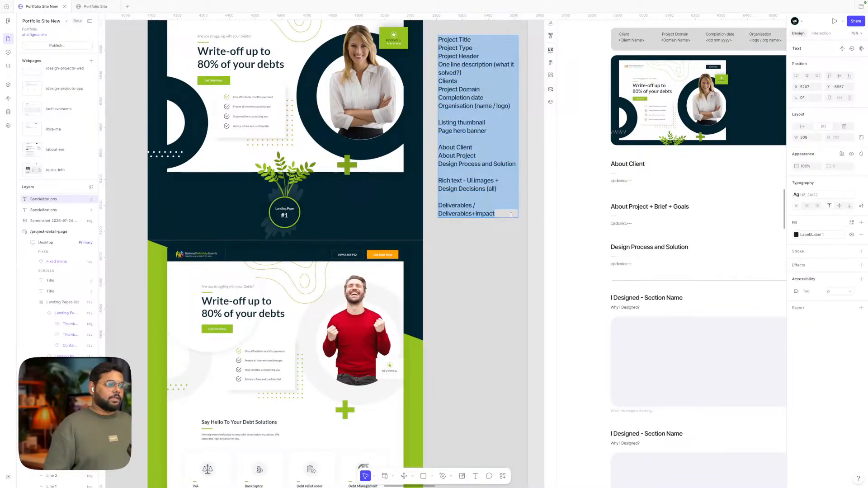
scroll(496, 253, "down", 3)
scroll(496, 253, "down", 5)
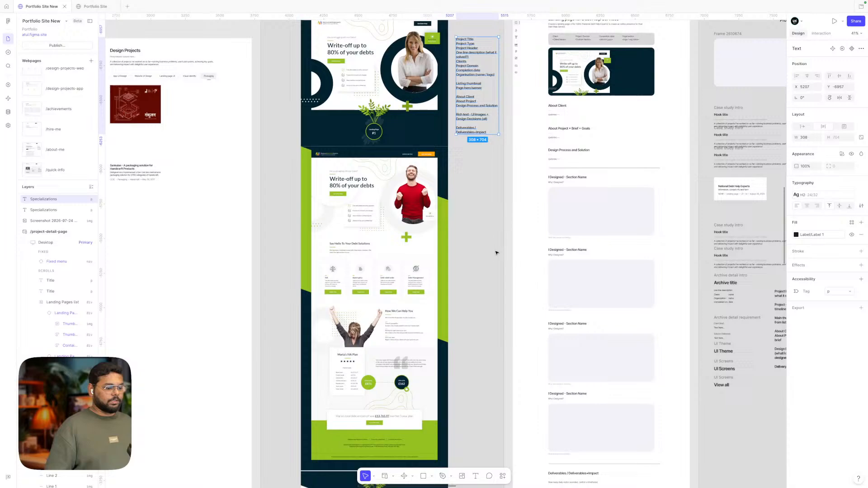
scroll(496, 252, "down", 5)
scroll(497, 253, "right", 1)
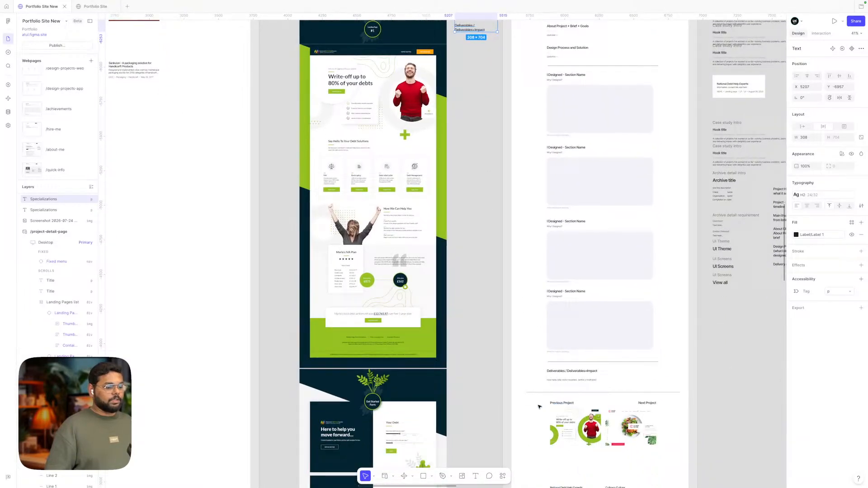
left_click(551, 403)
scroll(551, 403, "down", 3)
left_click(571, 390)
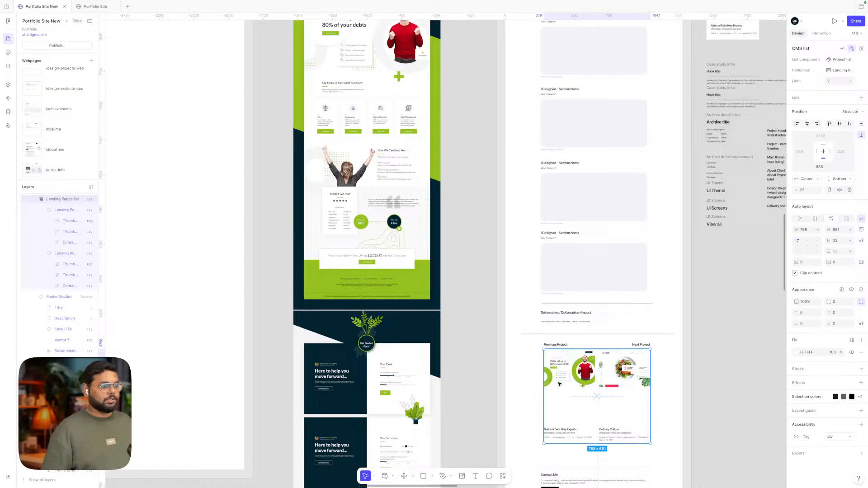
- Review the project detail page template from its header down to the Contact Me footer, including the Next Project card
scroll(561, 385, "up", 15)
scroll(559, 384, "down", 6)
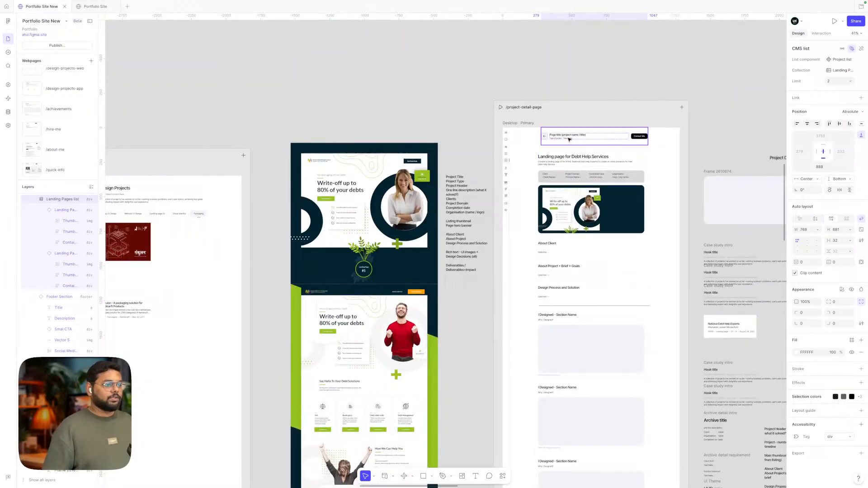
scroll(564, 279, "down", 18)
scroll(564, 279, "down", 5)
scroll(588, 271, "up", 5)
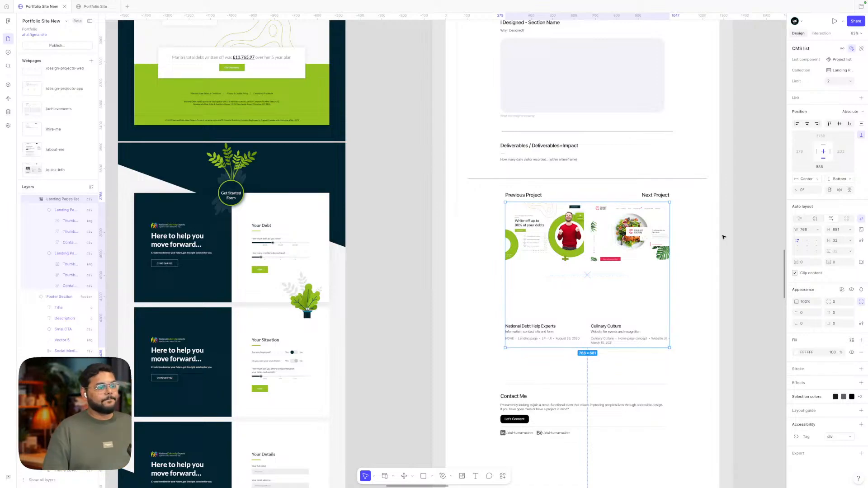
left_click(644, 229)
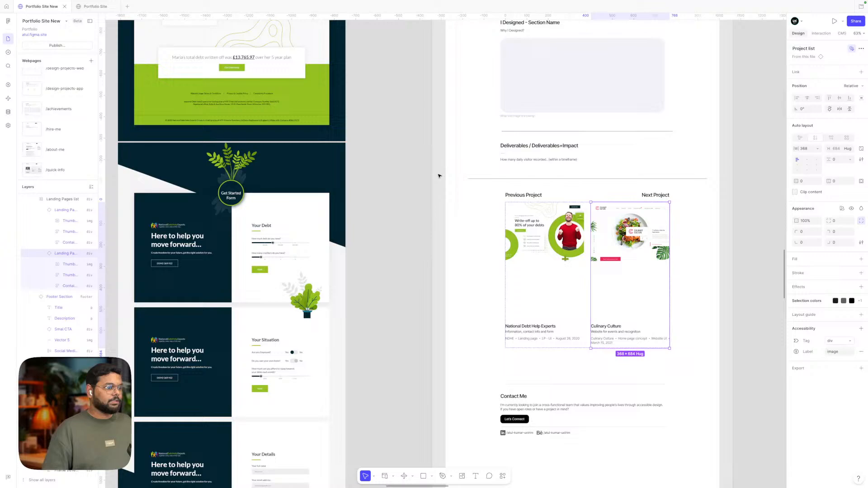
scroll(438, 176, "right", 5)
scroll(438, 176, "down", 1)
key("Escape")
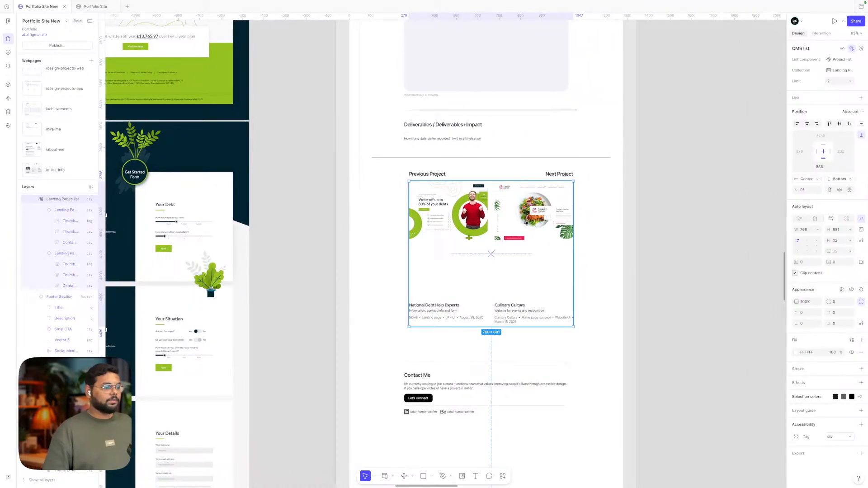
- Replace the Behance link of the National Debt Help Experts item in the Landing Pages collection with the /project-detail-page page
left_click(8, 111)
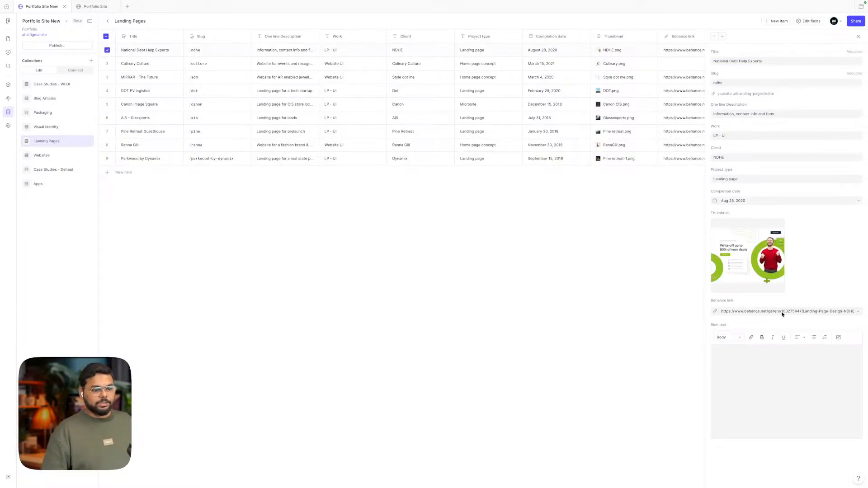
left_click(857, 312)
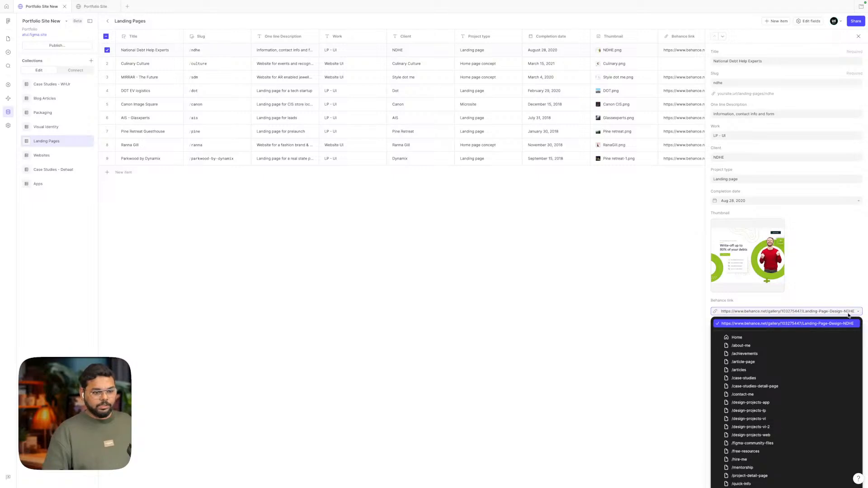
left_click(844, 316)
left_click(842, 311)
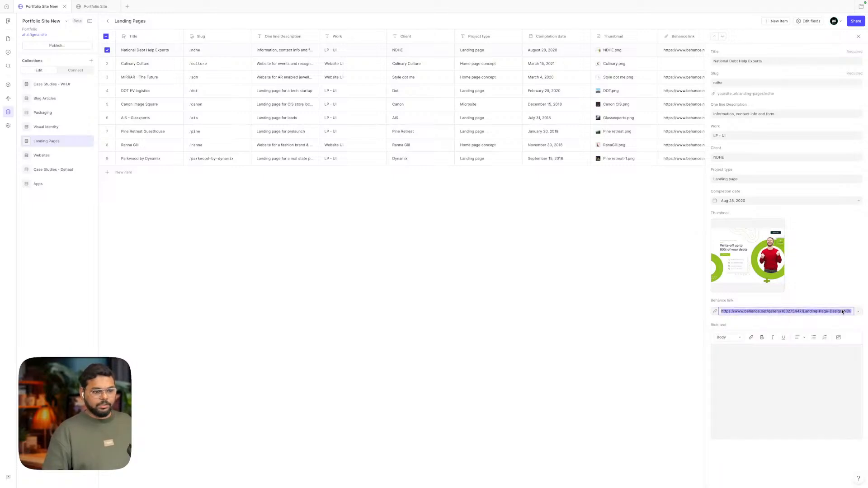
key("BackSpace")
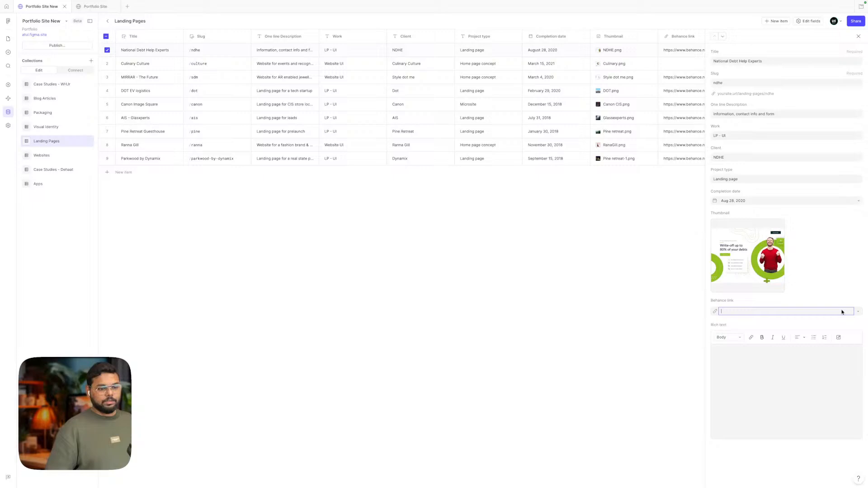
left_click(861, 303)
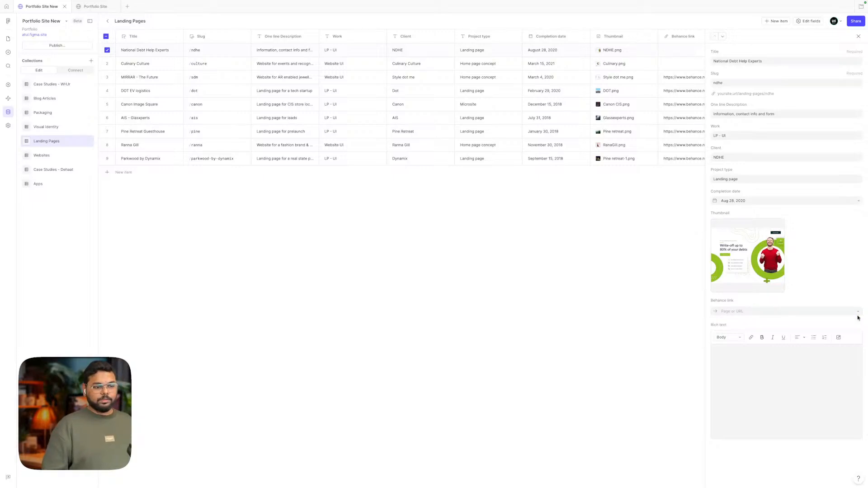
left_click(857, 312)
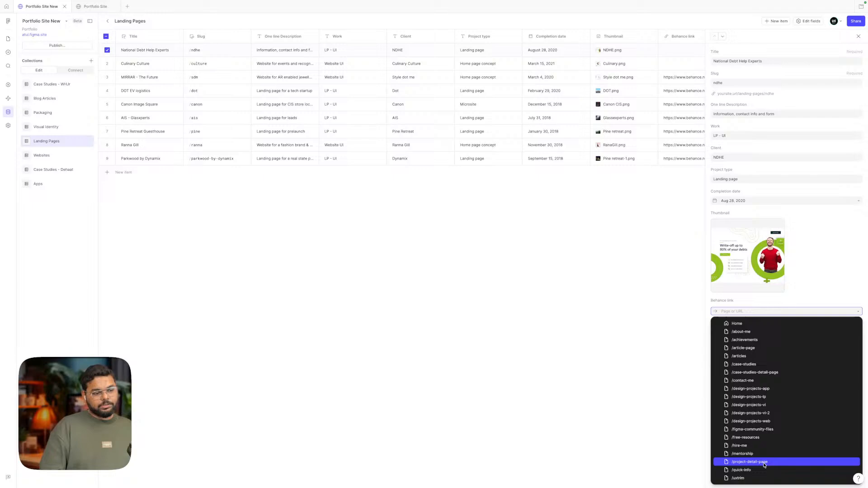
left_click(764, 462)
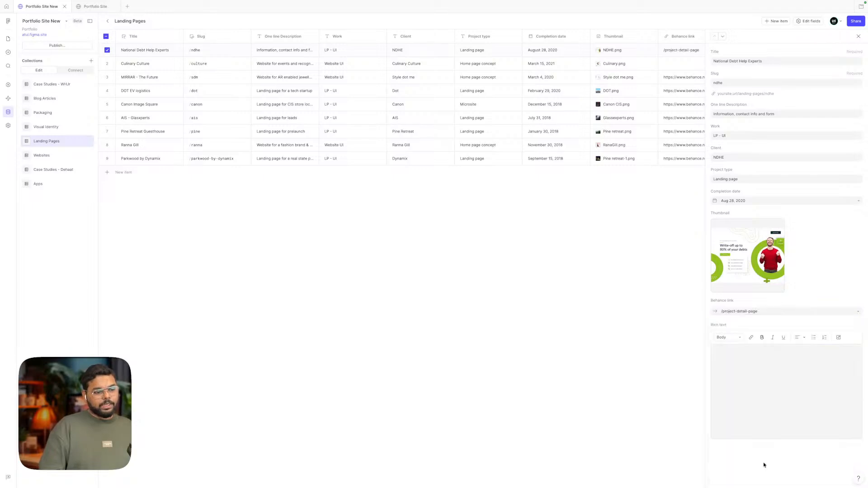
- Inspect the Behance link field of the National Debt Help Experts item and the site pages it offers
left_click(763, 311)
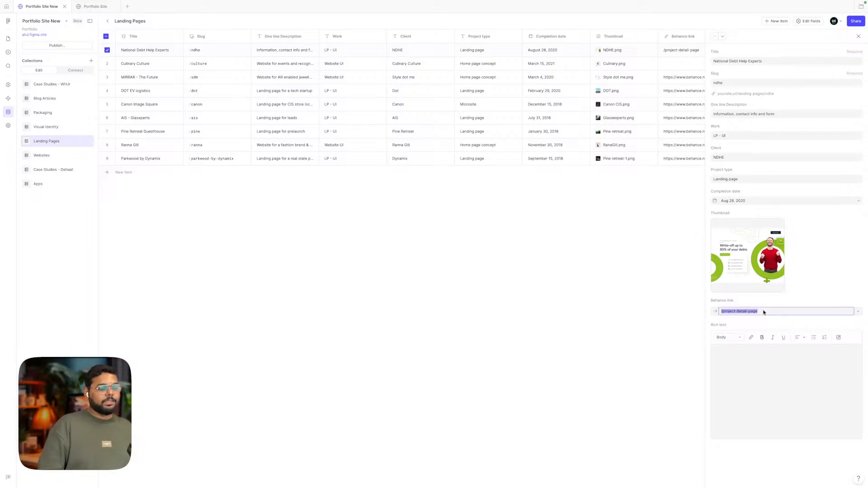
left_click(857, 312)
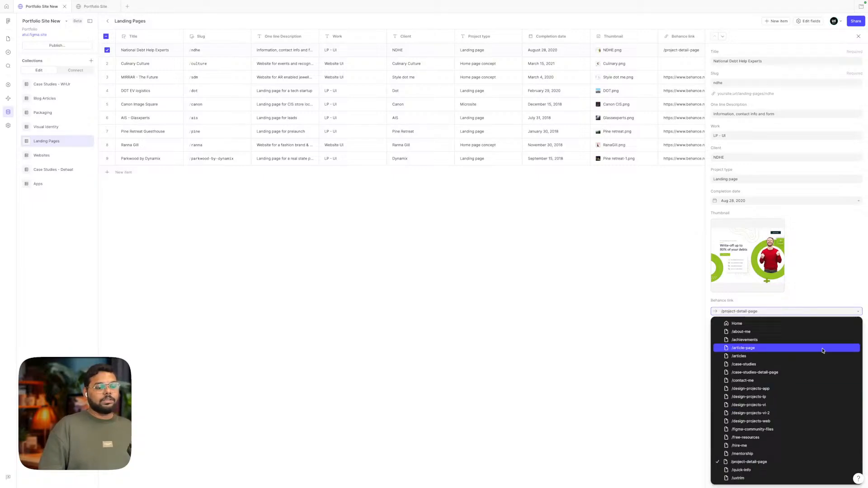
left_click(846, 261)
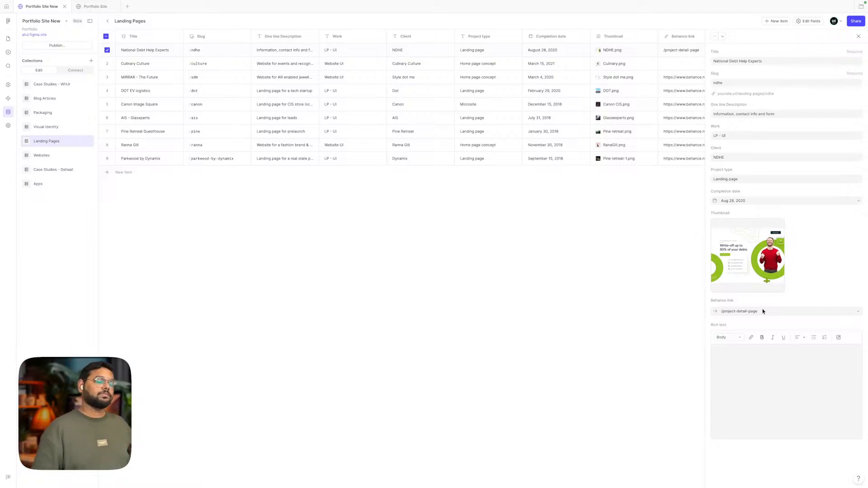
left_click(762, 311)
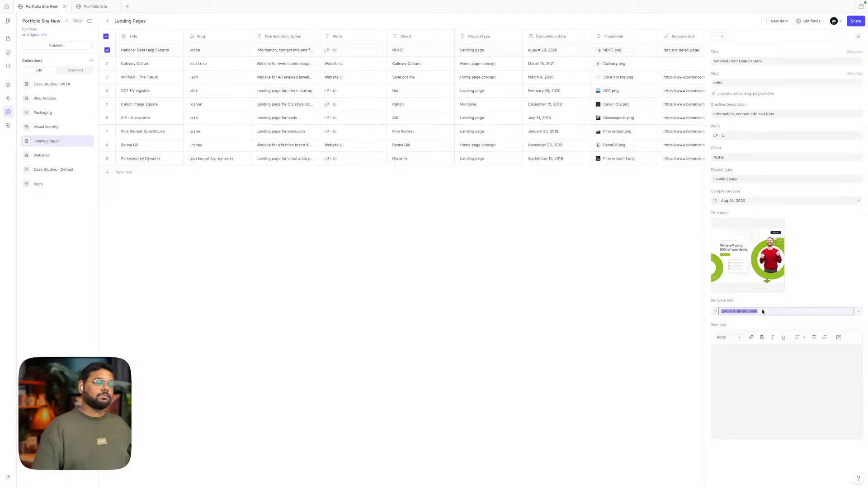
left_click(812, 295)
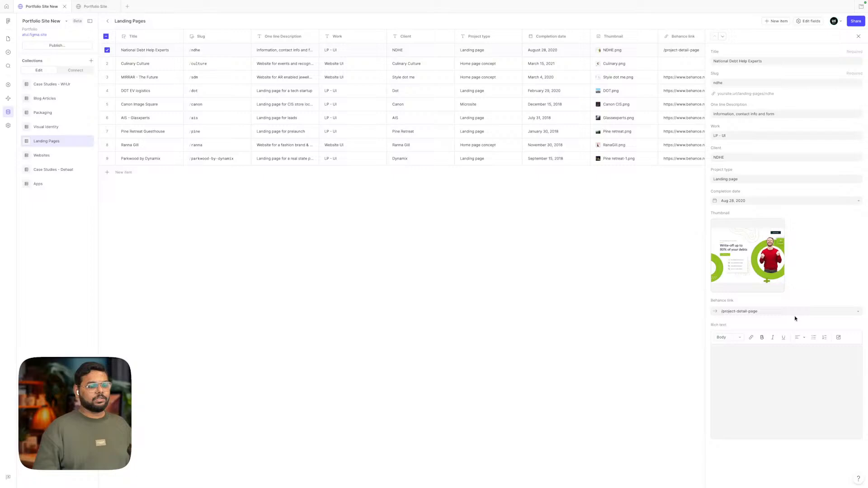
left_click(765, 311)
left_click(767, 311)
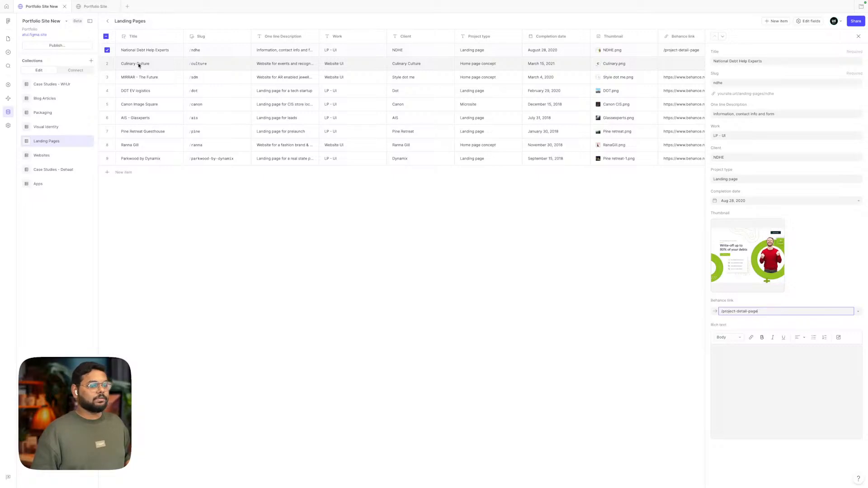
- Switch to the Portfolio Site file and examine the link of the National Debt Help Experts item in its Landing Pages collection
left_click(93, 6)
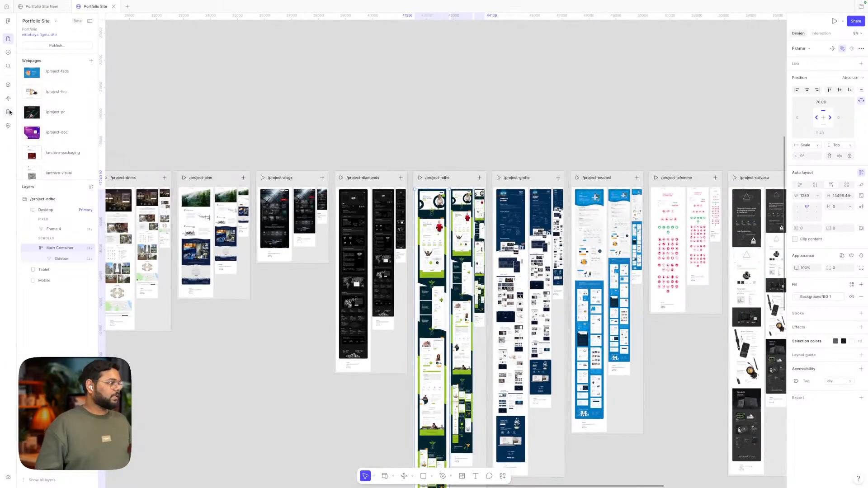
left_click(8, 111)
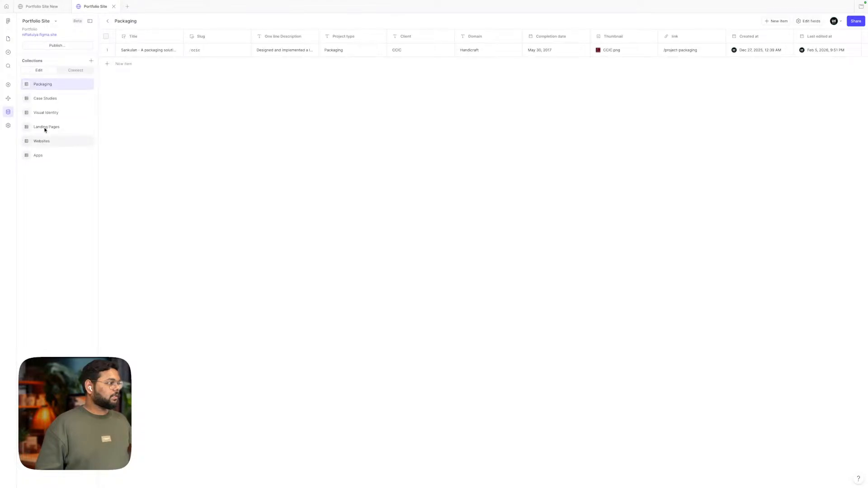
left_click(50, 128)
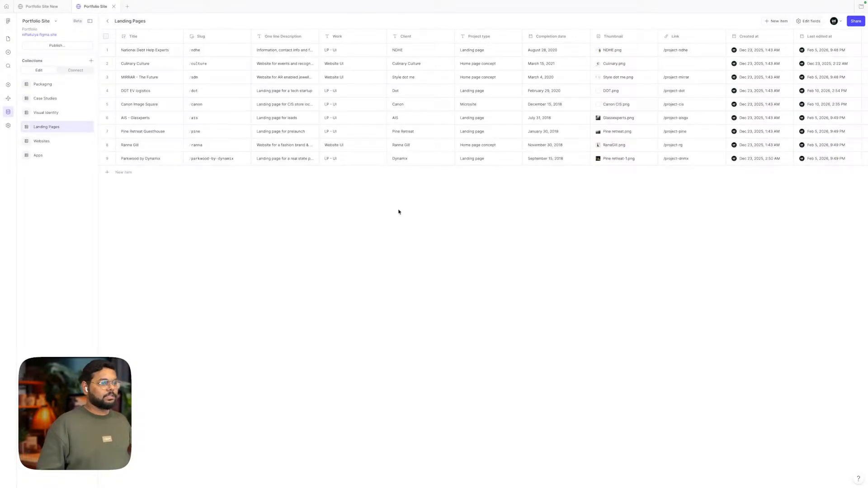
left_click(693, 51)
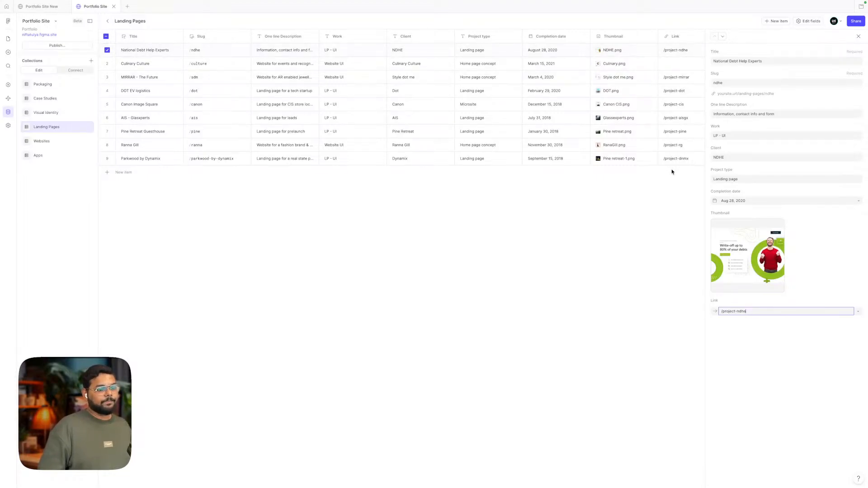
left_click(658, 218)
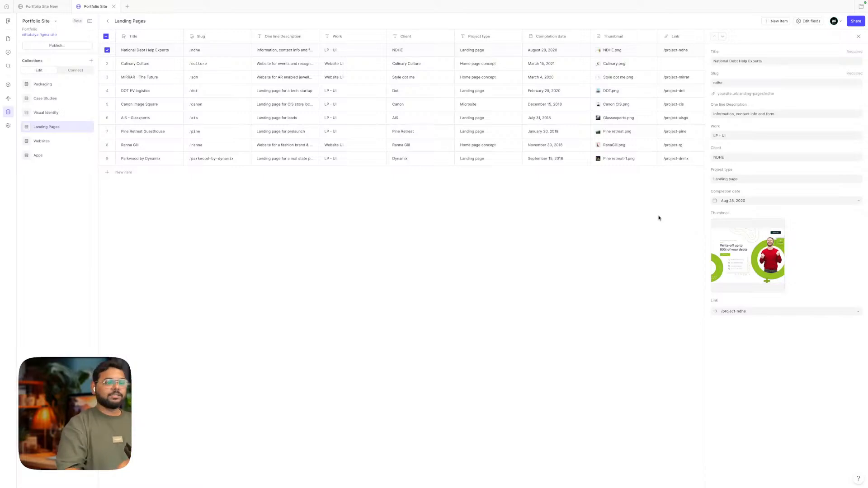
- Show the Portfolio Site canvas, return to the Portfolio Site New canvas and select the Landing Pages CMS list under Previous Project
left_click(8, 38)
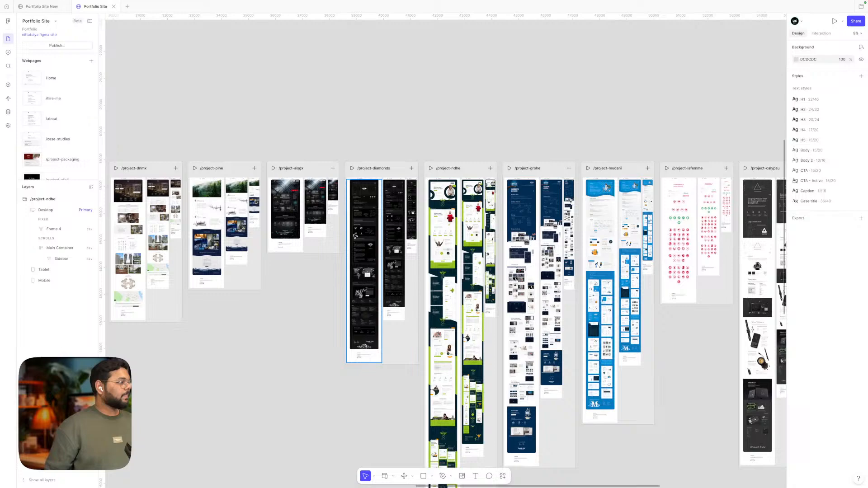
left_click(47, 6)
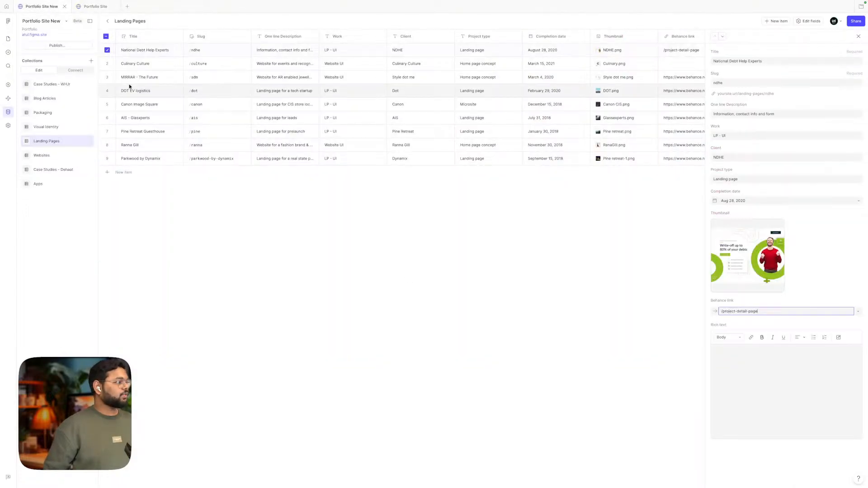
left_click(7, 39)
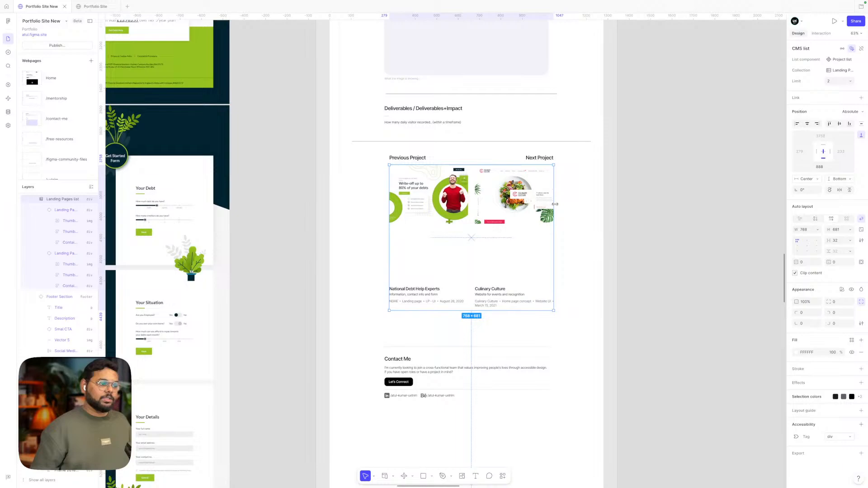
left_click(530, 194)
key("Escape")
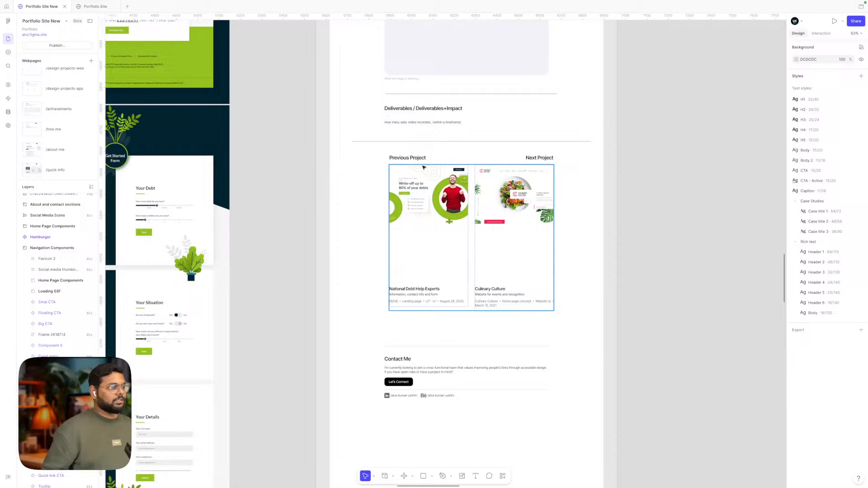
left_click(411, 196)
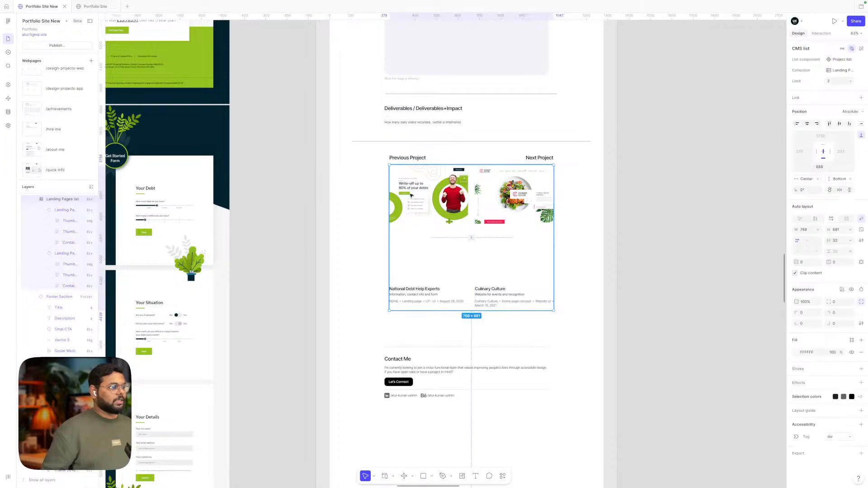
- Check the Landing Pages collection, deselect the CMS list on the canvas and review the project detail page up to its header
left_click(9, 112)
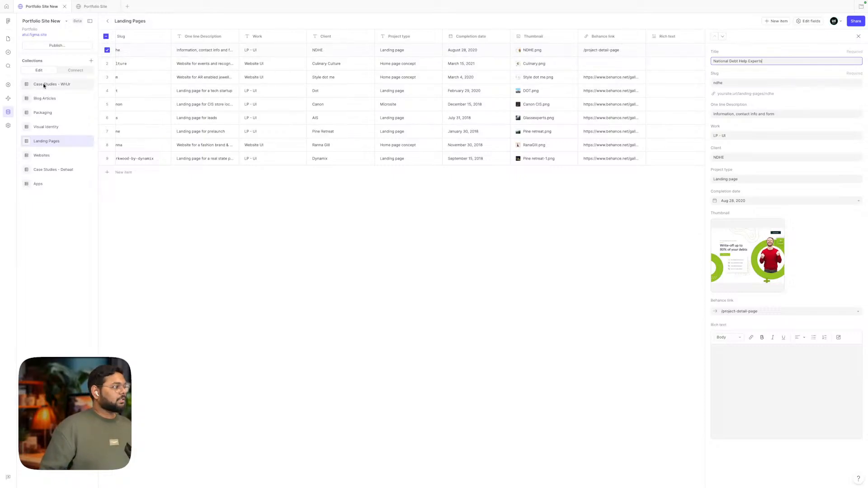
left_click(8, 40)
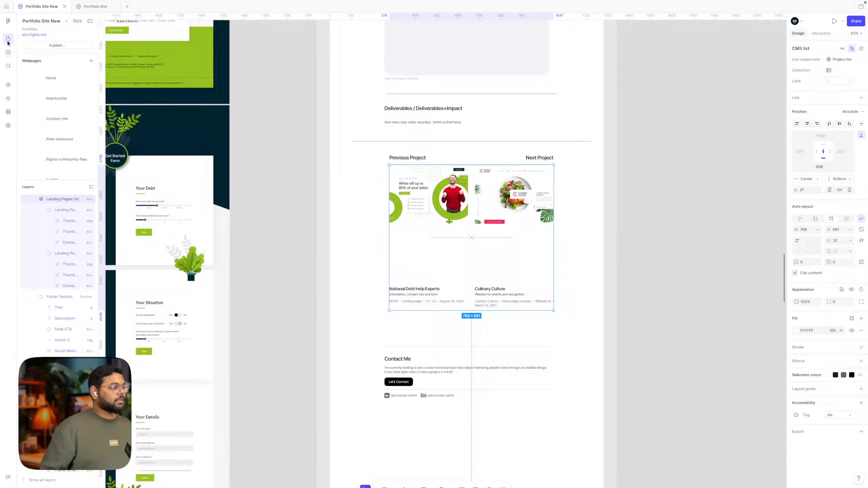
scroll(305, 257, "right", 2)
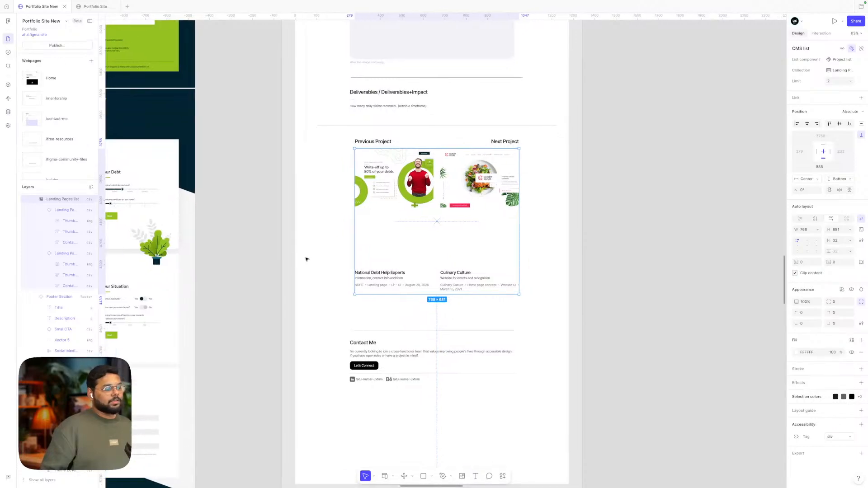
left_click(606, 259)
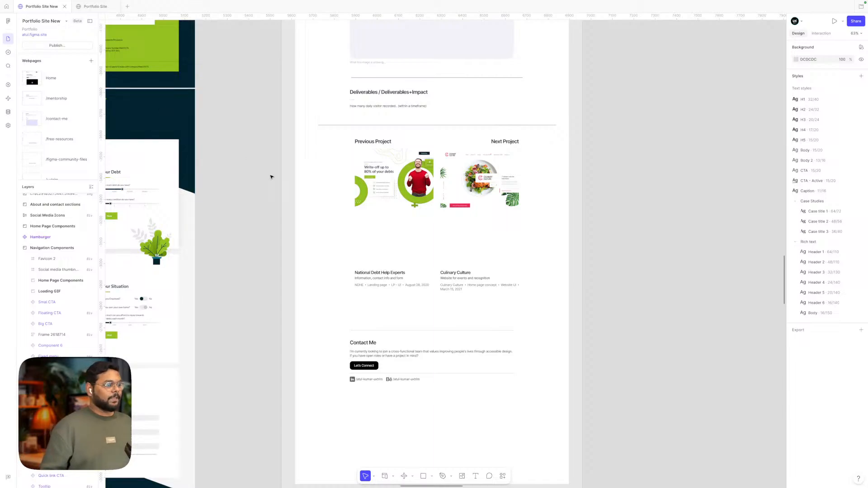
scroll(319, 189, "down", 3)
scroll(312, 185, "up", 8)
scroll(312, 185, "left", 3)
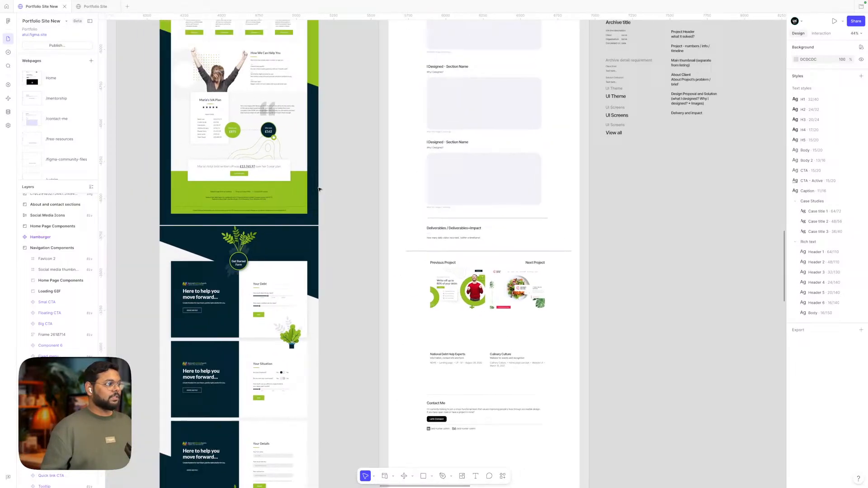
scroll(291, 176, "up", 3)
scroll(291, 176, "right", 1)
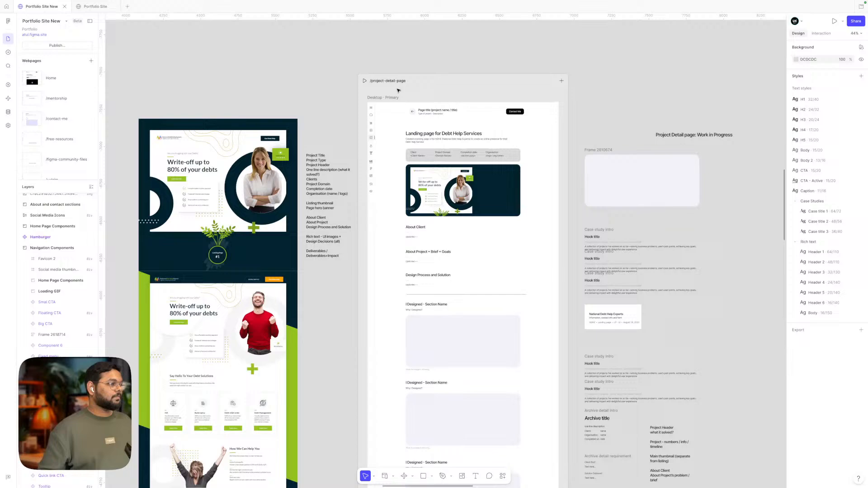
- Switch to the Portfolio Site file, examine the National Debt Help Experts project page down to its footer and clear the selection
mouse_move(99, 3)
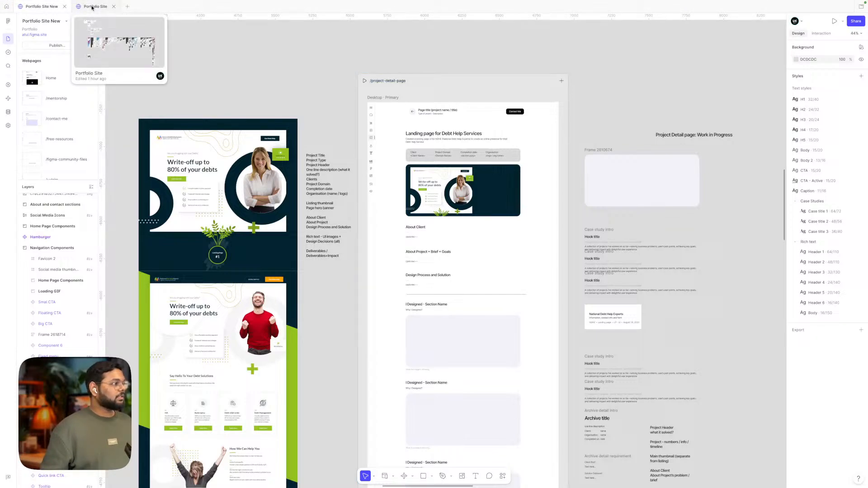
left_click(92, 8)
scroll(354, 171, "down", 5)
scroll(362, 175, "right", 1)
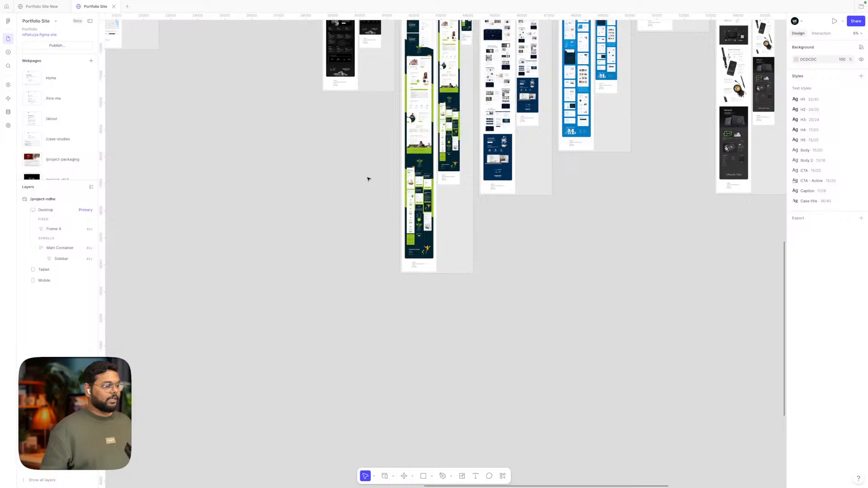
scroll(436, 231, "up", 3)
left_click(380, 268)
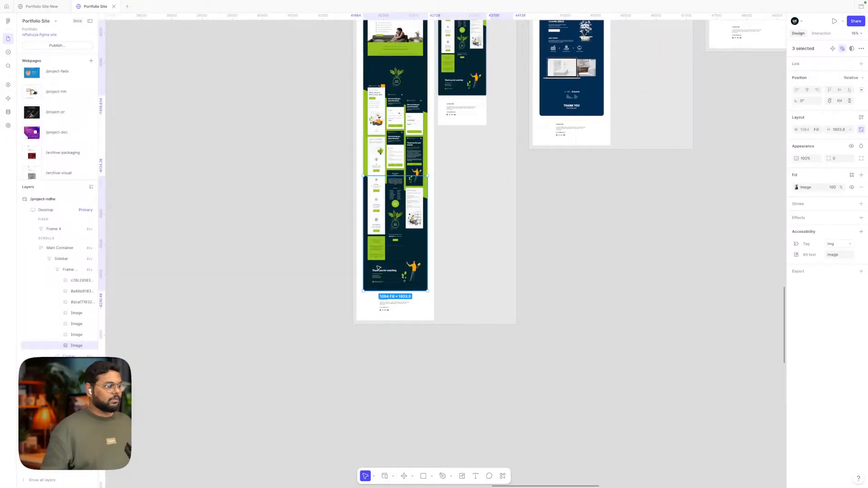
scroll(378, 268, "up", 1)
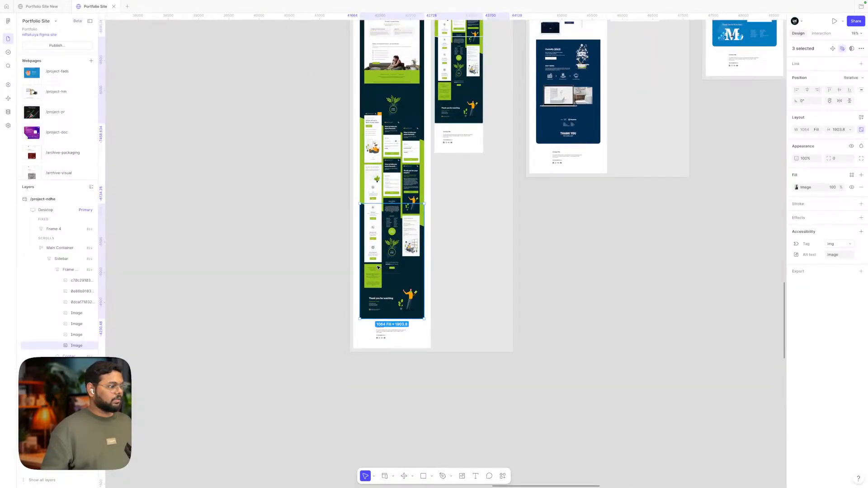
scroll(378, 267, "up", 3)
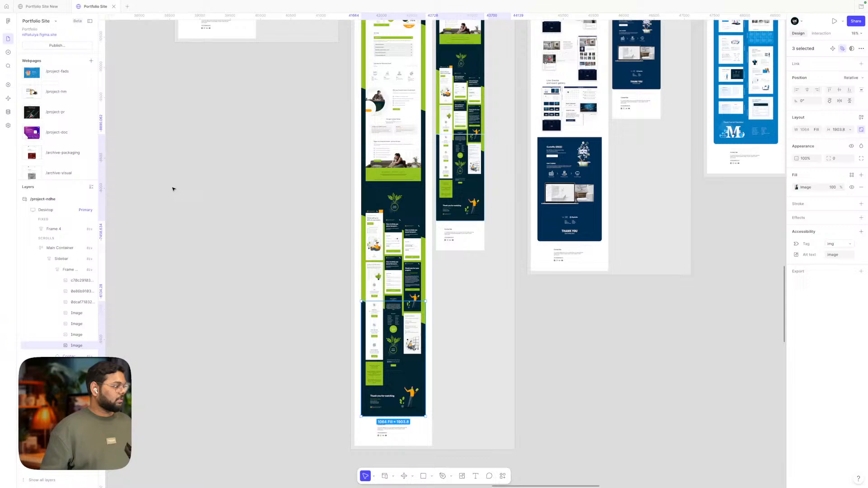
scroll(285, 252, "down", 2)
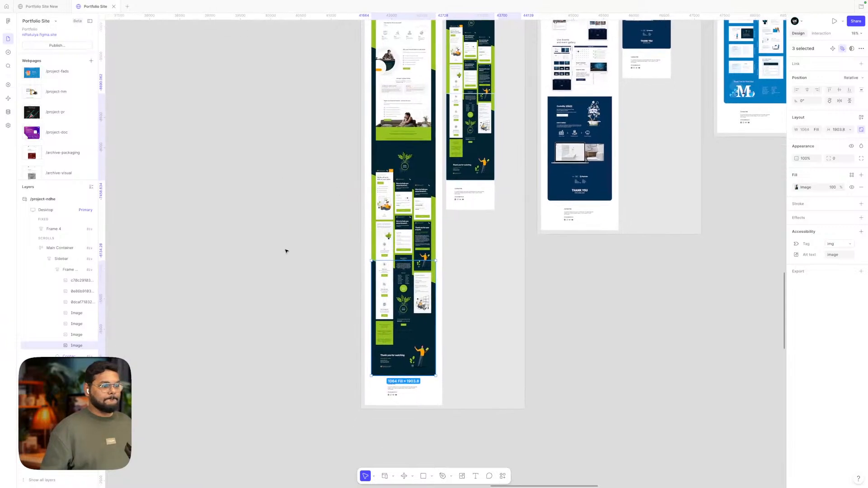
left_click(253, 239)
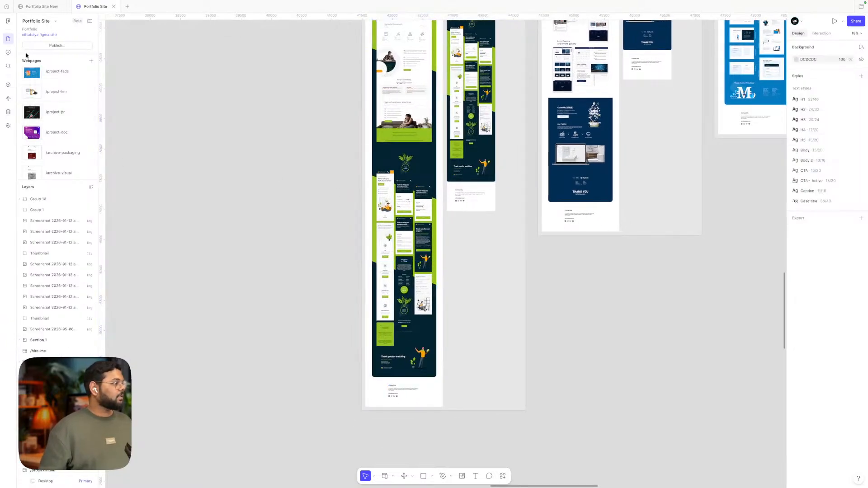
- Show the Landing Pages collection and review its columns up to the Link field
left_click(8, 112)
left_click(407, 260)
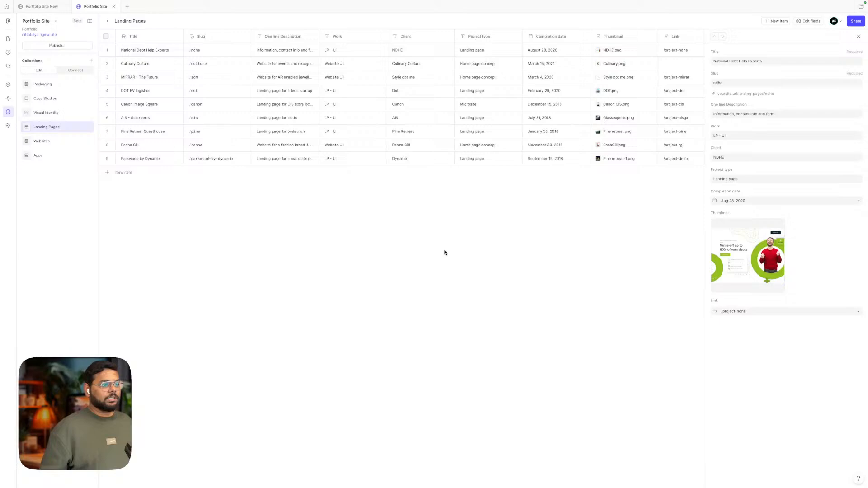
scroll(648, 49, "right", 3)
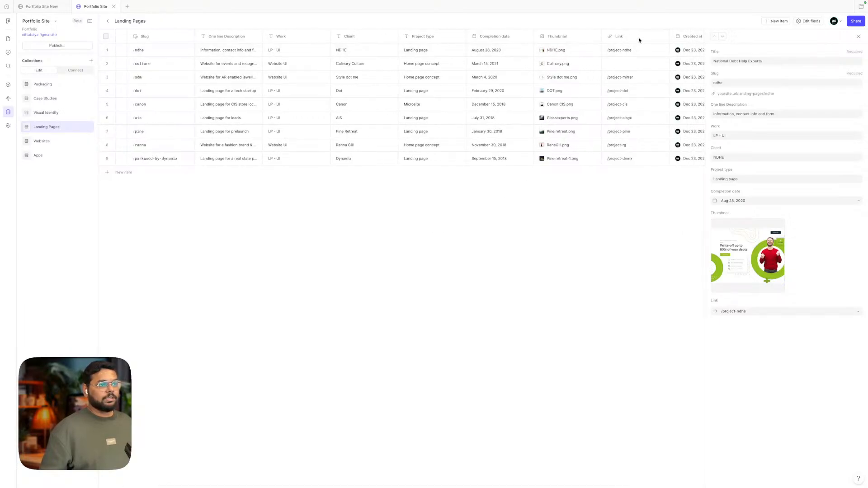
- Rename the Link field of the Landing Pages collection to "Next project"
left_click(808, 21)
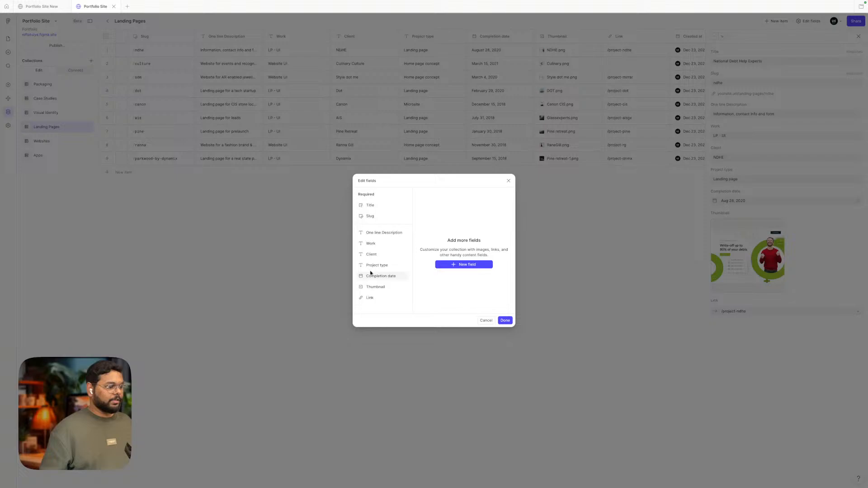
left_click(369, 298)
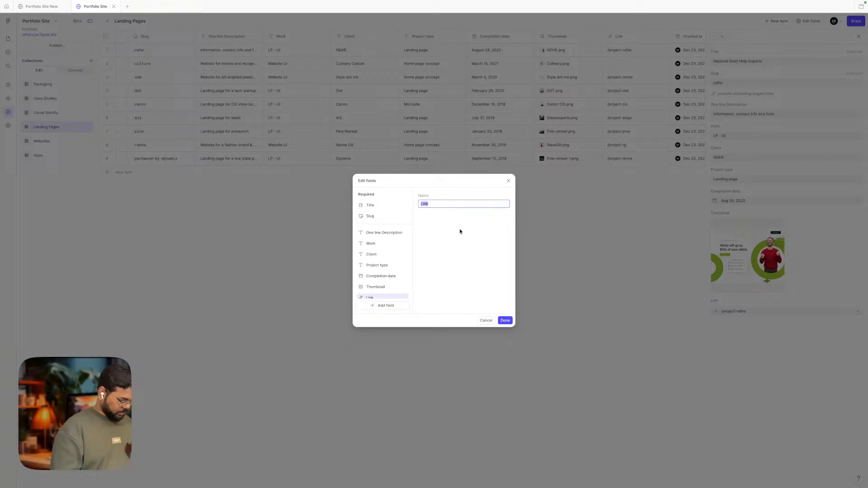
type("Next")
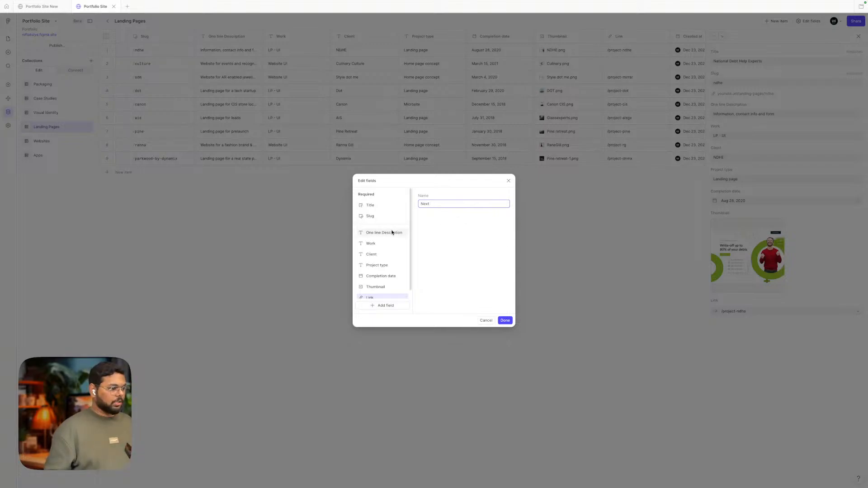
scroll(394, 235, "down", 1)
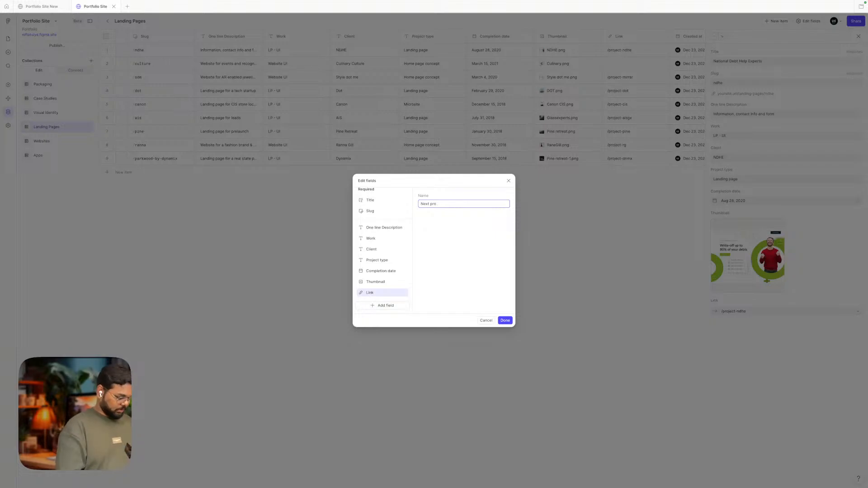
type("ject")
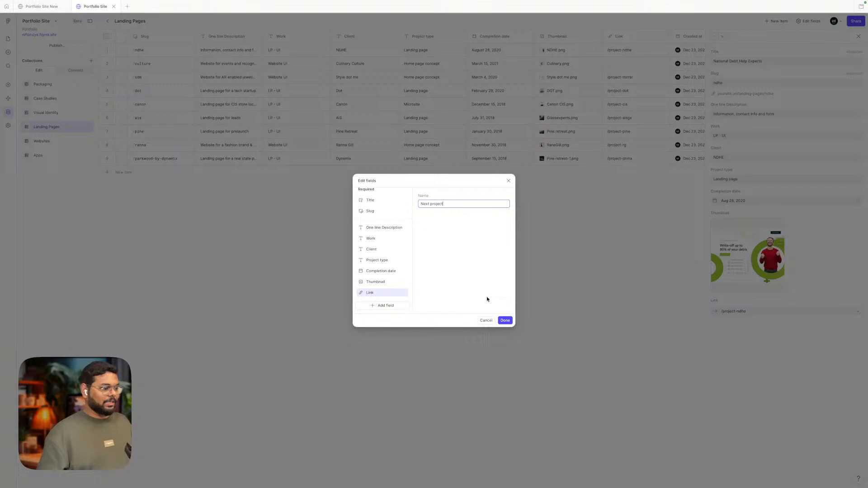
left_click(503, 321)
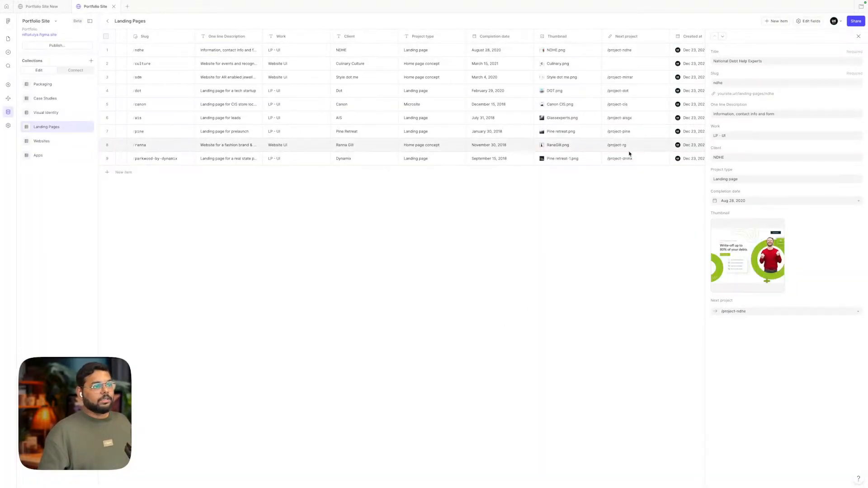
- Name the existing link field "Link" again and add a second link field named "Next Project" to the Landing Pages collection
scroll(628, 154, "right", 3)
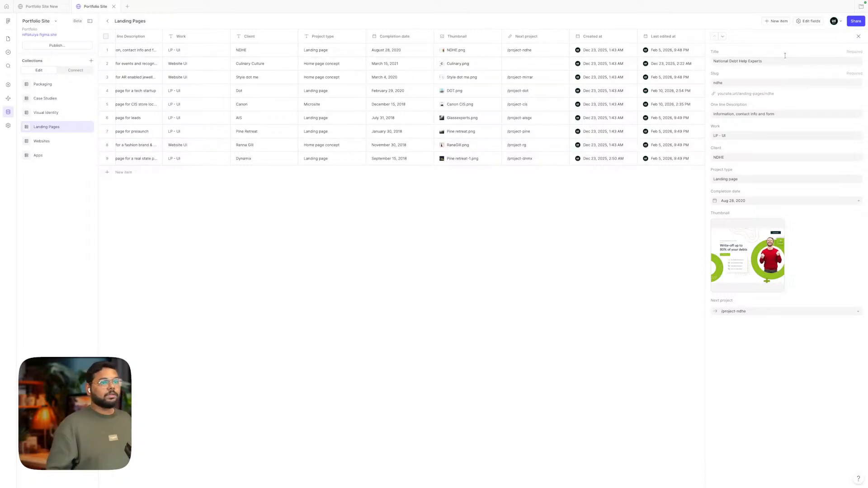
left_click(810, 21)
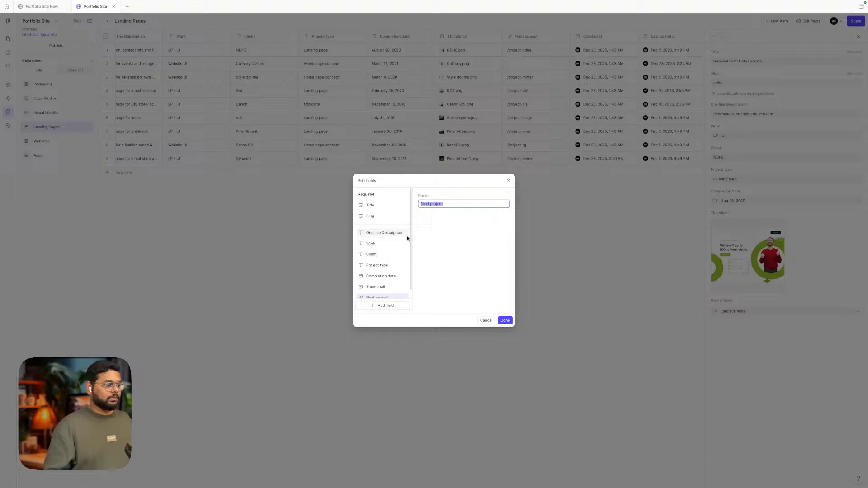
type("Link")
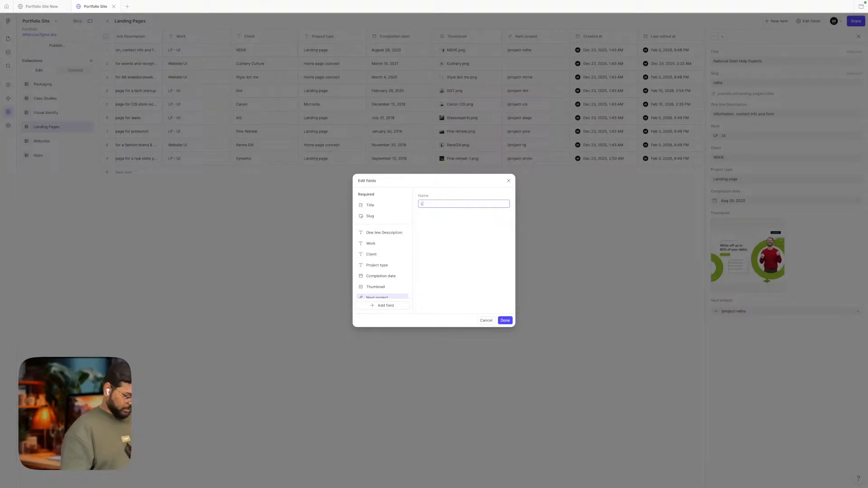
left_click(380, 305)
left_click(376, 325)
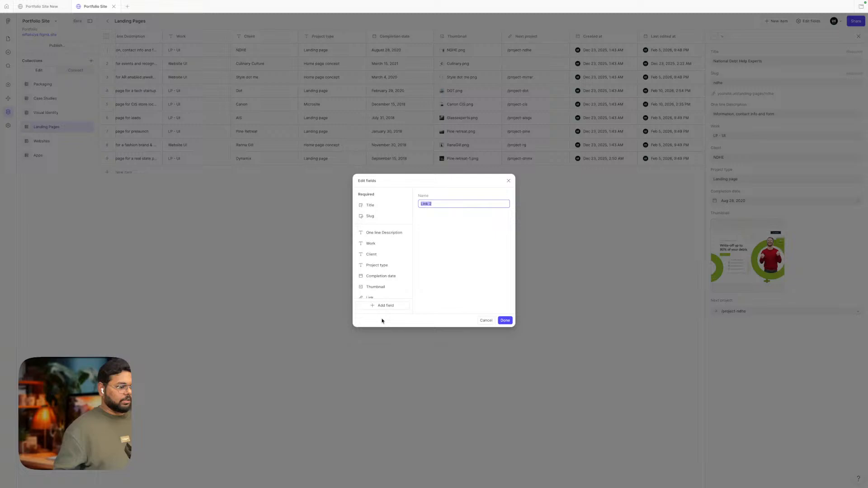
type("Next")
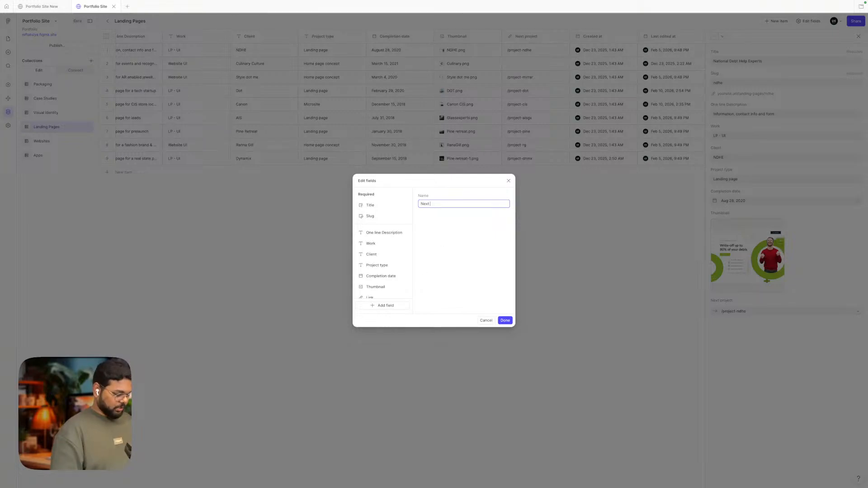
type(" Project")
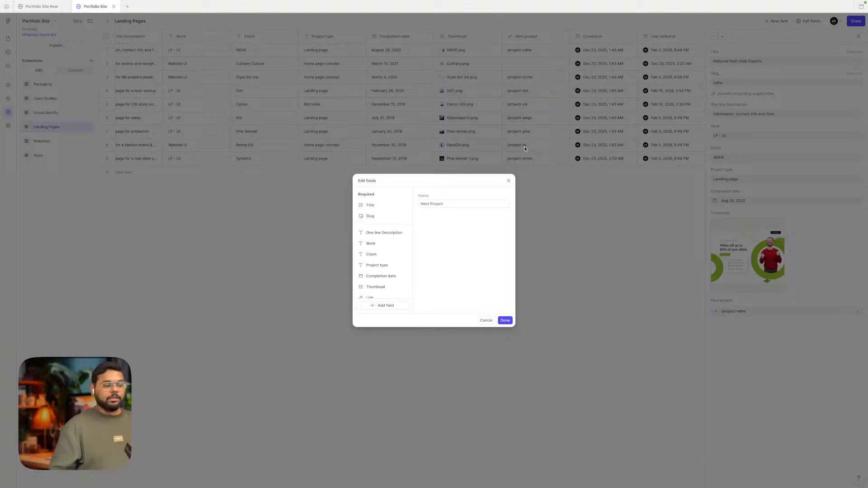
left_click(455, 204)
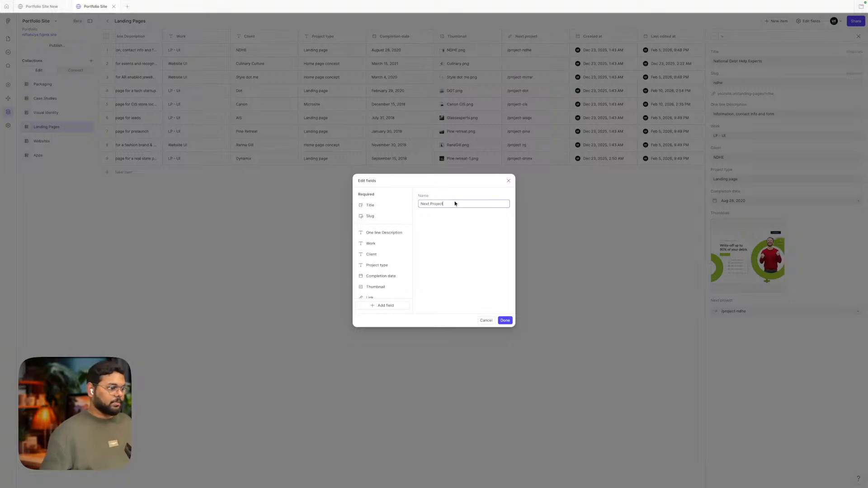
left_click(505, 320)
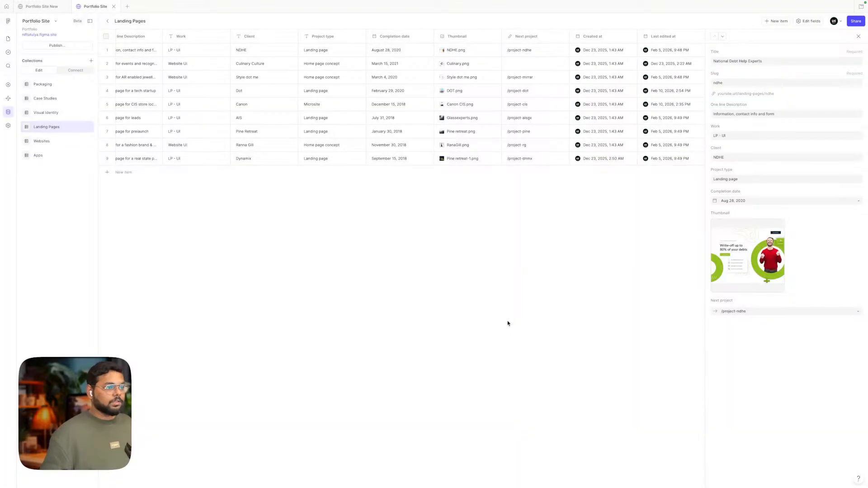
scroll(572, 223, "right", 1)
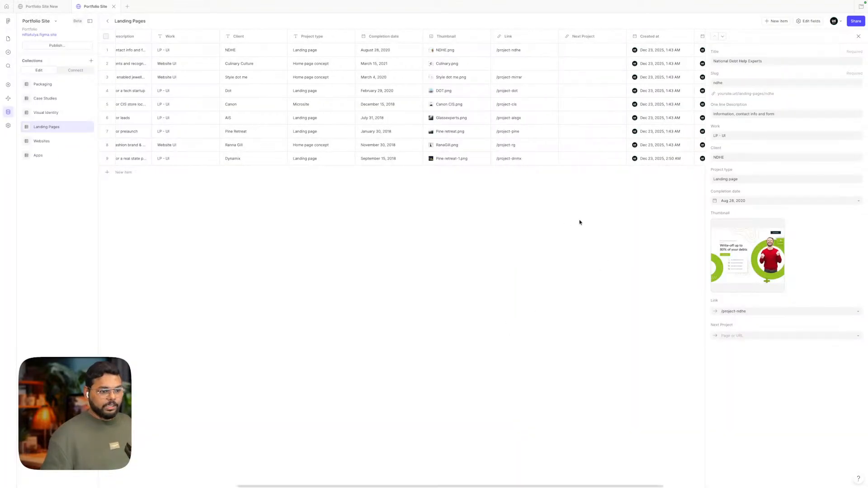
left_click(730, 336)
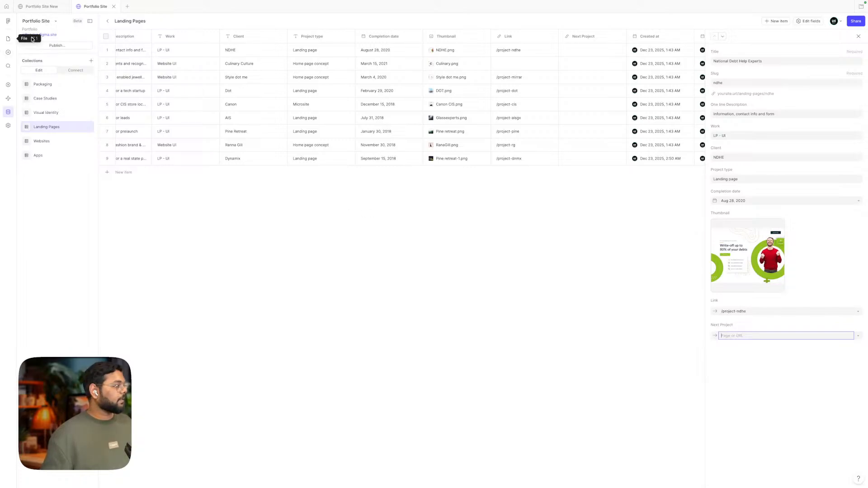
- Switch to the published portfolio site in Chrome, make it full screen and browse the LPs category of the Project Archive
left_click(43, 35)
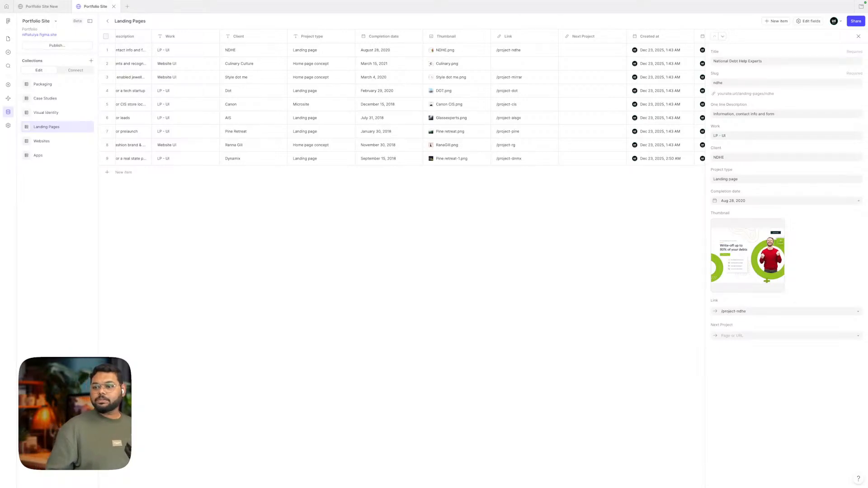
key("ctrl+Left")
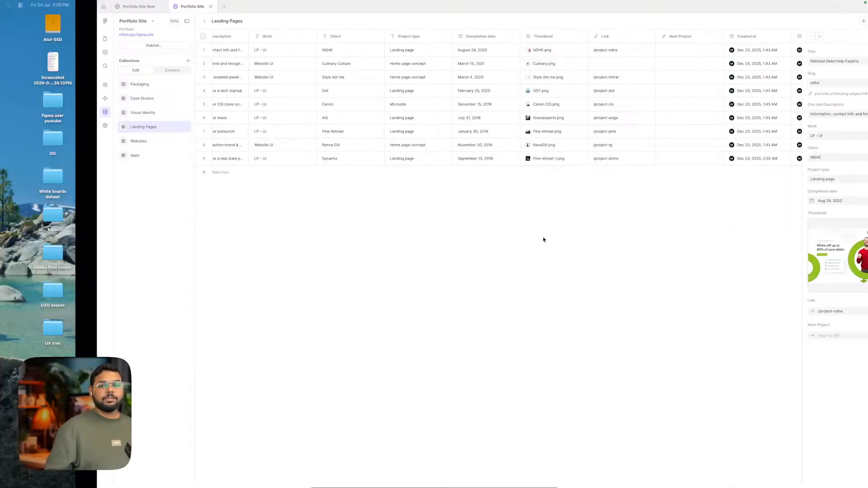
left_click_drag(185, 487, 231, 51)
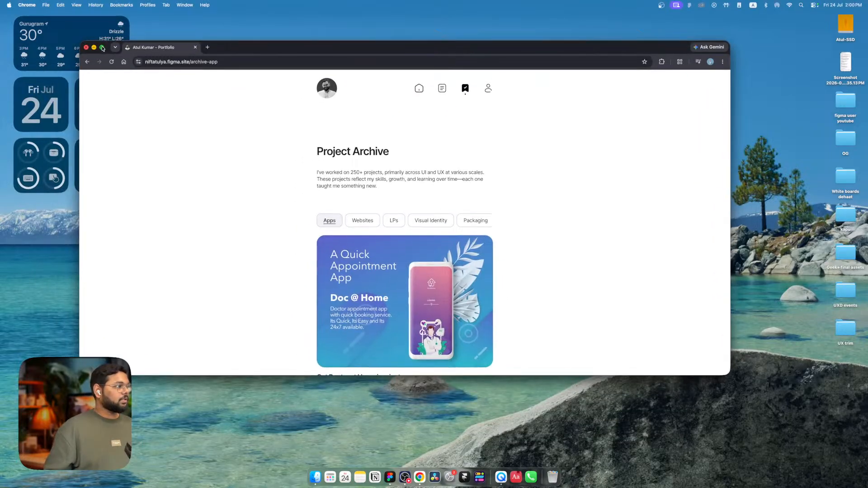
left_click(103, 48)
scroll(423, 274, "down", 3)
scroll(424, 274, "up", 3)
left_click(424, 180)
scroll(462, 257, "down", 10)
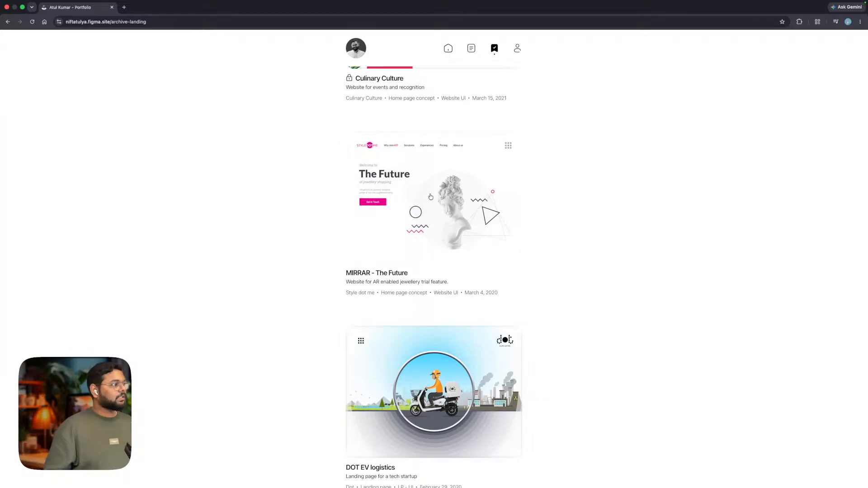
- Open the "MIRRAR - The Future" project on the live site and inspect its page address
left_click(408, 213)
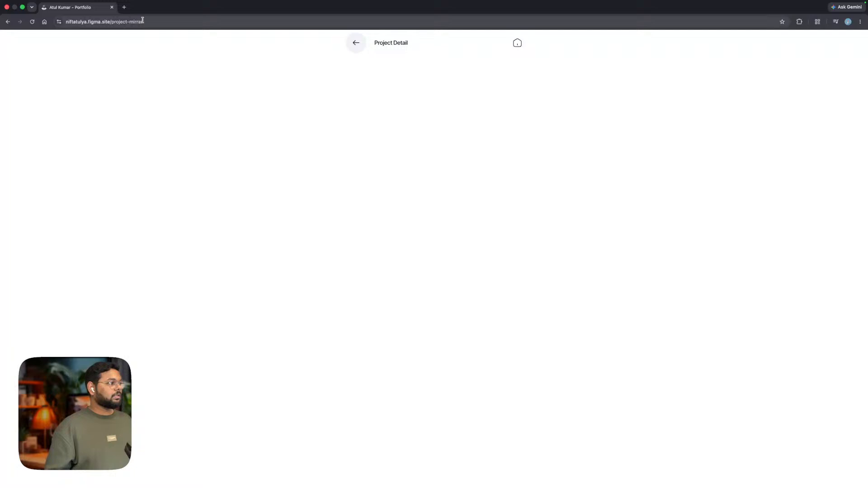
left_click(159, 22)
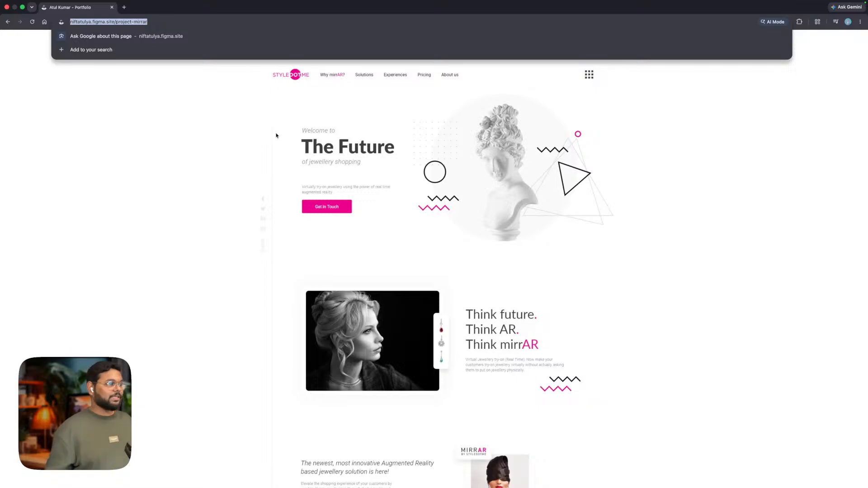
left_click(225, 145)
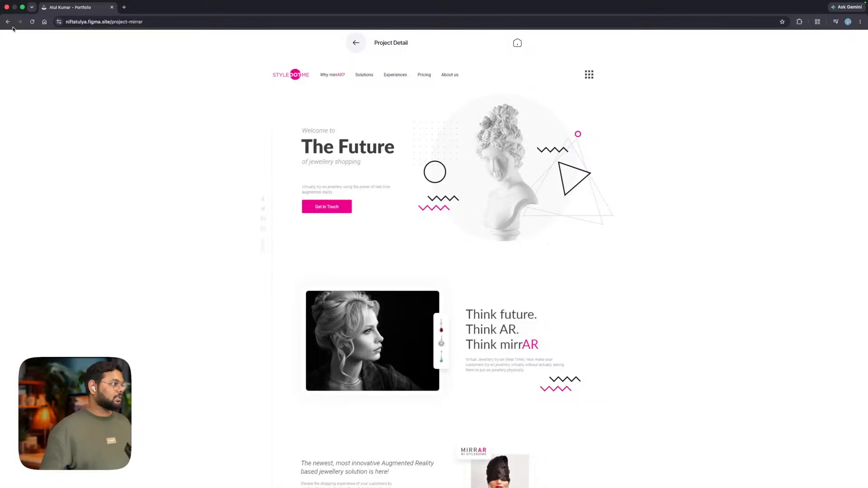
- Return to the Portfolio Site file in Figma and review the individual project pages on the canvas from their headers
key("ctrl+Right")
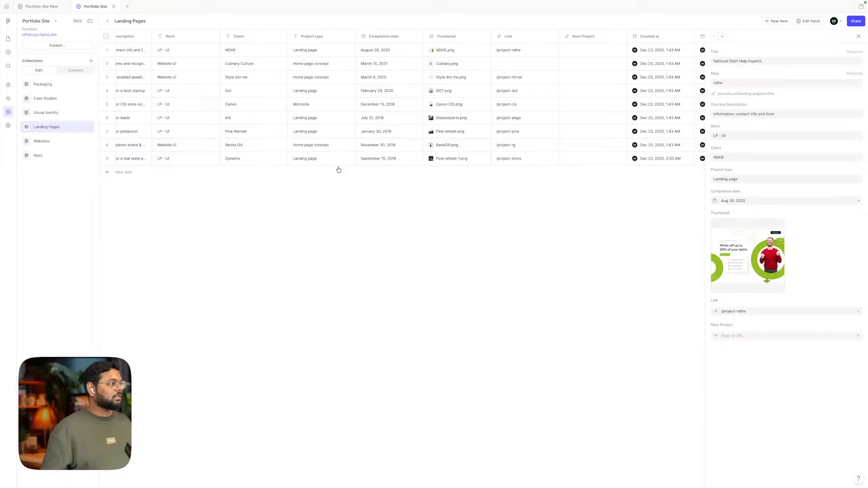
left_click(7, 41)
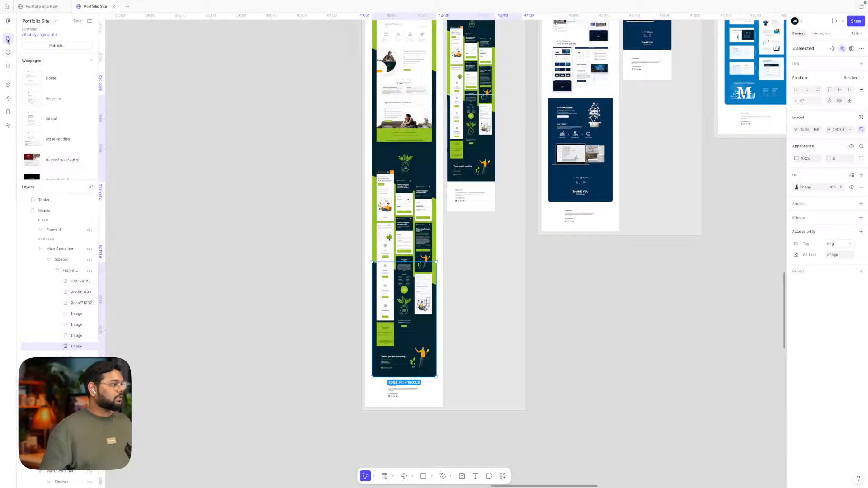
scroll(324, 190, "up", 5)
scroll(324, 189, "up", 5)
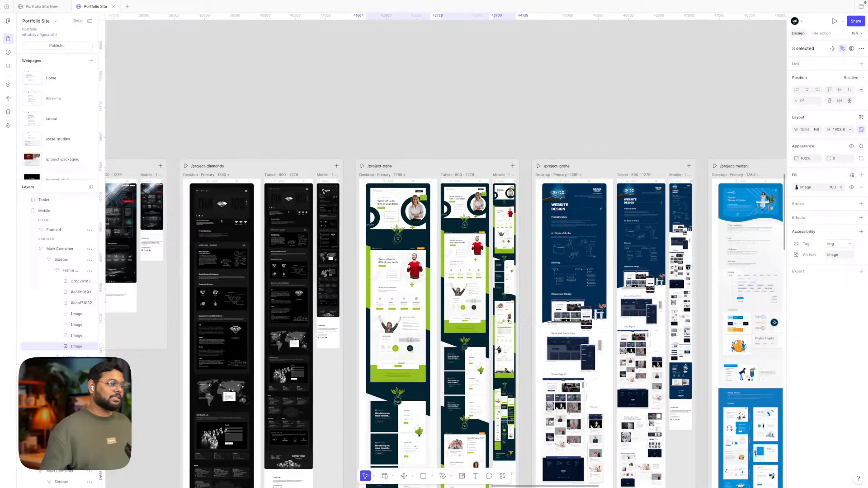
- In the Landing Pages collection, set the Next Project link of National Debt Help Experts to the published site's full /project-mirrar URL
scroll(286, 120, "left", 3)
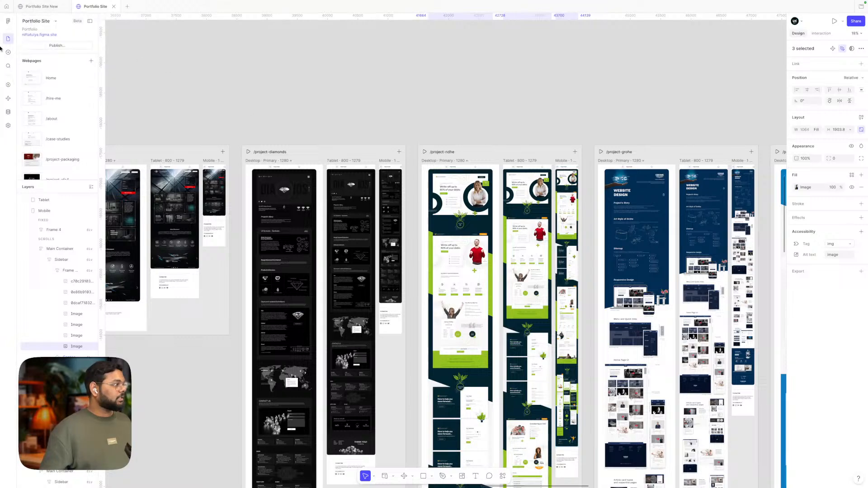
left_click(8, 112)
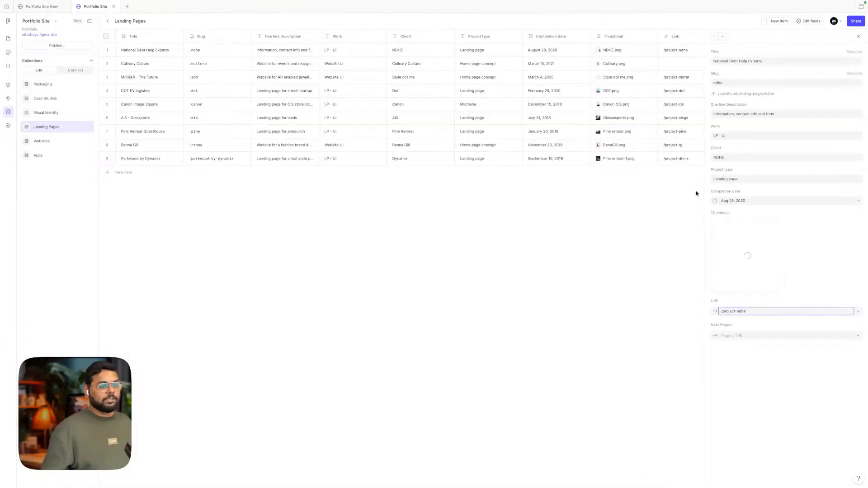
left_click(733, 336)
type("https://niftatuiya.figma.site/project-mirrar")
left_click(765, 369)
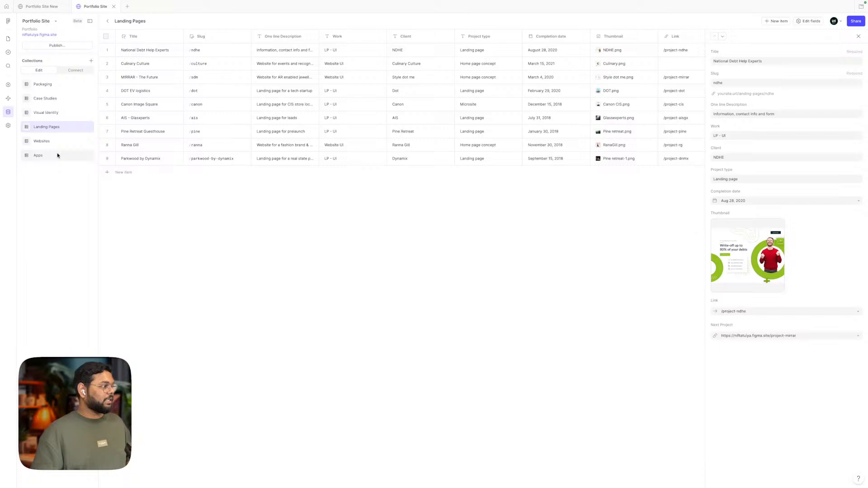
left_click(75, 71)
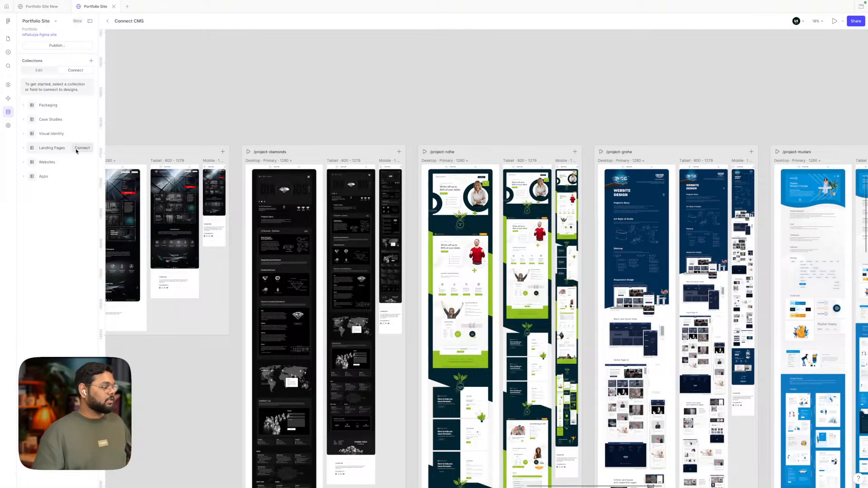
left_click(81, 148)
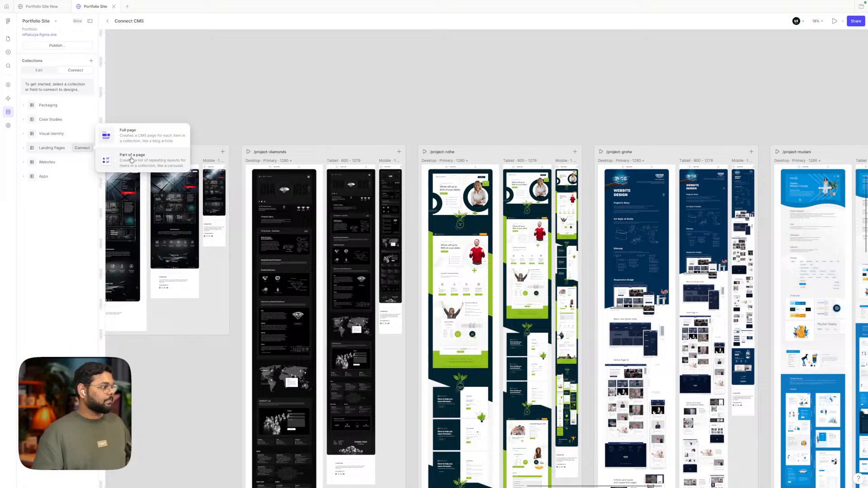
left_click(138, 142)
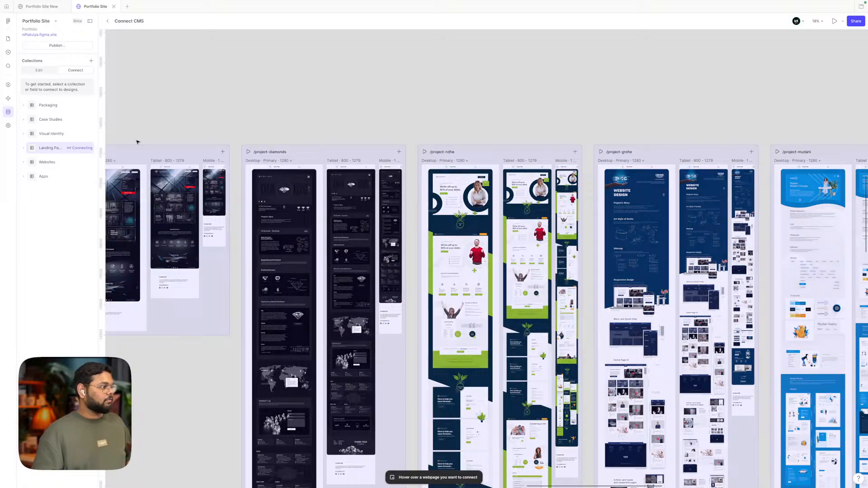
scroll(478, 141, "down", 1)
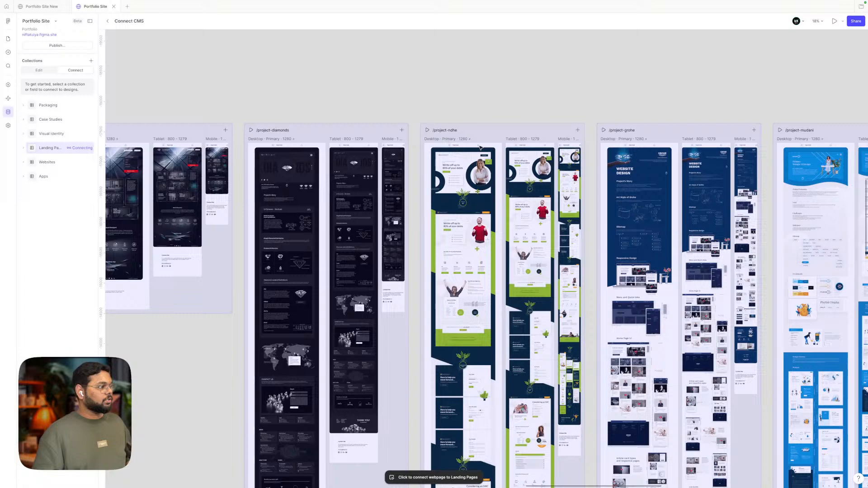
left_click(81, 148)
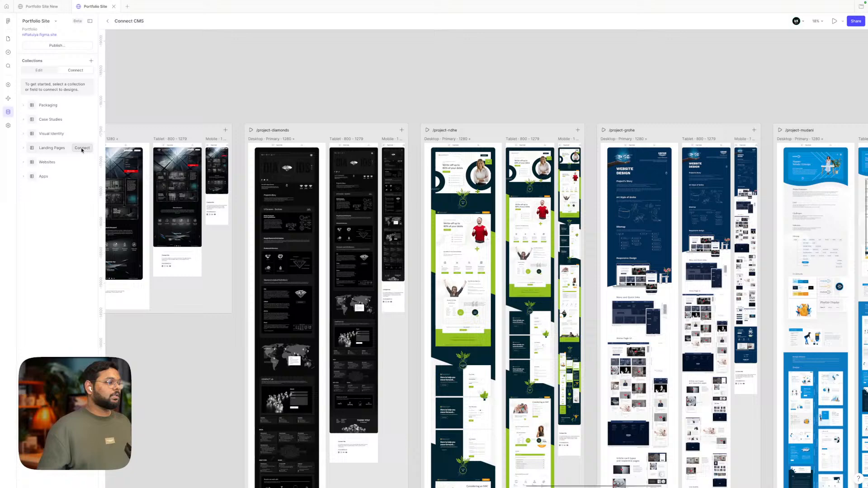
- Try to connect the Landing Pages collection as part of a page to the main content frame of /project-ndhe
left_click(82, 149)
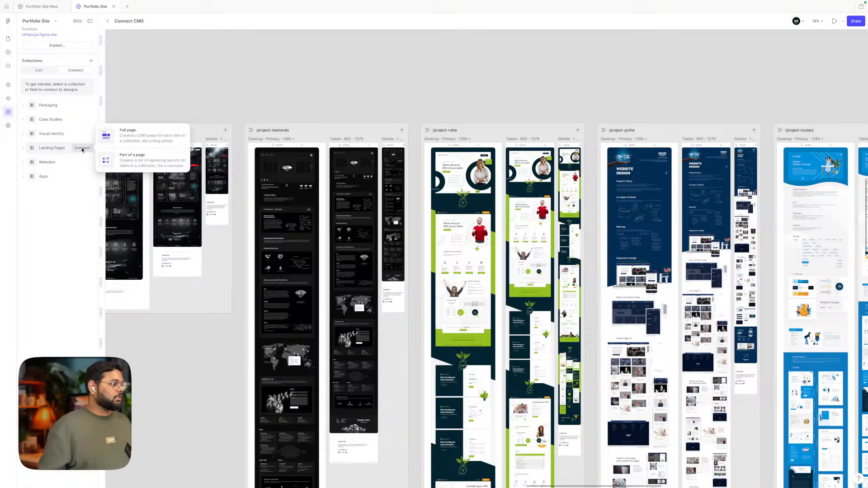
left_click(133, 164)
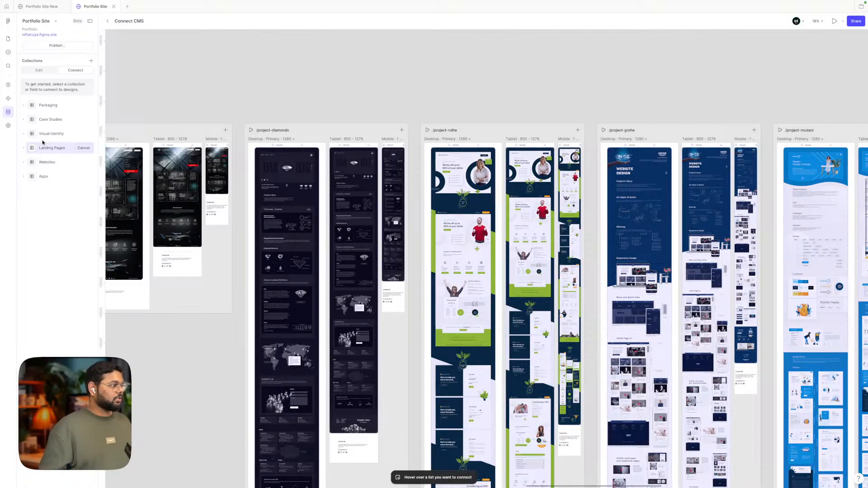
left_click(24, 148)
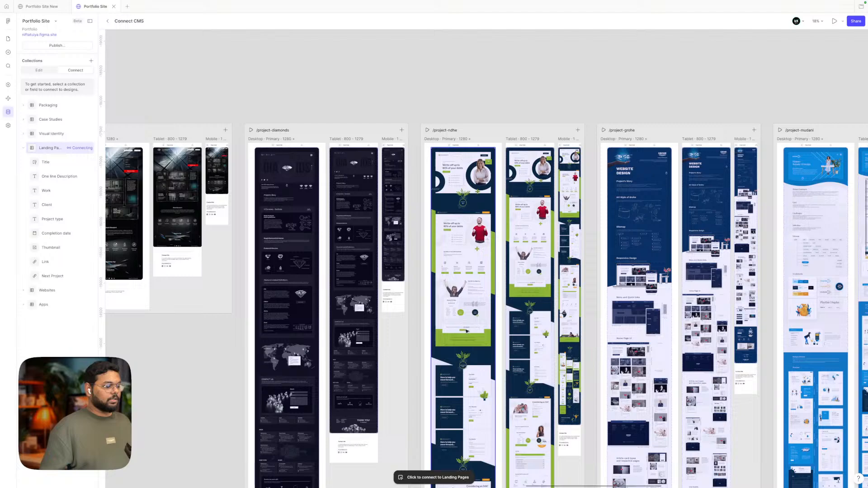
scroll(466, 332, "down", 15)
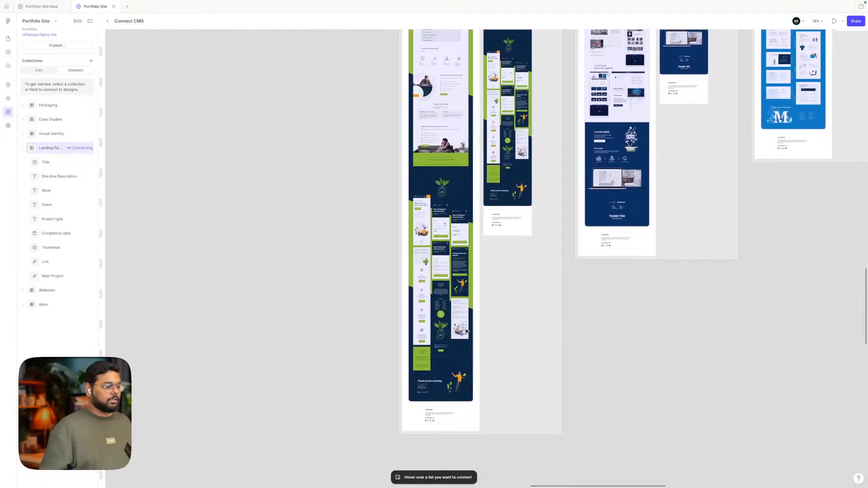
scroll(466, 331, "up", 3)
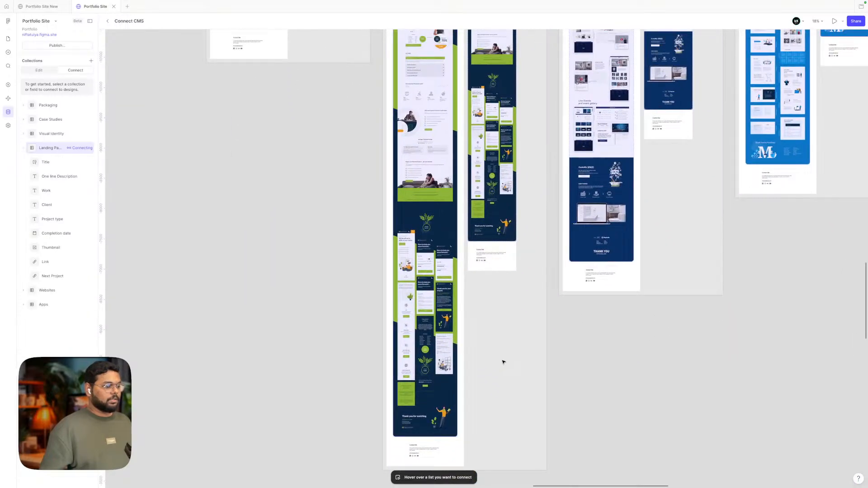
scroll(488, 348, "up", 5)
left_click(445, 330)
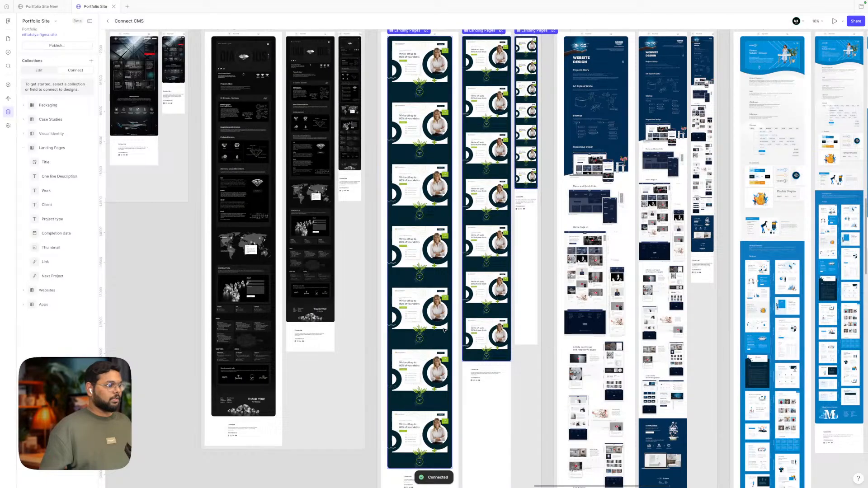
scroll(444, 331, "down", 10)
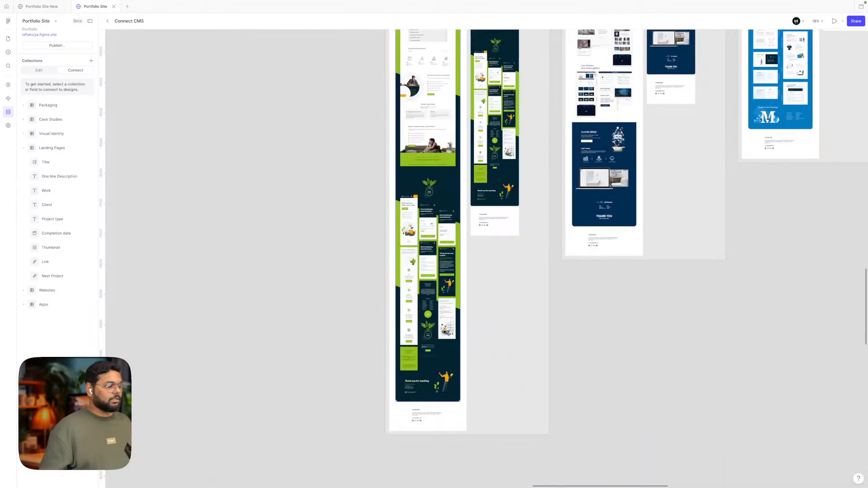
- Examine the /project-ndhe desktop page from its landing page sections down to the Contact Me footer
scroll(444, 331, "up", 6)
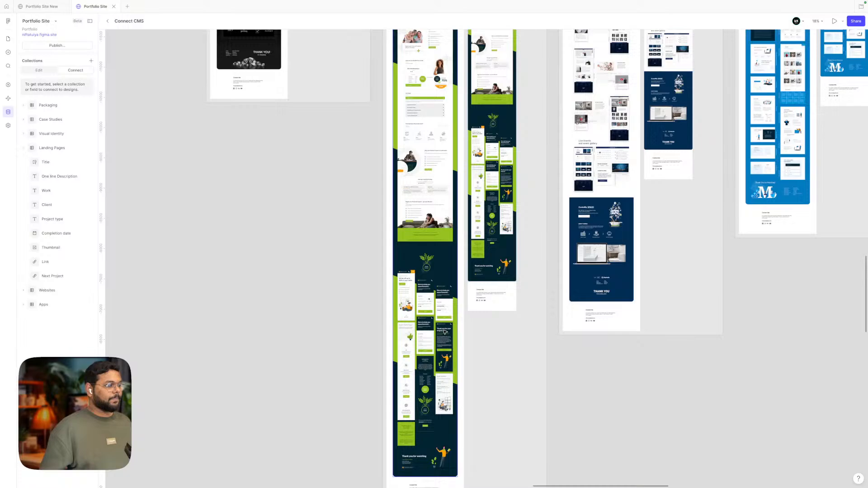
scroll(444, 332, "down", 10)
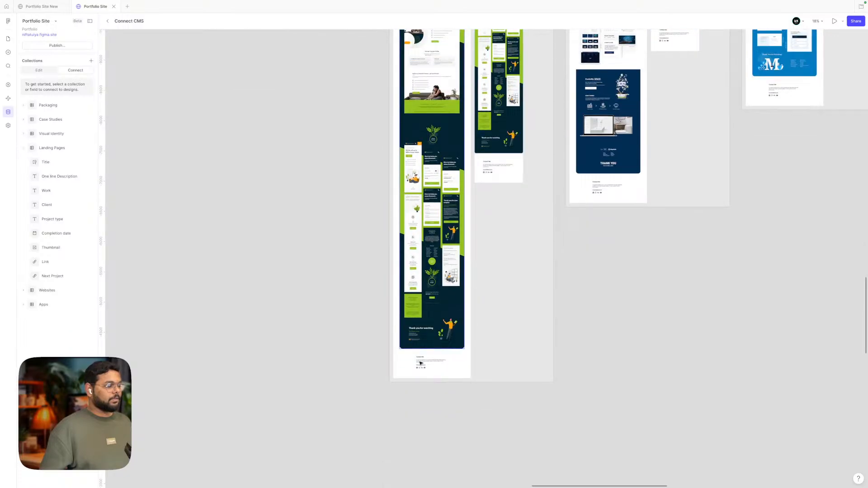
scroll(420, 363, "up", 15)
scroll(420, 363, "down", 1)
scroll(430, 295, "up", 5)
scroll(430, 296, "up", 2)
scroll(468, 286, "up", 6)
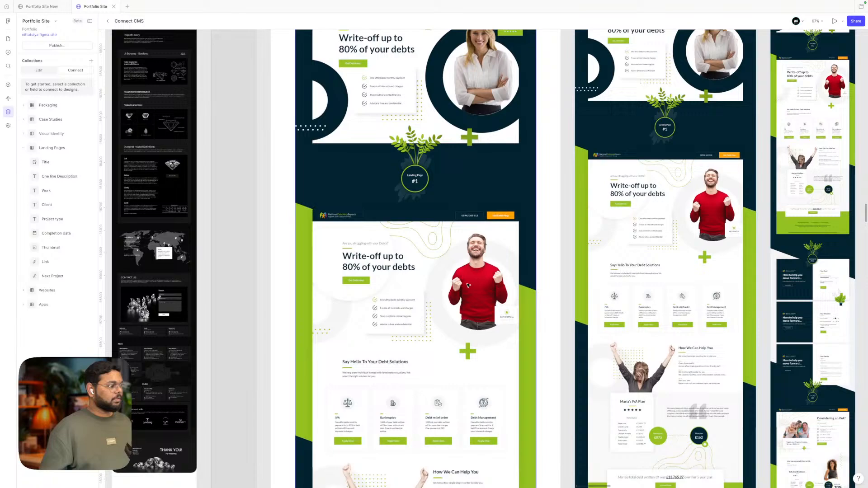
scroll(467, 285, "down", 7)
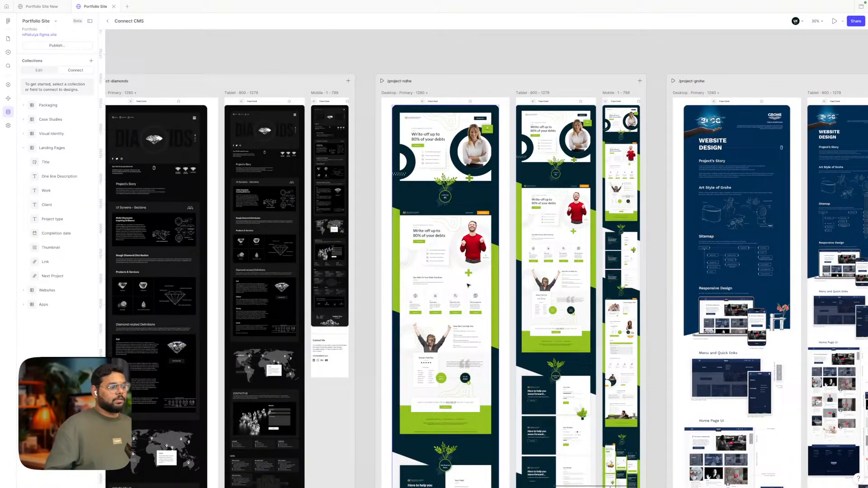
scroll(467, 285, "down", 5)
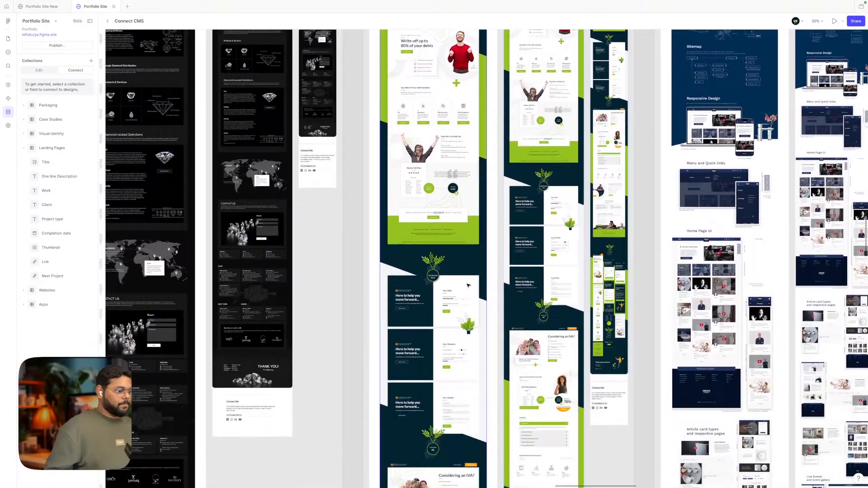
scroll(467, 285, "down", 2)
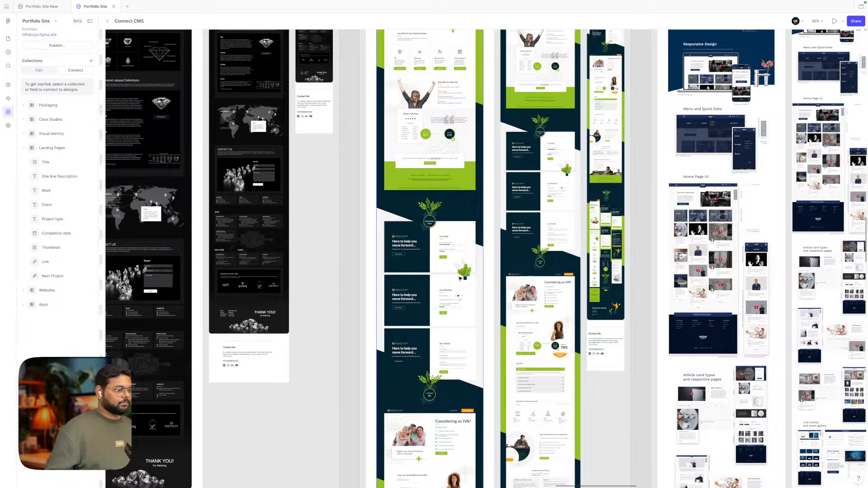
scroll(460, 278, "up", 3)
scroll(460, 278, "down", 10)
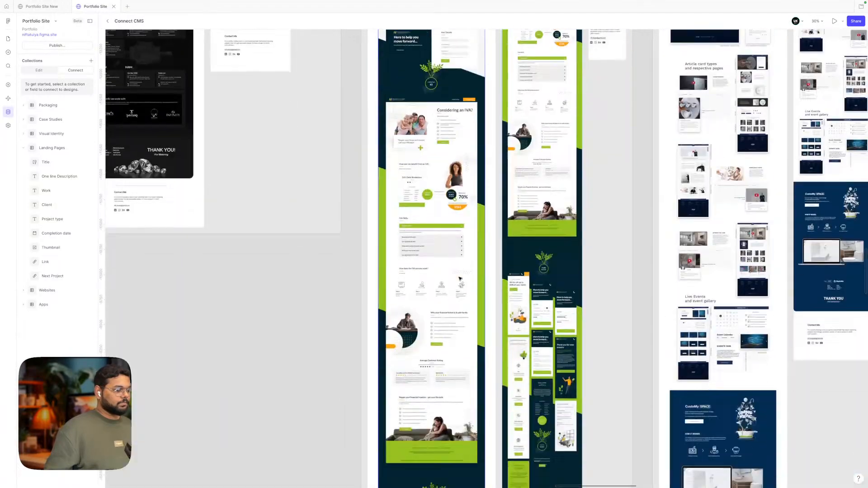
scroll(459, 279, "up", 3)
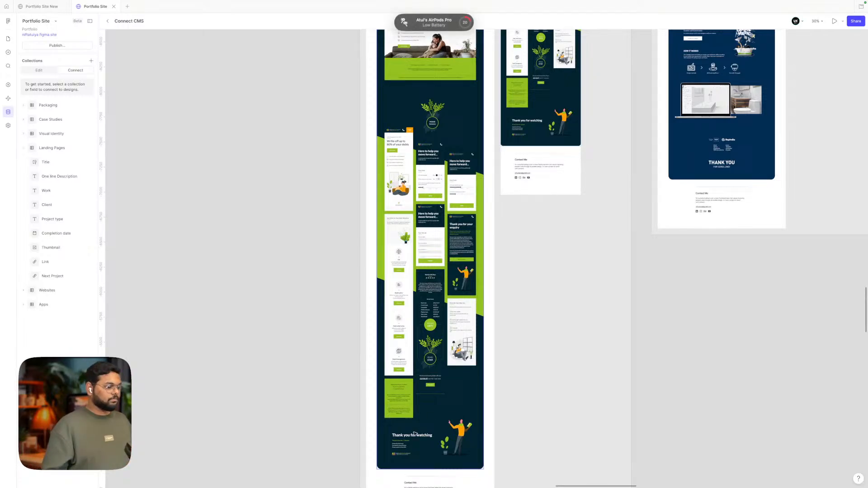
scroll(451, 393, "down", 5)
scroll(422, 413, "up", 8, "ctrl")
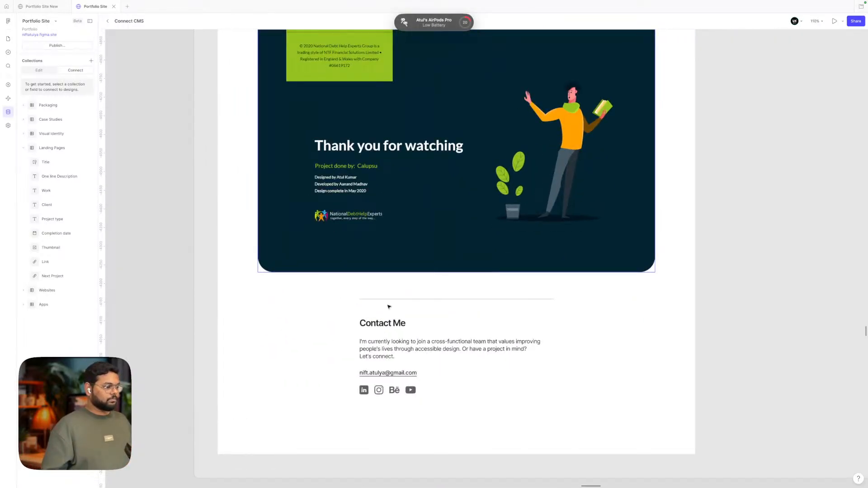
mouse_move(69, 148)
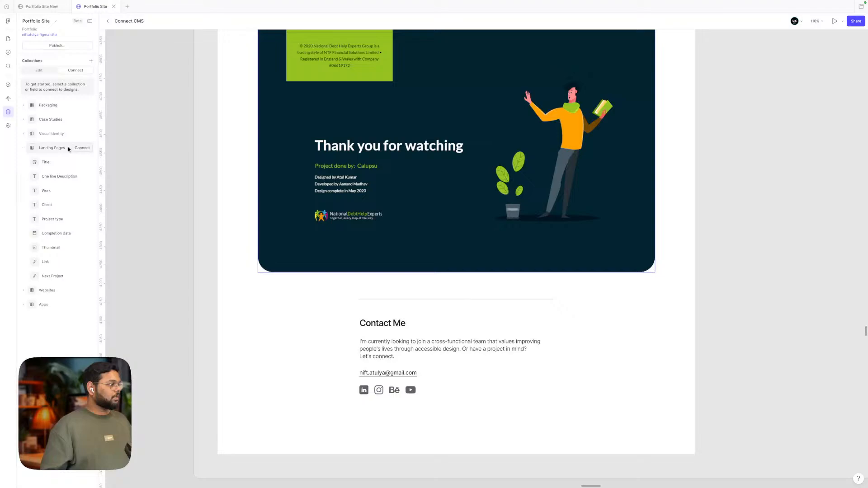
left_click(84, 149)
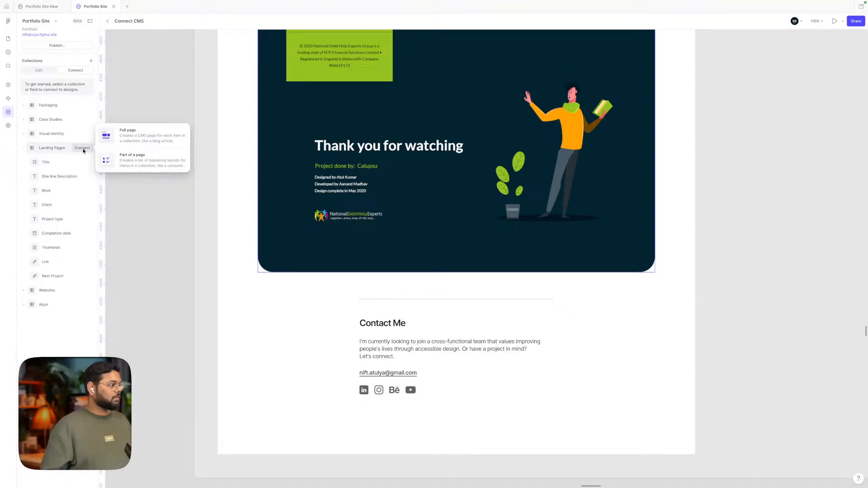
left_click(214, 183)
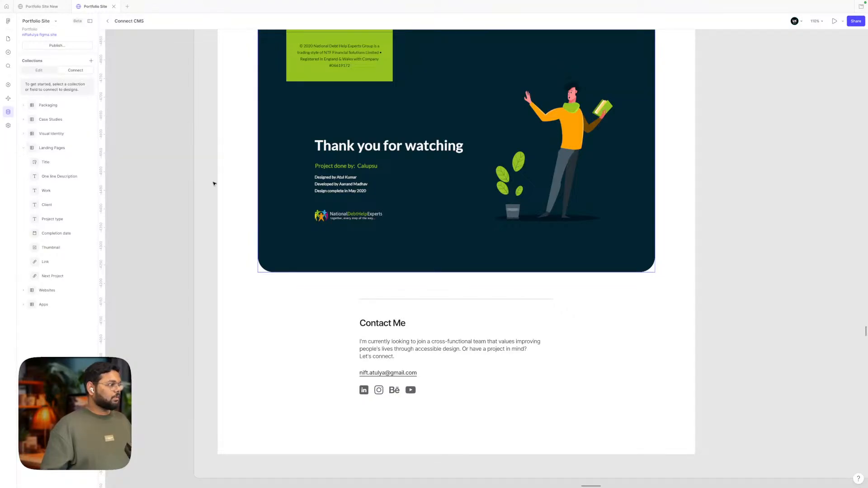
left_click(108, 21)
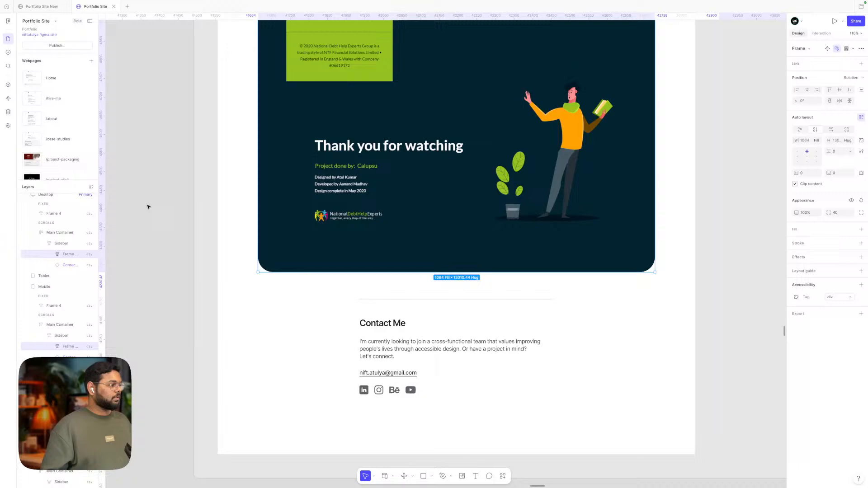
left_click(8, 112)
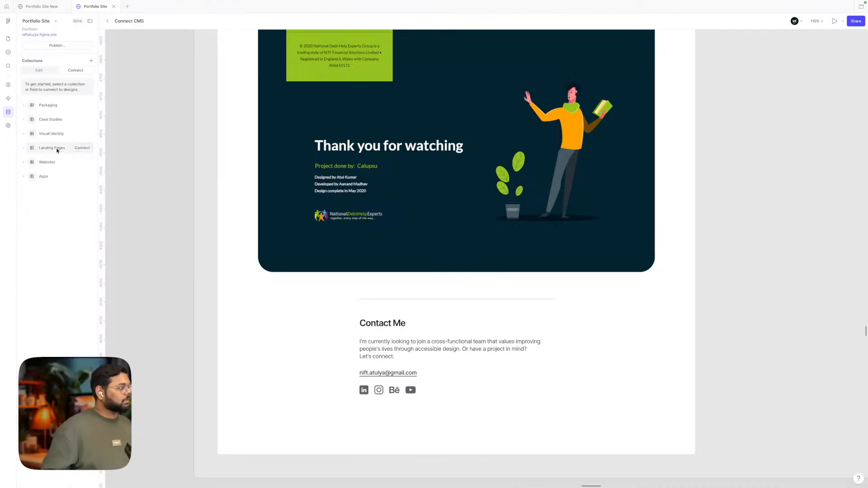
- Try to connect the Landing Pages collection's Next Project field to a layer on the /project-ndhe page
left_click(24, 148)
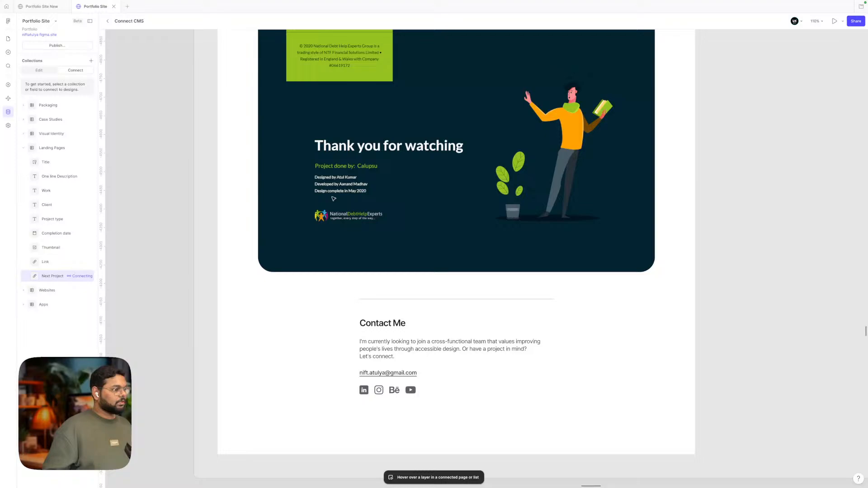
scroll(333, 199, "down", 10)
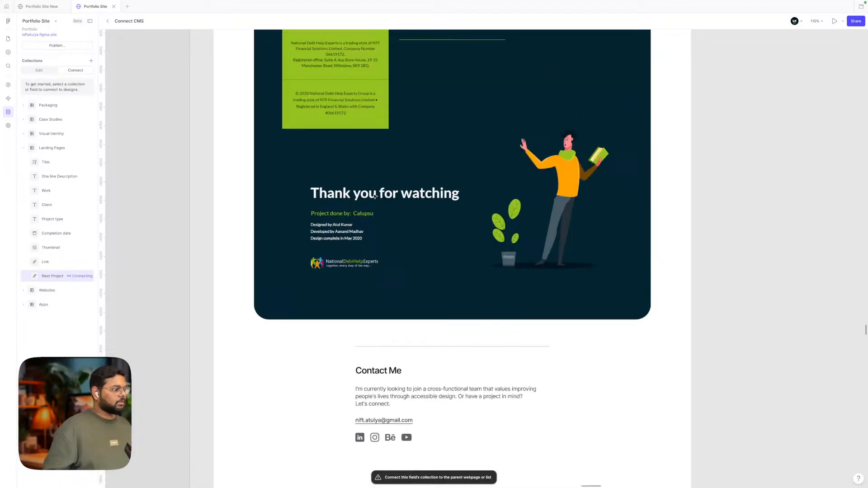
scroll(374, 196, "up", 10)
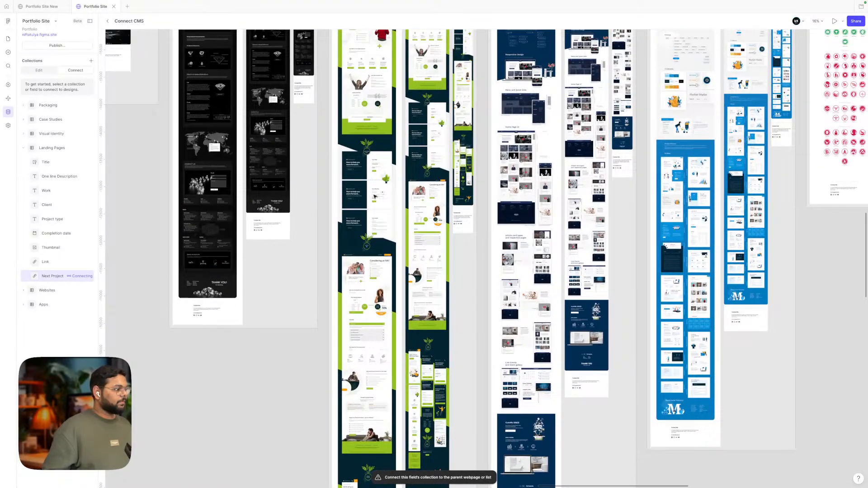
left_click(85, 276)
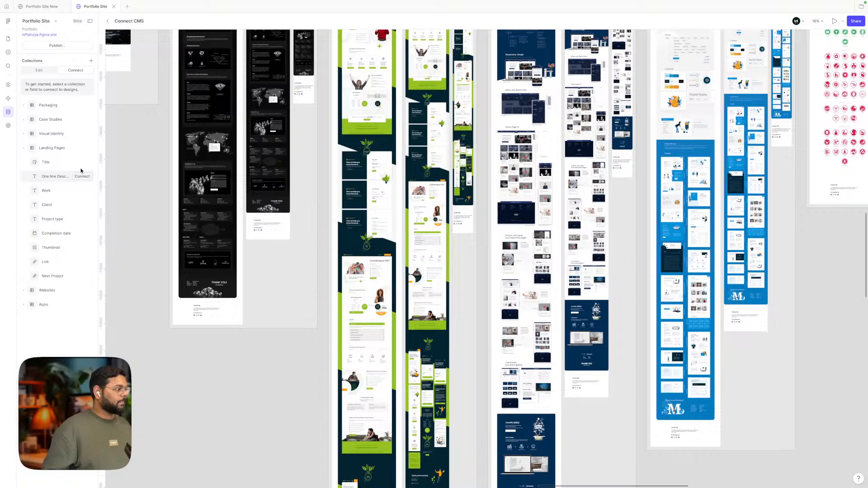
- Connect the Landing Pages collection as a full page to the /project-ndhe webpage
scroll(320, 203, "up", 5)
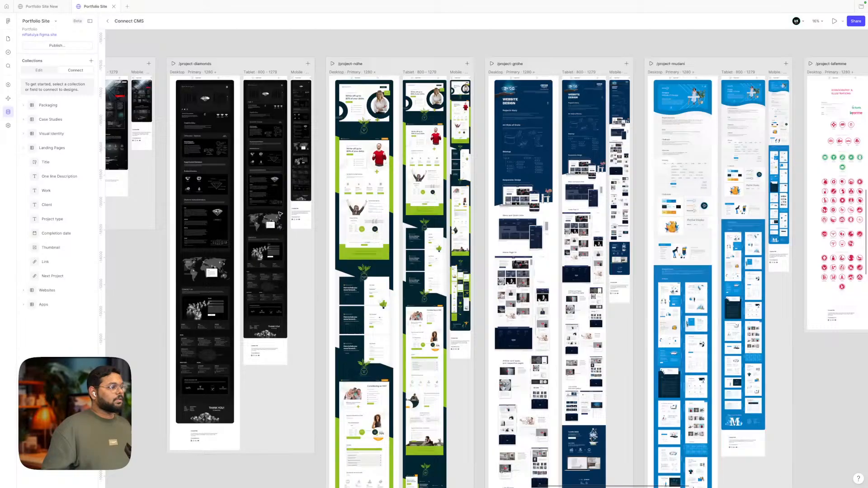
scroll(320, 203, "down", 2)
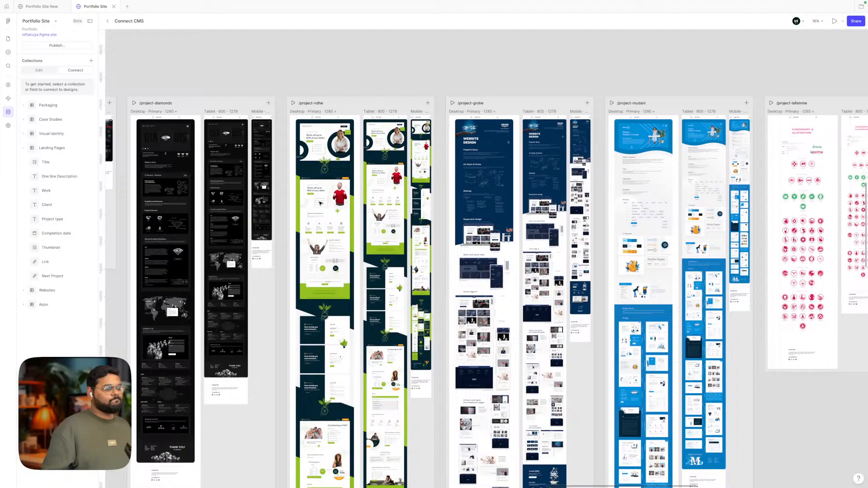
scroll(310, 179, "up", 3)
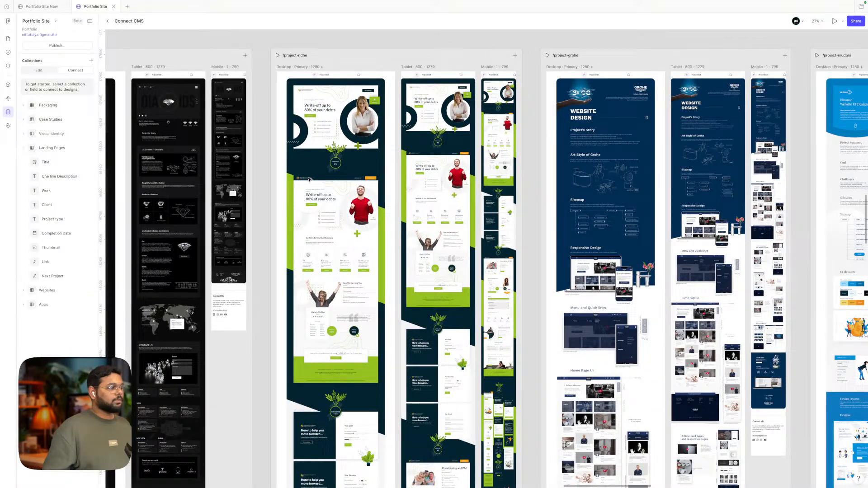
scroll(310, 179, "down", 1)
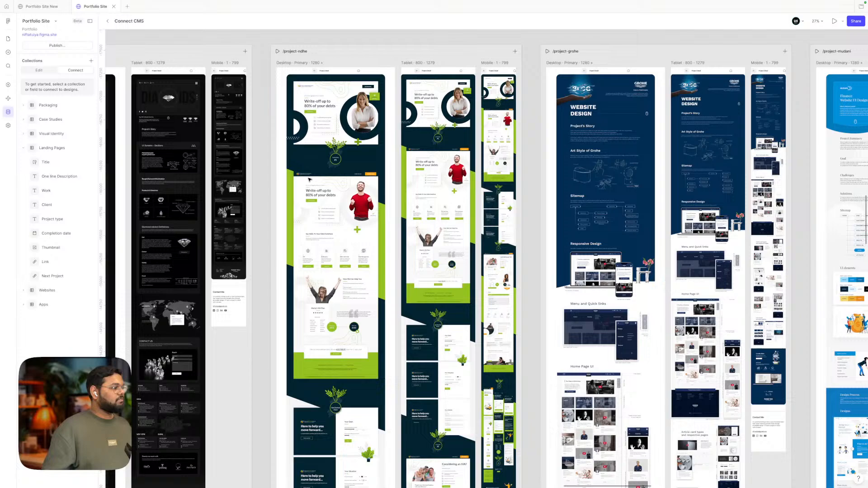
scroll(309, 179, "down", 3)
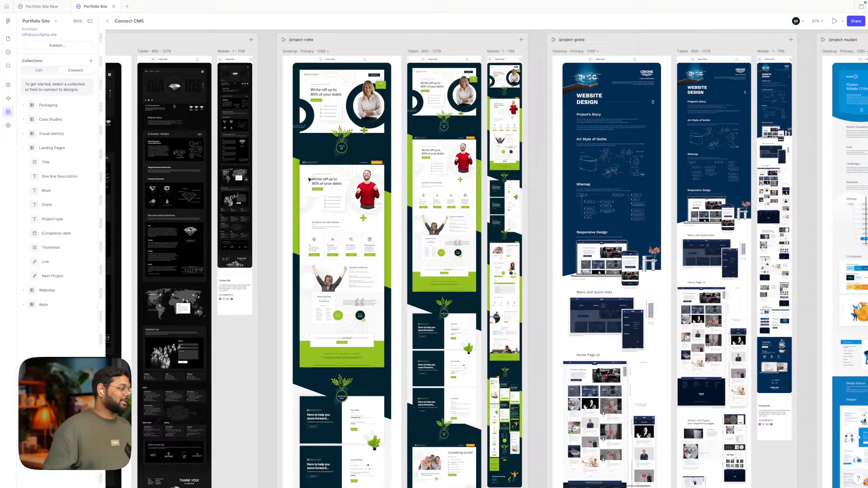
mouse_move(79, 170)
mouse_move(82, 148)
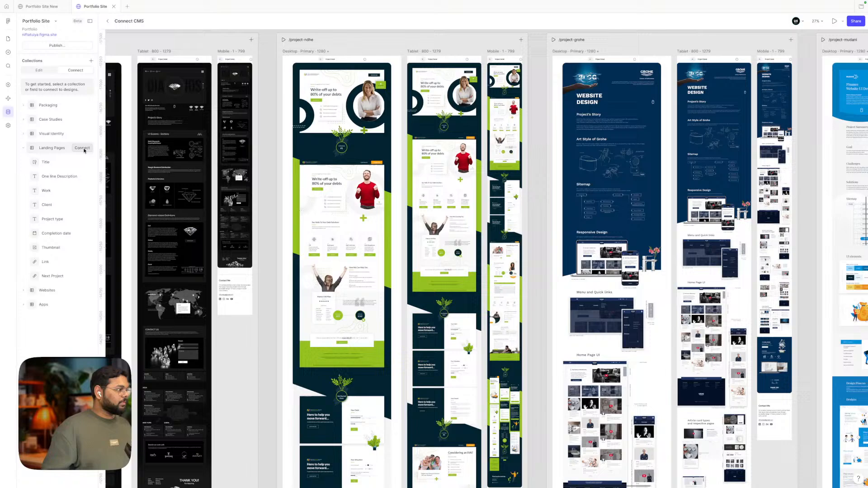
left_click(83, 150)
left_click(123, 138)
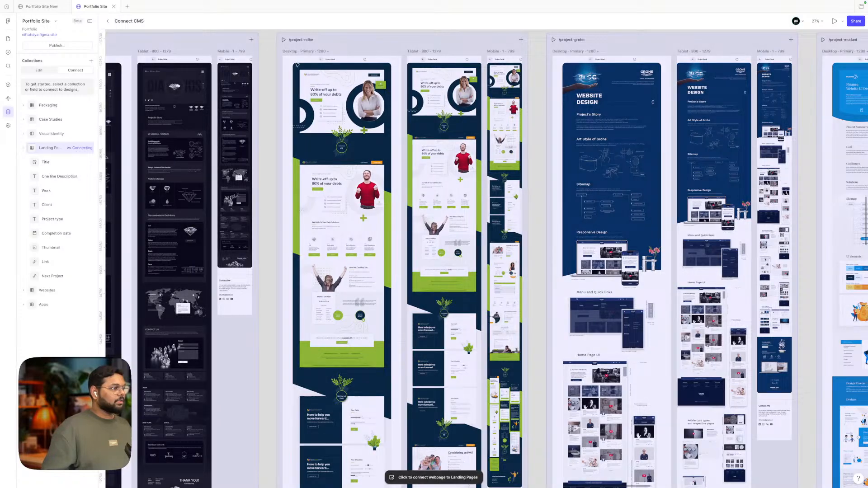
left_click(338, 45)
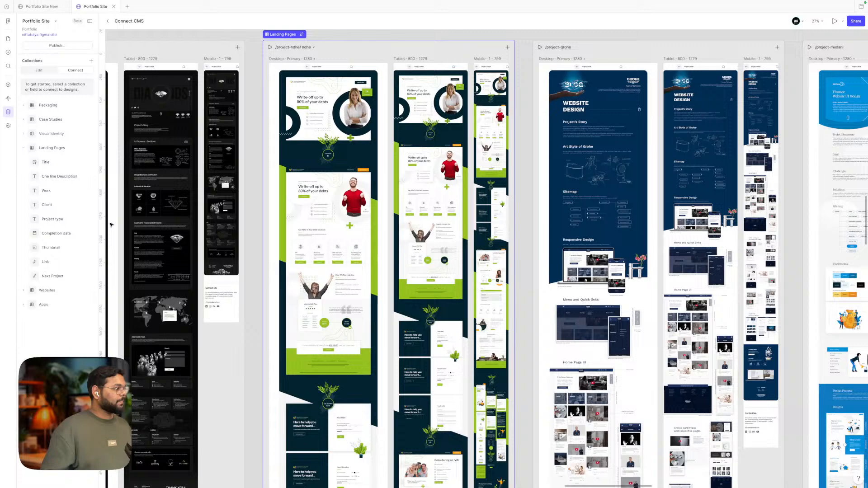
mouse_move(72, 164)
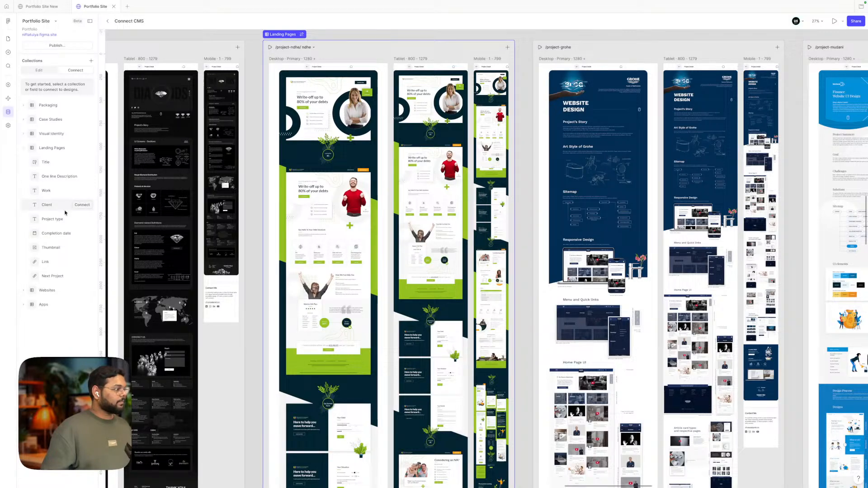
mouse_move(68, 267)
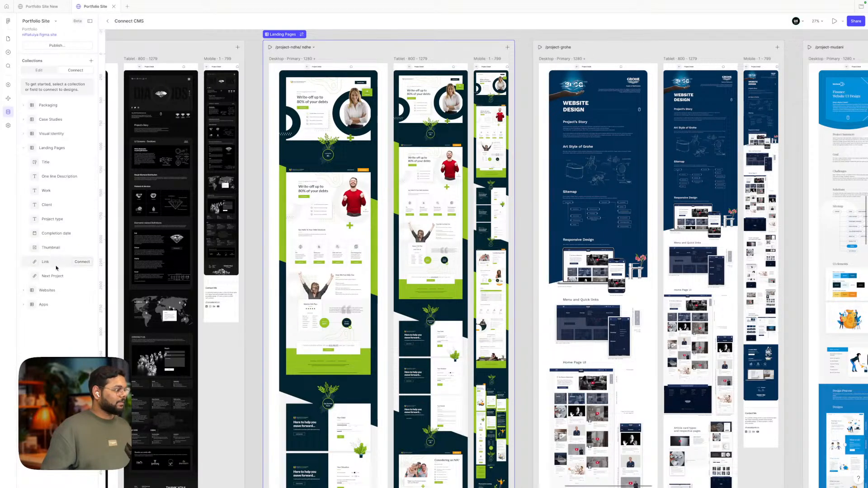
- Connect the Landing Pages collection's Next Project field to the second landing page section on the /project-ndhe desktop page
left_click(83, 276)
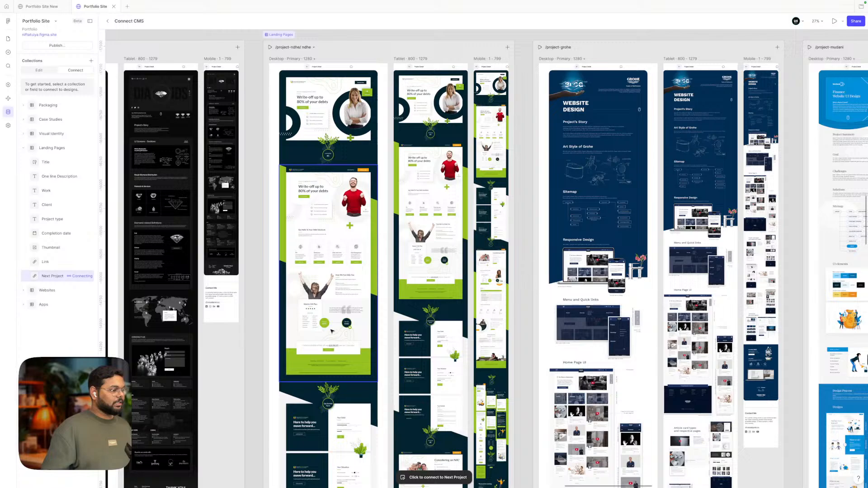
scroll(332, 329, "down", 3)
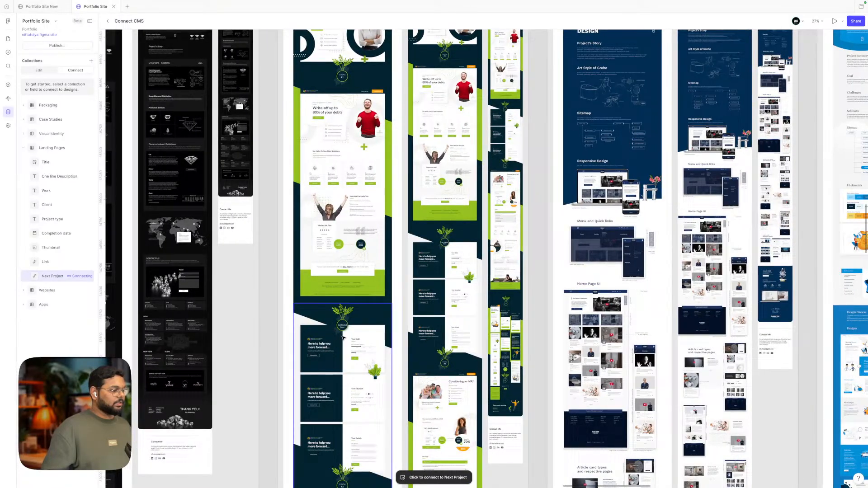
left_click(357, 195)
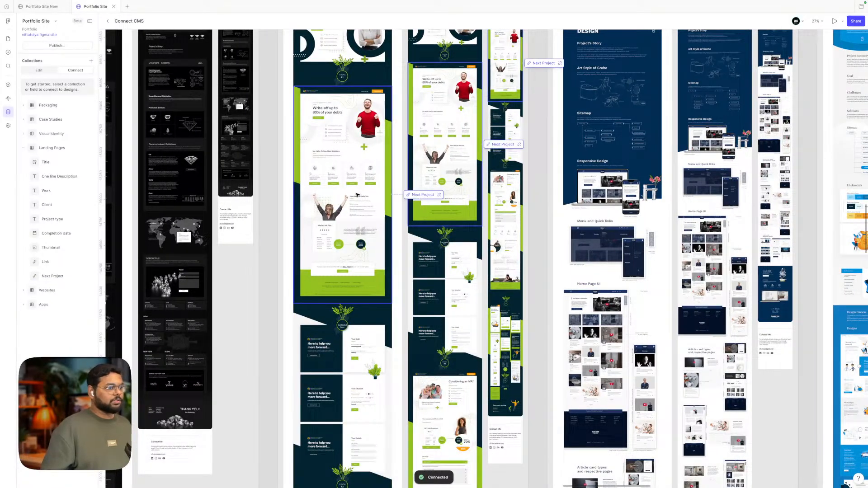
scroll(357, 195, "up", 2)
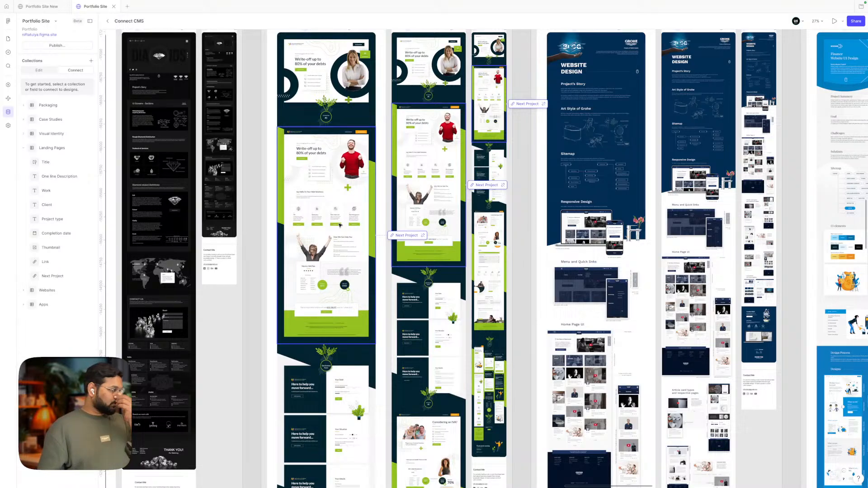
scroll(330, 223, "up", 5)
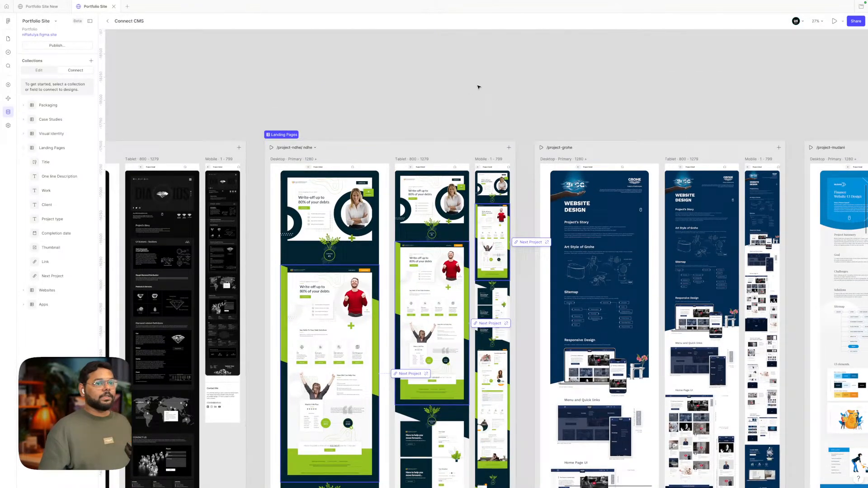
- Leave CMS connecting and preview the /project-ndhe page, widening the preview to 2354
left_click(832, 24)
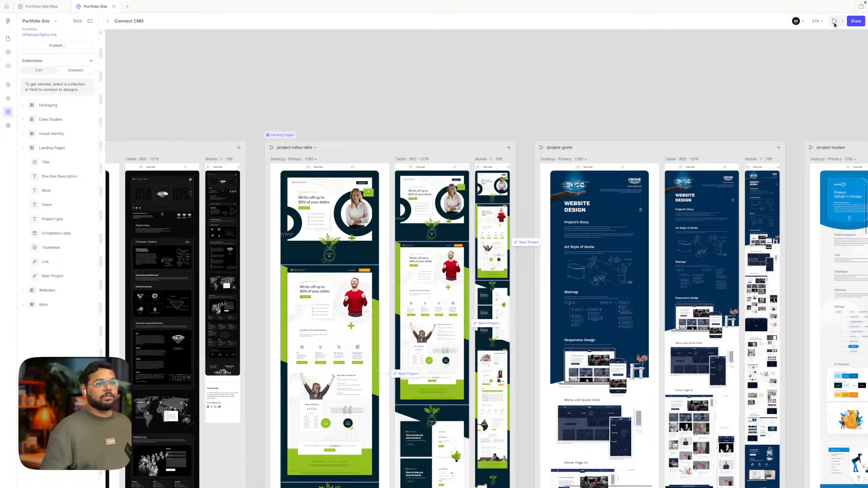
scroll(472, 95, "left", 3)
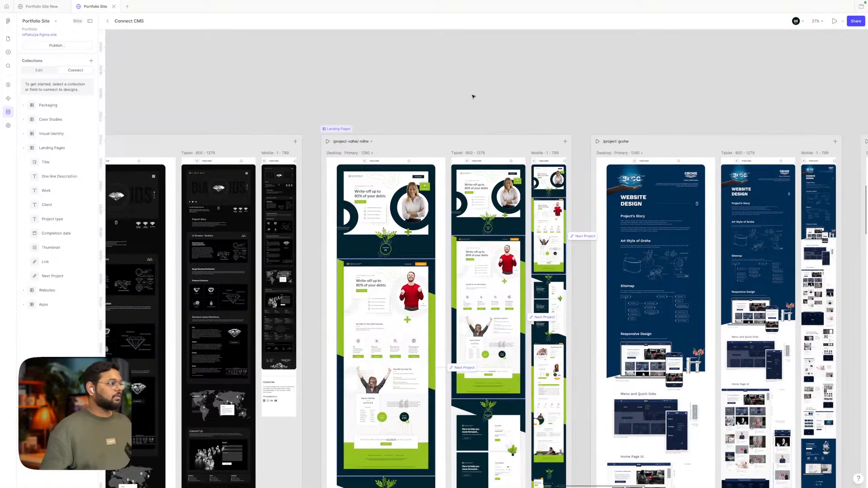
left_click(8, 38)
left_click(339, 153)
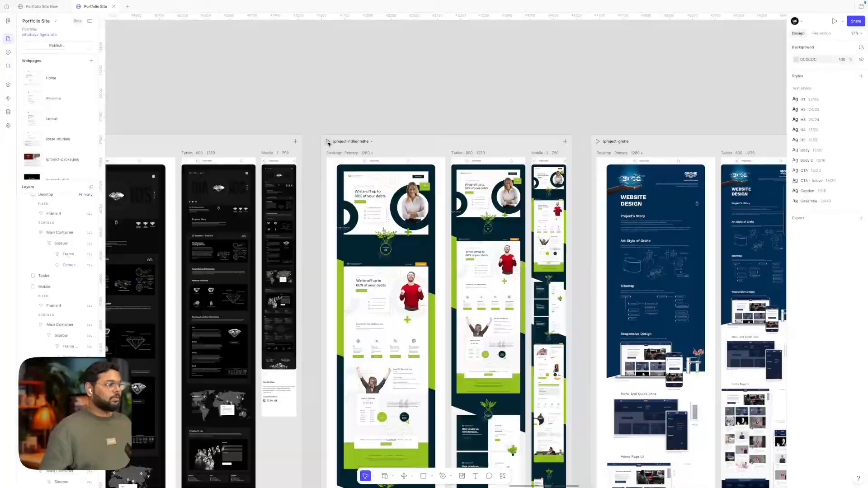
left_click(328, 142)
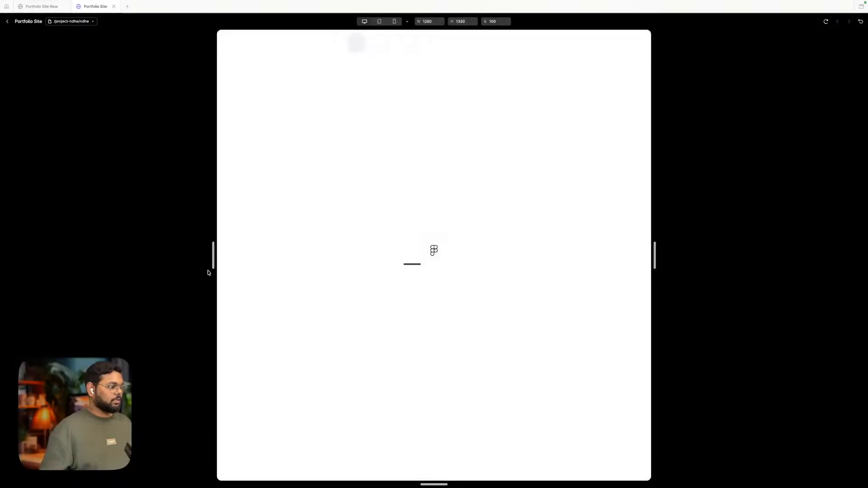
left_click_drag(213, 262, 31, 260)
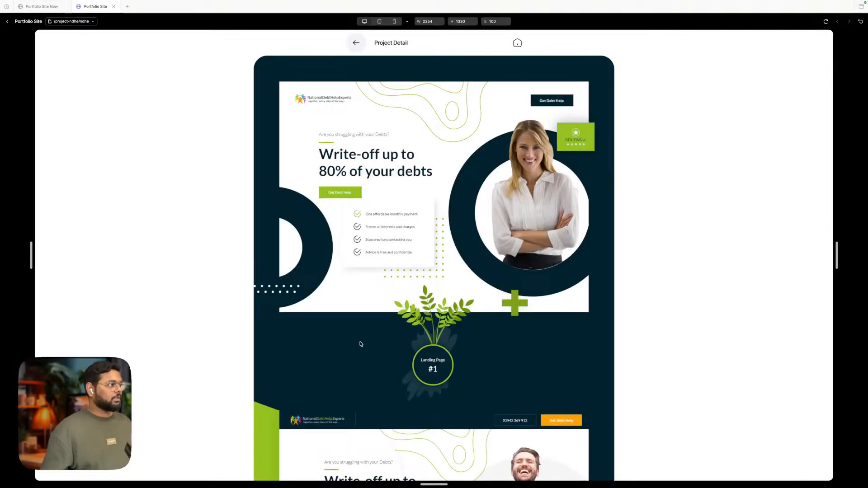
- Examine the first landing page sections in the /project-ndhe preview and return to the design canvas
scroll(358, 342, "down", 3)
scroll(556, 258, "up", 3)
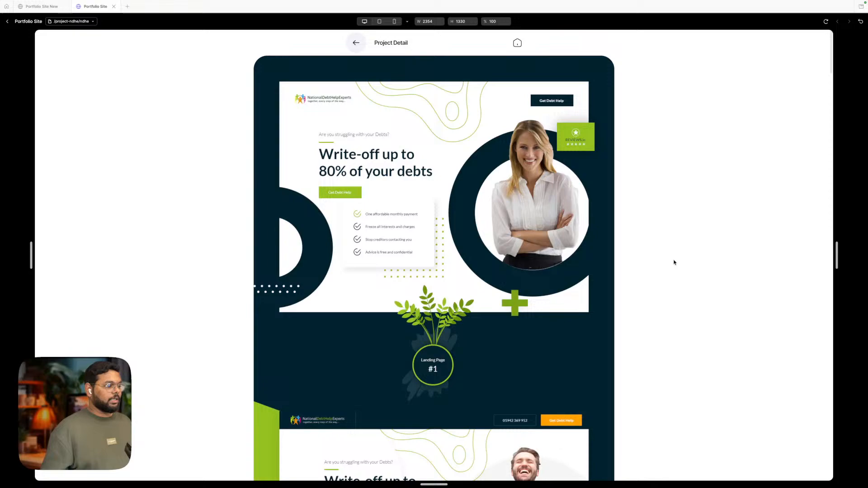
scroll(674, 262, "down", 8)
scroll(673, 262, "down", 4)
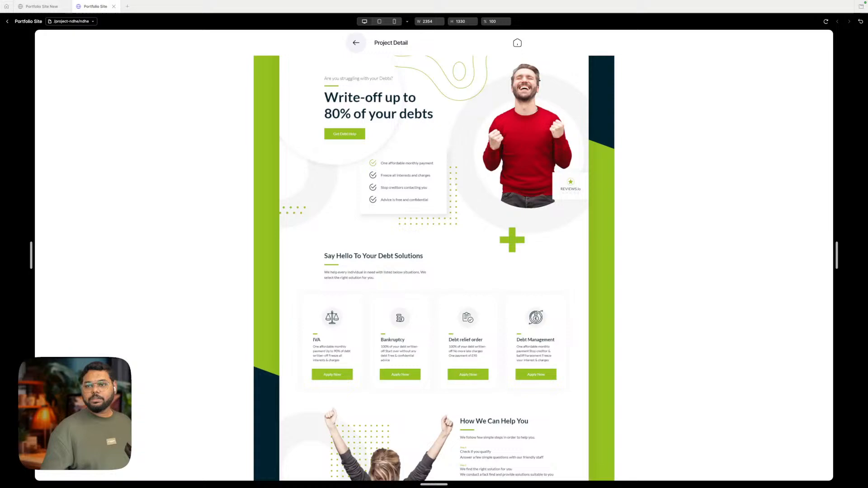
scroll(286, 132, "up", 12)
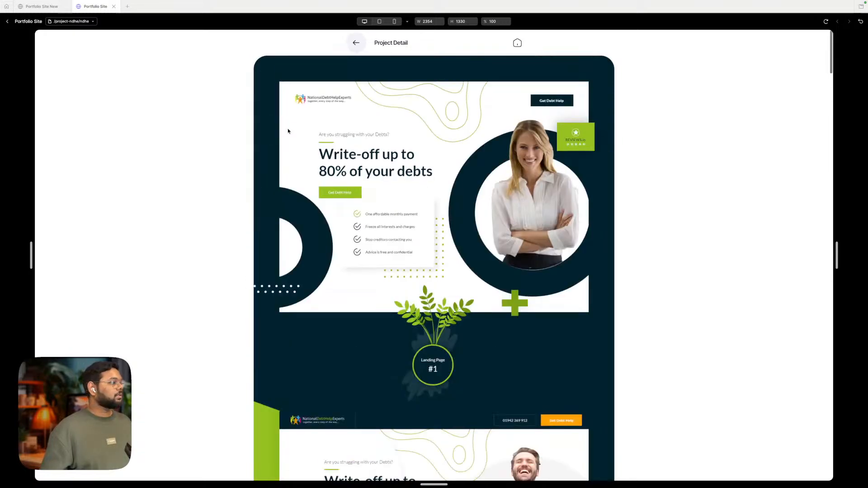
left_click(7, 23)
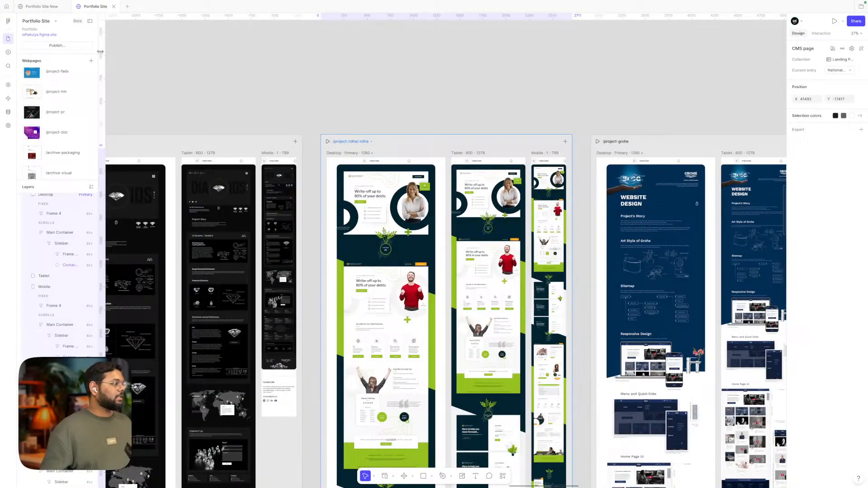
- Publish the site's latest changes to the existing portfolio URL
left_click(53, 45)
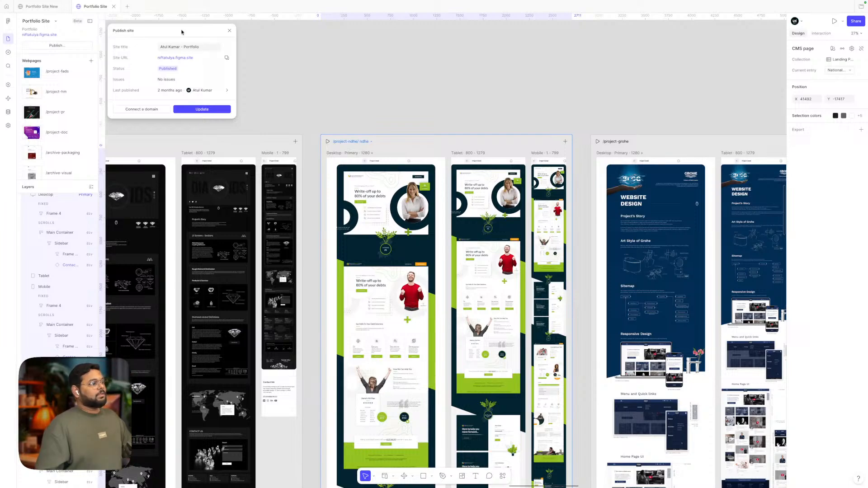
left_click(201, 109)
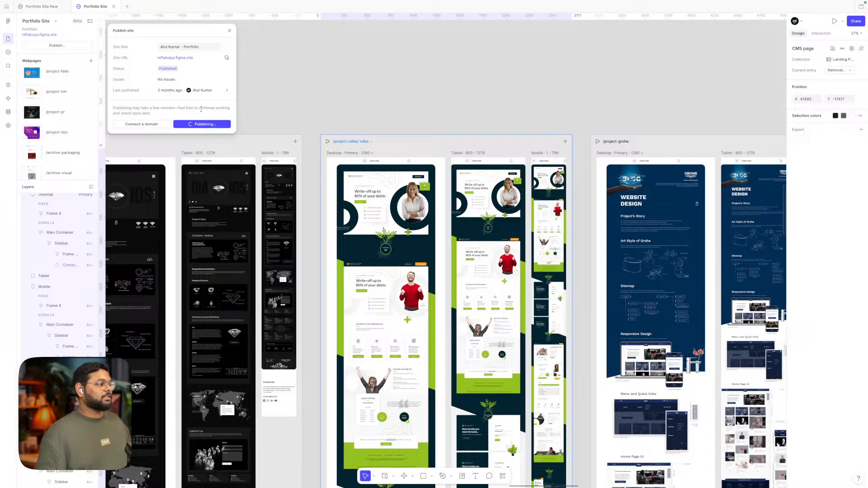
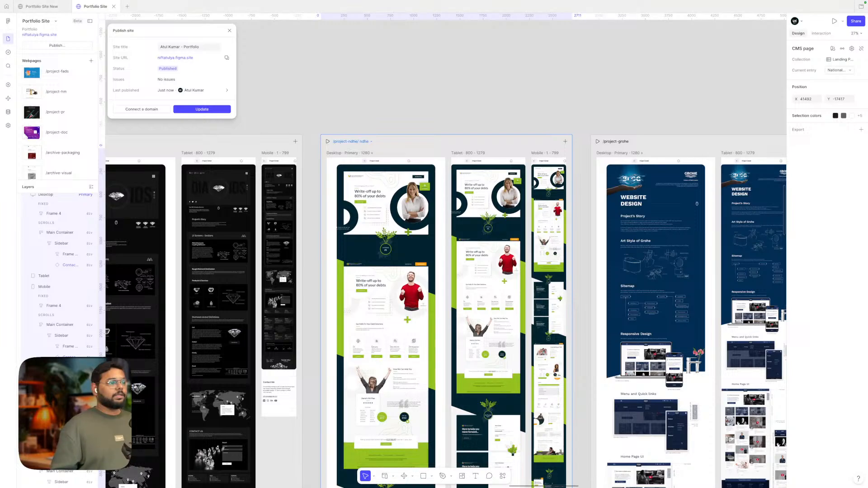
- Switch to the browser, reload the live portfolio and check the Project Archive's LPs category before returning to the site design file
key("ctrl+Left")
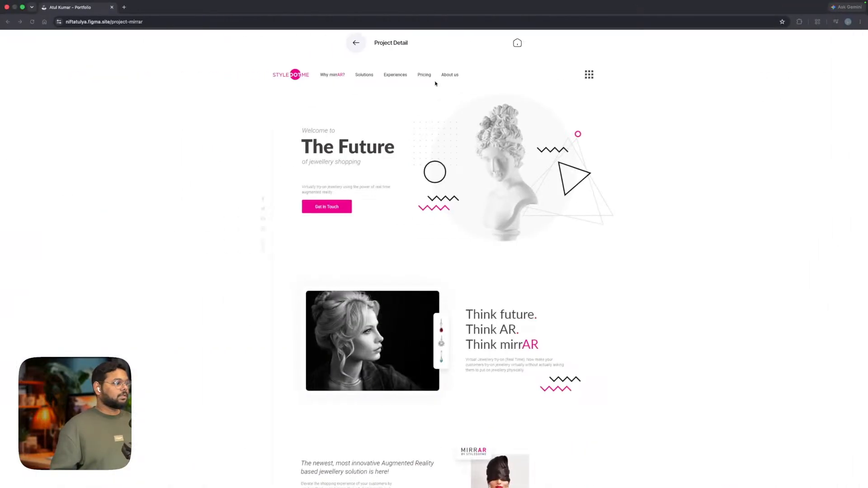
left_click(8, 22)
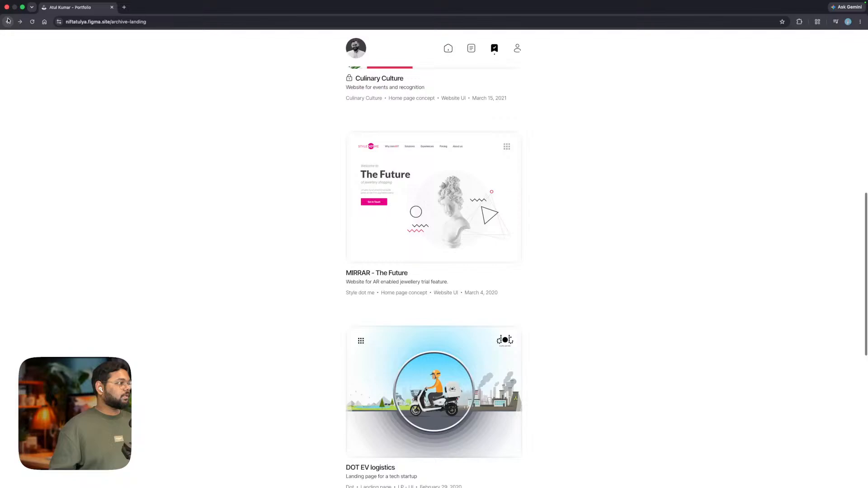
left_click(8, 21)
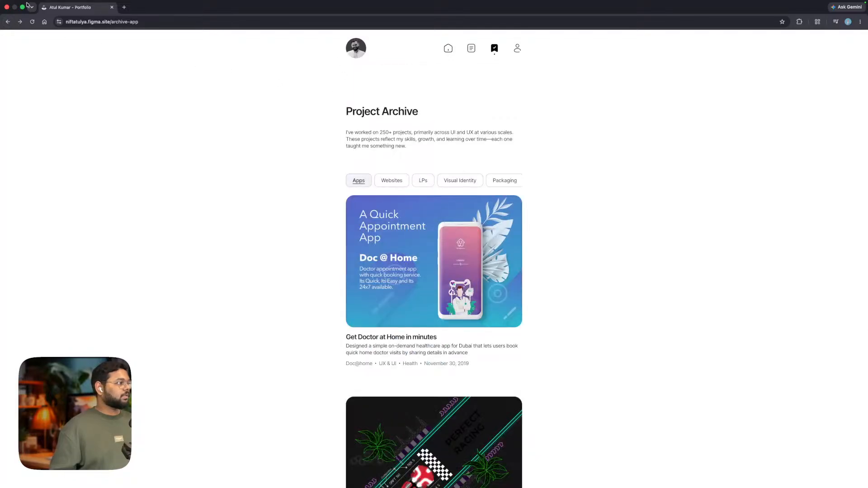
left_click(30, 22)
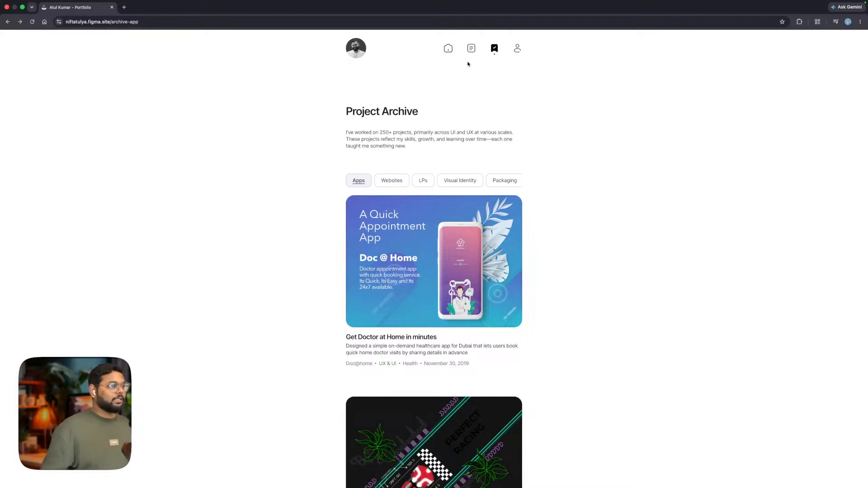
left_click(420, 184)
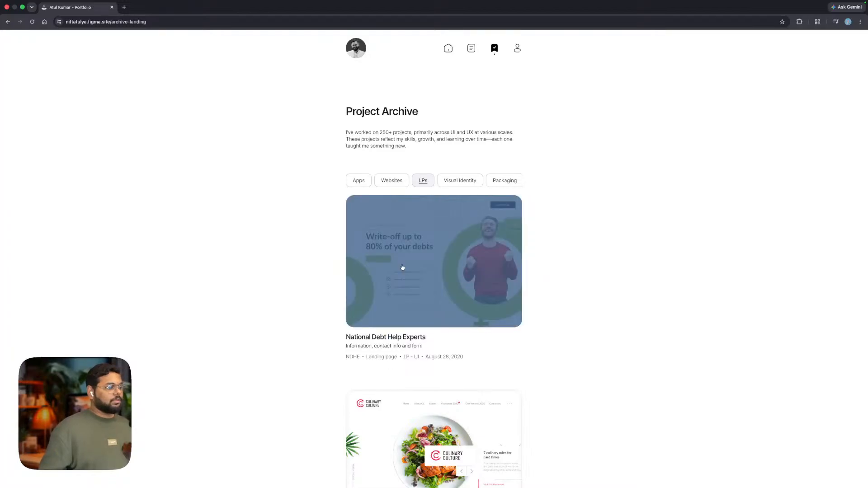
left_click(153, 23)
key("ctrl+Right")
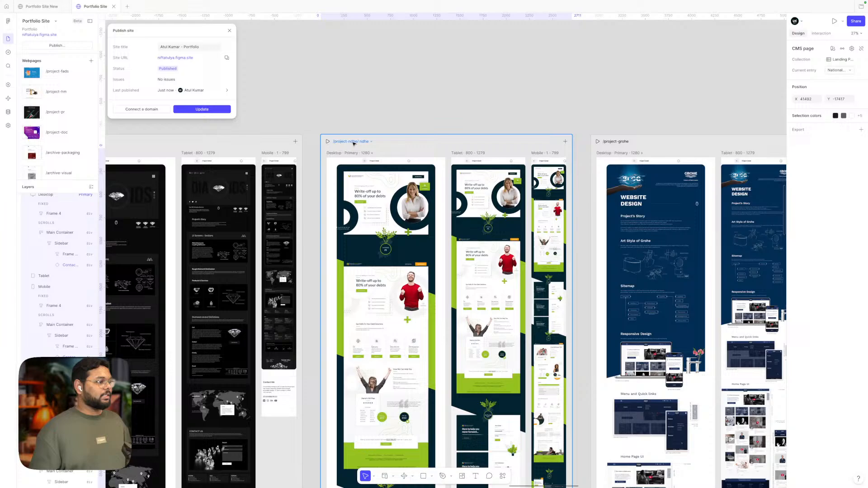
- Select the first project card in the desktop version of the /archive-landing page
left_click(348, 109)
scroll(348, 109, "left", 4)
scroll(348, 109, "down", 4)
scroll(349, 109, "left", 3)
scroll(349, 109, "right", 3)
scroll(504, 124, "up", 4)
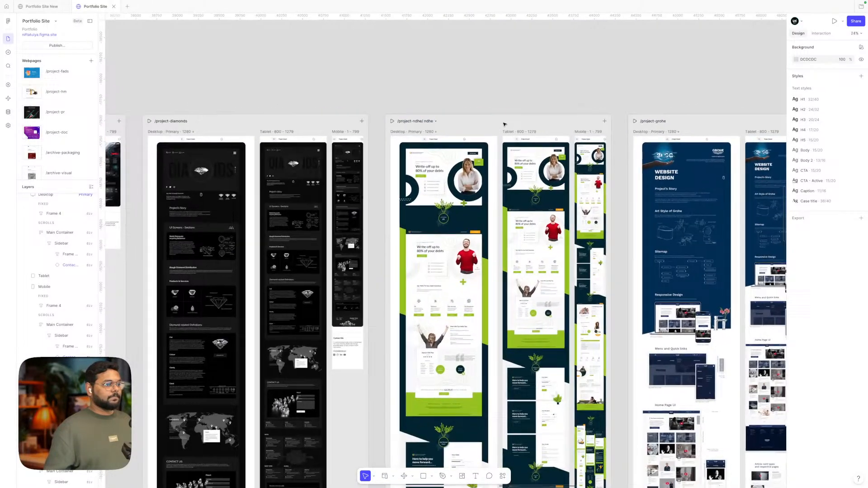
scroll(474, 123, "down", 5)
scroll(475, 123, "left", 5)
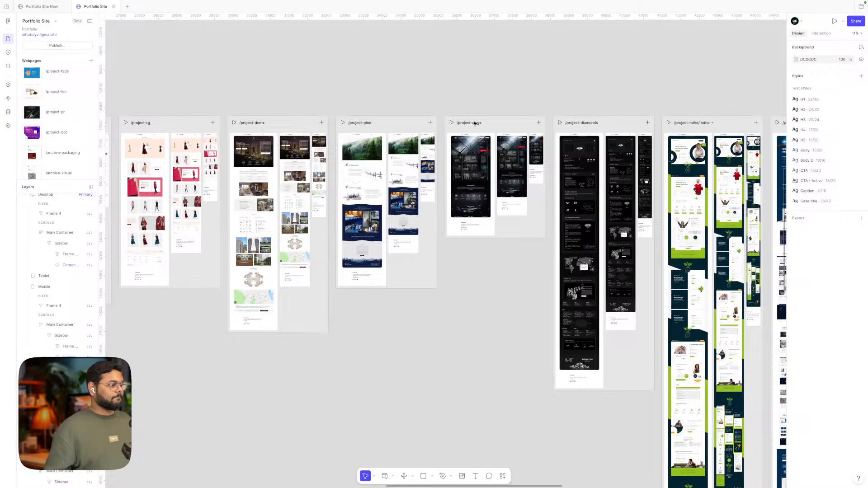
scroll(474, 123, "up", 10)
left_click_drag(474, 123, 428, 138)
scroll(428, 137, "down", 6)
scroll(428, 138, "left", 2)
scroll(295, 164, "up", 10)
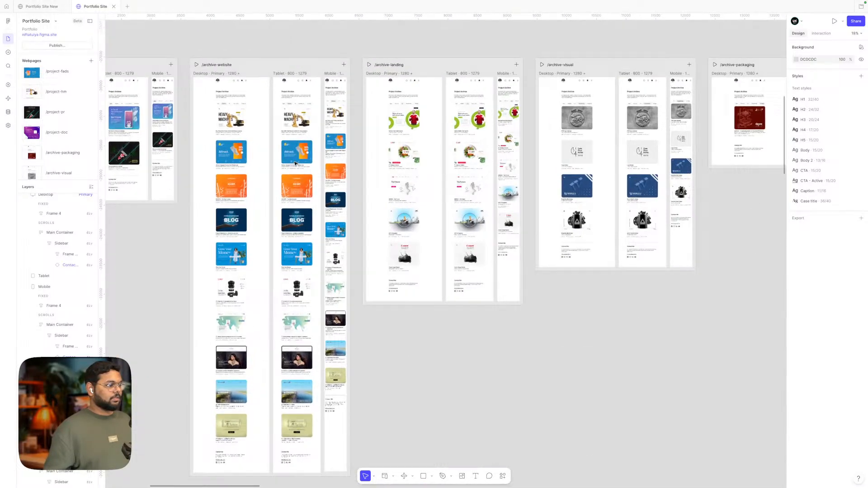
scroll(296, 163, "right", 2)
left_click(342, 123)
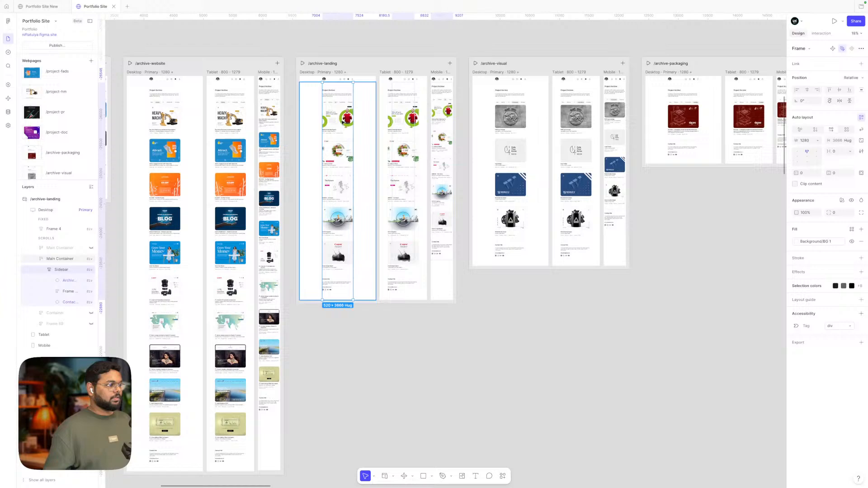
double_click(343, 123)
double_click(342, 123)
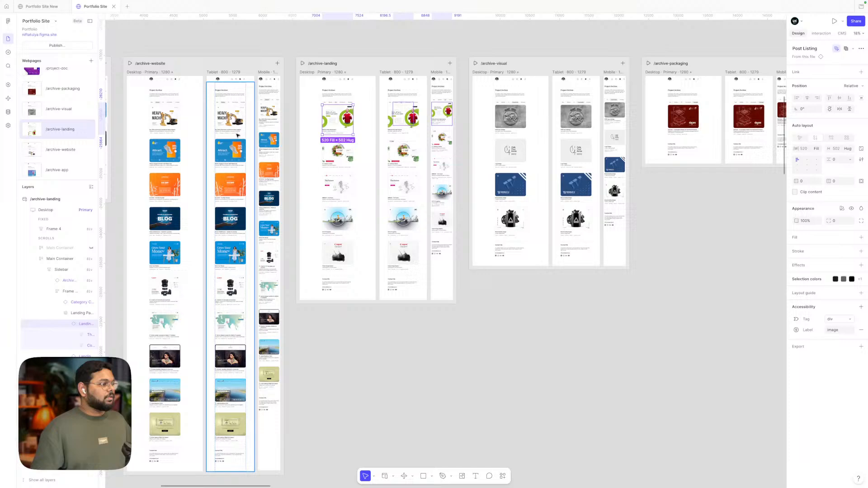
- Show the selected card's interactions and trace its link connection from /archive-landing across to the project pages
scroll(336, 98, "down", 5)
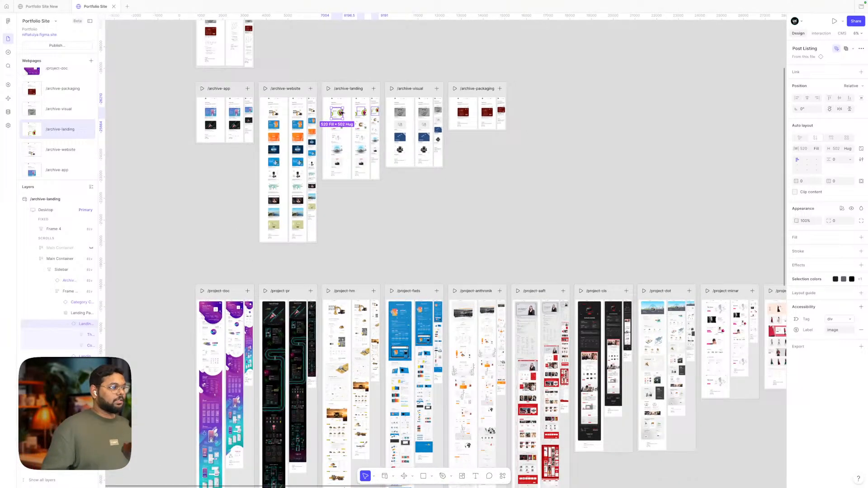
left_click(820, 33)
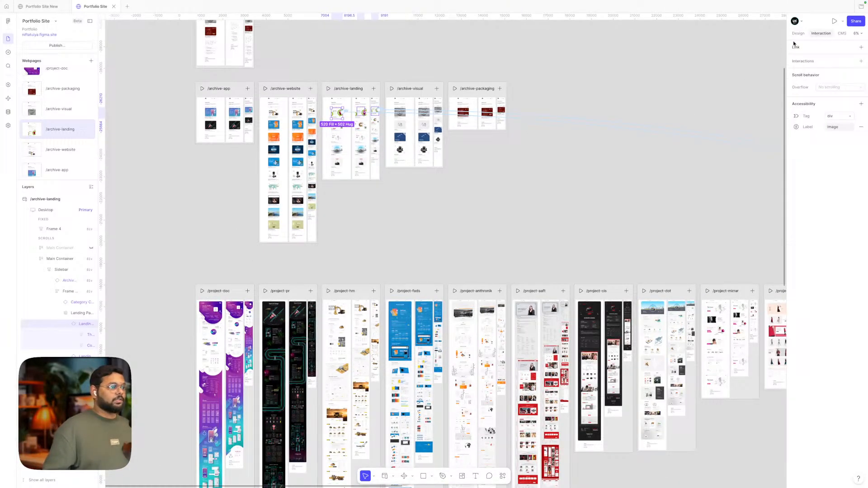
scroll(536, 119, "right", 5)
scroll(536, 119, "down", 4)
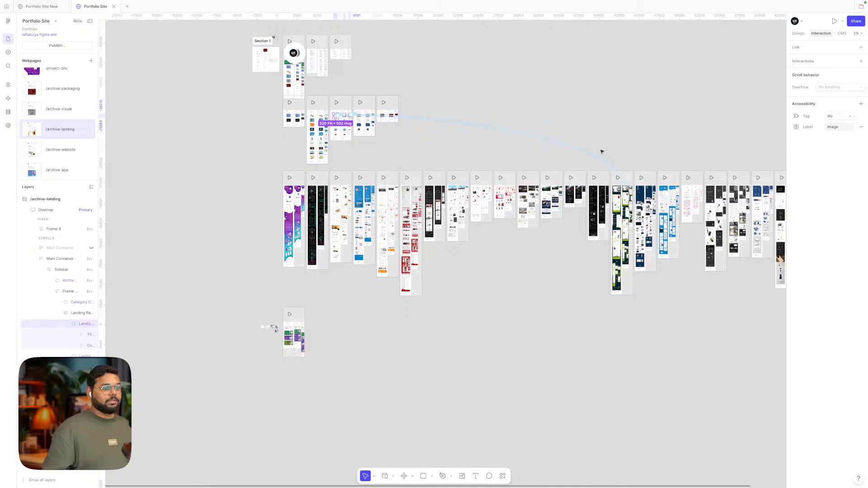
scroll(602, 152, "up", 4)
scroll(623, 190, "left", 5)
scroll(623, 191, "up", 2)
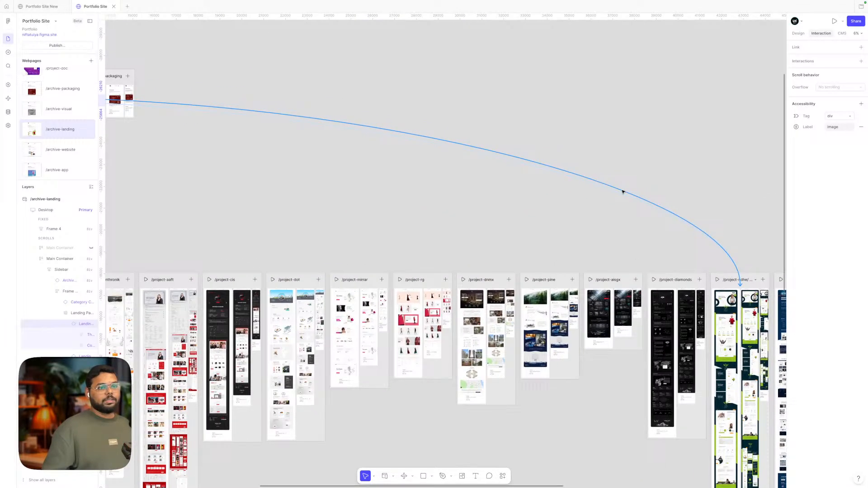
scroll(623, 191, "left", 6)
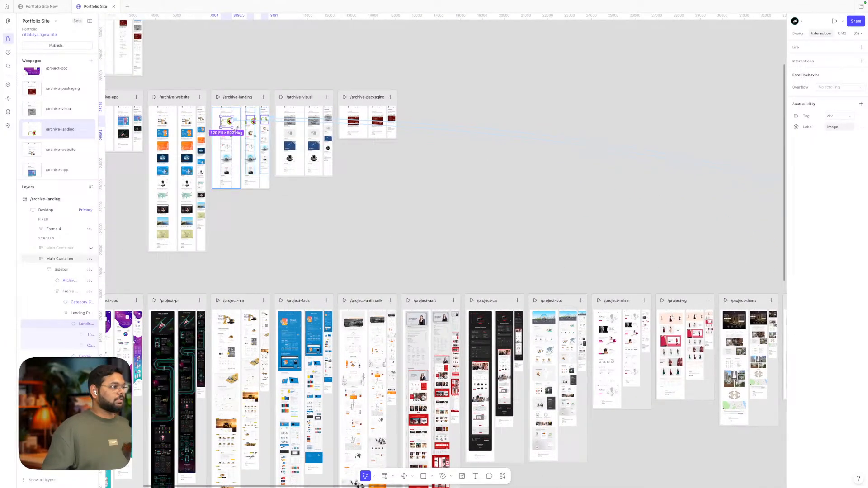
- Set the link of the first desktop project card in /archive-landing to the Landing Pages collection's /project-ndhe/slug
scroll(237, 131, "up", 5)
left_click(244, 103)
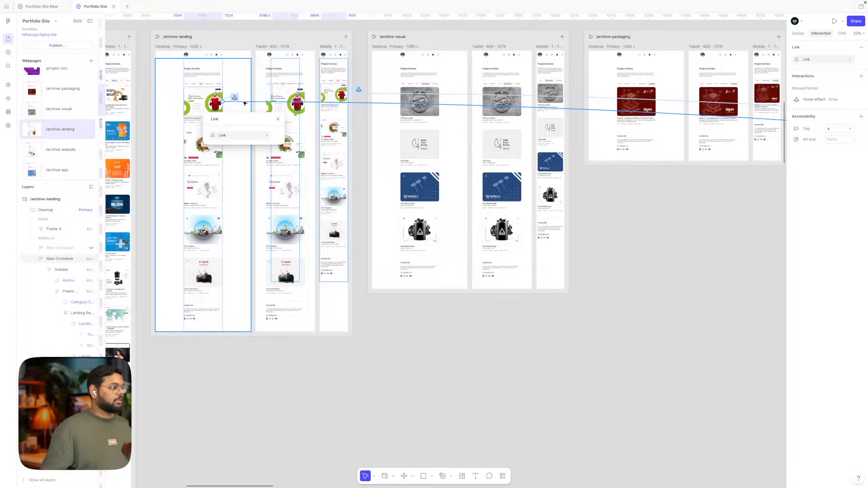
left_click(265, 136)
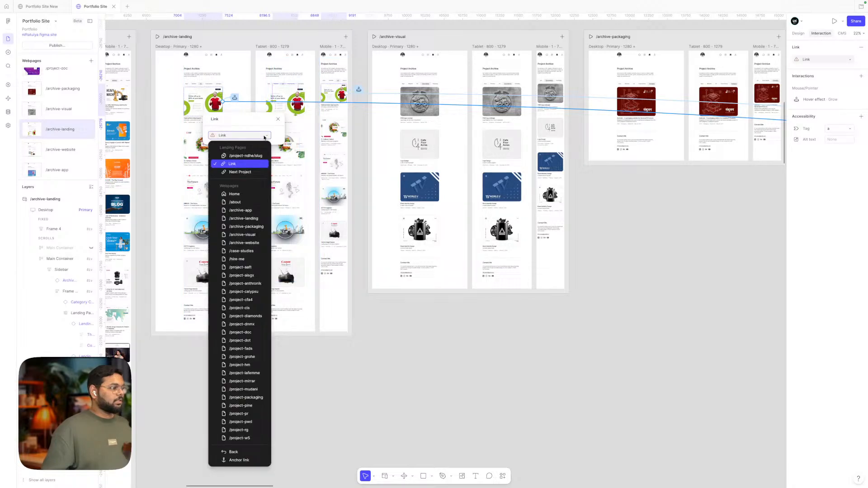
left_click(244, 156)
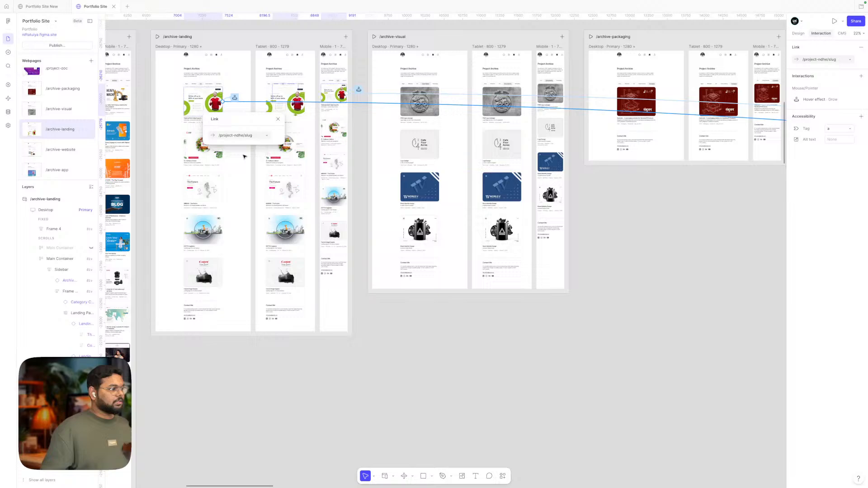
left_click(434, 330)
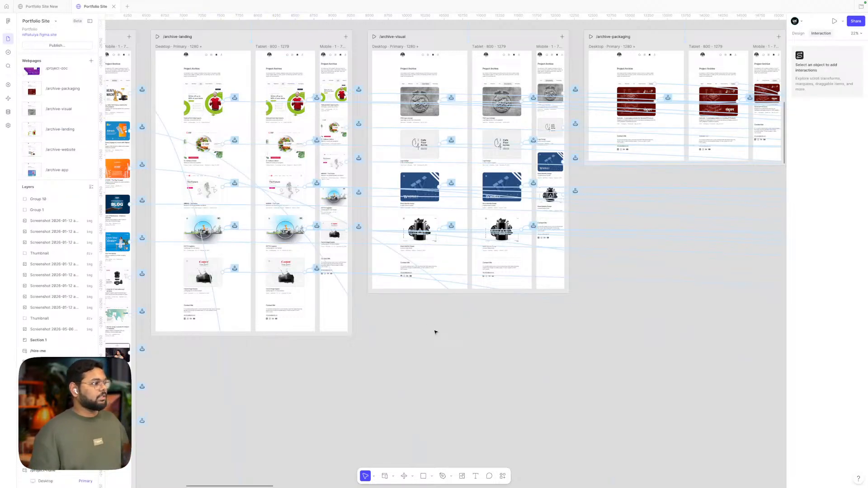
- Open the site's publishing details, and in the browser reload the live portfolio to test the National Debt Help Experts card
scroll(434, 330, "down", 5)
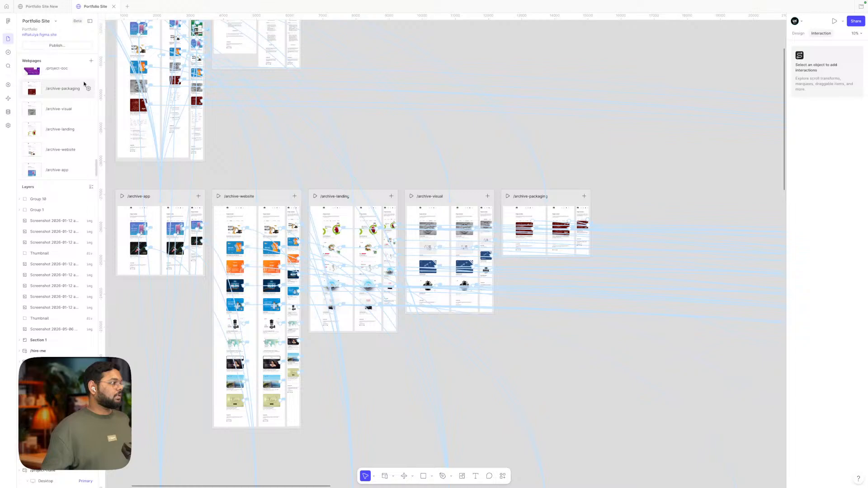
left_click(44, 45)
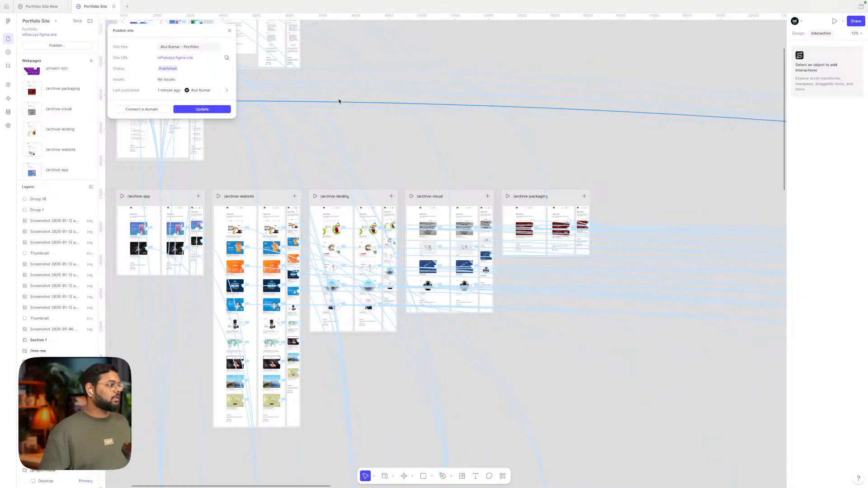
key("ctrl+Left")
left_click(32, 22)
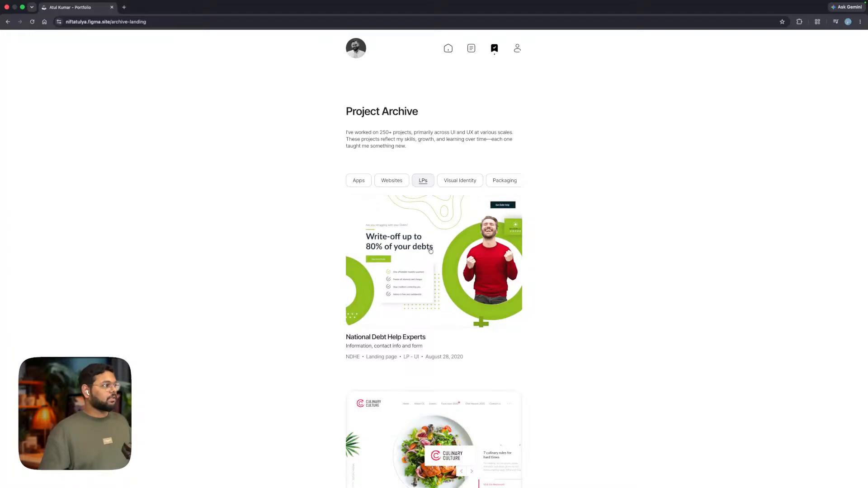
left_click(430, 250)
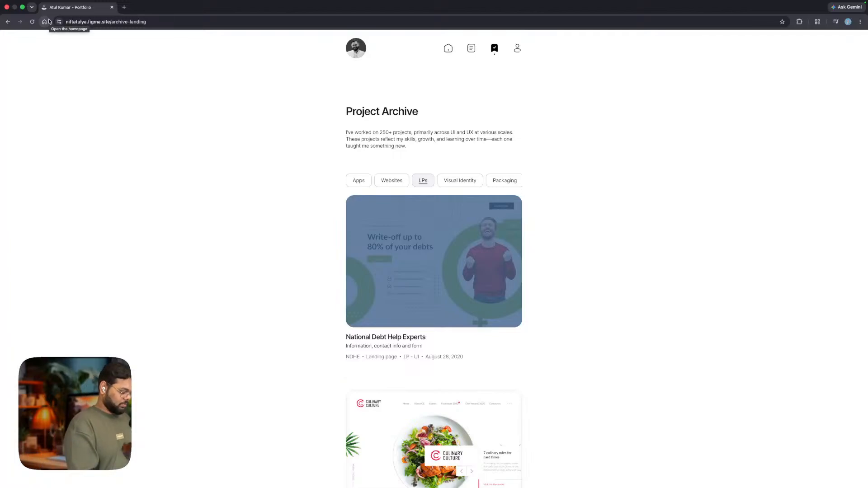
- Return to the site design file, preview the /archive-landing page and open its National Debt Help Experts project to examine the detail page
key("ctrl+Right")
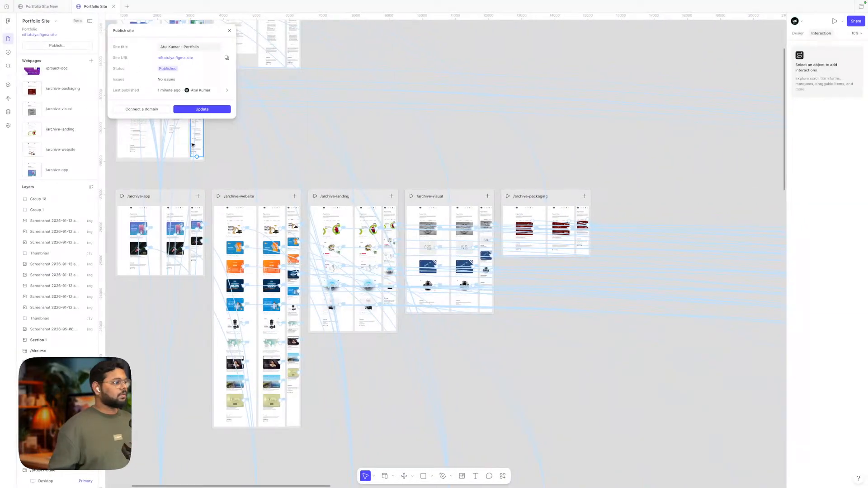
left_click(230, 32)
scroll(185, 142, "up", 4)
scroll(186, 142, "left", 4)
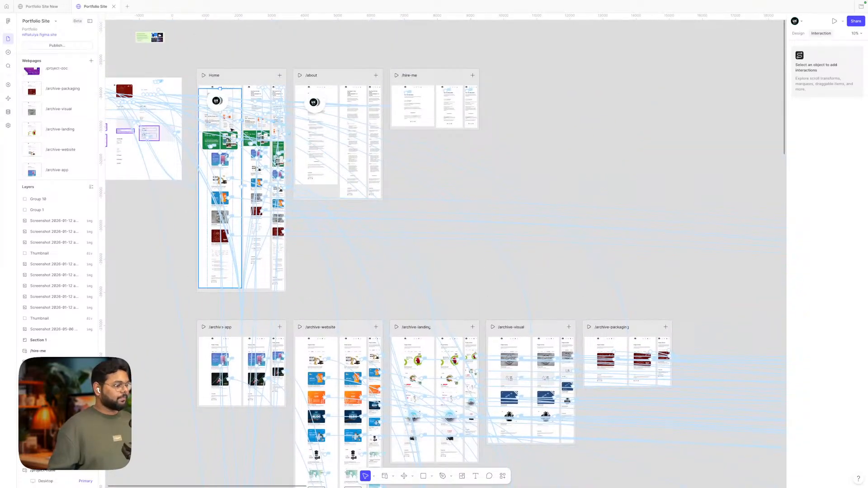
scroll(387, 180, "down", 3)
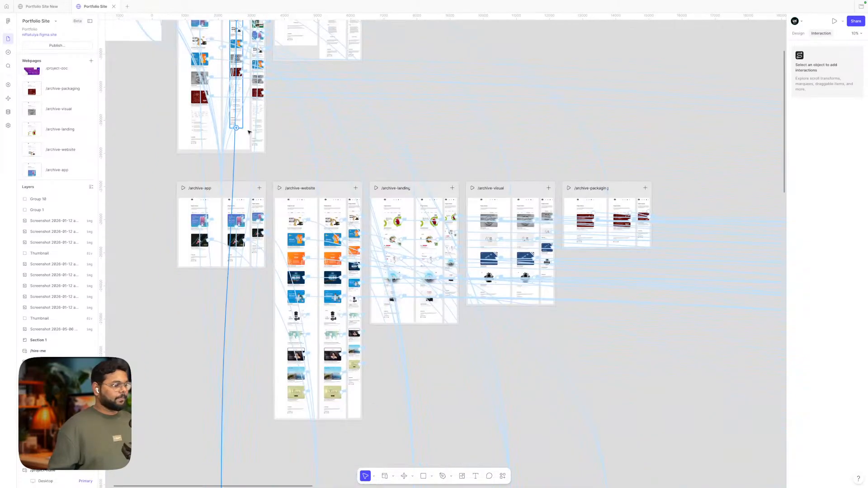
left_click(375, 188)
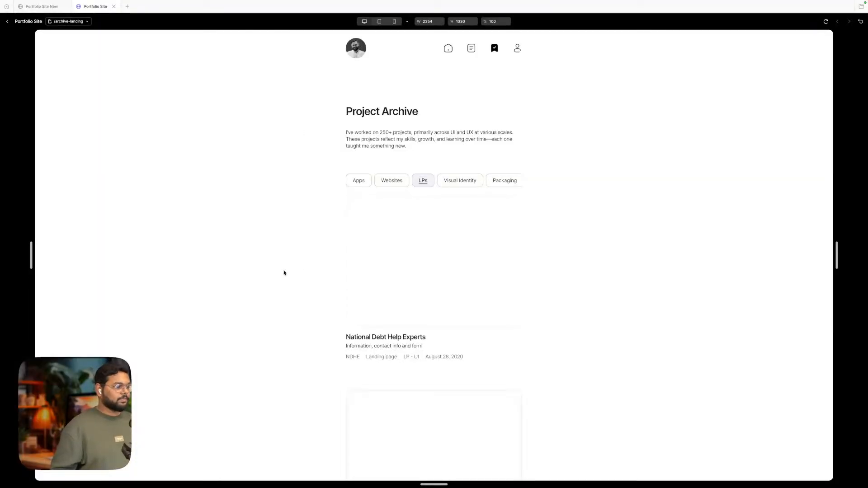
left_click(446, 281)
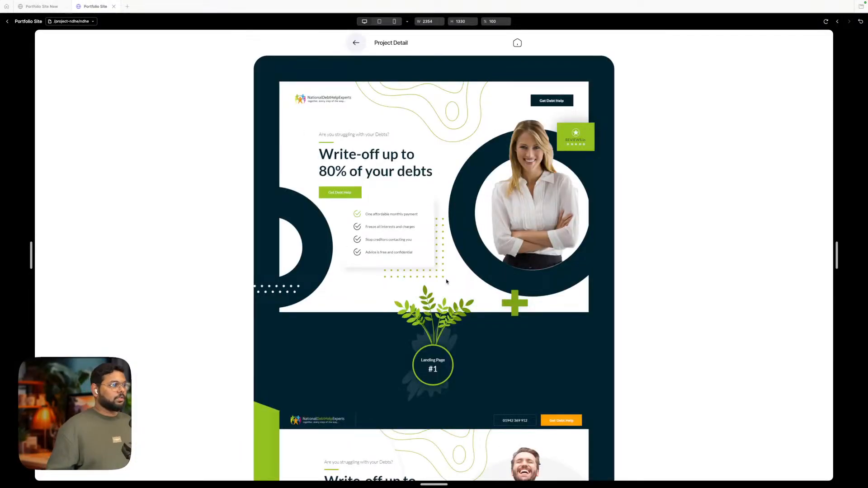
scroll(446, 281, "down", 5)
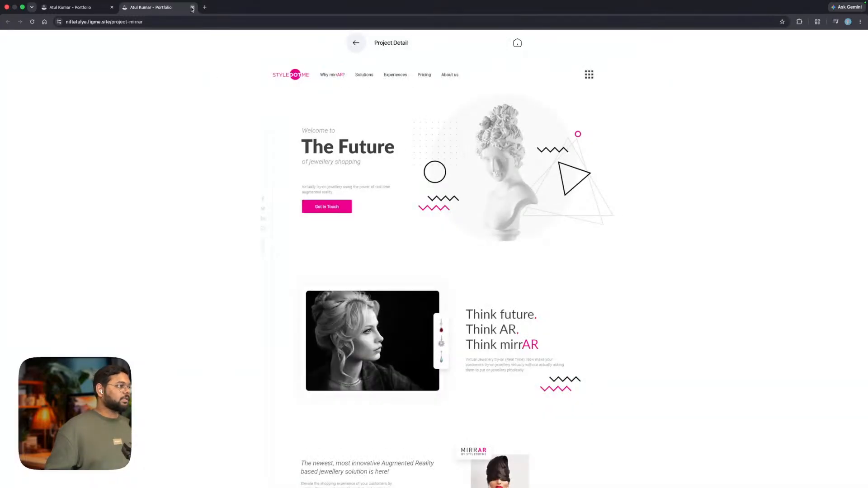
- Close the extra project-mirrar browser tab, check the live portfolio's page navigation, and leave the site preview in the design file
left_click(192, 7)
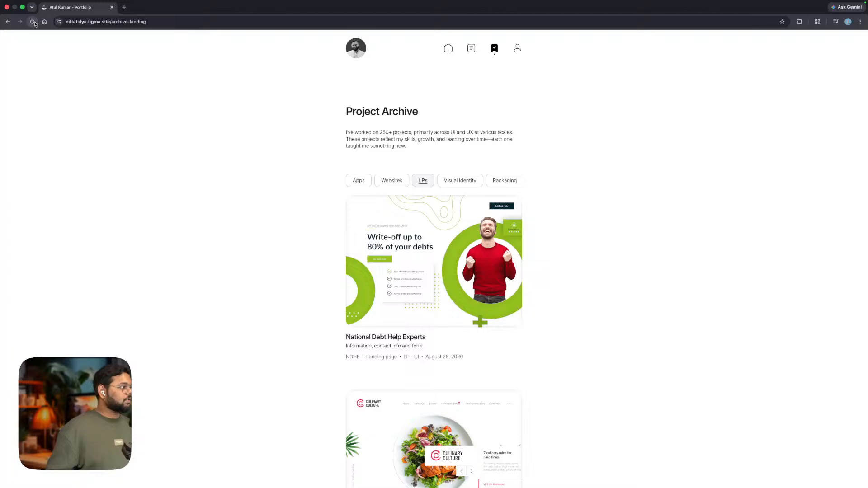
mouse_move(128, 2)
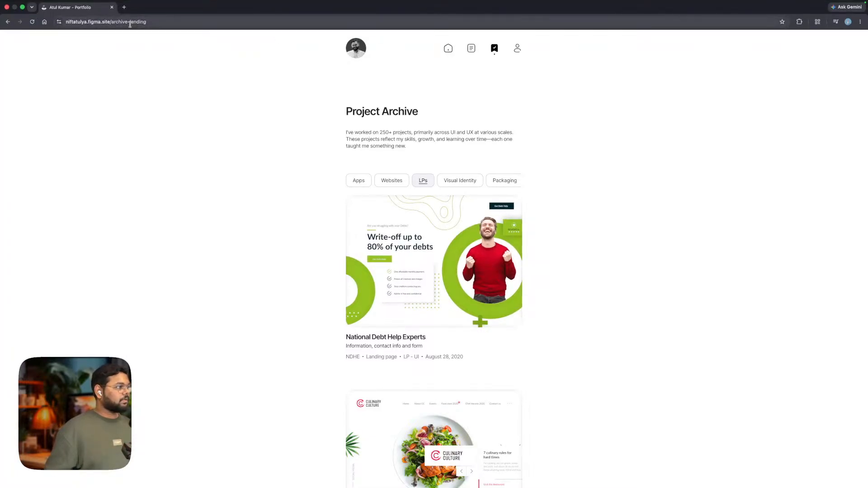
left_click(449, 50)
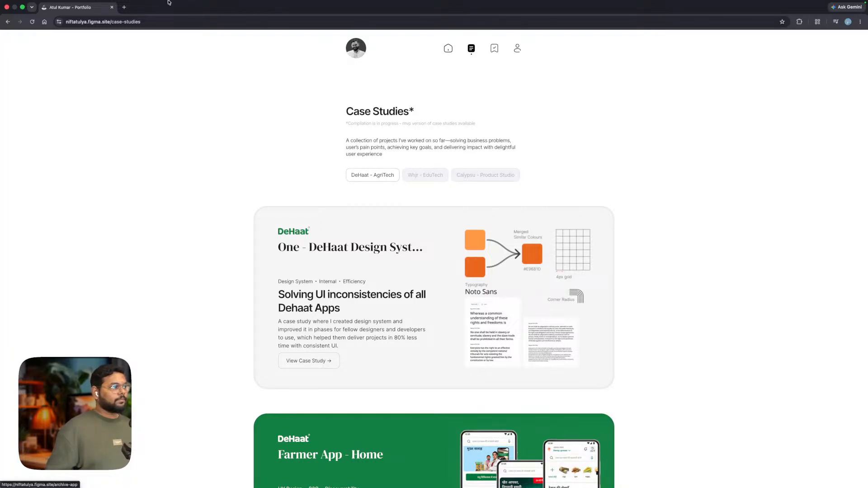
left_click(113, 17)
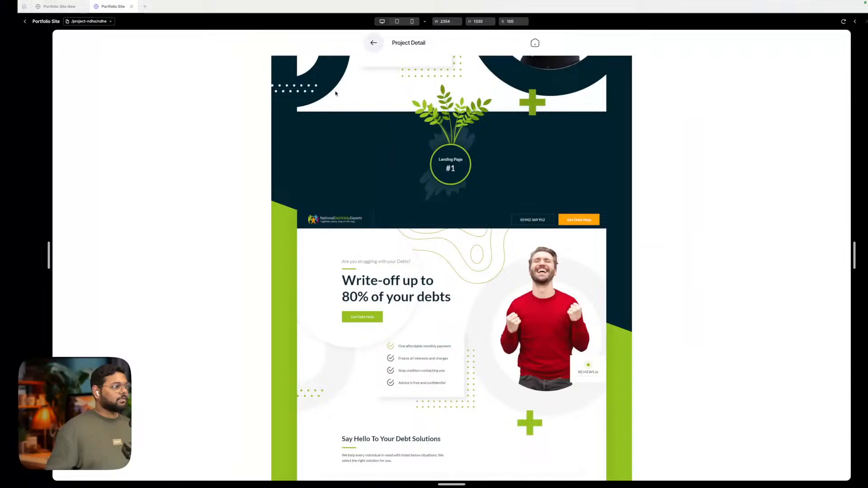
left_click(6, 22)
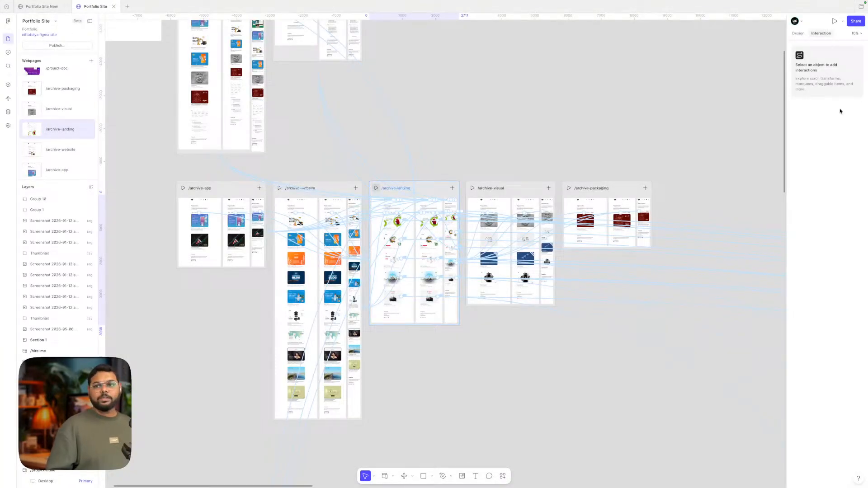
- Switch to the live portfolio in the browser and test the National Debt Help Experts card in the Project Archive's LPs category
key("ctrl+Left")
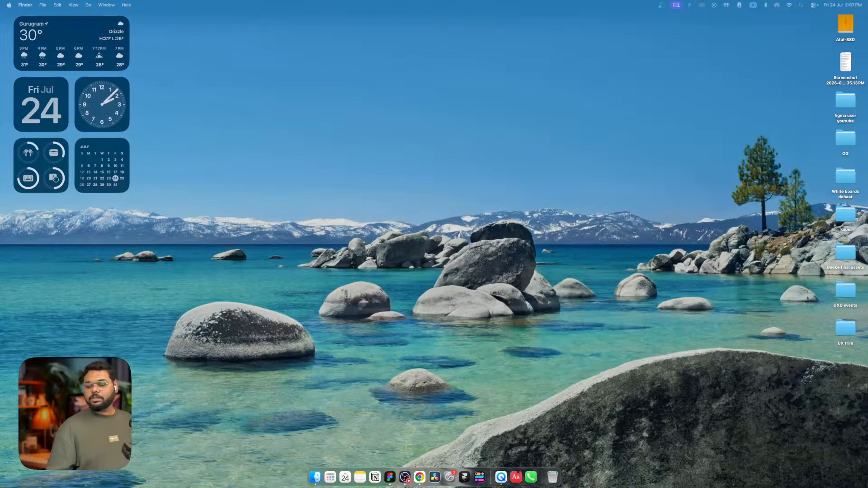
left_click_drag(310, 107, 336, 42)
left_click(134, 44)
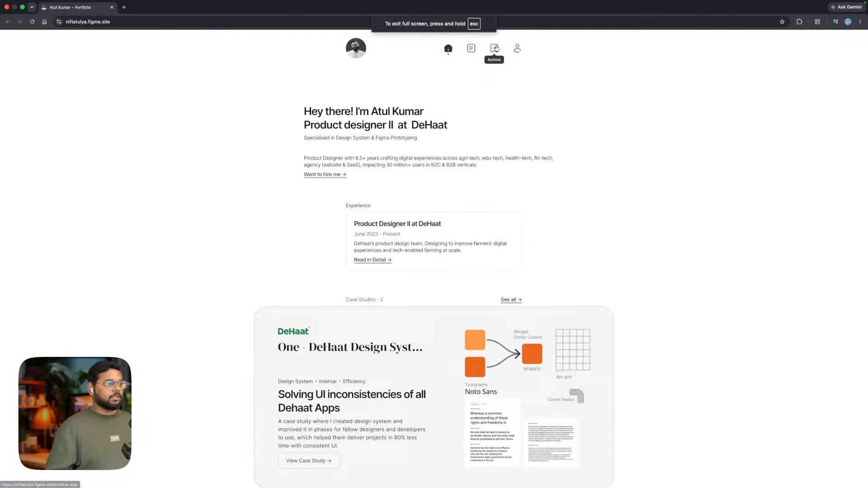
left_click(494, 48)
left_click(423, 181)
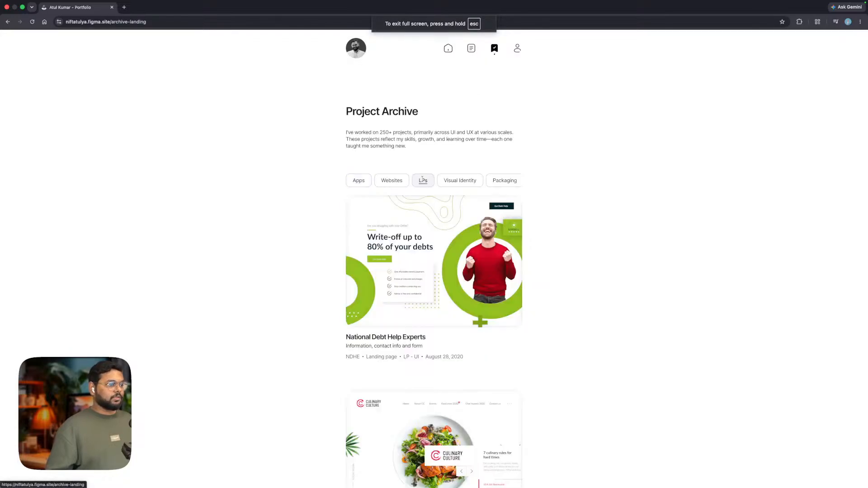
left_click(423, 271)
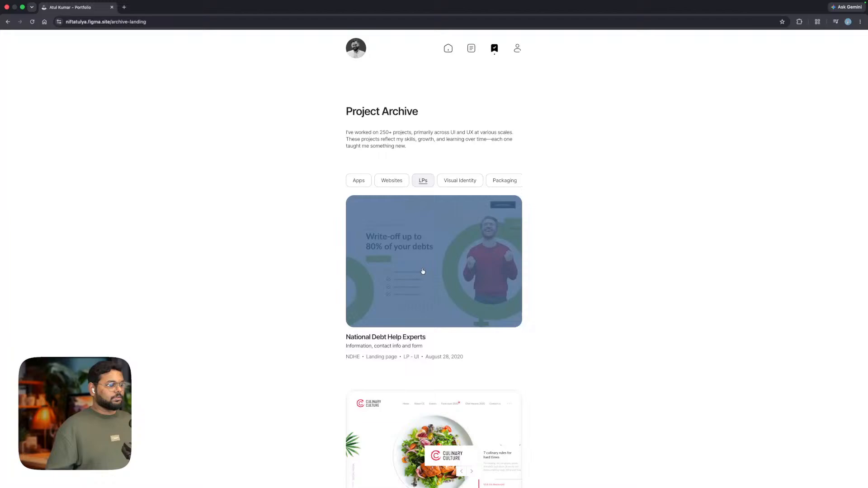
left_click(404, 290)
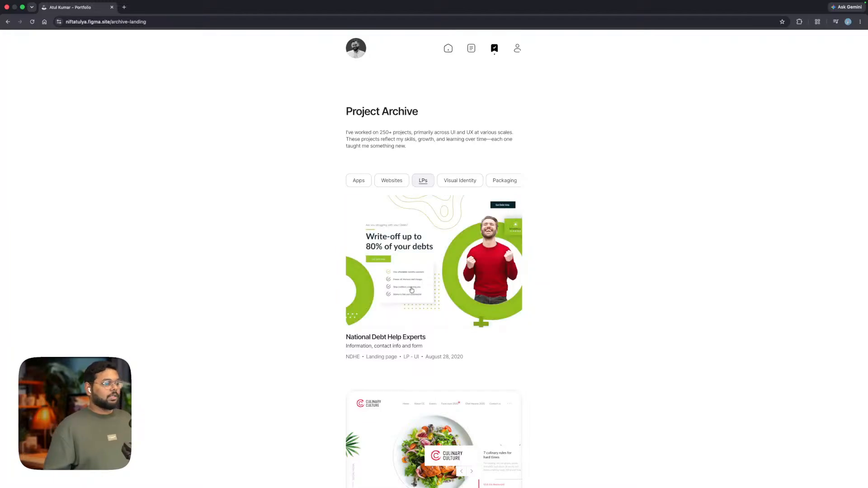
- Switch to the site design file, find the National Debt Help Experts CMS page among the project pages and copy its path /project-ndhe
key("ctrl+Right")
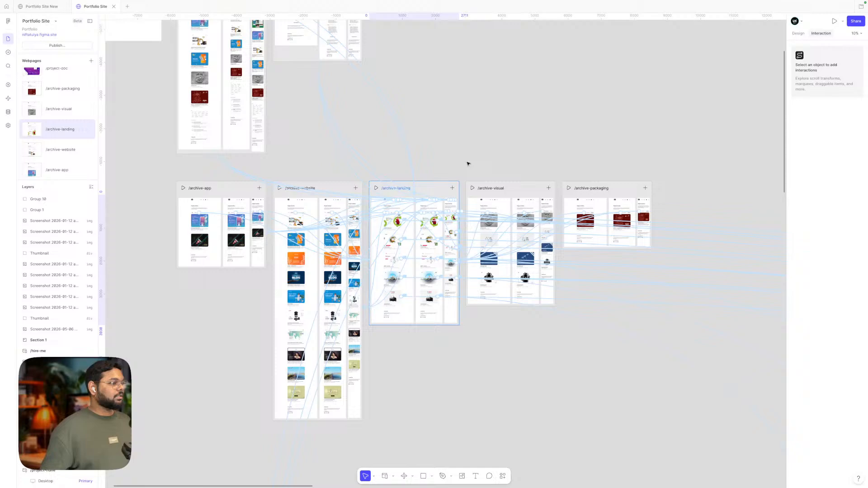
scroll(424, 182, "down", 10)
scroll(443, 184, "right", 15)
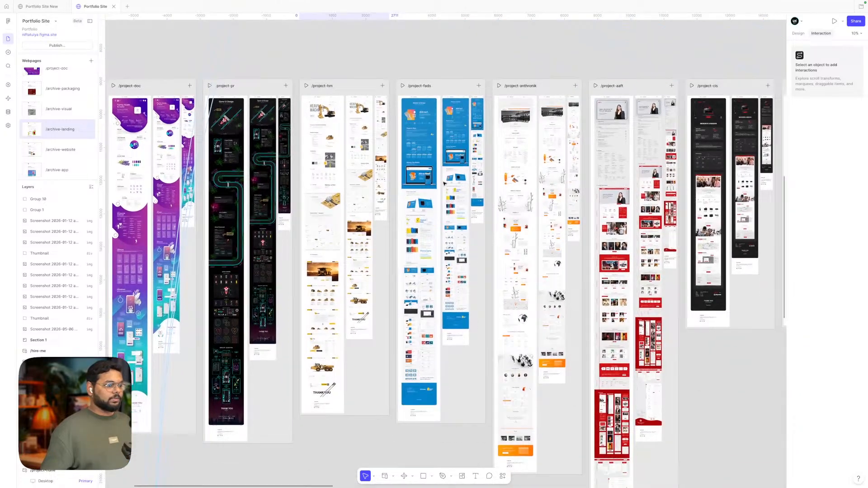
scroll(504, 171, "left", 10)
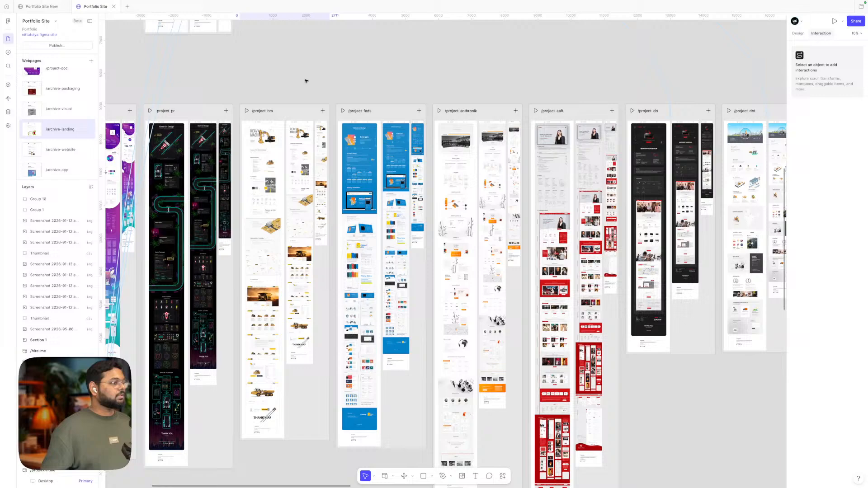
scroll(547, 106, "right", 8)
scroll(548, 106, "down", 3)
scroll(548, 106, "down", 5)
scroll(548, 106, "left", 1)
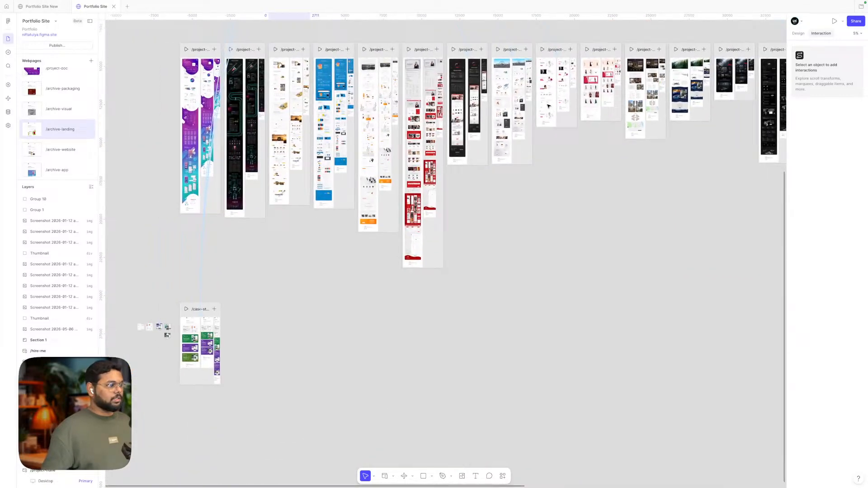
scroll(548, 106, "right", 10)
scroll(548, 107, "up", 2)
scroll(471, 90, "up", 5)
left_click(797, 33)
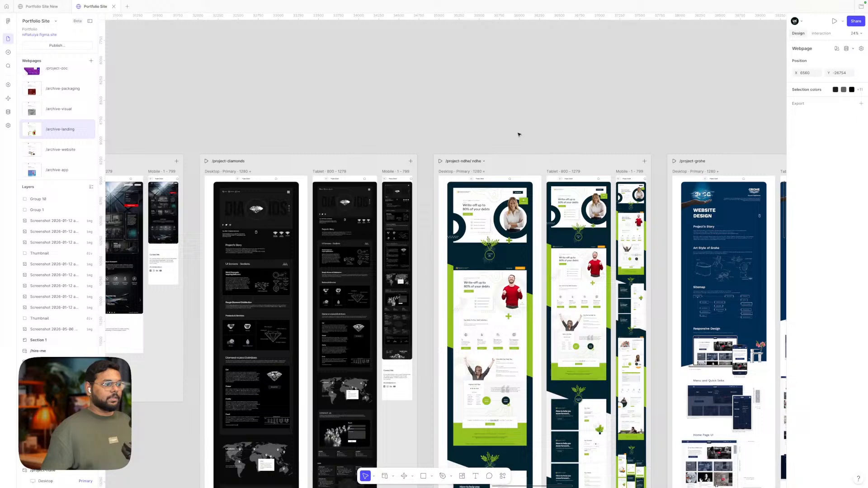
scroll(475, 160, "up", 3)
left_click(444, 162)
double_click(413, 173)
key("super+c")
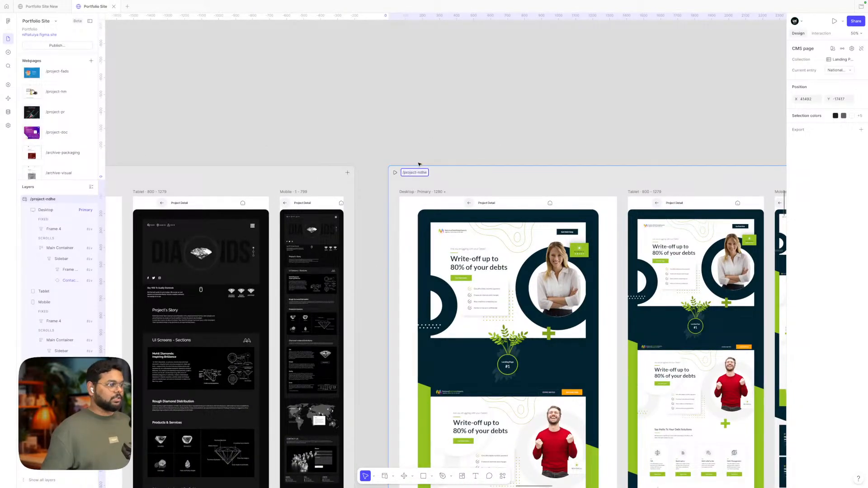
left_click(432, 129)
- Switch to the live portfolio in the browser and load the CMS page at /project-ndhe/ndhe on the site's domain
key("ctrl+Left")
left_click_drag(162, 21, 127, 24)
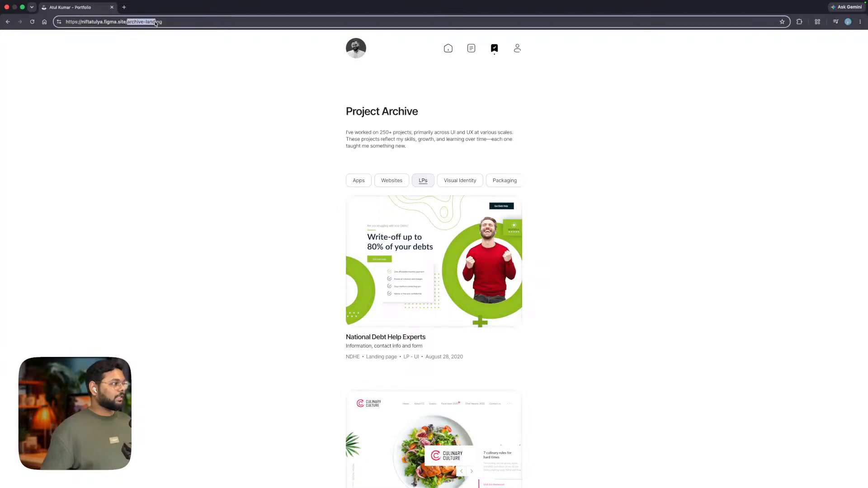
key("super+v")
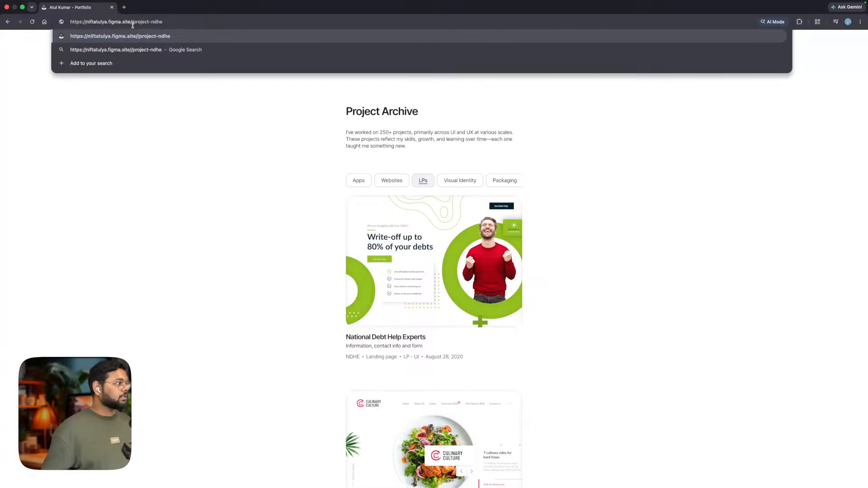
key("BackSpace")
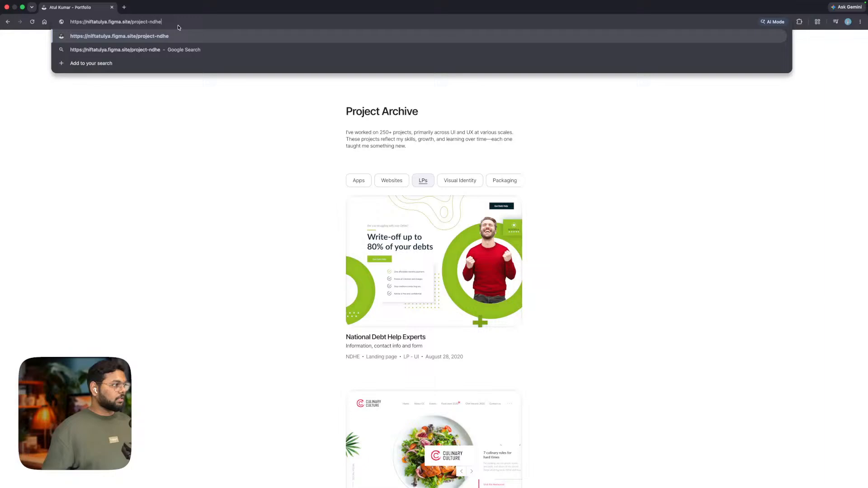
type("/n")
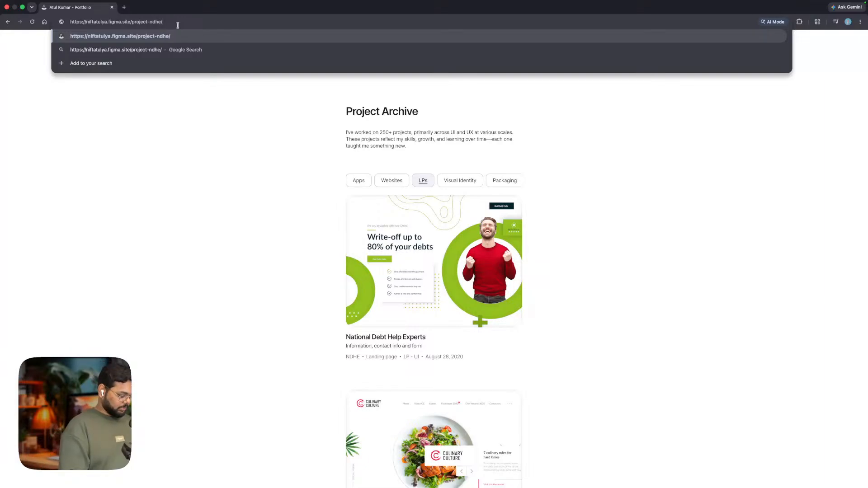
type("dhe")
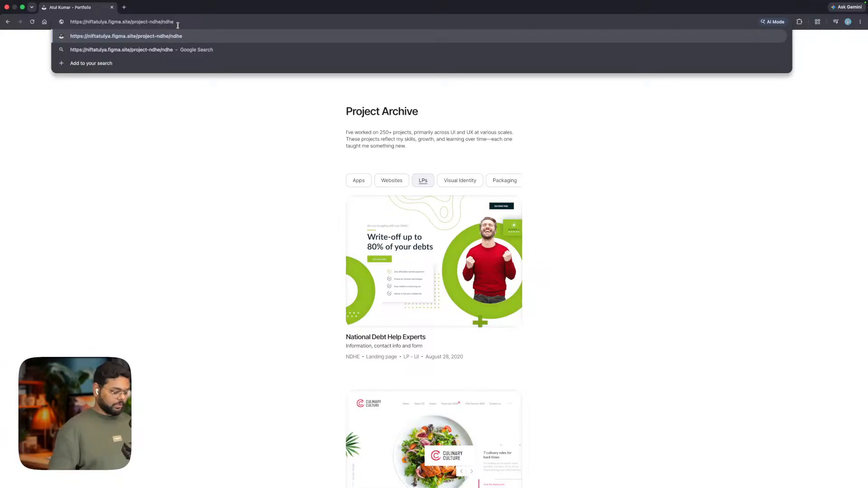
key("Return")
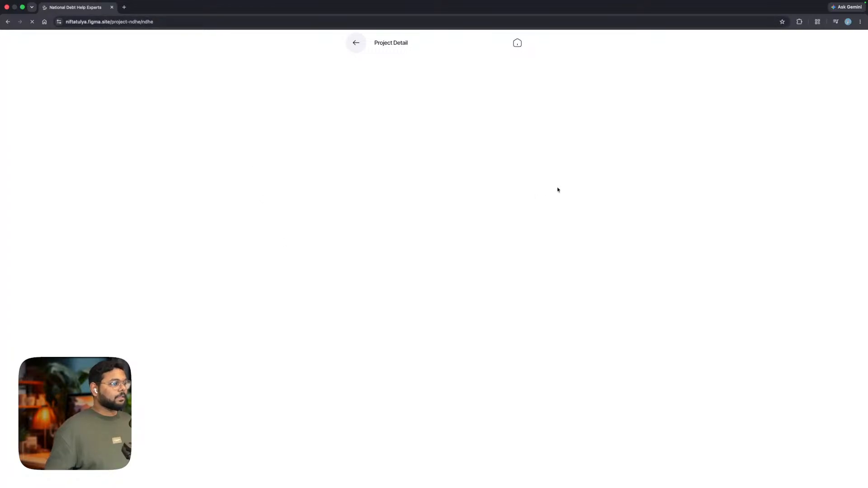
- Examine the live National Debt Help Experts detail page, from its header banner to the landing page artwork below
scroll(666, 271, "down", 10)
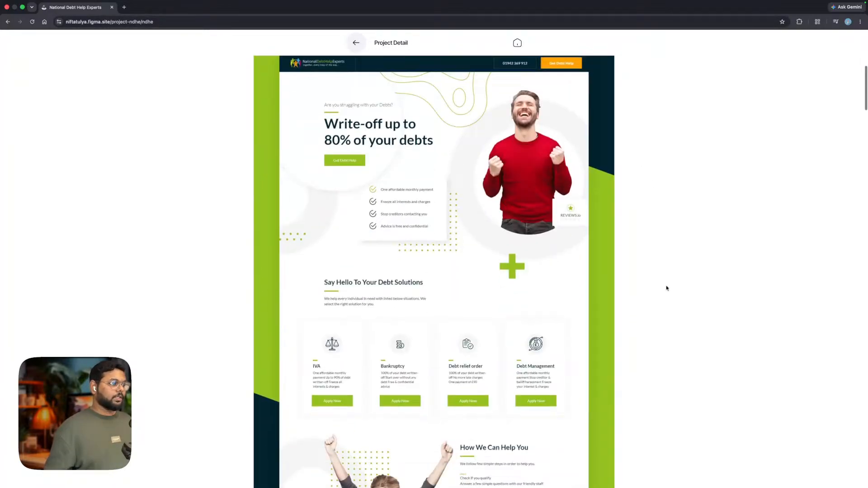
scroll(667, 287, "up", 5)
scroll(666, 288, "up", 4)
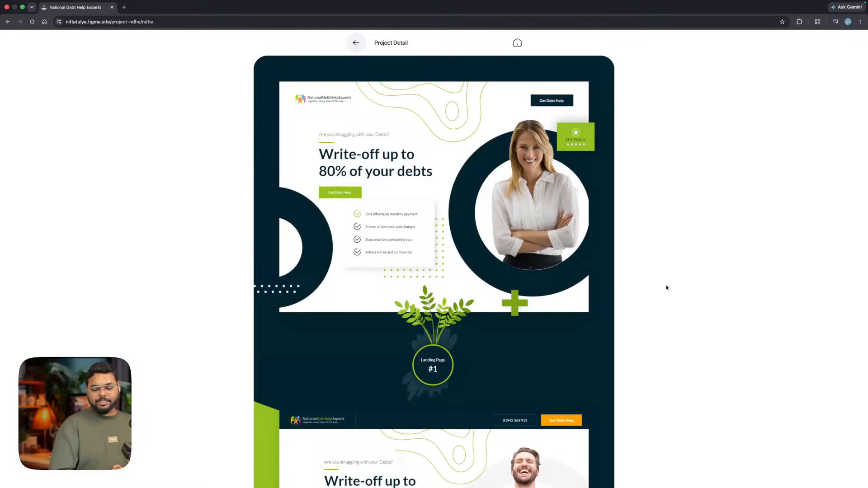
scroll(666, 287, "down", 6)
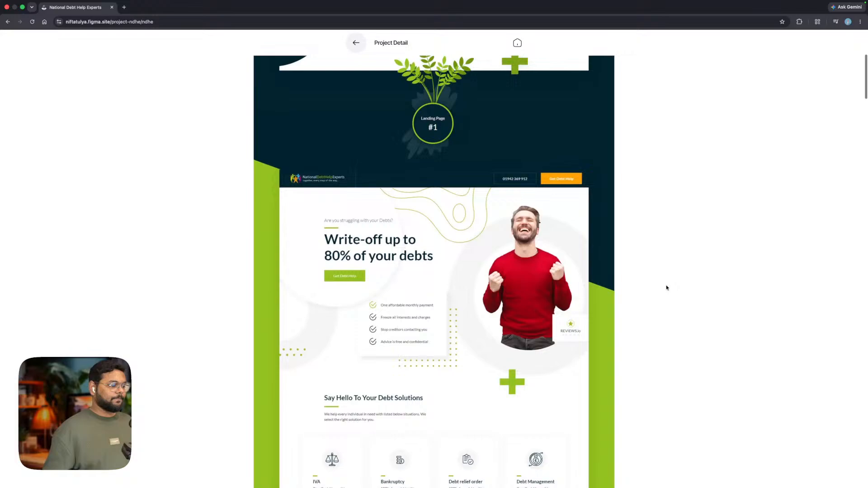
key("super+Tab")
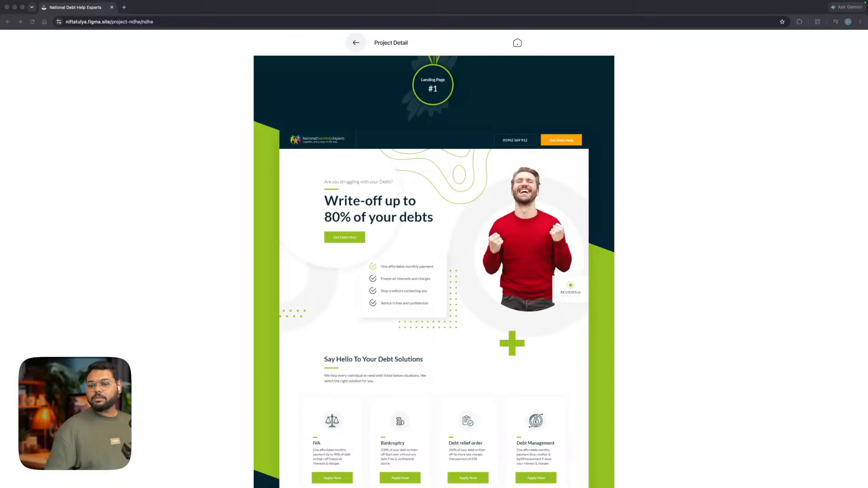
scroll(510, 271, "up", 5)
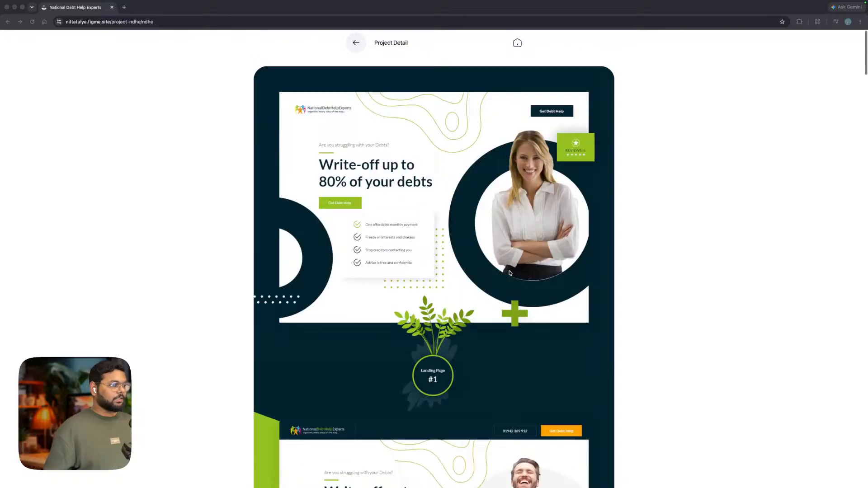
scroll(500, 316, "down", 4)
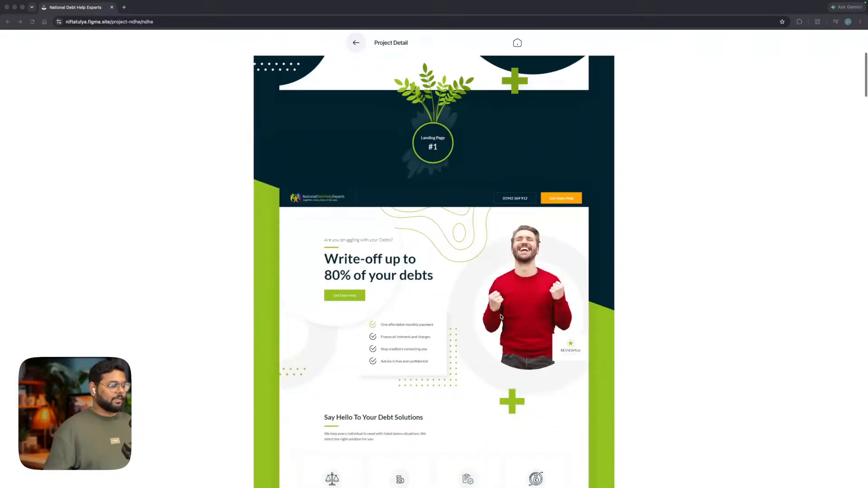
- Test the link behind the project artwork, return to the National Debt Help Experts tab and review the page's images
left_click(714, 287)
left_click(458, 300)
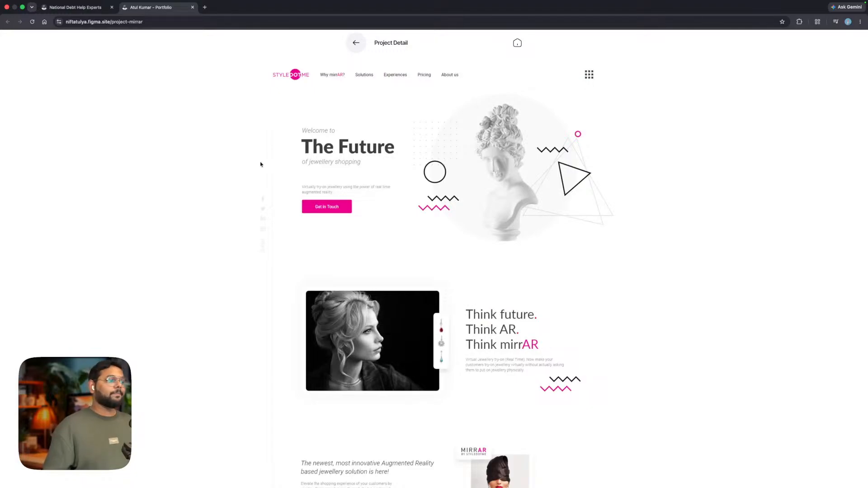
left_click(78, 13)
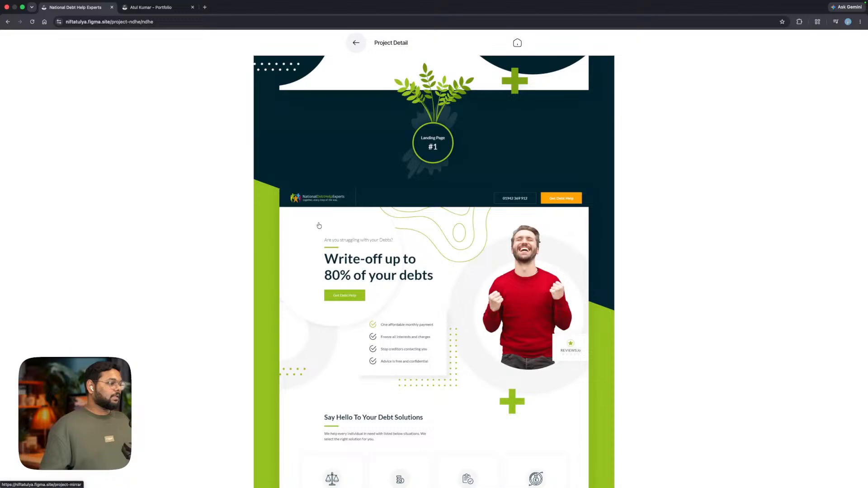
scroll(338, 312, "down", 5)
scroll(584, 247, "up", 3)
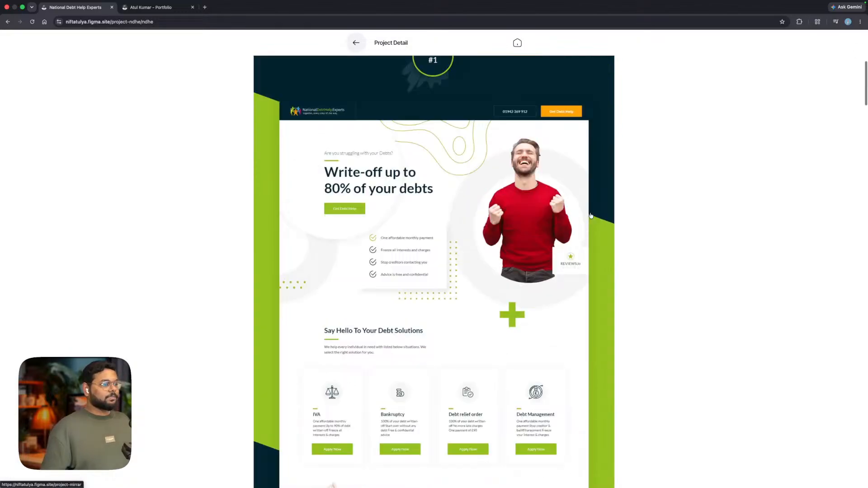
- Switch to the Portfolio Site New design file and examine the Previous Project and Next Project cards on the detail page layout
key("ctrl+Right")
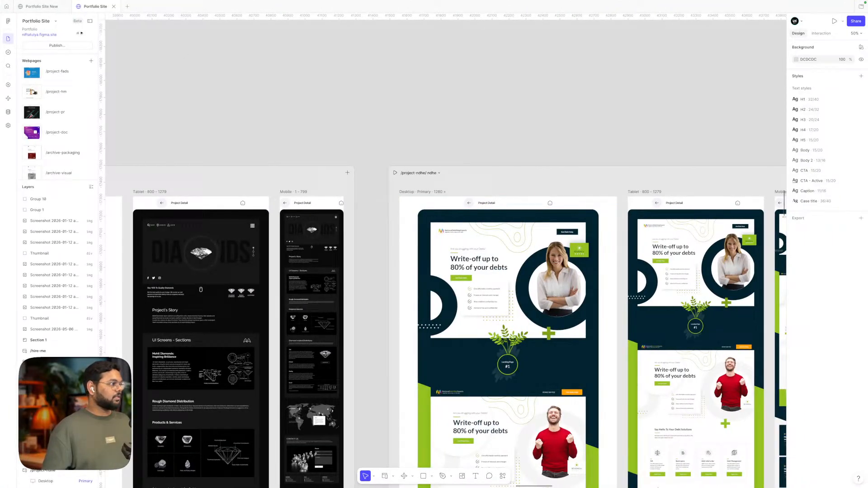
left_click(41, 6)
scroll(337, 163, "down", 10)
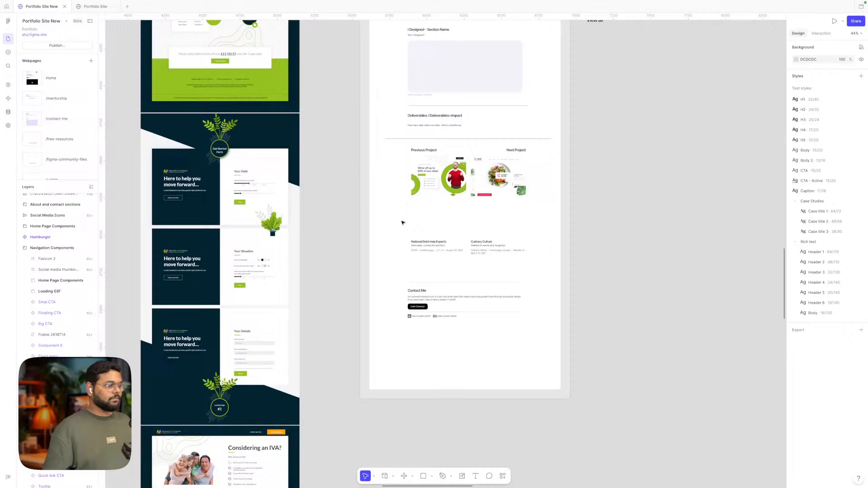
scroll(511, 179, "up", 5, "ctrl")
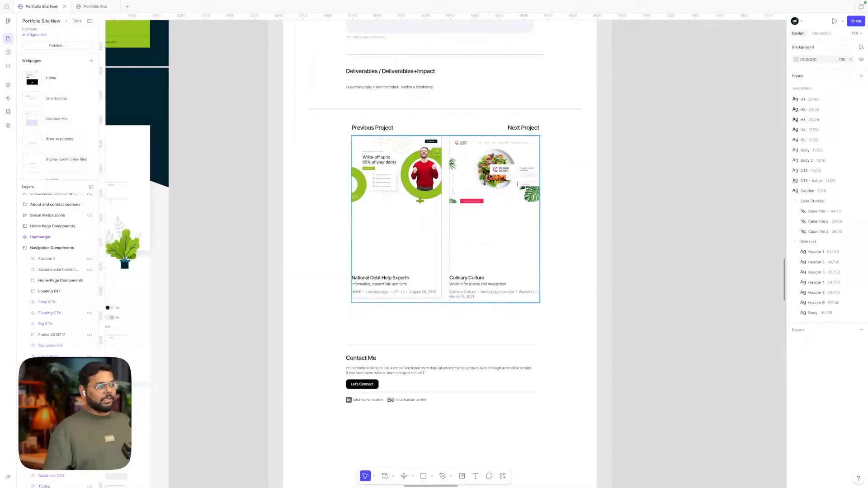
- Inspect the image frame of the /project-ndhe desktop page in the Portfolio Site file, and return to the project cards in Portfolio Site New
left_click(93, 6)
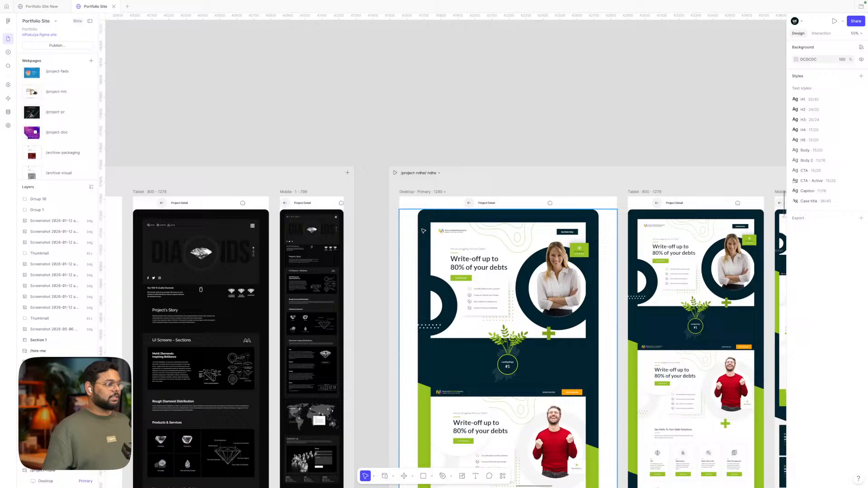
scroll(341, 203, "right", 5)
scroll(341, 204, "down", 2)
left_click(278, 358)
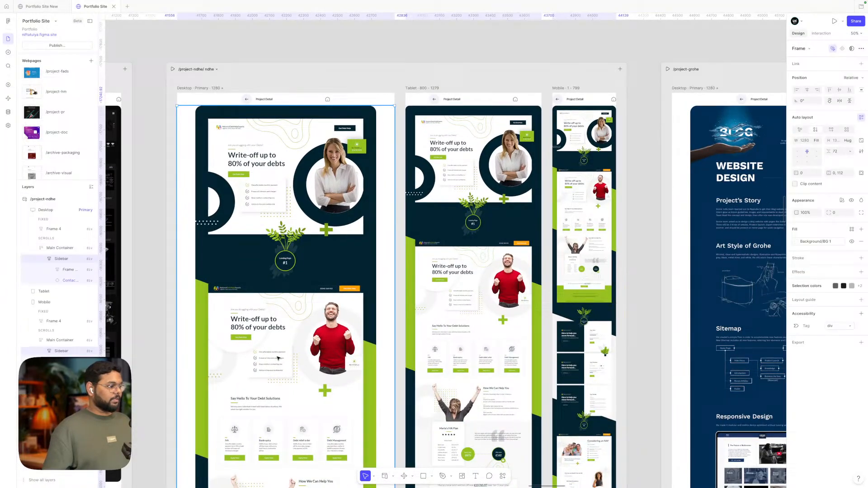
double_click(265, 342)
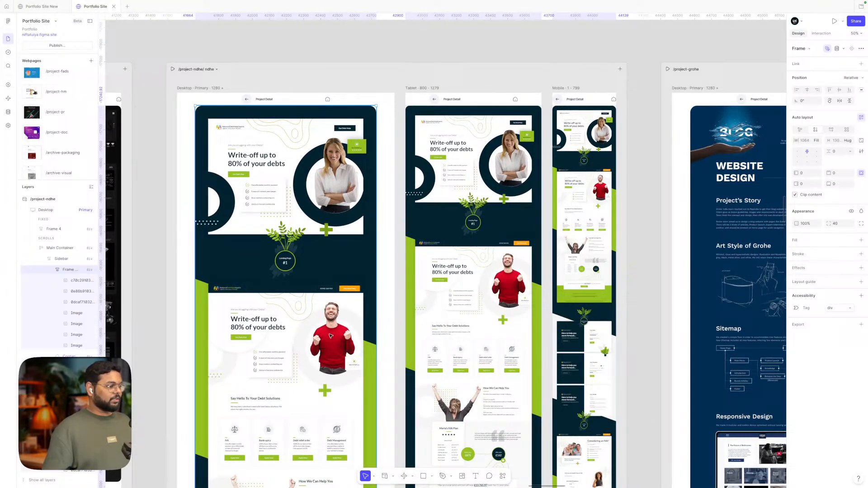
left_click(41, 6)
scroll(296, 227, "up", 2)
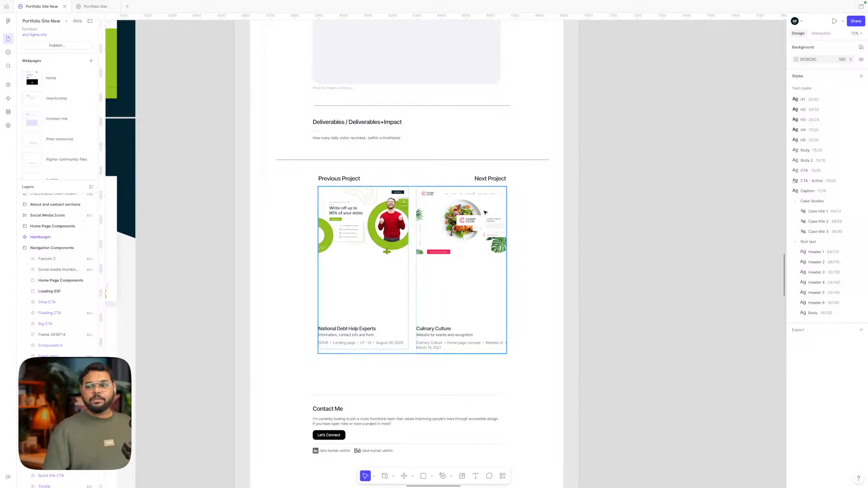
- Switch to the browser and close the project-mirrar and National Debt Help Experts tabs
key("ctrl+Left")
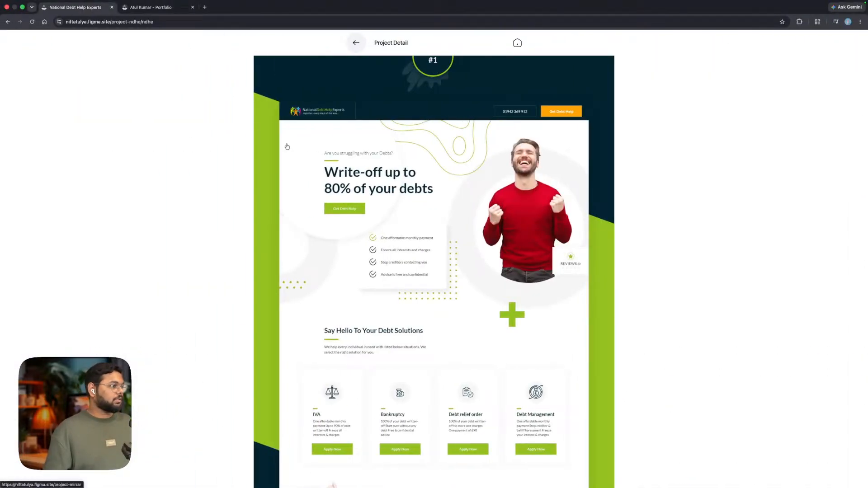
left_click(156, 7)
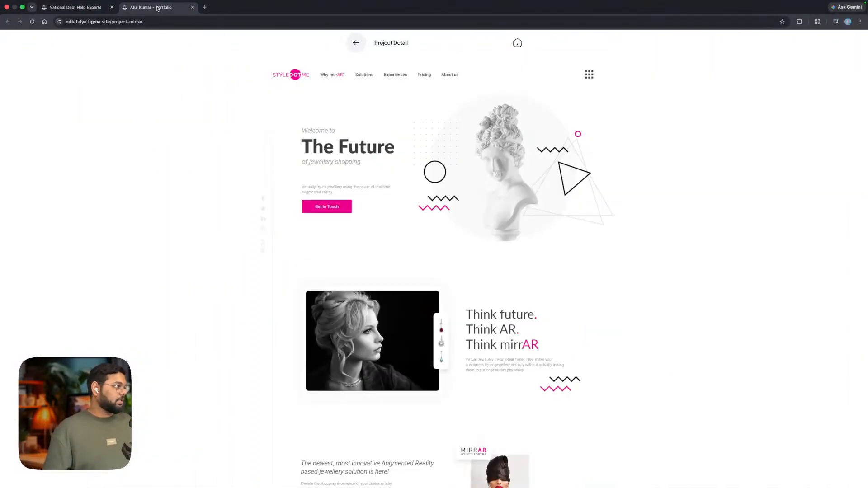
left_click(192, 8)
left_click(112, 8)
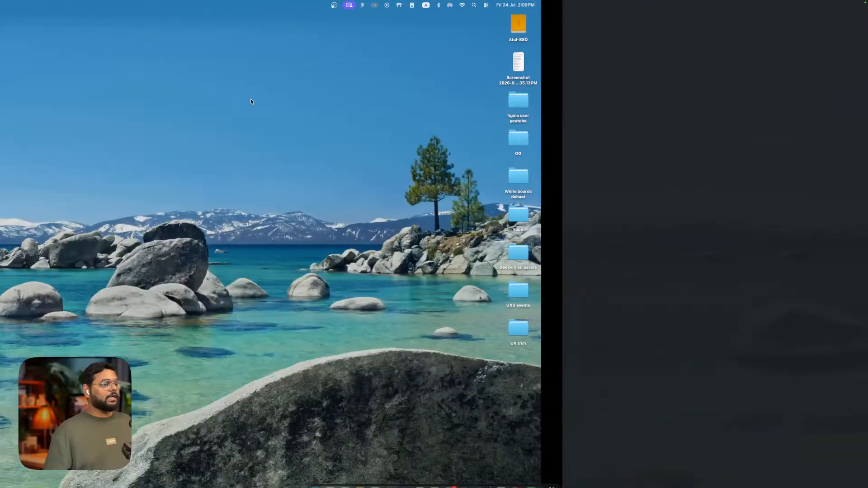
- Switch to Portfolio Site New and review the new detail page layout, from its project information sections to the Previous and Next Project cards
key("ctrl+Right")
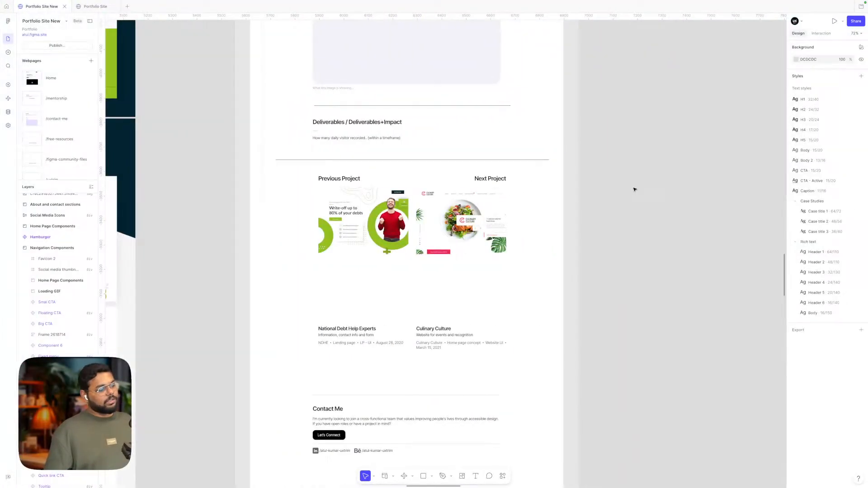
scroll(633, 190, "down", 5)
scroll(634, 190, "up", 10)
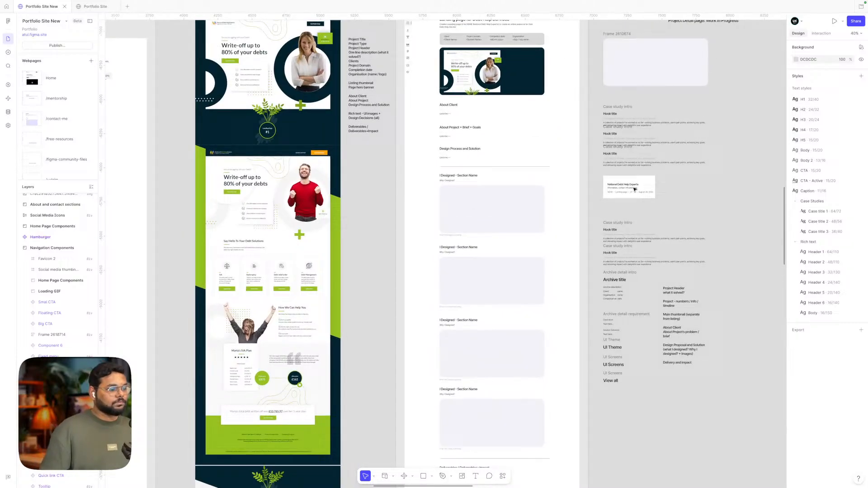
scroll(635, 190, "down", 5)
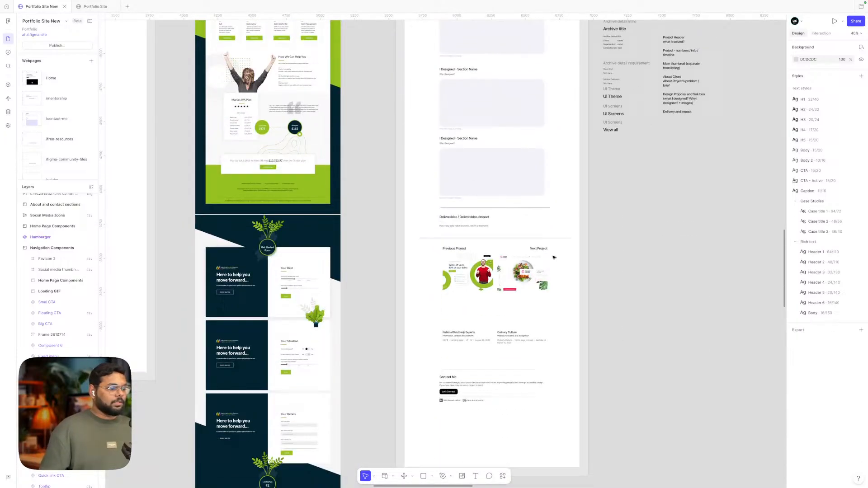
left_click(524, 281)
left_click(525, 281)
left_click(610, 276)
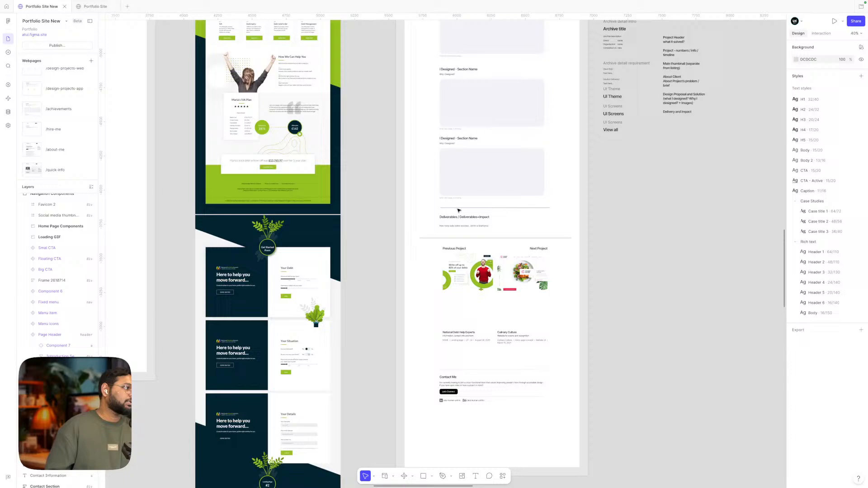
- Switch to the Portfolio Site file and open its CMS collections for editing
left_click(103, 7)
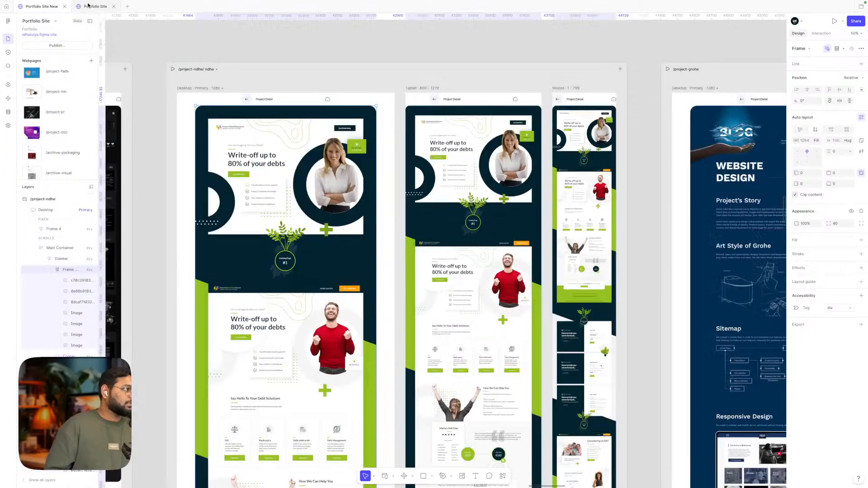
left_click(335, 39)
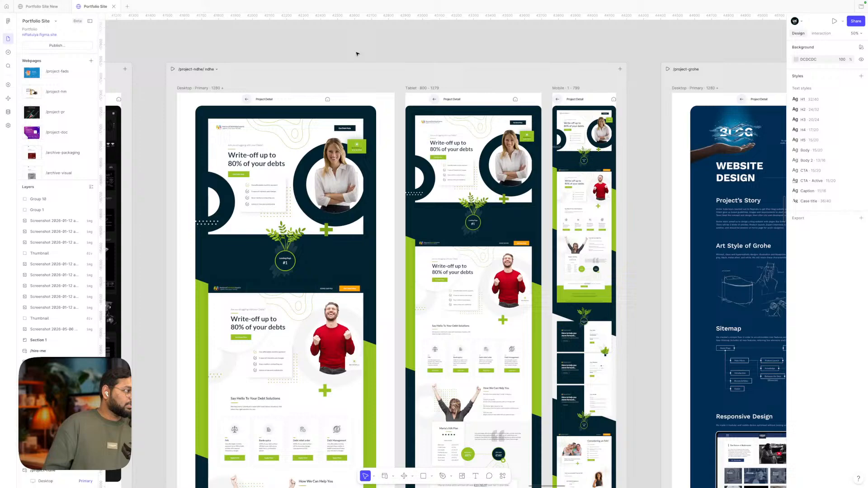
scroll(357, 53, "down", 1)
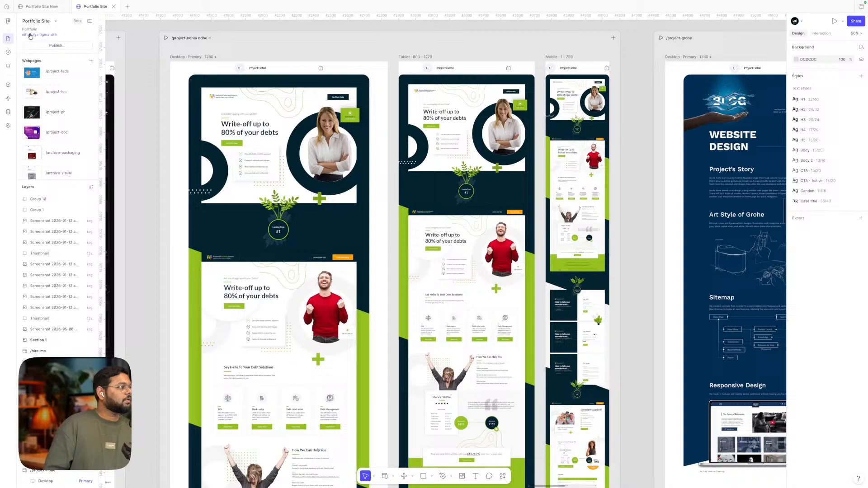
left_click(284, 274)
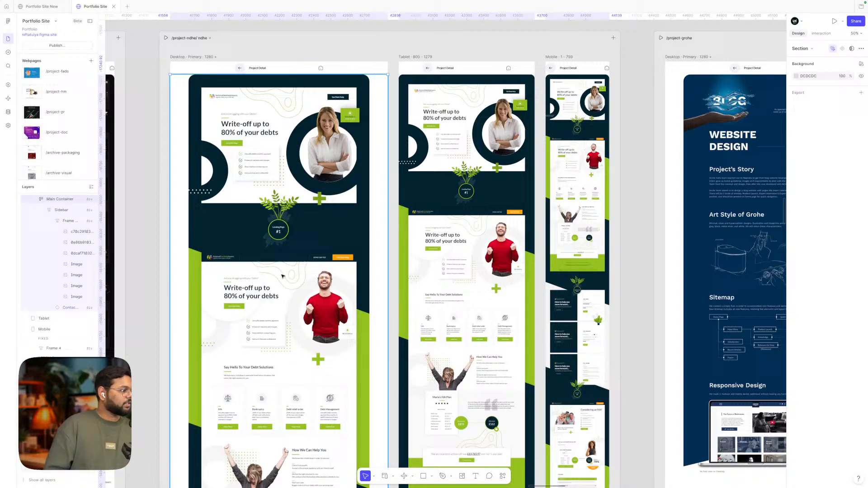
left_click(9, 112)
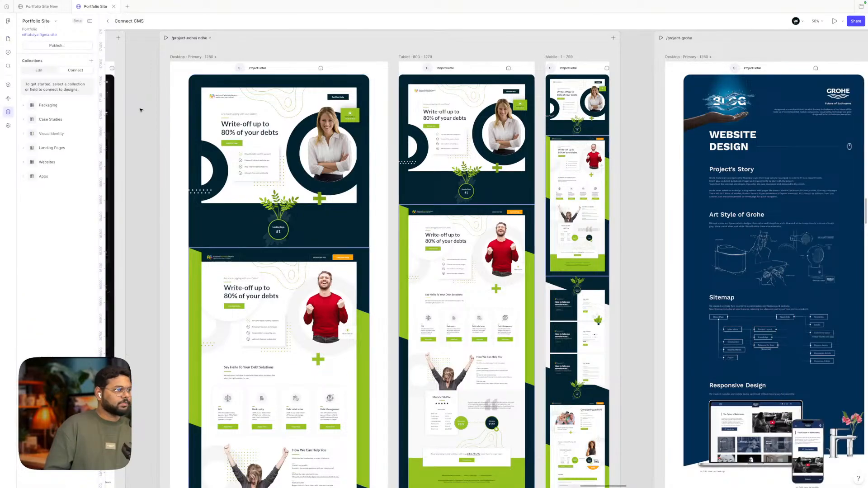
left_click(39, 70)
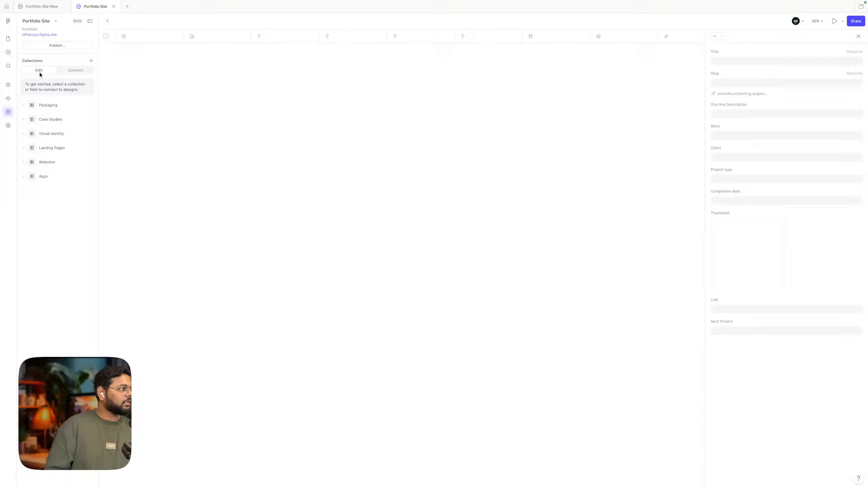
- Examine the National Debt Help Experts item's Next Project and Link fields in Landing Pages, including the pages the Link can target
scroll(653, 92, "right", 5)
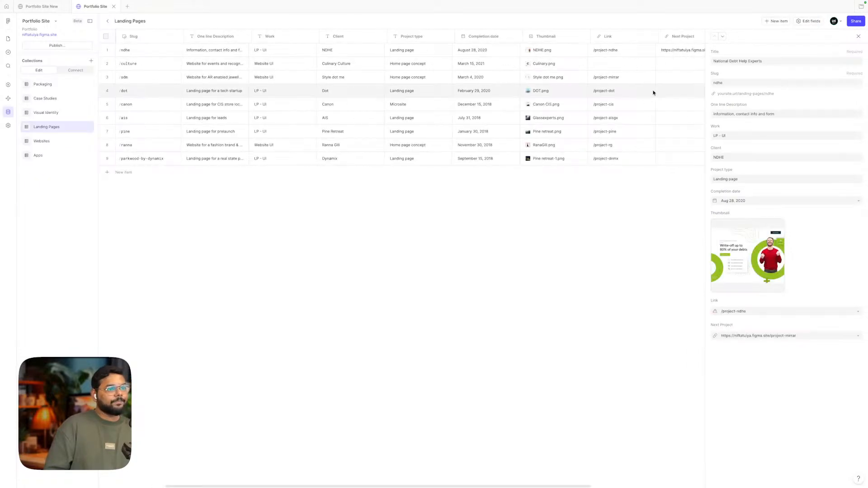
left_click(630, 51)
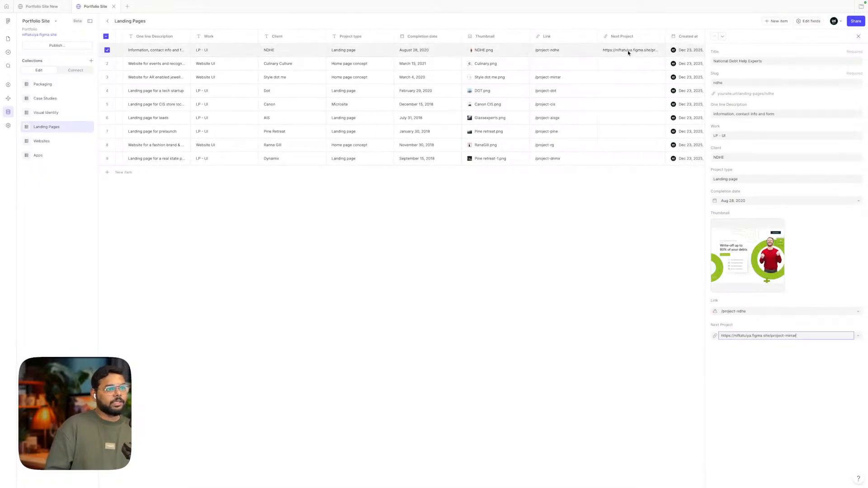
triple_click(762, 336)
left_click(767, 339)
left_click(738, 312)
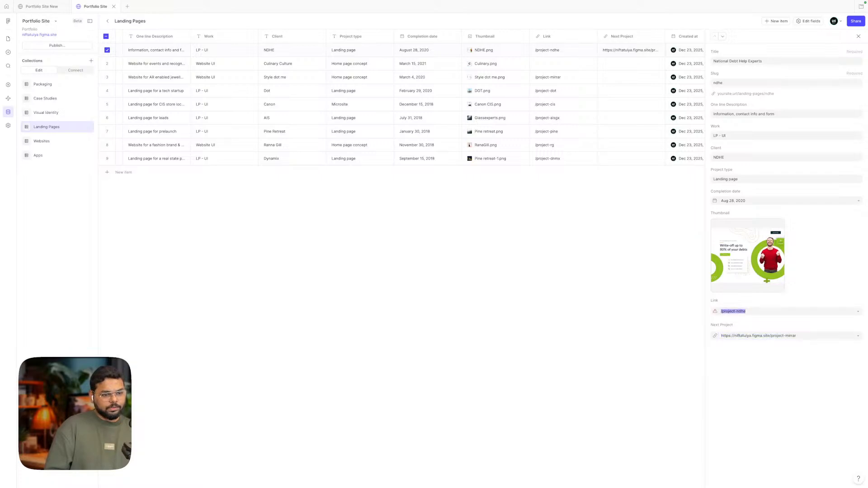
left_click(858, 312)
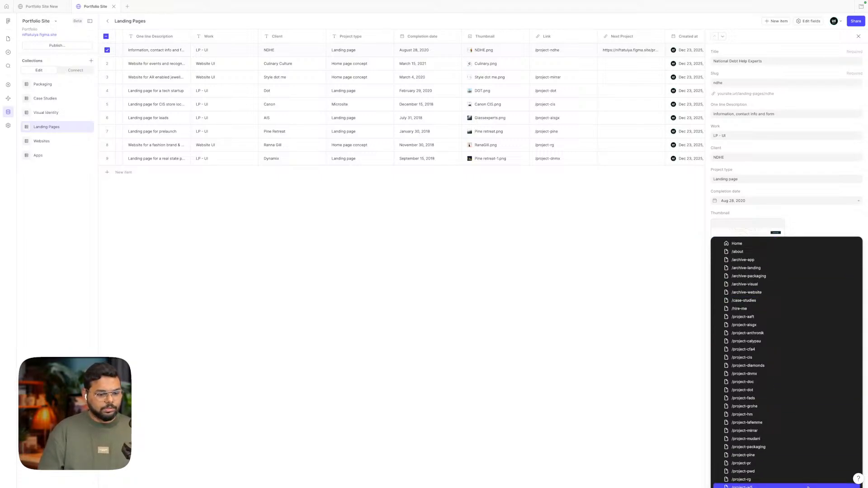
left_click(656, 322)
left_click(811, 313)
left_click(860, 311)
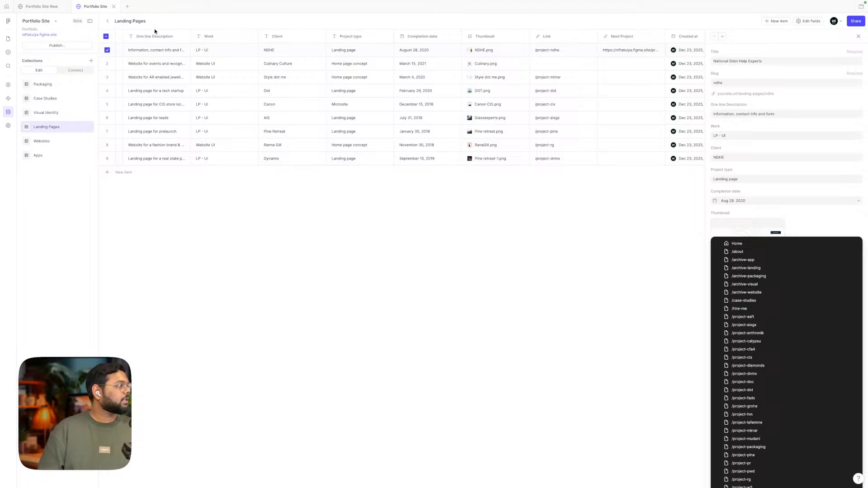
- Take the window out of full screen and look through the complete list of page targets for the item's Link
mouse_move(41, 3)
left_click(21, 15)
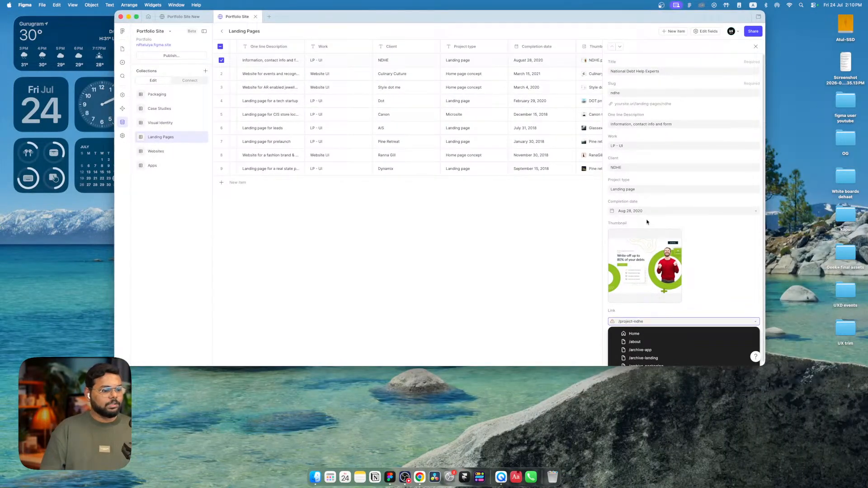
left_click(701, 242)
left_click(721, 319)
left_click(755, 320)
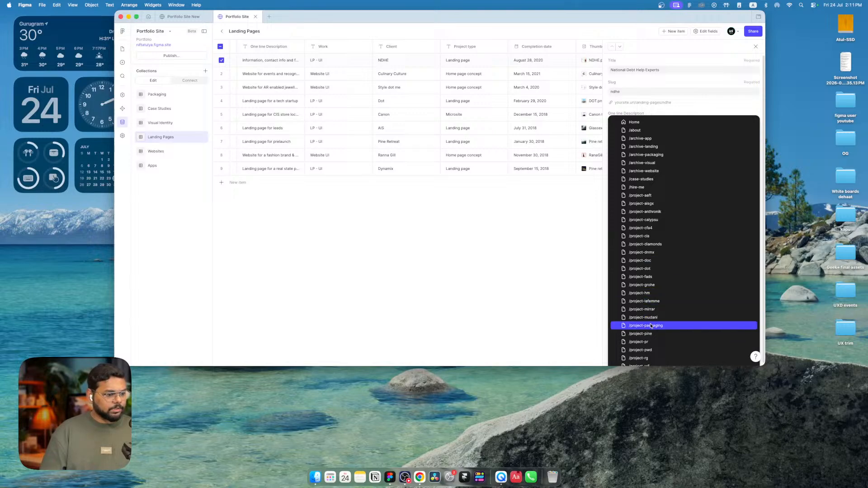
left_click(385, 211)
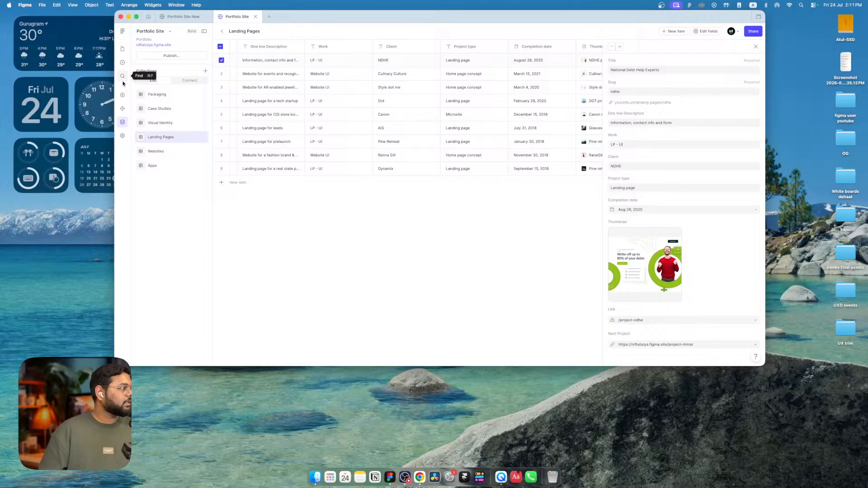
- Look over the project pages on the Portfolio Site canvas, from /project-packaging back to /project-doc
left_click(122, 48)
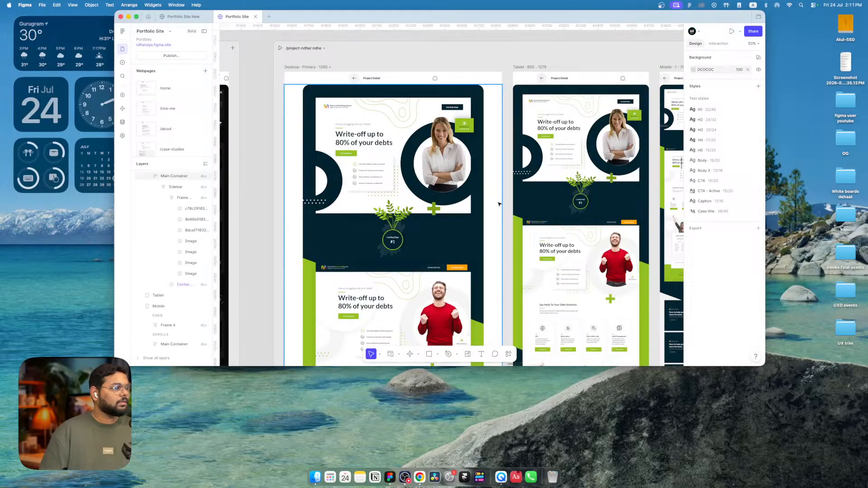
scroll(499, 204, "down", 10)
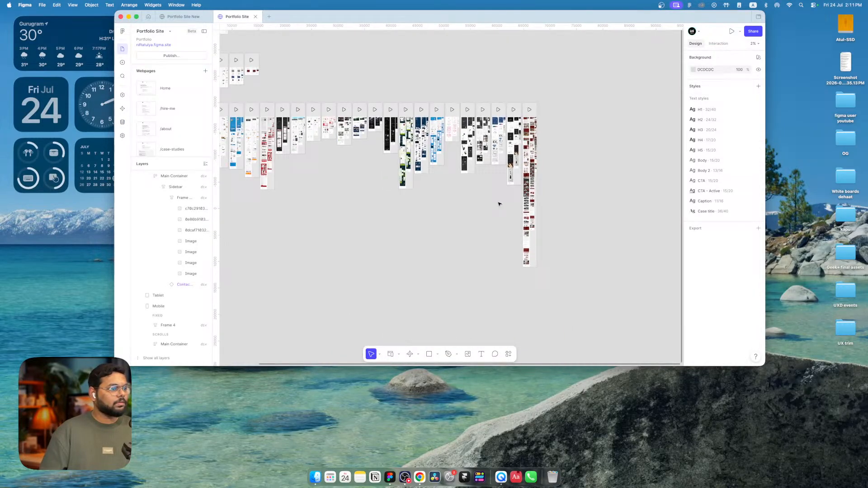
scroll(532, 119, "up", 5)
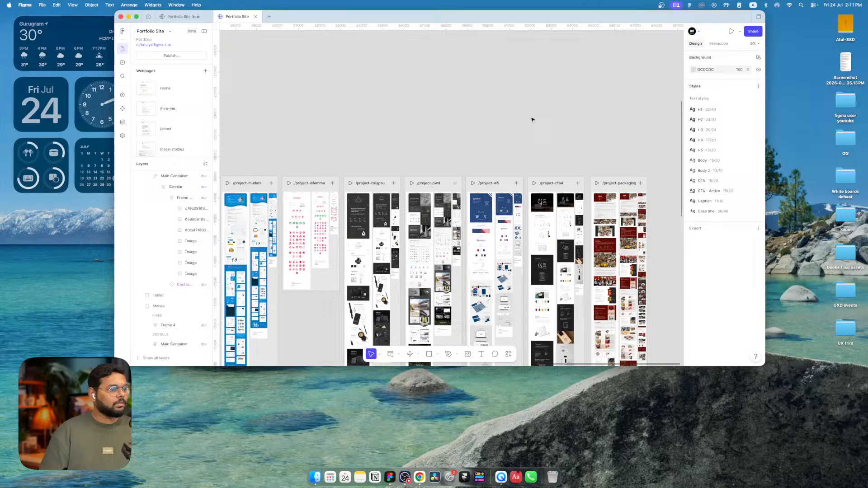
scroll(533, 120, "left", 3)
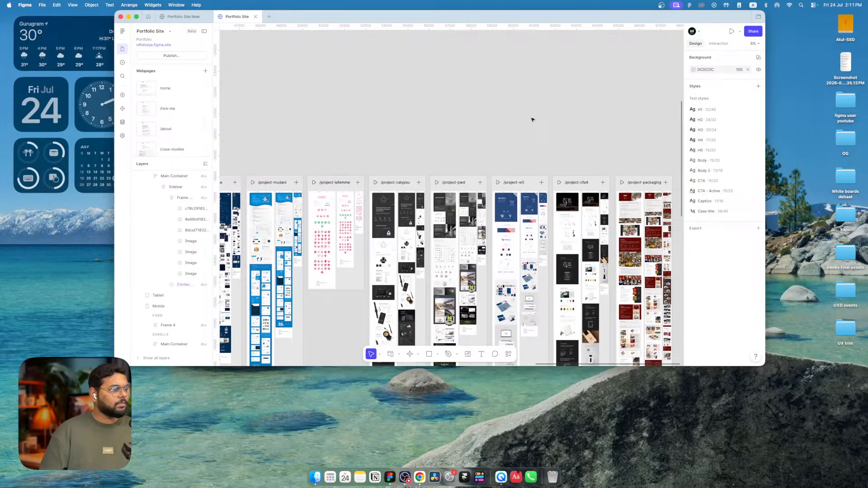
scroll(532, 120, "left", 10)
scroll(532, 120, "left", 15)
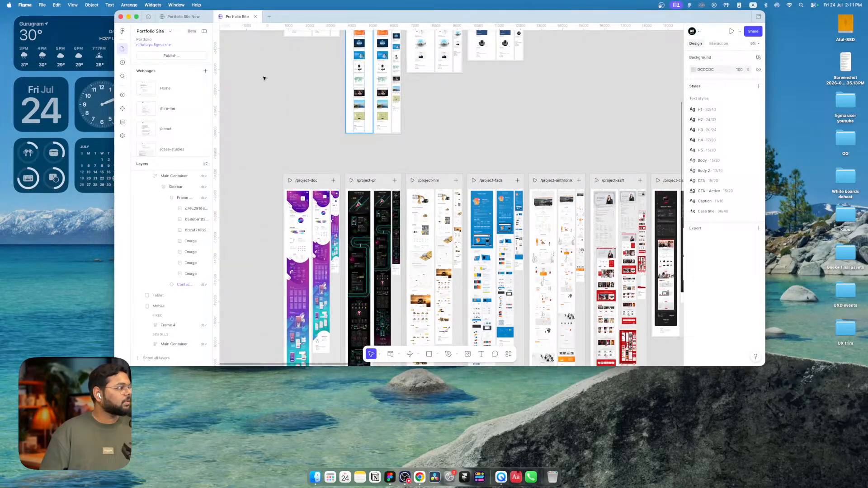
- Reopen the Landing Pages collection, set the National Debt Help Experts item's Link to /project-ndhe/slug, and check its page target options
left_click(122, 122)
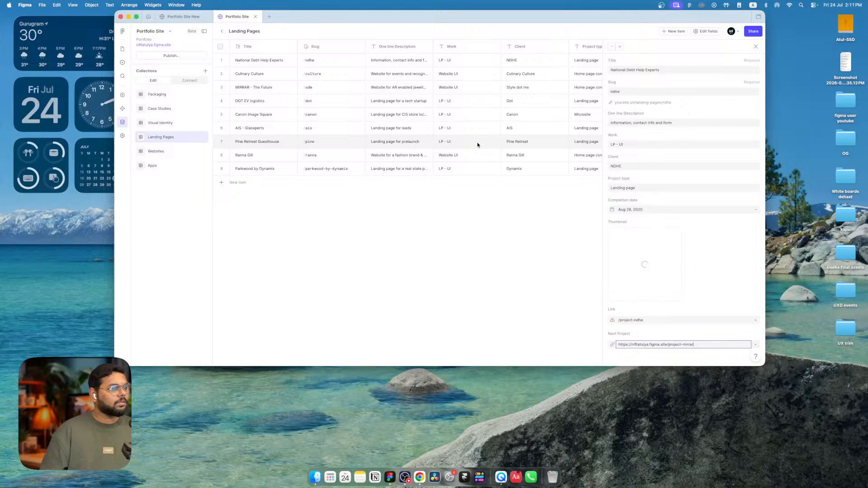
left_click(633, 320)
left_click(754, 320)
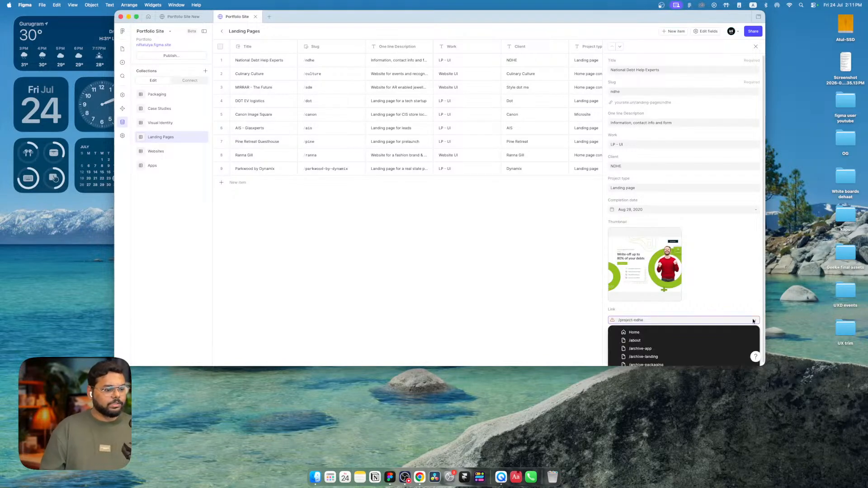
left_click(705, 321)
left_click(681, 322)
left_click(667, 323)
type("/")
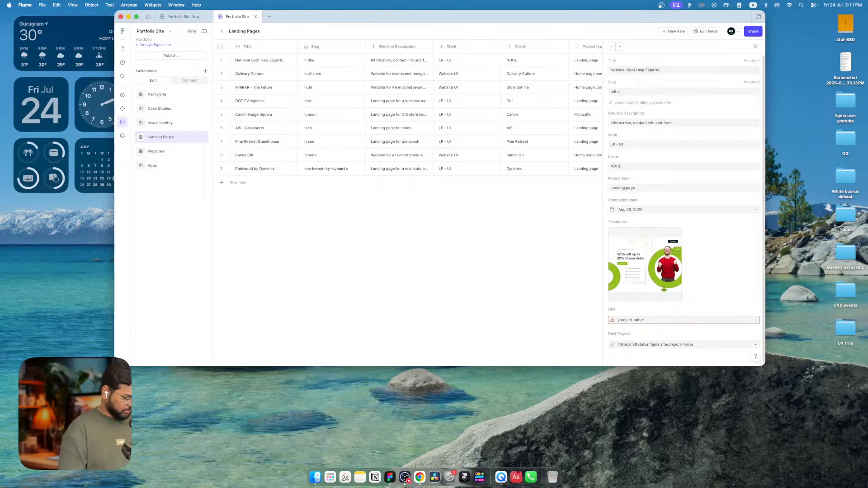
type("slug")
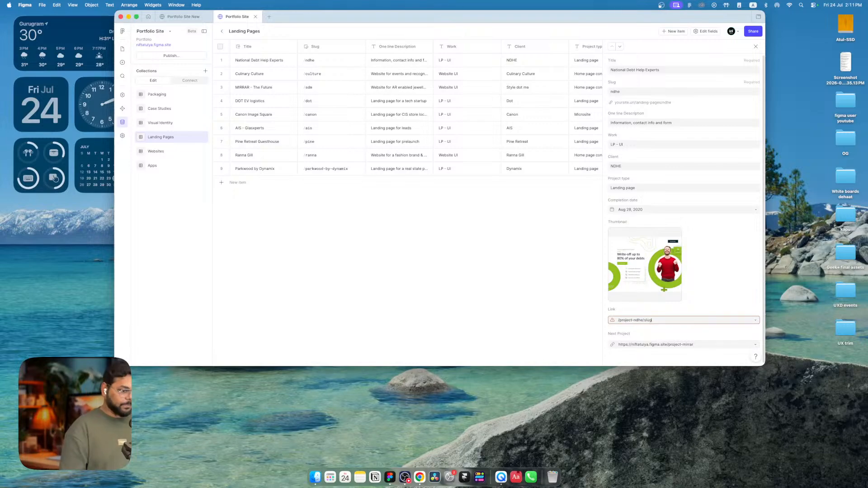
left_click(693, 307)
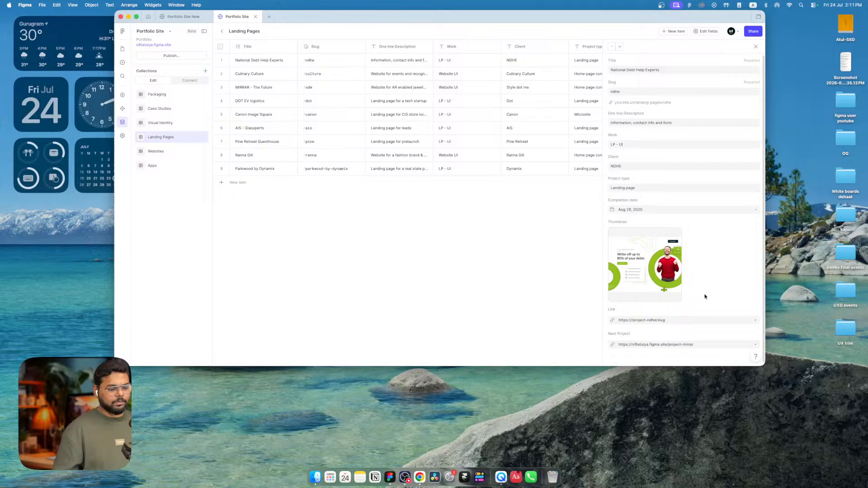
left_click(636, 322)
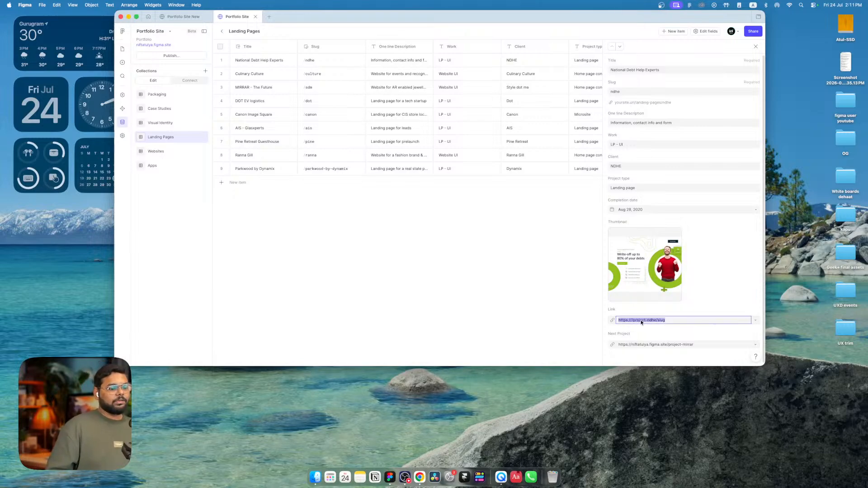
left_click(754, 320)
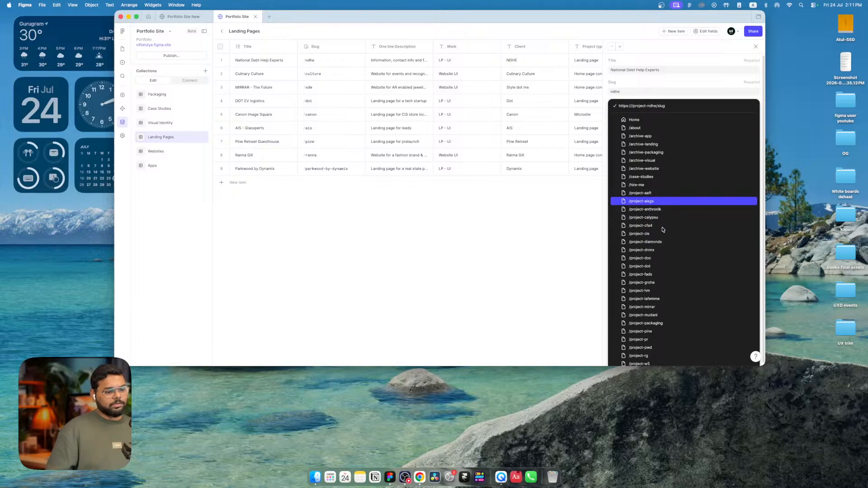
left_click(558, 286)
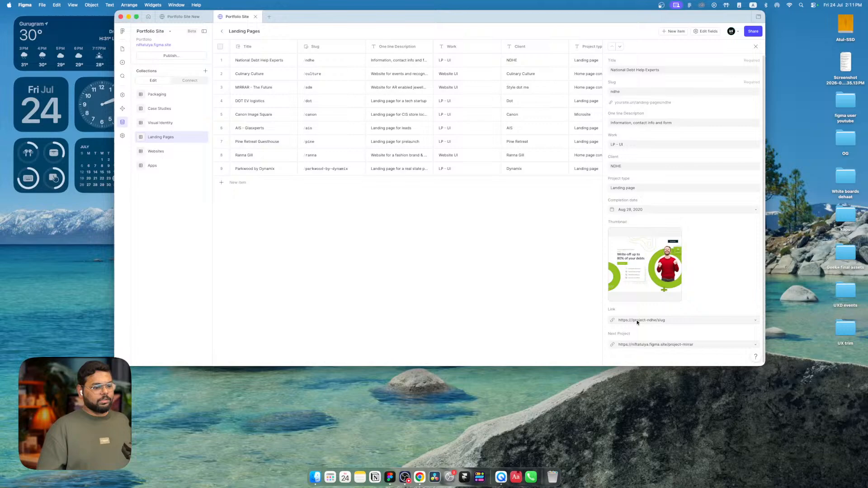
- Shorten the National Debt Help Experts item's Next Project link to the internal page path /project-mirrar
left_click(657, 345)
left_click(664, 346)
left_click_drag(666, 347, 618, 347)
key("BackSpace")
left_click(654, 361)
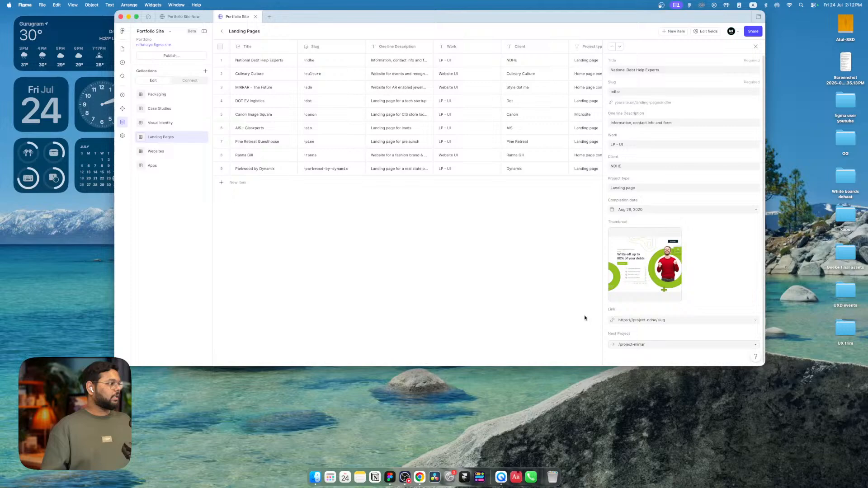
- Preview the /archive-landing page from the canvas and open the National Debt Help Experts project from its card
left_click(122, 48)
scroll(391, 135, "down", 5)
scroll(391, 136, "right", 5)
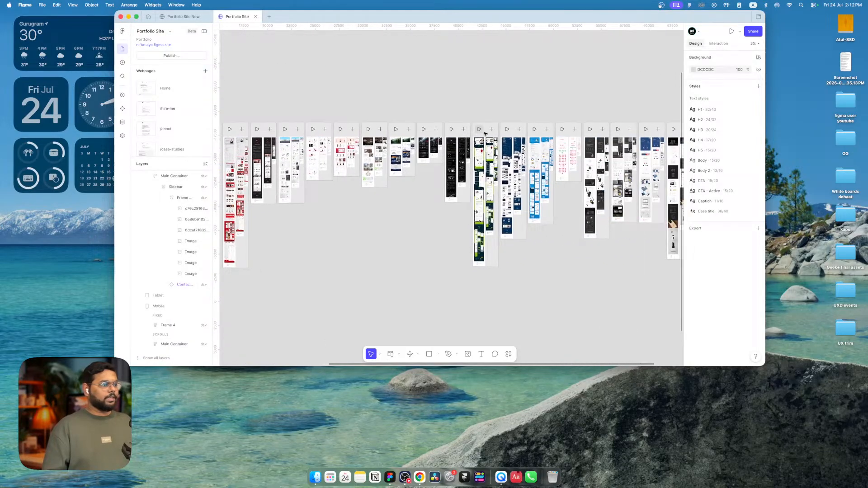
scroll(484, 132, "left", 5)
scroll(483, 132, "up", 3)
scroll(358, 145, "up", 5)
left_click(386, 142)
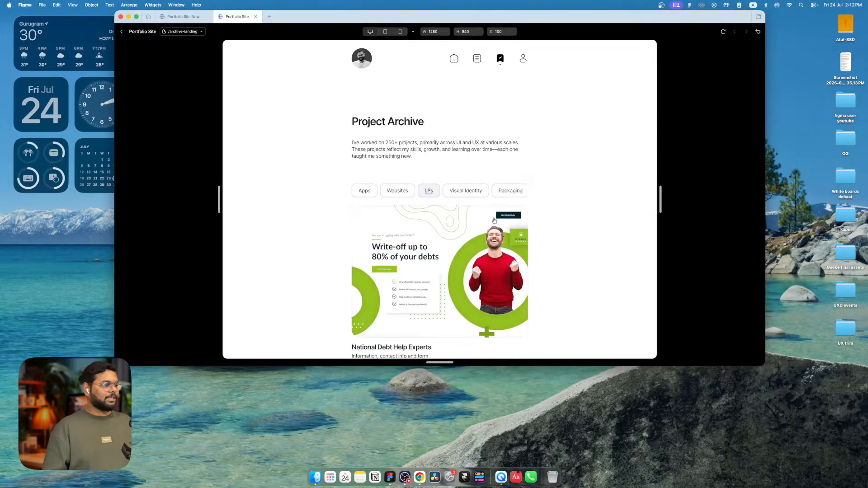
scroll(594, 254, "down", 3)
left_click(461, 226)
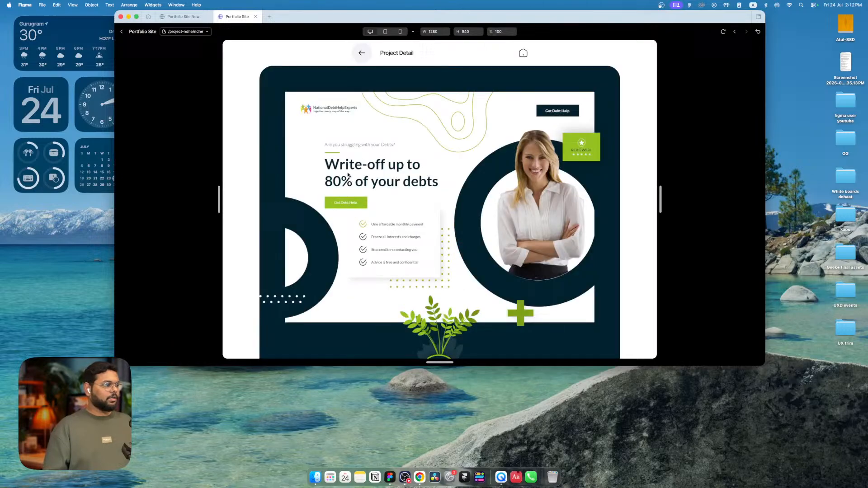
- Enlarge the preview to full screen, go from the National Debt Help Experts page to /project-mirrar, and review that page
left_click(136, 16)
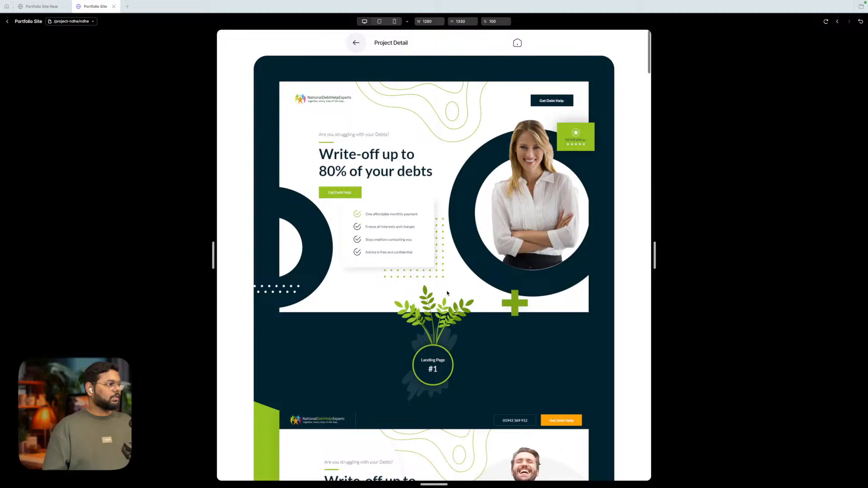
left_click(355, 42)
left_click(435, 284)
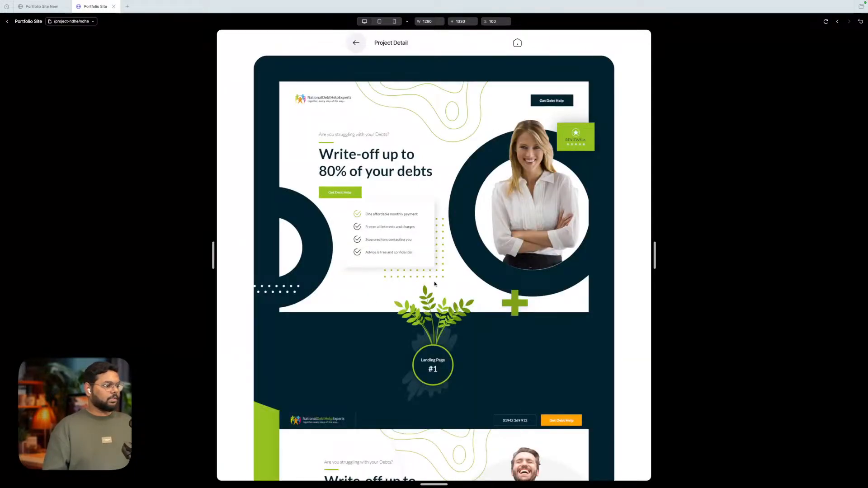
scroll(451, 324, "down", 4)
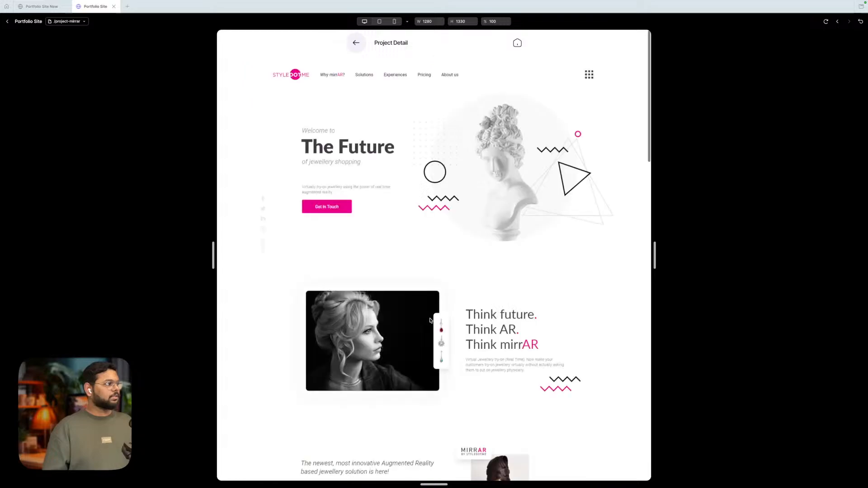
scroll(430, 320, "down", 10)
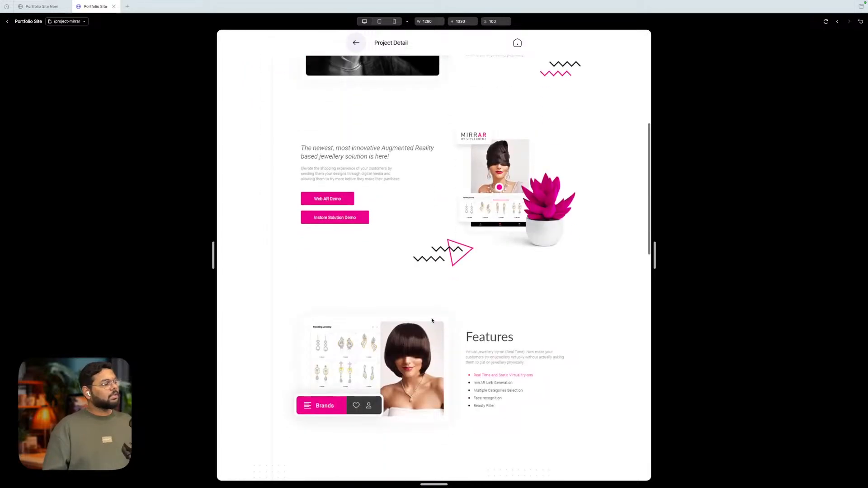
scroll(432, 320, "down", 5)
scroll(432, 321, "up", 15)
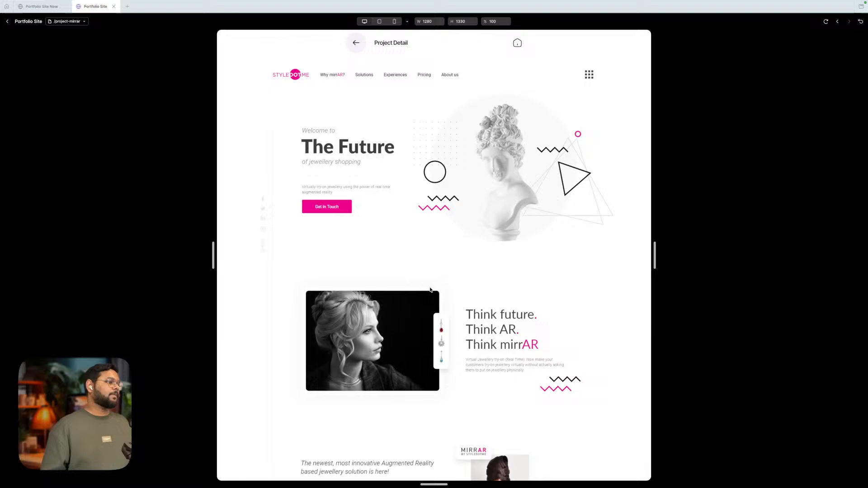
- Exit the preview and check the project pages on the canvas against the items in the Landing Pages collection
left_click(7, 21)
scroll(454, 297, "down", 8)
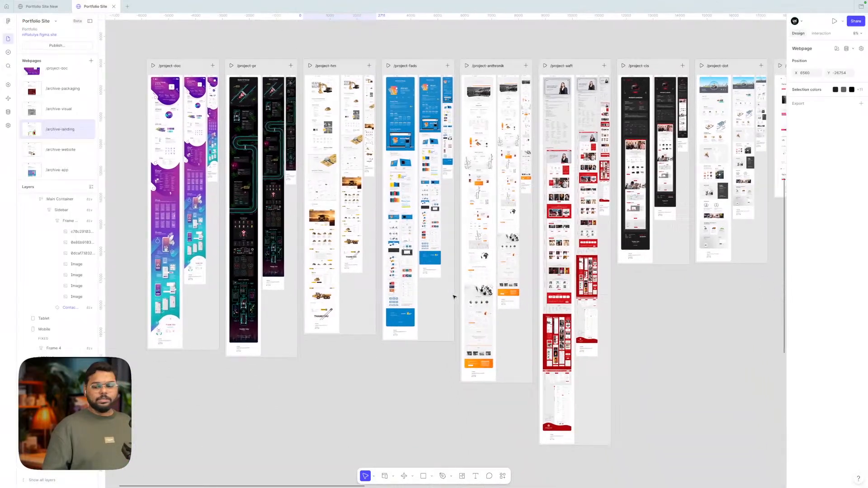
scroll(456, 296, "up", 3)
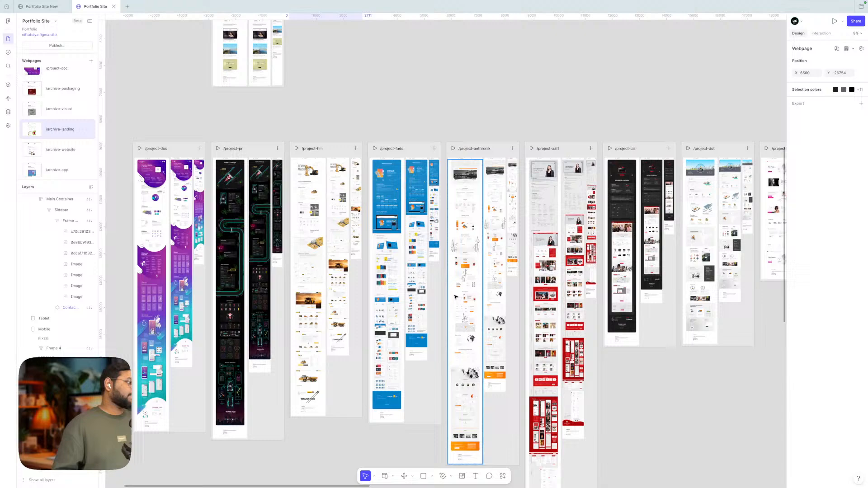
scroll(456, 296, "down", 1)
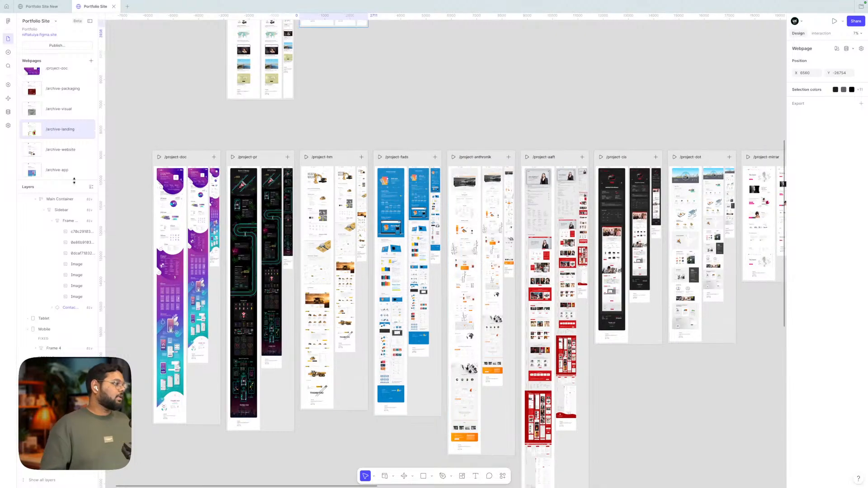
left_click(8, 112)
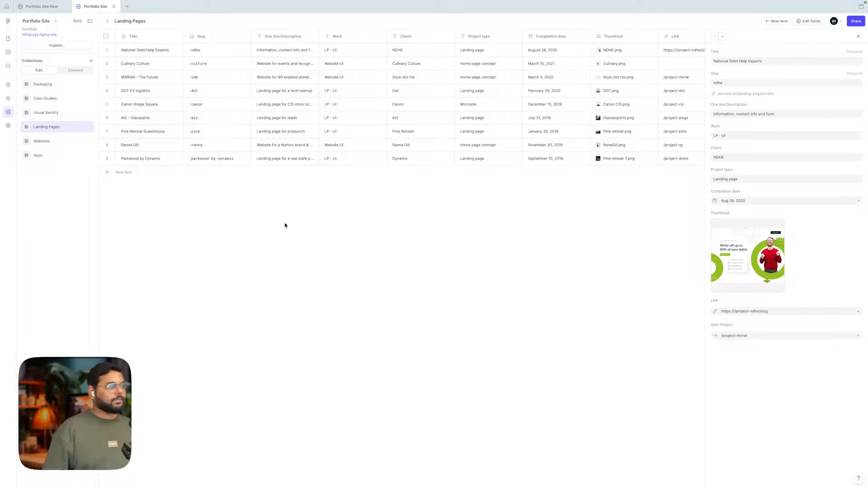
left_click(6, 38)
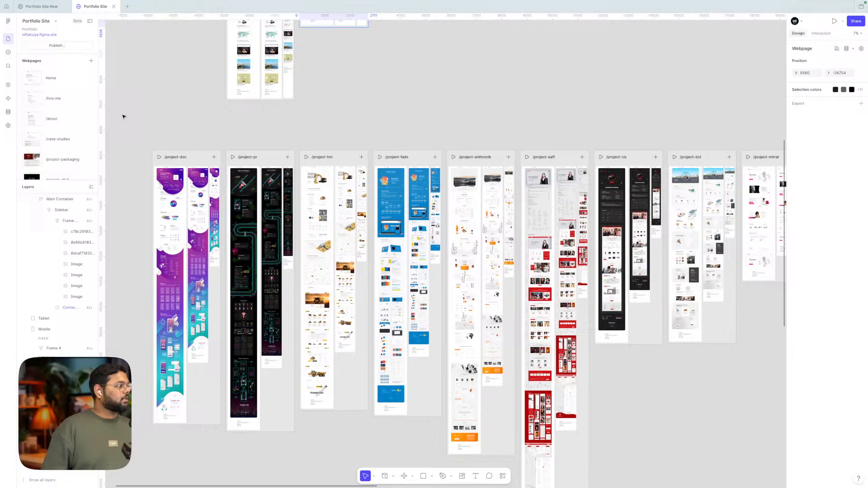
- Switch to the Portfolio Site New file and find the Previous Project and Next Project section on the project detail page
left_click(508, 115)
scroll(509, 115, "right", 4)
scroll(507, 113, "down", 4)
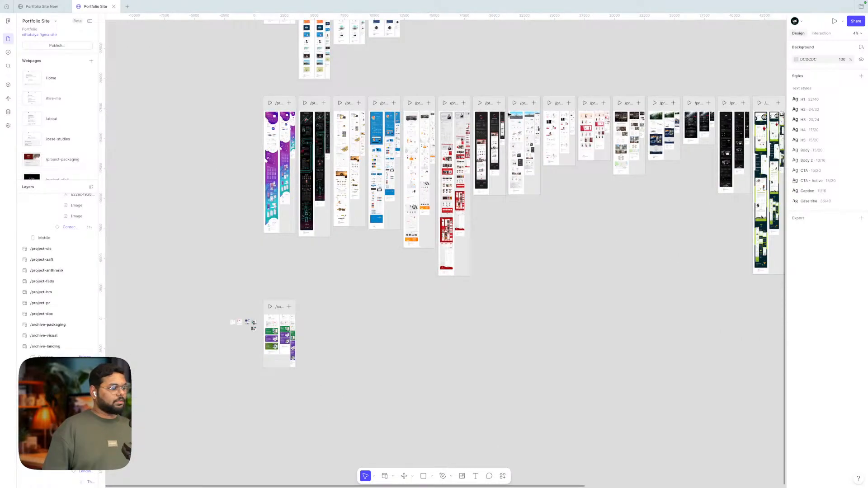
left_click(49, 9)
scroll(505, 201, "down", 5)
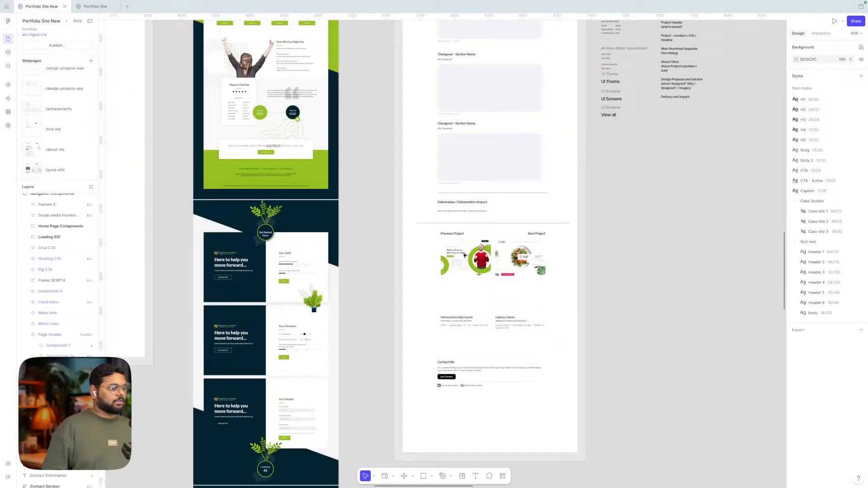
scroll(595, 205, "up", 4)
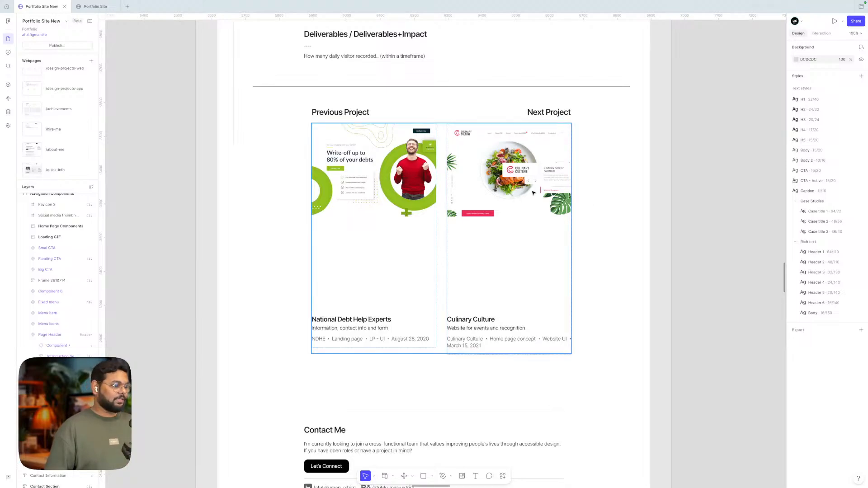
- Inspect the Culinary Culture card and the Next Project title above it on the project detail page
left_click(535, 194)
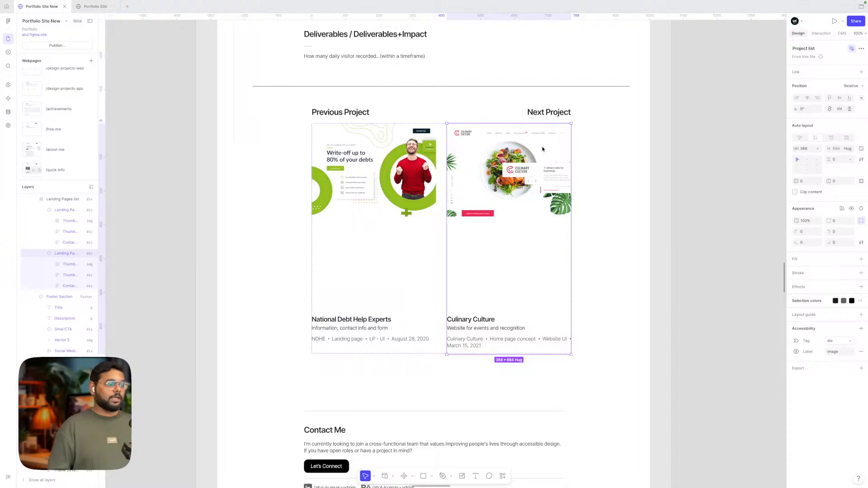
left_click(630, 214)
scroll(630, 213, "up", 2)
double_click(488, 188)
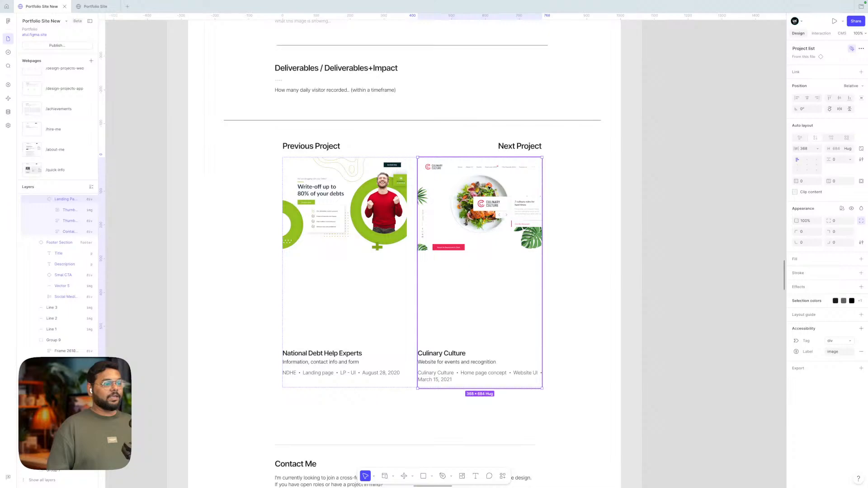
left_click(519, 145)
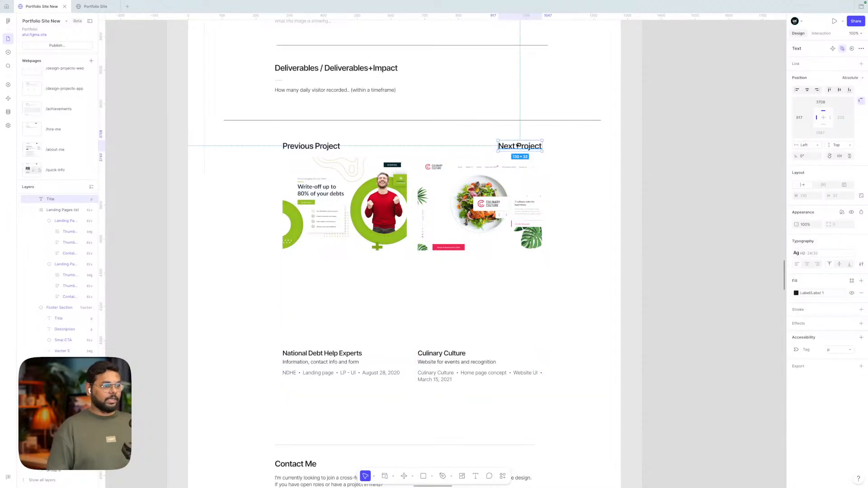
left_click(502, 166)
left_click(502, 166)
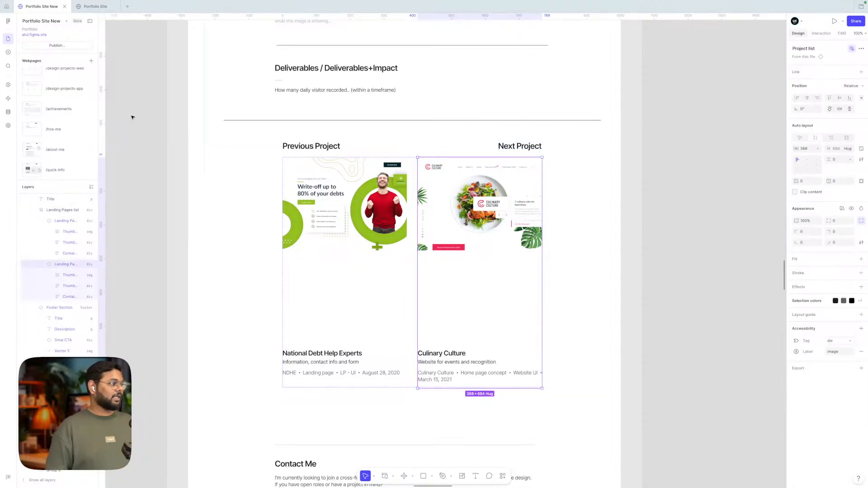
- Check which pages the National Debt Help Experts item's Behance link can target in the Landing Pages collection
left_click(7, 113)
scroll(596, 81, "right", 5)
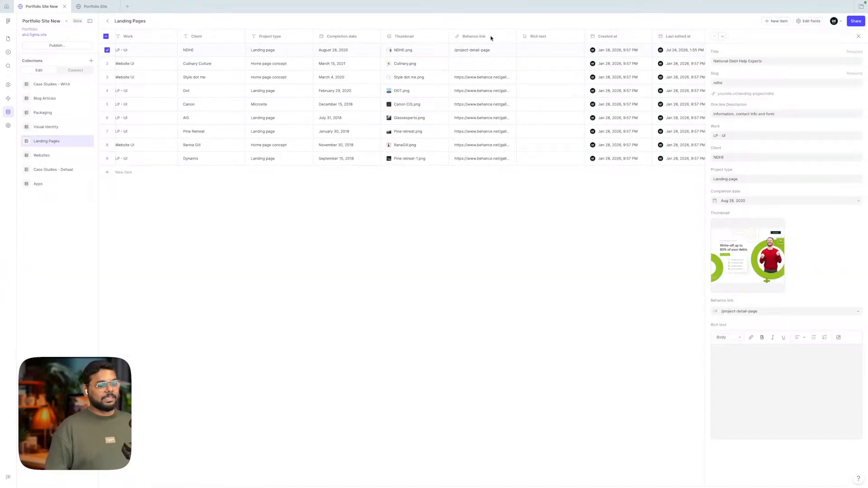
left_click(855, 311)
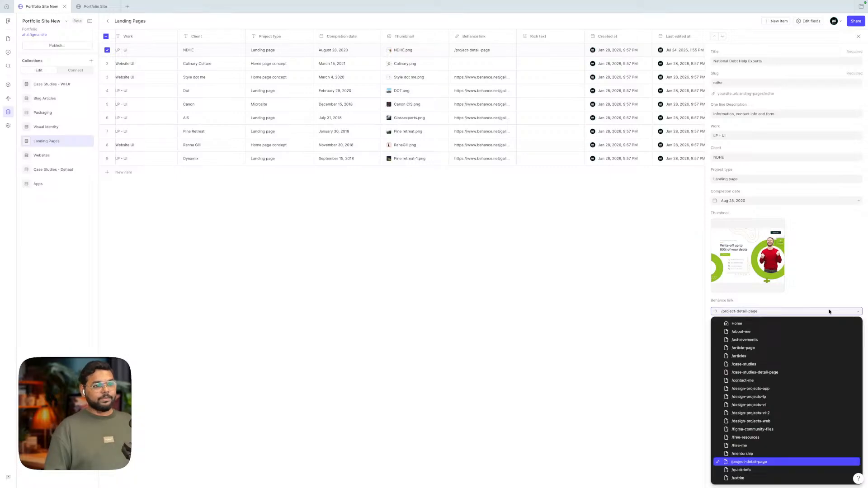
left_click(518, 277)
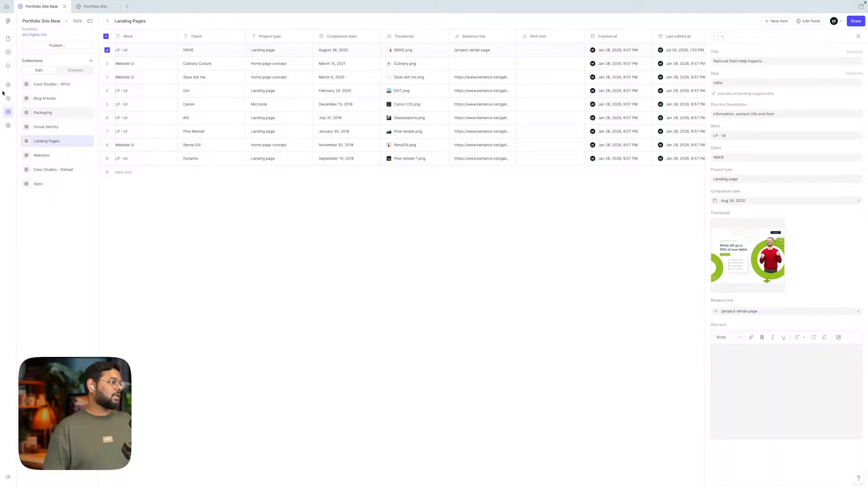
- Return to the canvas and limit the project detail page's Landing Pages CMS list to 1 item
left_click(8, 39)
key("Escape")
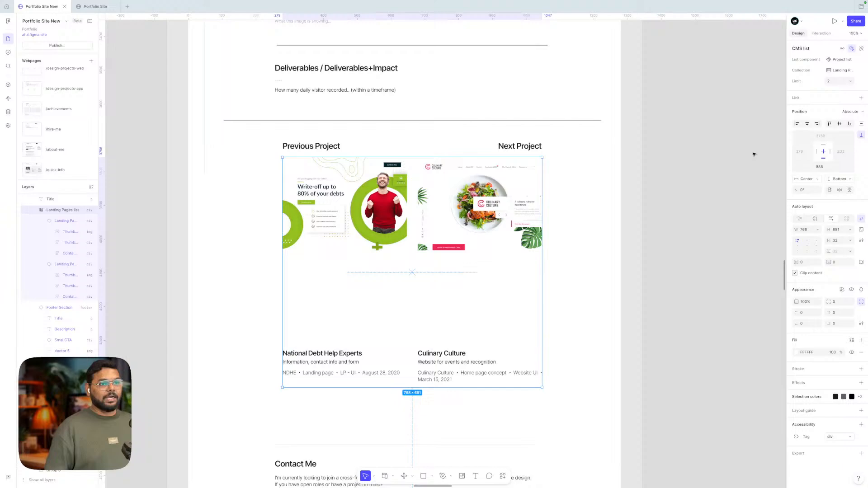
left_click(841, 80)
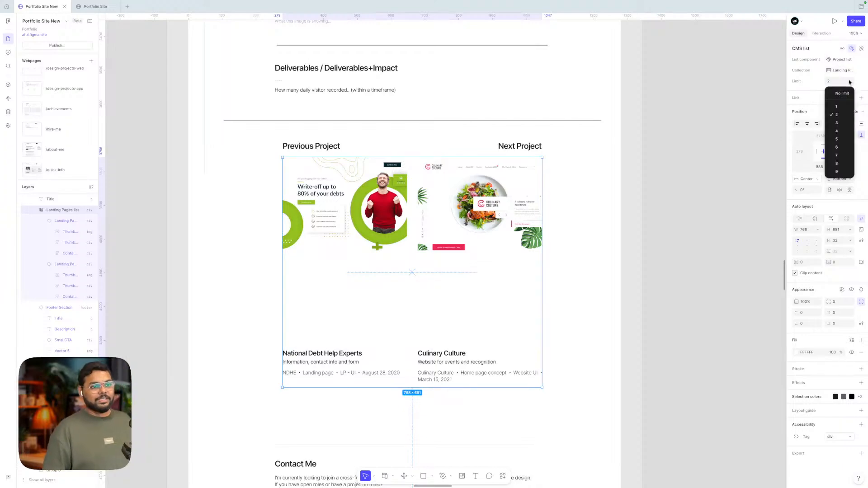
left_click(839, 109)
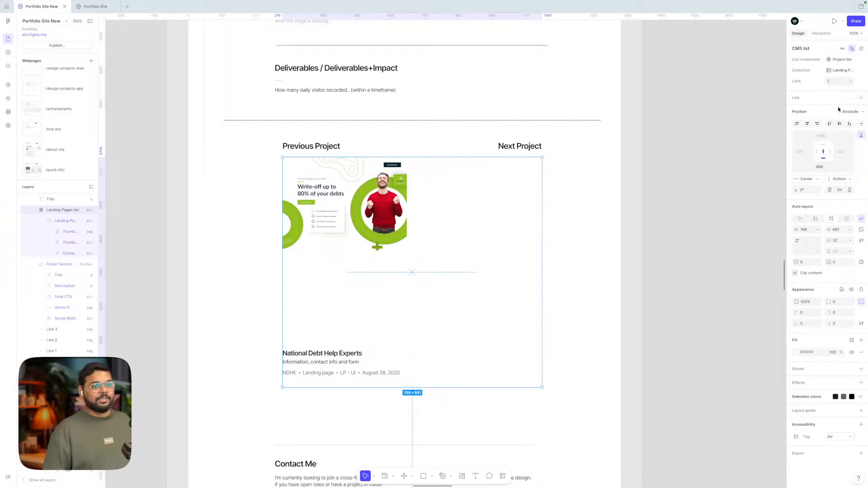
left_click(850, 82)
left_click(694, 146)
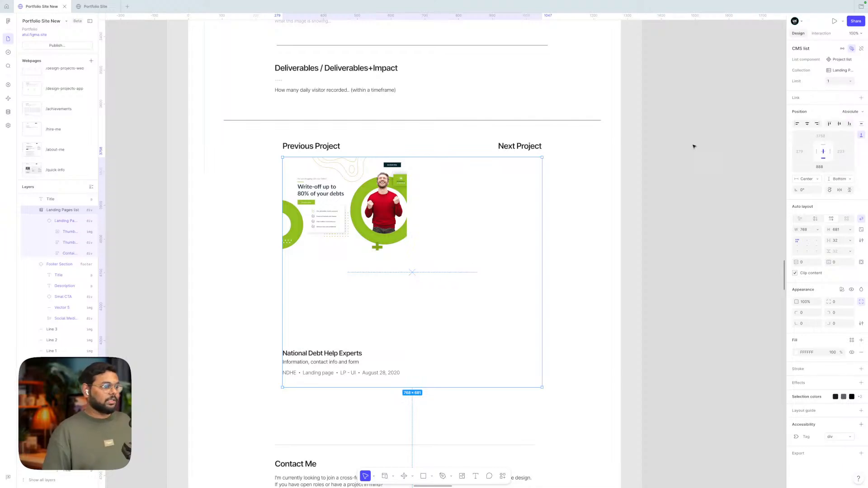
- Limit the Landing Pages CMS list on the /design-projects-lp page to 6 items
scroll(694, 146, "down", 10)
scroll(693, 146, "left", 5)
scroll(694, 146, "up", 4)
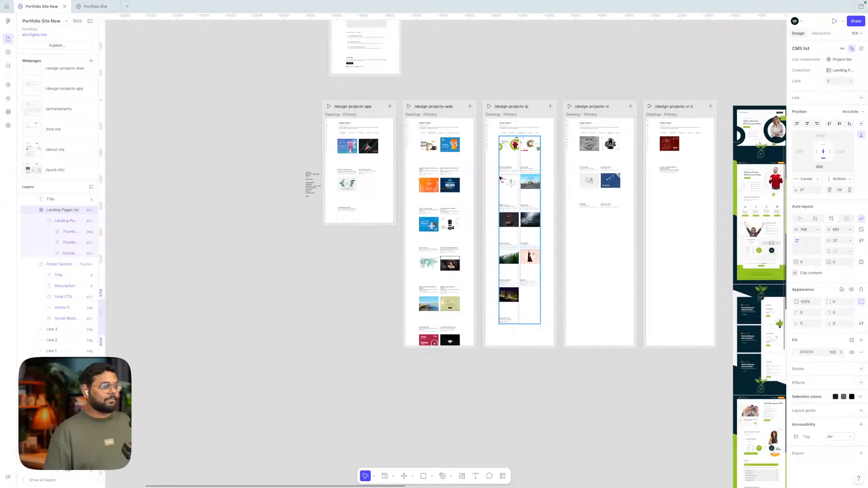
scroll(500, 179, "up", 4)
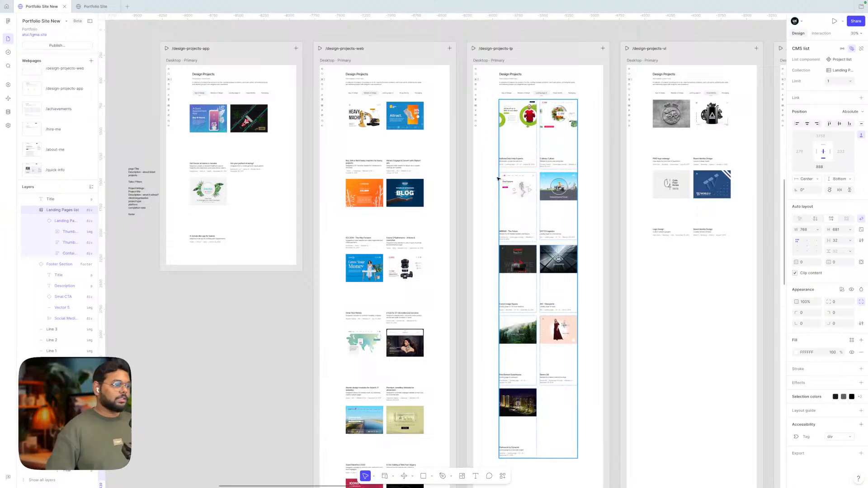
scroll(513, 177, "right", 1)
scroll(491, 179, "up", 3)
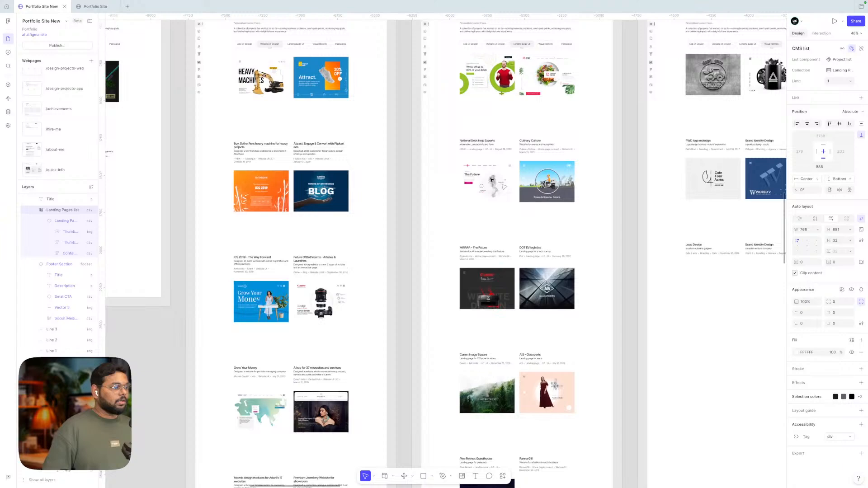
scroll(492, 180, "up", 4)
left_click(456, 128)
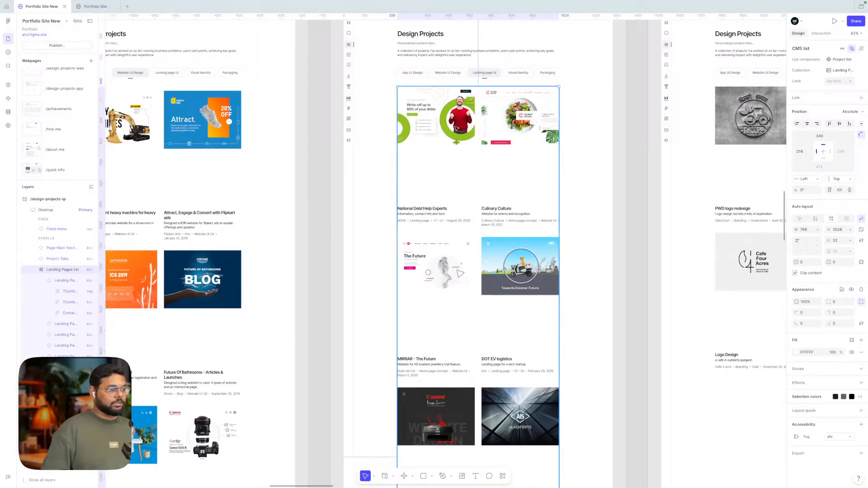
scroll(456, 128, "right", 1)
left_click(849, 81)
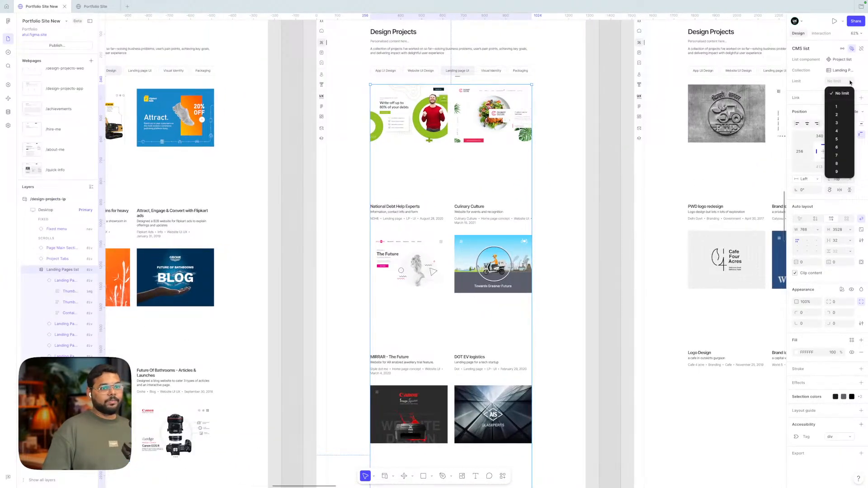
left_click(838, 147)
scroll(603, 188, "down", 4)
scroll(603, 188, "down", 5)
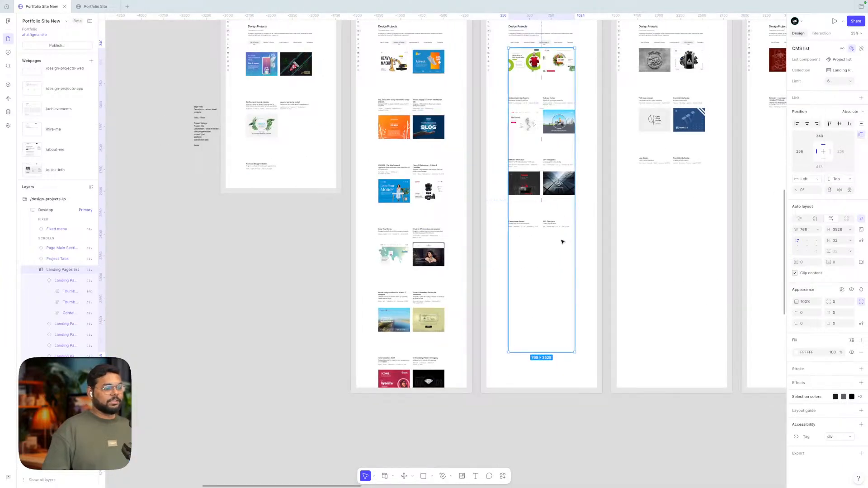
- Set the item limit of the Landing Pages list on /design-projects-lp to 9 and review its project cards
left_click(848, 82)
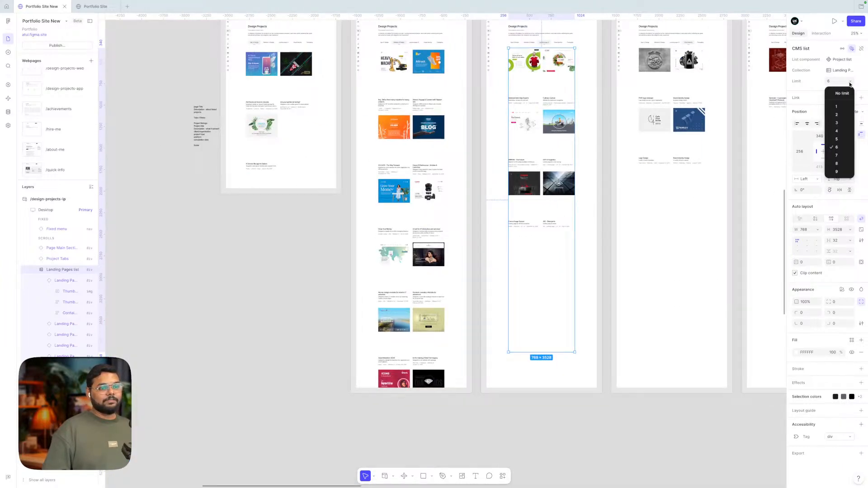
left_click(836, 171)
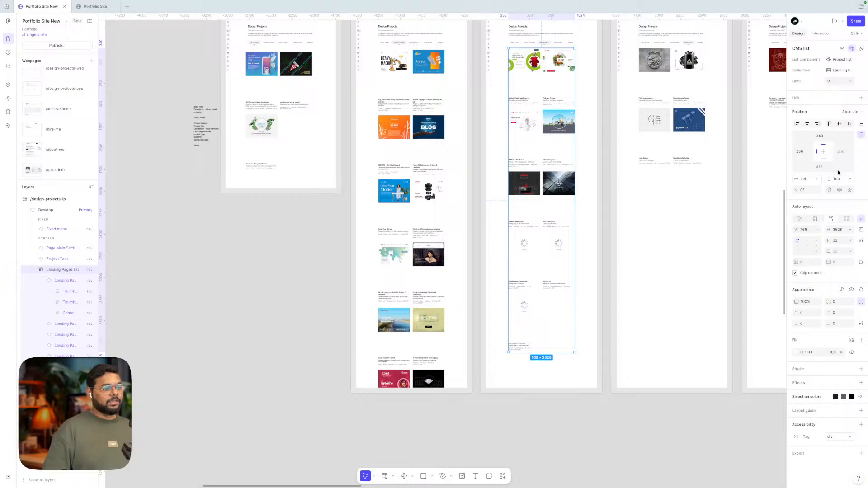
scroll(591, 275, "up", 2)
scroll(591, 275, "right", 1)
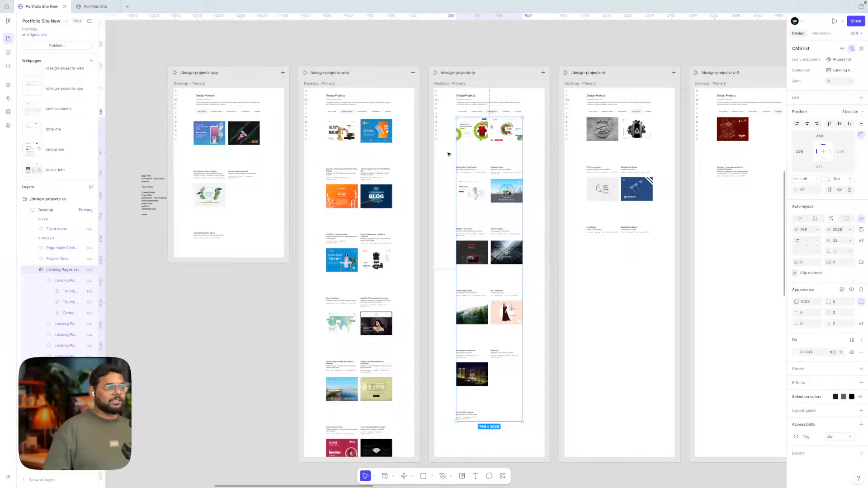
scroll(447, 151, "up", 3)
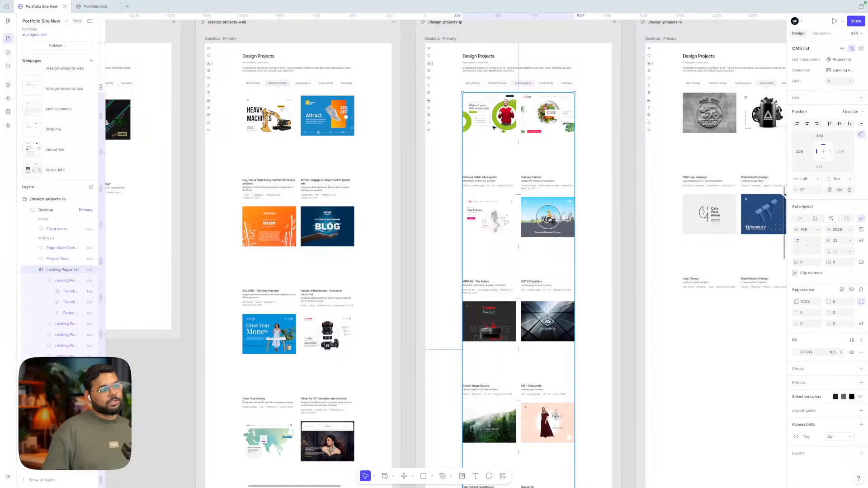
- Set the item limit of the Landing Pages list on /project-detail-page to 2
scroll(494, 128, "down", 5)
scroll(494, 128, "right", 8)
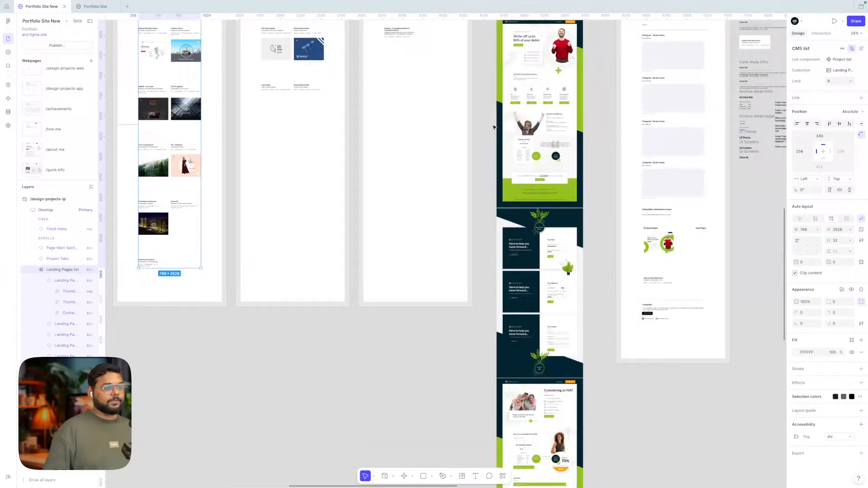
scroll(494, 128, "down", 3)
scroll(494, 128, "right", 3)
scroll(509, 210, "up", 6)
left_click(509, 211)
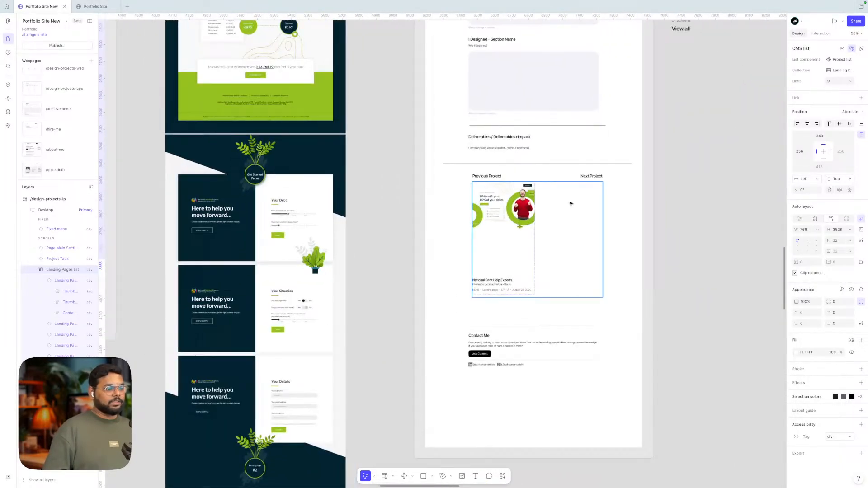
left_click(839, 81)
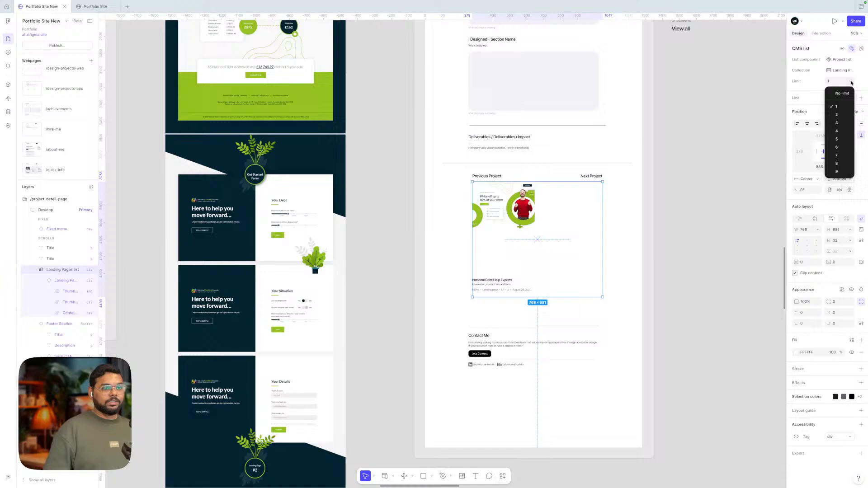
left_click(837, 115)
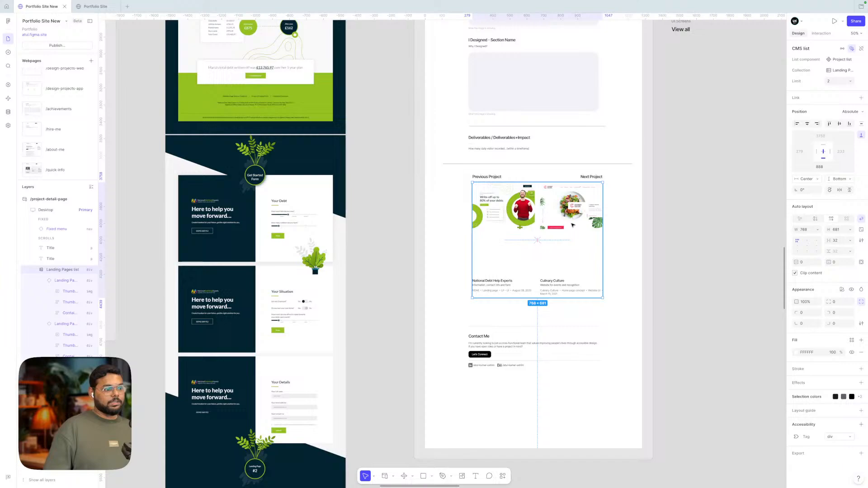
- Examine the National Debt Help Experts card and the CMS list settings in the Previous Project and Next Project section
double_click(498, 212)
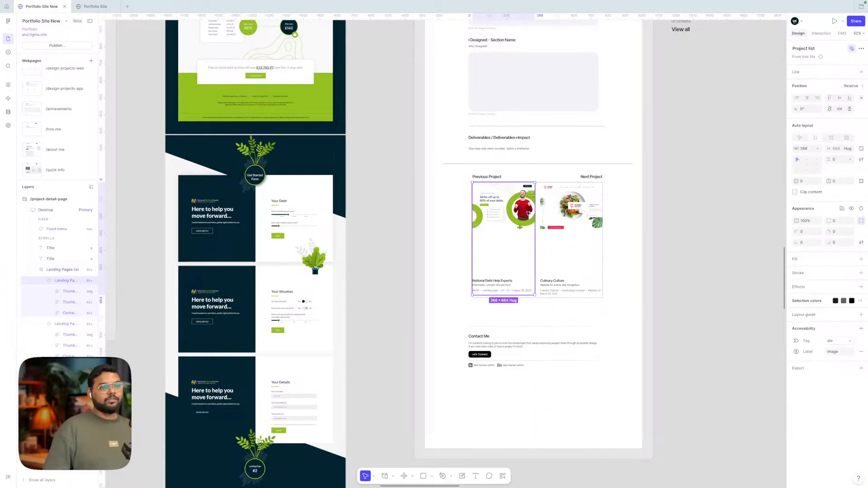
key("Escape")
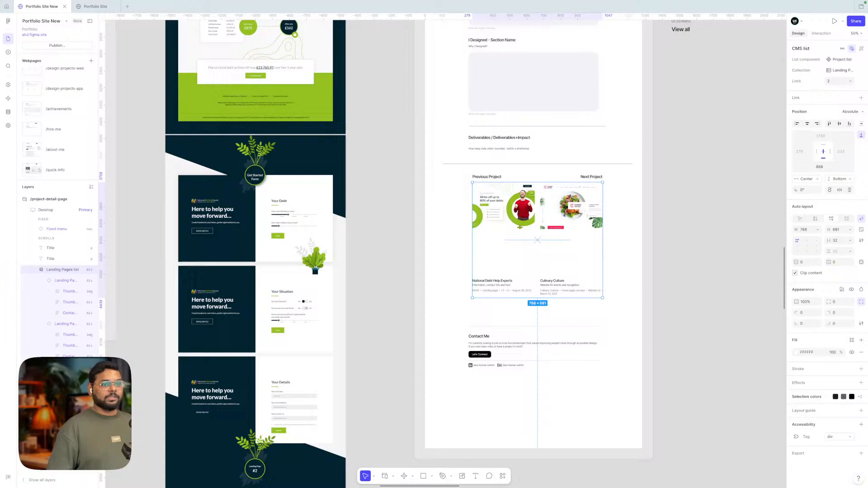
left_click(721, 147)
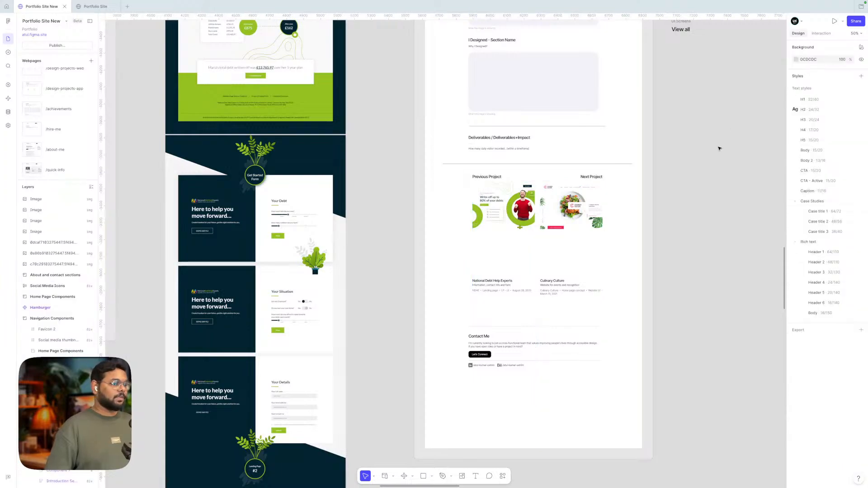
left_click(589, 210)
left_click(620, 203)
left_click(572, 207)
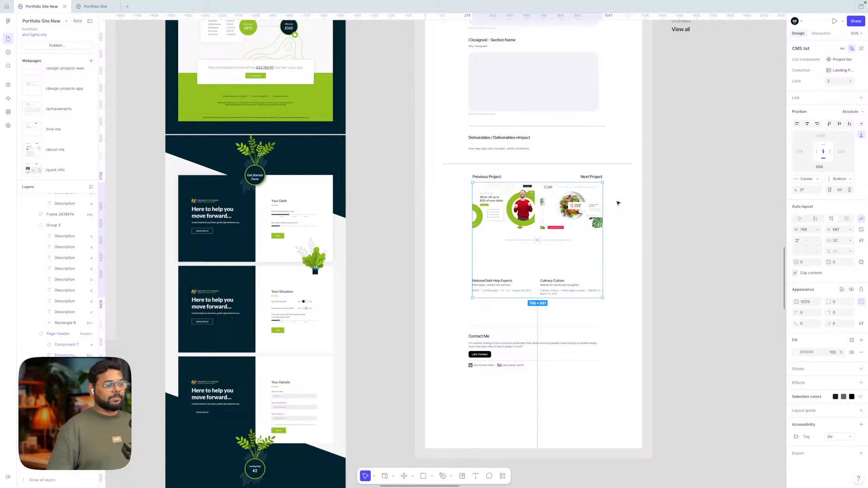
scroll(571, 202, "up", 1)
scroll(571, 203, "down", 5)
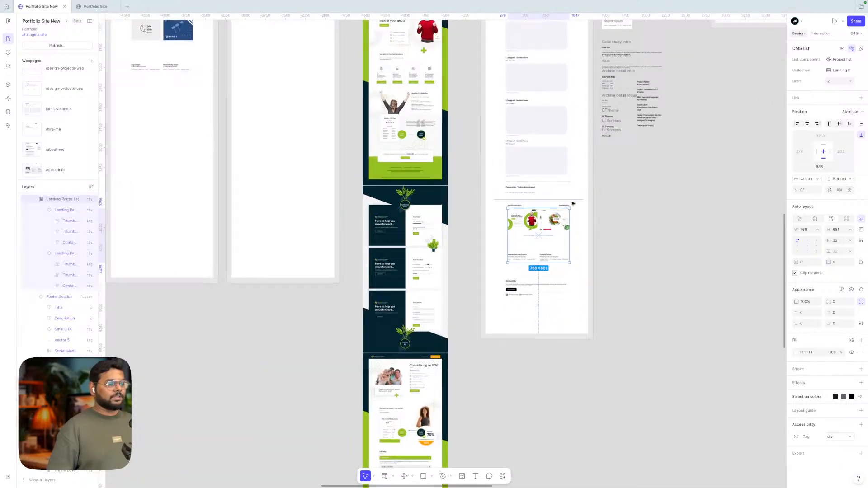
scroll(515, 261, "up", 5)
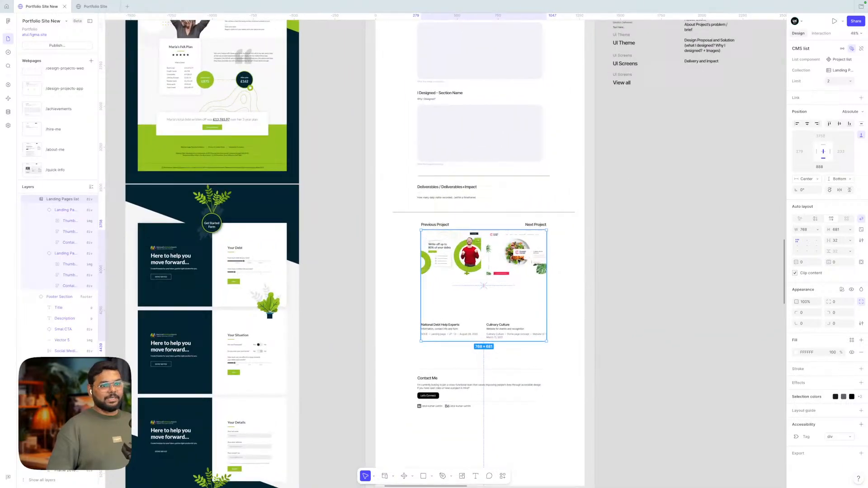
left_click(653, 196)
left_click(520, 289)
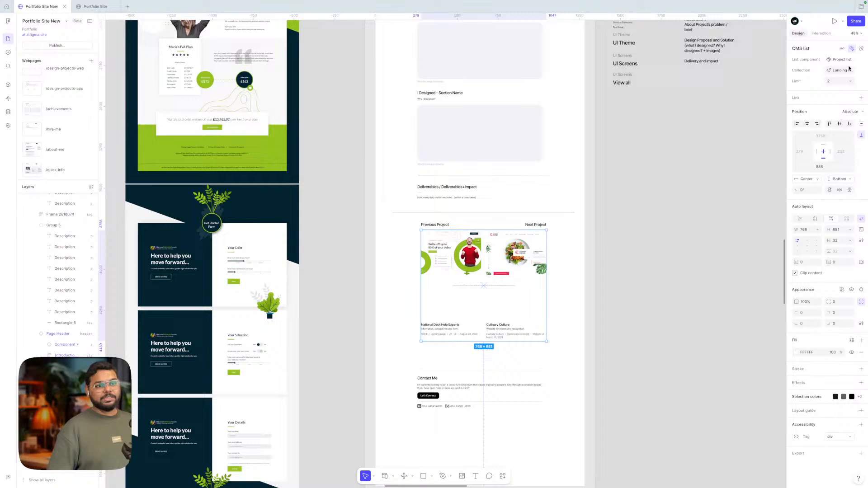
- Examine the /project-detail-page layout alongside the neighbouring project notes and the /case-studies page
left_click(642, 201)
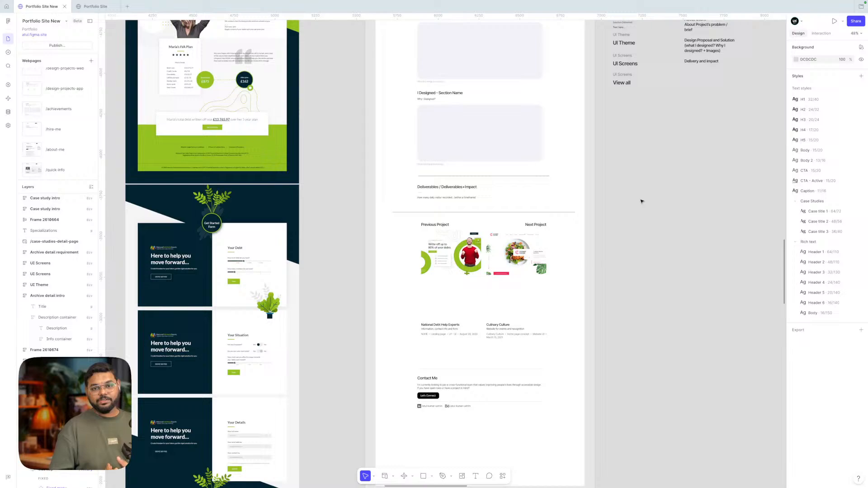
scroll(641, 201, "down", 3)
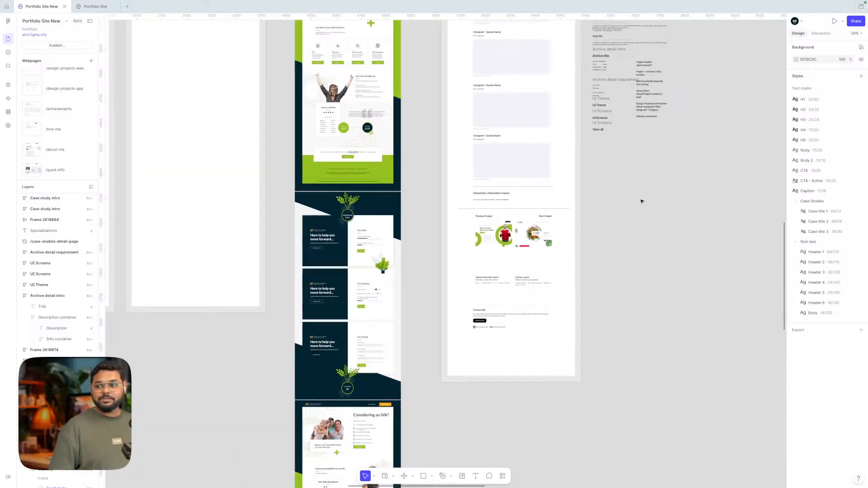
scroll(641, 201, "up", 4)
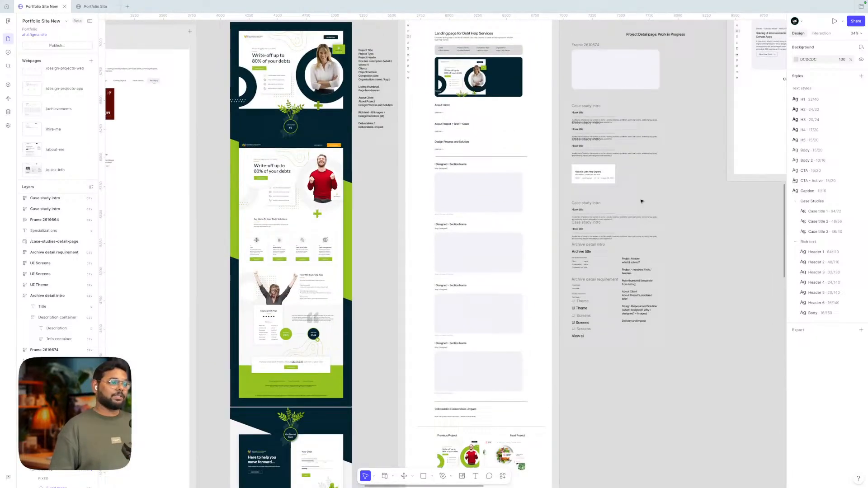
scroll(641, 201, "right", 3)
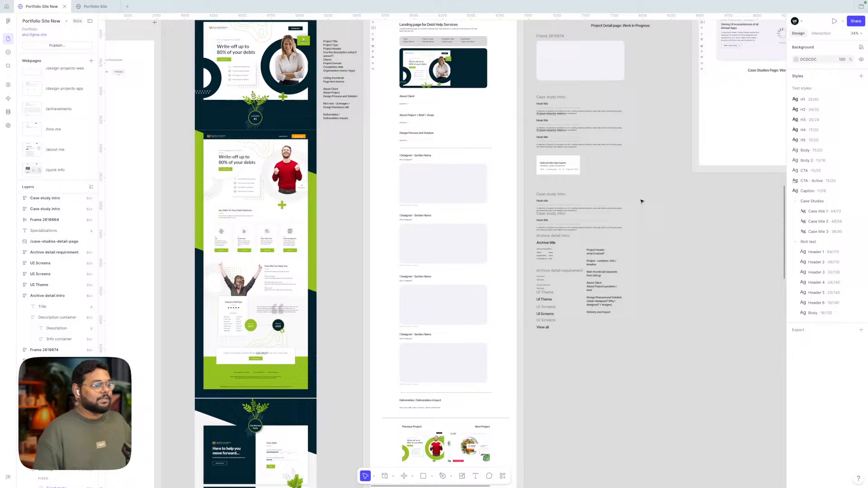
scroll(641, 201, "right", 3)
scroll(641, 201, "up", 2)
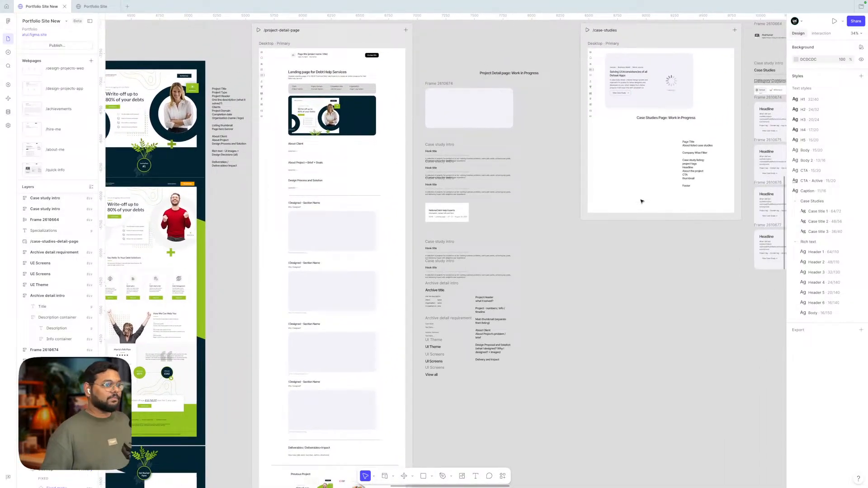
scroll(641, 202, "down", 2)
scroll(641, 201, "left", 1)
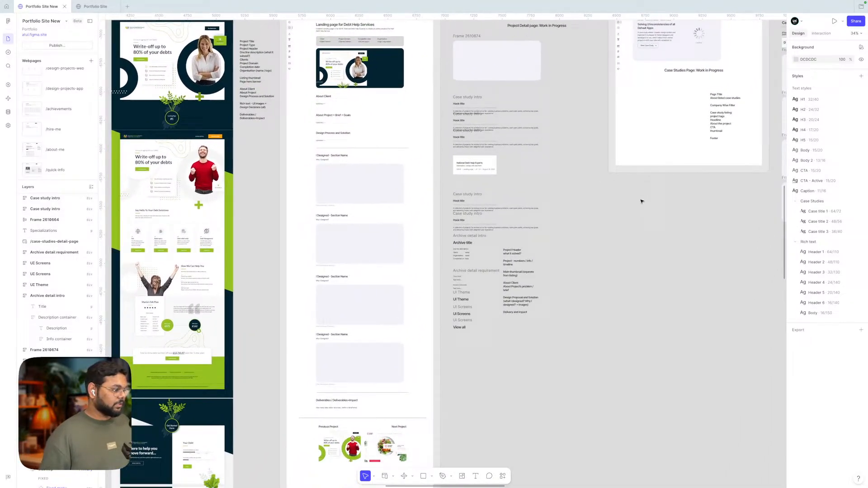
scroll(641, 201, "right", 6)
scroll(641, 201, "up", 2)
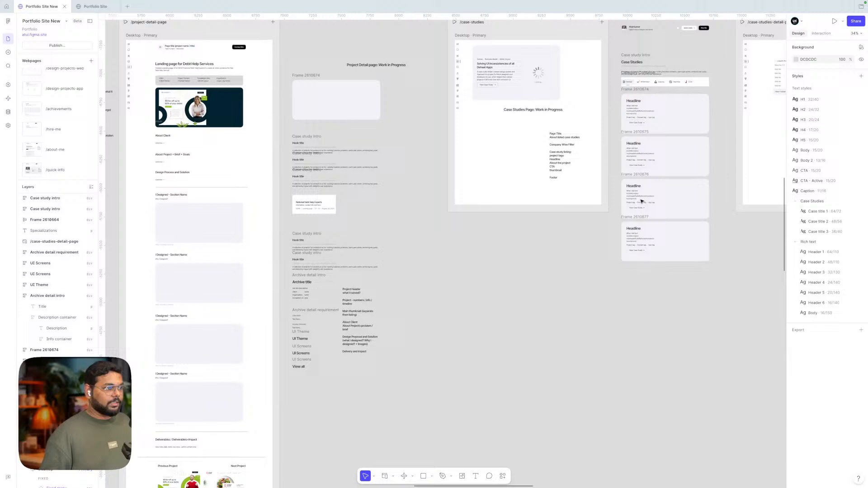
scroll(641, 201, "left", 4)
scroll(641, 201, "up", 2)
scroll(641, 202, "down", 10)
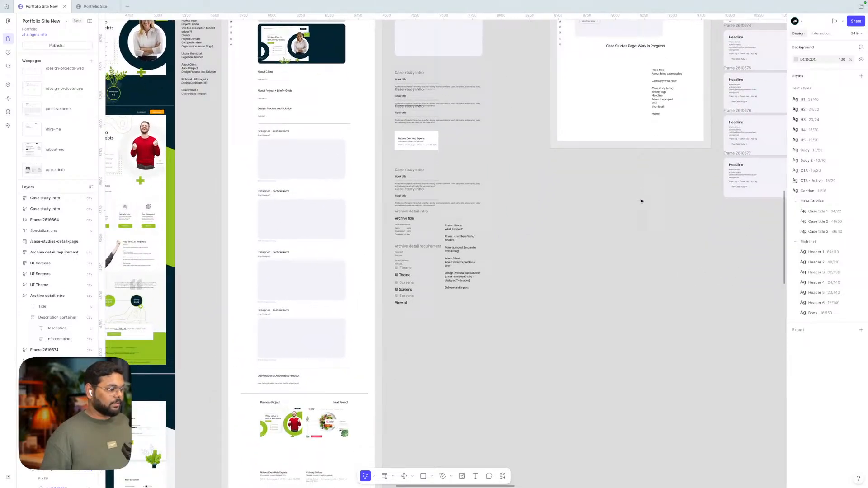
- Compare the /project-detail-page sections, including Previous Project and Next Project, with the debt-help landing page mockup and content notes beside it
scroll(375, 259, "up", 3)
left_click_drag(445, 226, 217, 345)
left_click(457, 240)
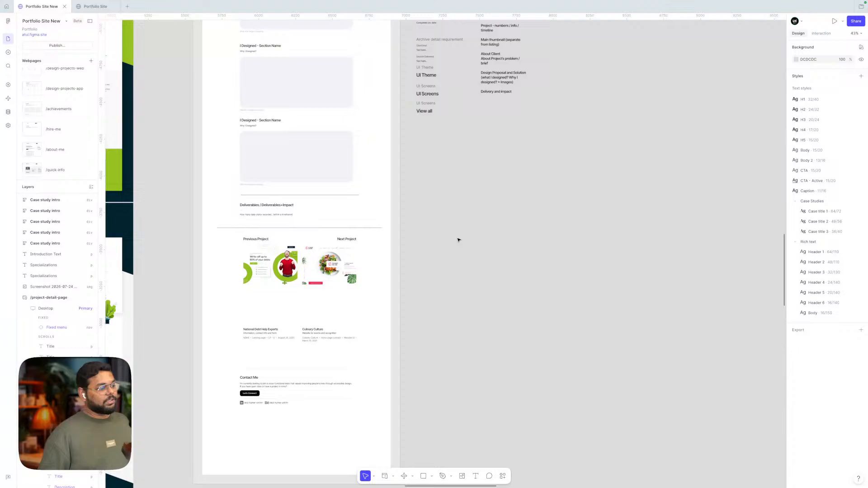
scroll(458, 241, "left", 4)
scroll(457, 240, "up", 3)
scroll(458, 240, "left", 1)
scroll(459, 240, "down", 1)
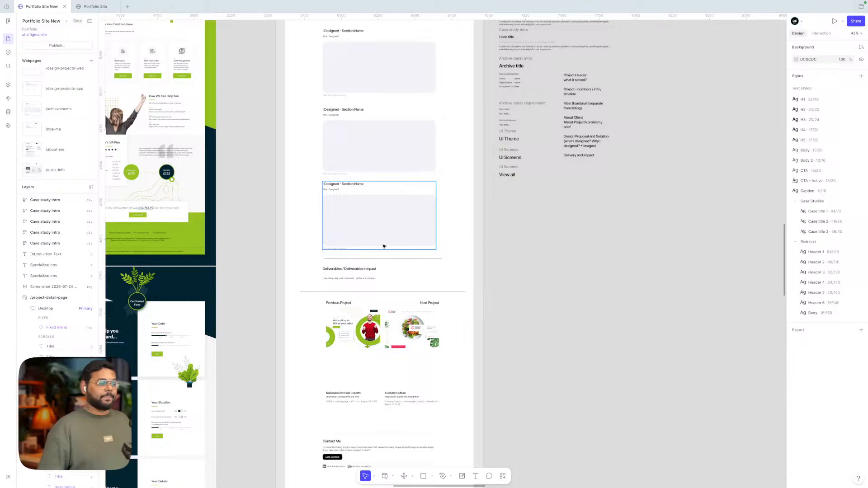
scroll(512, 251, "down", 3)
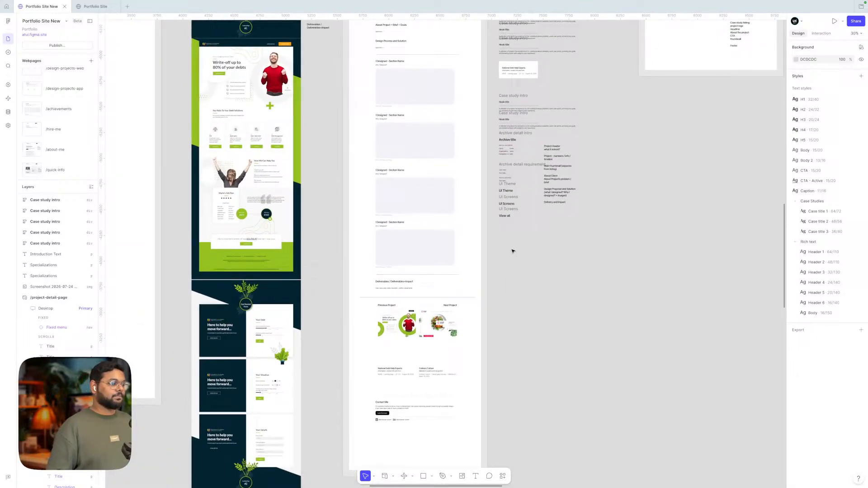
scroll(513, 250, "up", 4)
scroll(512, 250, "down", 2)
scroll(512, 251, "left", 1)
scroll(513, 250, "down", 2)
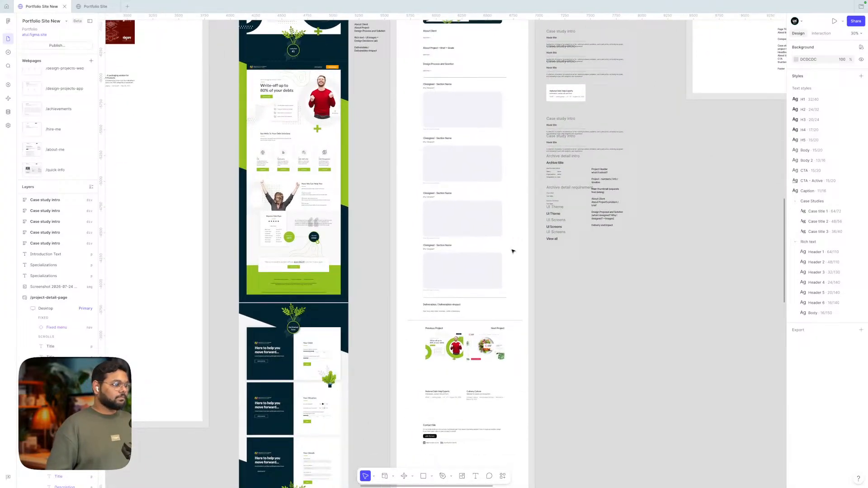
scroll(512, 250, "left", 4)
scroll(512, 251, "right", 4)
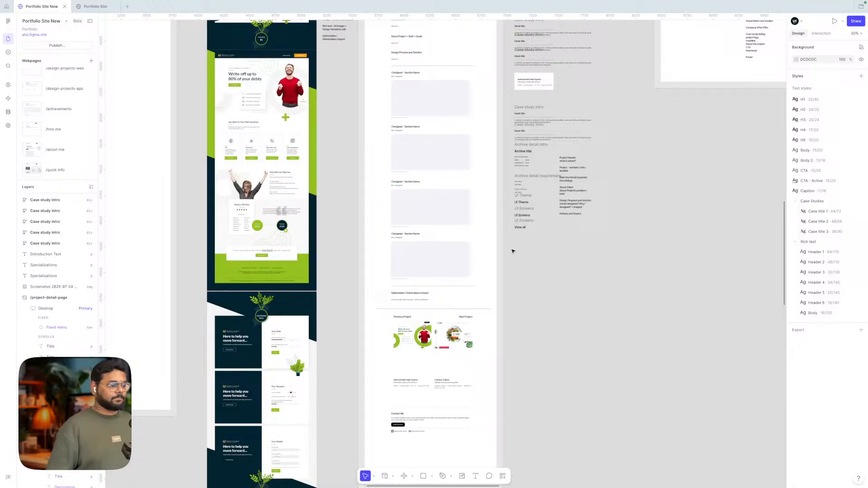
scroll(512, 251, "up", 5)
scroll(513, 251, "right", 2)
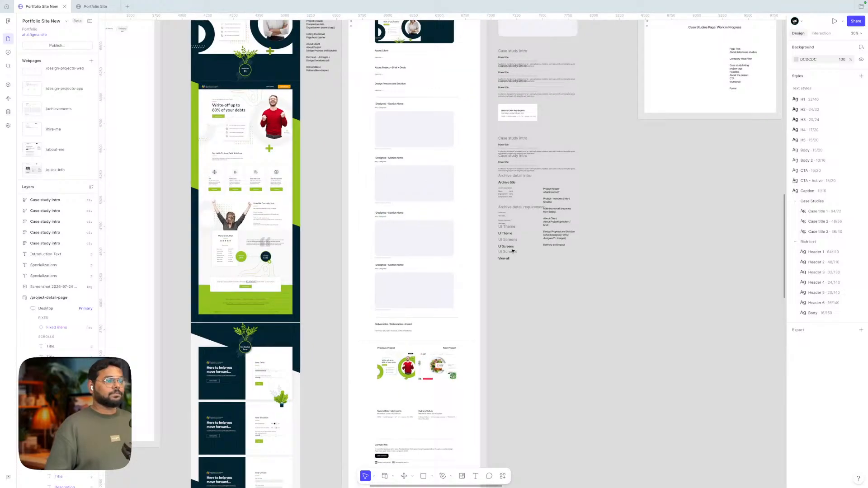
scroll(513, 251, "down", 8)
scroll(513, 251, "up", 4)
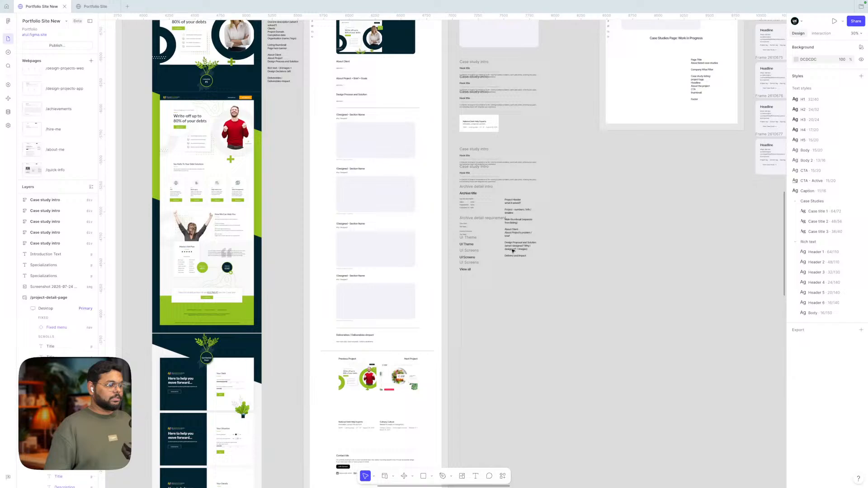
scroll(513, 251, "up", 2)
scroll(274, 175, "up", 5)
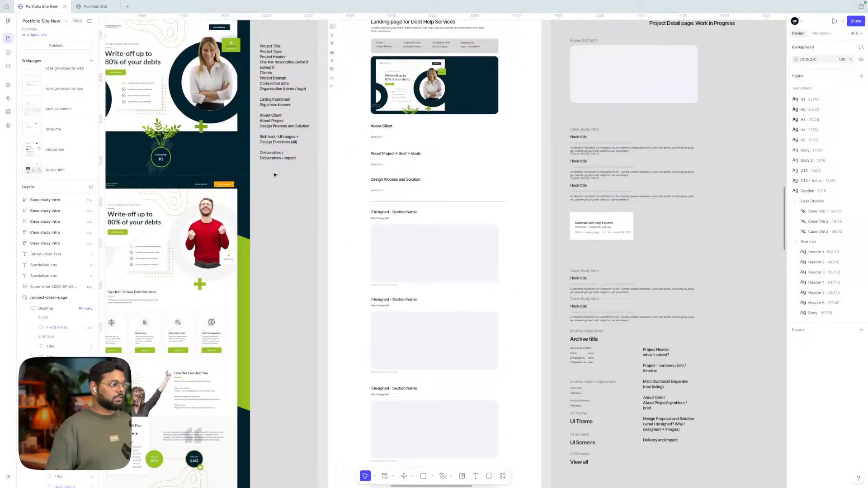
- Add a dashed separator line "------" and blank lines below "Deliverables / Deliverables+Impact" in the content notes beside /project-detail-page
scroll(274, 175, "down", 1)
scroll(274, 175, "left", 2)
double_click(349, 135)
left_click(352, 135)
key("Return")
key("Return")
type("--")
key("Return")
key("Return")
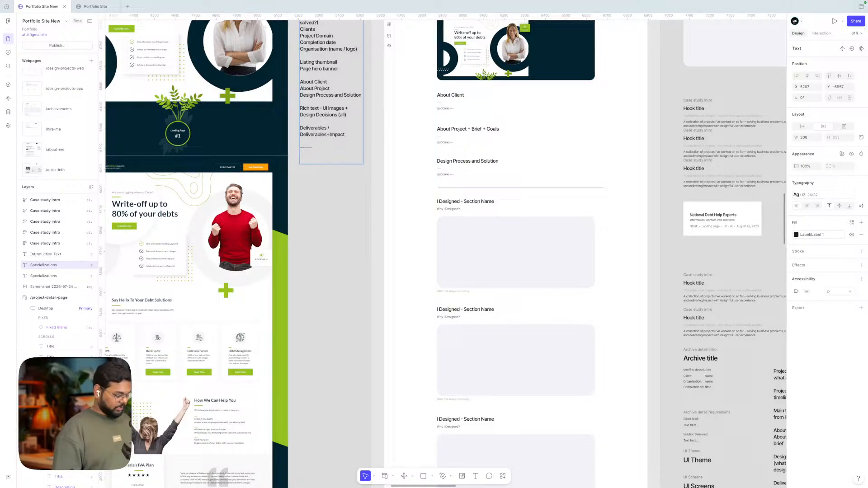
- Review the content field notes against the Previous Project, Next Project and Contact Me sections of /project-detail-page
scroll(396, 34, "up", 3)
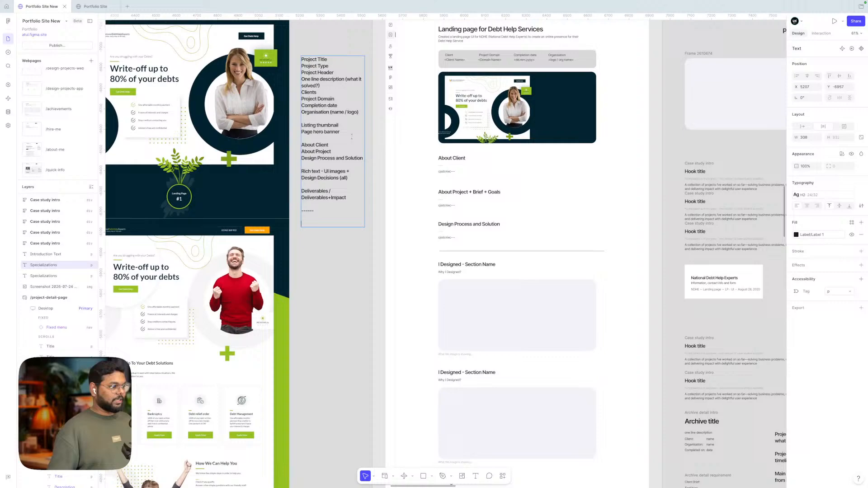
scroll(354, 254, "down", 10)
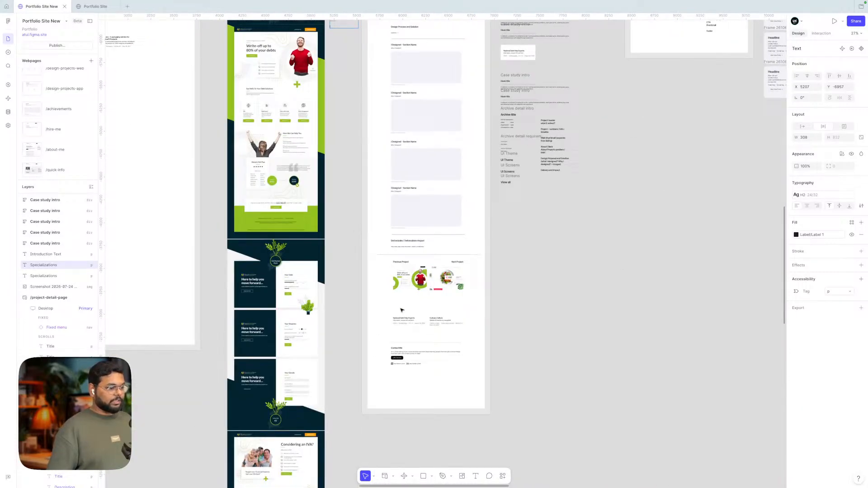
scroll(402, 310, "up", 4)
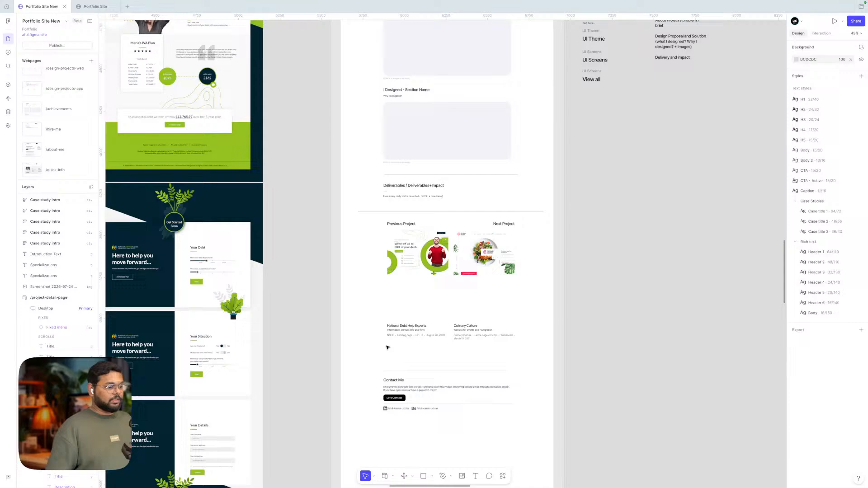
left_click(391, 382)
scroll(586, 348, "down", 3)
scroll(586, 348, "down", 4)
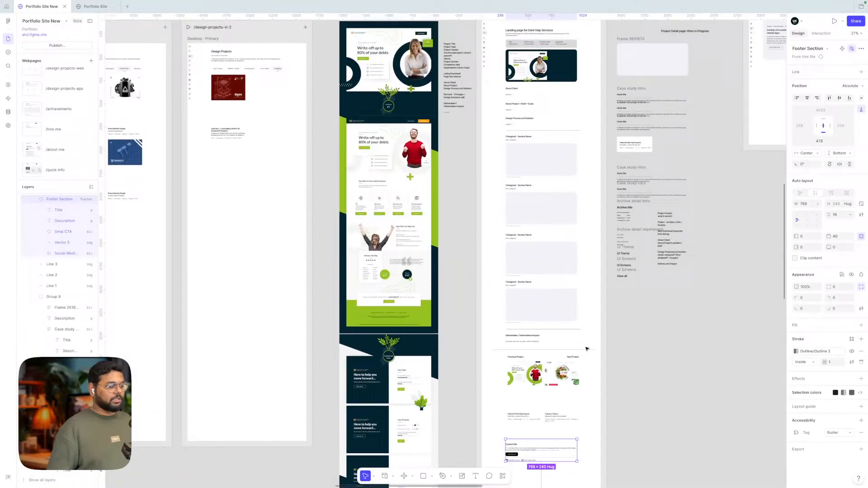
scroll(459, 262, "up", 10)
scroll(459, 262, "up", 2)
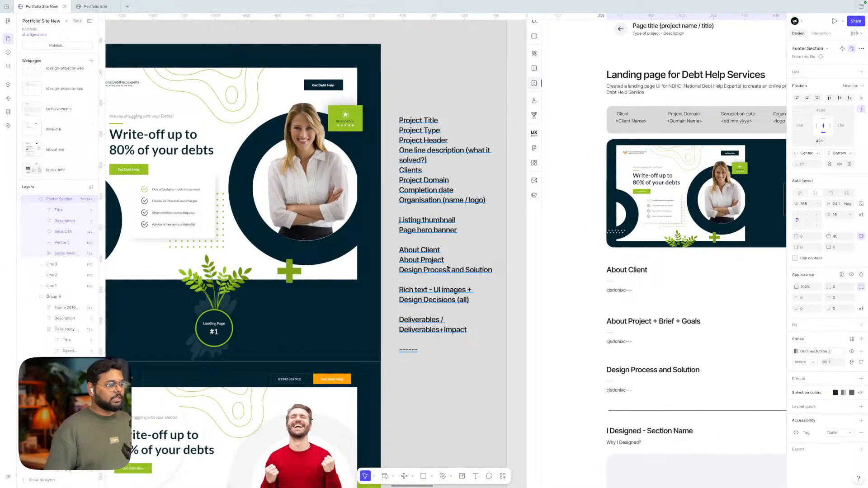
left_click(433, 268)
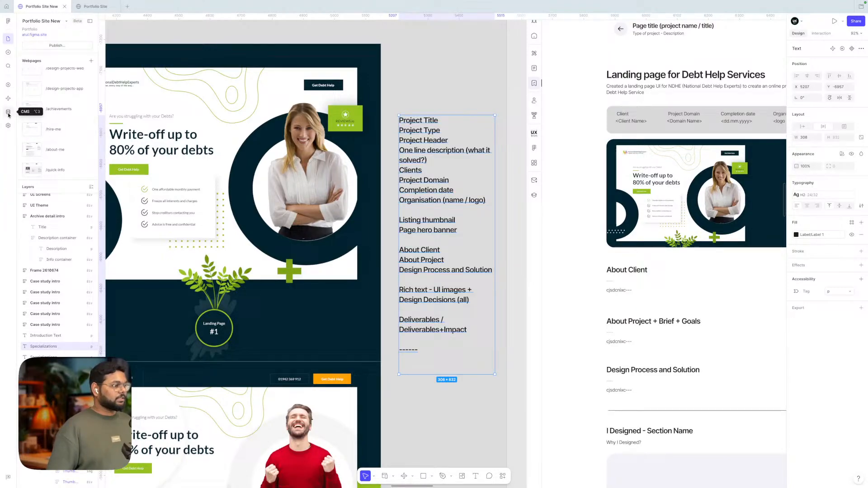
left_click(427, 71)
left_click(425, 120)
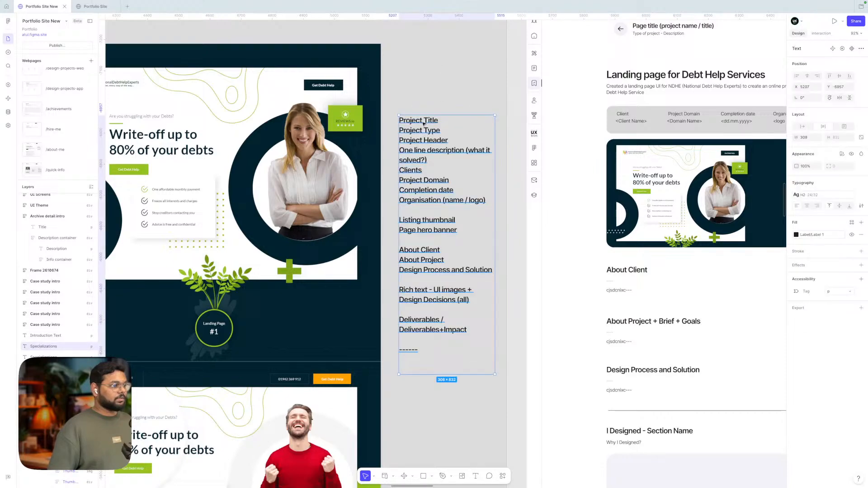
- Rename the Title field of the Landing Pages CMS collection to "Project Title" and save the field changes
left_click(8, 113)
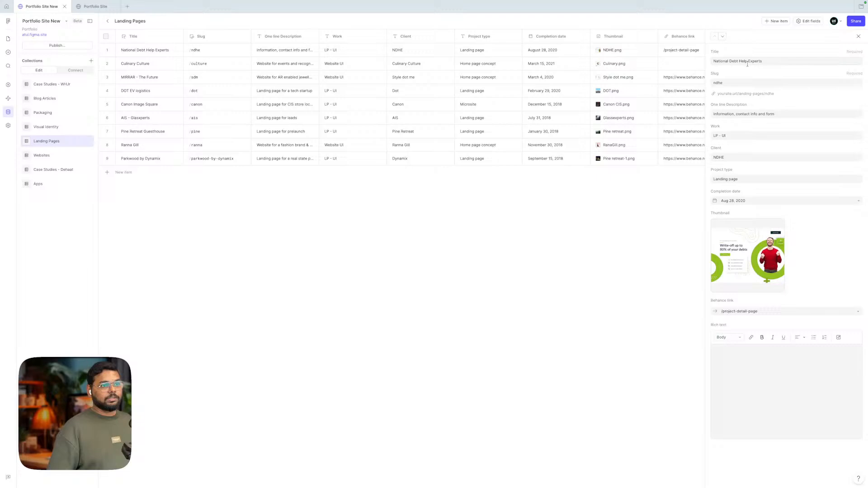
left_click(807, 20)
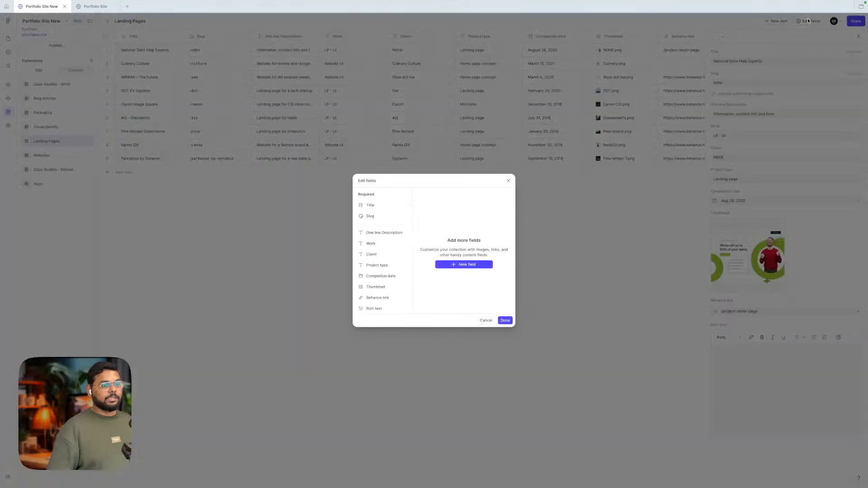
left_click(370, 205)
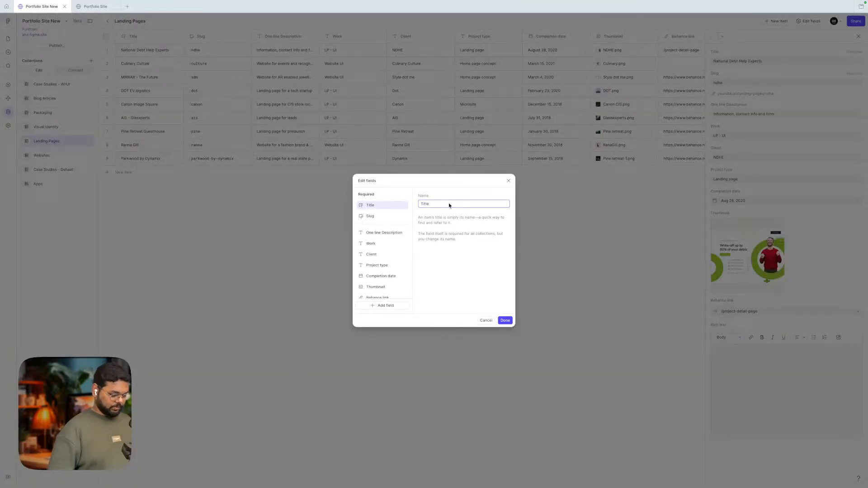
type("Project")
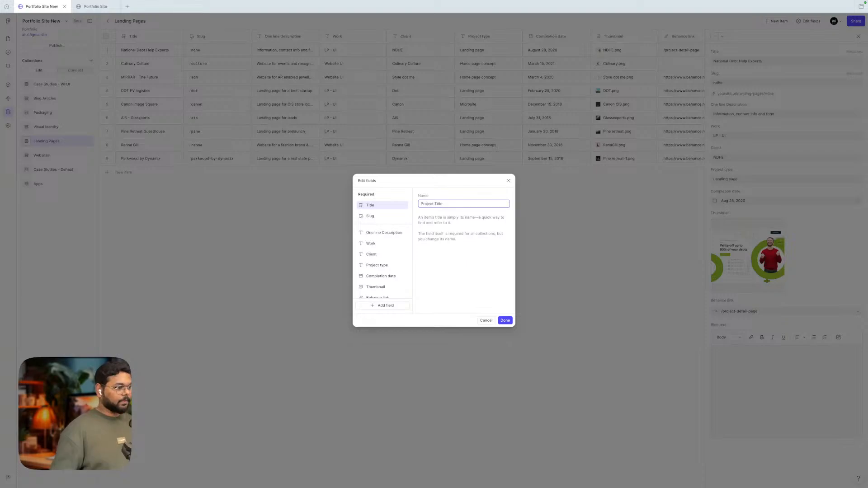
key("Return")
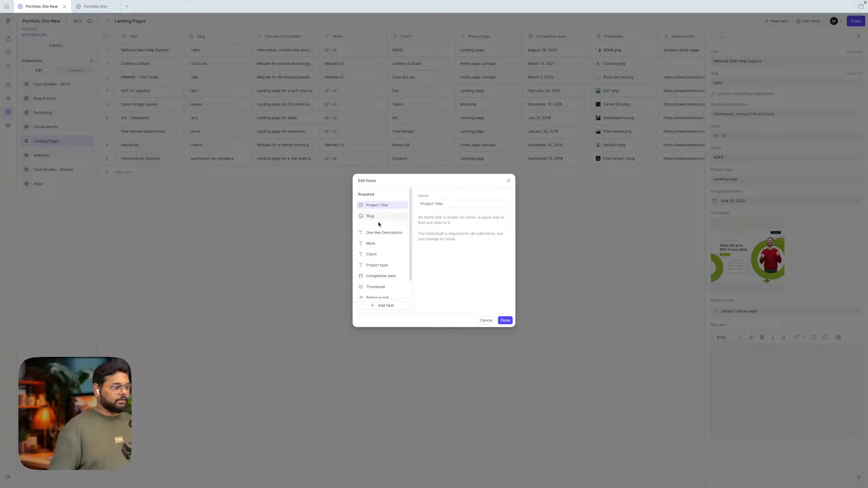
left_click(377, 232)
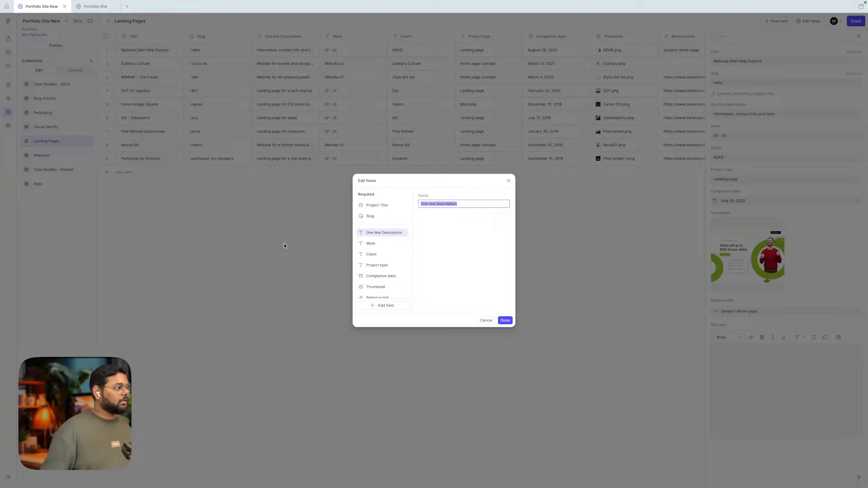
left_click(504, 321)
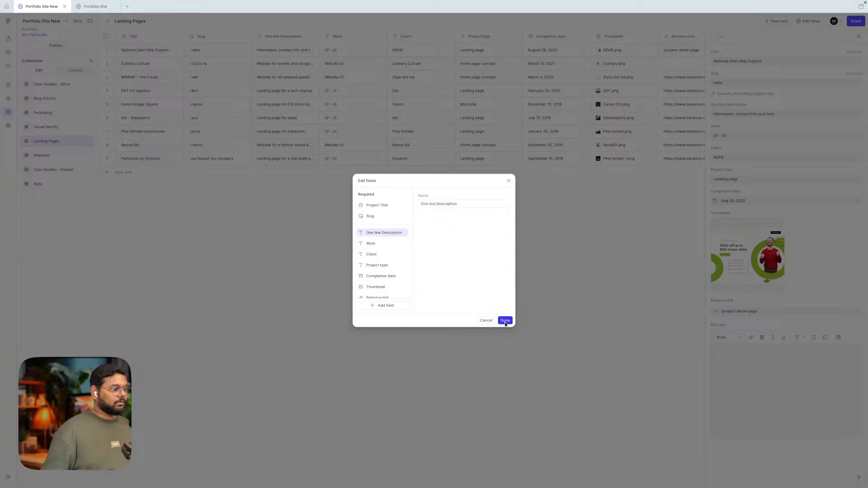
- Return to the page canvas and take a screenshot of the content field notes beside /project-detail-page
left_click(8, 39)
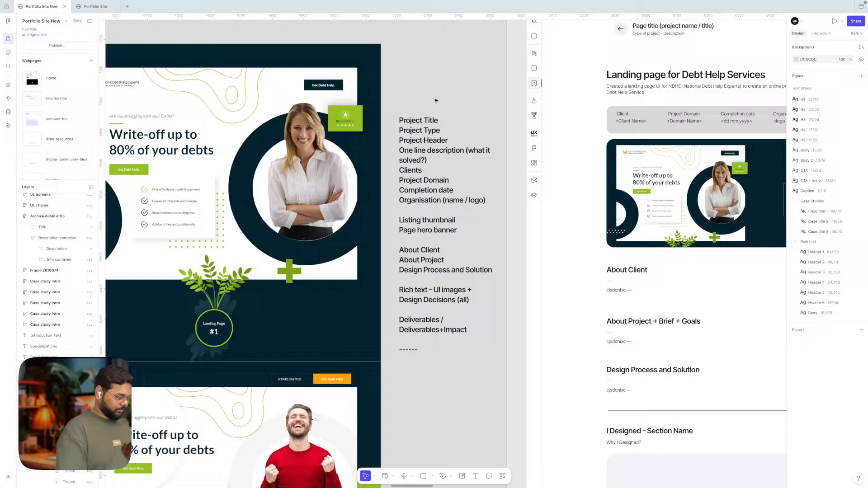
left_click_drag(397, 105, 501, 361)
- Delete the tall debt-help landing page mockup beside the content notes of /project-detail-page
scroll(448, 316, "down", 5)
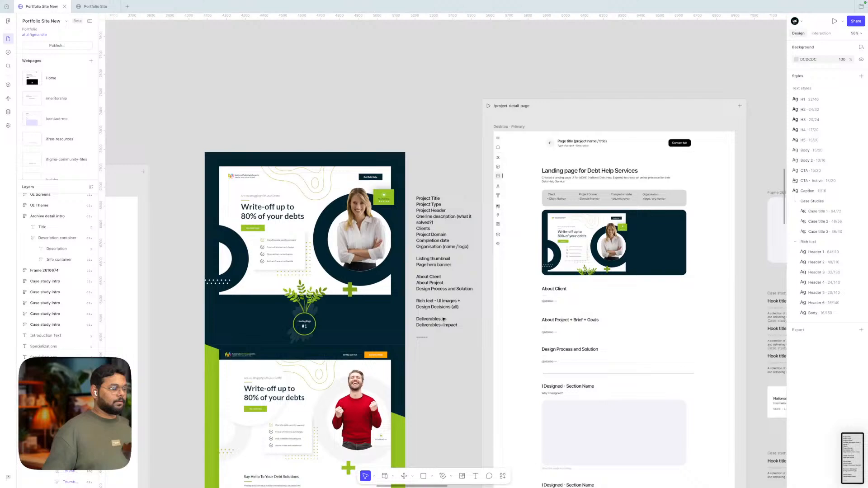
scroll(422, 310, "up", 3)
scroll(422, 310, "down", 4)
scroll(415, 203, "down", 5)
scroll(415, 170, "down", 4)
left_click_drag(402, 181, 396, 464)
key("Delete")
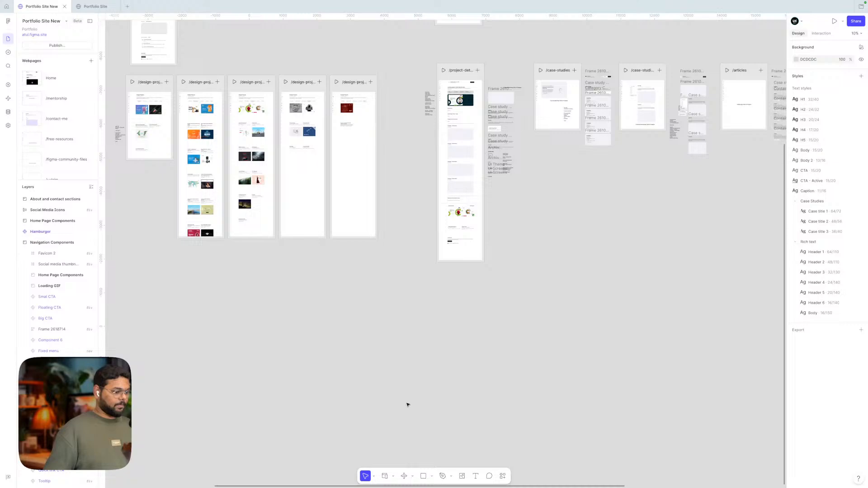
scroll(407, 405, "down", 3)
scroll(407, 405, "up", 5)
scroll(436, 145, "up", 5)
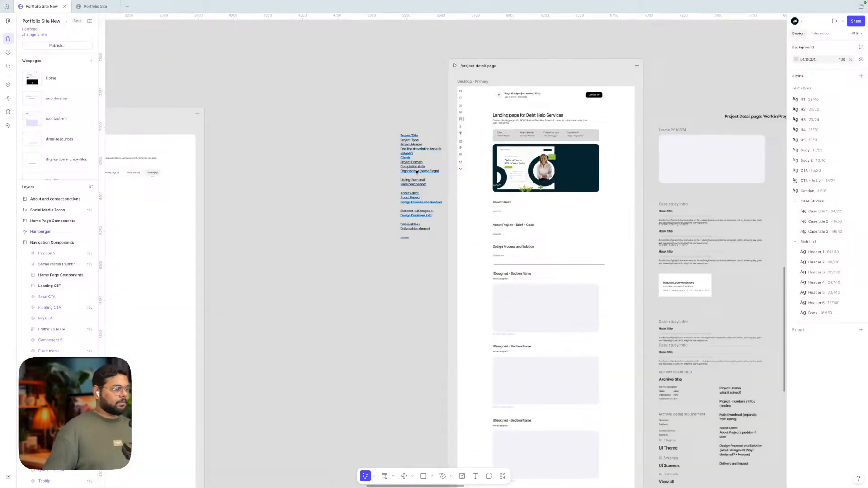
- Move the content field notes farther away from the /project-detail-page frame and take a close-up screenshot of them
left_click(360, 184)
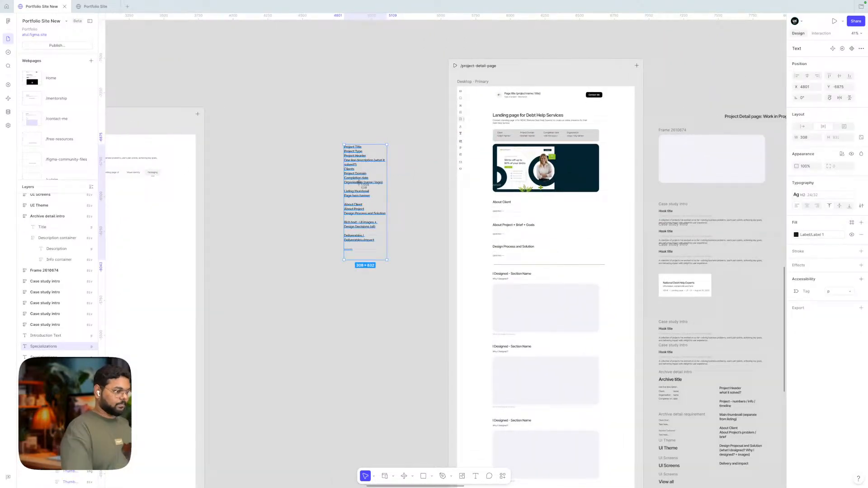
left_click(325, 169)
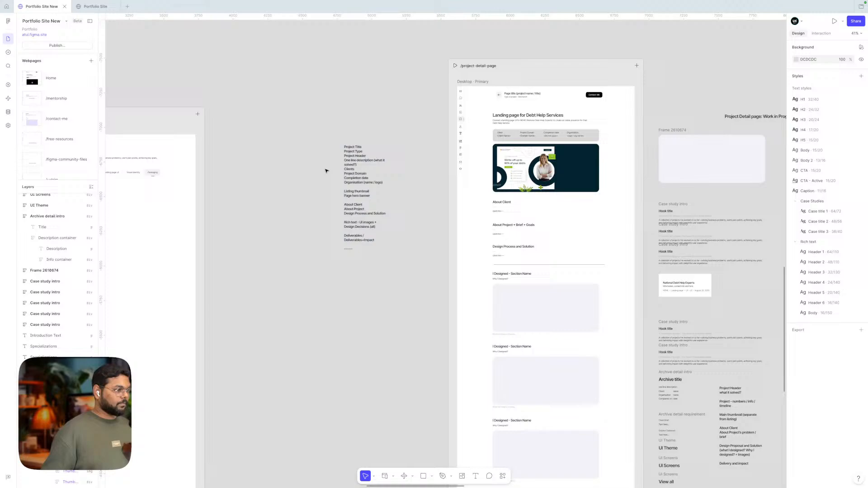
scroll(326, 170, "up", 5)
key("shift+super+4")
left_click_drag(315, 86, 481, 374)
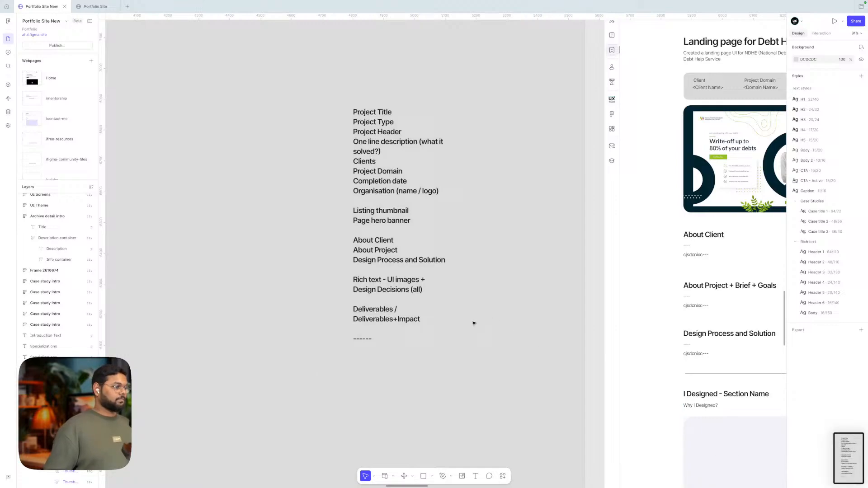
- Switch to Finder and open the newest notes screenshot from the recent files in Preview
key("ctrl+Left")
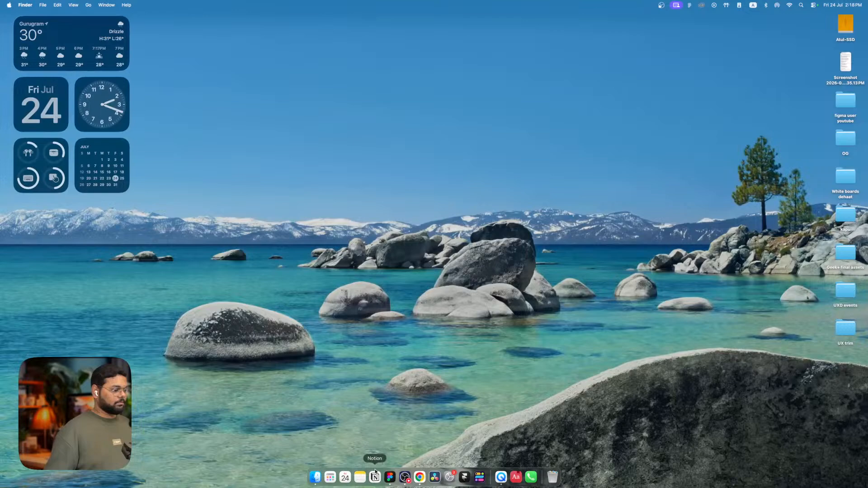
left_click(315, 478)
left_click(308, 175)
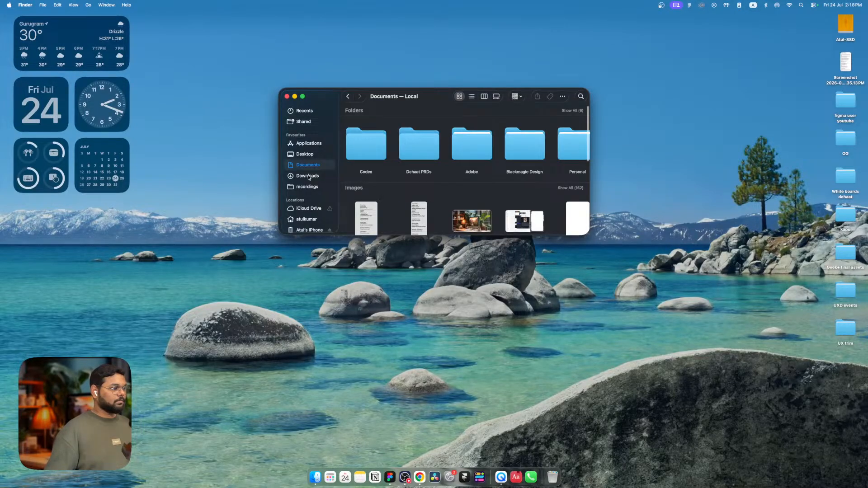
left_click(305, 111)
double_click(362, 125)
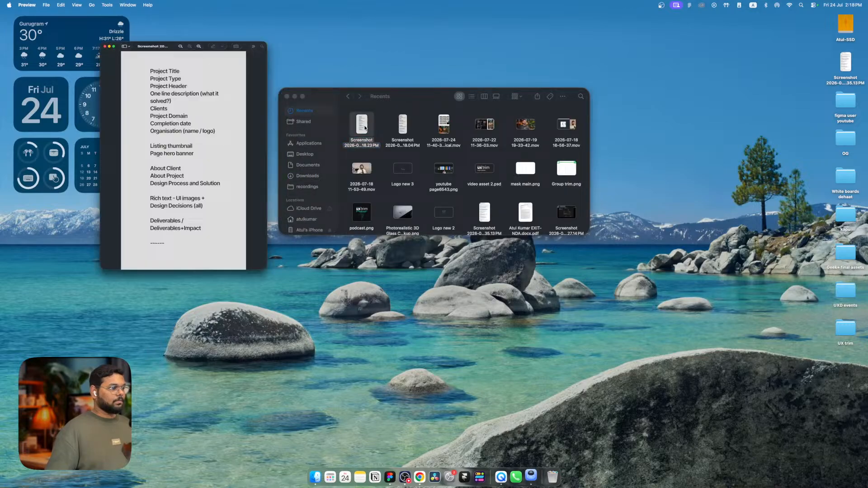
- Put the Preview window with the notes screenshot in split view beside Figma and switch to that space
key("ctrl+Up")
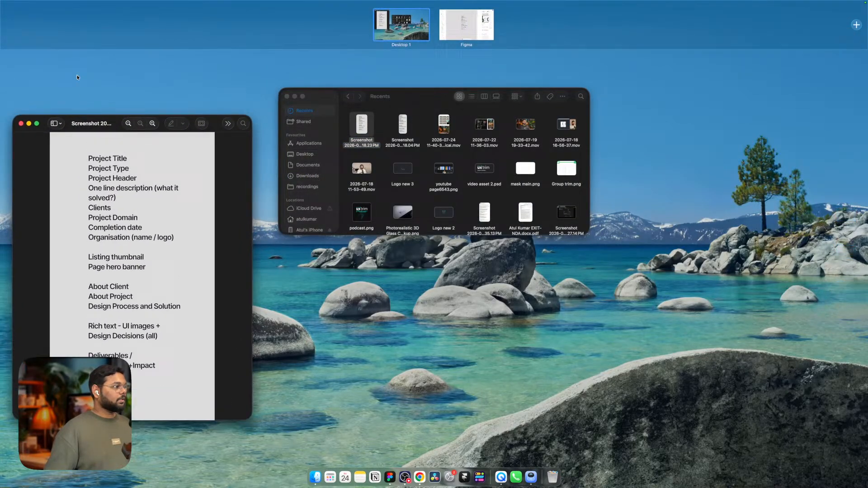
left_click_drag(131, 271, 483, 14)
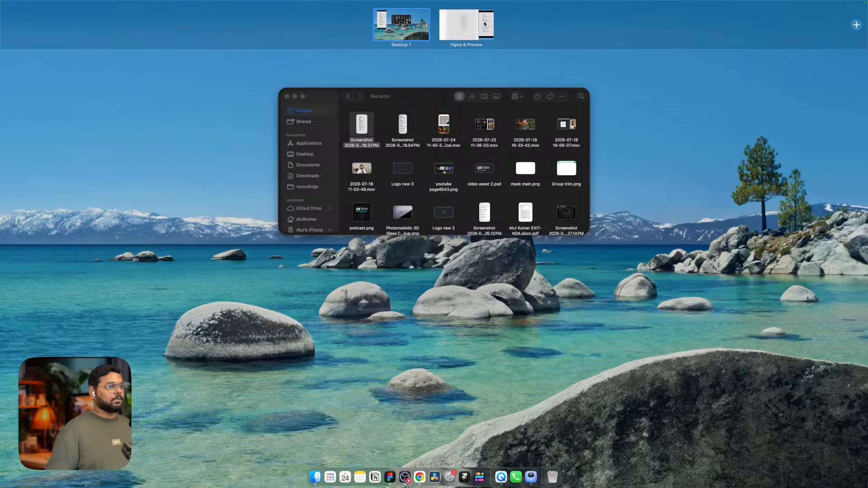
left_click(483, 14)
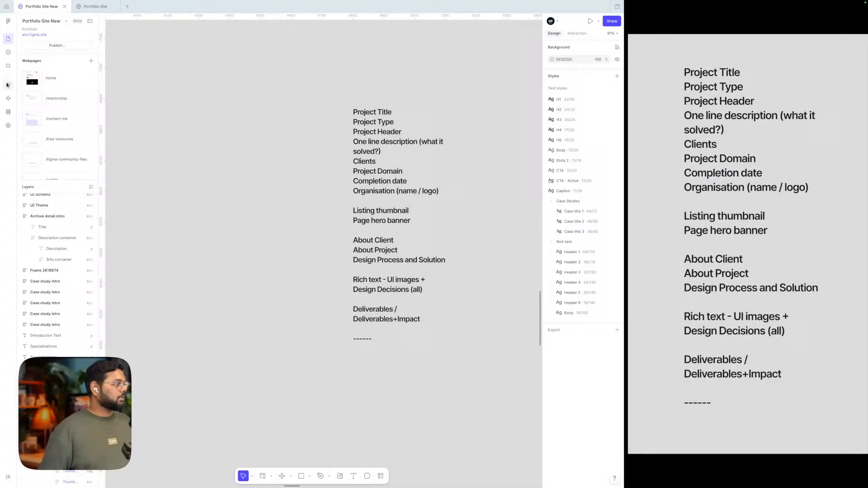
- Open the Landing Pages CMS collection's fields for editing and move Project type above One line Description
left_click(8, 113)
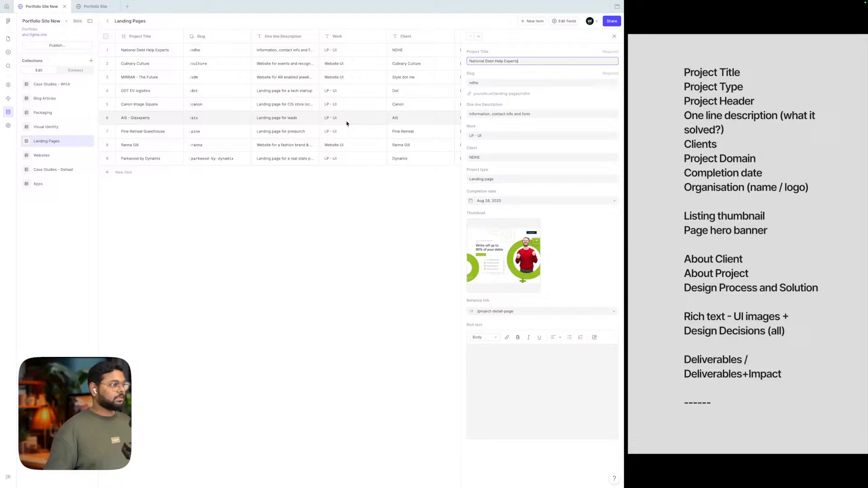
left_click(564, 21)
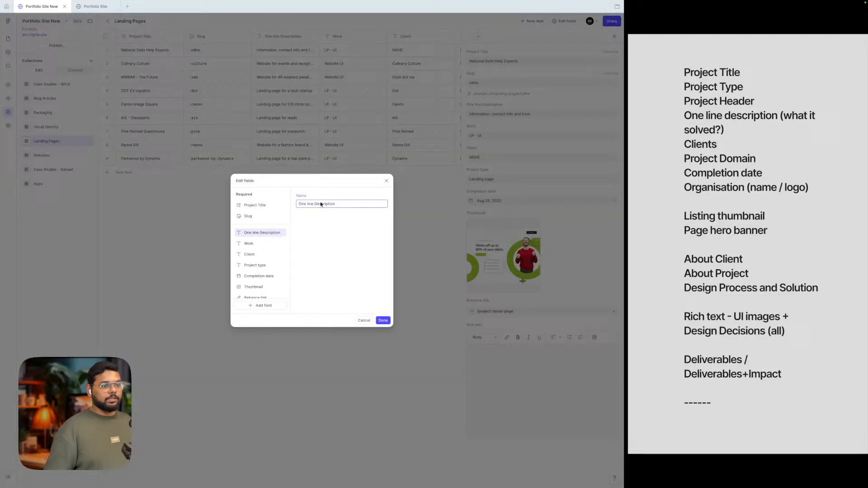
left_click(256, 266)
left_click_drag(252, 234, 250, 229)
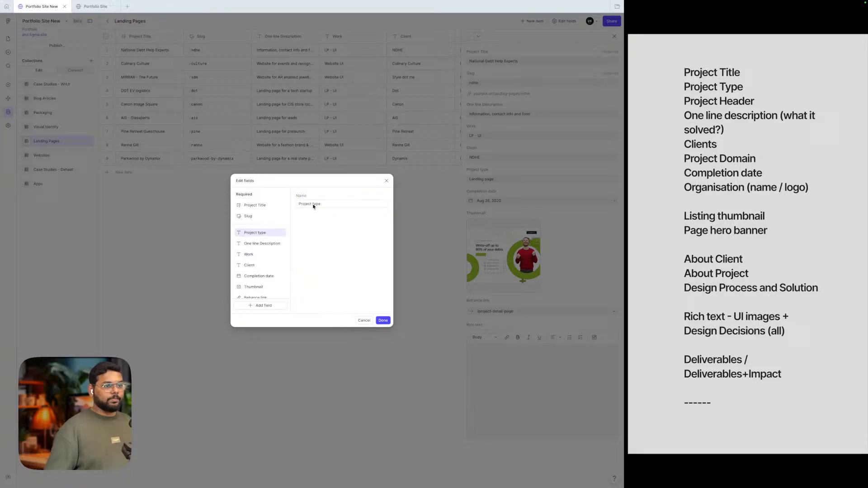
double_click(314, 204)
left_click(307, 249)
- Add a plain text field named "Project Header" to the Landing Pages collection
left_click(260, 245)
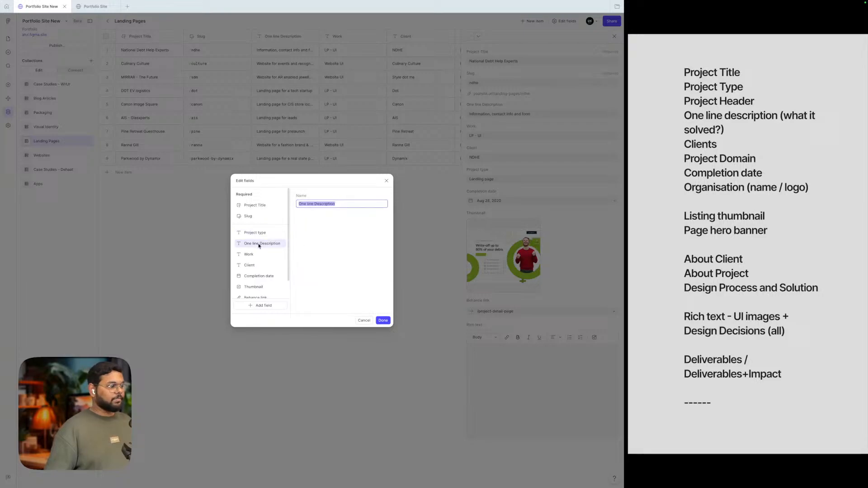
scroll(259, 246, "down", 1)
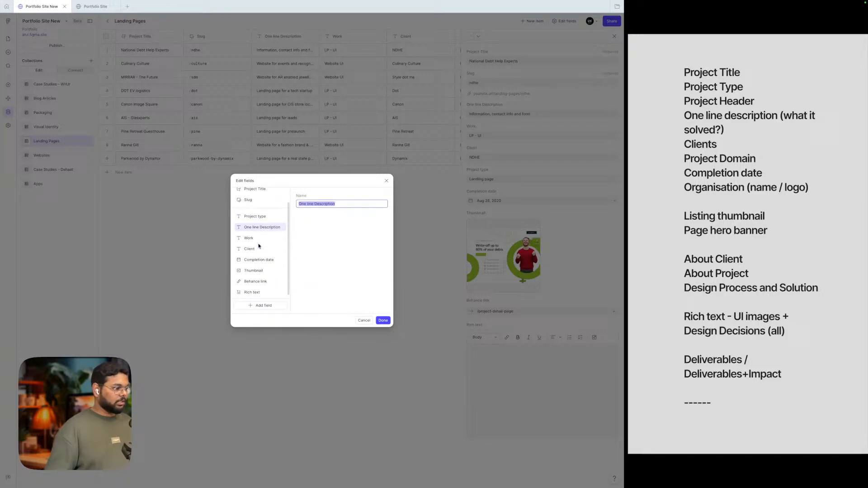
scroll(259, 245, "up", 1)
left_click(316, 221)
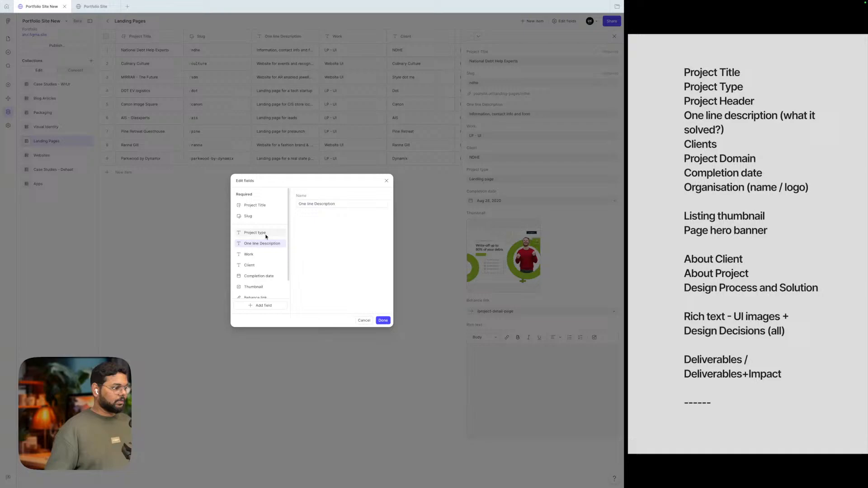
left_click(266, 233)
left_click(259, 305)
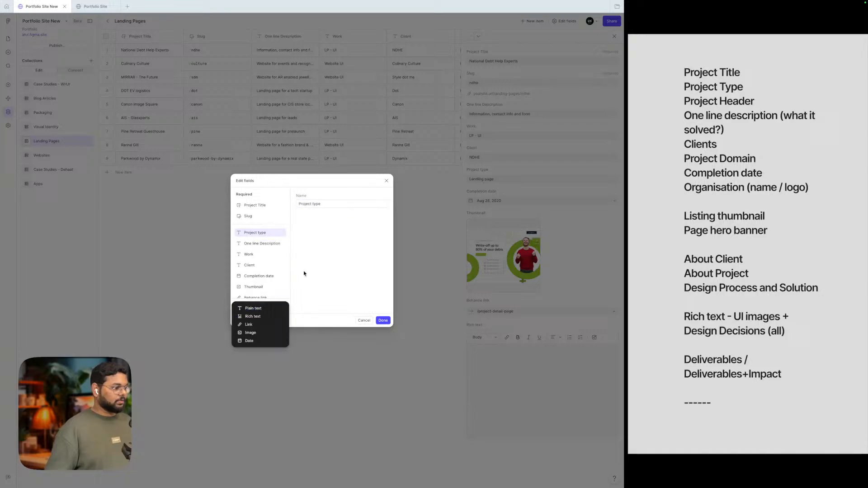
left_click(262, 308)
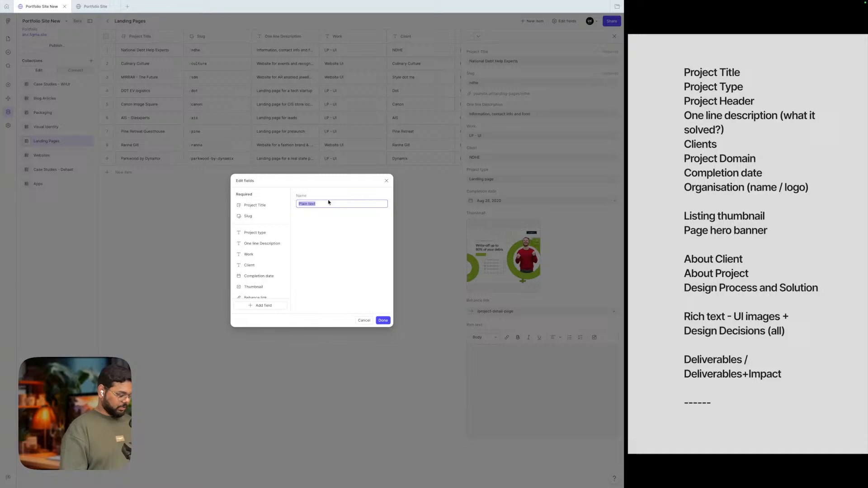
scroll(254, 267, "down", 2)
scroll(253, 266, "up", 2)
type("P")
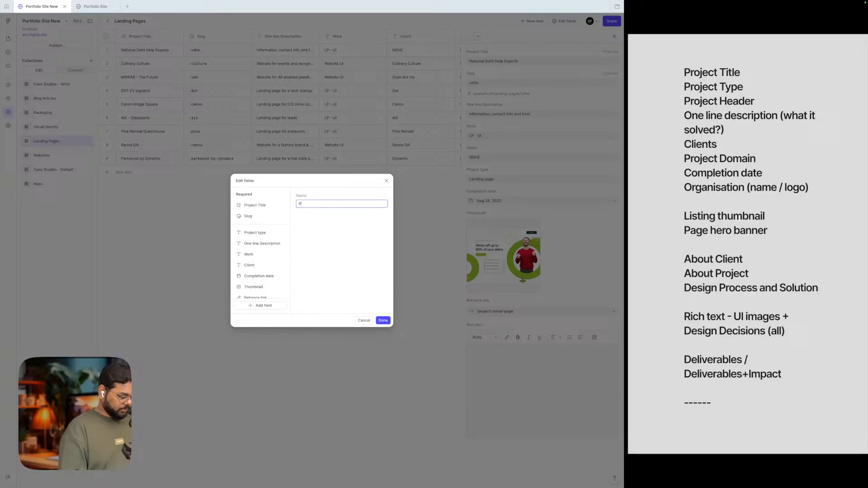
type("roject Header")
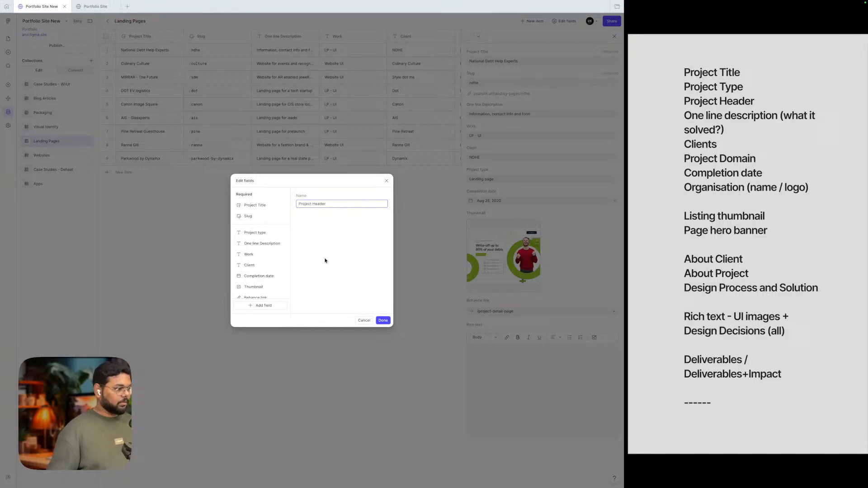
- Reorder the collection fields so that Project Header sits between Project type and One line Description
scroll(255, 276, "down", 2)
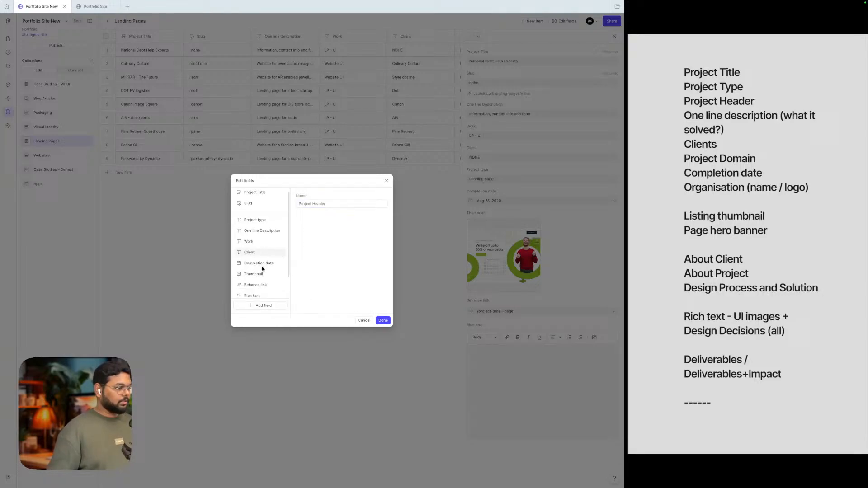
left_click_drag(251, 292, 251, 213)
scroll(275, 216, "up", 2)
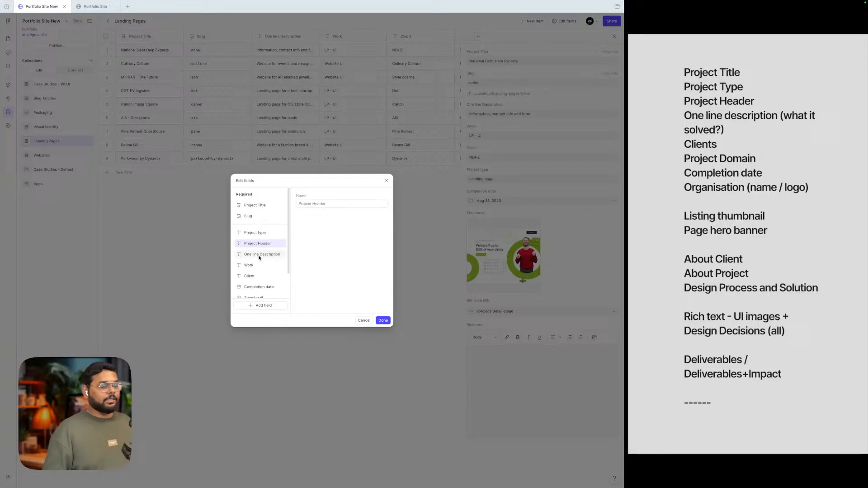
- Move the Client field above Work and rename the Work field to "Project Domain"
left_click(250, 265)
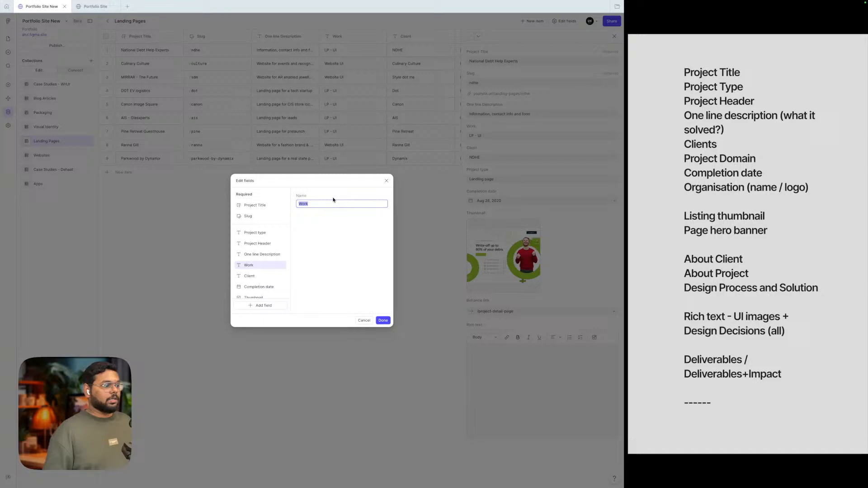
left_click_drag(247, 278, 247, 264)
left_click(249, 277)
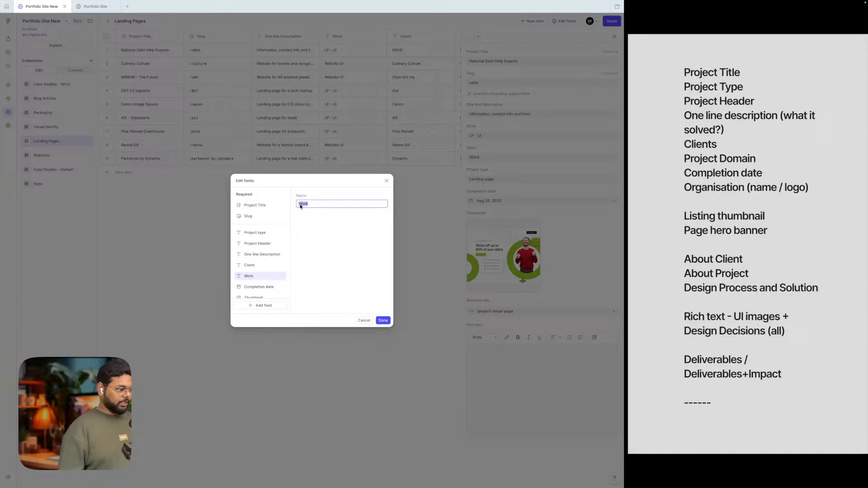
type("Projec")
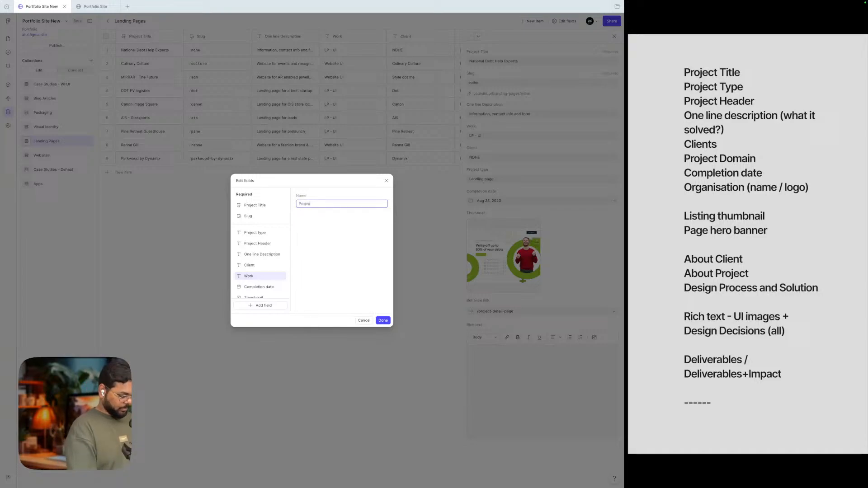
type("main")
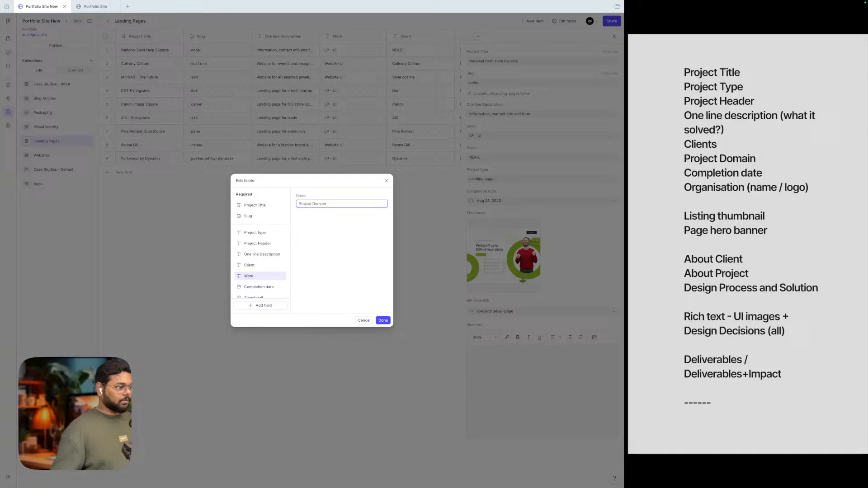
key("Return")
- Add an image field named "Organisation Logo" to the Landing Pages collection and save the field changes
scroll(277, 246, "down", 2)
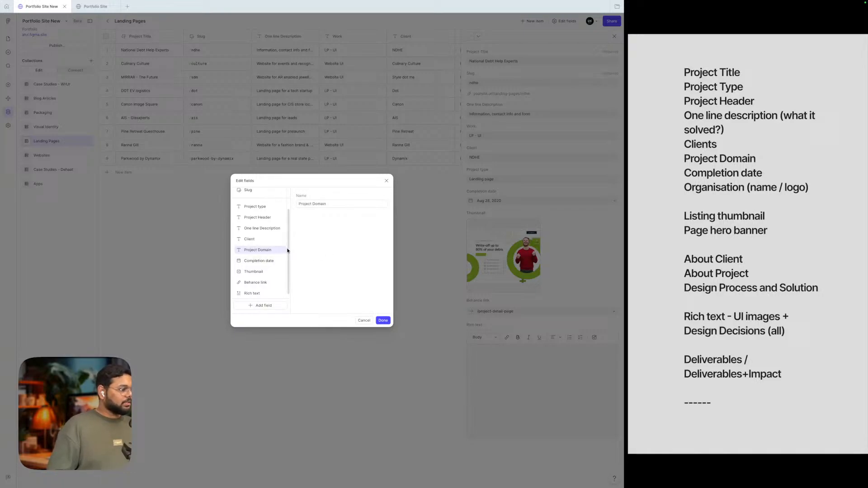
left_click(258, 259)
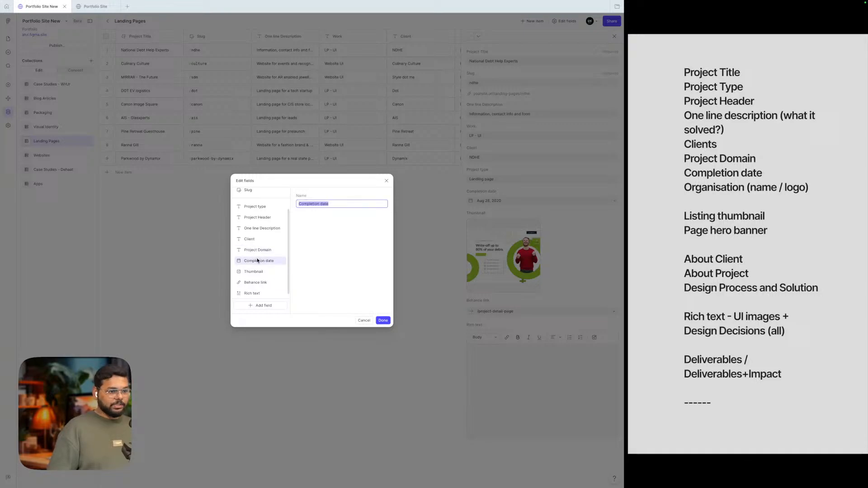
left_click(314, 267)
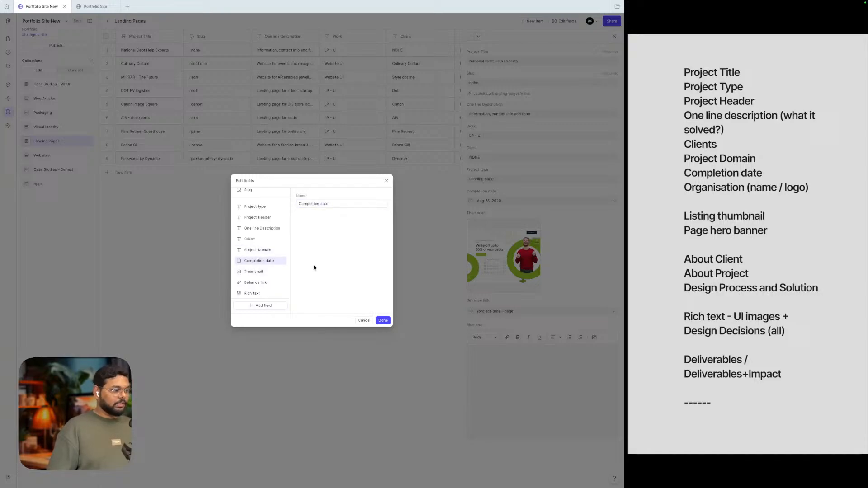
left_click(260, 305)
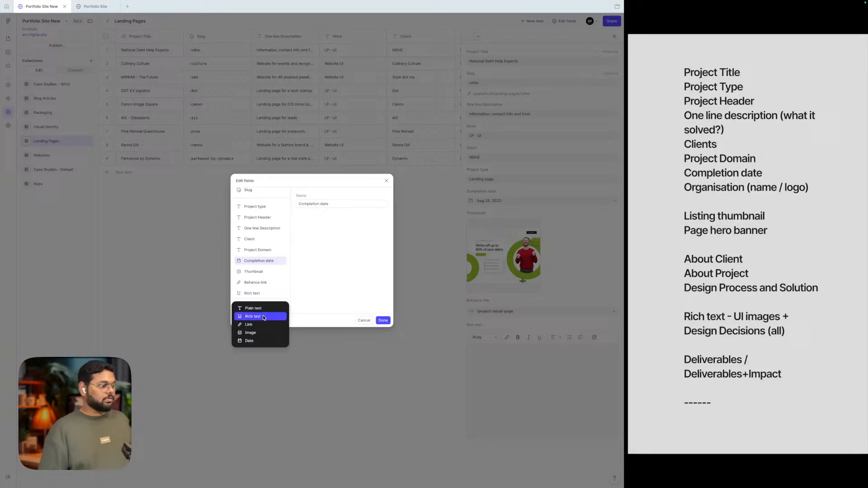
left_click(257, 333)
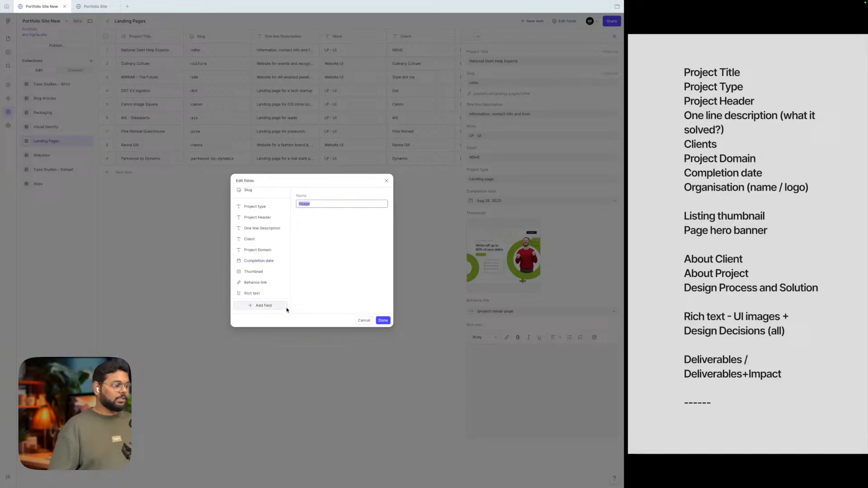
type("Org")
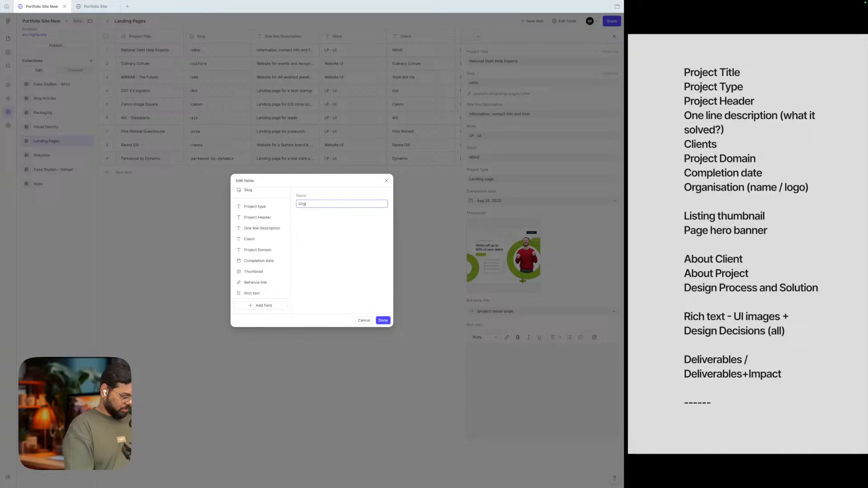
type("anisation Logo")
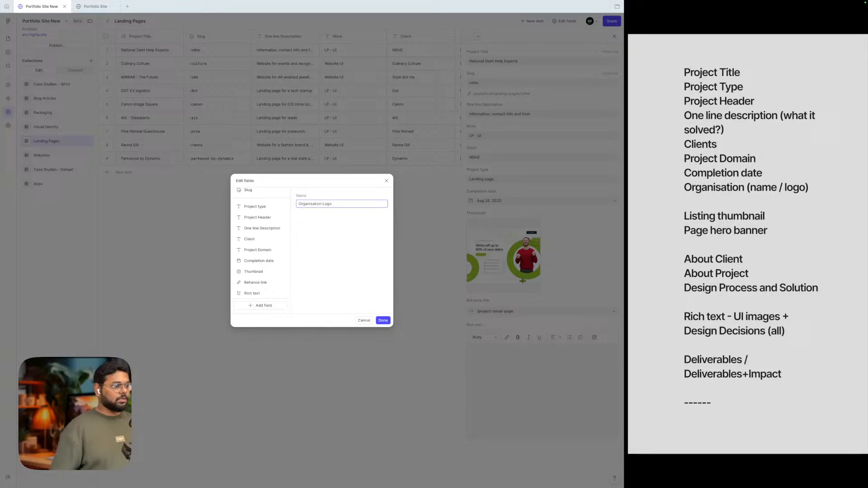
left_click(332, 251)
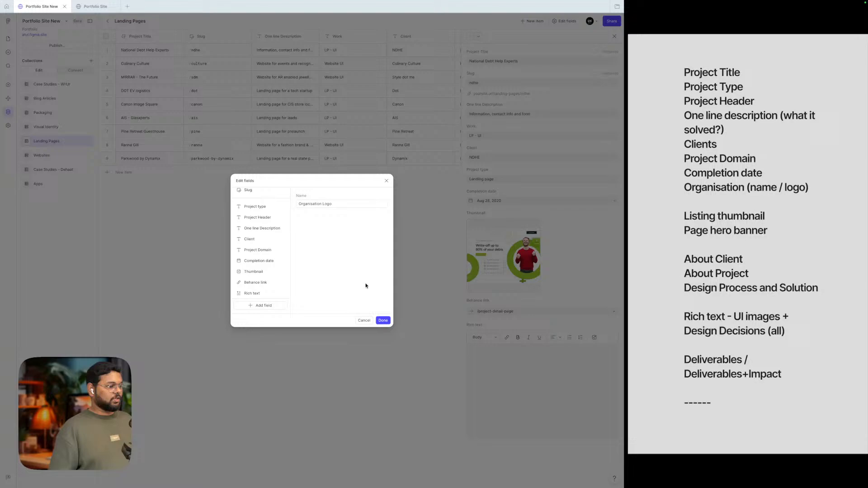
left_click(383, 320)
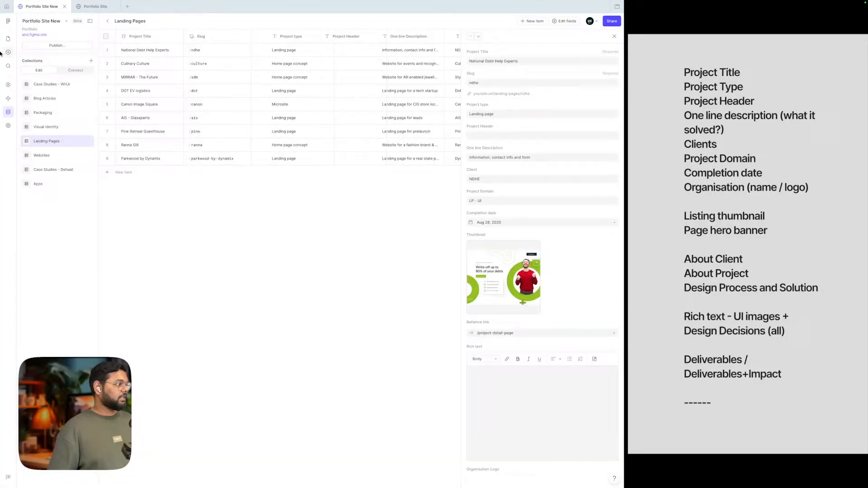
- Review the project detail page layout on the canvas and compare it with the Landing Pages collection's columns
left_click(8, 39)
scroll(305, 158, "right", 10)
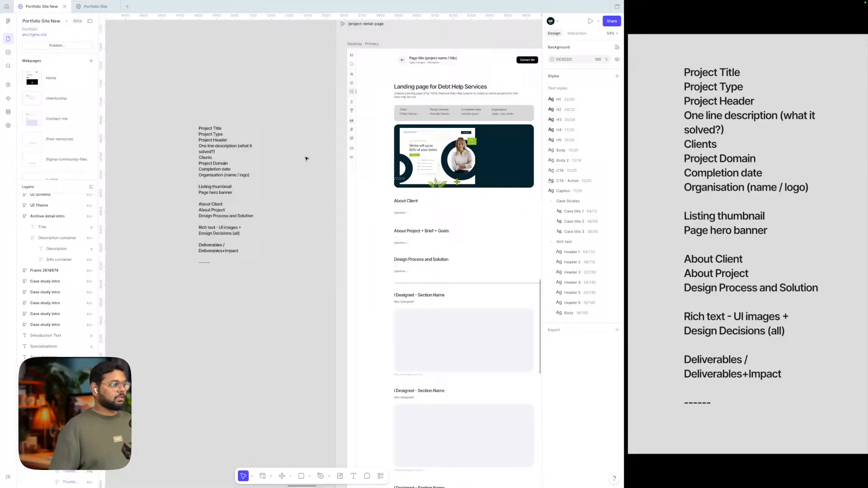
scroll(339, 165, "up", 3)
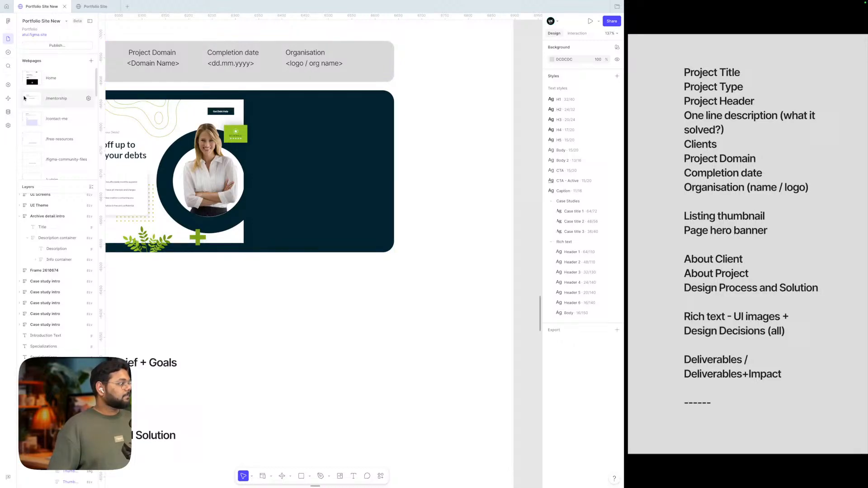
left_click(8, 112)
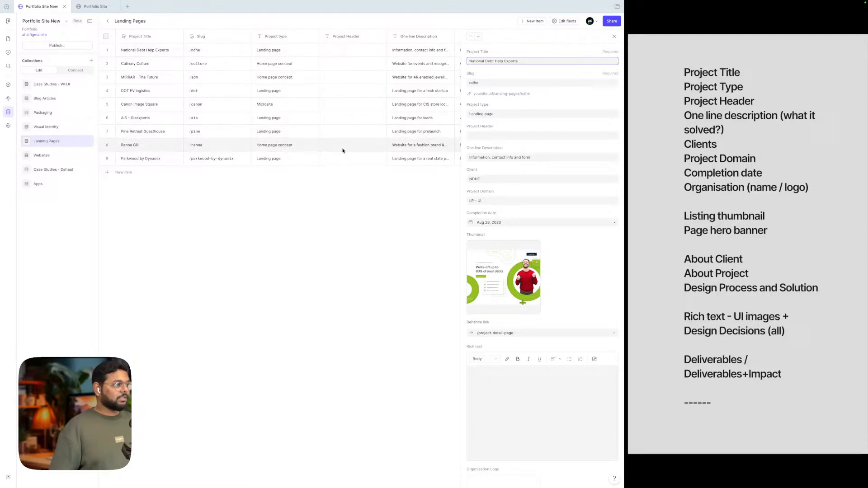
scroll(343, 149, "right", 2)
scroll(357, 111, "right", 3)
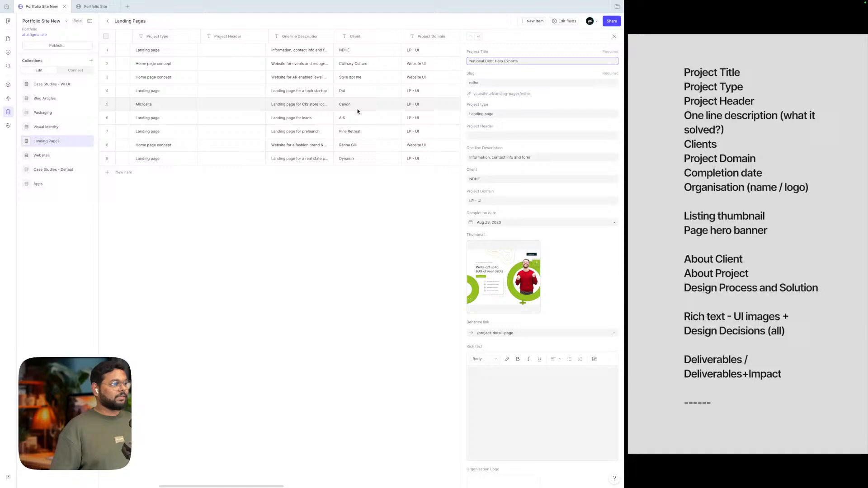
- Reorder the collection fields so that Organisation Logo sits between Completion date and Thumbnail
left_click(564, 21)
scroll(253, 277, "down", 2)
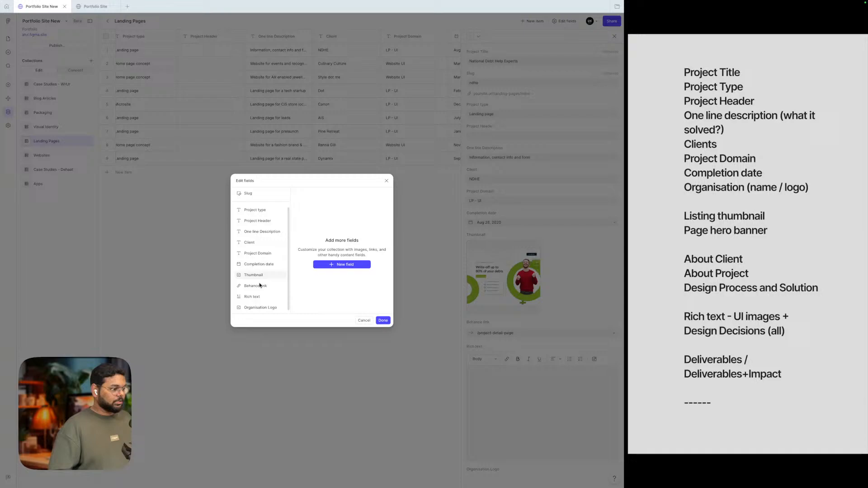
left_click_drag(251, 308, 252, 274)
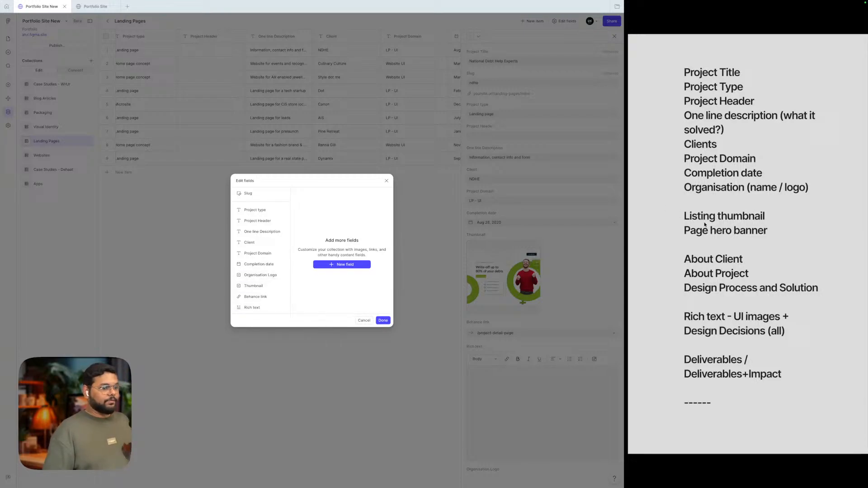
- Rename the Thumbnail field to "Listing Thumbnail"
left_click(253, 285)
left_click(323, 205)
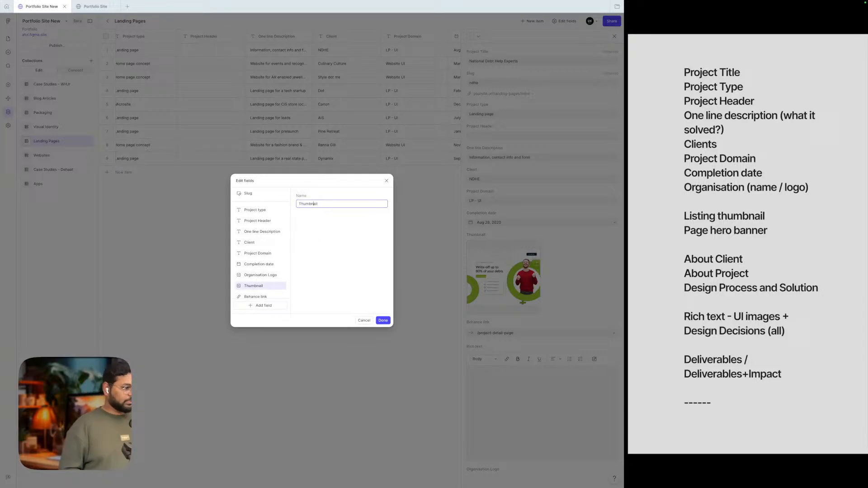
left_click(299, 204)
type("Li")
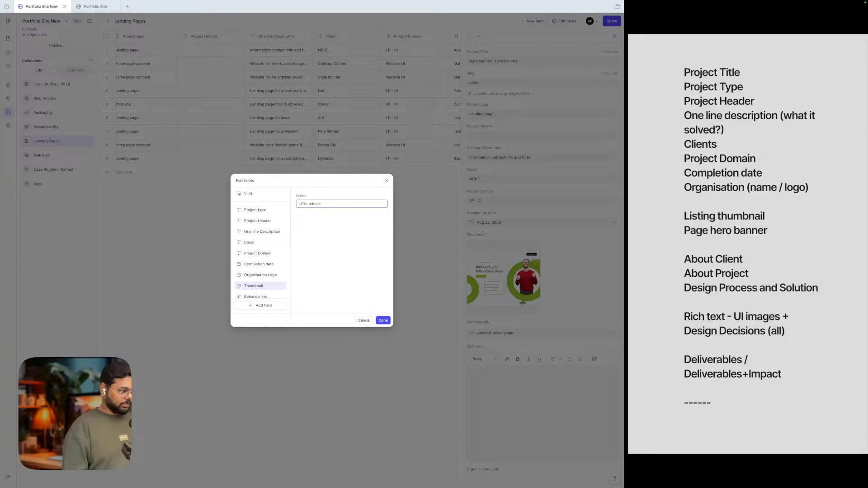
type("sting")
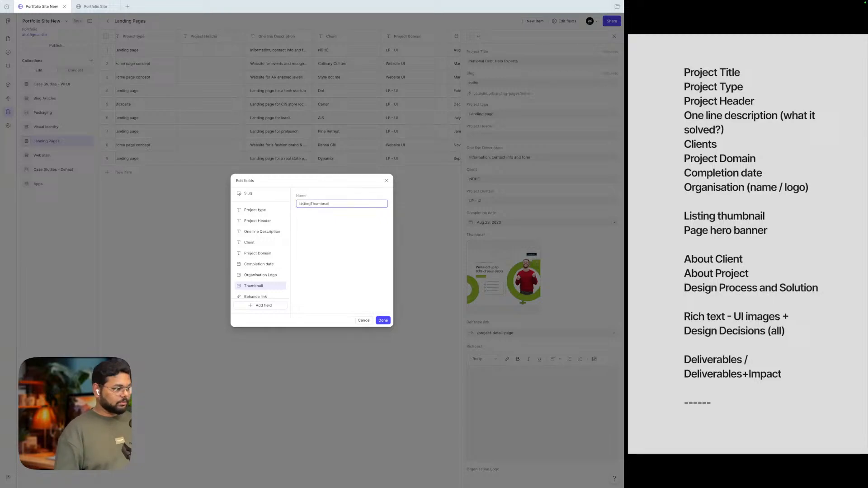
left_click(339, 238)
- Add an image field named "Project Hero banner" to the Landing Pages collection
scroll(242, 273, "down", 1)
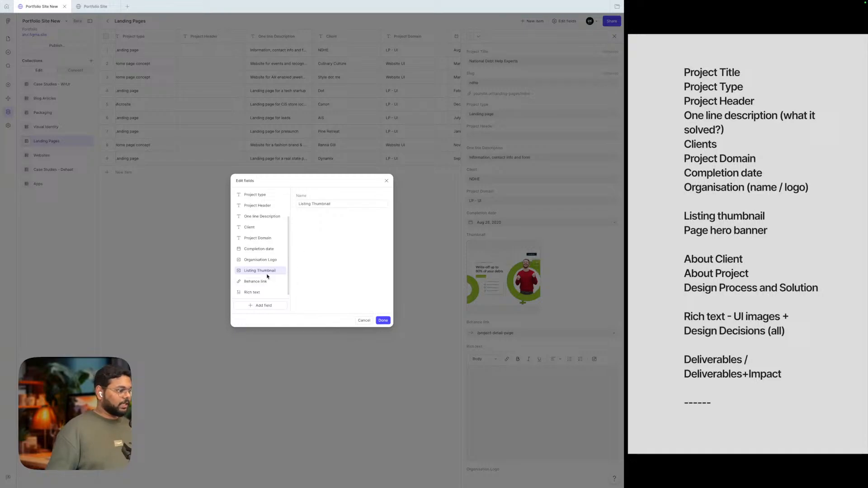
left_click(262, 306)
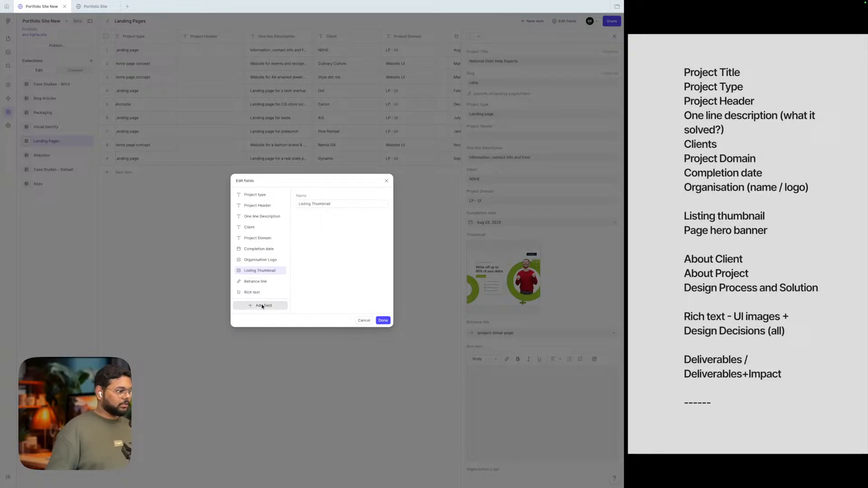
left_click(252, 334)
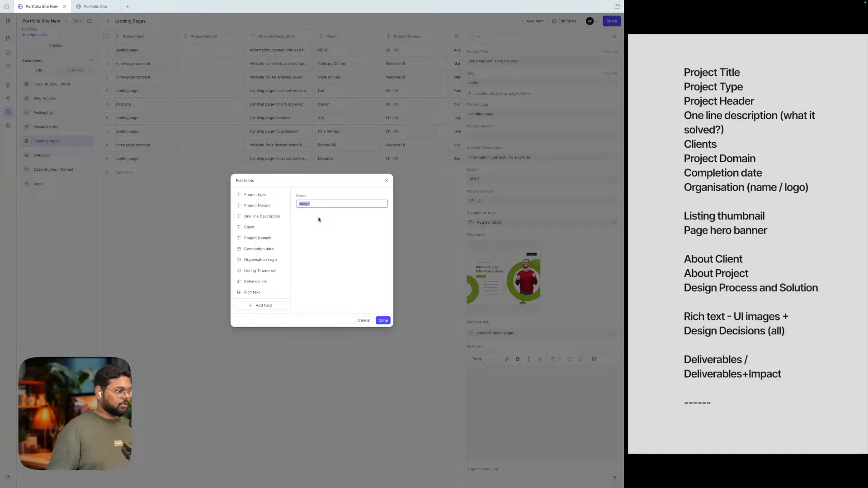
type("Project")
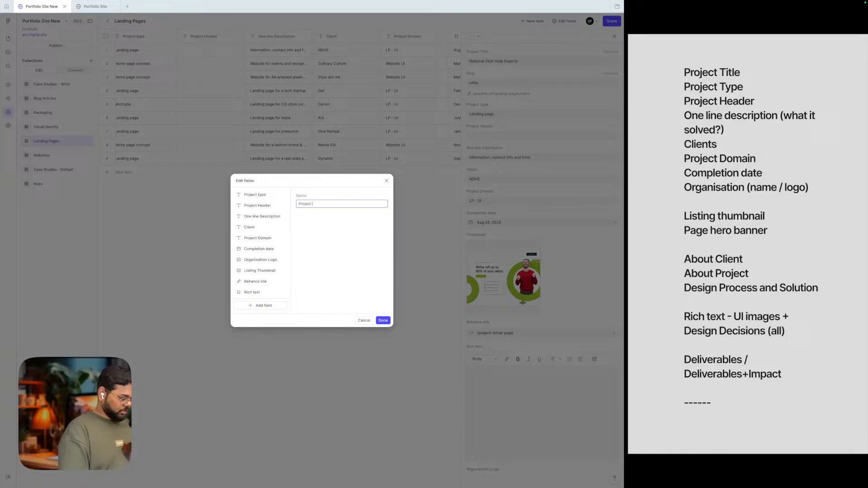
type(" Hero banner")
left_click(336, 240)
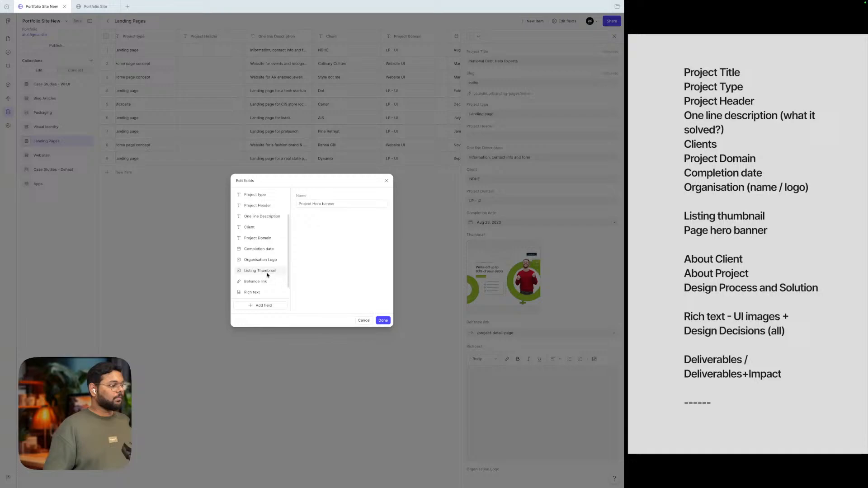
- Move the Project Hero banner field directly below Listing Thumbnail, above Behance link
scroll(266, 275, "down", 1)
scroll(265, 275, "down", 1)
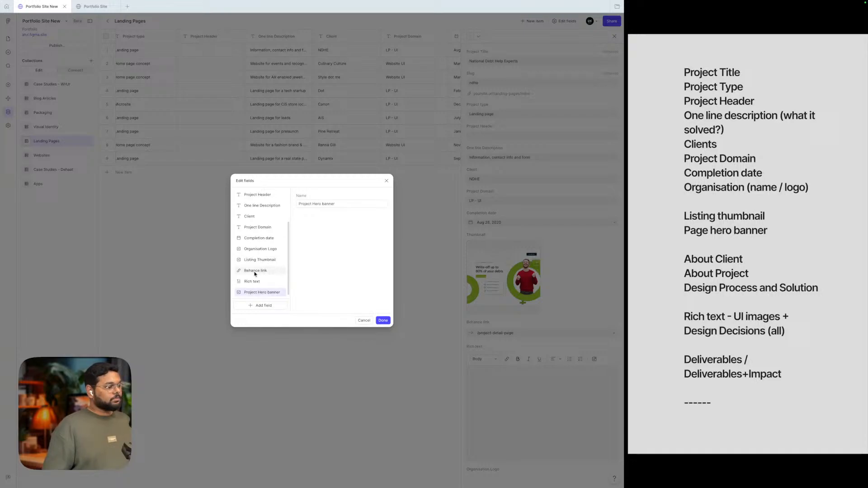
left_click_drag(252, 292, 251, 265)
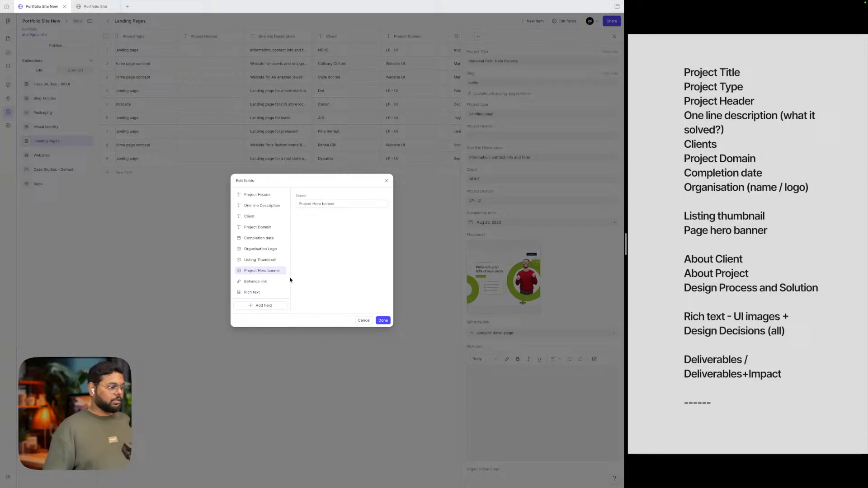
left_click(266, 271)
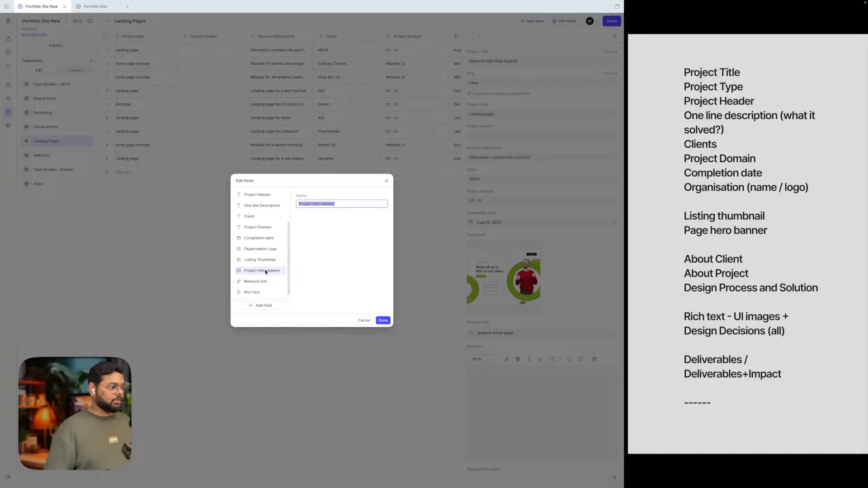
- Add a plain text field named "About Client" and save the field changes
left_click(262, 305)
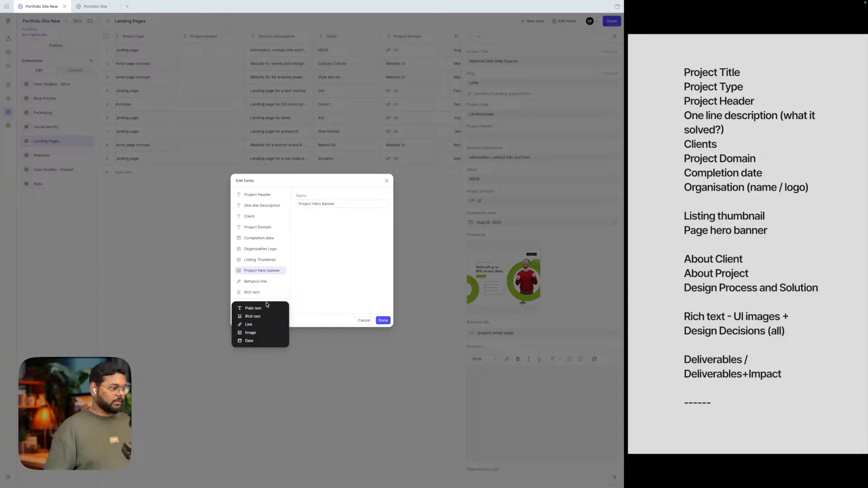
left_click(254, 308)
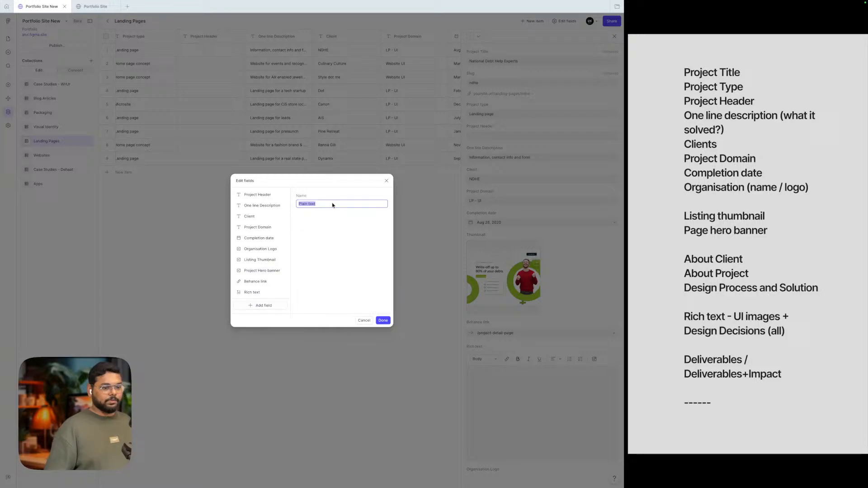
type("Abou")
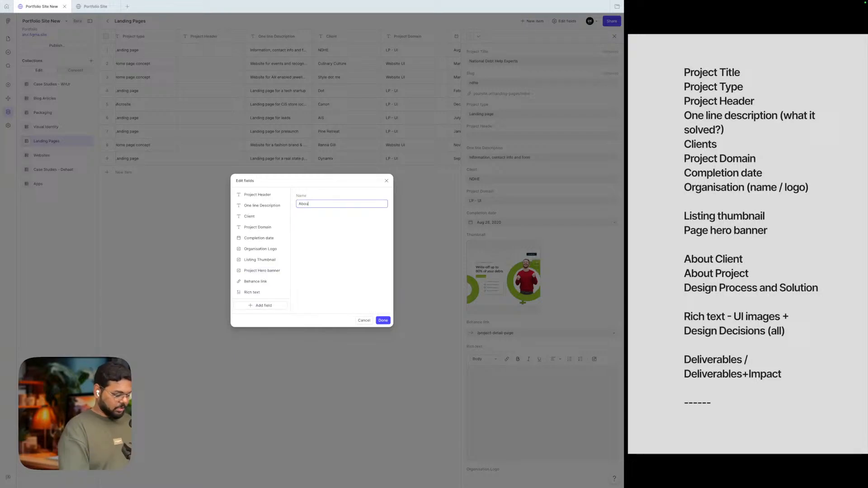
type("t Client")
left_click(383, 321)
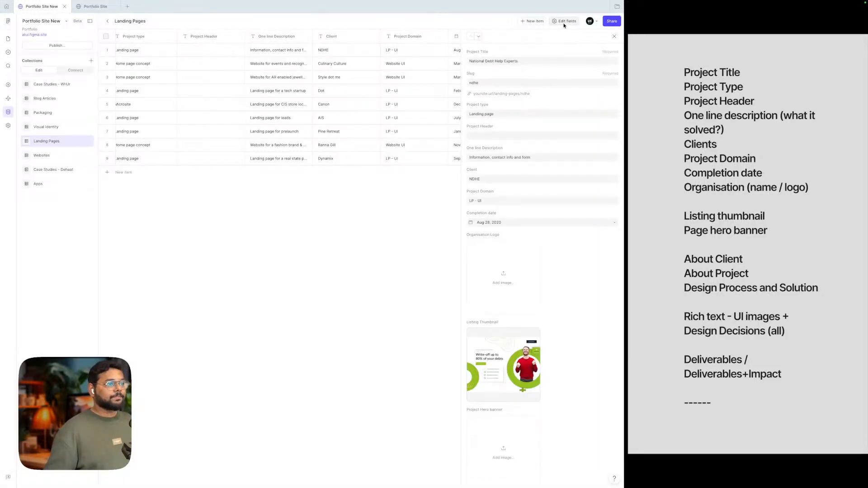
- Reopen the collection's fields and move About Client between Project Hero banner and Behance link
left_click(564, 21)
scroll(262, 294, "down", 3)
left_click_drag(254, 275, 253, 283)
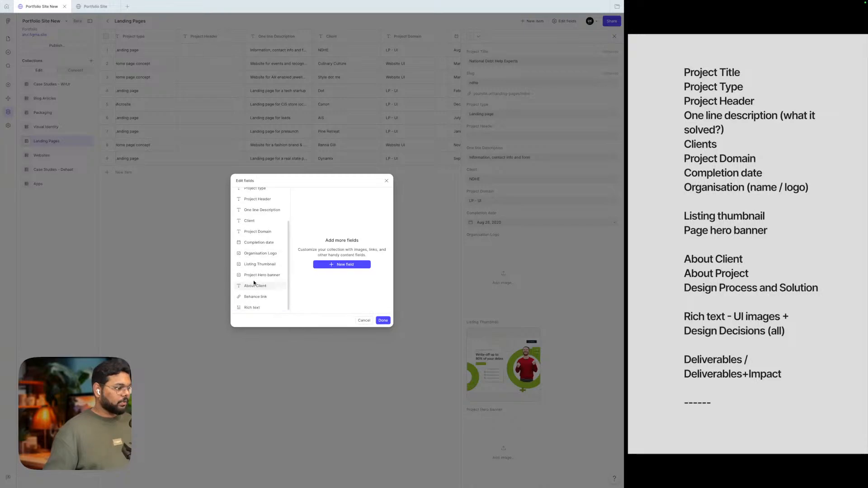
- Add a plain text field named "About Project" to the Landing Pages collection
left_click(331, 266)
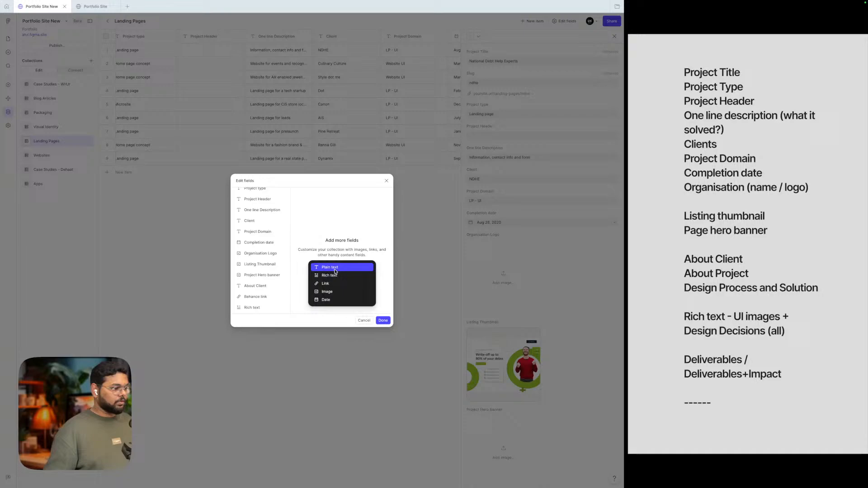
left_click(334, 268)
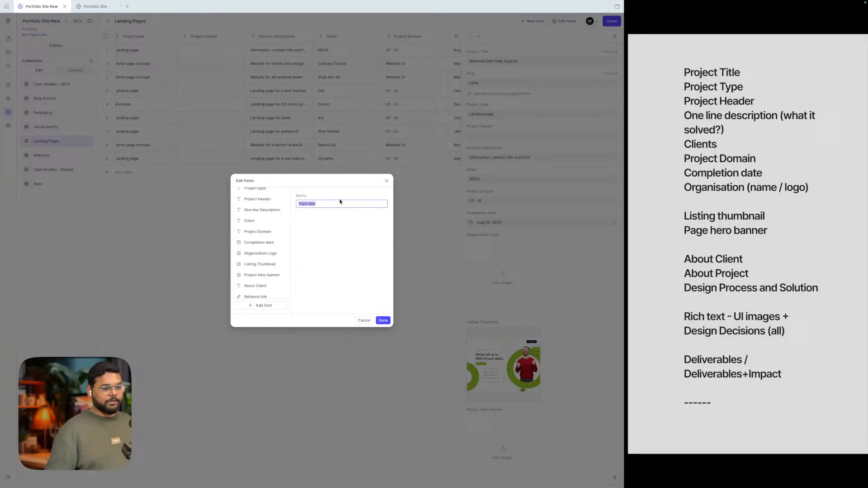
type("Abo")
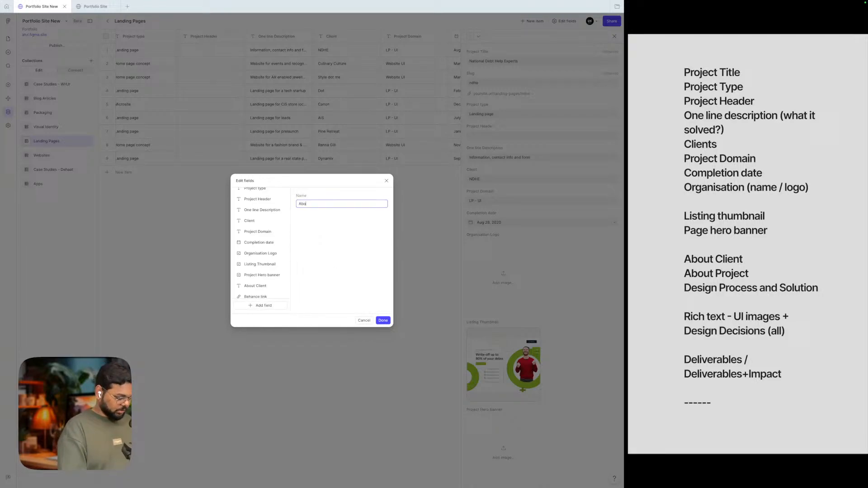
type("ut Pr")
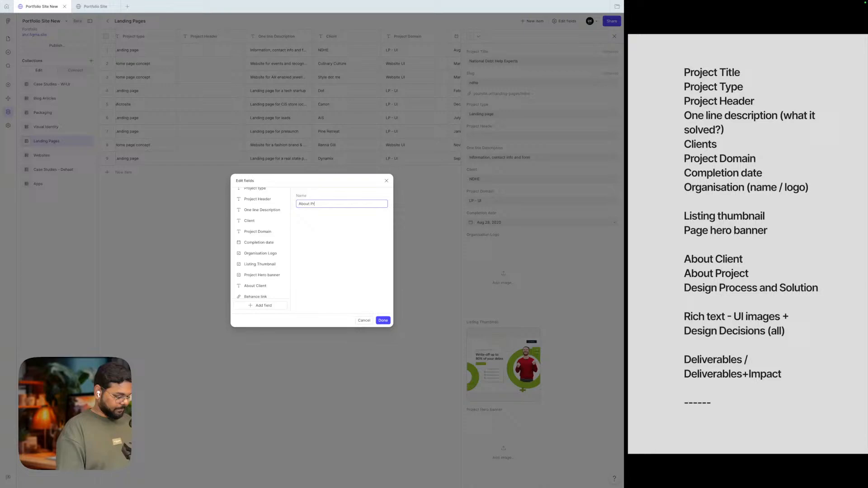
type("oject")
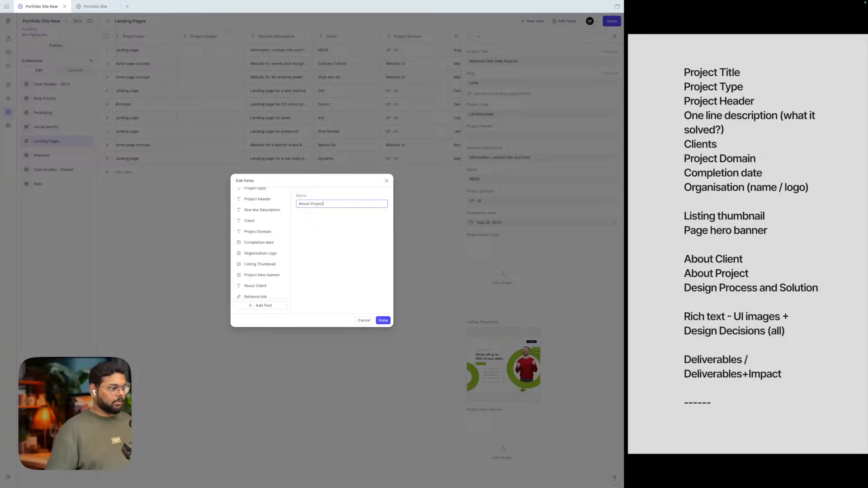
- Add a plain text field named "Deliverables and Impact" to the Landing Pages collection
left_click(262, 306)
left_click(263, 307)
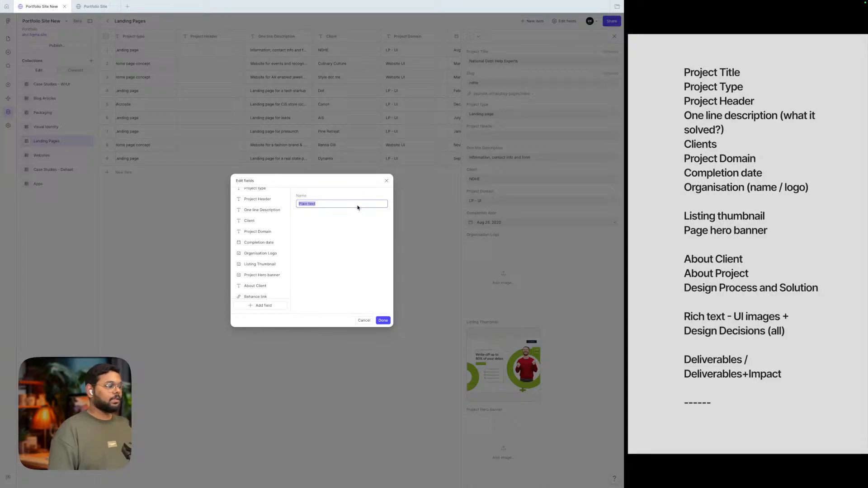
scroll(264, 235, "down", 2)
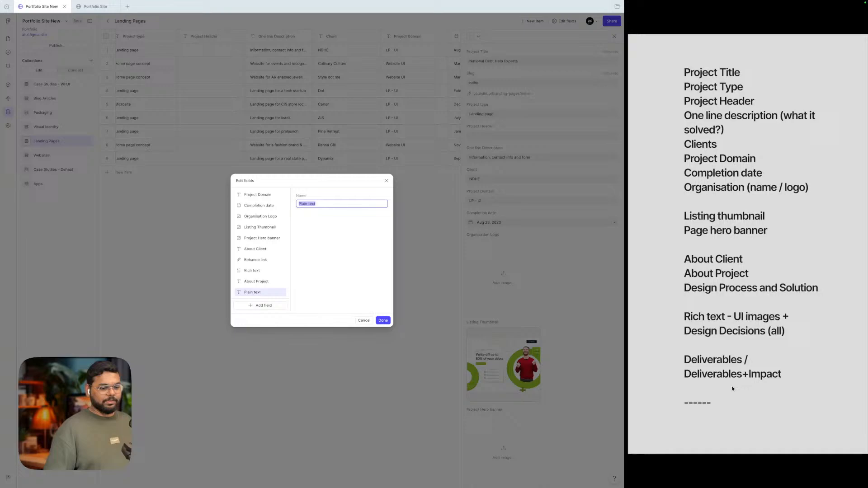
triple_click(318, 204)
type("Deliverables")
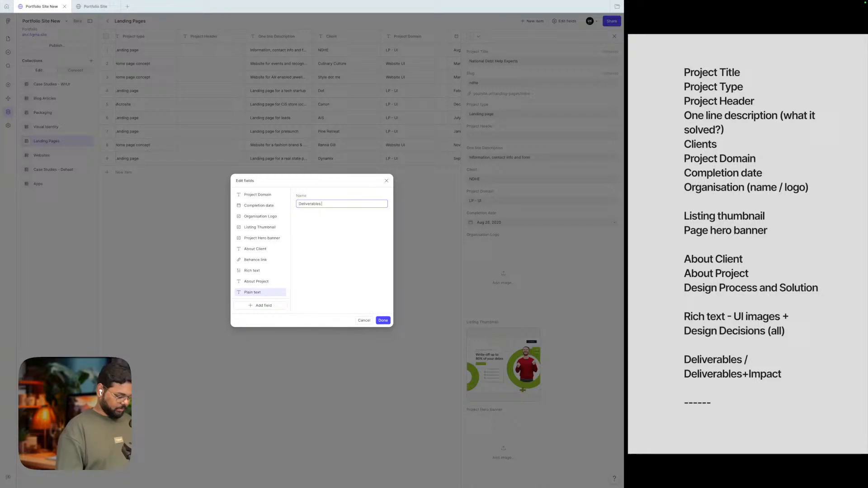
type(" & Impact")
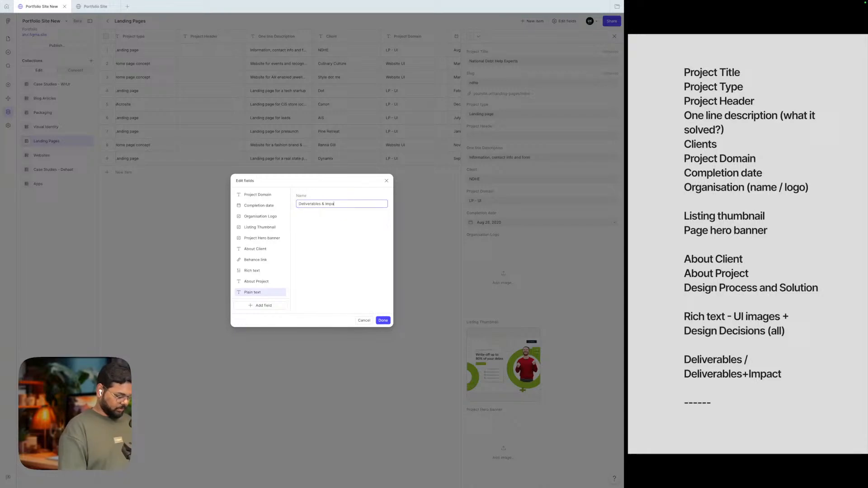
double_click(323, 204)
type("and")
left_click(362, 231)
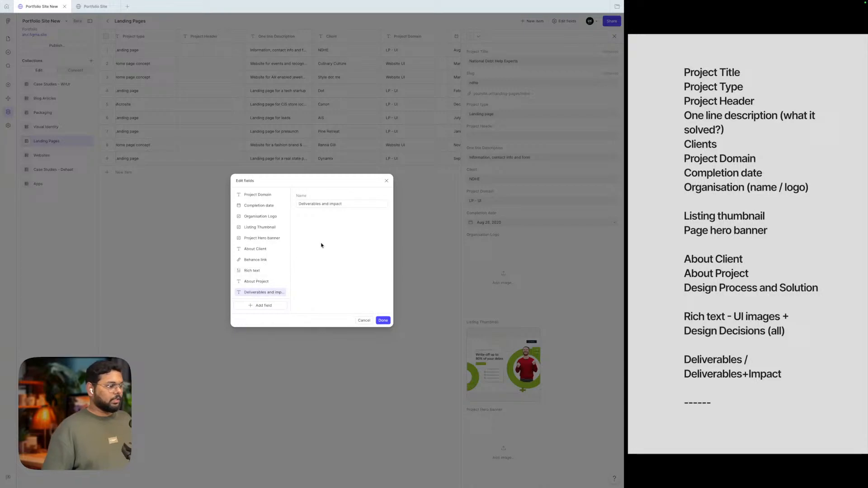
- Add a rich text field named "Design Process and Solution" and order About Project and this field directly after About Client
left_click(262, 305)
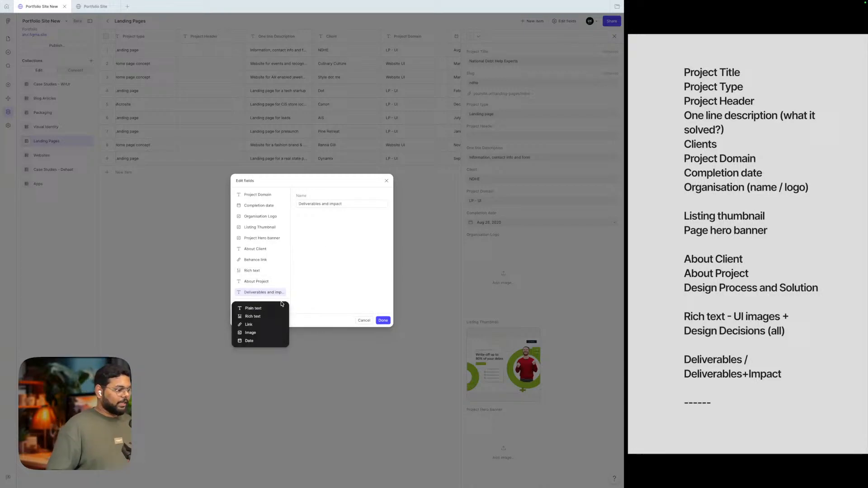
left_click(253, 316)
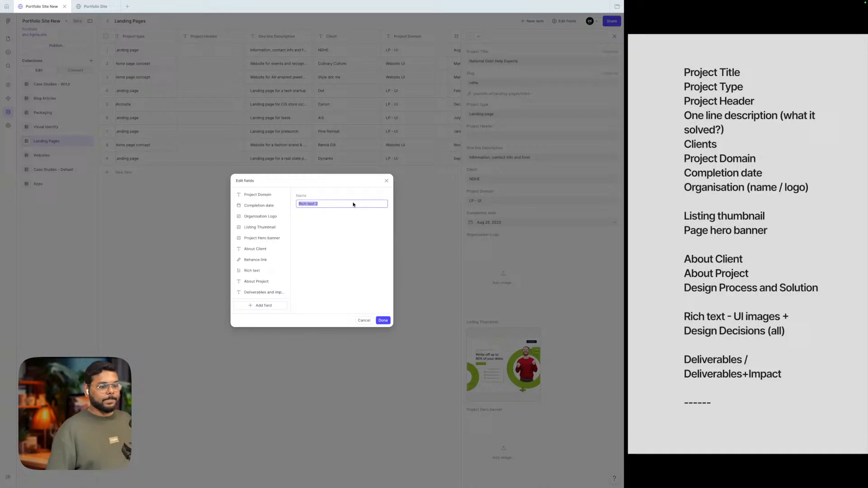
type("Desig")
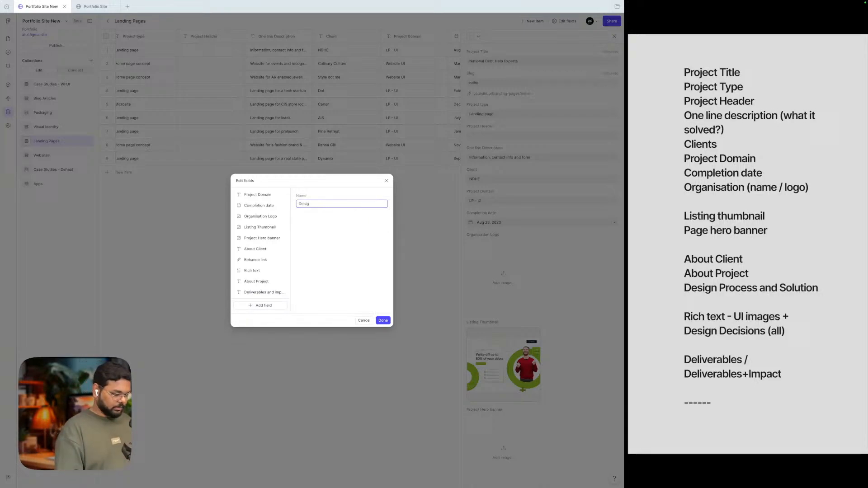
type("n Pro")
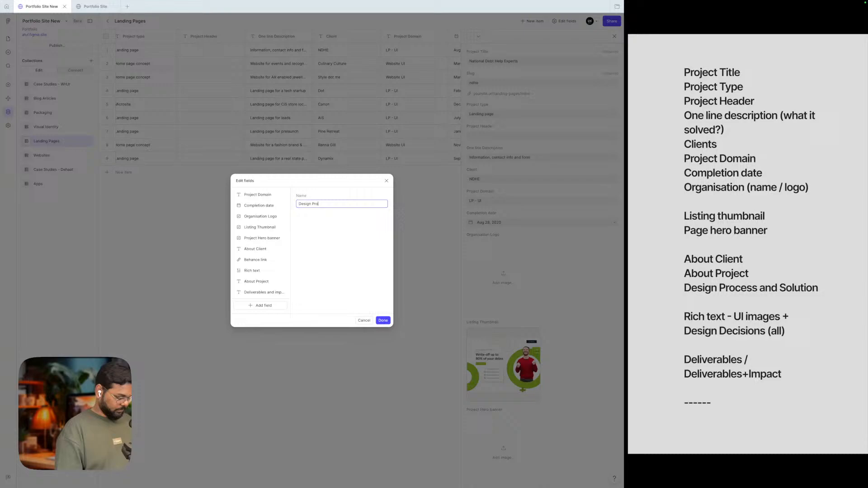
type("cess")
type(" and Solution")
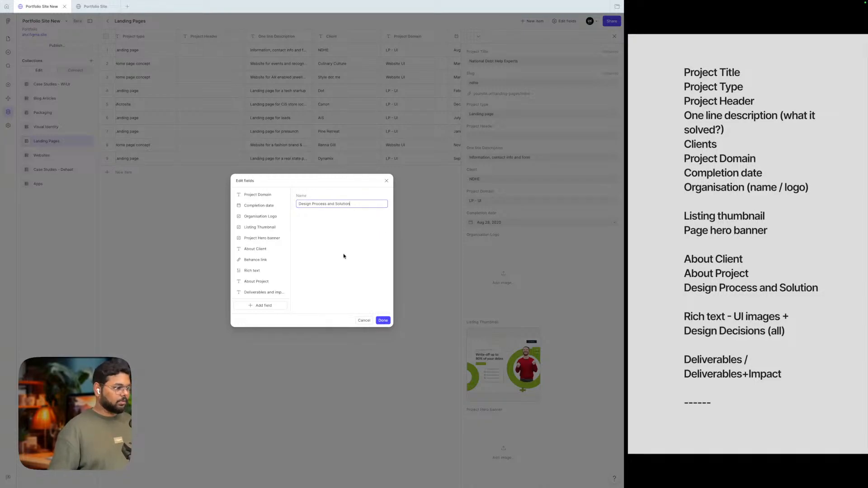
left_click(343, 256)
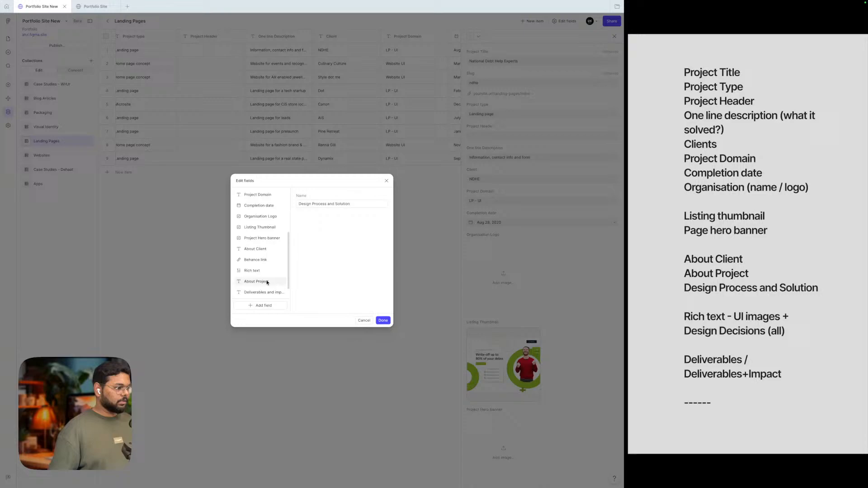
scroll(257, 288, "down", 1)
left_click_drag(254, 291, 251, 247)
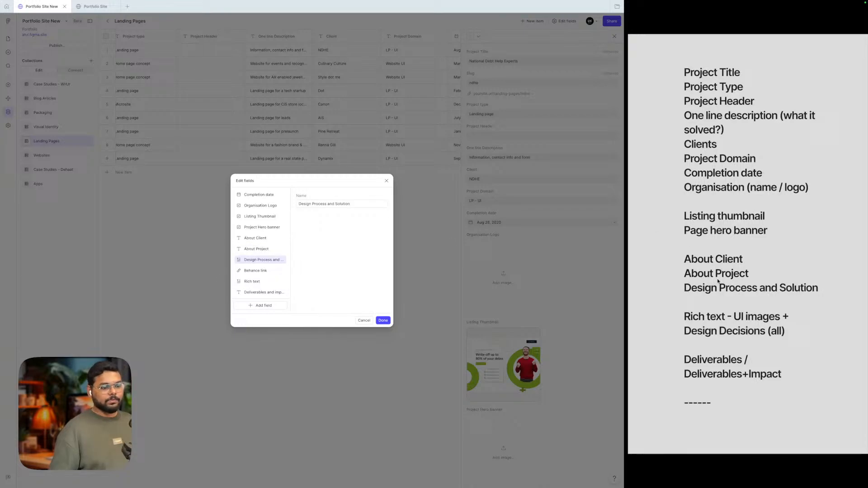
- Rename the existing Rich text field as "UI & Design Decisions" and move it above Behance link
left_click(251, 280)
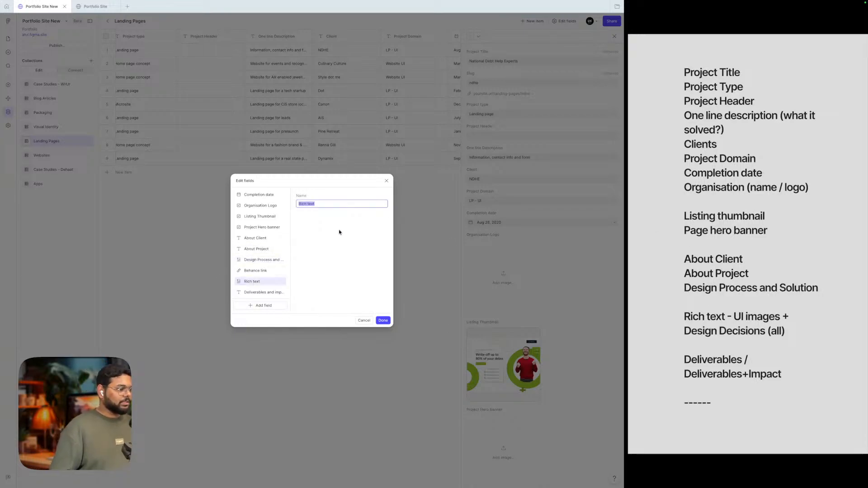
left_click(322, 206)
left_click_drag(326, 206, 293, 206)
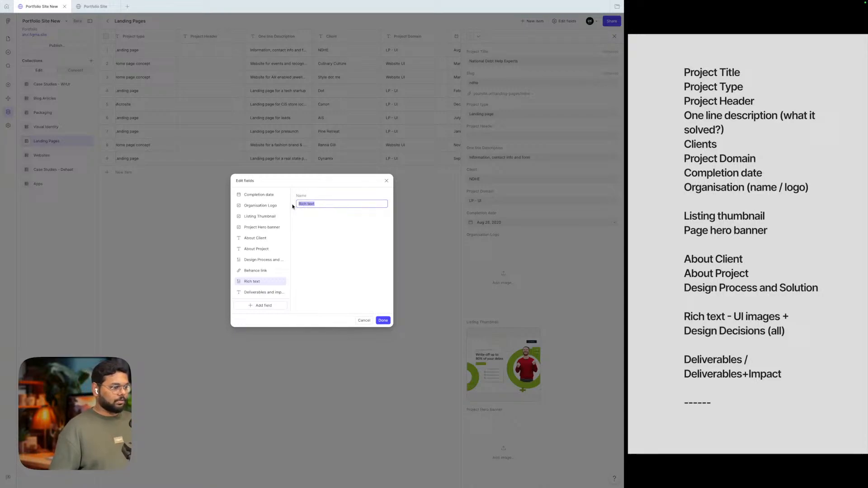
type("UI")
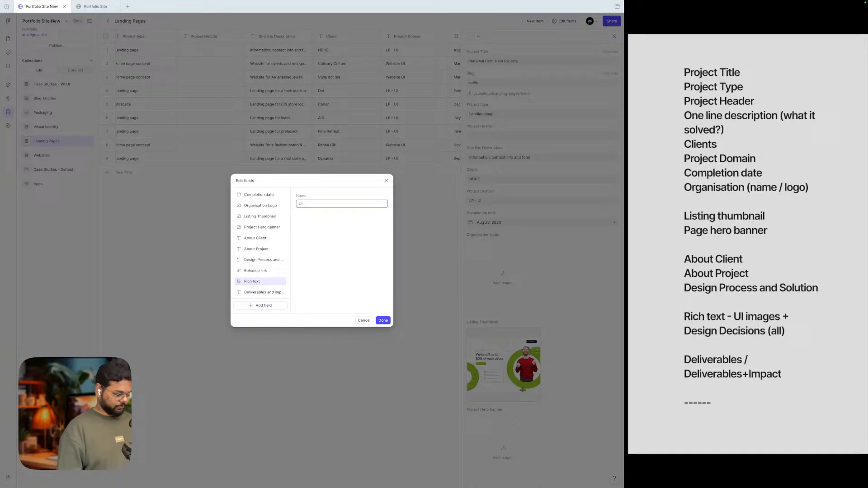
type(" & Design")
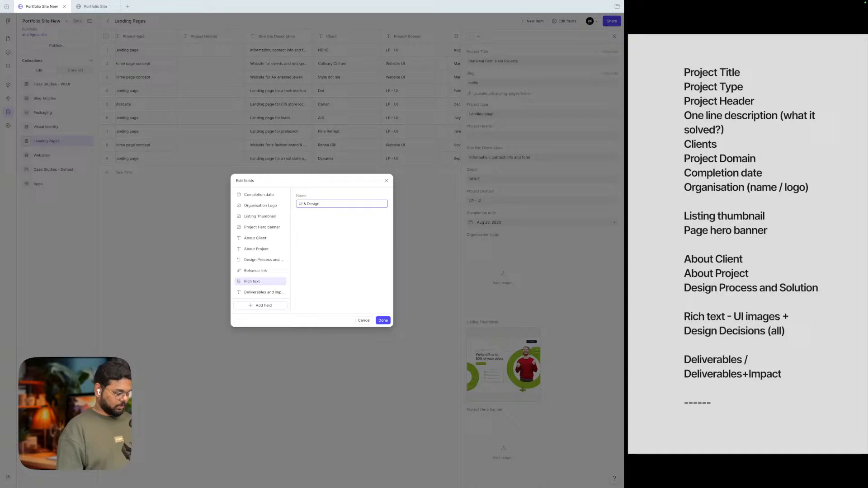
type(" Decisions")
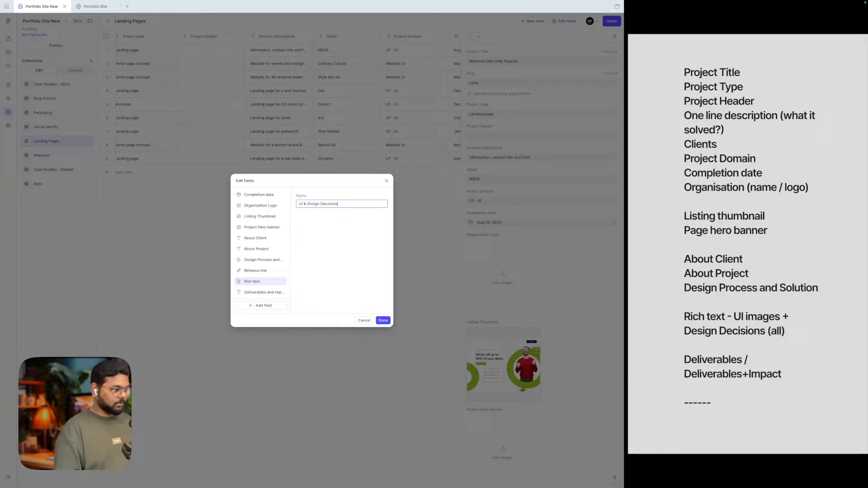
left_click(302, 278)
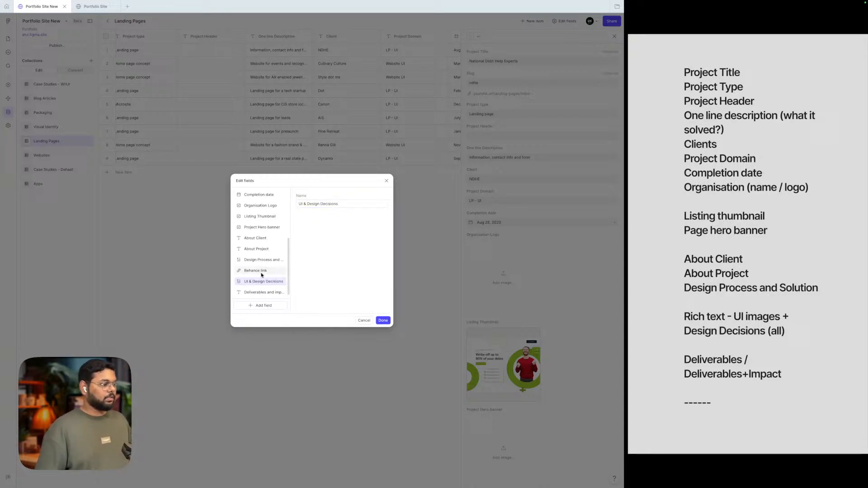
left_click_drag(256, 282, 258, 271)
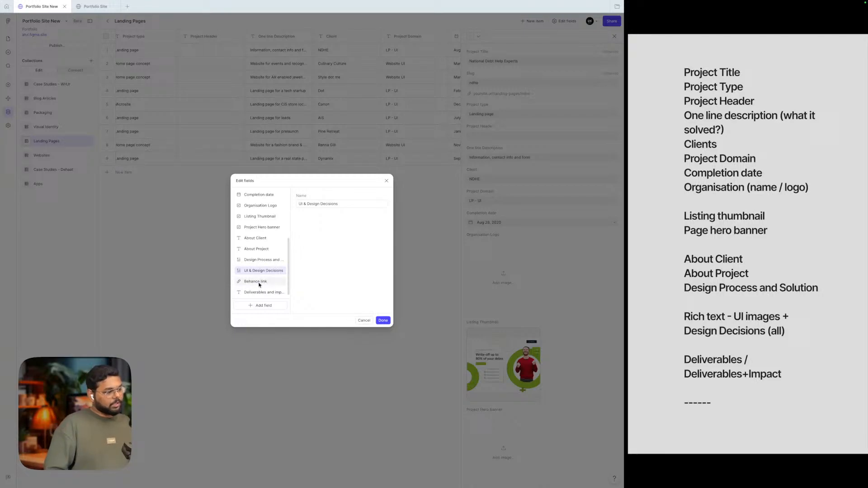